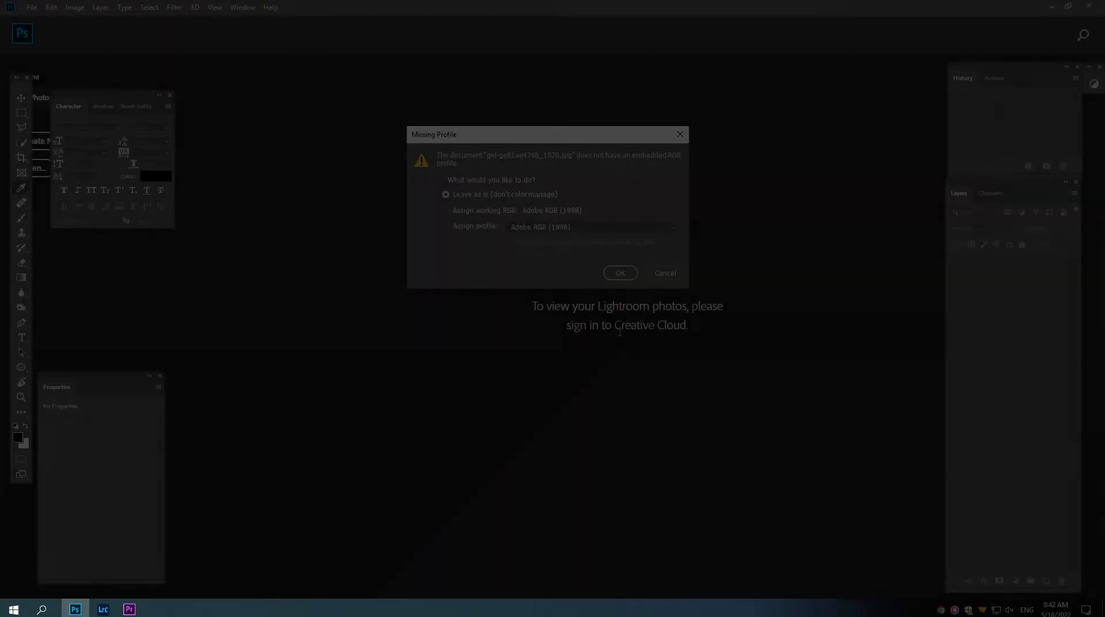
# Duplicate the unlocked gate photo layer and add a Levels adjustment at 49 / 0.79 / 181.
pyautogui.scroll(3, 509, 290)
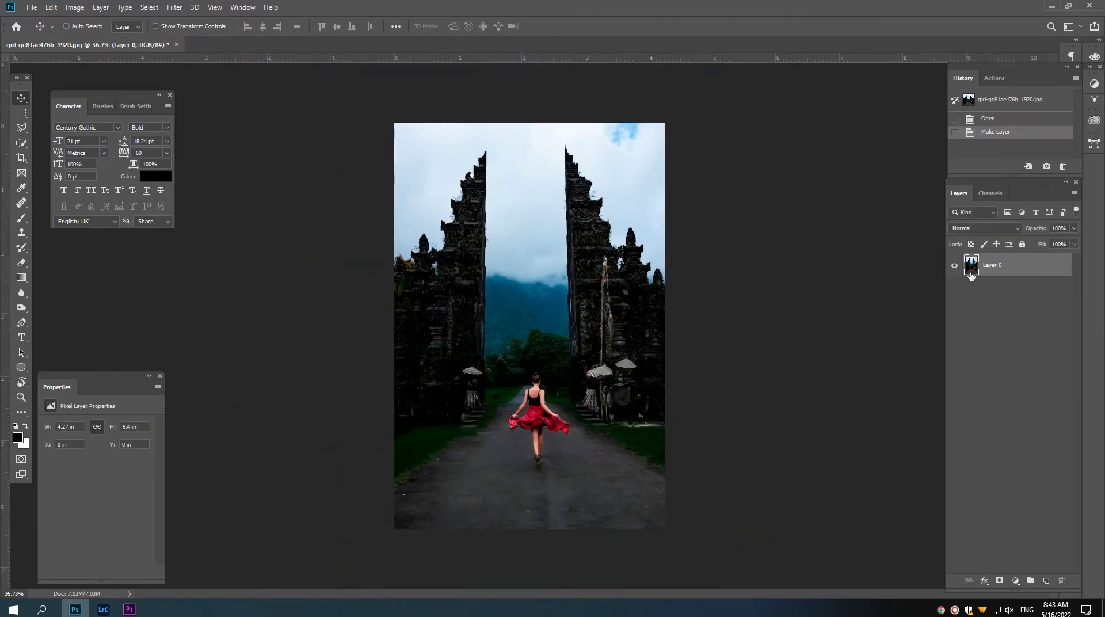
pyautogui.moveTo(971, 265); pyautogui.dragTo(1046, 580)
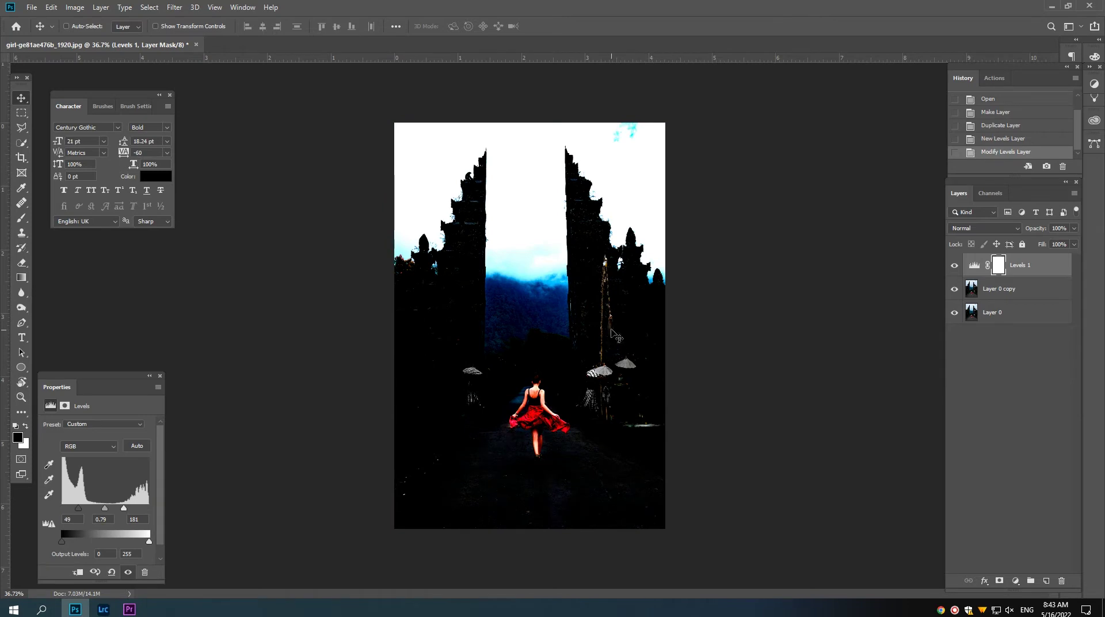
pyautogui.scroll(2, 498, 222)
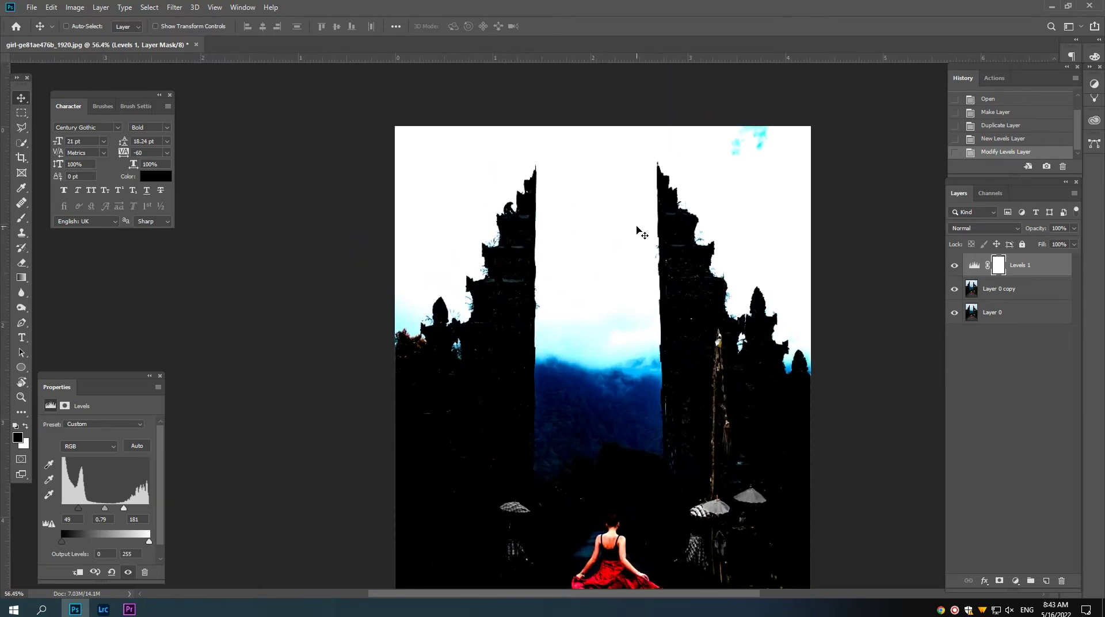
# Select the bright sky with Color Range, sampling the sky colour at Fuzziness 153.
pyautogui.click(149, 7)
pyautogui.click(173, 123)
pyautogui.click(596, 230)
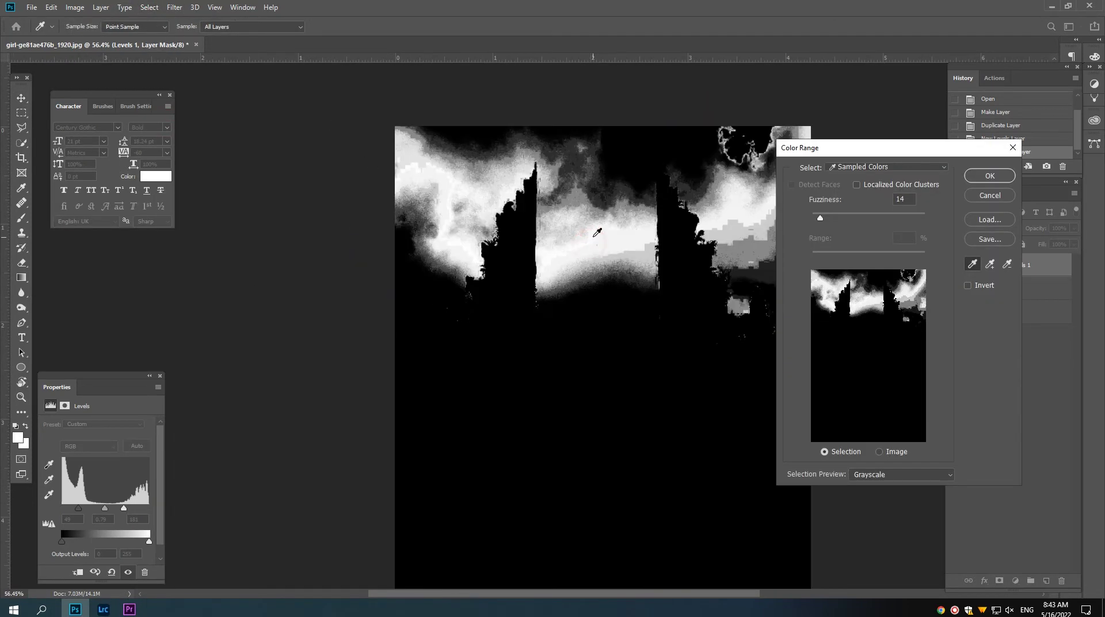
pyautogui.moveTo(836, 222); pyautogui.dragTo(901, 225)
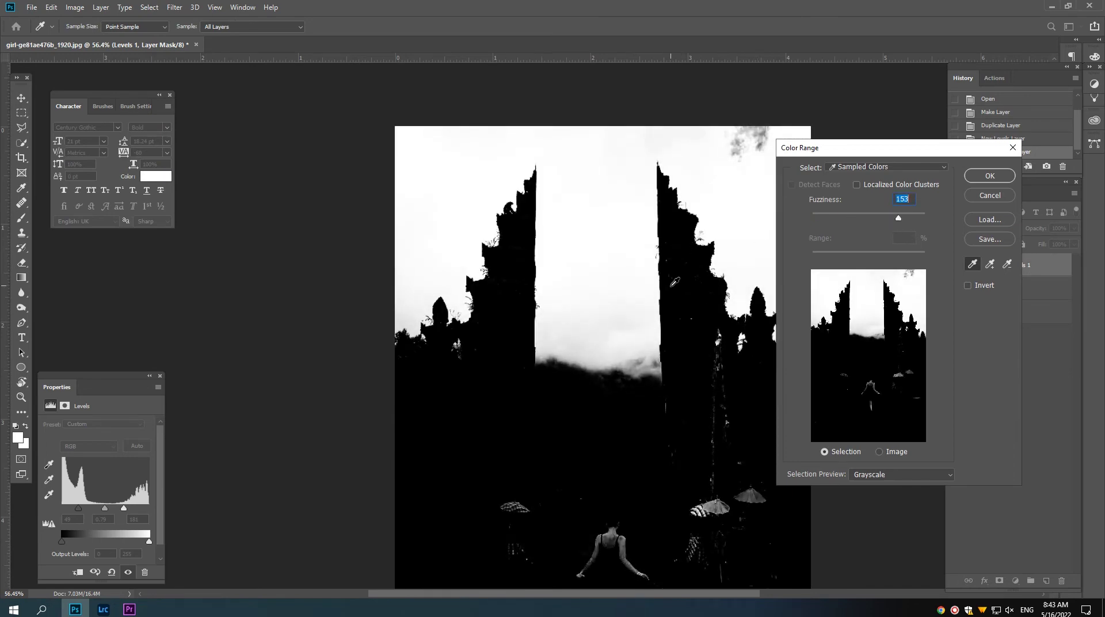
pyautogui.click(987, 177)
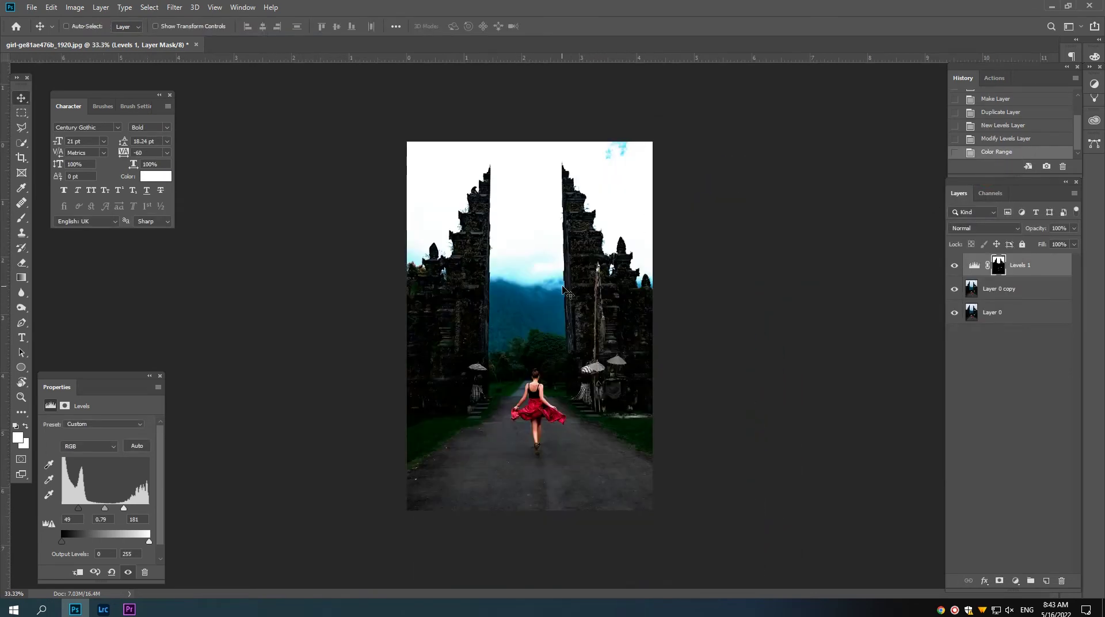
# Move the sky mask from Levels 1 onto Layer 0 copy and hide Levels 1 and Layer 0.
pyautogui.moveTo(1000, 269); pyautogui.dragTo(993, 288)
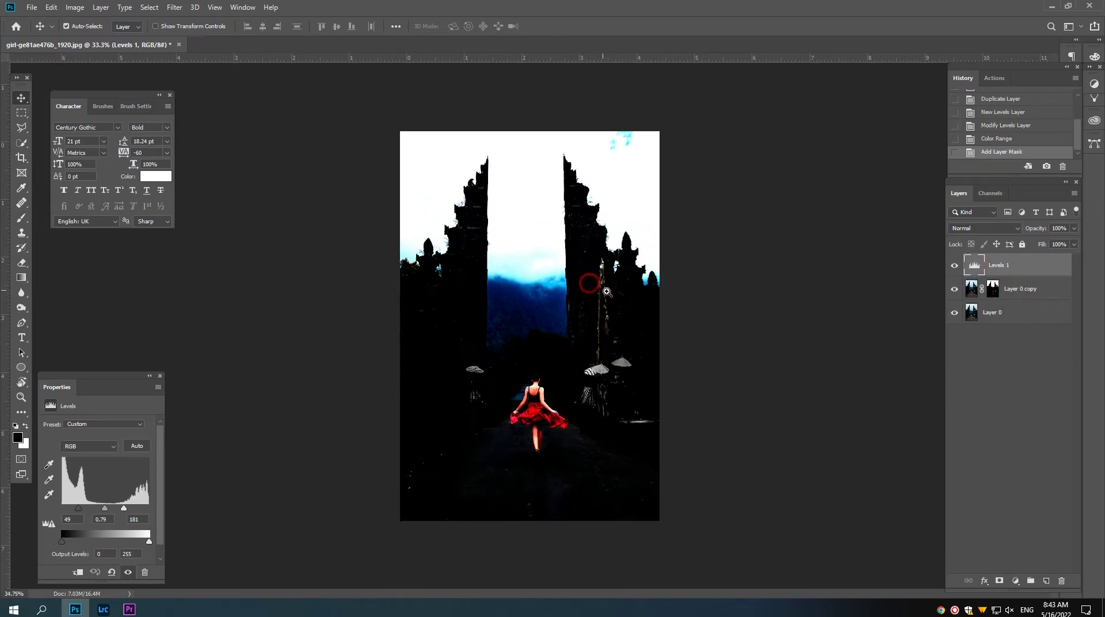
pyautogui.moveTo(592, 280); pyautogui.dragTo(645, 289)
pyautogui.click(954, 265)
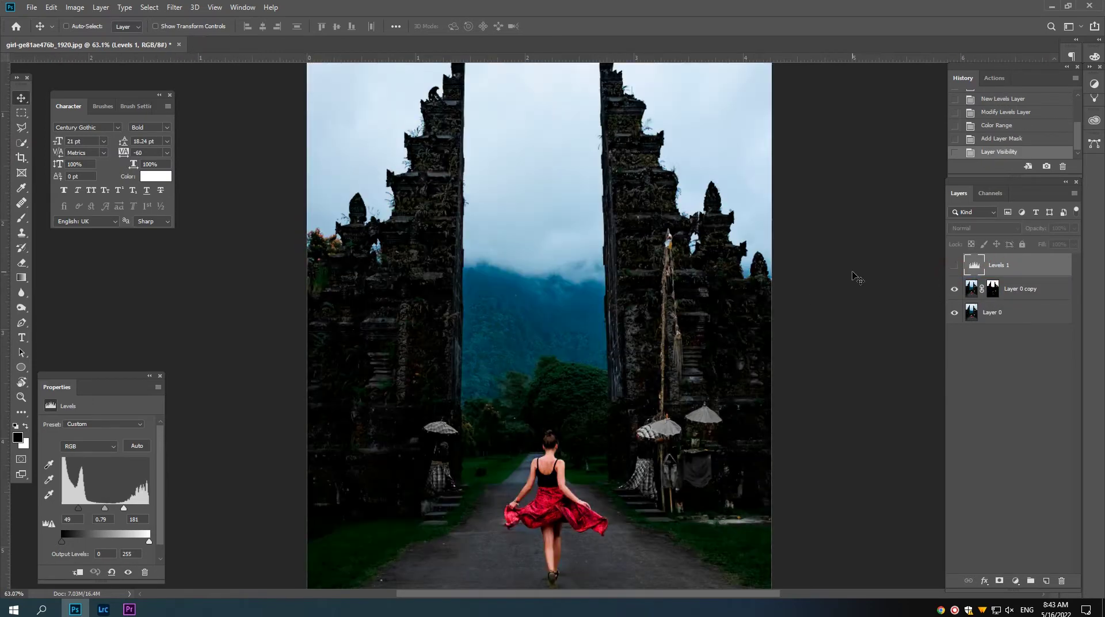
pyautogui.moveTo(522, 279); pyautogui.dragTo(508, 281)
pyautogui.click(953, 313)
pyautogui.moveTo(537, 316); pyautogui.dragTo(526, 306)
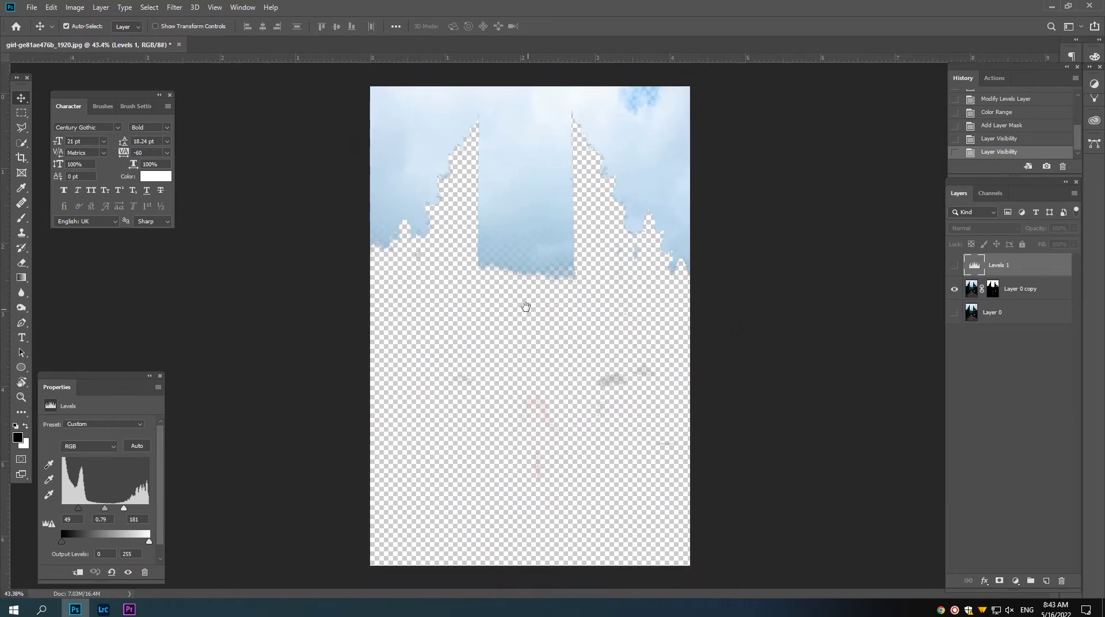
# Invert the Layer 0 copy mask to keep the gates, zooming in on the gate gap.
pyautogui.click(996, 292)
pyautogui.hotkey('ctrl', 'i')
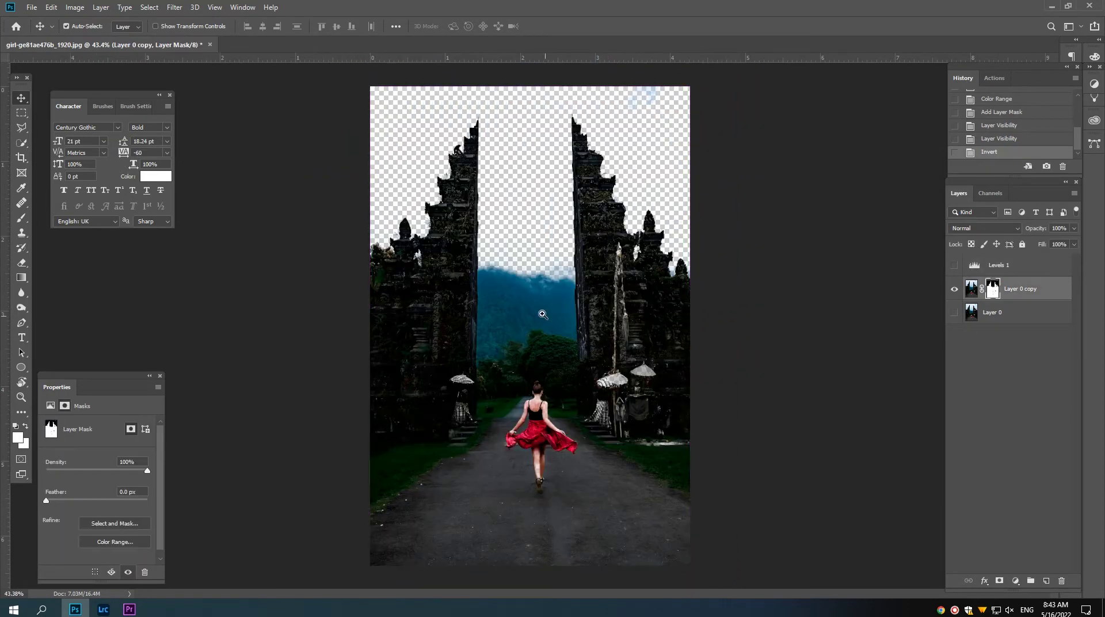
pyautogui.moveTo(517, 257); pyautogui.dragTo(540, 257)
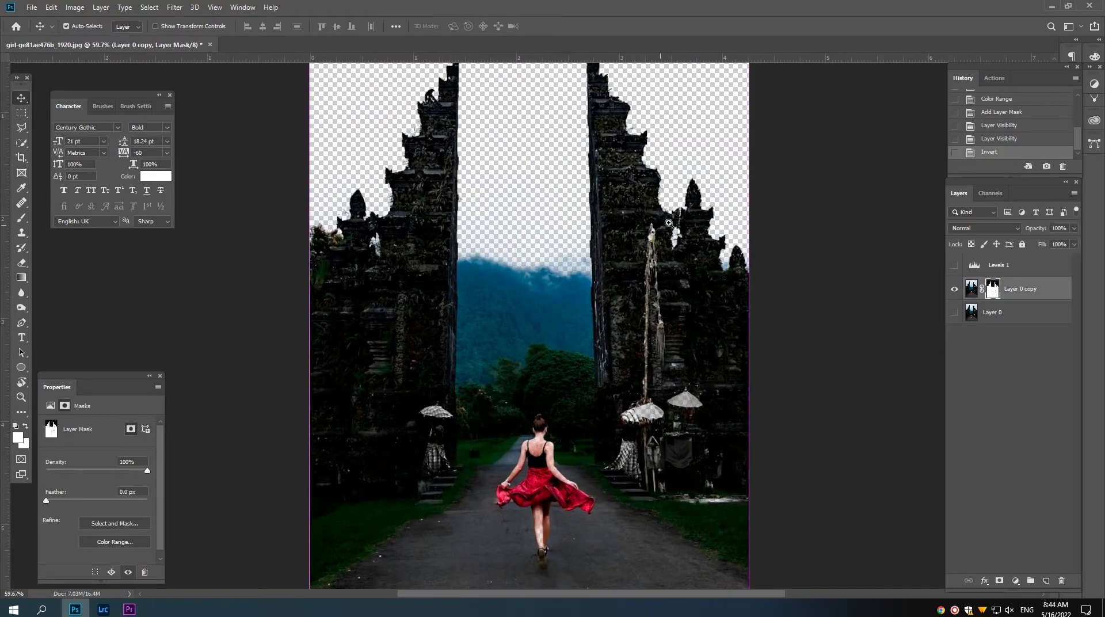
pyautogui.moveTo(530, 305); pyautogui.dragTo(543, 305)
pyautogui.press('p')
pyautogui.moveTo(472, 296); pyautogui.dragTo(509, 339)
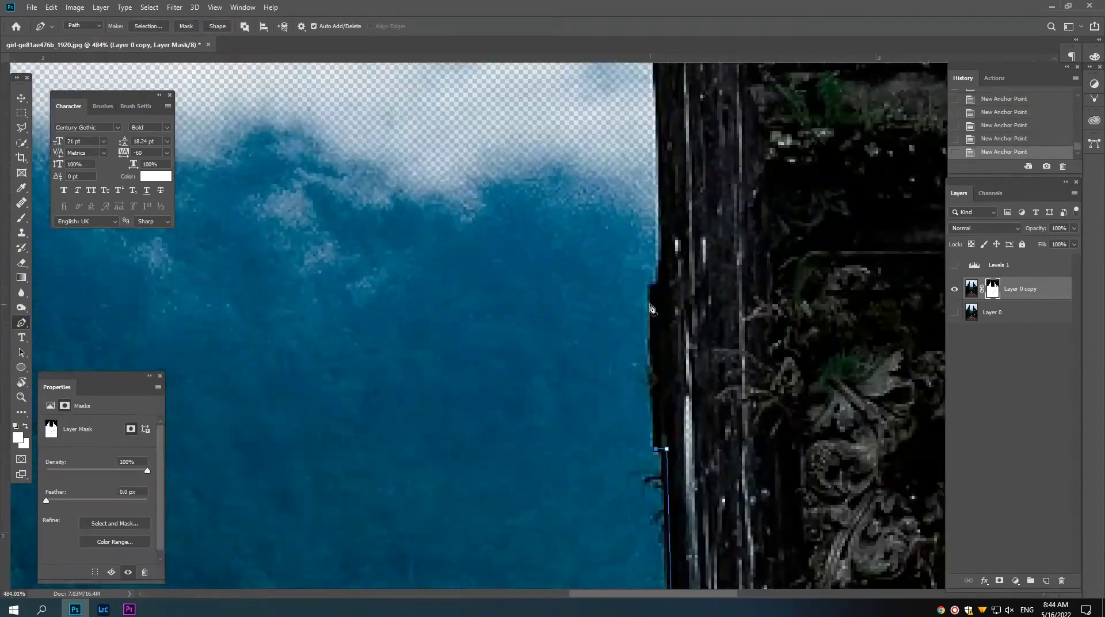
# Turn the traced gap path into a selection, fill it black on the mask, and deselect.
pyautogui.hotkey('ctrl', 'Return')
pyautogui.hotkey('alt', 'BackSpace')
pyautogui.hotkey('ctrl', 'd')
pyautogui.scroll(-3, 431, 377)
pyautogui.scroll(3, 432, 377)
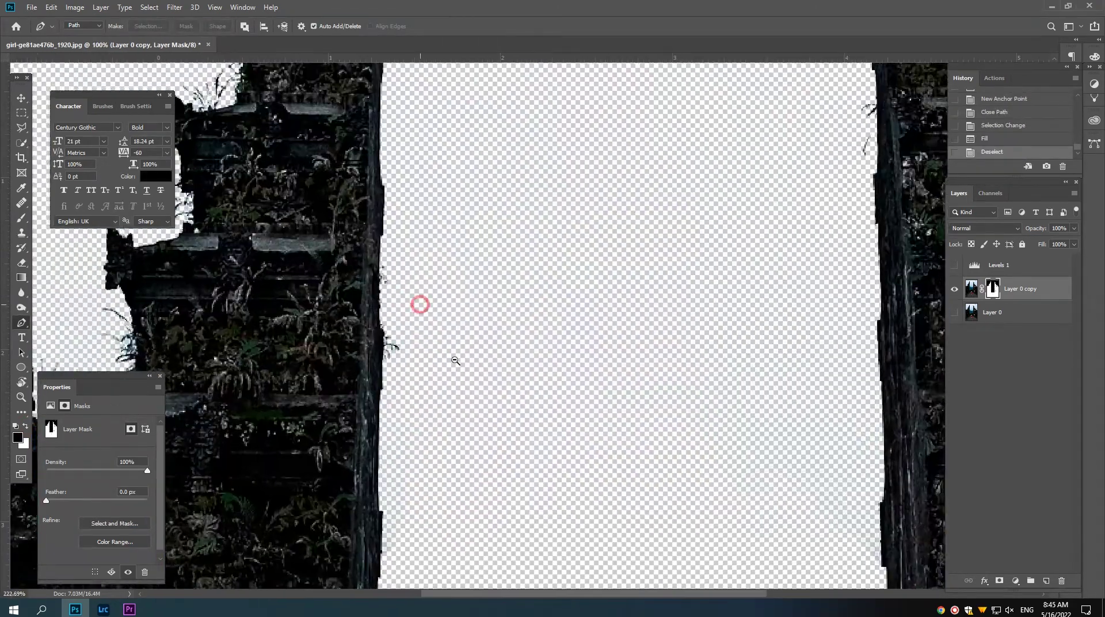
pyautogui.scroll(-3, 420, 345)
pyautogui.scroll(-3, 414, 353)
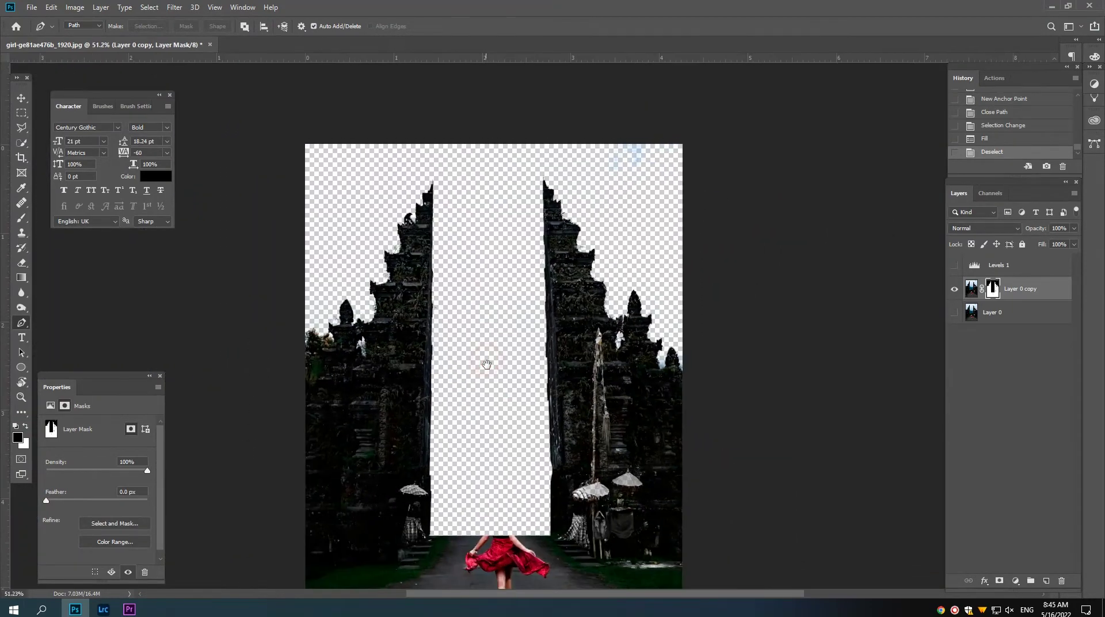
# Touch up the layer mask above the path with a 70 px brush.
pyautogui.press('b')
pyautogui.click(396, 142)
pyautogui.moveTo(322, 224); pyautogui.dragTo(351, 245)
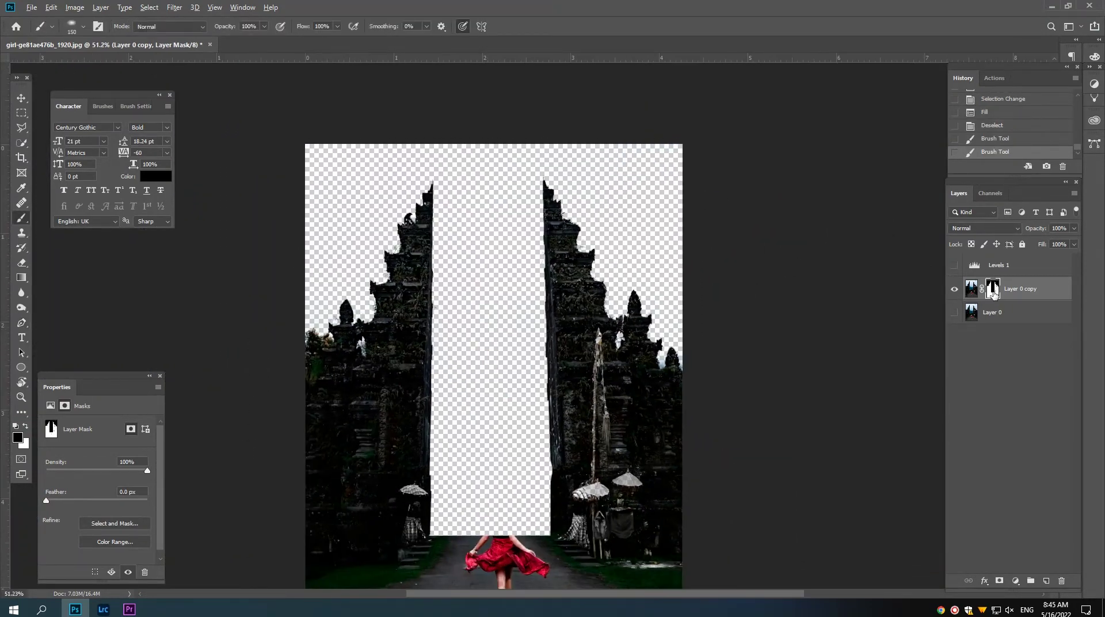
pyautogui.keyDown('alt'); pyautogui.click(993, 288); pyautogui.keyUp('alt')
pyautogui.scroll(2, 403, 184)
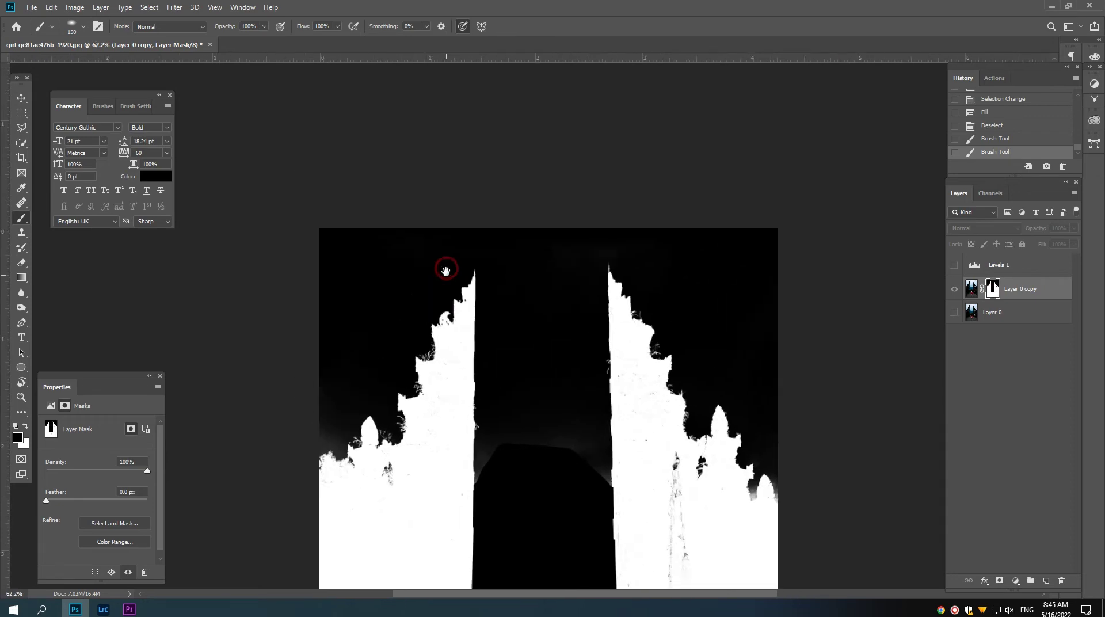
pyautogui.scroll(5, 767, 358)
pyautogui.press('[')
pyautogui.press('[')
pyautogui.press('[')
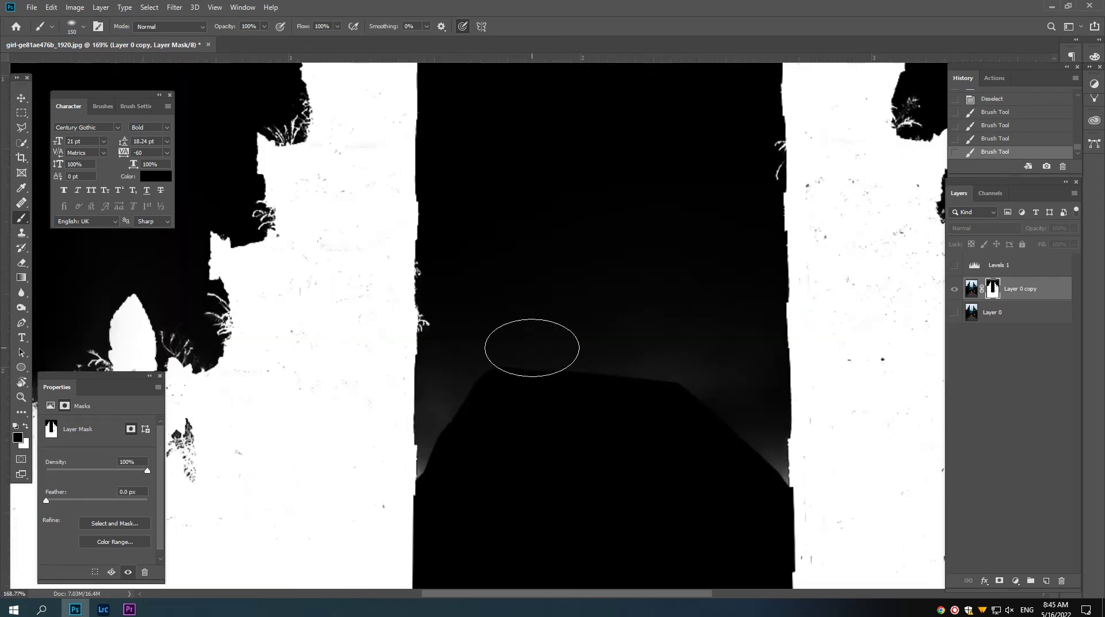
pyautogui.moveTo(531, 348); pyautogui.dragTo(493, 299)
pyautogui.moveTo(494, 298); pyautogui.dragTo(558, 489)
pyautogui.hscroll(3, 524, 265)
pyautogui.scroll(-7, 525, 266)
pyautogui.press('v')
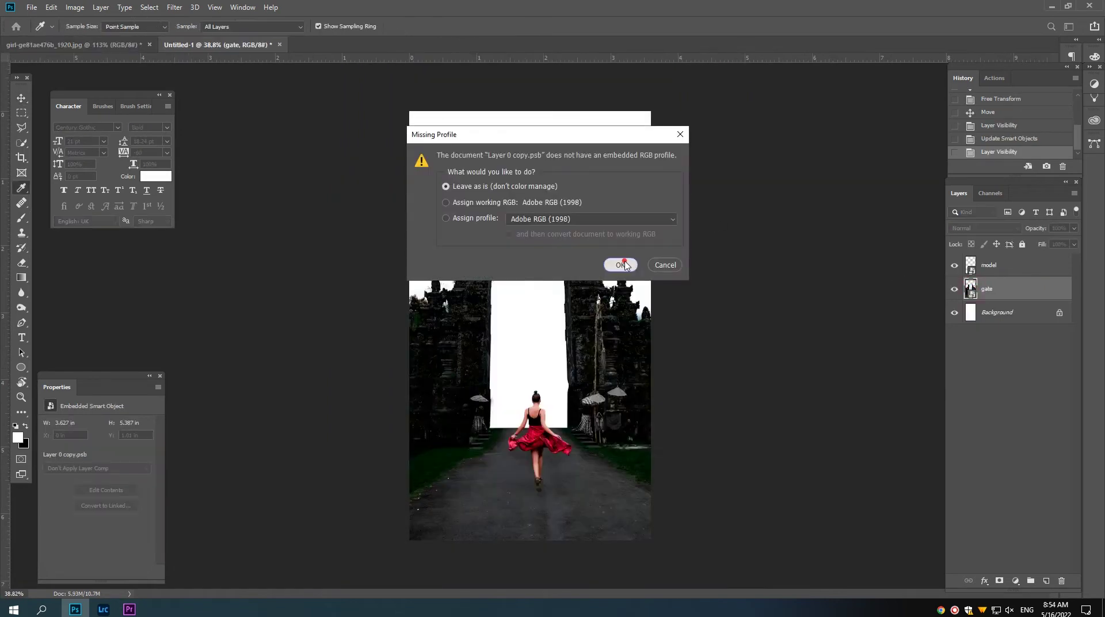
# Bring the masked gate layer into the Untitled-1 composite and scale it to 85%.
pyautogui.moveTo(993, 264); pyautogui.dragTo(549, 366)
pyautogui.hotkey('ctrl', 't')
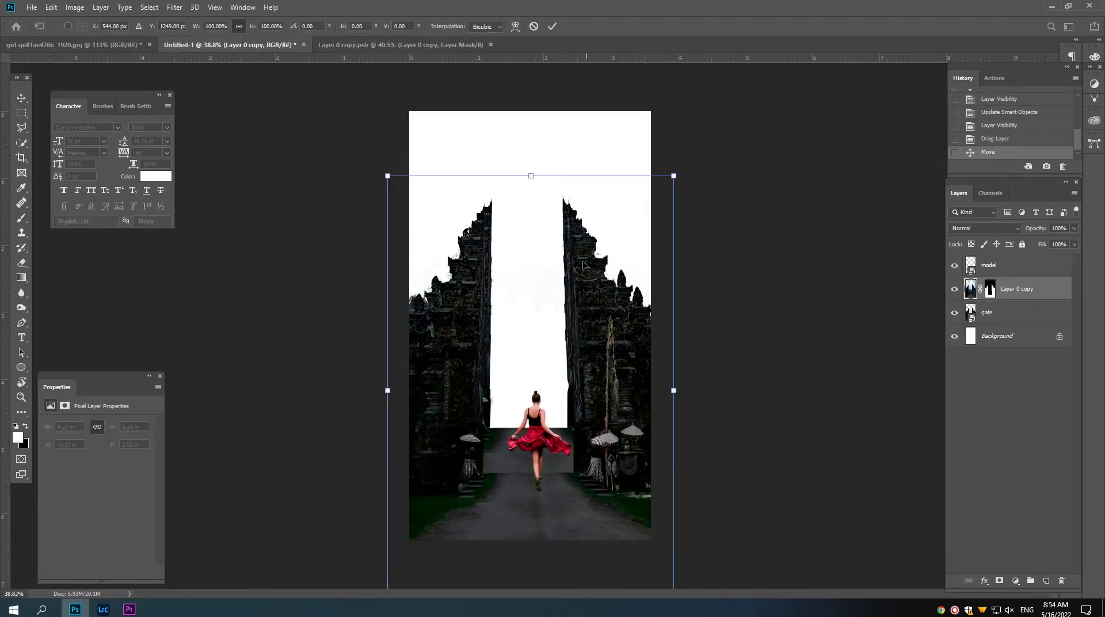
pyautogui.moveTo(673, 173); pyautogui.dragTo(600, 199)
pyautogui.press('Return')
# Hide the gate layer, place Layer 0 copy beneath it, and duplicate Layer 0 copy.
pyautogui.click(954, 312)
pyautogui.moveTo(989, 288); pyautogui.dragTo(989, 325)
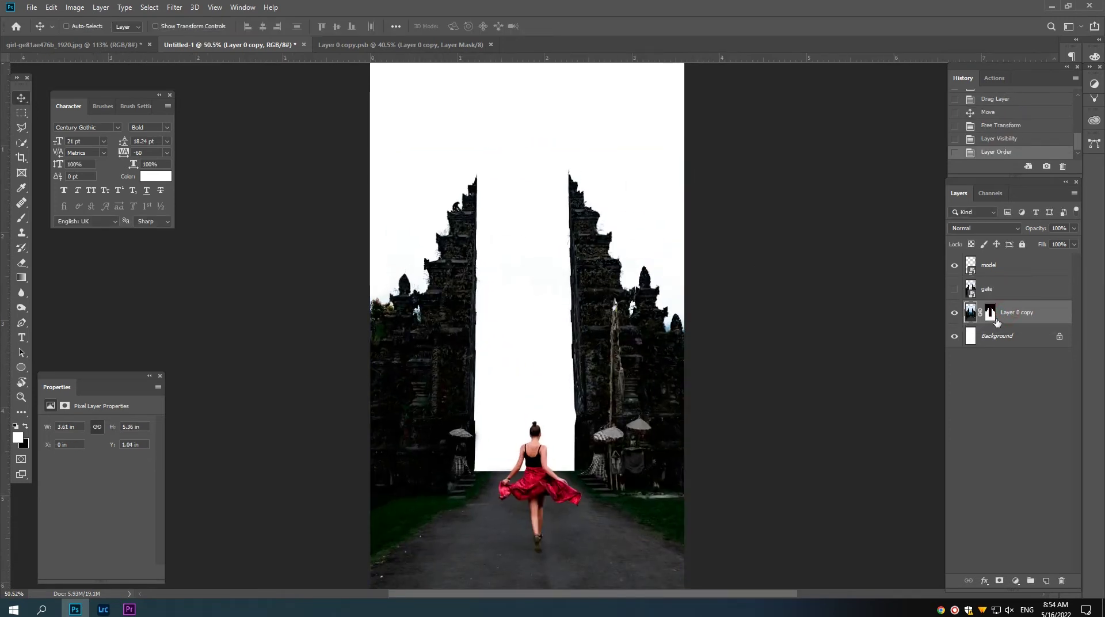
pyautogui.moveTo(918, 341); pyautogui.dragTo(700, 344)
pyautogui.moveTo(1011, 314); pyautogui.dragTo(1046, 580)
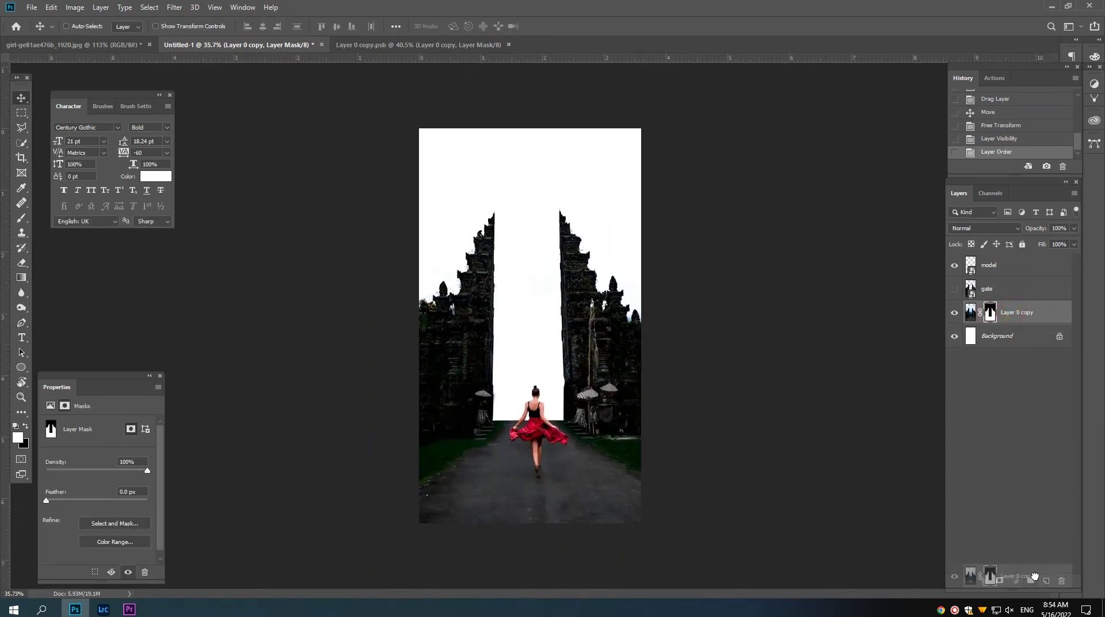
pyautogui.click(1012, 335)
# Fade the lower gap into fog with a mask gradient and delete the white Background layer.
pyautogui.moveTo(560, 395); pyautogui.dragTo(598, 396)
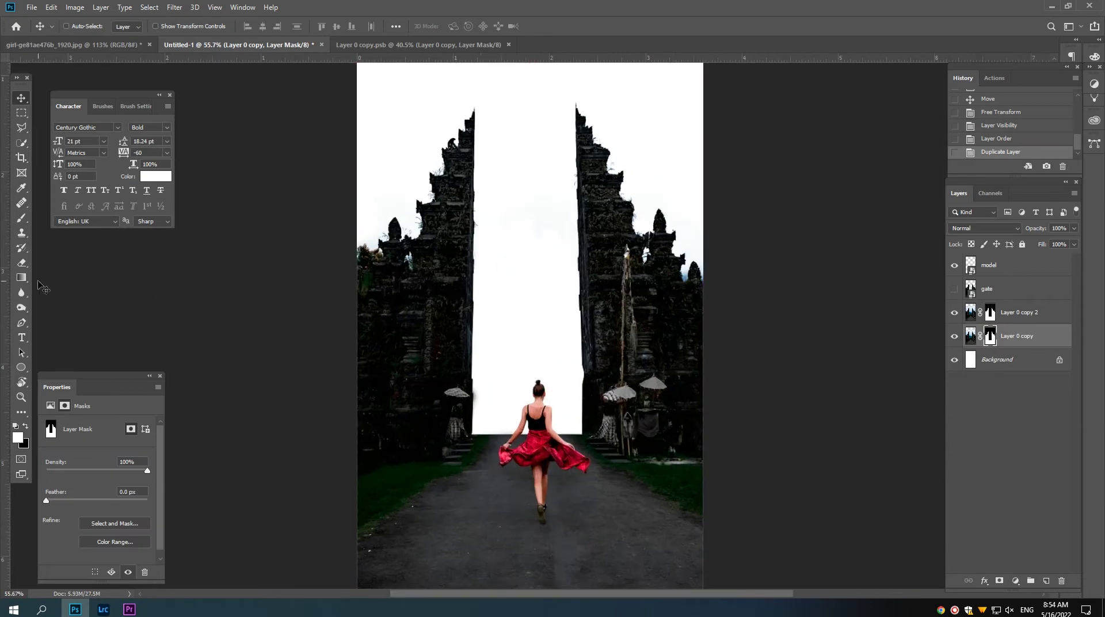
pyautogui.press('g')
pyautogui.moveTo(533, 408); pyautogui.dragTo(533, 357)
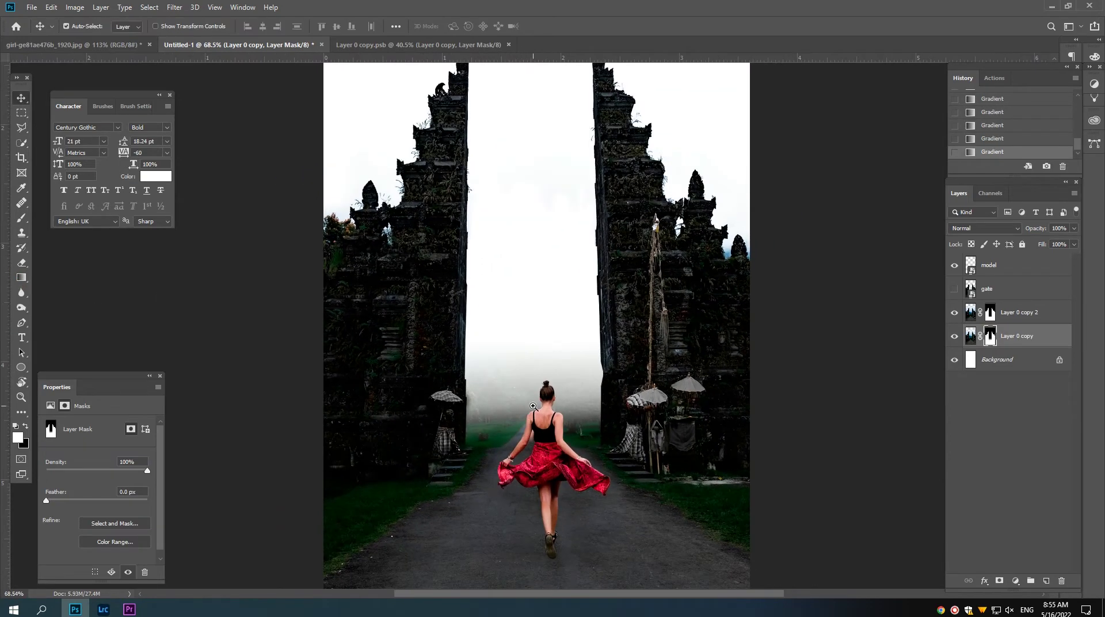
pyautogui.scroll(-2, 532, 406)
pyautogui.click(999, 357)
pyautogui.press('Delete')
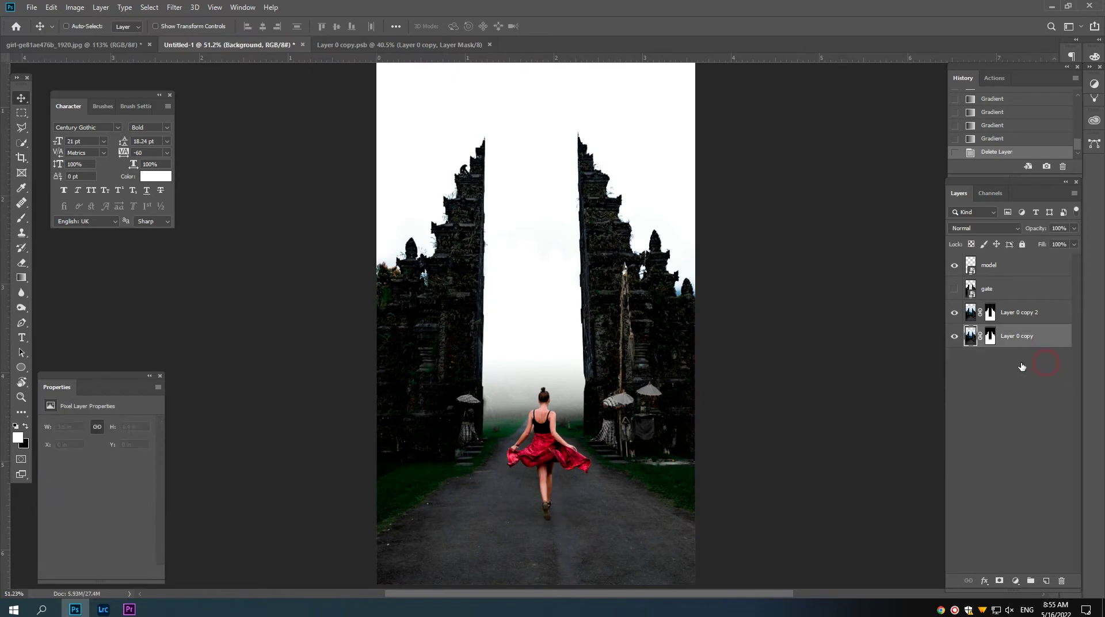
pyautogui.scroll(-4, 566, 336)
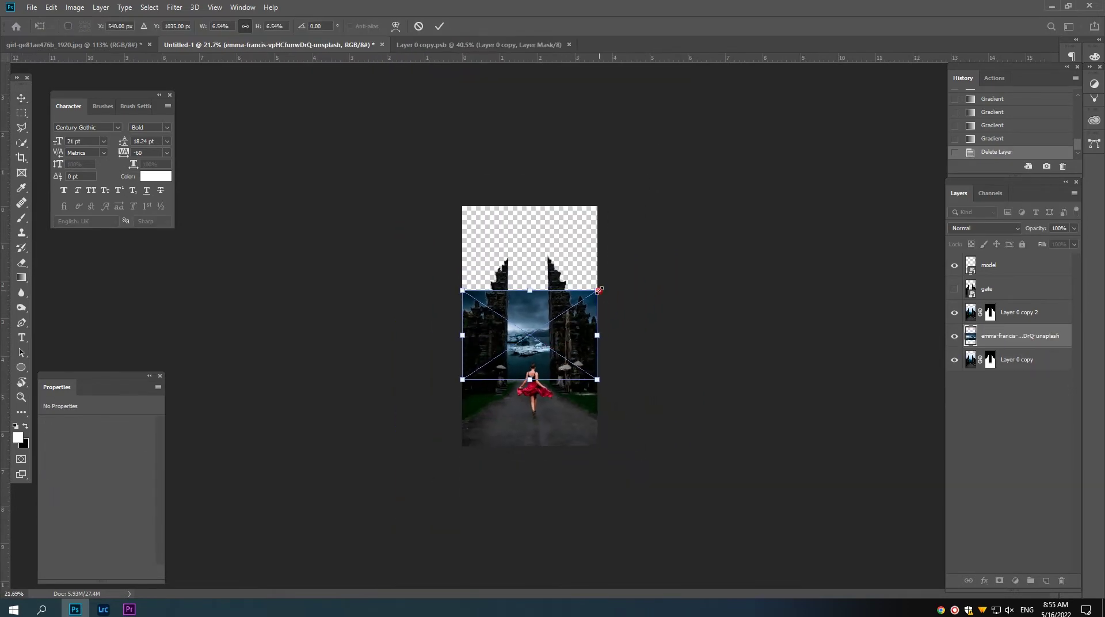
# Enlarge the placed sky photo to fill the canvas and move it beneath both gate layers.
pyautogui.moveTo(599, 290); pyautogui.dragTo(707, 227)
pyautogui.press('Return')
pyautogui.scroll(4, 586, 375)
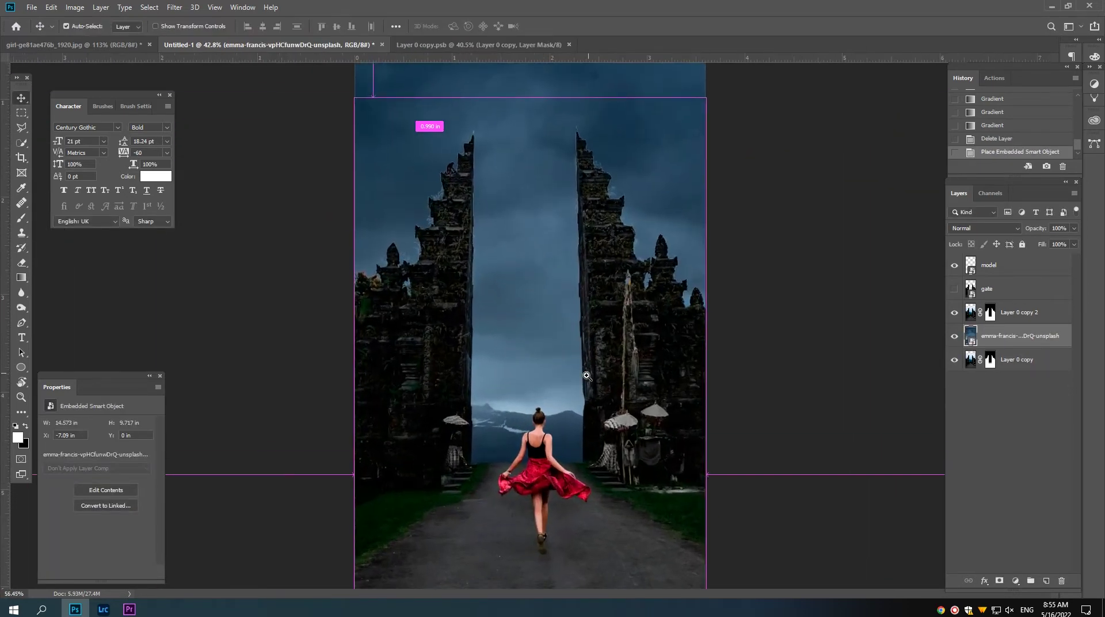
pyautogui.scroll(2, 587, 376)
pyautogui.scroll(2, 586, 376)
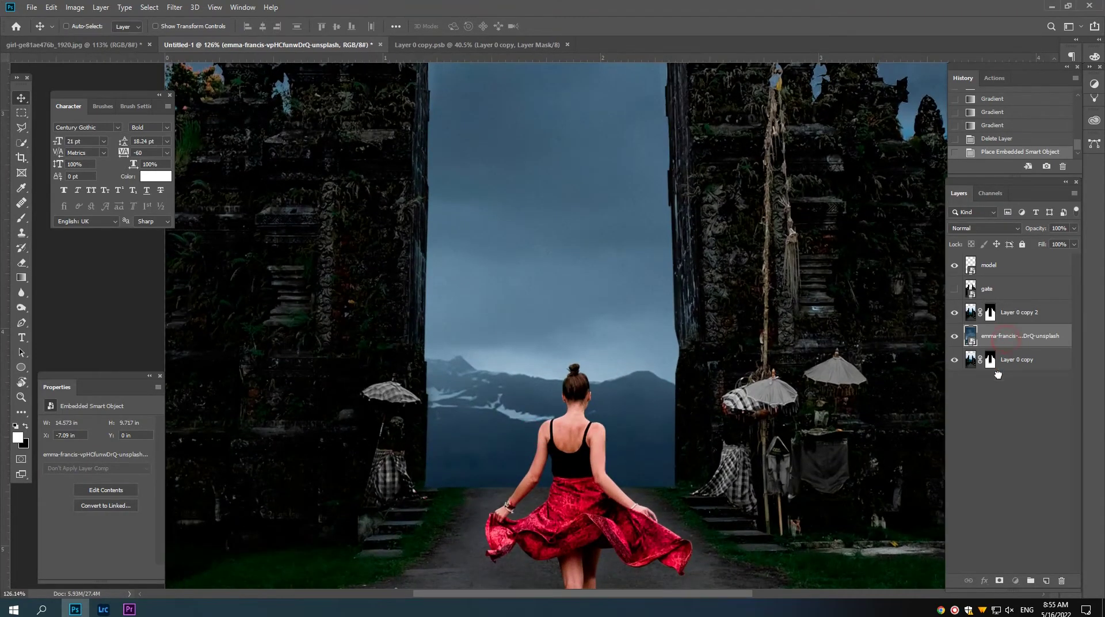
pyautogui.moveTo(998, 374); pyautogui.dragTo(998, 374)
pyautogui.scroll(-1, 655, 337)
pyautogui.scroll(-1, 637, 337)
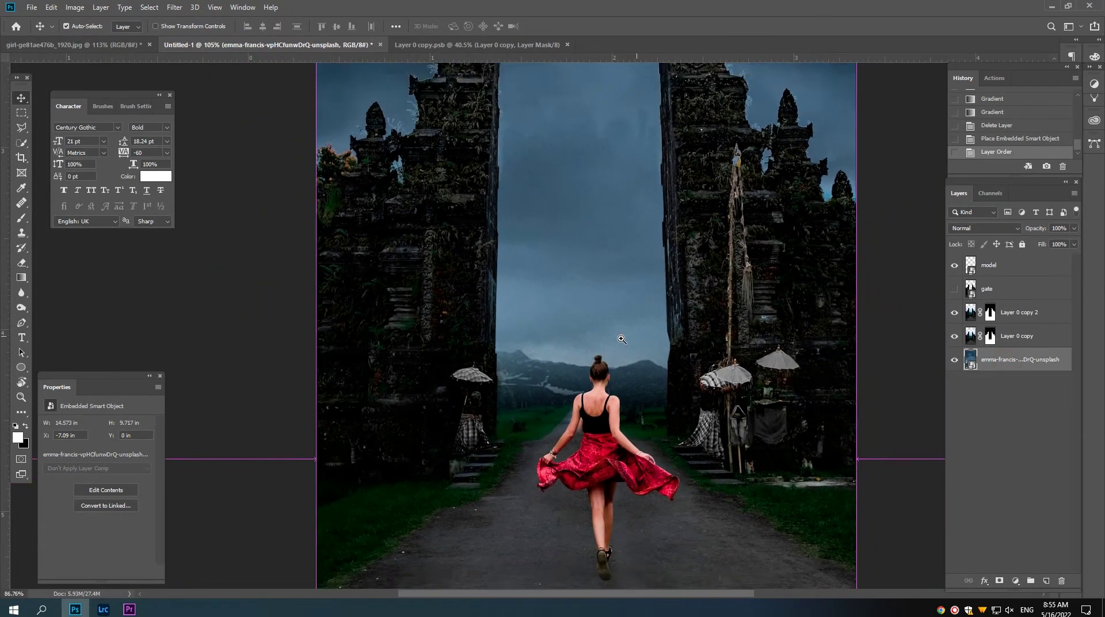
pyautogui.scroll(-1, 602, 322)
pyautogui.scroll(-2, 592, 373)
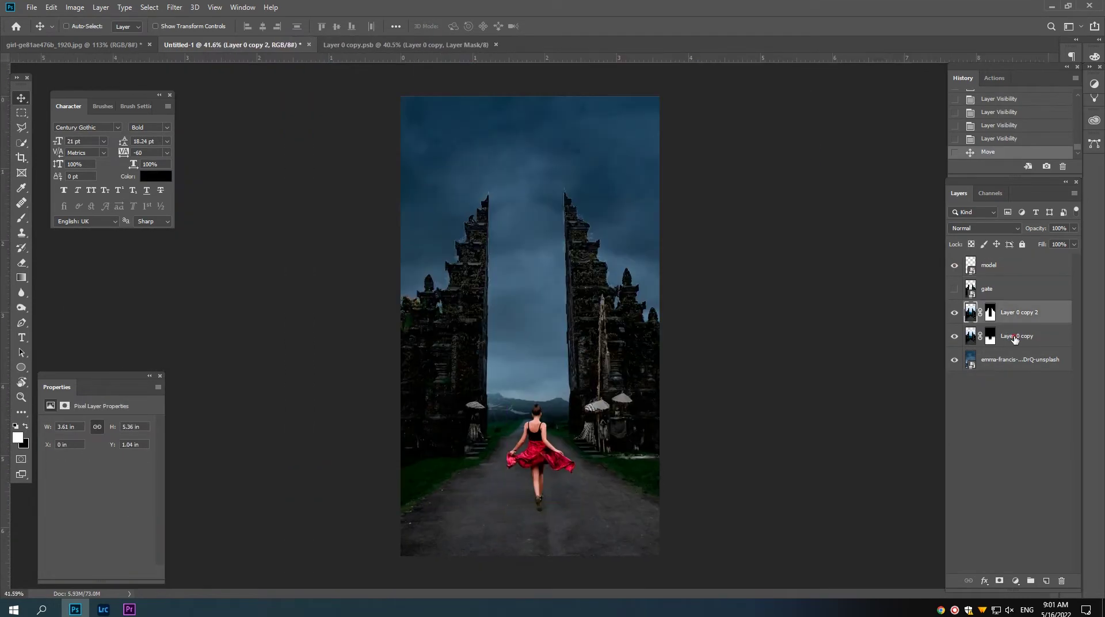
# Convert both gate layers into a single Smart Object.
pyautogui.keyDown('shift'); pyautogui.click(1014, 339); pyautogui.keyUp('shift')
pyautogui.rightClick(1027, 314)
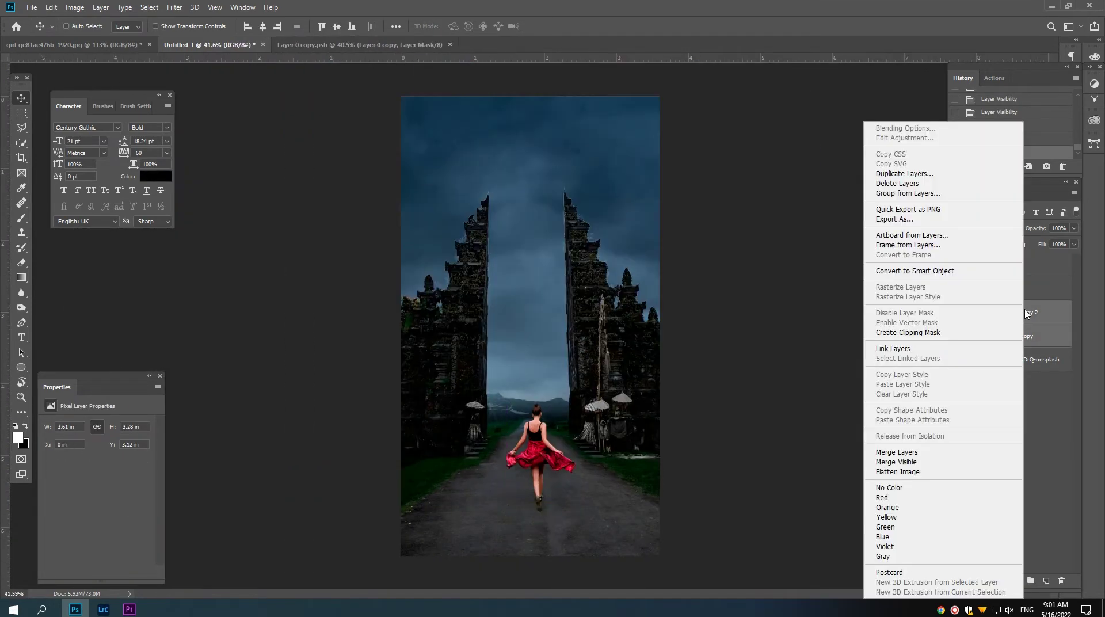
pyautogui.press('Escape')
pyautogui.rightClick(1007, 317)
pyautogui.click(899, 272)
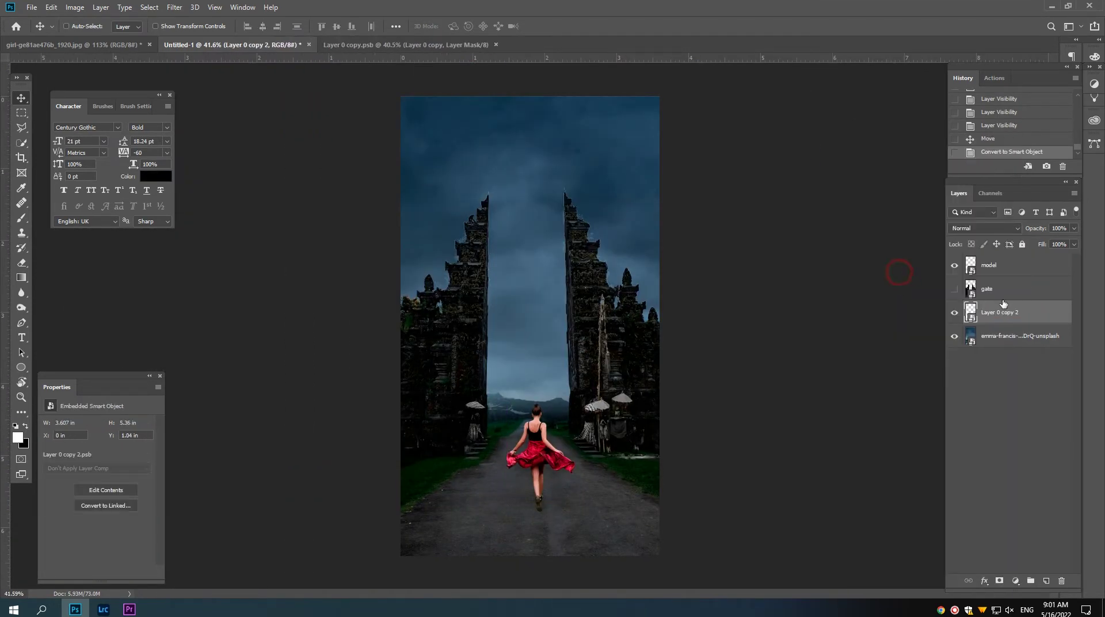
# Add a Levels layer clipped to the gate smart object with output white 148.
pyautogui.click(1015, 581)
pyautogui.click(1030, 435)
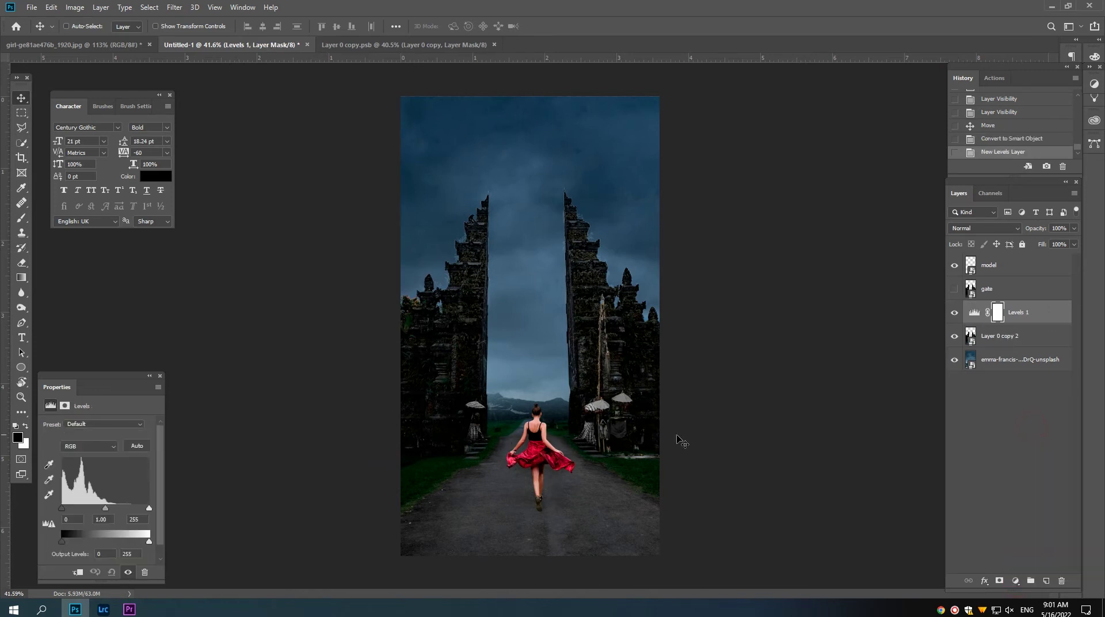
pyautogui.click(78, 572)
pyautogui.moveTo(149, 541); pyautogui.dragTo(112, 542)
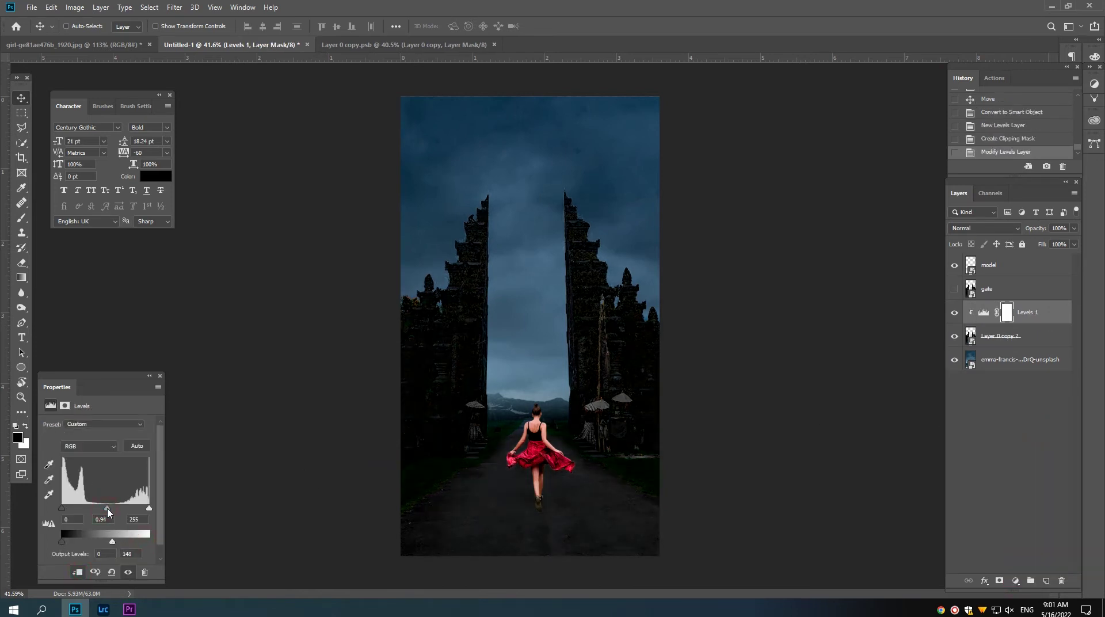
pyautogui.moveTo(505, 409); pyautogui.dragTo(518, 413)
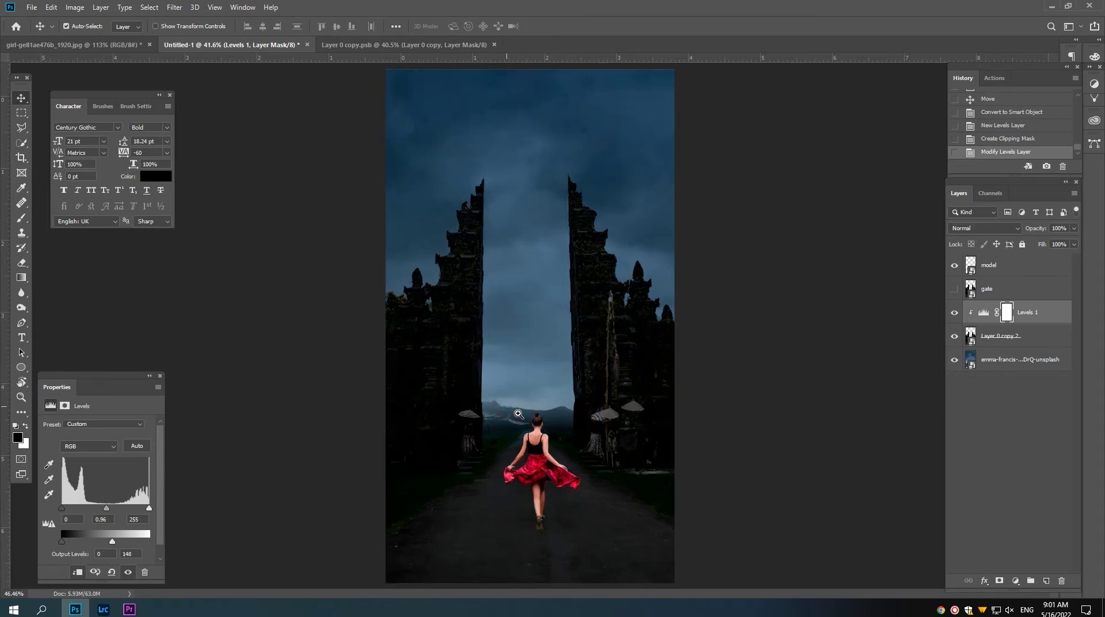
# Brush the Levels mask near the model, then raise brush opacity to 50%.
pyautogui.click(21, 219)
pyautogui.rightClick(491, 347)
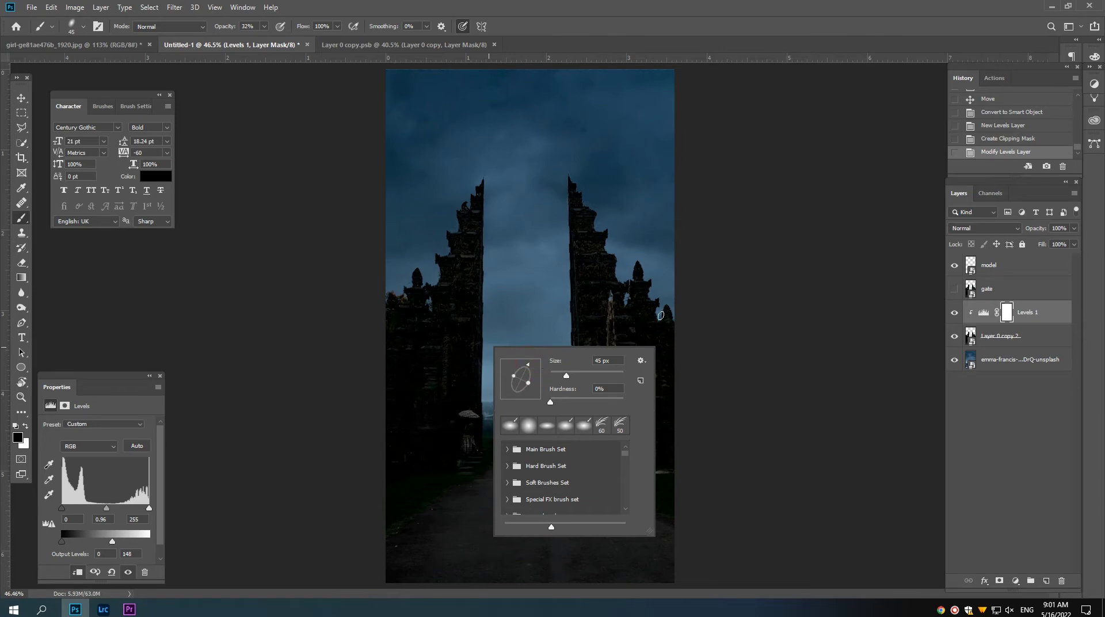
pyautogui.click(738, 296)
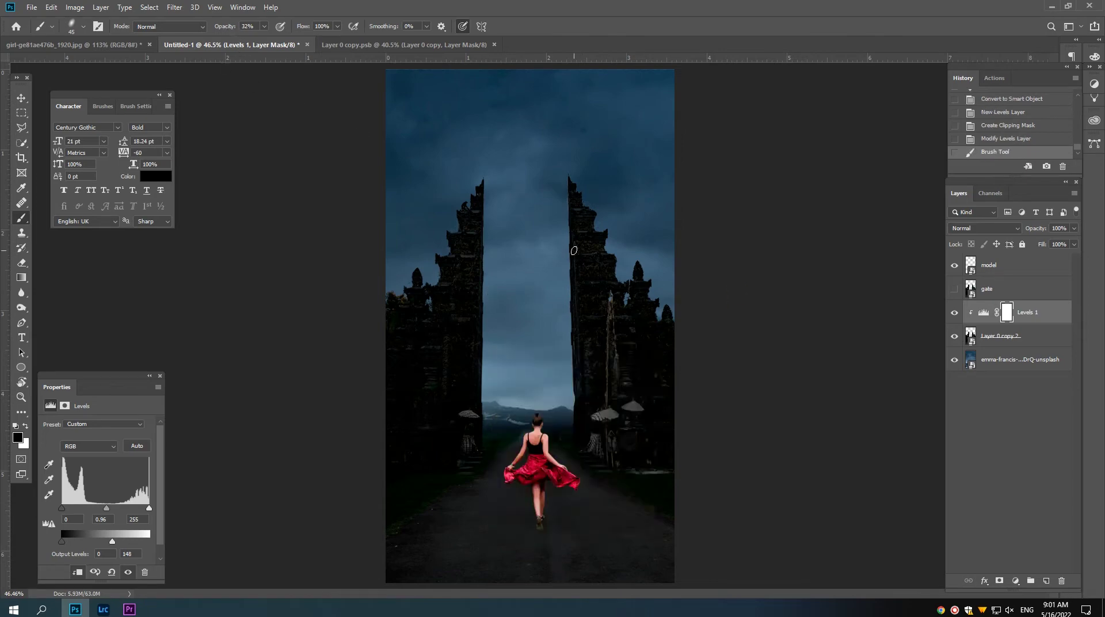
pyautogui.moveTo(535, 320); pyautogui.dragTo(461, 343)
pyautogui.press(']')
pyautogui.press(']')
pyautogui.press(']')
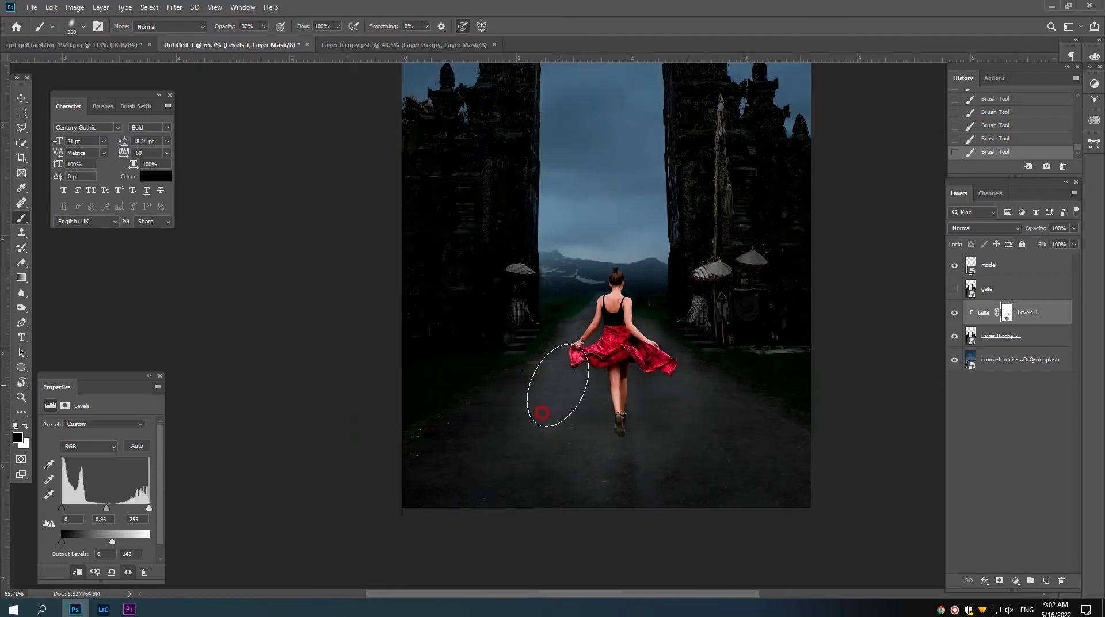
pyautogui.press('5')
pyautogui.scroll(-2, 543, 394)
pyautogui.scroll(1, 543, 394)
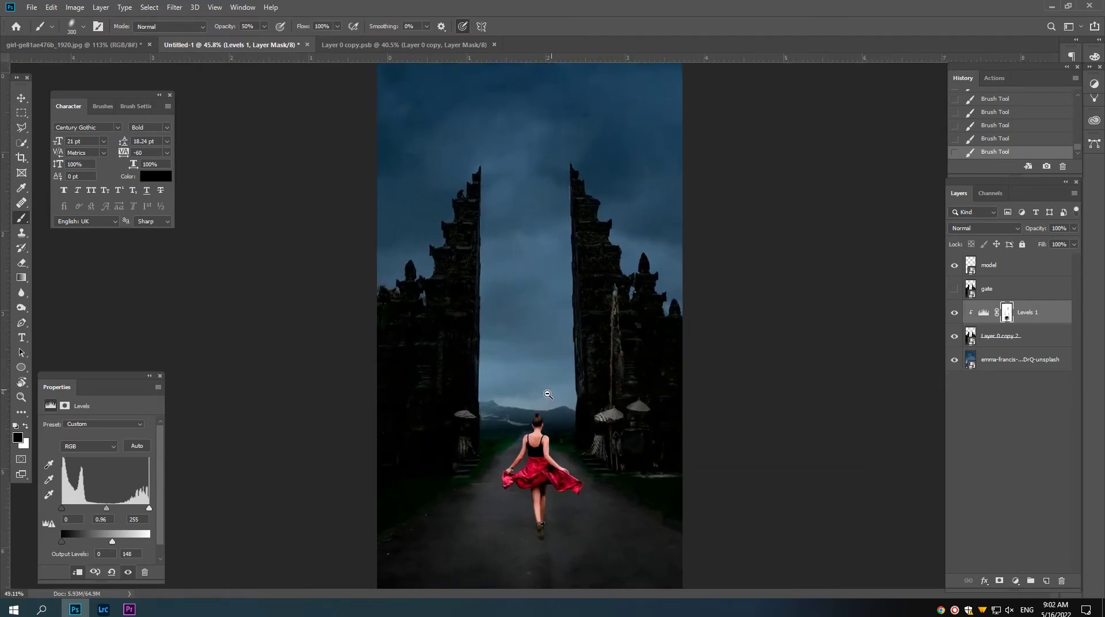
pyautogui.press('v')
pyautogui.scroll(-1, 543, 394)
# Move the gate layer to the bottom and clip a Levels layer to the model, output white 91.
pyautogui.moveTo(1011, 281); pyautogui.dragTo(1011, 371)
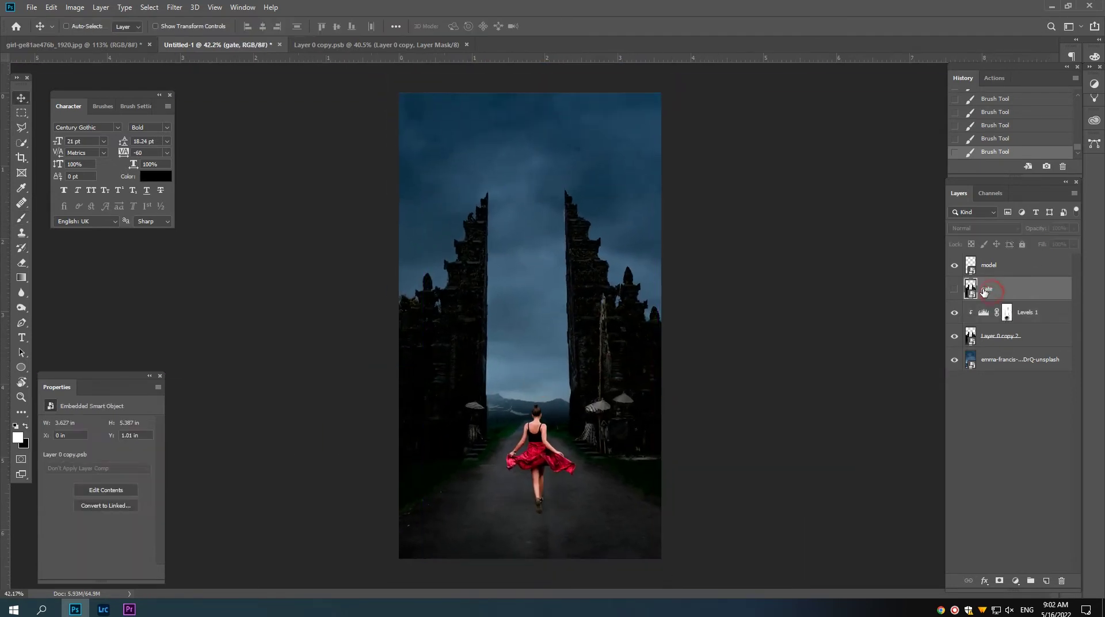
pyautogui.click(992, 265)
pyautogui.click(1015, 580)
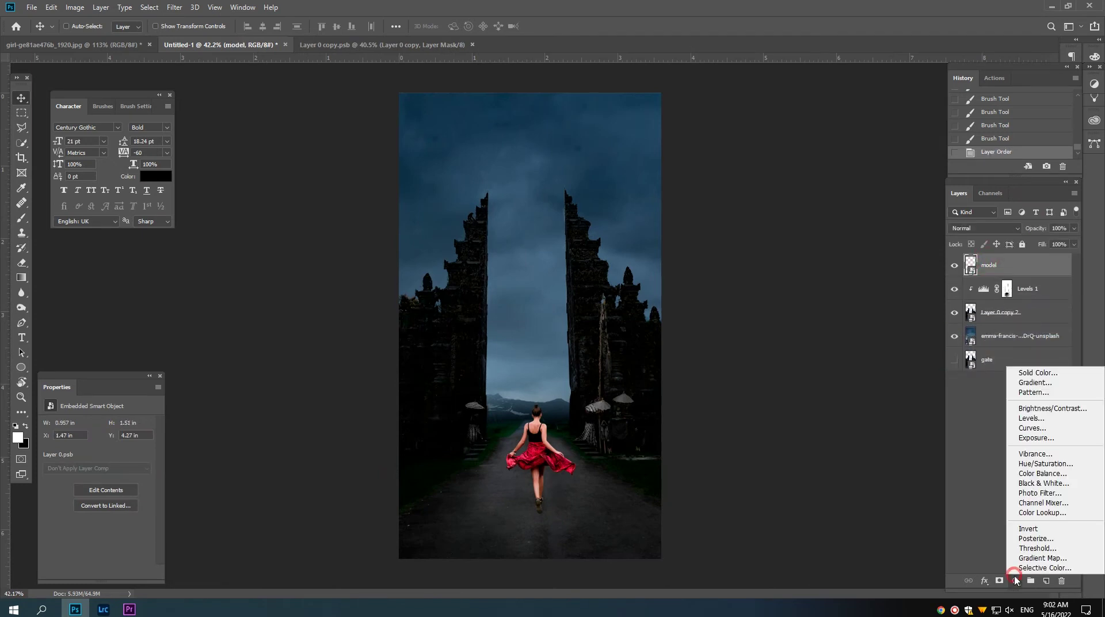
pyautogui.click(1027, 428)
pyautogui.click(81, 571)
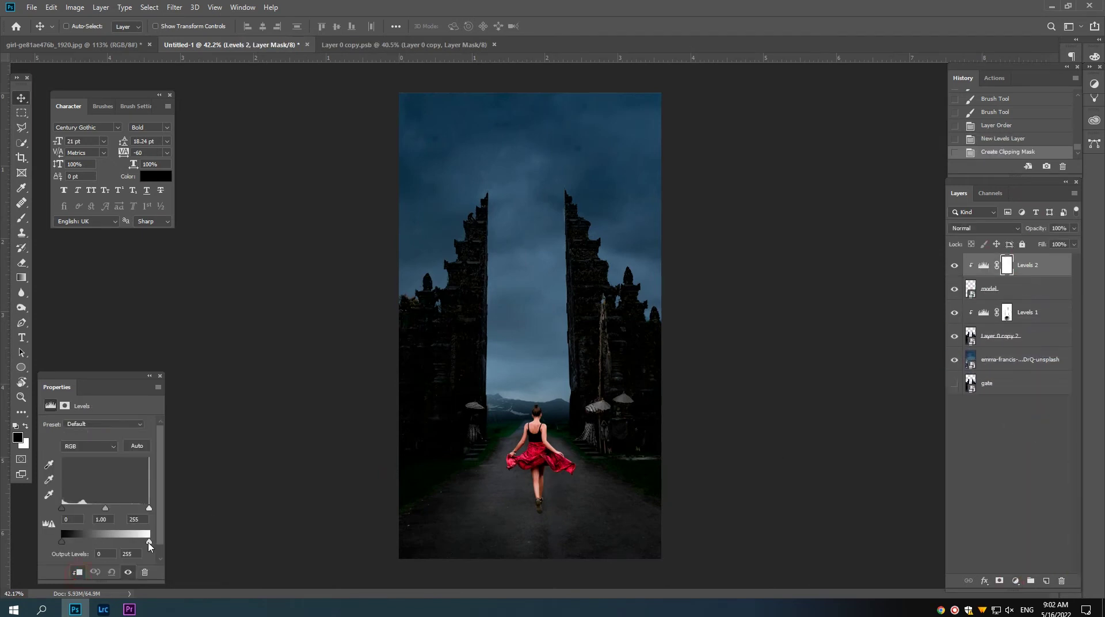
pyautogui.moveTo(149, 541); pyautogui.dragTo(118, 542)
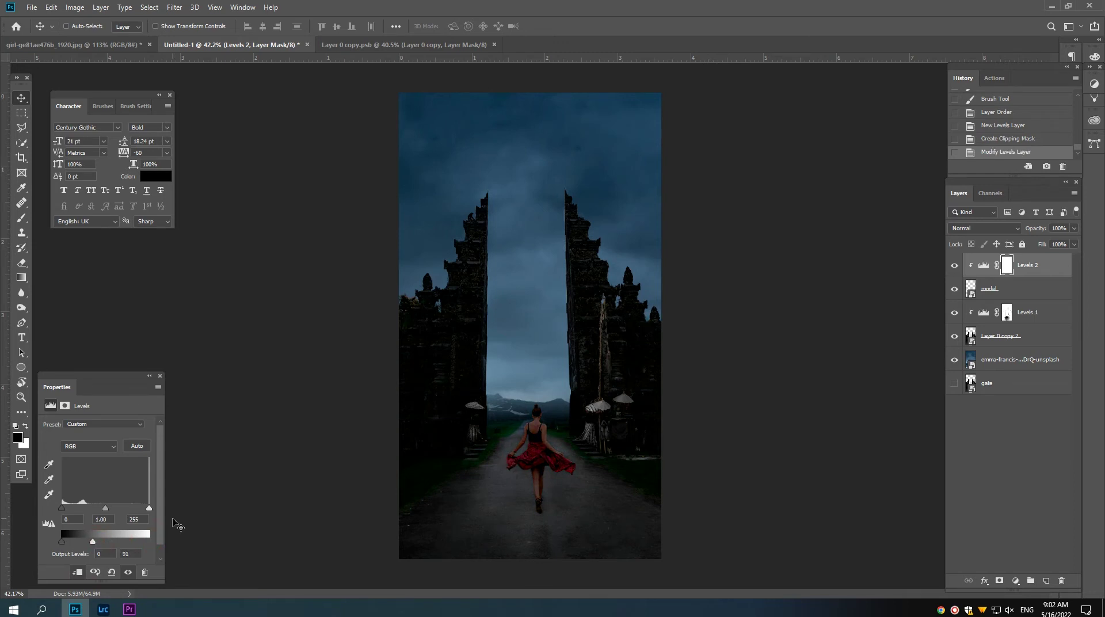
# Brush light back onto the model's neck and shoulders on the Levels 2 mask.
pyautogui.click(1006, 265)
pyautogui.scroll(5, 524, 415)
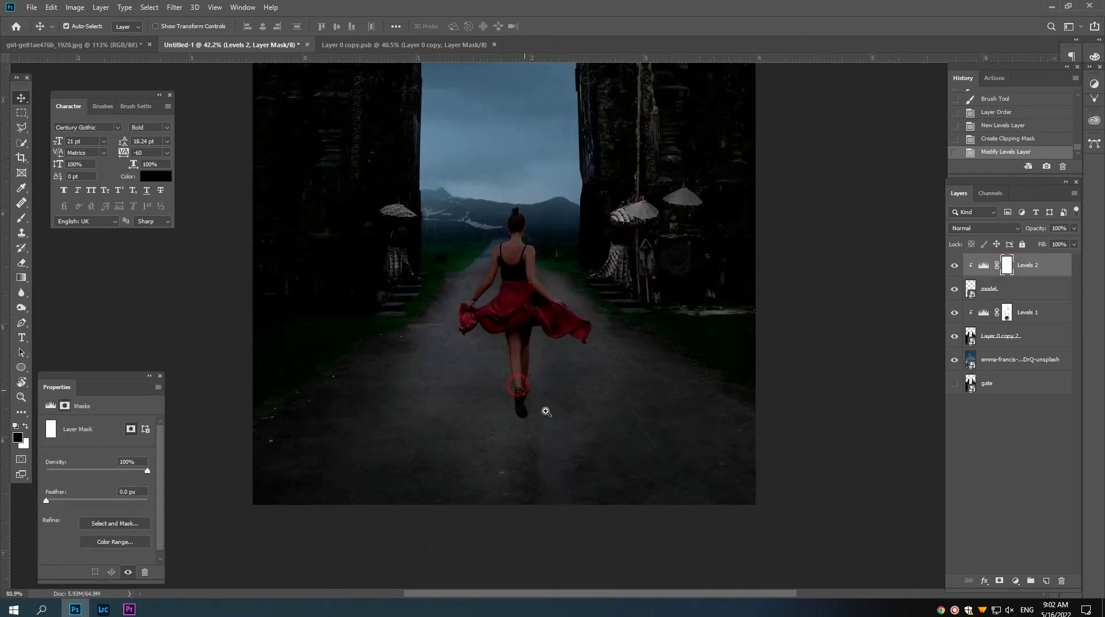
pyautogui.press('b')
pyautogui.scroll(2, 476, 277)
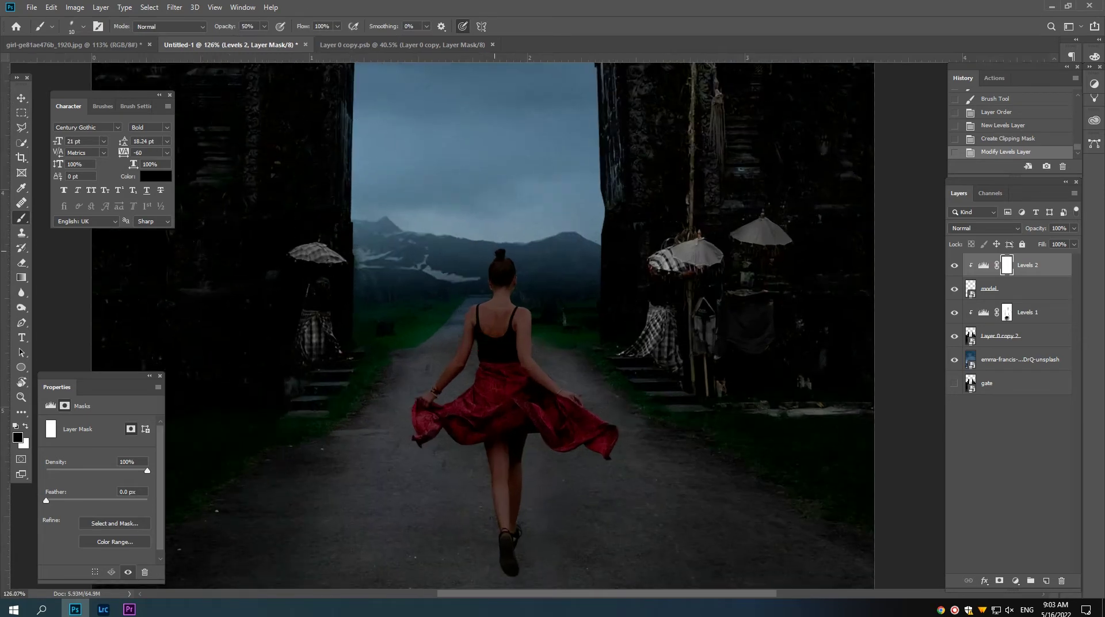
pyautogui.scroll(2, 477, 277)
pyautogui.moveTo(488, 291)
pyautogui.mouseDown()
pyautogui.moveTo(494, 311)
pyautogui.moveTo(450, 351)
pyautogui.mouseUp()
pyautogui.press(']')
pyautogui.press(']')
pyautogui.press(']')
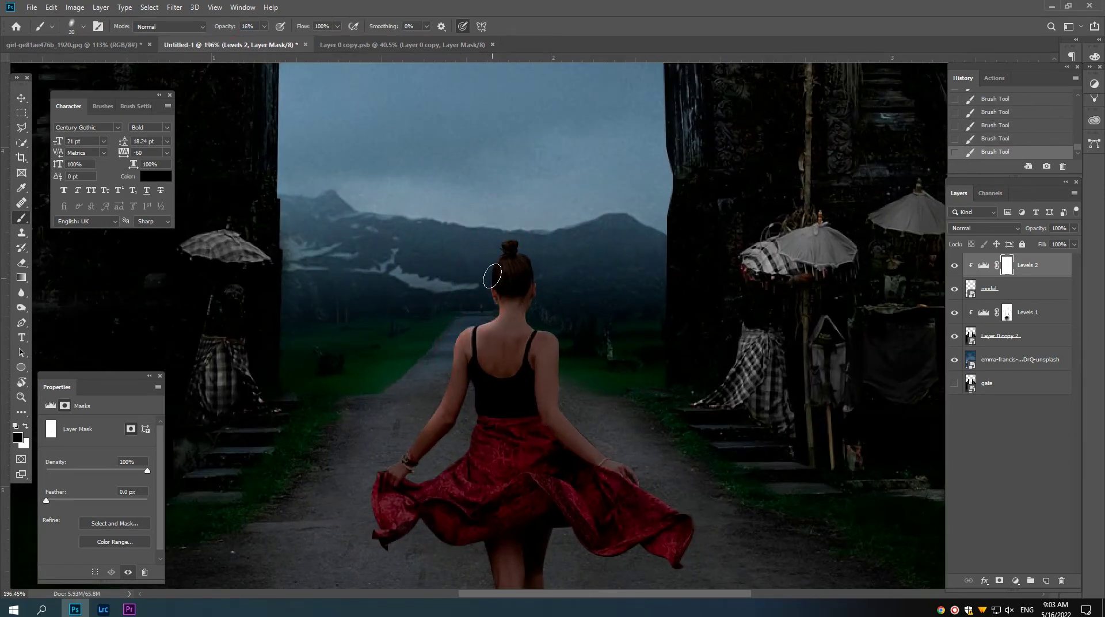
pyautogui.moveTo(560, 355); pyautogui.dragTo(565, 332)
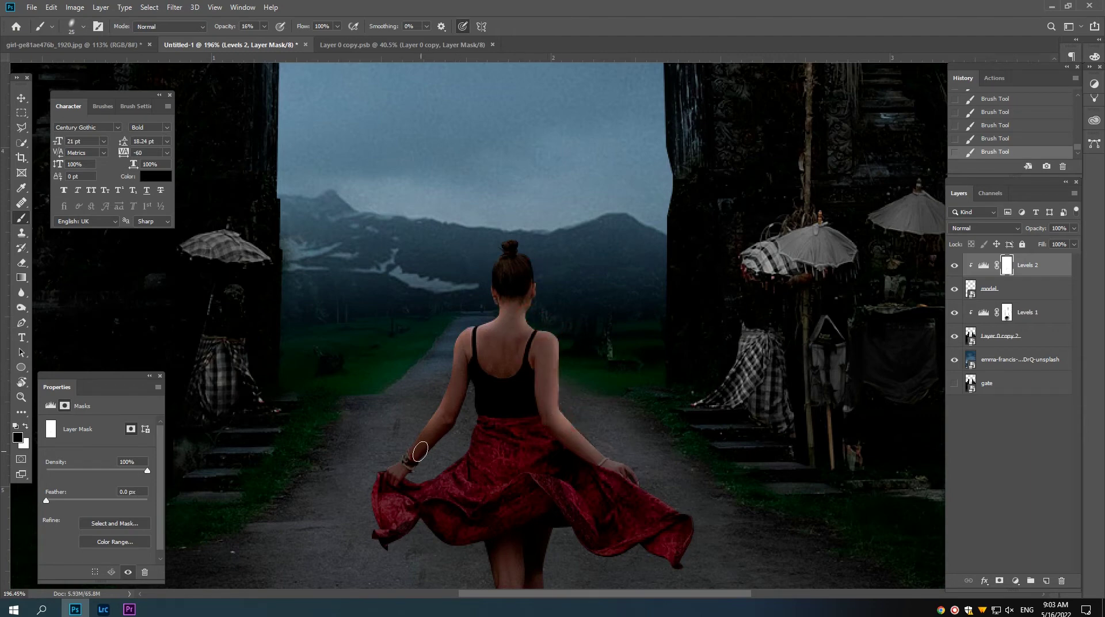
pyautogui.scroll(-1, 493, 457)
pyautogui.scroll(-1, 649, 438)
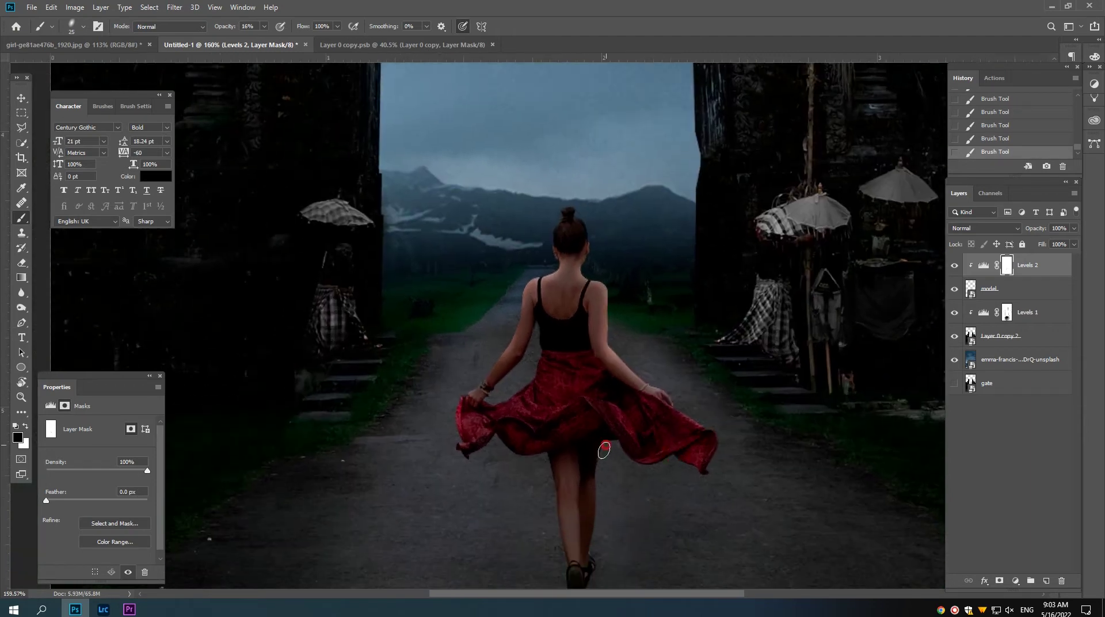
pyautogui.scroll(2, 600, 520)
pyautogui.scroll(1, 595, 332)
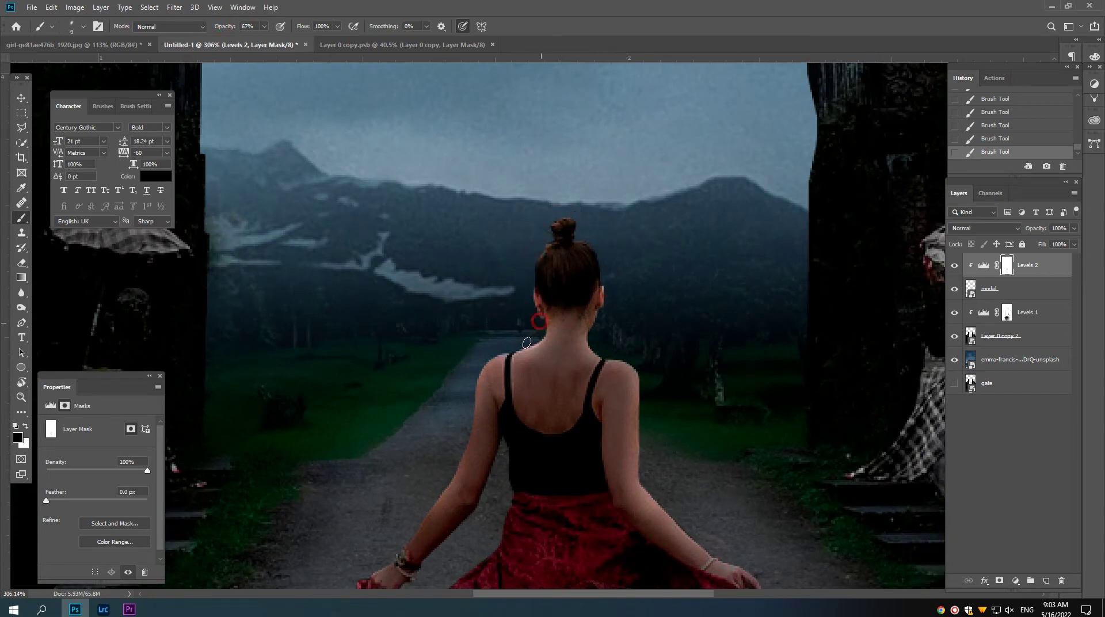
pyautogui.scroll(-1, 472, 380)
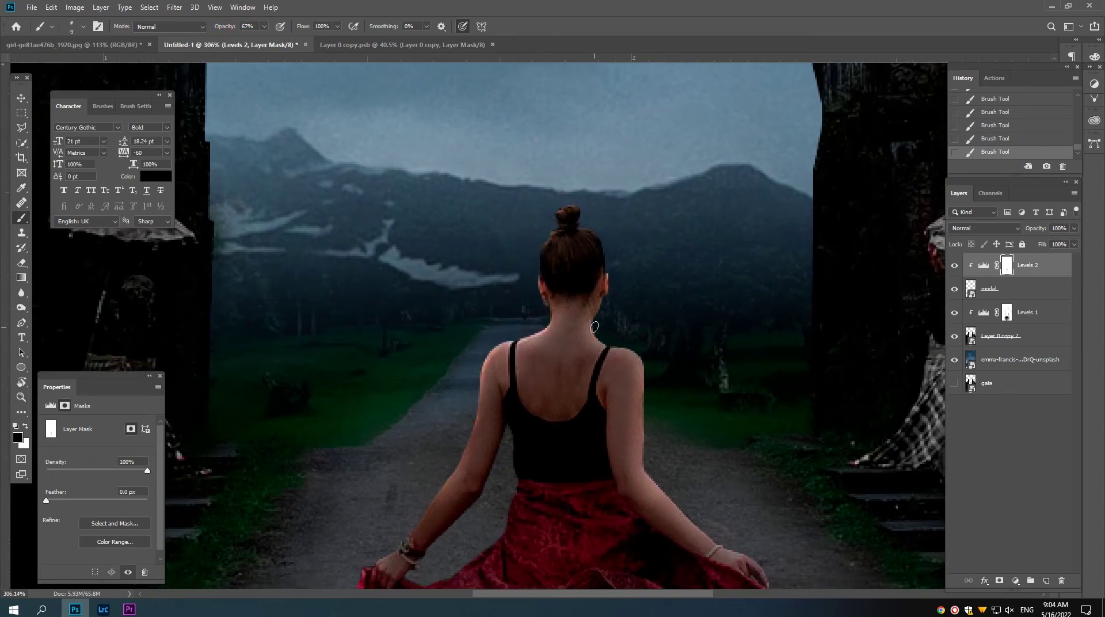
pyautogui.scroll(-1, 638, 348)
pyautogui.scroll(-1, 644, 332)
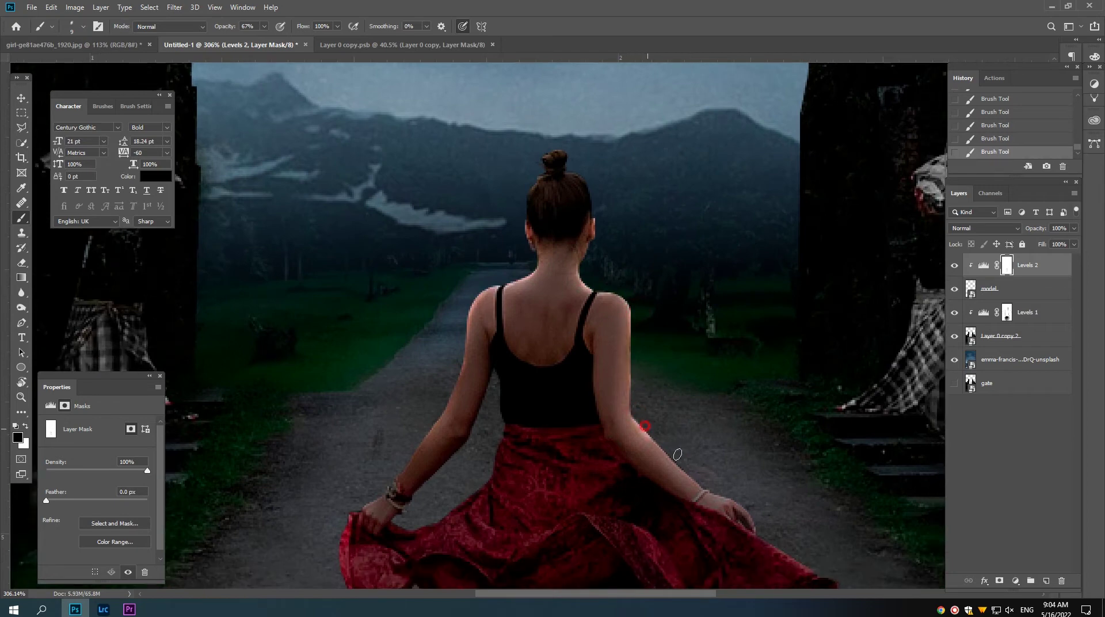
pyautogui.scroll(-1, 591, 511)
# Brush brightness onto the model's arm and its edge on the Levels 2 mask.
pyautogui.click(492, 449)
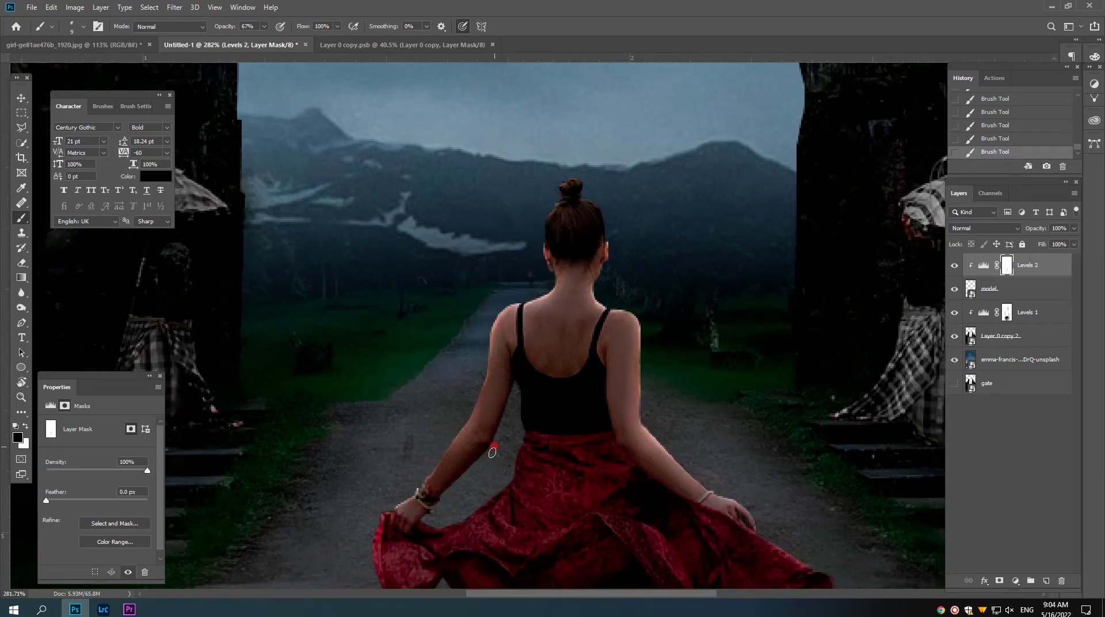
pyautogui.scroll(-2, 535, 426)
pyautogui.scroll(-1, 567, 365)
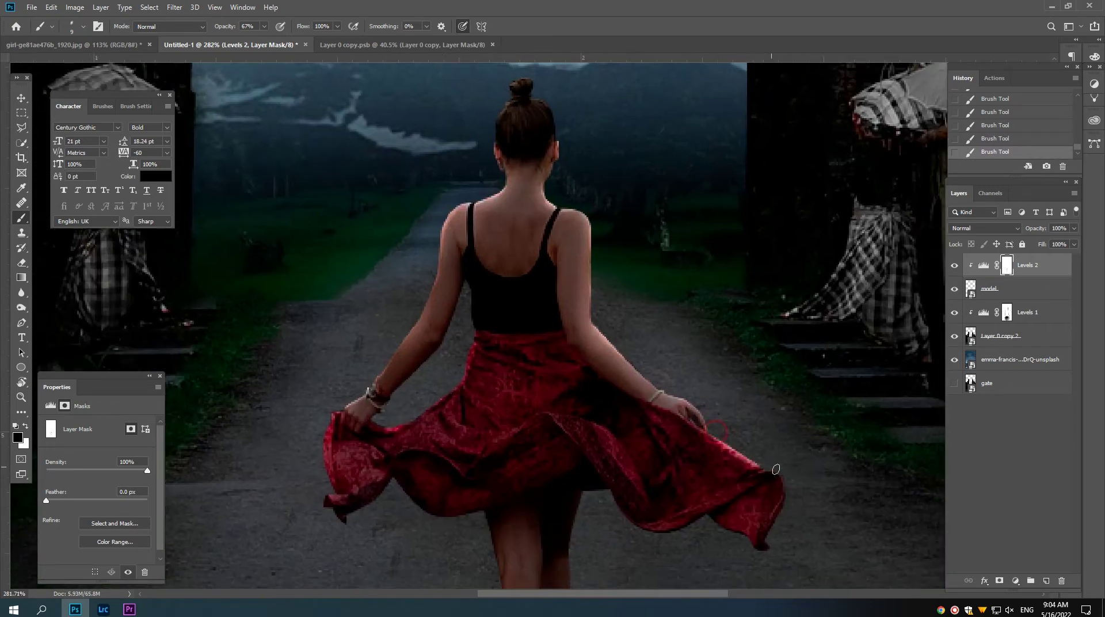
pyautogui.scroll(-4, 619, 422)
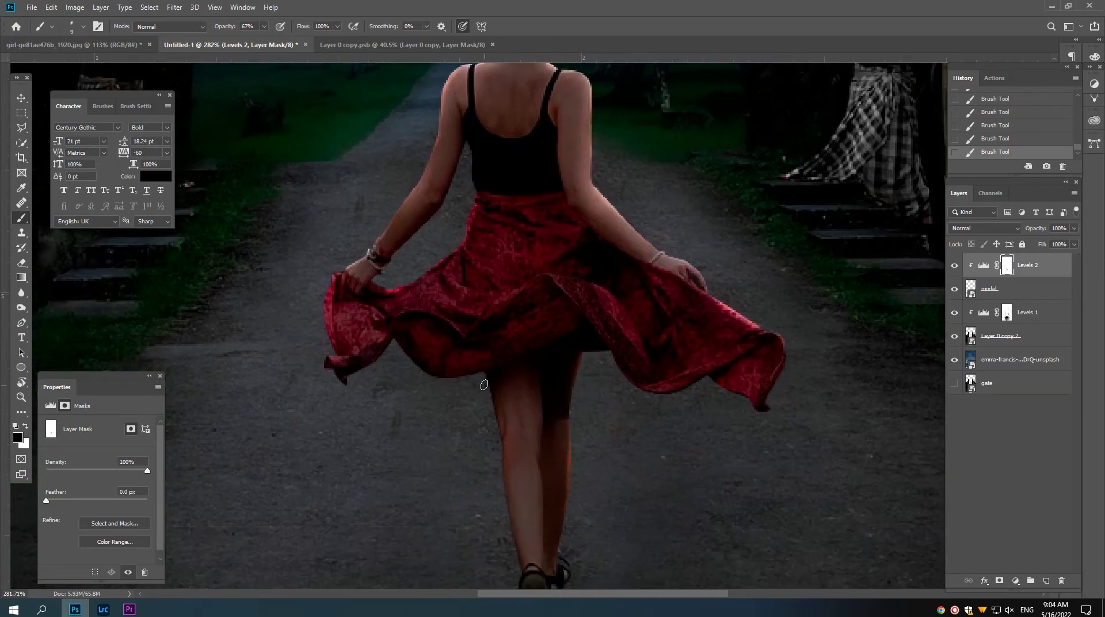
pyautogui.scroll(-4, 484, 384)
pyautogui.scroll(1, 506, 391)
pyautogui.scroll(1, 518, 394)
pyautogui.scroll(1, 523, 395)
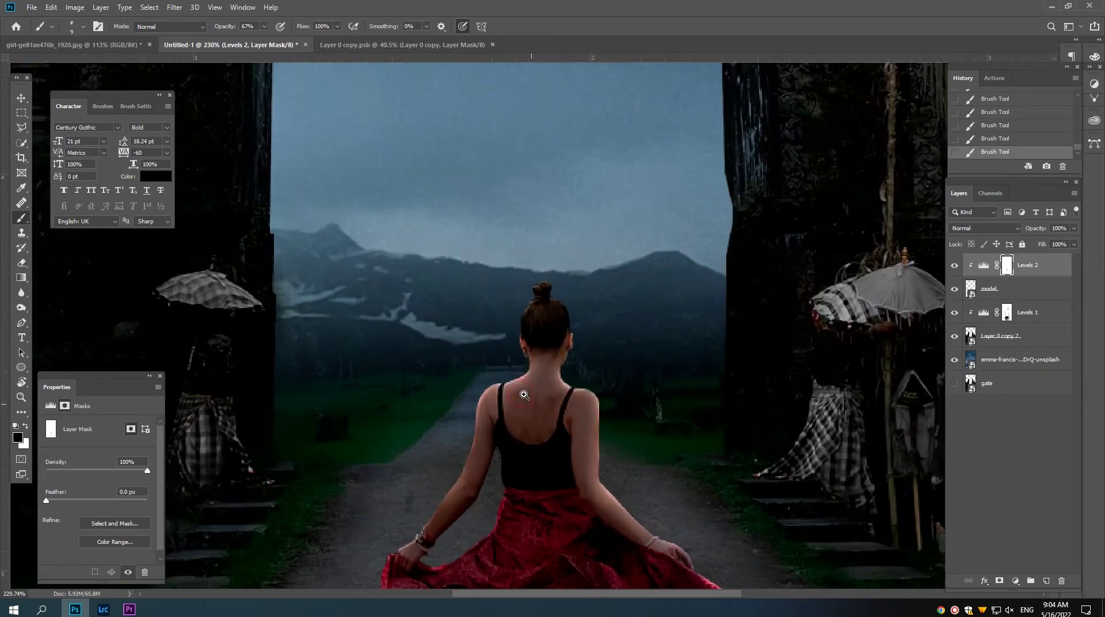
pyautogui.press(']')
pyautogui.press(']')
pyautogui.press(']')
pyautogui.moveTo(588, 391); pyautogui.dragTo(611, 485)
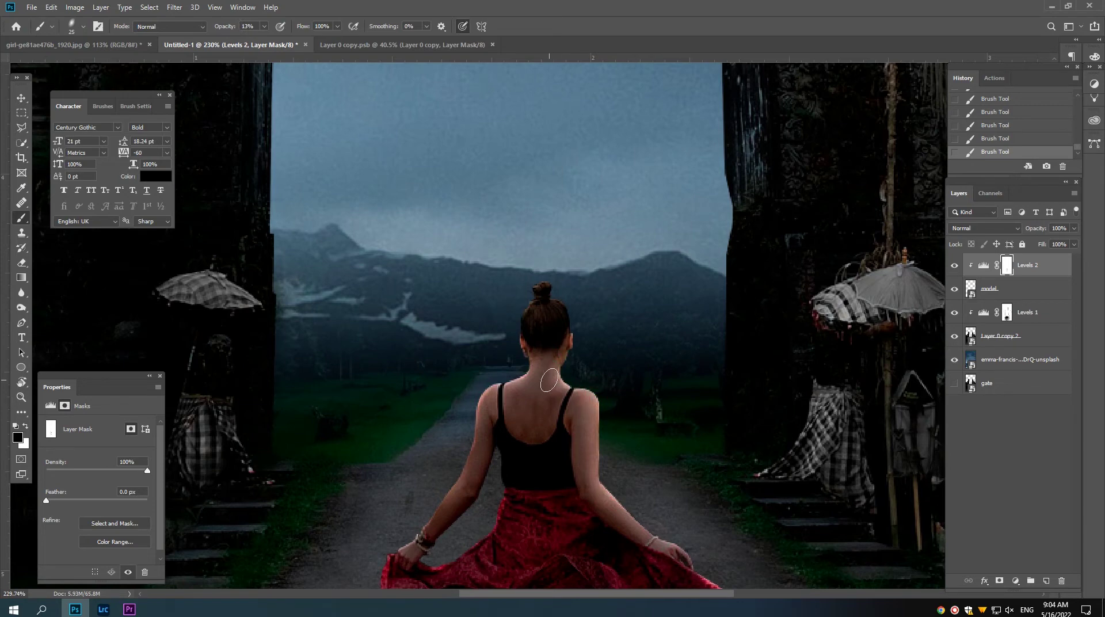
pyautogui.scroll(-1, 489, 410)
pyautogui.scroll(-2, 469, 399)
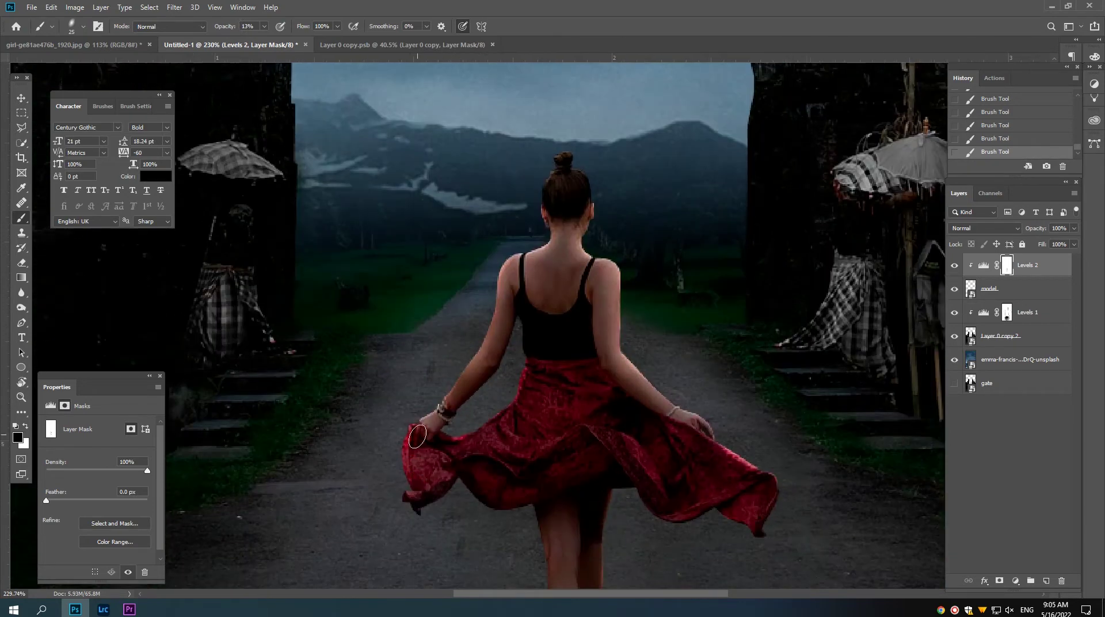
pyautogui.scroll(1, 541, 299)
pyautogui.scroll(-2, 588, 401)
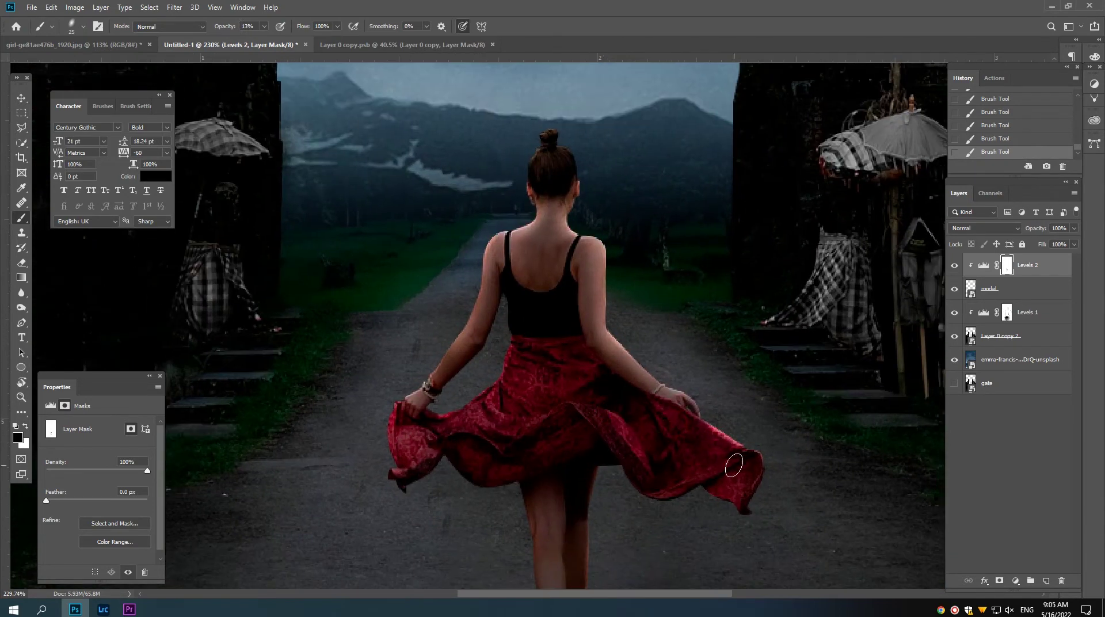
pyautogui.scroll(-3, 734, 458)
pyautogui.hotkey('ctrl', '0')
# Soften the Levels 2 mask with a Gaussian Blur of about 4.4 pixels.
pyautogui.click(174, 7)
pyautogui.moveTo(180, 139)
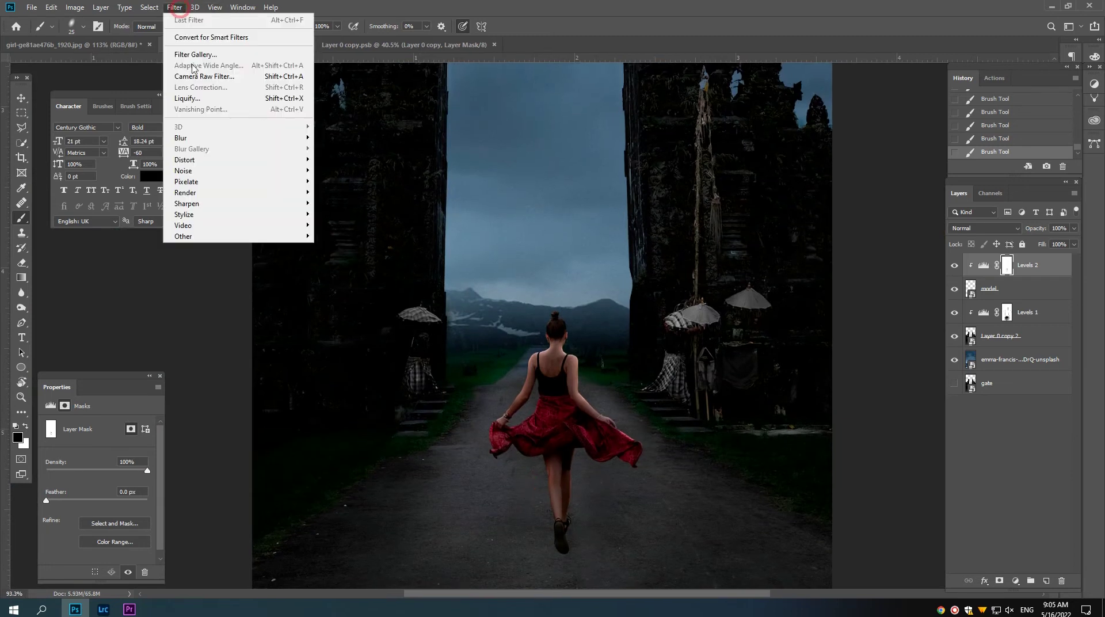
pyautogui.click(339, 172)
pyautogui.click(606, 164)
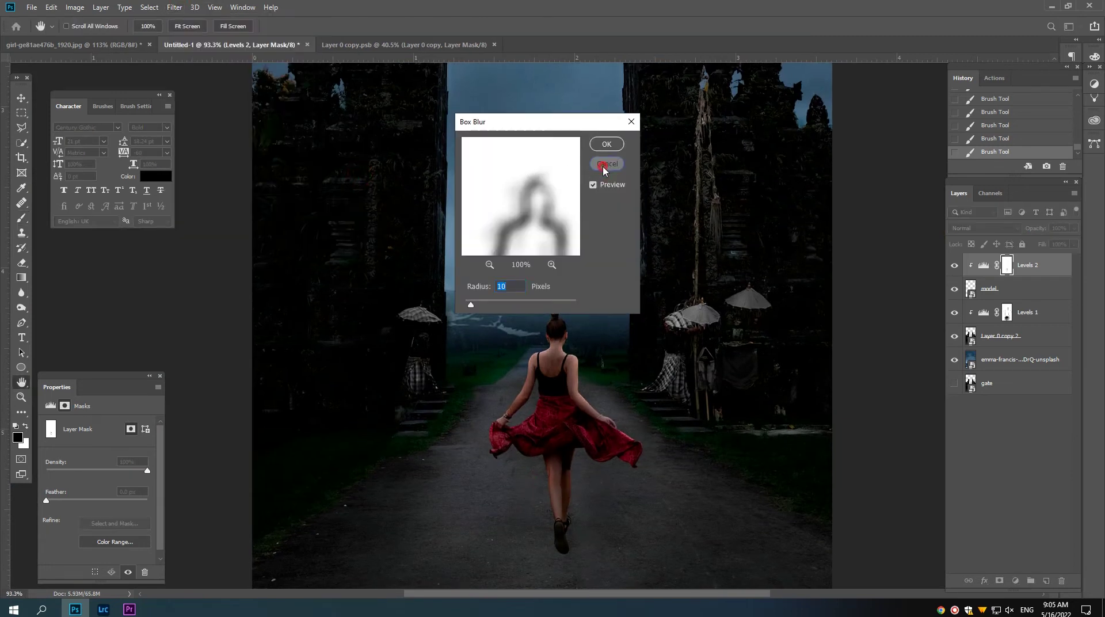
pyautogui.click(174, 7)
pyautogui.click(215, 136)
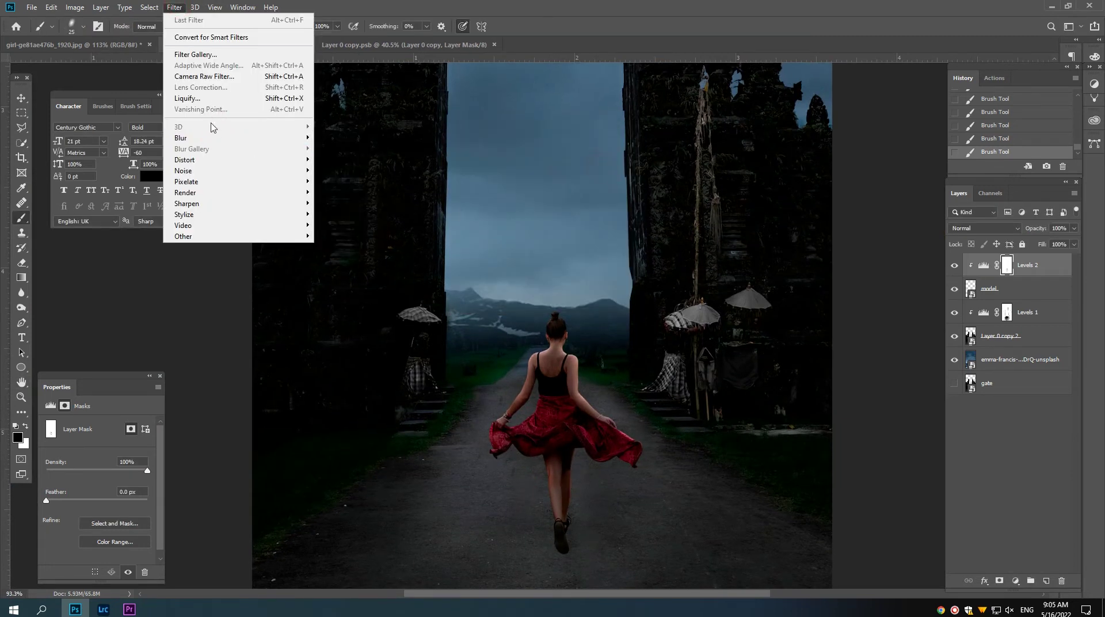
pyautogui.click(345, 180)
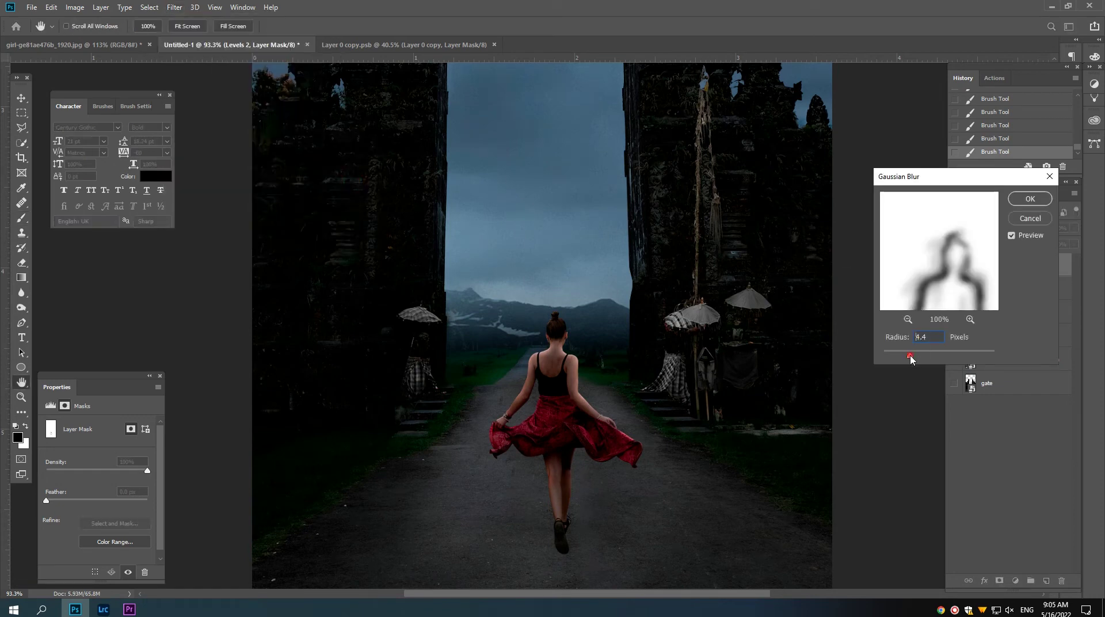
pyautogui.click(1023, 197)
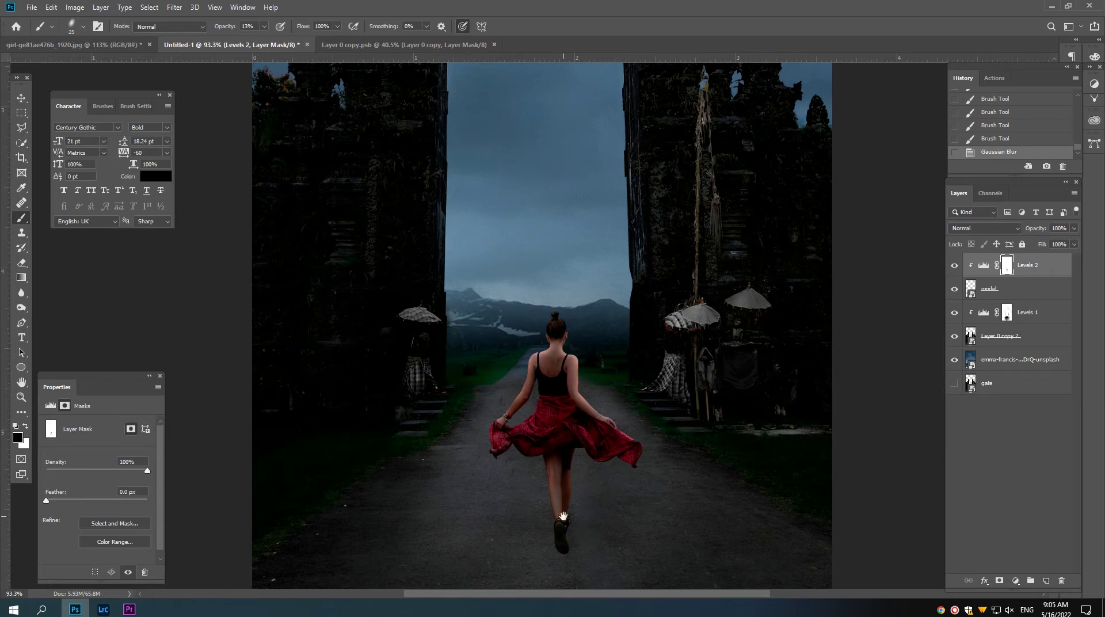
pyautogui.scroll(-2, 563, 516)
pyautogui.press('v')
pyautogui.scroll(-1, 922, 369)
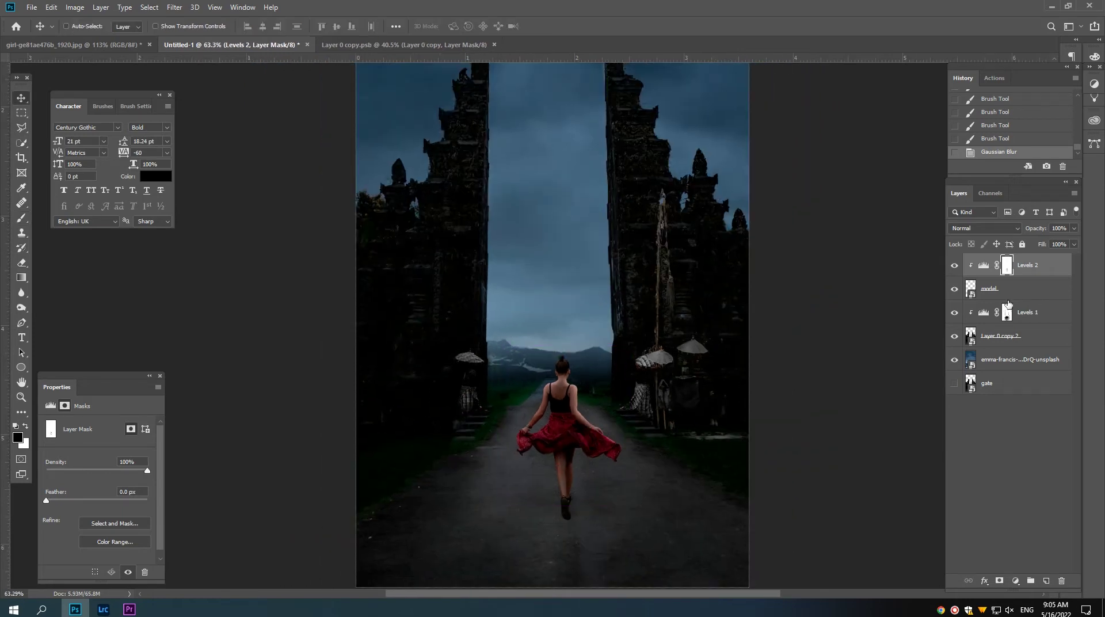
# Add a Color Dodge Inner Shadow to the model layer and set its angle on the woman.
pyautogui.doubleClick(1048, 288)
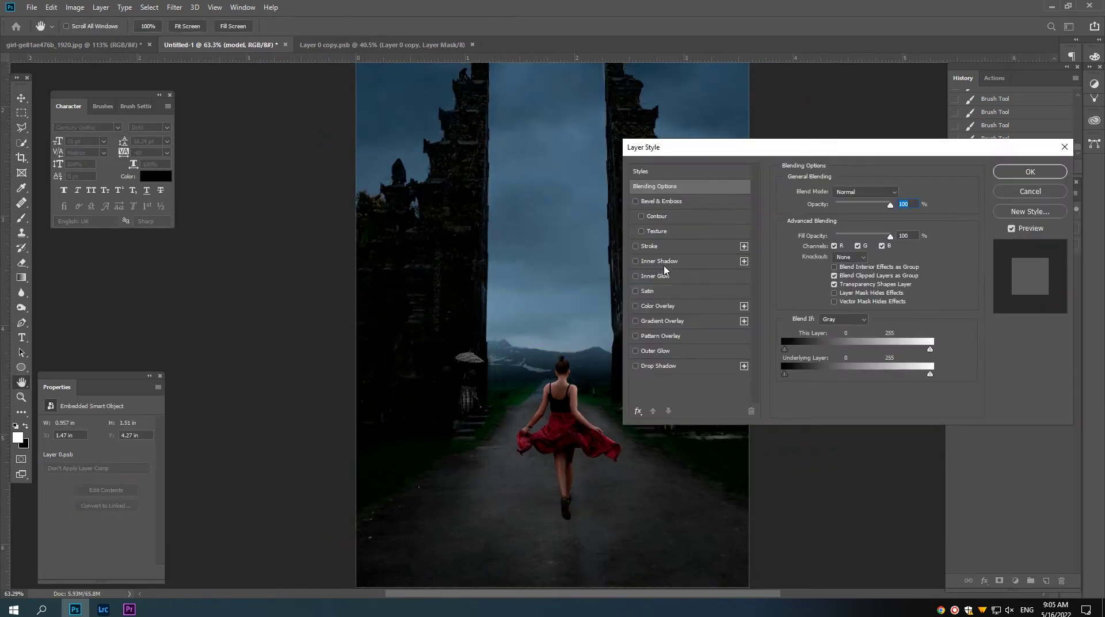
pyautogui.click(674, 261)
pyautogui.moveTo(885, 153); pyautogui.dragTo(910, 152)
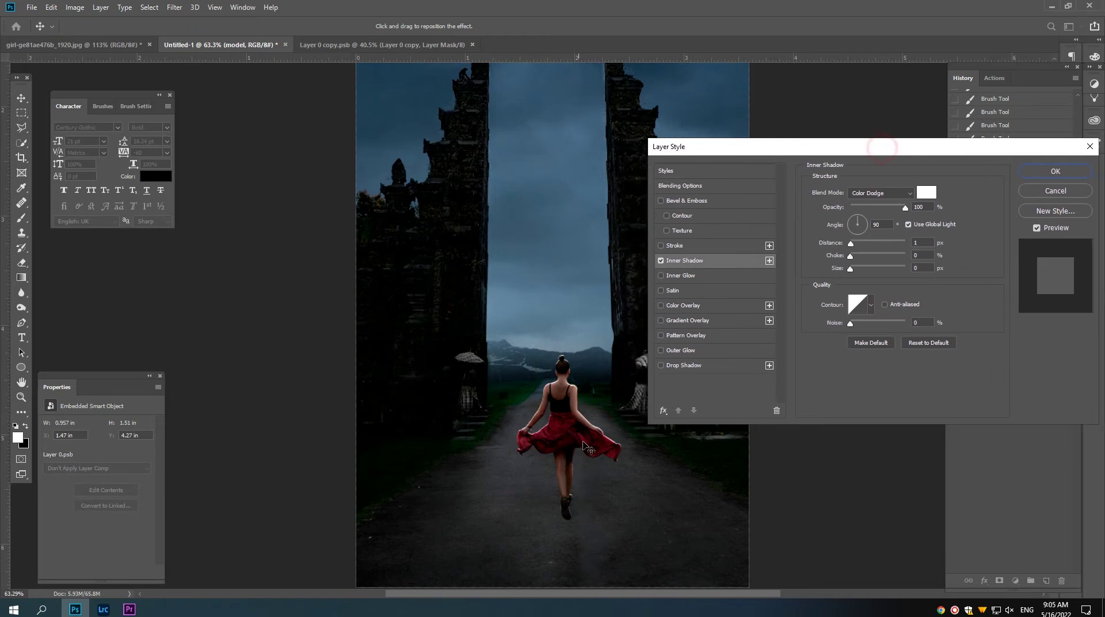
pyautogui.scroll(5, 554, 372)
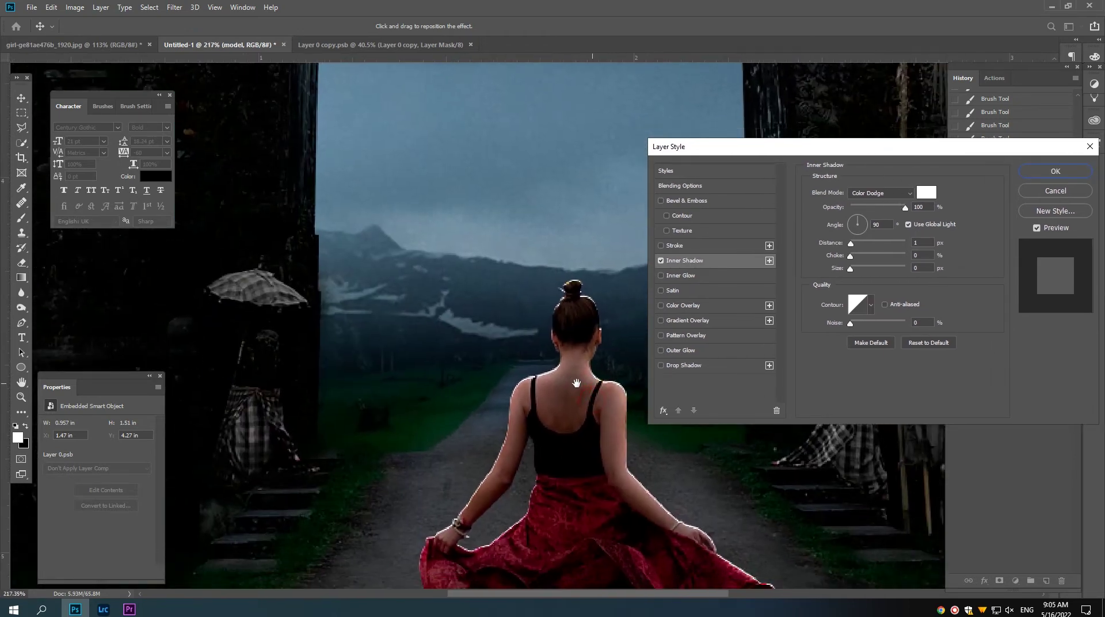
pyautogui.moveTo(574, 381); pyautogui.dragTo(577, 385)
pyautogui.scroll(-3, 582, 383)
pyautogui.scroll(-2, 575, 379)
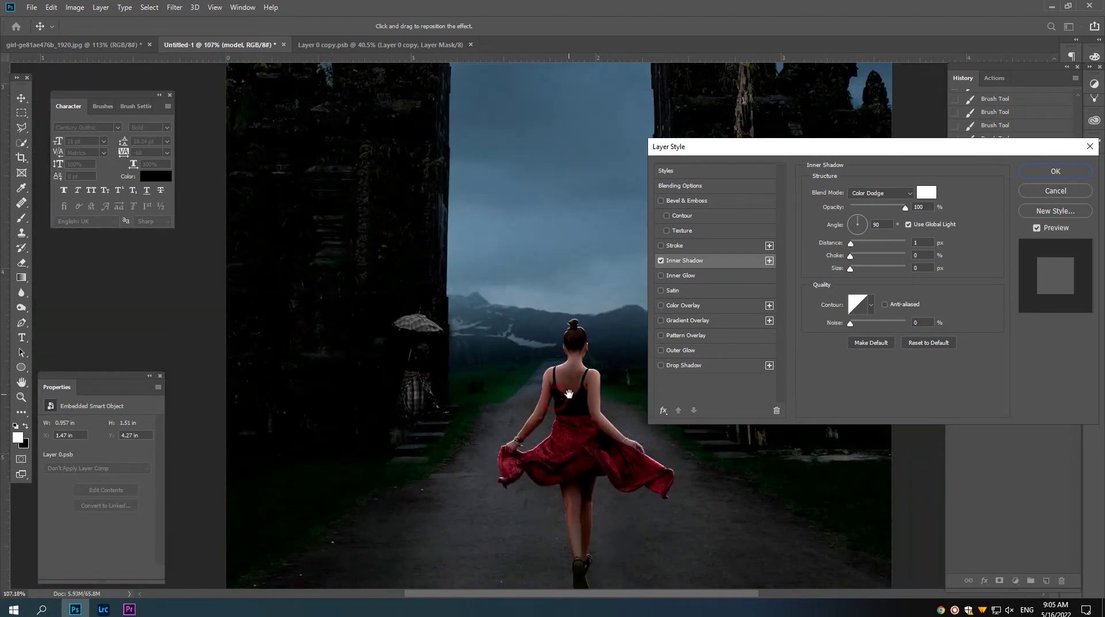
# Set the inner shadow colour to pale peach ffe7c1 and apply the effect.
pyautogui.click(923, 192)
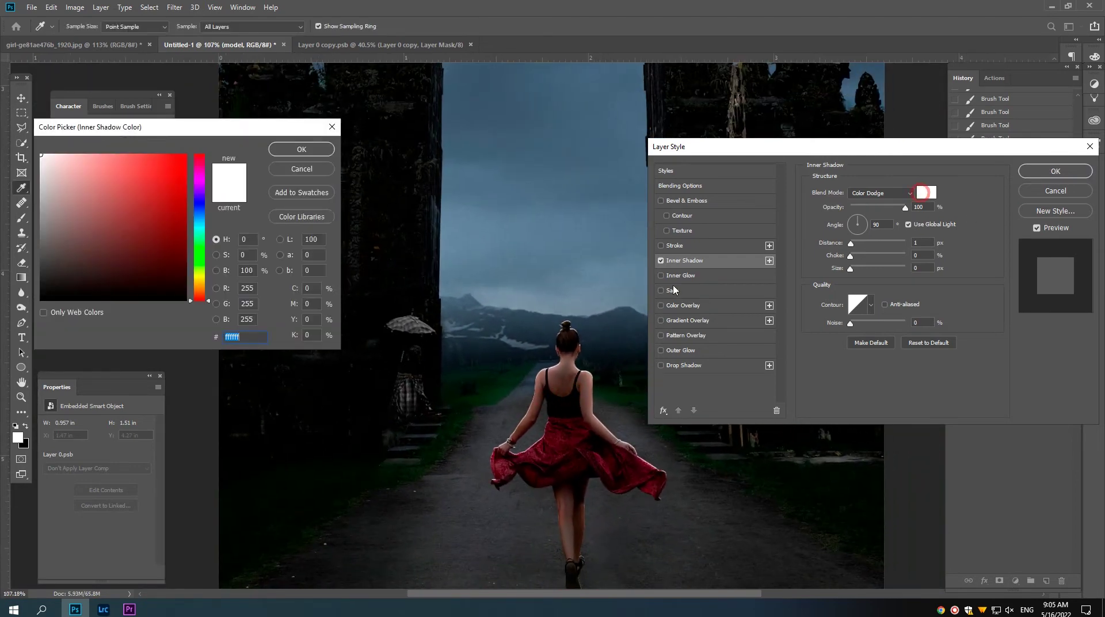
pyautogui.click(199, 279)
pyautogui.moveTo(207, 281); pyautogui.dragTo(206, 285)
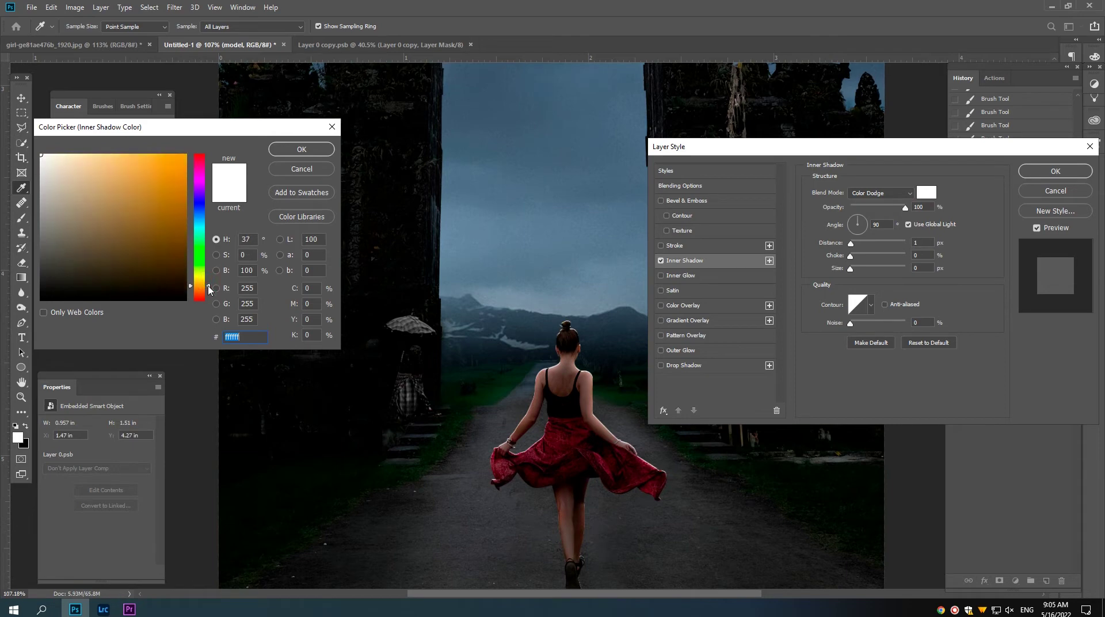
pyautogui.click(126, 160)
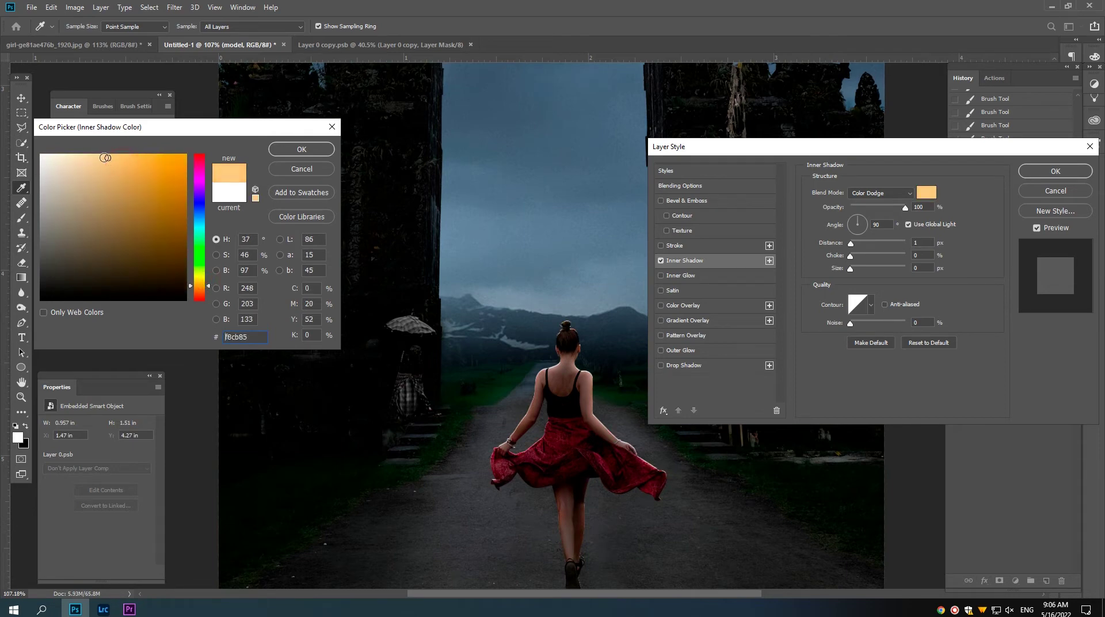
pyautogui.moveTo(105, 158); pyautogui.dragTo(86, 153)
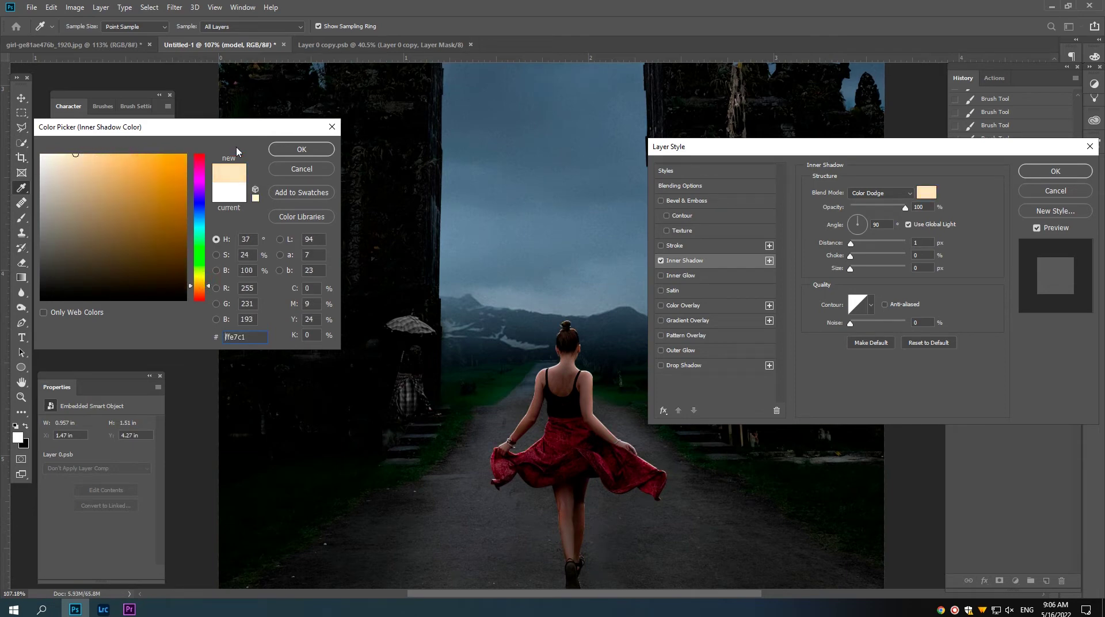
pyautogui.click(301, 149)
pyautogui.click(1059, 163)
pyautogui.moveTo(602, 291); pyautogui.dragTo(557, 396)
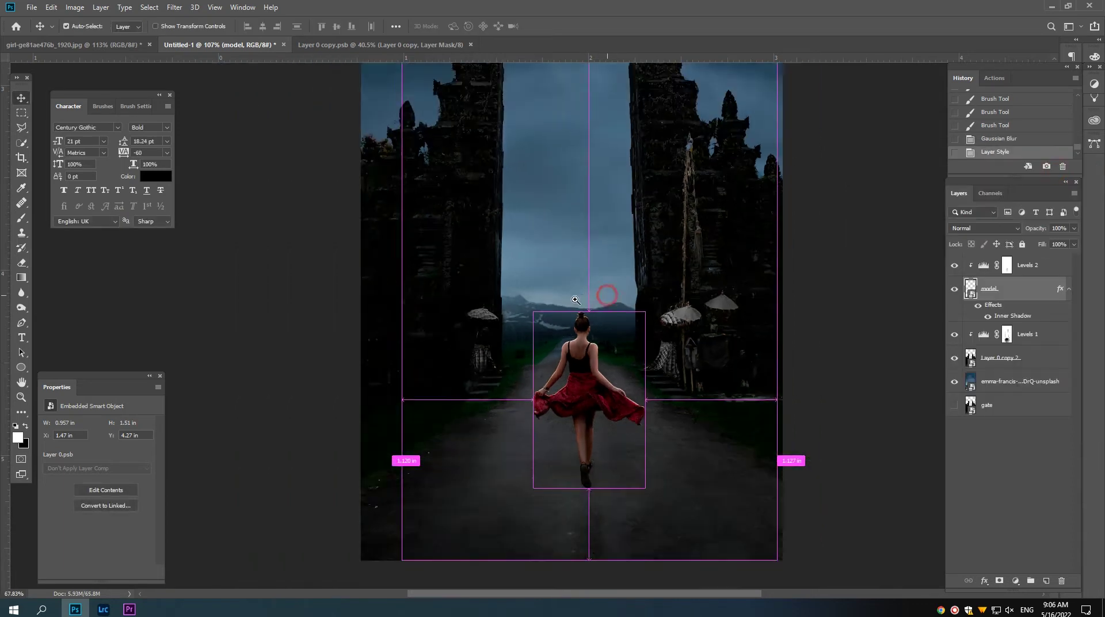
pyautogui.scroll(-5, 558, 396)
pyautogui.scroll(2, 558, 396)
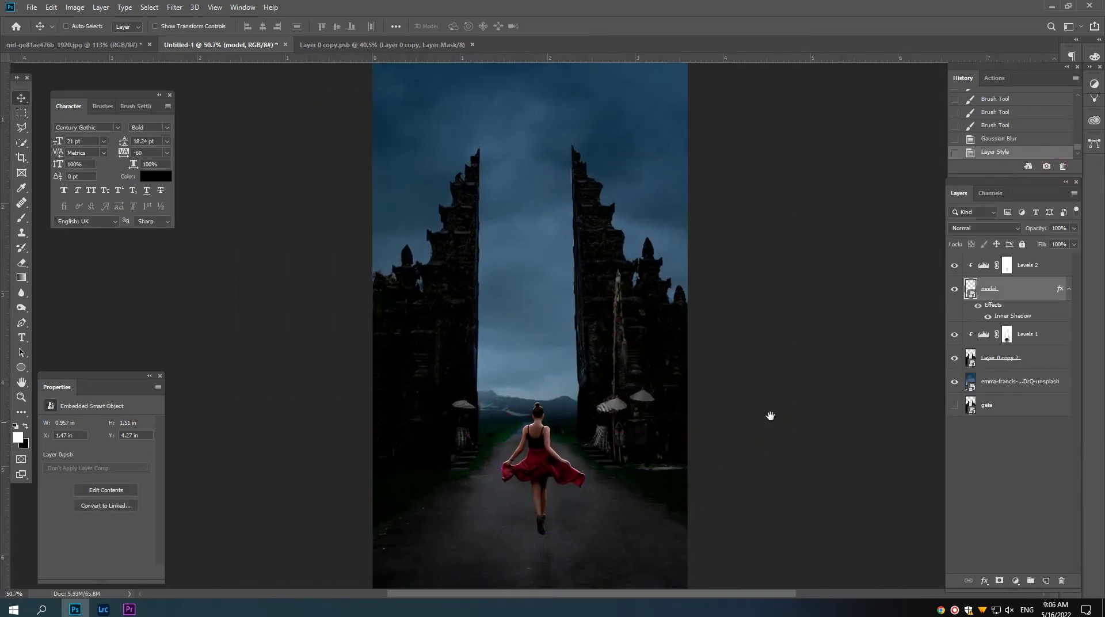
# Add a new layer above Levels 1 and ready a soft Brush enlarged to 150.
pyautogui.click(1069, 289)
pyautogui.click(1044, 319)
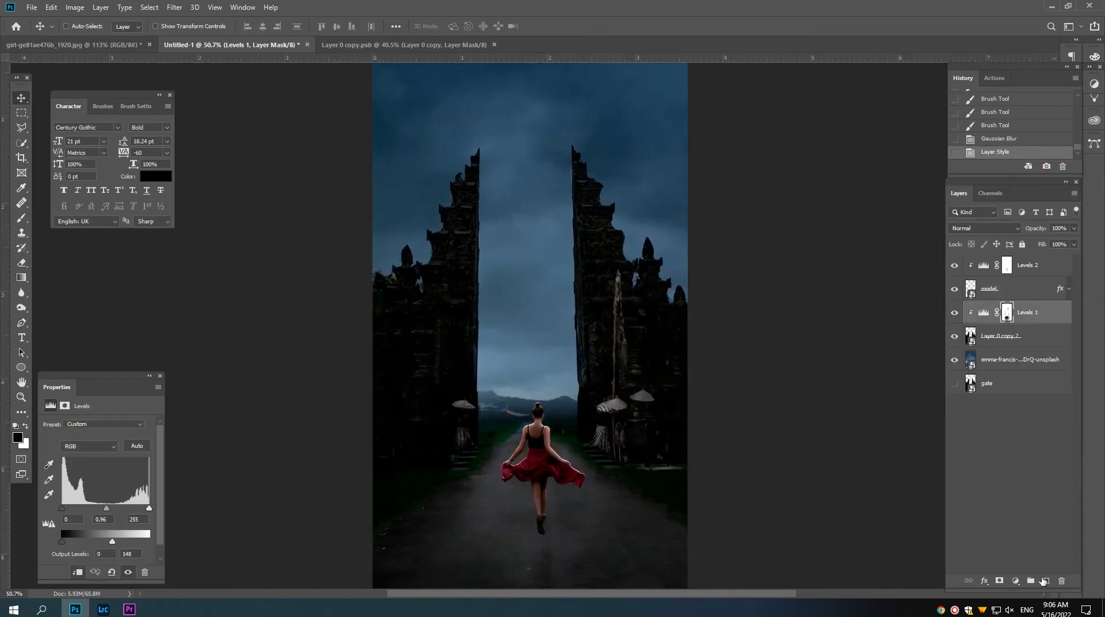
pyautogui.click(1046, 580)
pyautogui.scroll(3, 572, 501)
pyautogui.press('b')
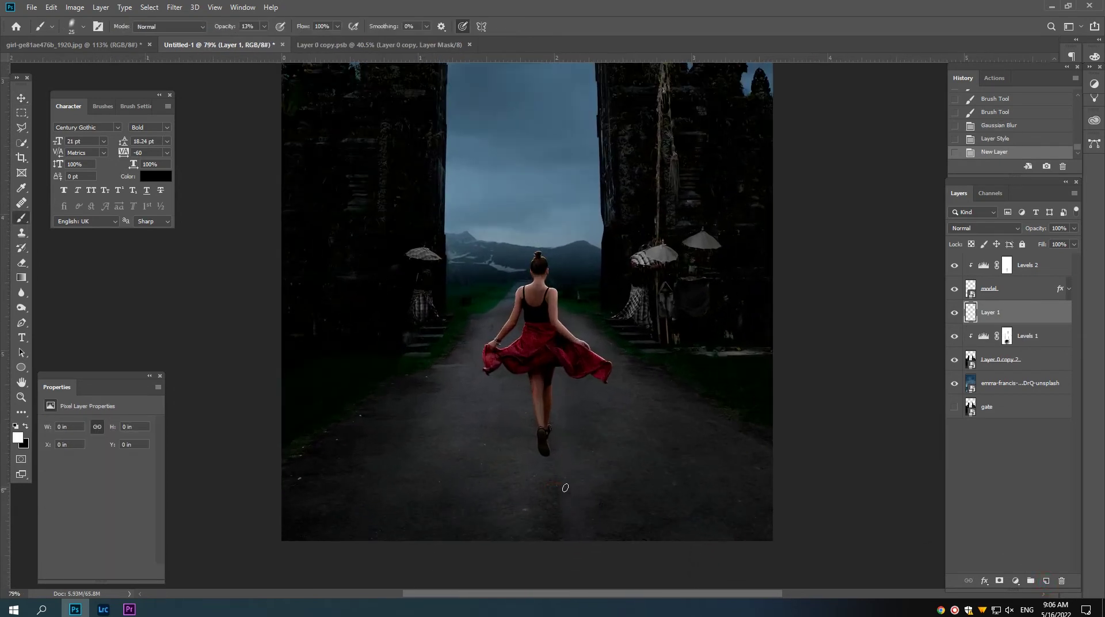
pyautogui.scroll(3, 577, 476)
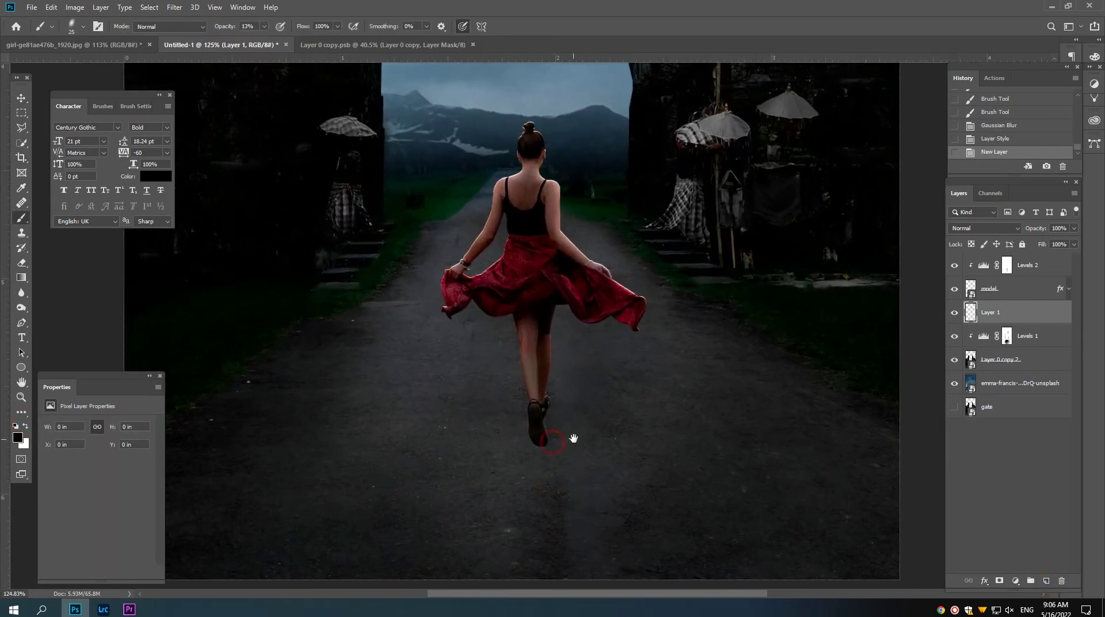
pyautogui.scroll(3, 506, 446)
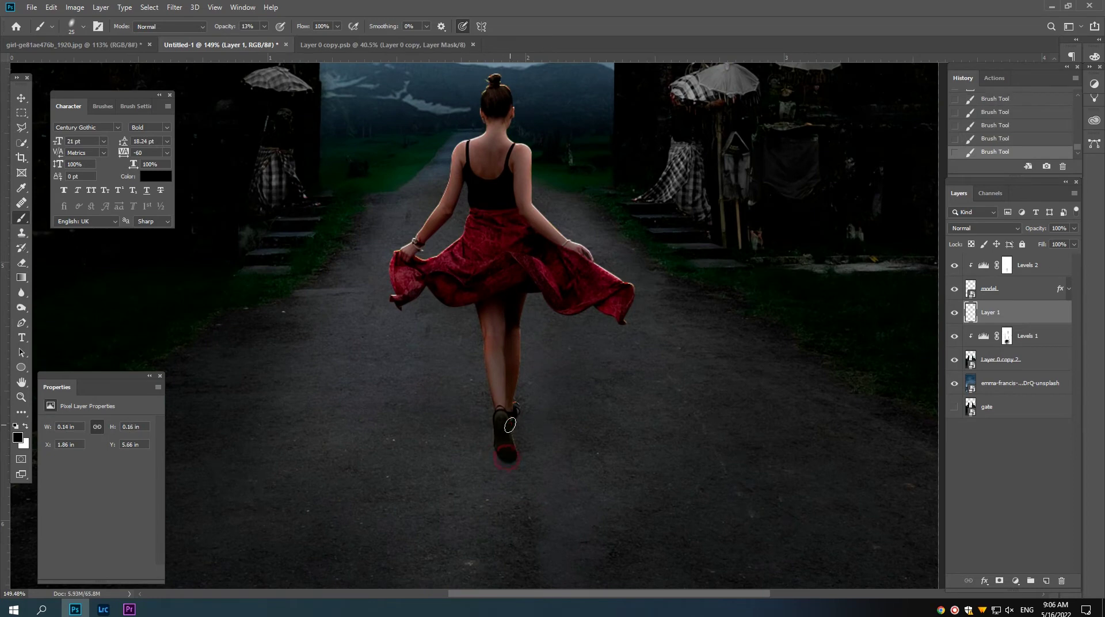
pyautogui.scroll(-5, 518, 458)
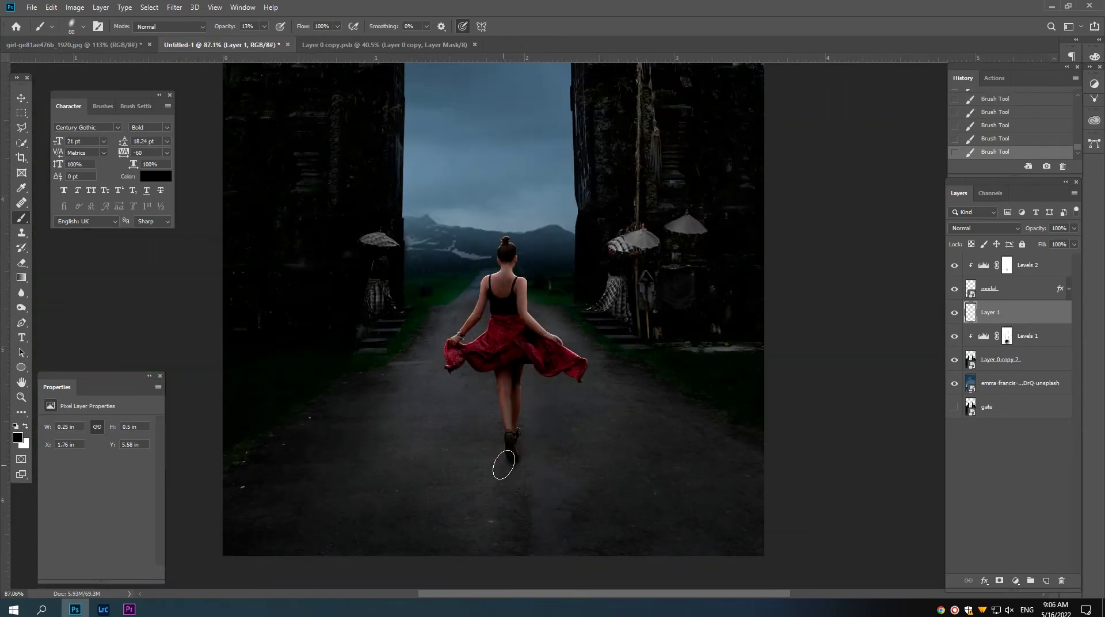
pyautogui.press(']')
pyautogui.press(']')
pyautogui.press(']')
pyautogui.scroll(-2, 587, 487)
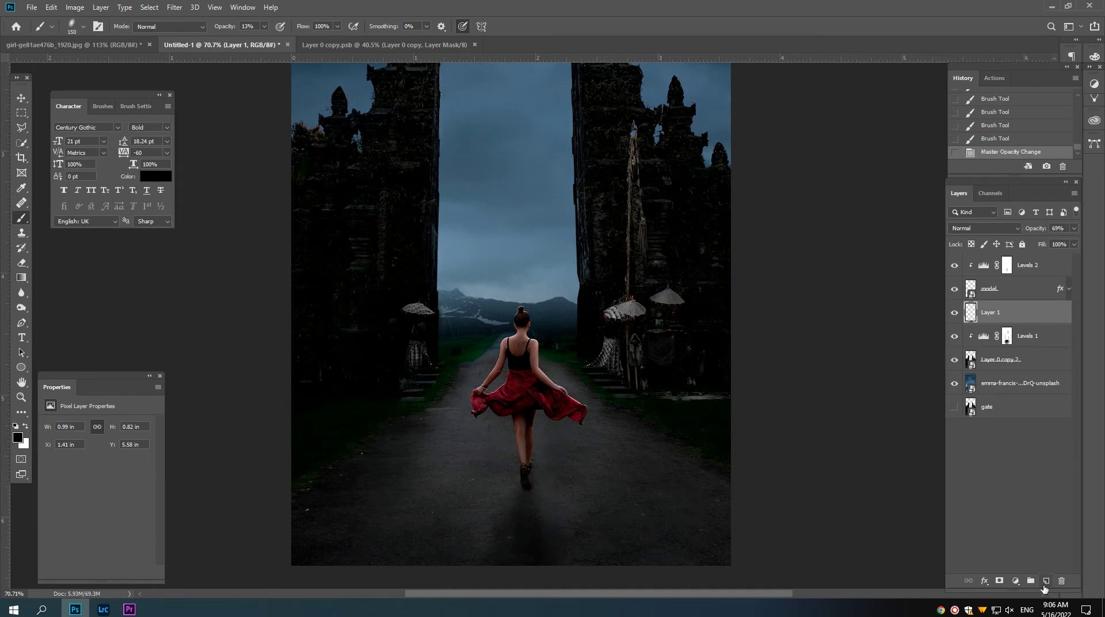
# Add a second layer and paint soft black shadow dabs beside the shoe.
pyautogui.click(1045, 580)
pyautogui.scroll(5, 518, 521)
pyautogui.scroll(1, 546, 490)
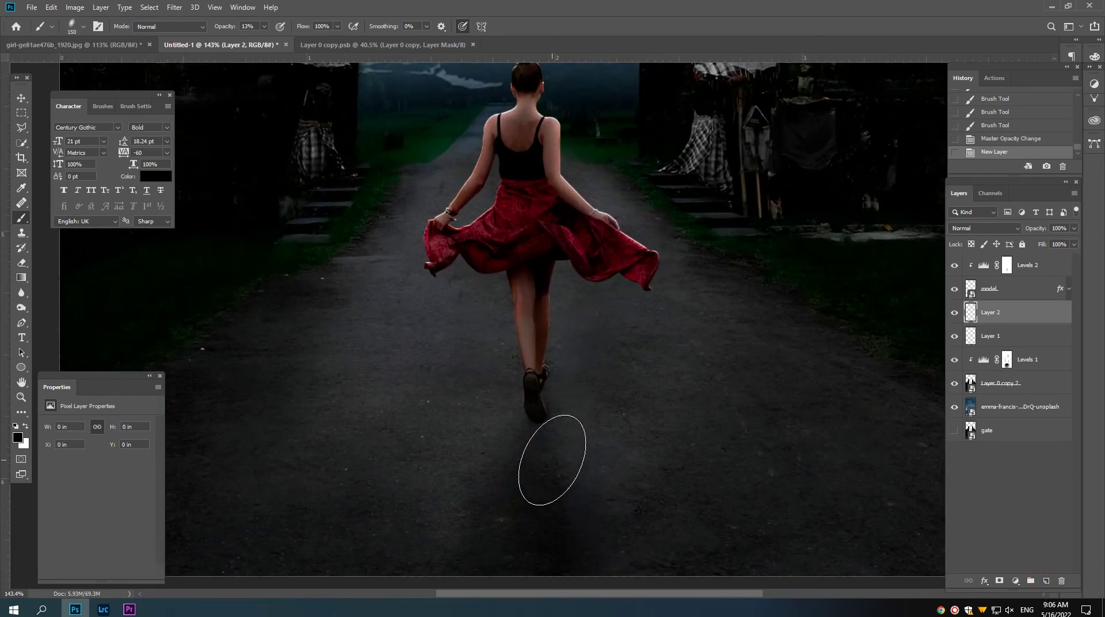
pyautogui.press('[')
pyautogui.press('[')
pyautogui.press('[')
pyautogui.click(538, 430)
pyautogui.click(539, 429)
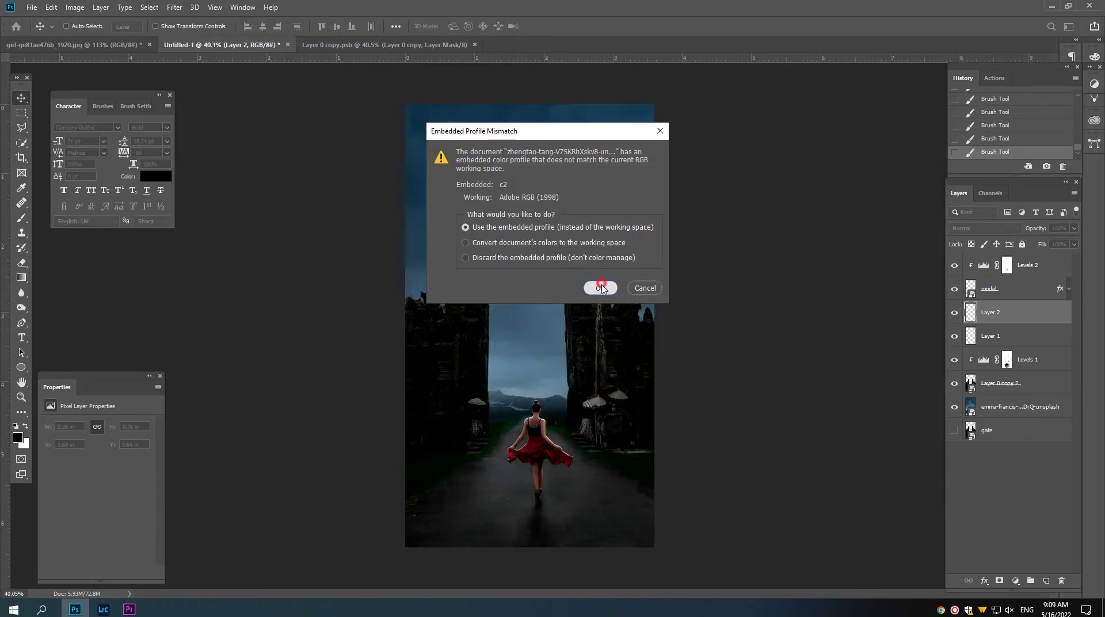
# Open the goldfish photo, marquee around the fish, and select the black background with Color Range.
pyautogui.click(601, 288)
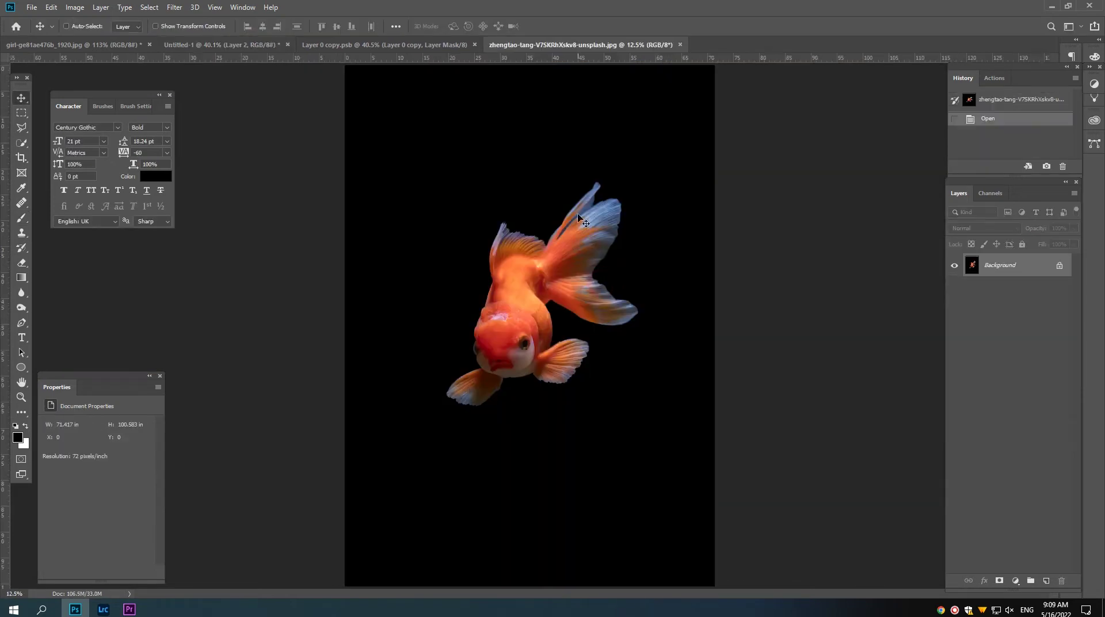
pyautogui.press('m')
pyautogui.moveTo(461, 216); pyautogui.dragTo(619, 393)
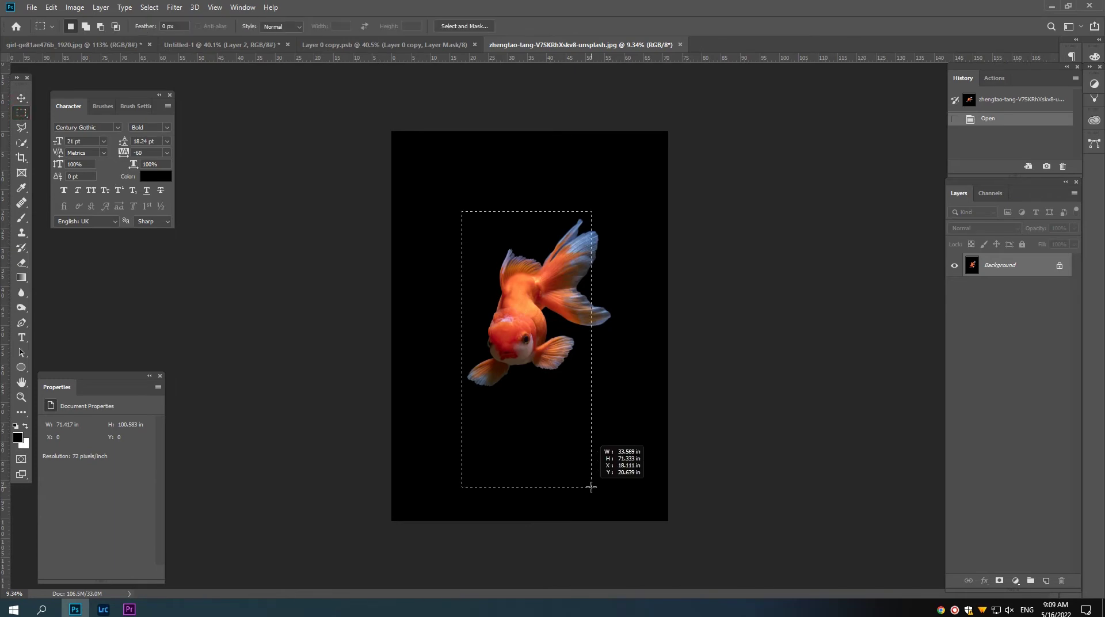
pyautogui.scroll(1, 528, 316)
pyautogui.click(175, 7)
pyautogui.click(169, 119)
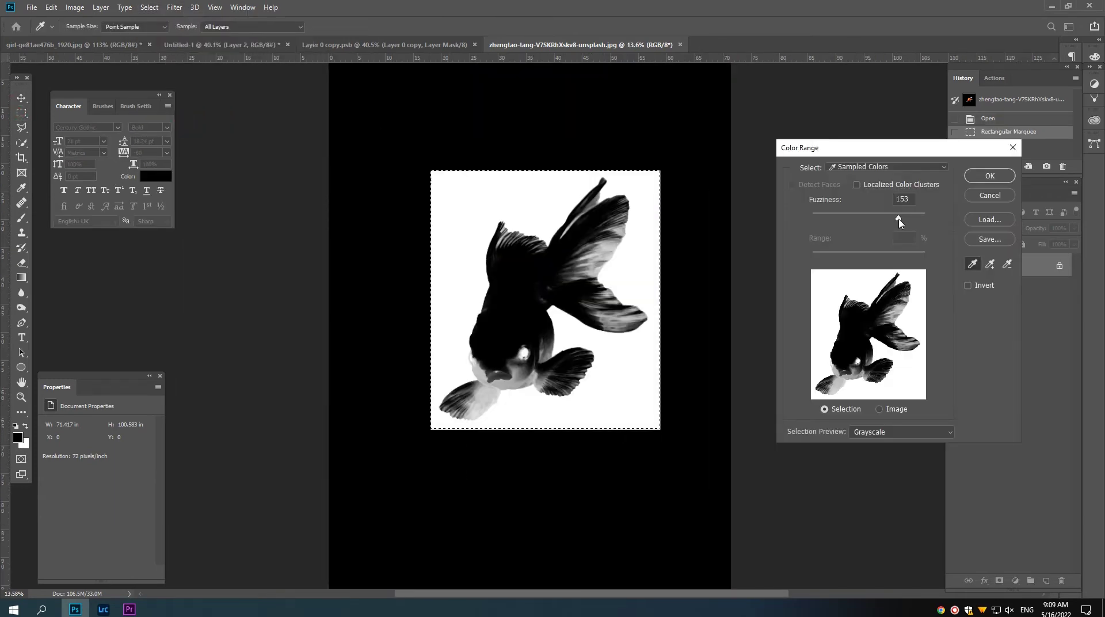
pyautogui.click(989, 175)
# Add an inverted layer mask and fill everything outside the fish black in the mask.
pyautogui.click(999, 580)
pyautogui.hotkey('ctrl', 'i')
pyautogui.moveTo(432, 172); pyautogui.dragTo(660, 429)
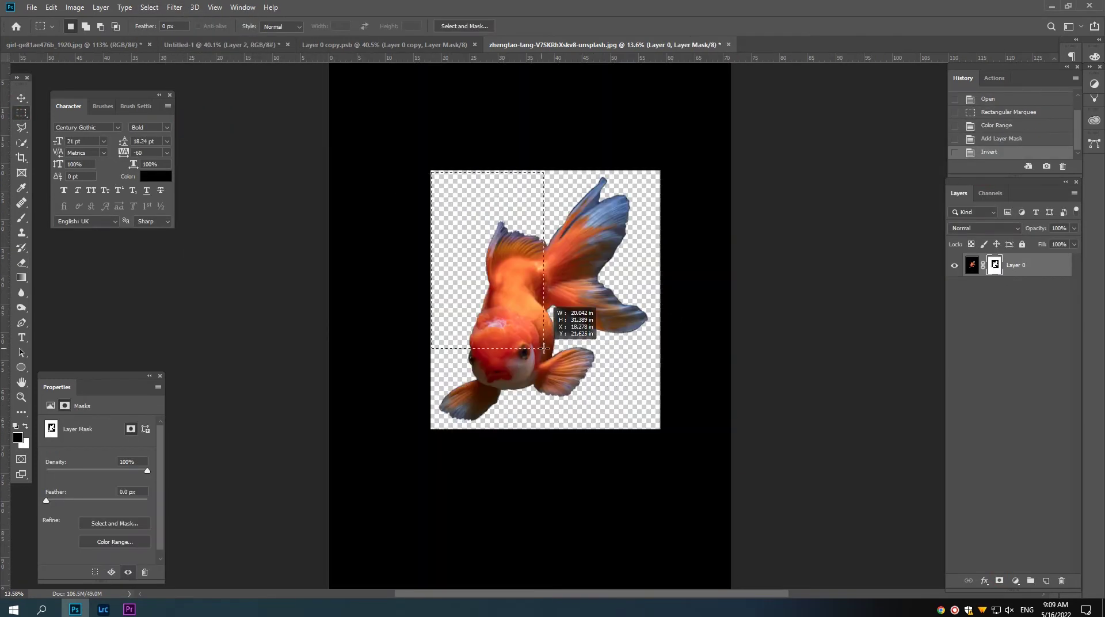
pyautogui.hotkey('ctrl', 'shift', 'i')
pyautogui.hotkey('alt', 'BackSpace')
pyautogui.hotkey('ctrl', 'd')
# Refine the fish mask in Select and Mask, shifting the edge inward to trim fringe.
pyautogui.press('v')
pyautogui.scroll(2, 653, 400)
pyautogui.hotkey('ctrl', 'alt', 'r')
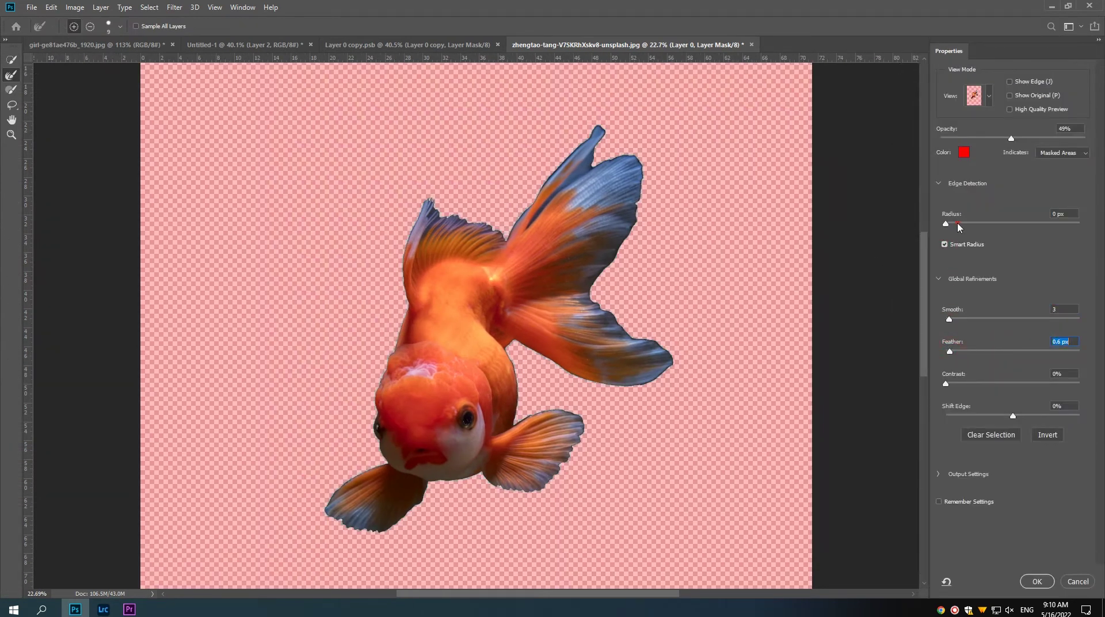
pyautogui.moveTo(1012, 416); pyautogui.dragTo(1002, 415)
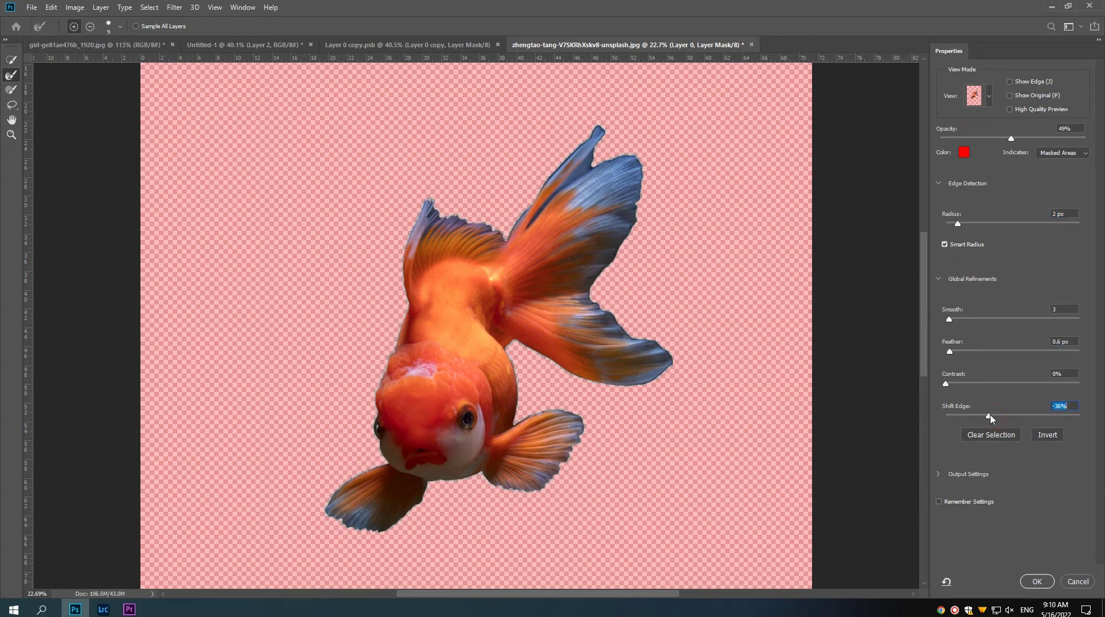
pyautogui.click(1030, 585)
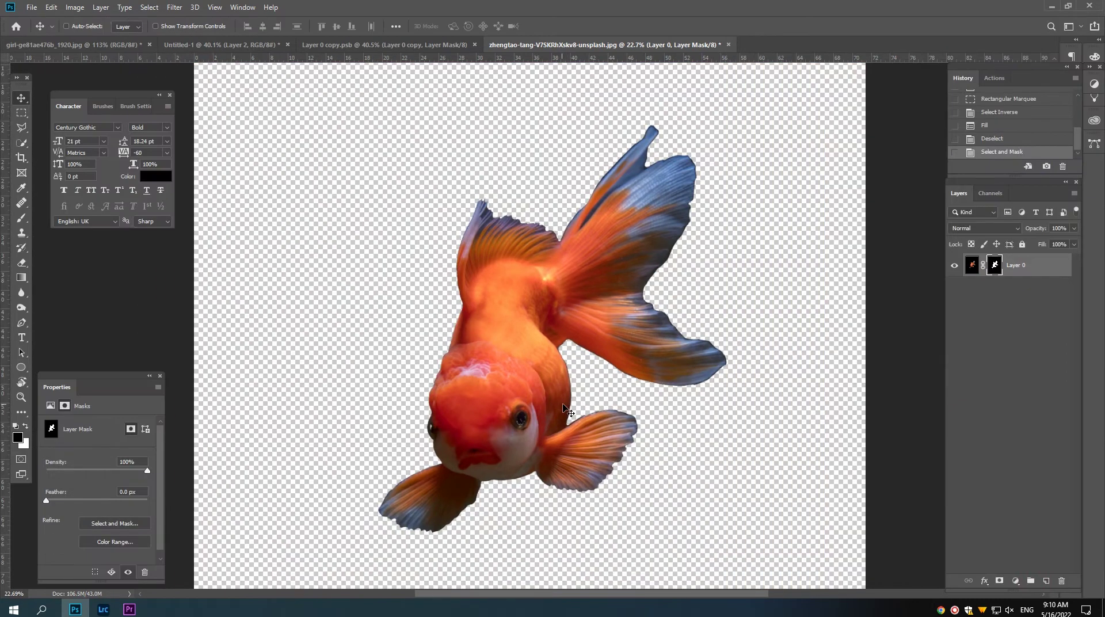
pyautogui.scroll(-2, 567, 409)
pyautogui.scroll(-2, 654, 345)
# Bring the goldfish into the gate composite, beneath the gate layers, as a smart object.
pyautogui.moveTo(1028, 265)
pyautogui.mouseDown()
pyautogui.moveTo(214, 116)
pyautogui.moveTo(524, 325)
pyautogui.mouseUp()
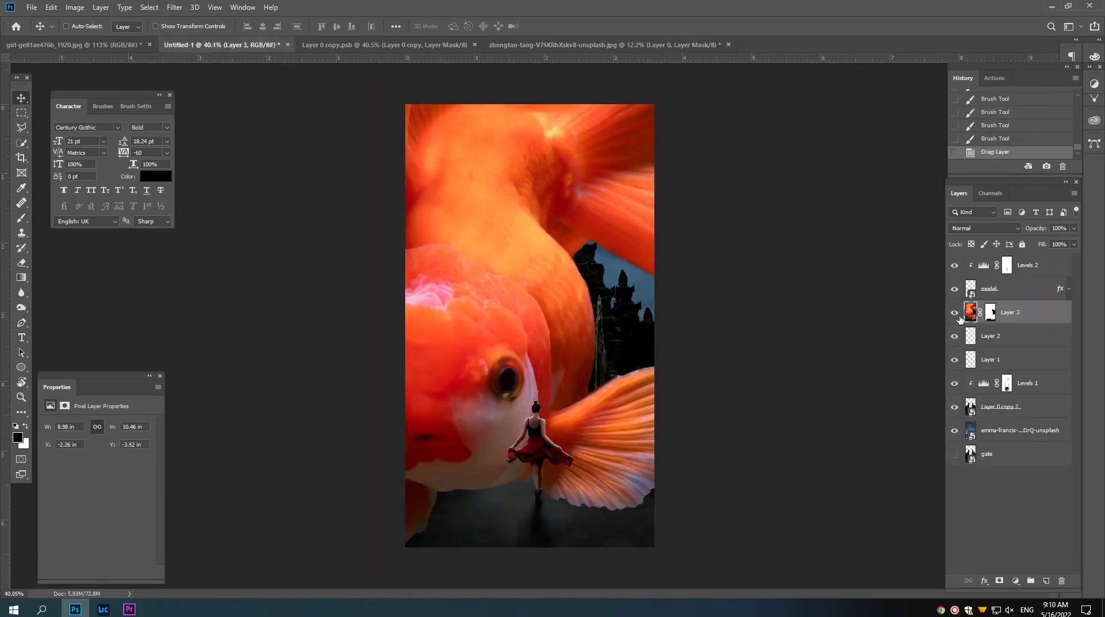
pyautogui.moveTo(1028, 318); pyautogui.dragTo(1013, 403)
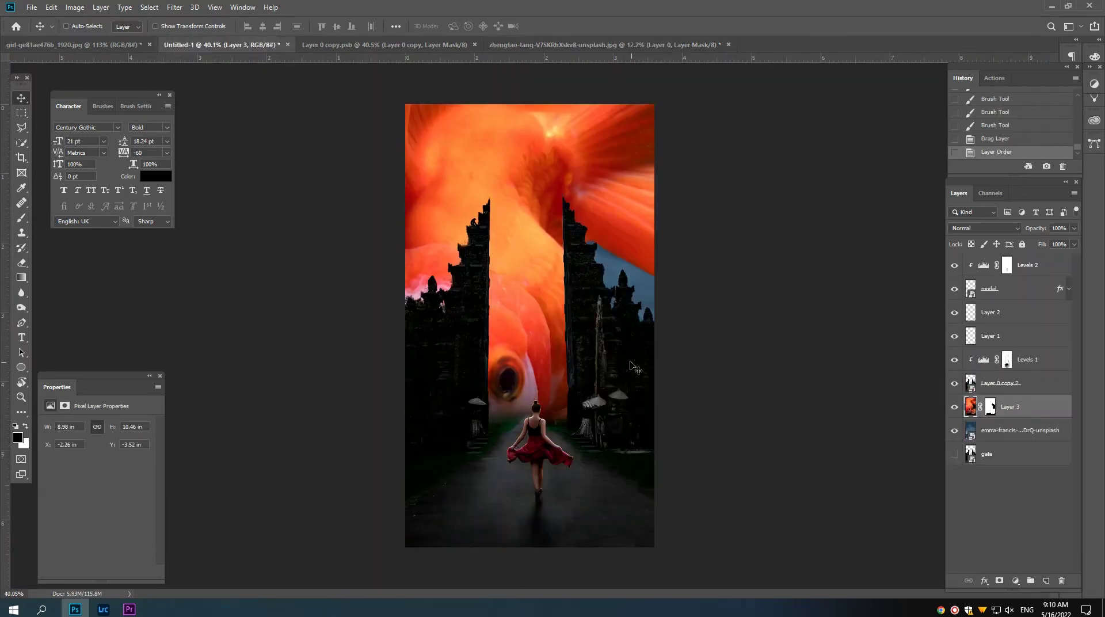
pyautogui.hotkey('ctrl', 't')
pyautogui.hotkey('ctrl', '0')
# Shrink and tilt the goldfish into the gap between the gates, then duplicate its layer.
pyautogui.scroll(5, 646, 202)
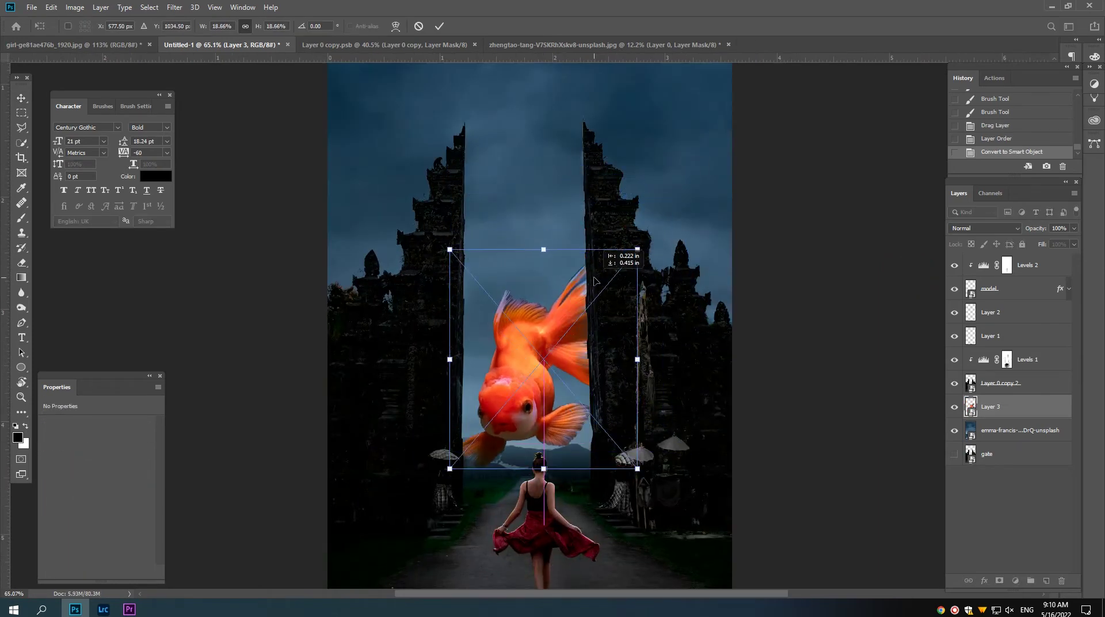
pyautogui.moveTo(658, 237); pyautogui.dragTo(644, 271)
pyautogui.scroll(2, 539, 374)
pyautogui.scroll(-4, 527, 379)
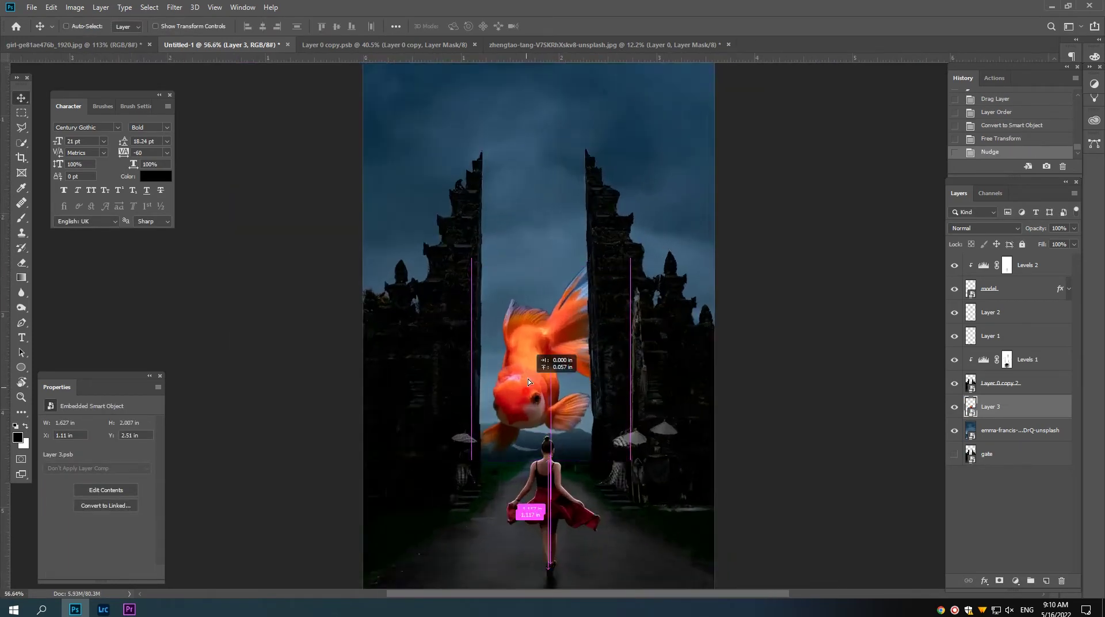
pyautogui.press('Return')
pyautogui.scroll(5, 535, 316)
pyautogui.hotkey('ctrl', 'j')
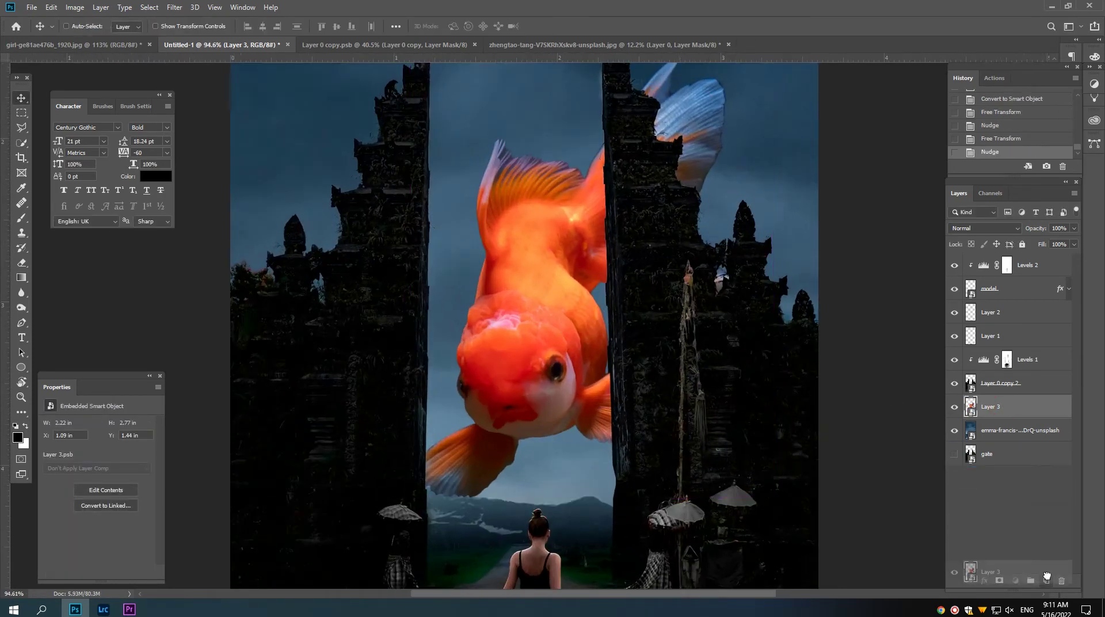
# Give the fish copy a hiding mask, hide it, and set original Layer 3 to Lighten.
pyautogui.keyDown('alt'); pyautogui.click(998, 581); pyautogui.keyUp('alt')
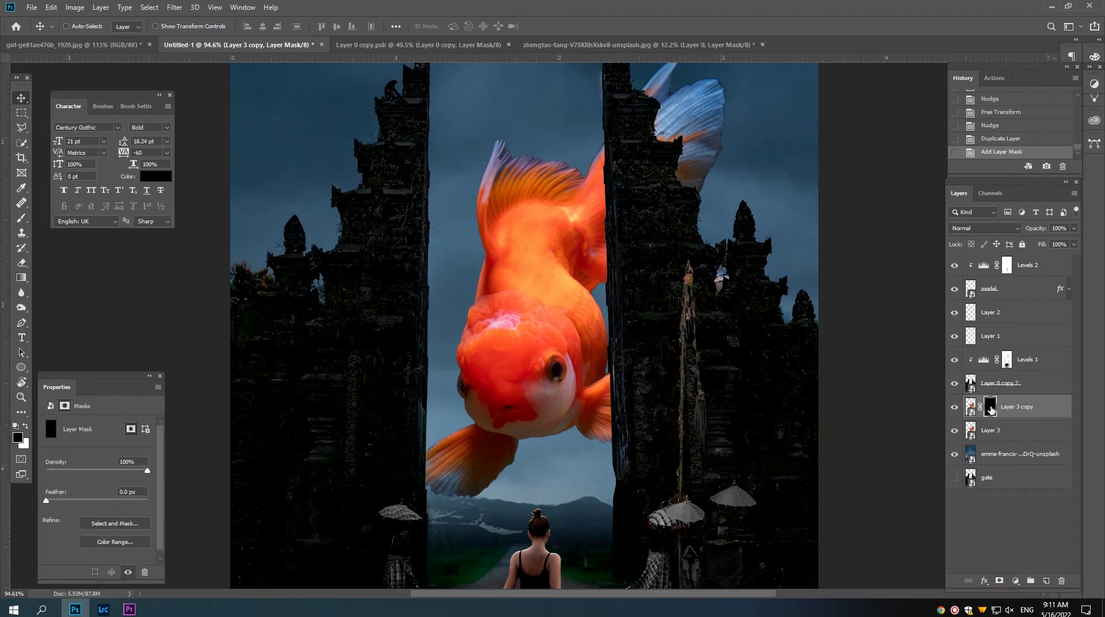
pyautogui.click(953, 406)
pyautogui.click(1012, 429)
pyautogui.click(989, 229)
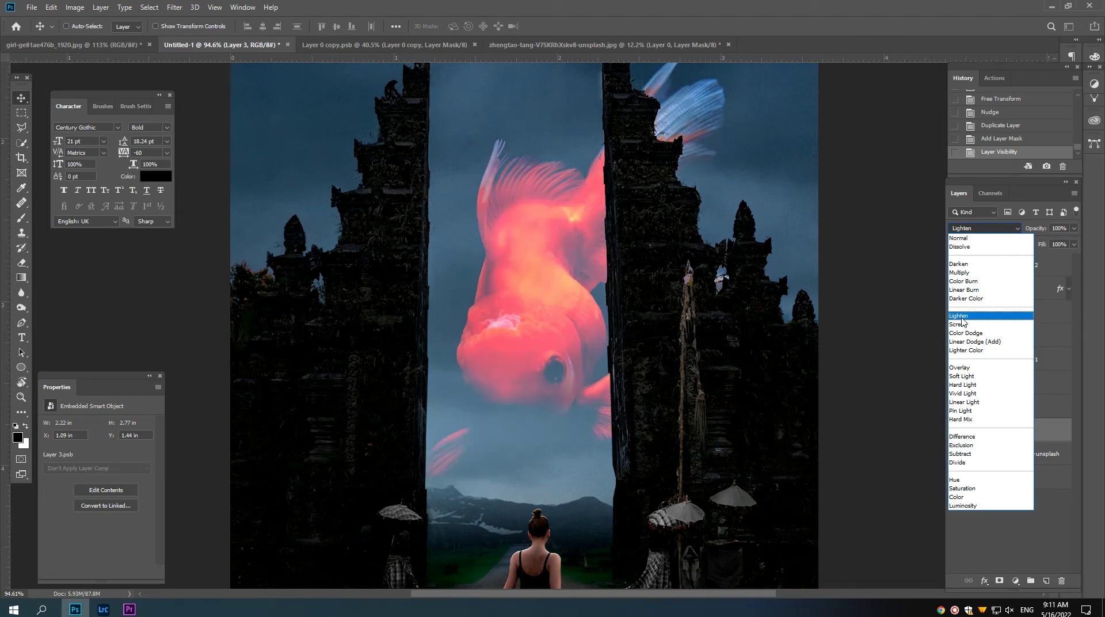
pyautogui.click(960, 315)
# Show Layer 3 copy again and invert its mask to reveal the vivid fish.
pyautogui.click(954, 407)
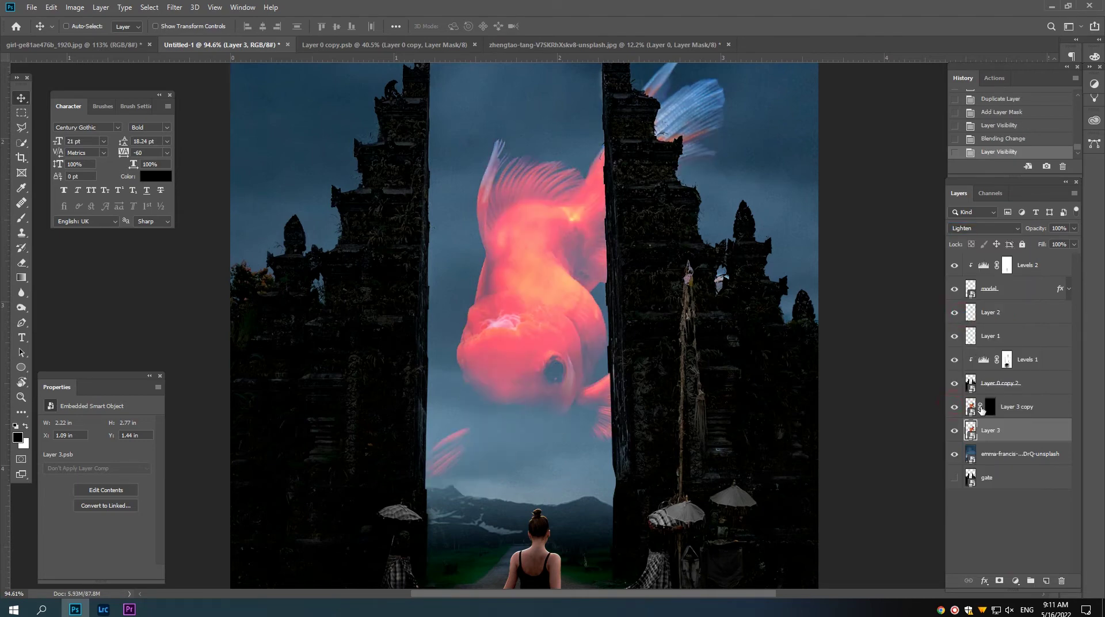
pyautogui.click(989, 406)
pyautogui.scroll(3, 538, 365)
pyautogui.scroll(2, 522, 354)
pyautogui.scroll(-2, 522, 354)
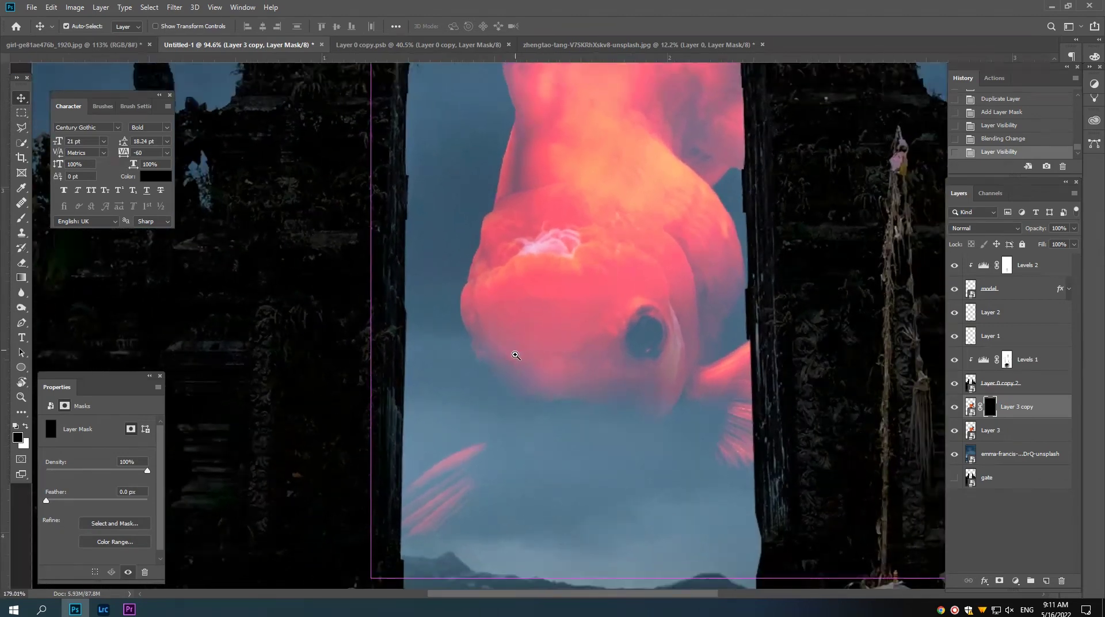
pyautogui.scroll(-1, 528, 358)
pyautogui.scroll(-1, 518, 362)
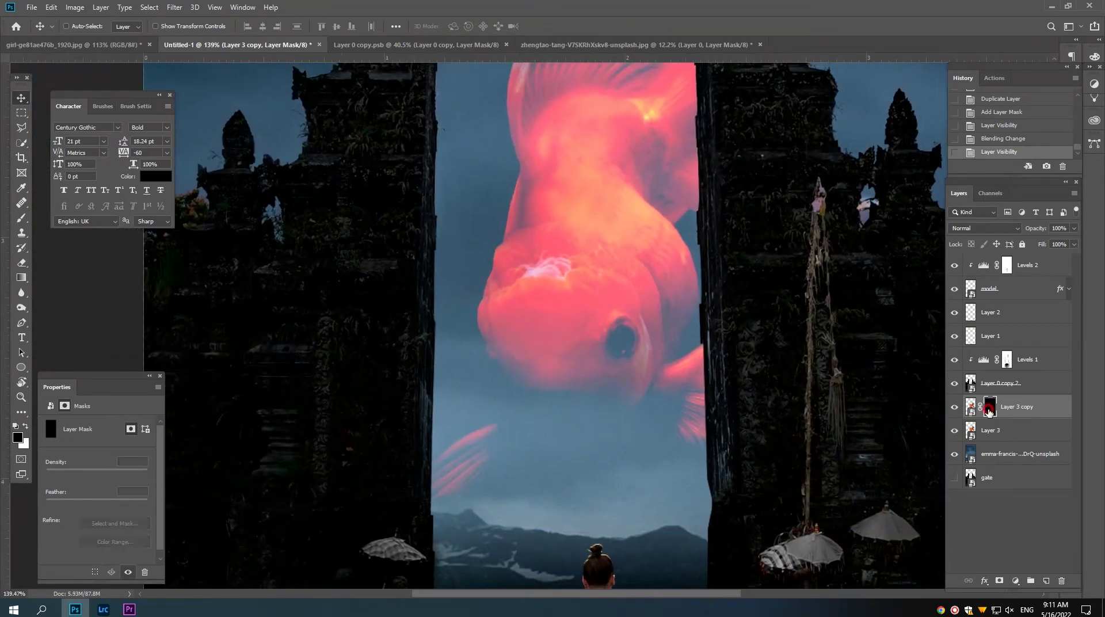
pyautogui.hotkey('ctrl', 'i')
pyautogui.scroll(-2, 562, 353)
pyautogui.scroll(-2, 562, 353)
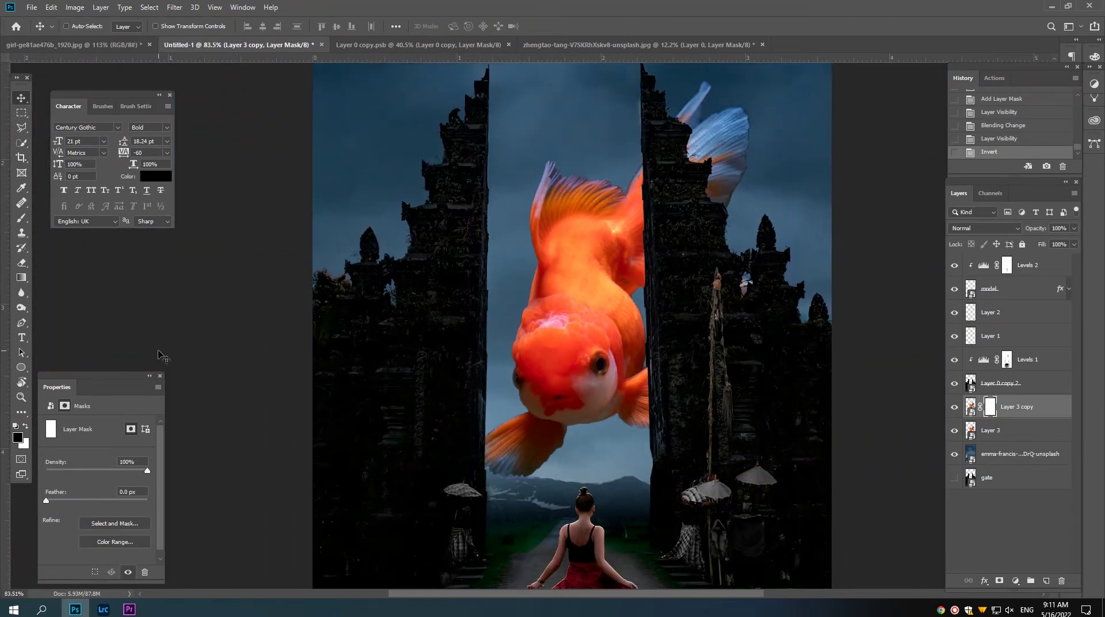
# Paint black on the copy's mask to hide the fin edge beside the left gate.
pyautogui.click(21, 218)
pyautogui.scroll(1, 461, 457)
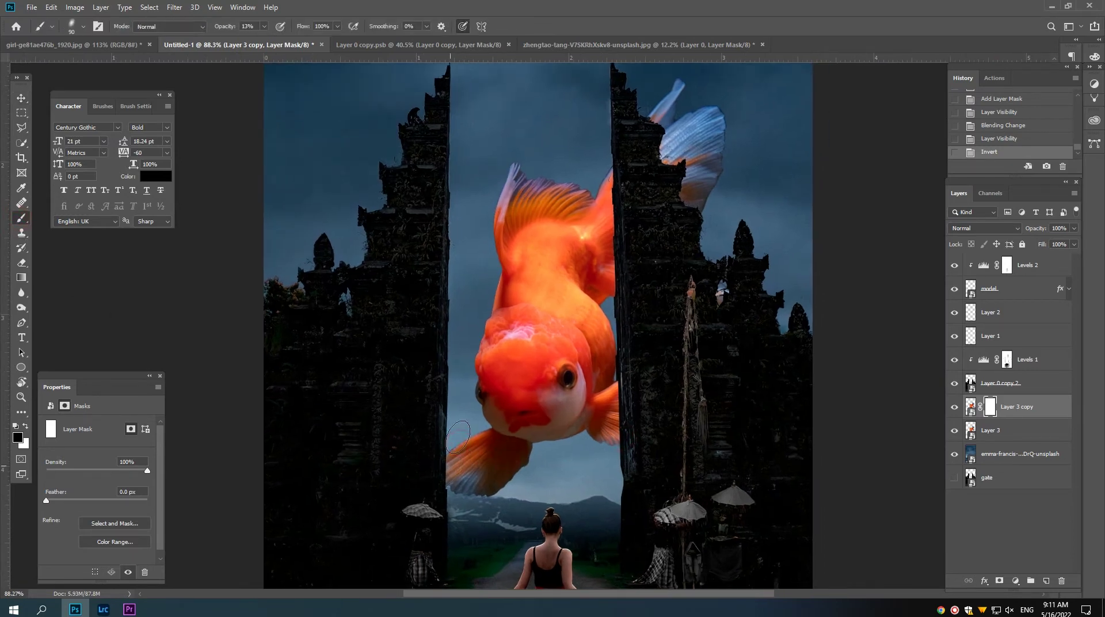
pyautogui.moveTo(458, 437); pyautogui.dragTo(459, 442)
pyautogui.moveTo(459, 442); pyautogui.dragTo(460, 448)
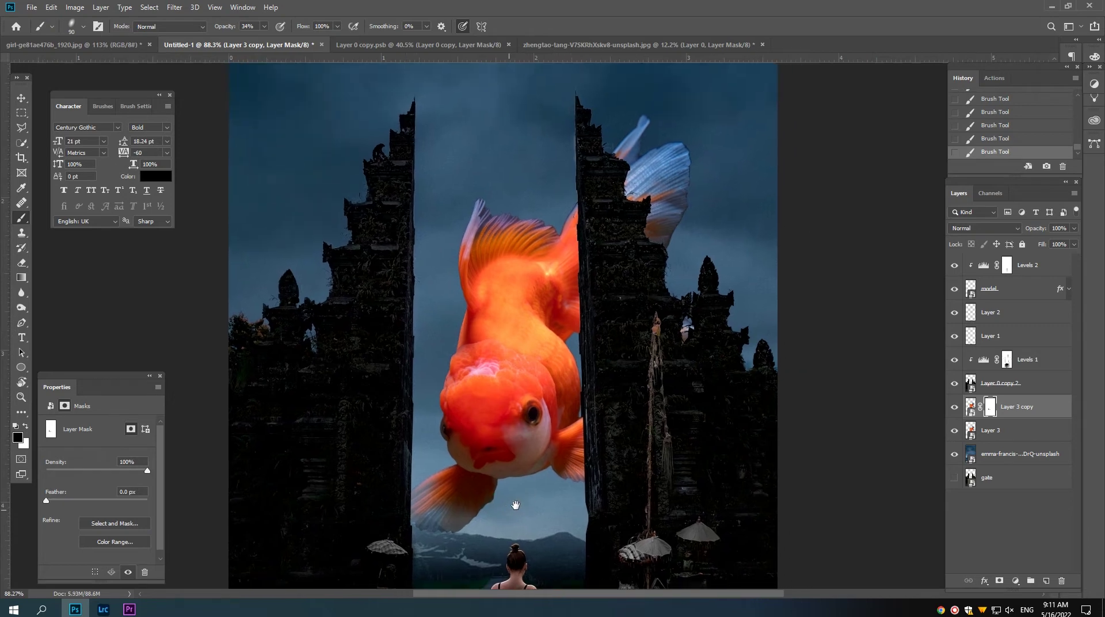
pyautogui.scroll(5, 345, 288)
pyautogui.hscroll(2, 288, 172)
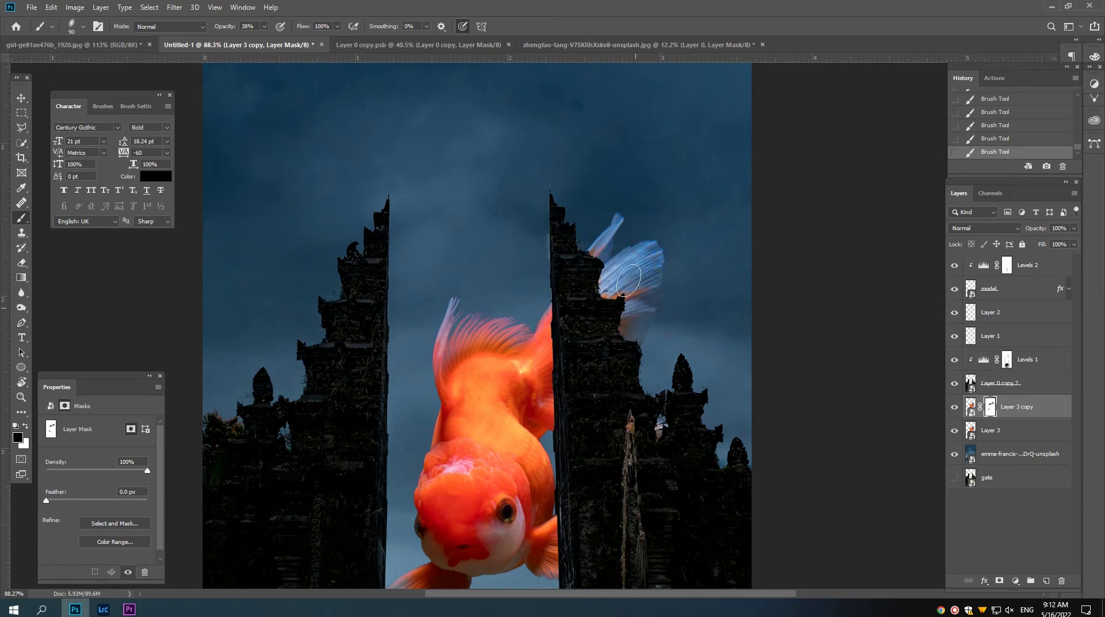
pyautogui.scroll(-3, 559, 284)
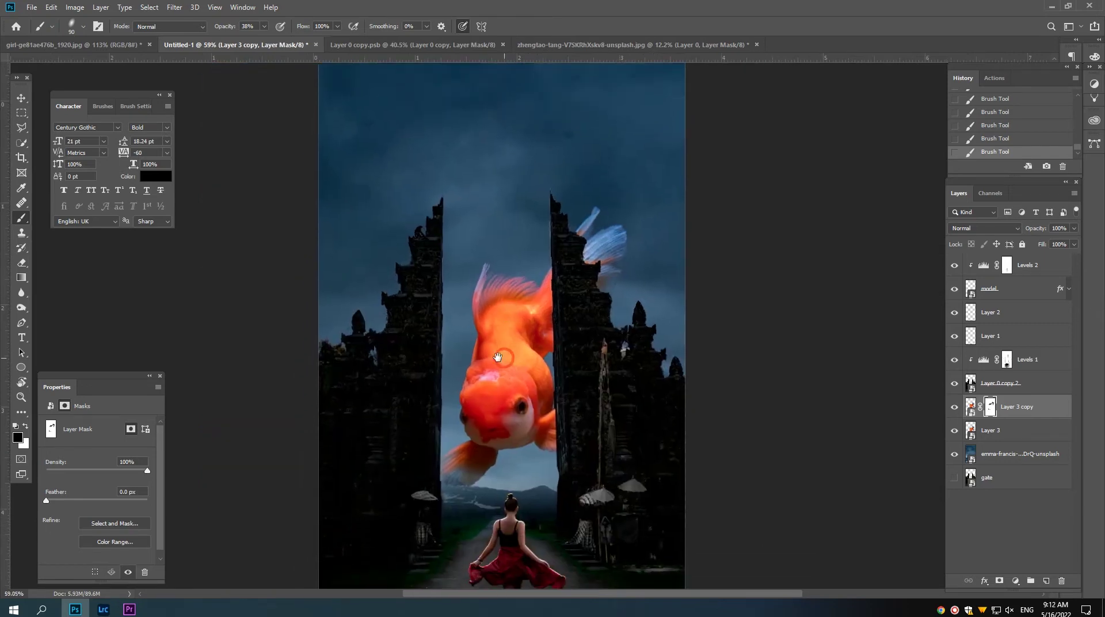
pyautogui.scroll(3, 510, 368)
pyautogui.press('v')
pyautogui.scroll(-2, 516, 366)
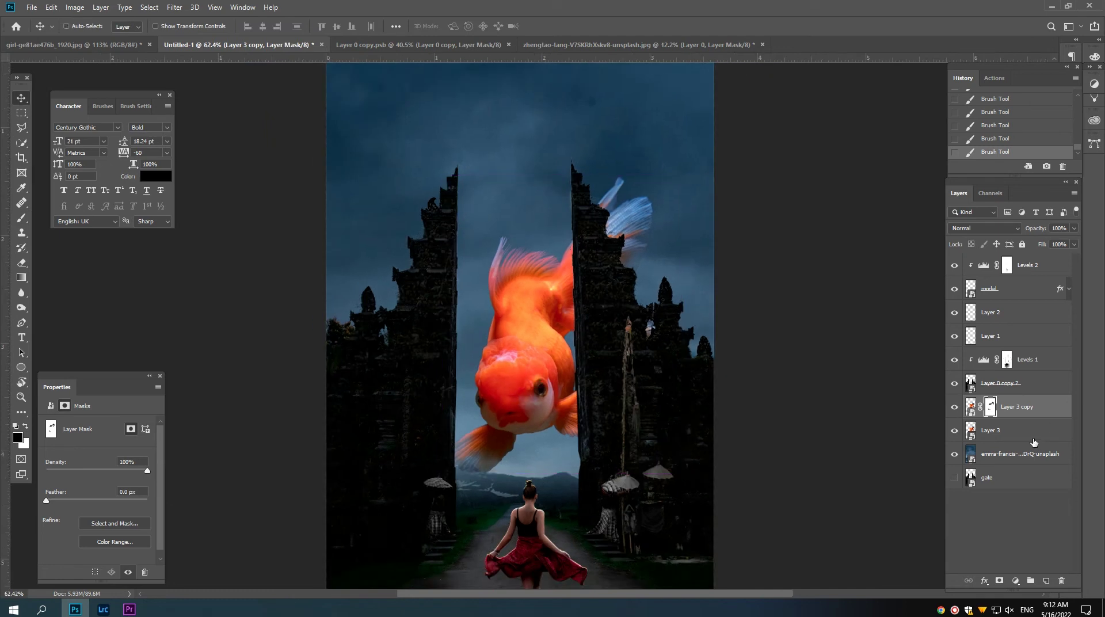
# Group the two fish layers and name the group goldfish.
pyautogui.keyDown('shift'); pyautogui.click(990, 429); pyautogui.keyUp('shift')
pyautogui.moveTo(989, 429); pyautogui.dragTo(1029, 580)
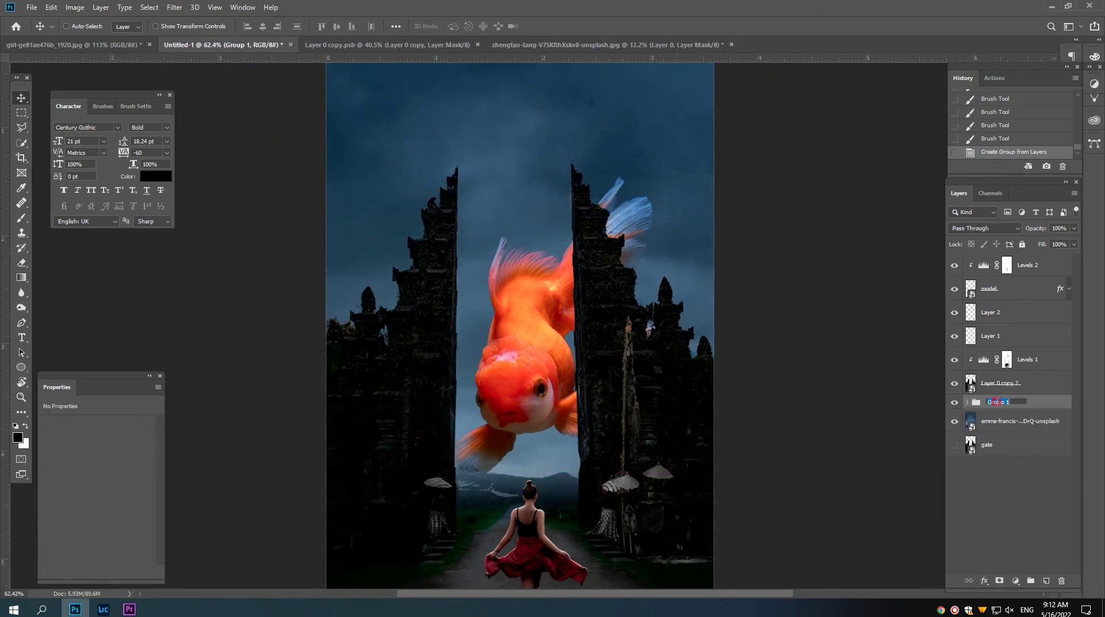
pyautogui.write('goldfish')
pyautogui.press('Return')
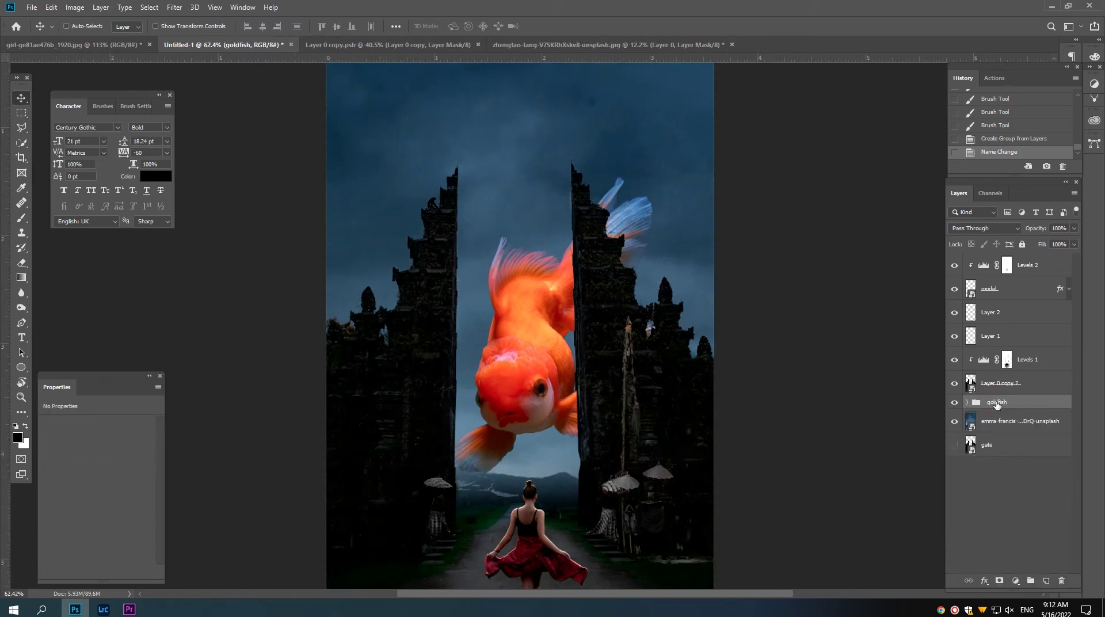
pyautogui.scroll(2, 566, 380)
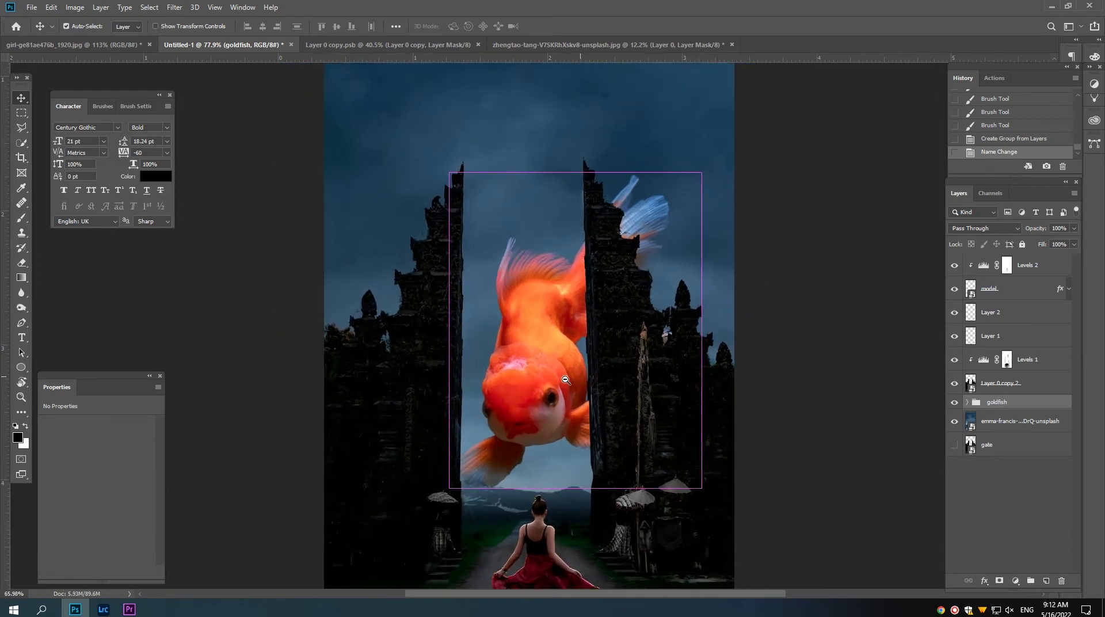
pyautogui.scroll(-2, 566, 380)
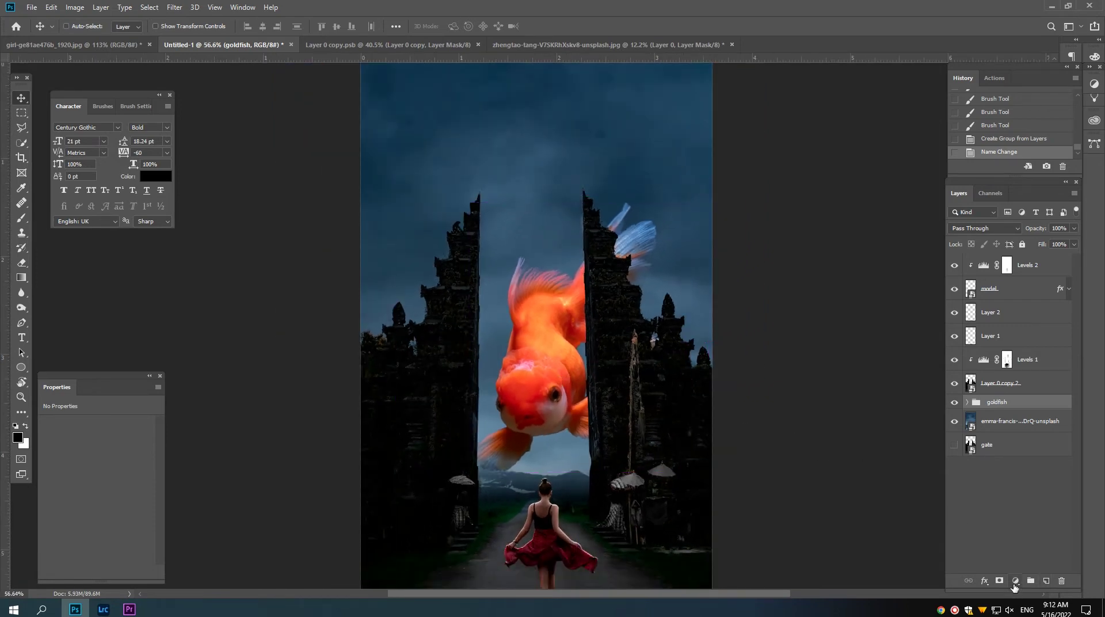
# Add a new layer above goldfish and brush sky colour over the blue fin.
pyautogui.click(1046, 580)
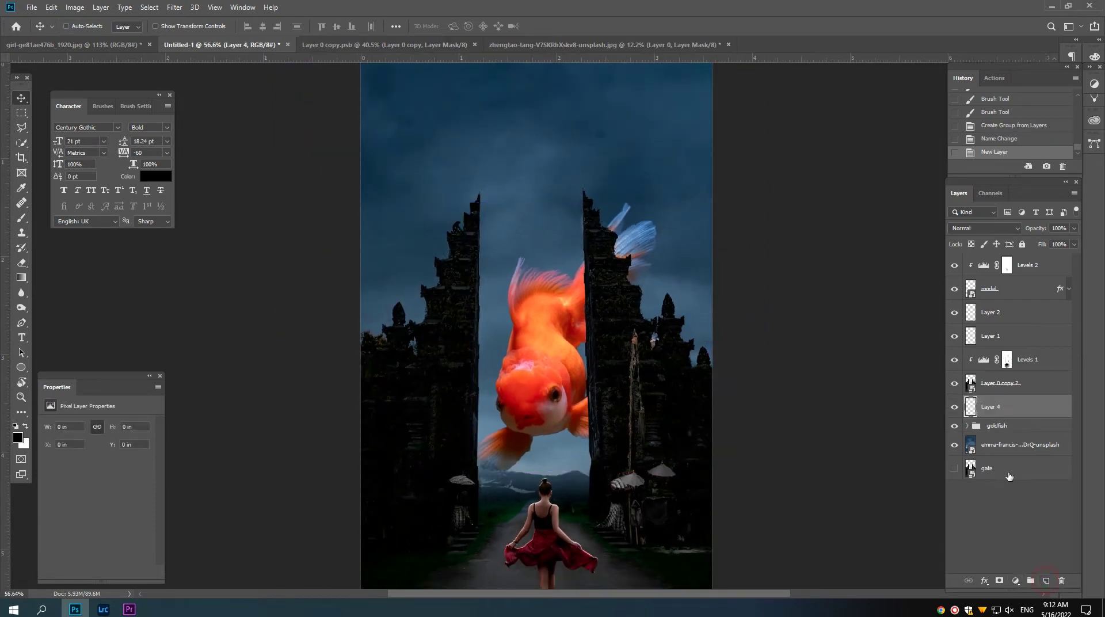
pyautogui.click(23, 220)
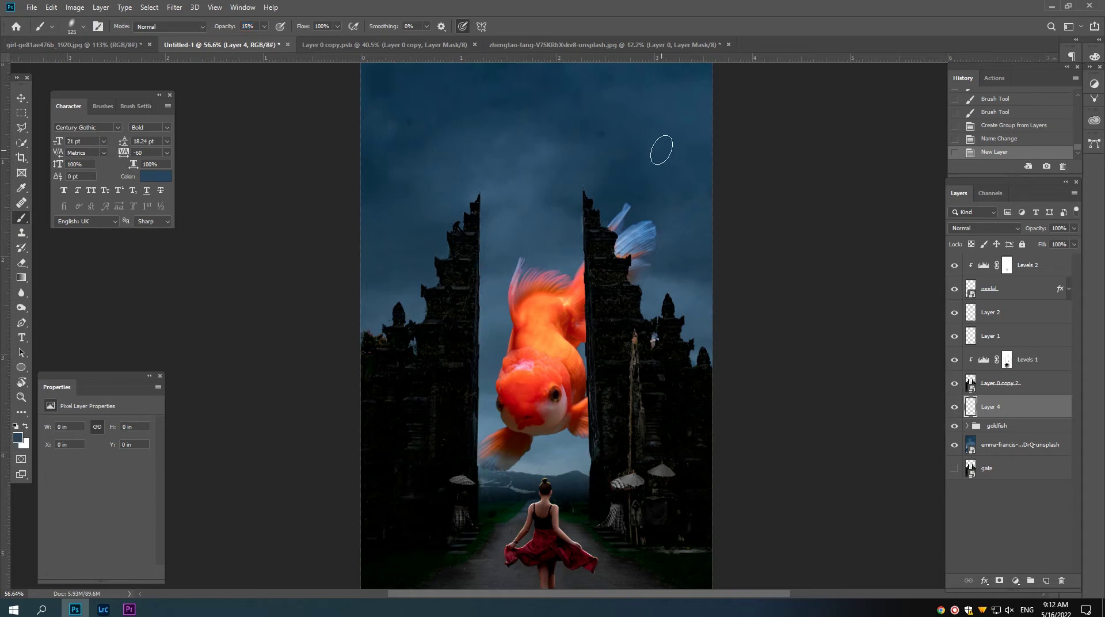
pyautogui.moveTo(661, 149); pyautogui.dragTo(628, 240)
pyautogui.press(']')
pyautogui.press(']')
pyautogui.press(']')
pyautogui.press(']')
pyautogui.press(']')
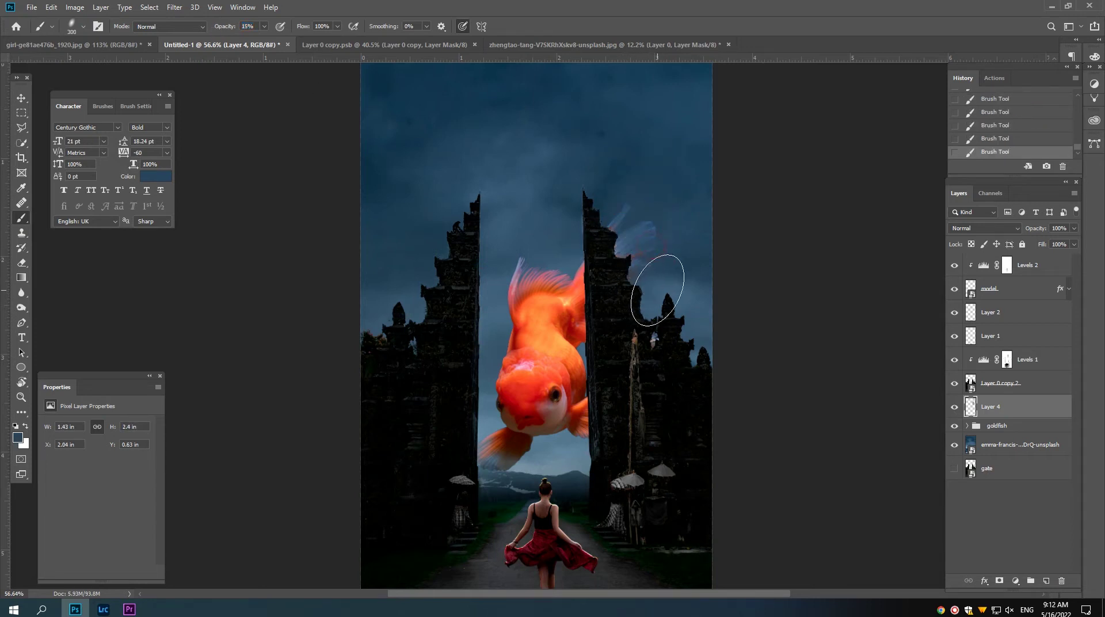
# Sample lighter sky blues and paint soft haze over the gate edges and upper fin.
pyautogui.keyDown('alt'); pyautogui.click(652, 294); pyautogui.keyUp('alt')
pyautogui.moveTo(583, 233); pyautogui.dragTo(592, 260)
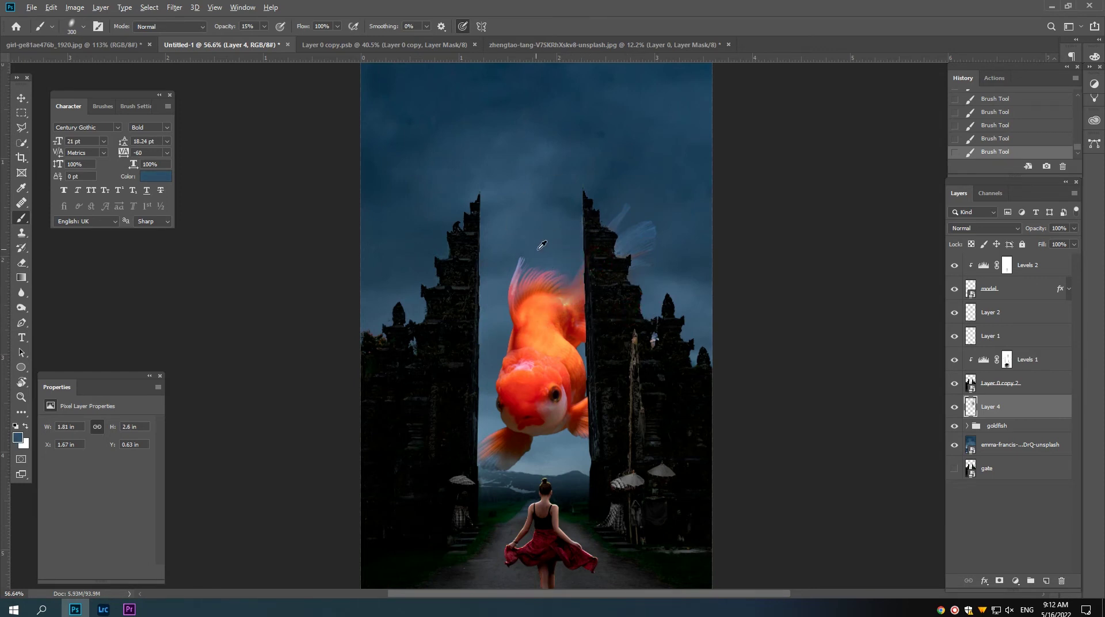
pyautogui.moveTo(549, 267); pyautogui.dragTo(629, 346)
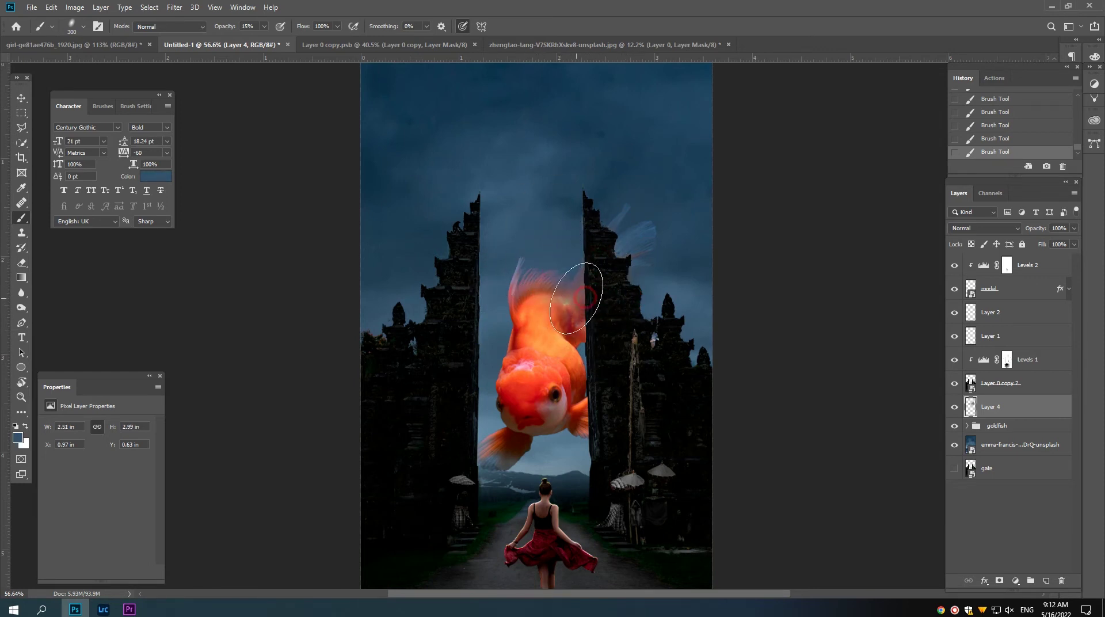
pyautogui.moveTo(611, 251); pyautogui.dragTo(607, 274)
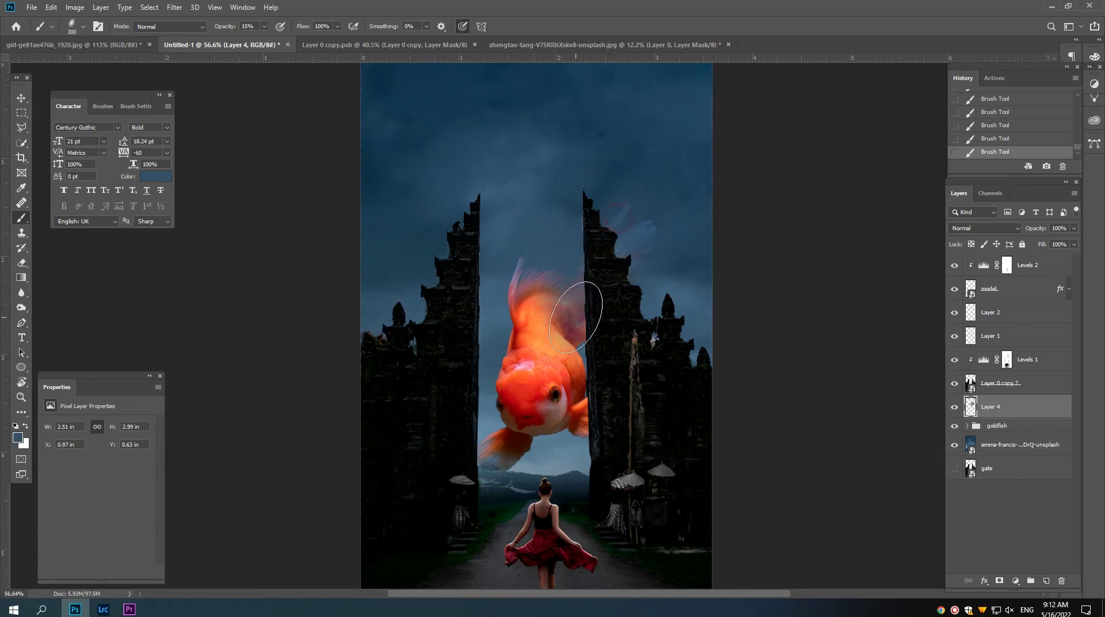
pyautogui.keyDown('alt'); pyautogui.click(503, 421); pyautogui.keyUp('alt')
pyautogui.moveTo(466, 437); pyautogui.dragTo(485, 459)
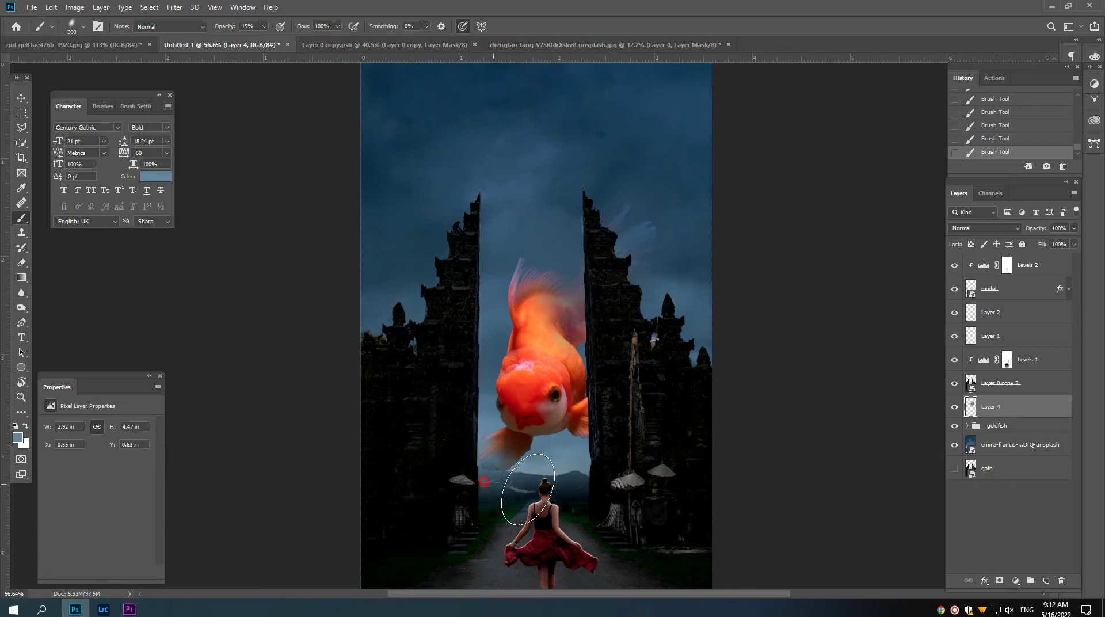
pyautogui.scroll(3, 561, 377)
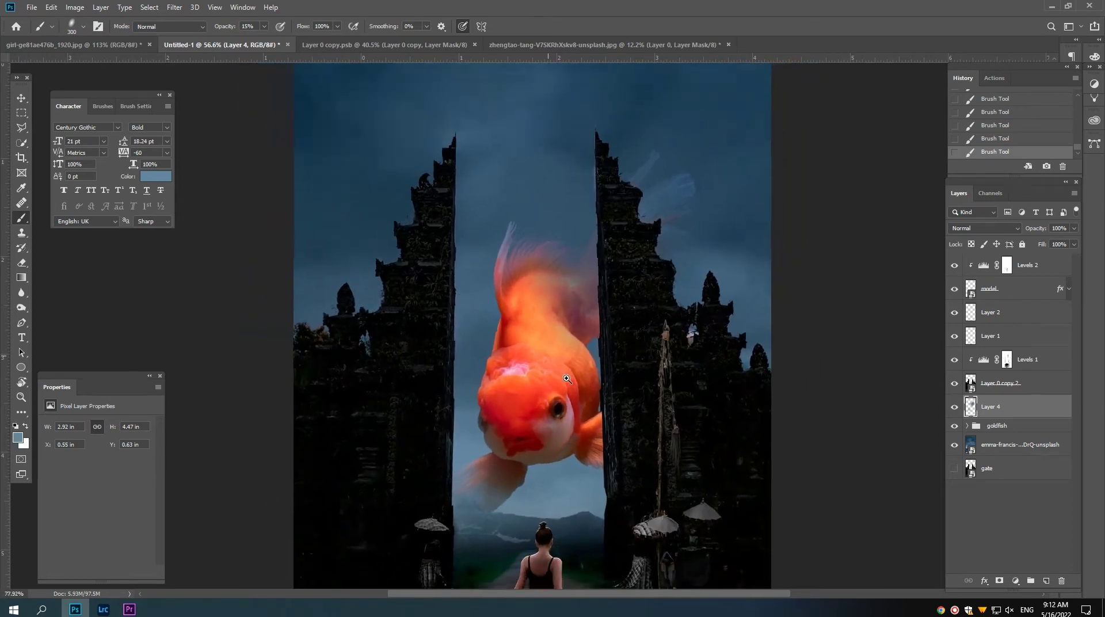
pyautogui.moveTo(561, 376); pyautogui.dragTo(542, 383)
# Add a Color Dodge layer and paint an orange glow across the goldfish's head.
pyautogui.click(1045, 581)
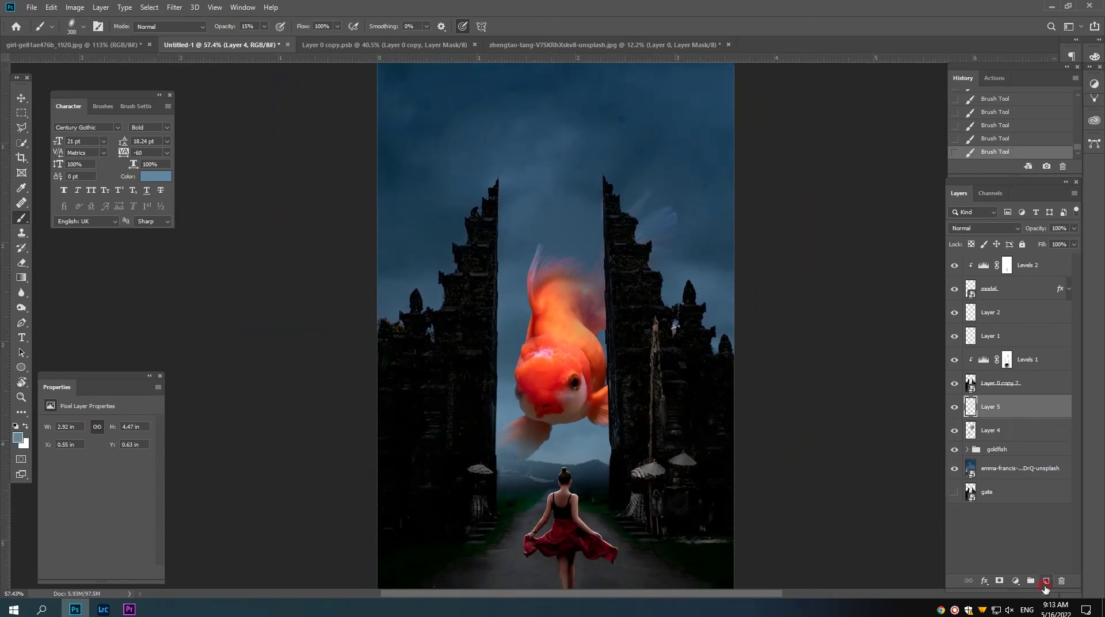
pyautogui.click(984, 230)
pyautogui.click(978, 326)
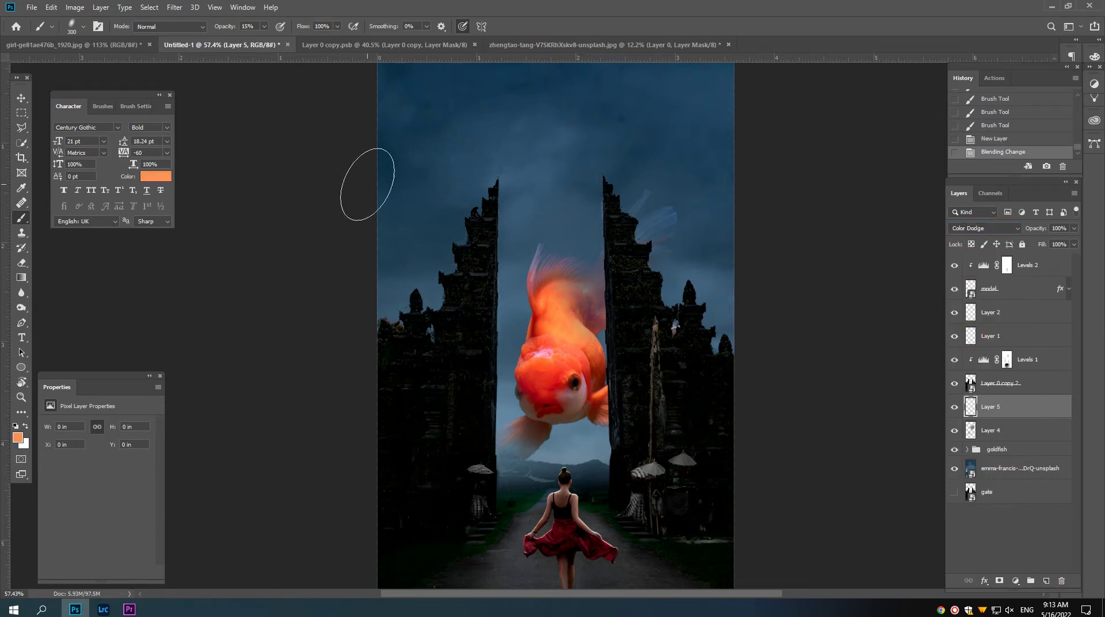
pyautogui.moveTo(532, 346)
pyautogui.mouseDown()
pyautogui.moveTo(573, 383)
pyautogui.moveTo(568, 406)
pyautogui.mouseUp()
pyautogui.click(529, 347)
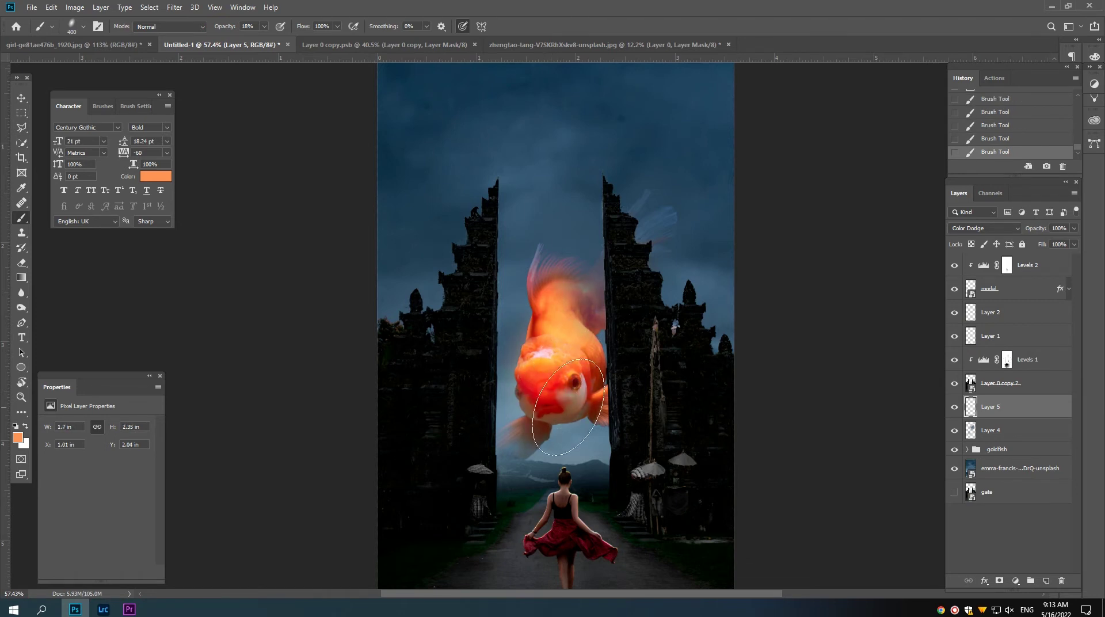
pyautogui.moveTo(555, 348); pyautogui.dragTo(554, 360)
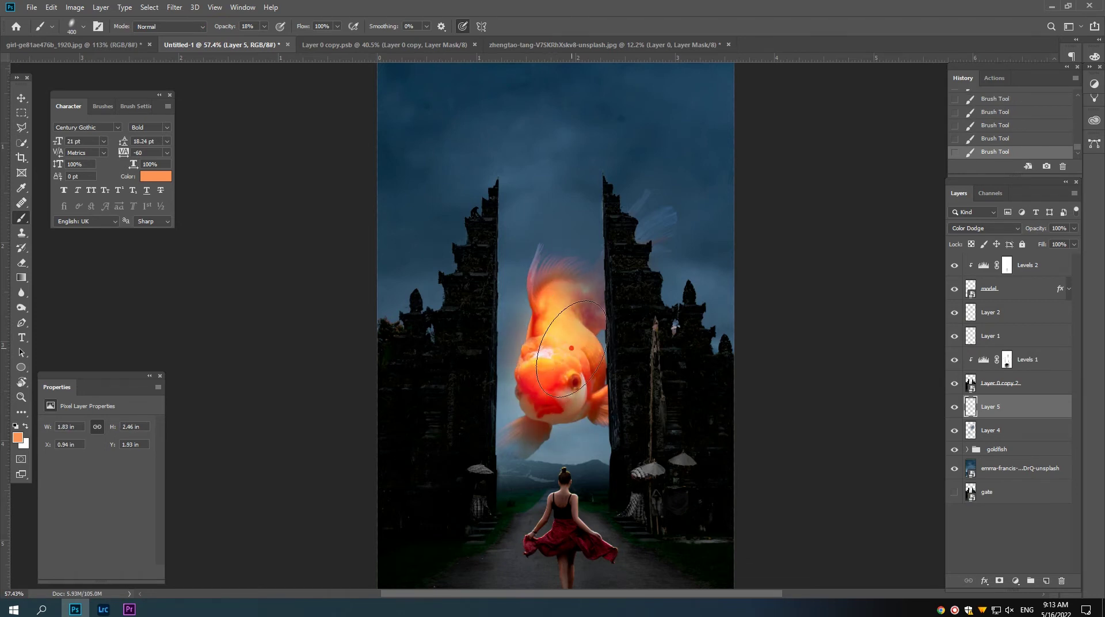
pyautogui.press('[')
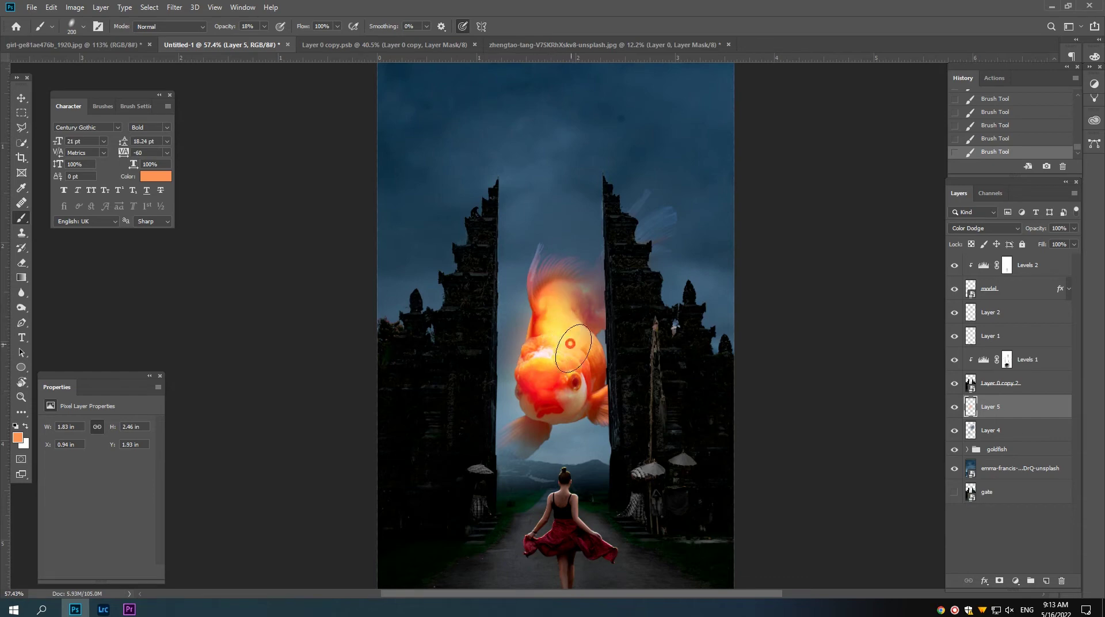
pyautogui.moveTo(537, 392); pyautogui.dragTo(581, 394)
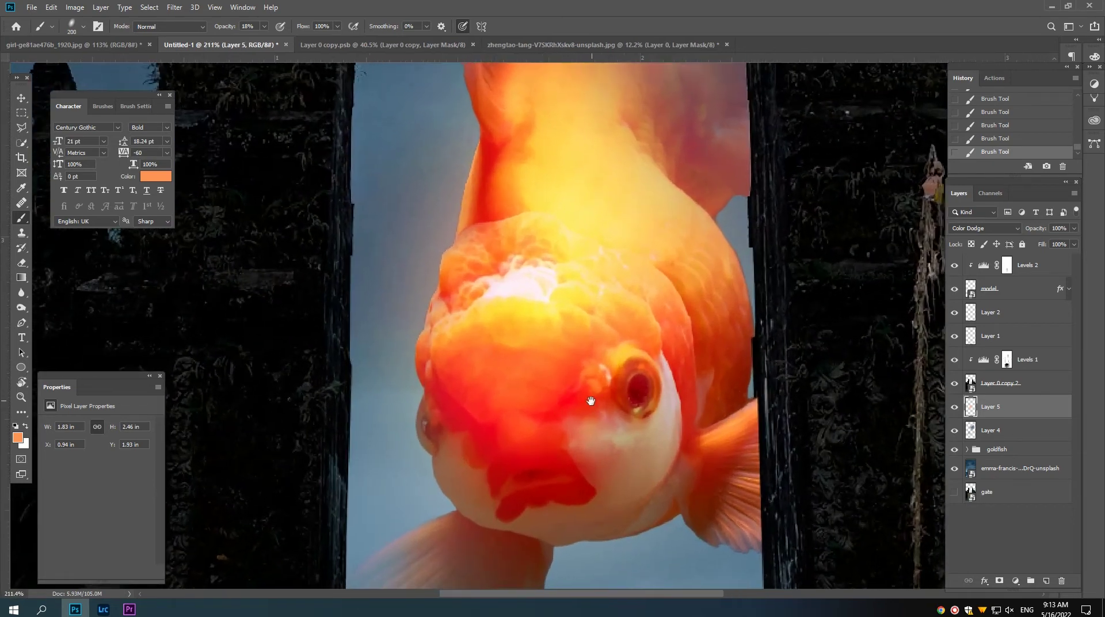
# Erase the red glare from the goldfish's eye with a soft round Eraser.
pyautogui.click(23, 265)
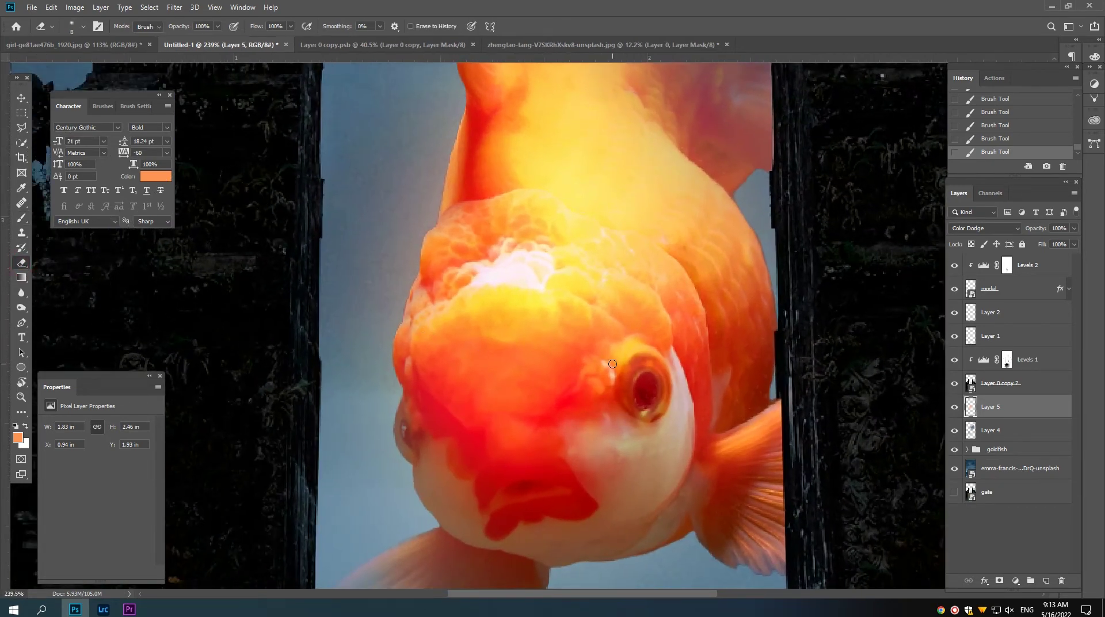
pyautogui.rightClick(659, 381)
pyautogui.click(677, 485)
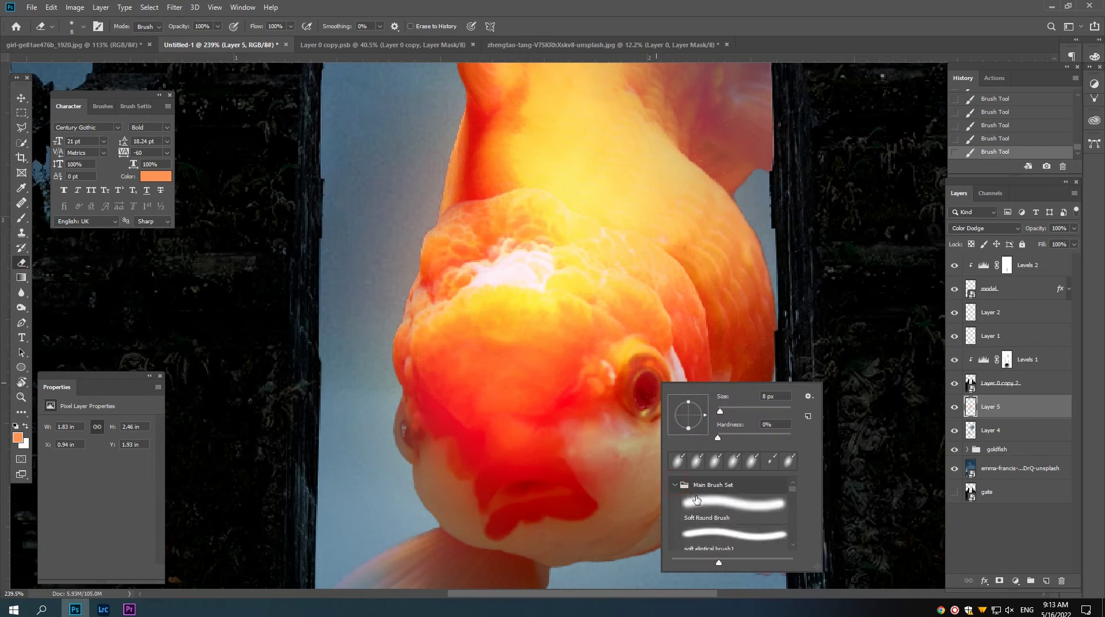
pyautogui.press('Return')
pyautogui.press(']')
pyautogui.press(']')
pyautogui.press(']')
pyautogui.moveTo(645, 378)
pyautogui.mouseDown()
pyautogui.moveTo(642, 397)
pyautogui.moveTo(653, 402)
pyautogui.mouseUp()
# Trim a sliver of glow along the fish's left edge with a smaller eraser.
pyautogui.moveTo(391, 412); pyautogui.dragTo(406, 460)
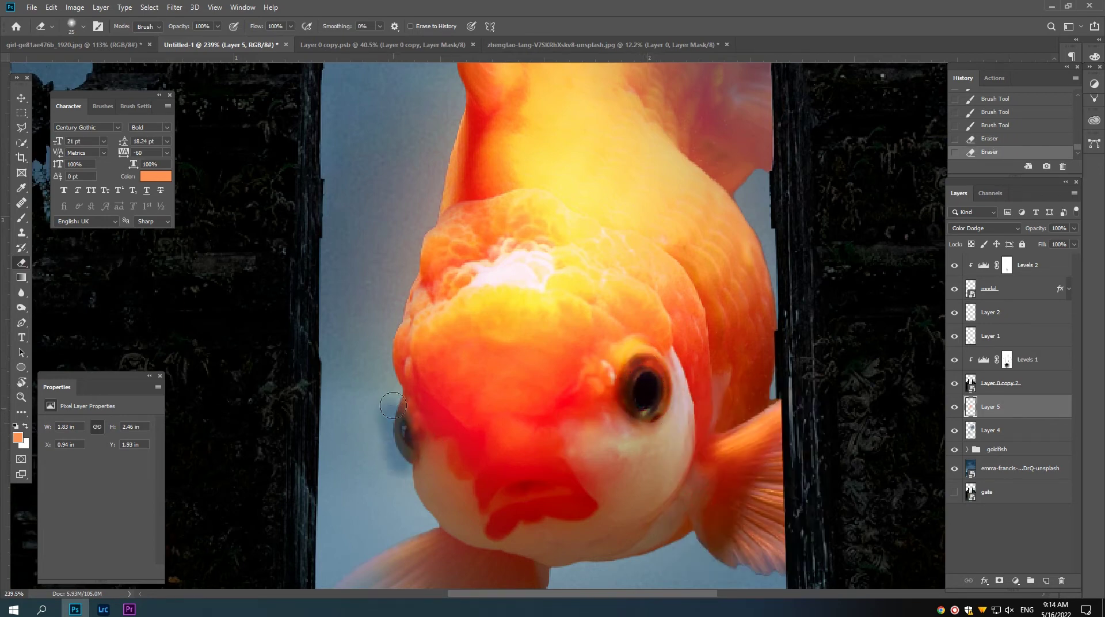
pyautogui.hotkey('ctrl', 'z')
pyautogui.press('[')
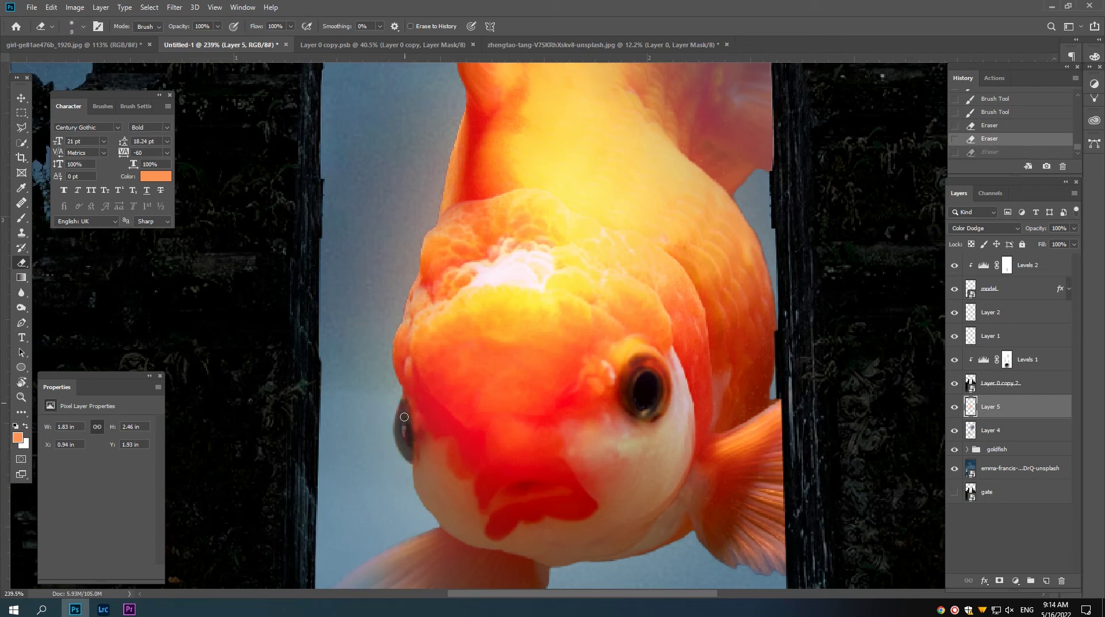
pyautogui.moveTo(414, 451); pyautogui.dragTo(410, 410)
pyautogui.scroll(-1, 415, 443)
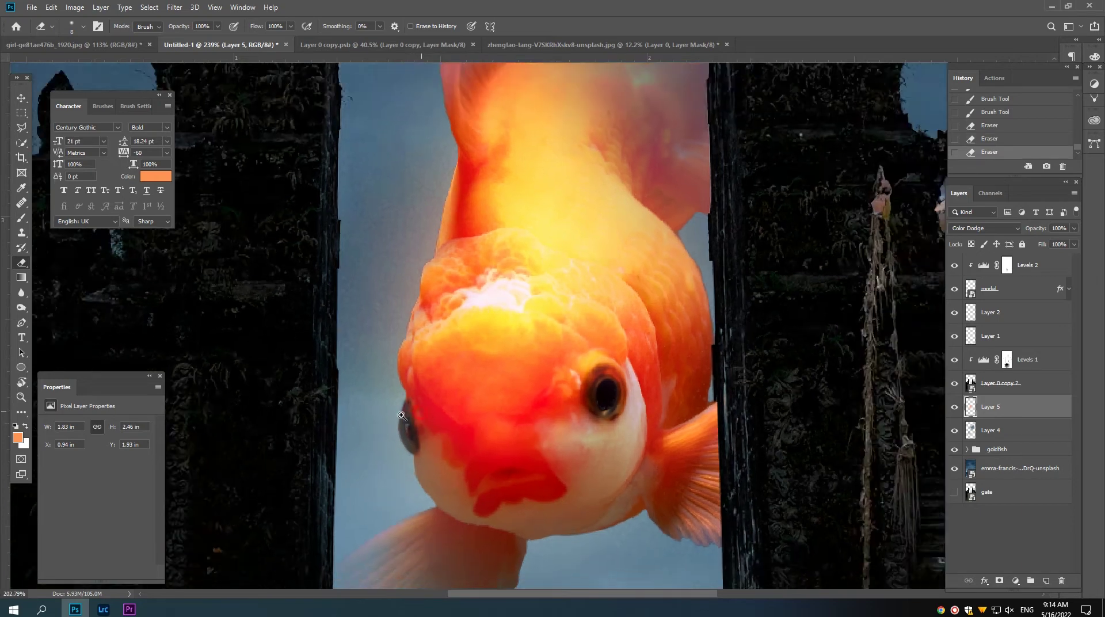
pyautogui.scroll(-1, 415, 443)
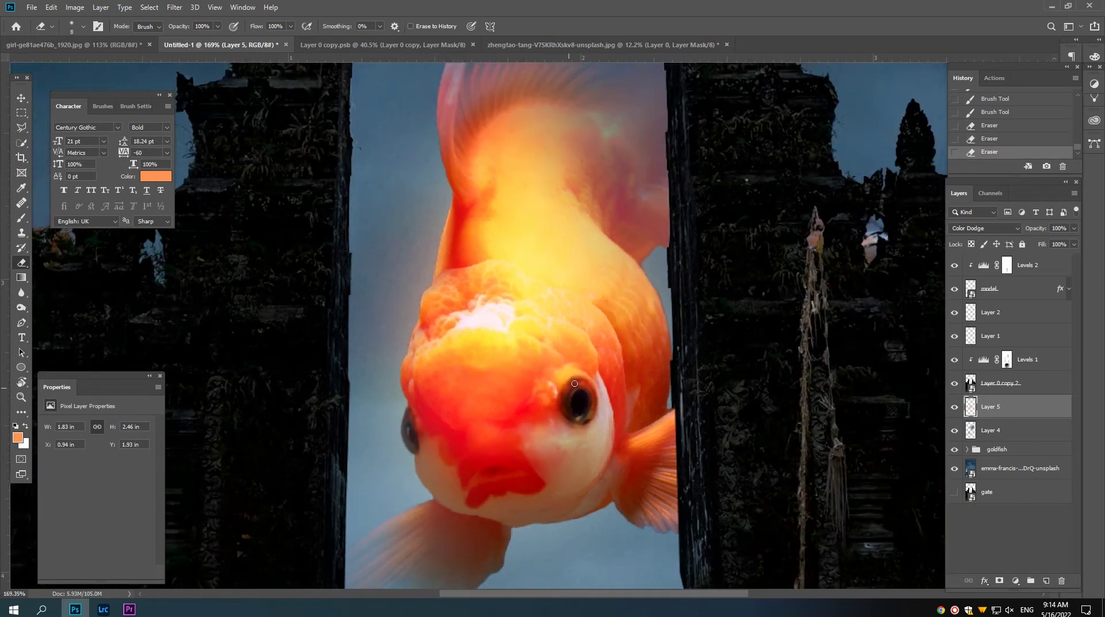
# Erase a small spot on the goldfish's edge.
pyautogui.click(574, 383)
pyautogui.scroll(-2, 574, 384)
pyautogui.scroll(-2, 510, 423)
pyautogui.scroll(-2, 581, 441)
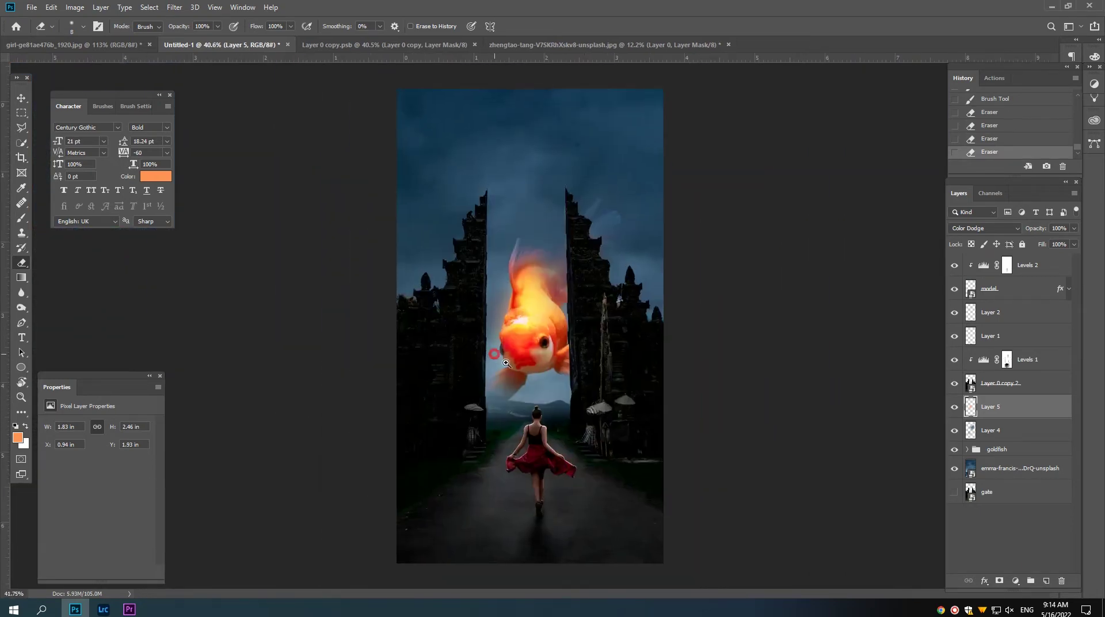
pyautogui.scroll(1, 522, 367)
# Enlarge the emma-francis sky photo with Free Transform, stretching it toward the lower left.
pyautogui.press('v')
pyautogui.scroll(-1, 522, 367)
pyautogui.scroll(-1, 522, 367)
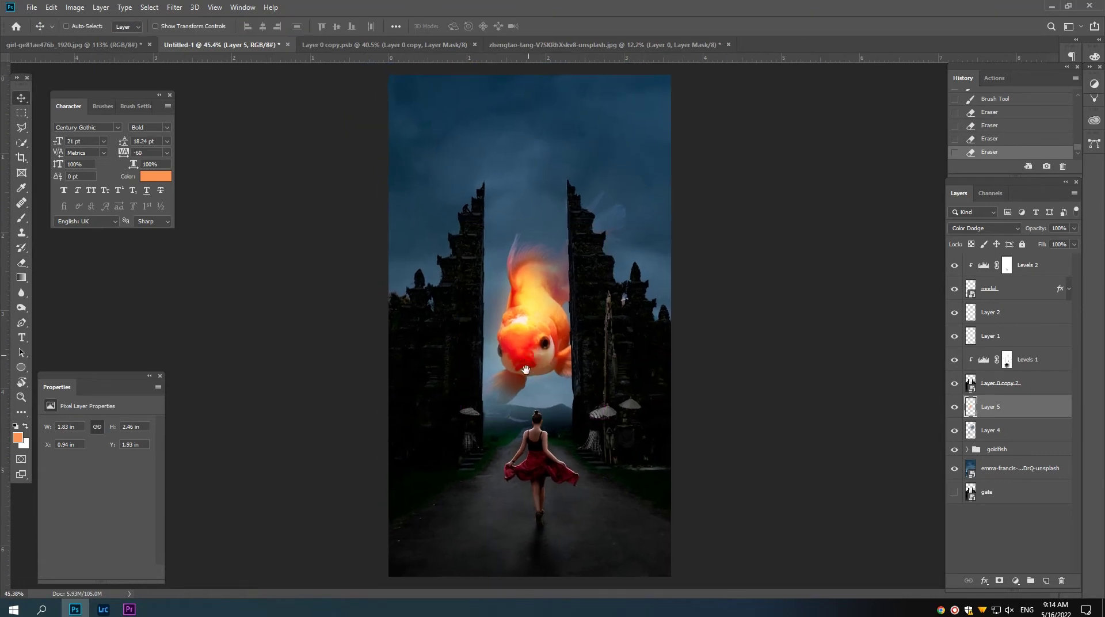
pyautogui.scroll(-1, 523, 371)
pyautogui.scroll(1, 533, 383)
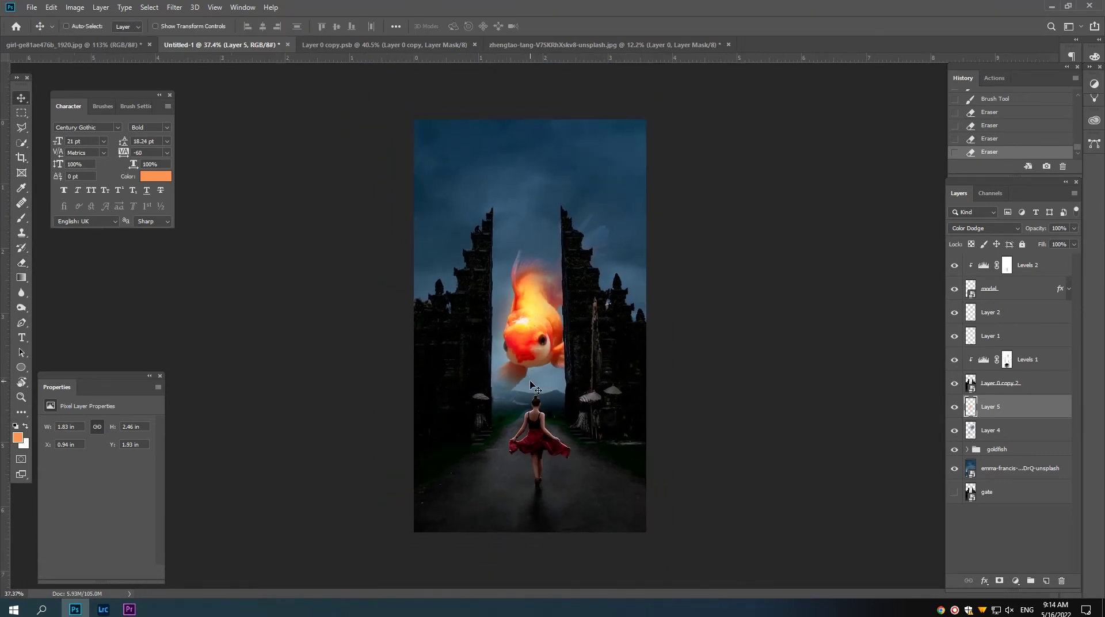
pyautogui.click(994, 463)
pyautogui.scroll(-2, 567, 414)
pyautogui.scroll(-1, 547, 412)
pyautogui.hotkey('ctrl', 't')
pyautogui.scroll(-2, 515, 424)
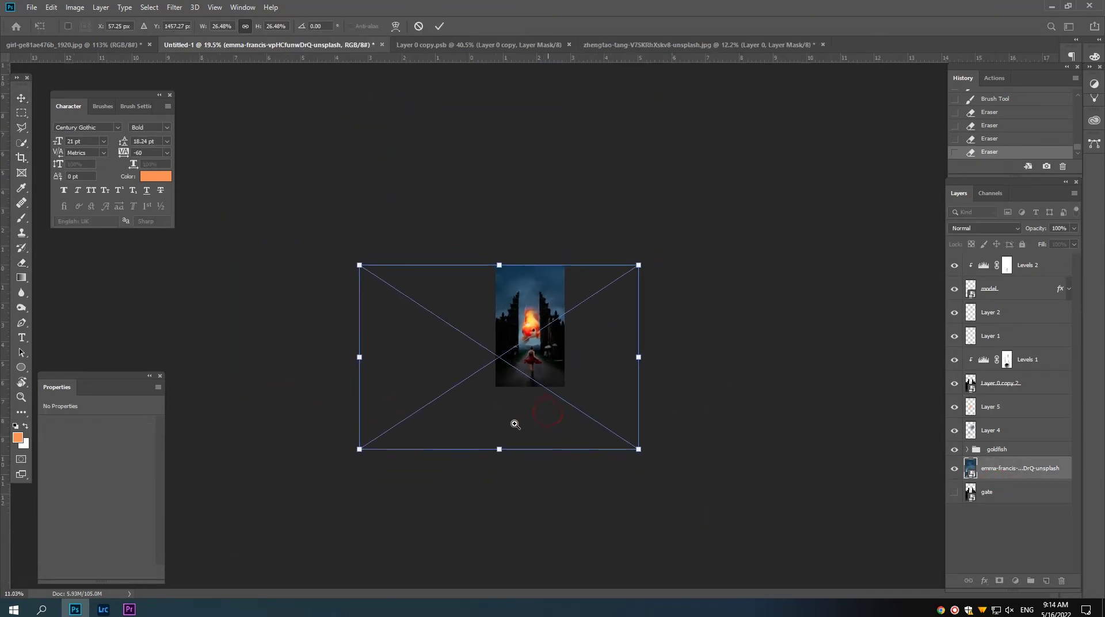
pyautogui.moveTo(359, 449); pyautogui.dragTo(98, 500)
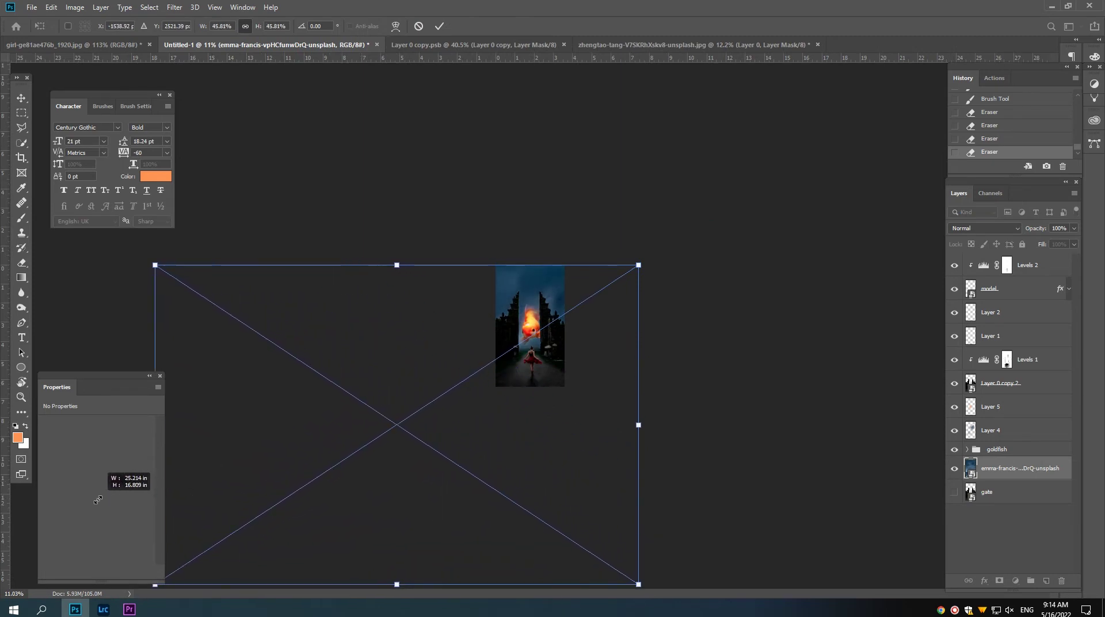
pyautogui.press('Return')
# Delete the Layer 4 haze layer.
pyautogui.scroll(5, 532, 369)
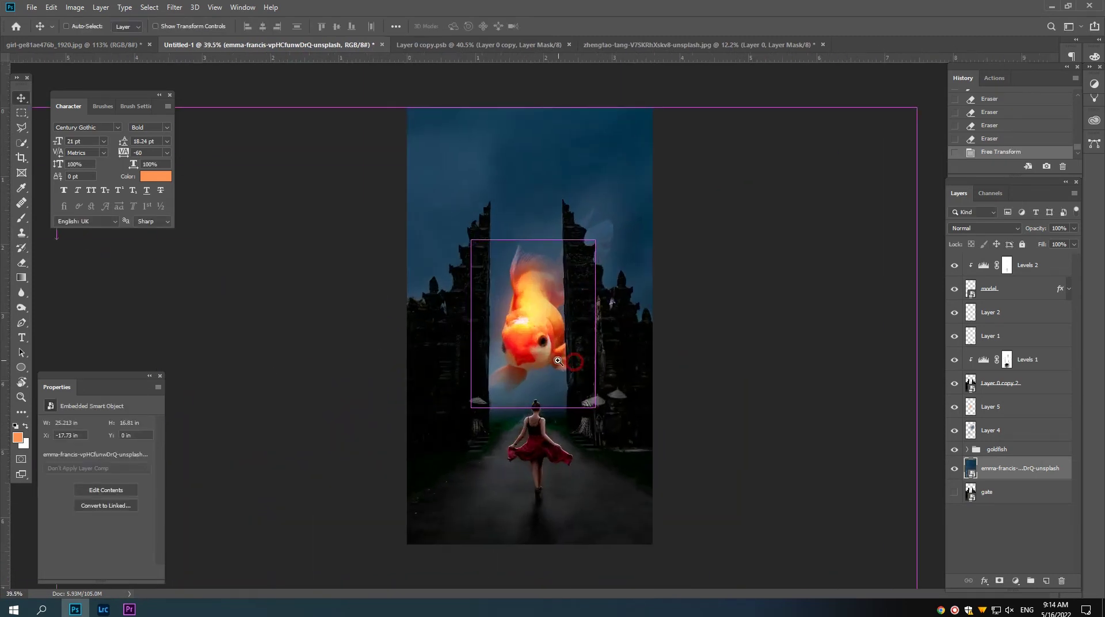
pyautogui.scroll(2, 557, 361)
pyautogui.scroll(-1, 557, 360)
pyautogui.click(992, 431)
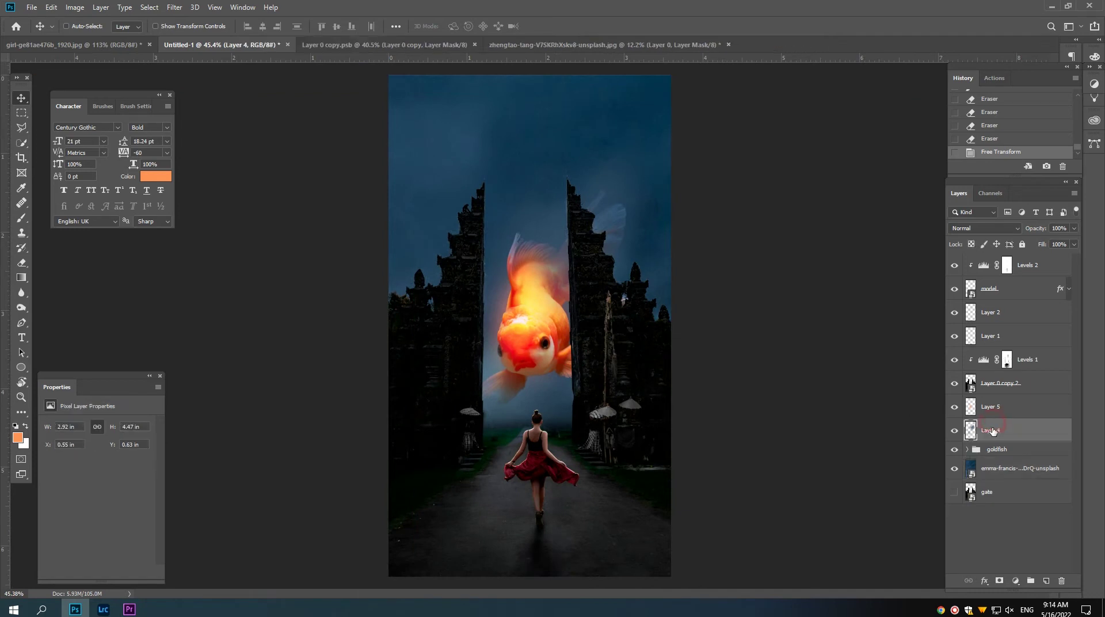
pyautogui.press('Delete')
# On new Layer 6, paint sky-sampled dark blue over the fin ghost by the right pillar.
pyautogui.click(1046, 581)
pyautogui.scroll(1, 523, 285)
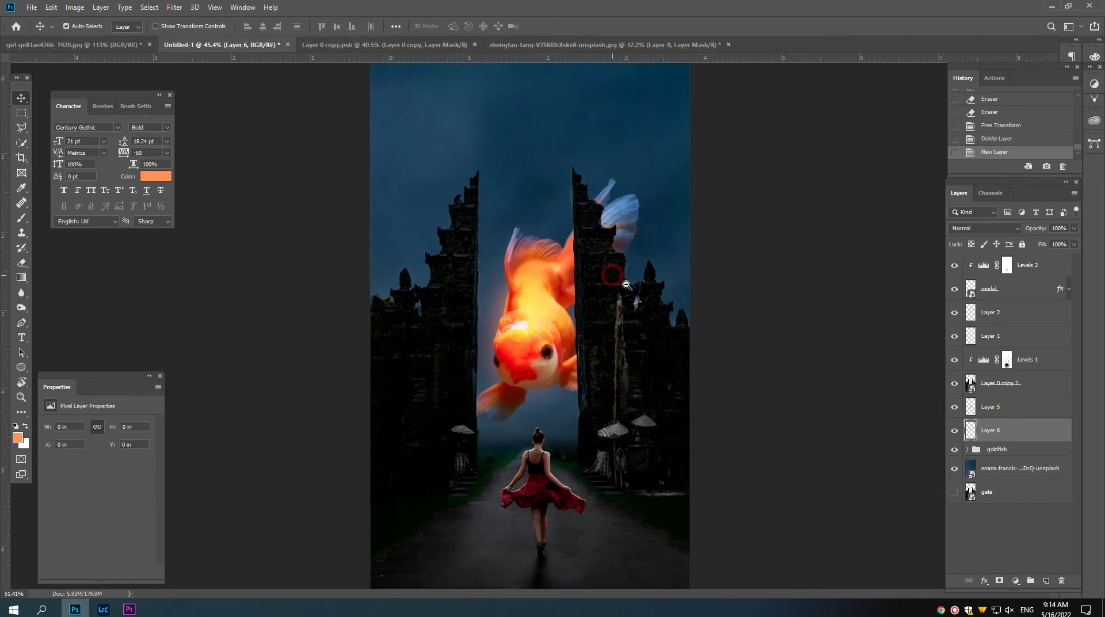
pyautogui.press('b')
pyautogui.keyDown('alt'); pyautogui.click(675, 288); pyautogui.keyUp('alt')
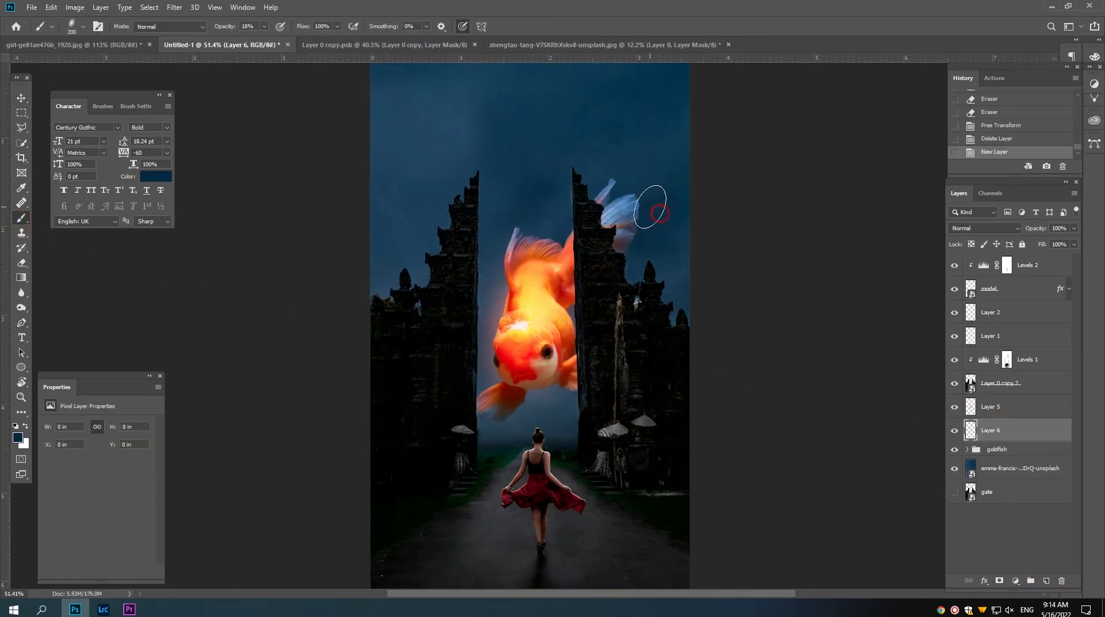
pyautogui.moveTo(621, 190)
pyautogui.mouseDown()
pyautogui.moveTo(585, 217)
pyautogui.moveTo(621, 185)
pyautogui.moveTo(610, 242)
pyautogui.mouseUp()
pyautogui.moveTo(597, 288)
pyautogui.mouseDown()
pyautogui.moveTo(636, 234)
pyautogui.moveTo(609, 201)
pyautogui.mouseUp()
pyautogui.moveTo(547, 222); pyautogui.dragTo(596, 234)
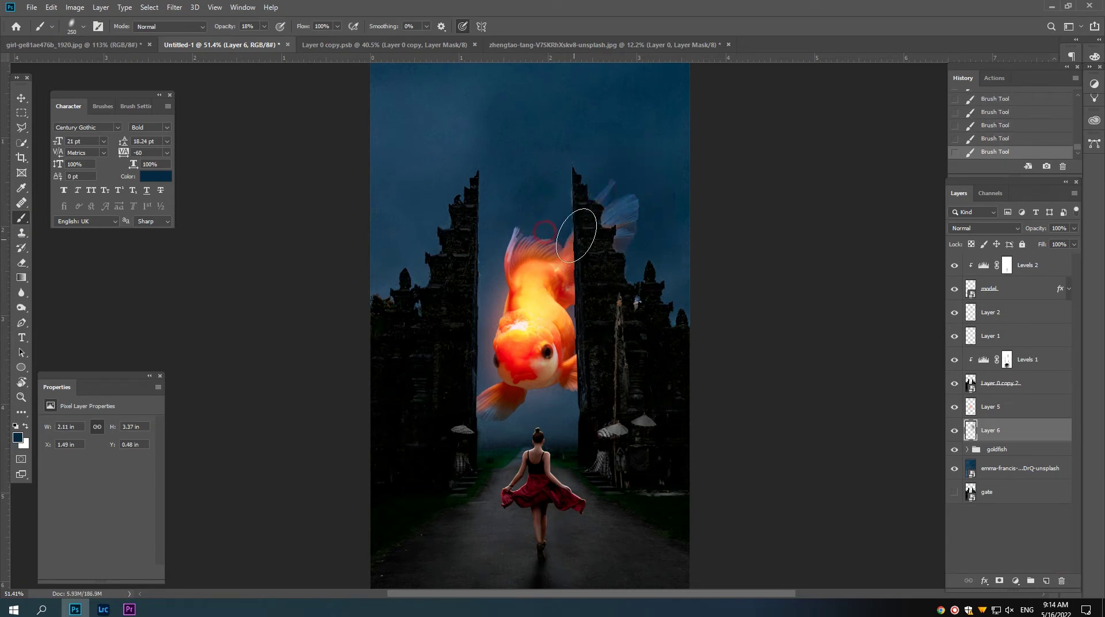
# Darken the area around the lower-left fin with a larger brush, then add Layer 7.
pyautogui.press(']')
pyautogui.moveTo(437, 414); pyautogui.dragTo(456, 437)
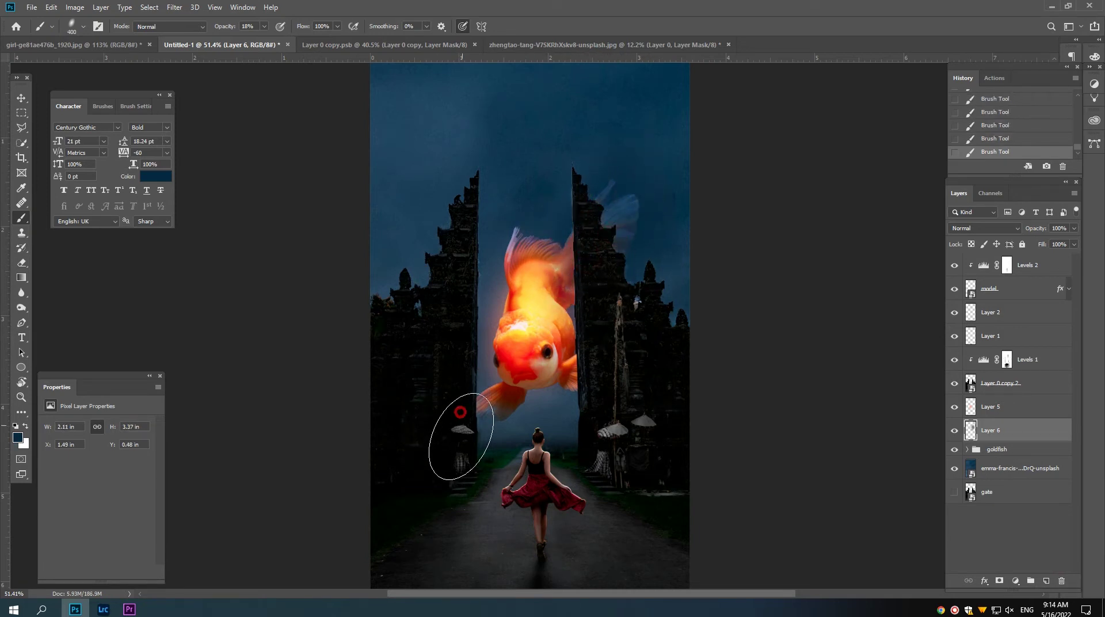
pyautogui.moveTo(503, 389); pyautogui.dragTo(515, 388)
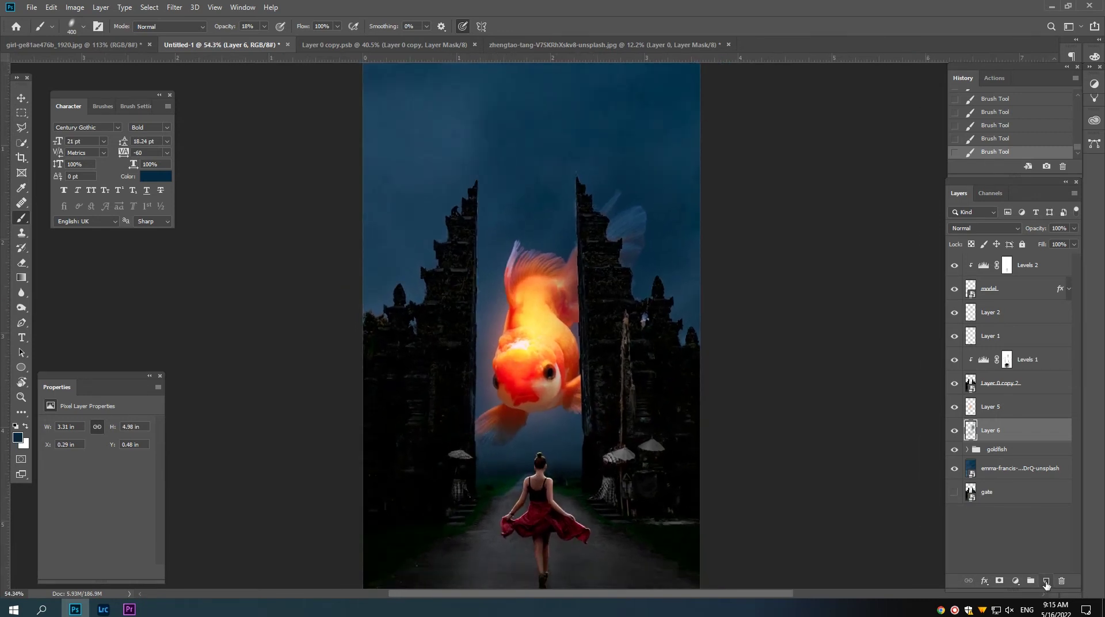
pyautogui.click(1046, 584)
# Set Layer 7 to Color Dodge, sample orange from the goldfish, and dab glow by the woman's arm.
pyautogui.click(965, 228)
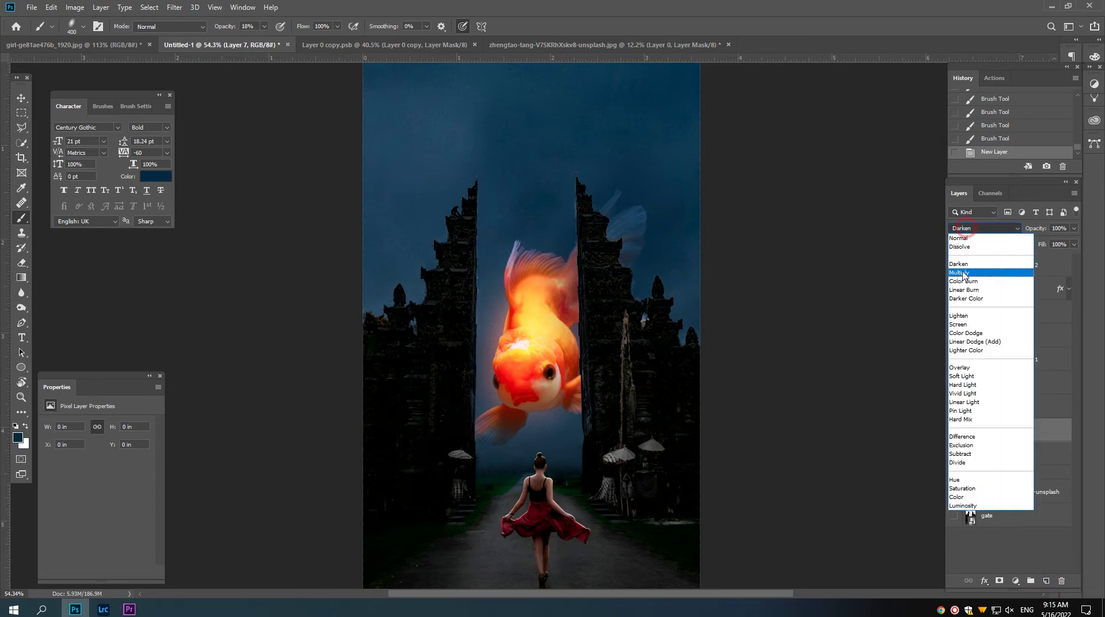
pyautogui.click(965, 333)
pyautogui.moveTo(575, 461); pyautogui.dragTo(582, 472)
pyautogui.keyDown('alt'); pyautogui.click(549, 184); pyautogui.keyUp('alt')
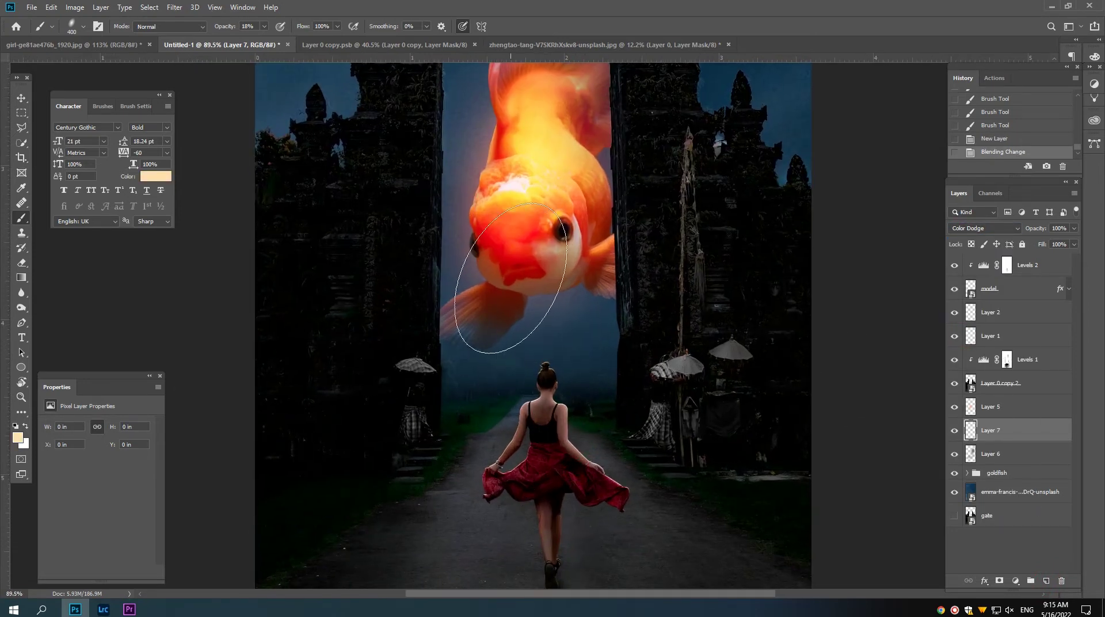
pyautogui.keyDown('alt'); pyautogui.click(509, 199); pyautogui.keyUp('alt')
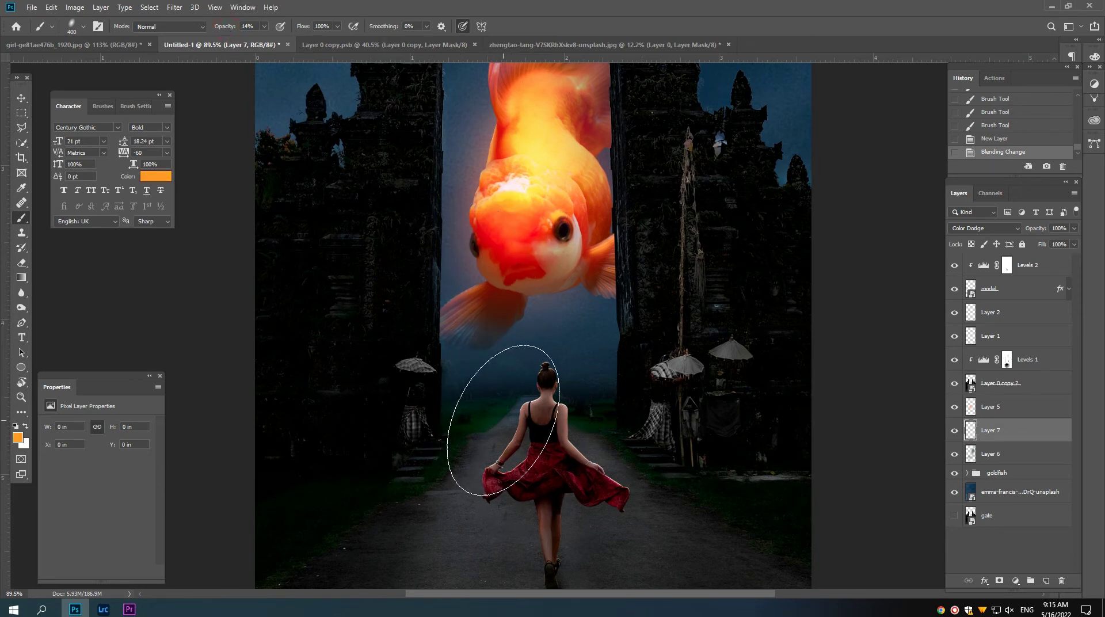
pyautogui.click(493, 450)
pyautogui.click(493, 450)
pyautogui.press(']')
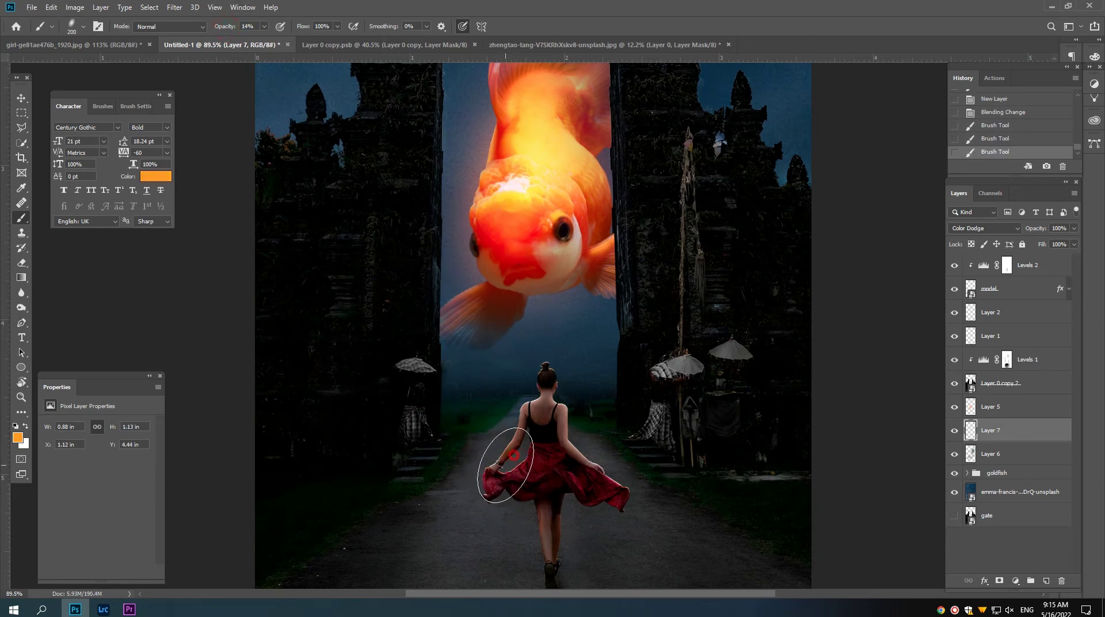
# Move Layer 7 above Levels 1 and paint warm glow around the woman, skirt and road.
pyautogui.moveTo(997, 342); pyautogui.dragTo(997, 347)
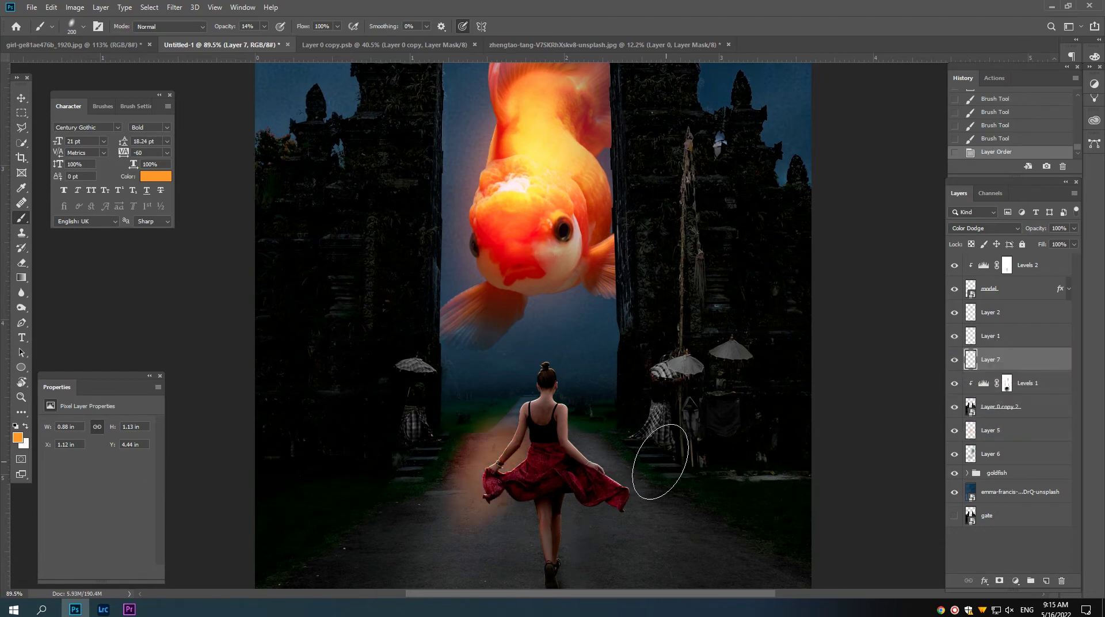
pyautogui.press(']')
pyautogui.press(']')
pyautogui.click(547, 424)
pyautogui.click(616, 490)
pyautogui.click(658, 510)
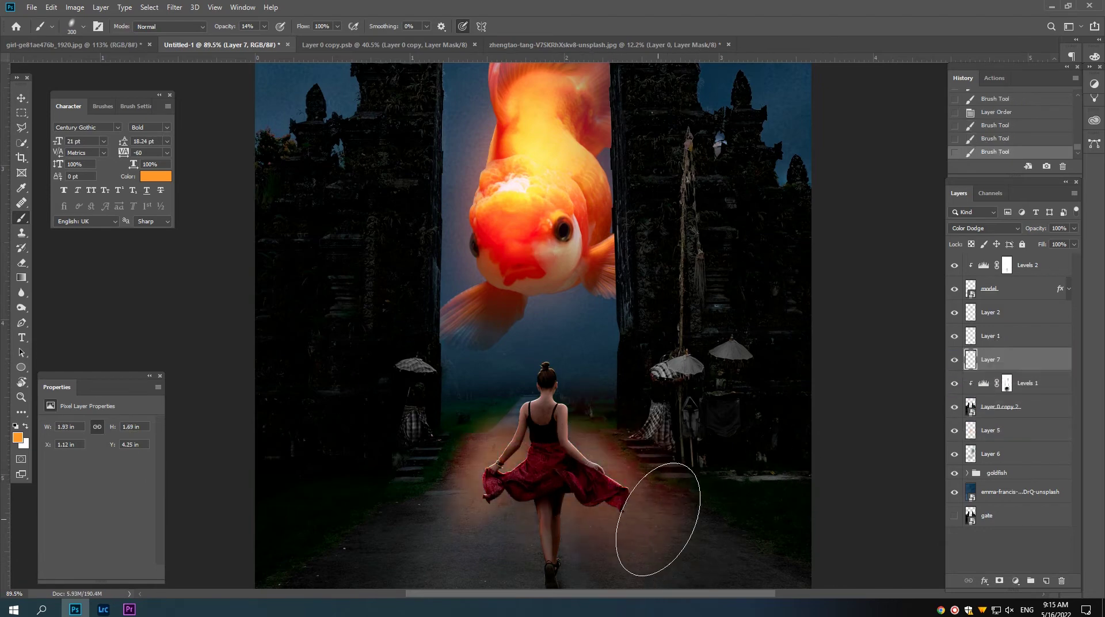
pyautogui.click(539, 508)
pyautogui.scroll(-1, 561, 501)
pyautogui.scroll(-3, 562, 502)
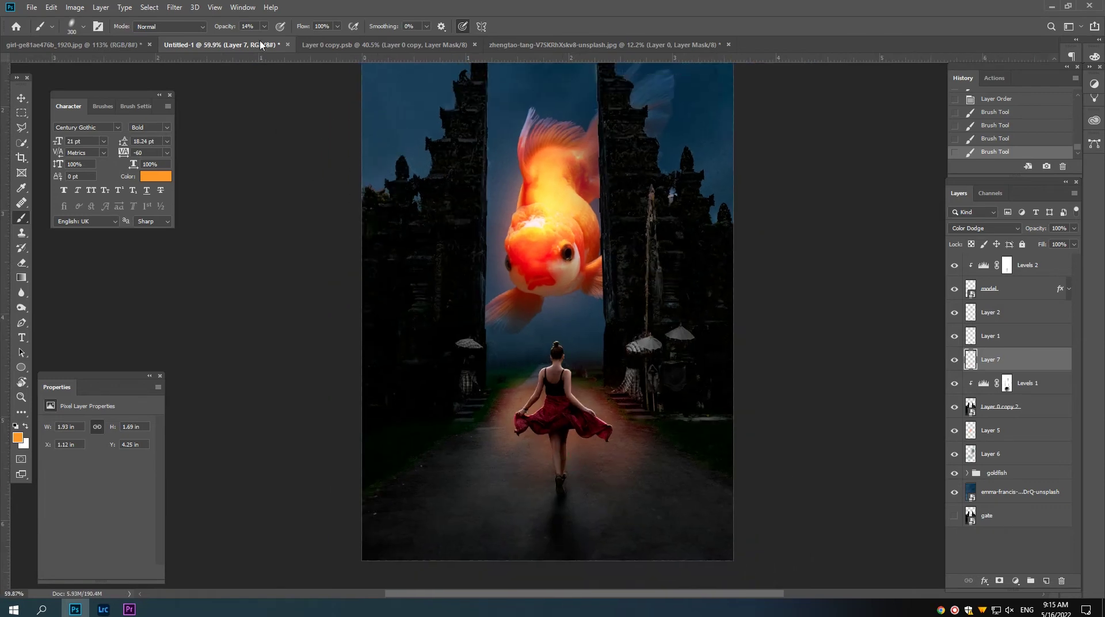
pyautogui.moveTo(498, 472); pyautogui.dragTo(655, 481)
# Paint warm glow along the inner edges of both gate pillars with a smaller brush.
pyautogui.press('[')
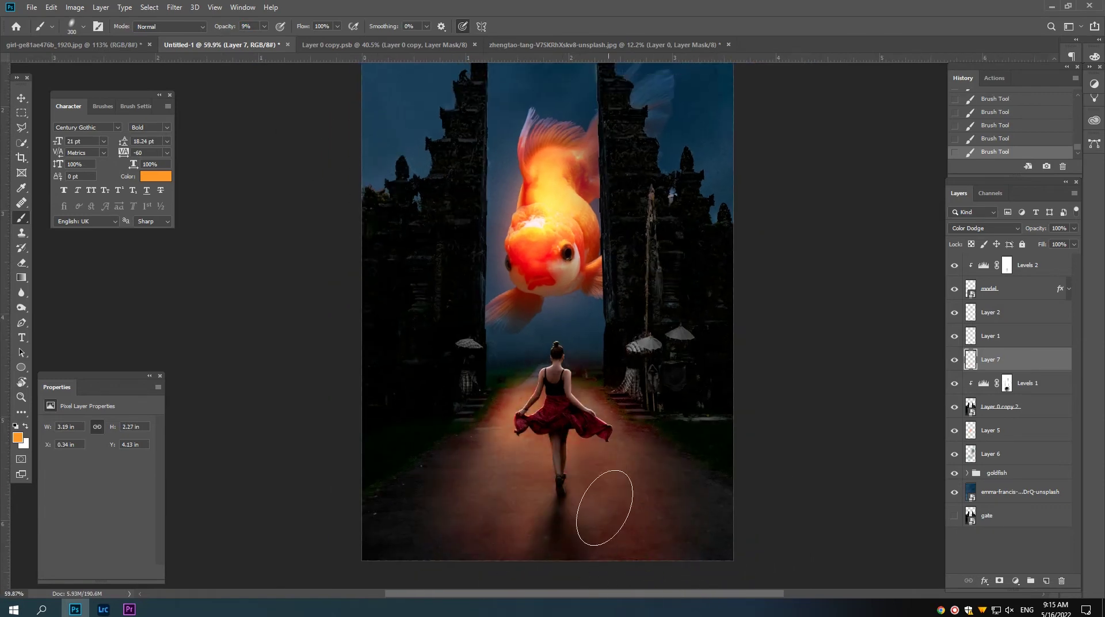
pyautogui.scroll(2, 578, 430)
pyautogui.press('[')
pyautogui.press('[')
pyautogui.press('[')
pyautogui.scroll(3, 448, 359)
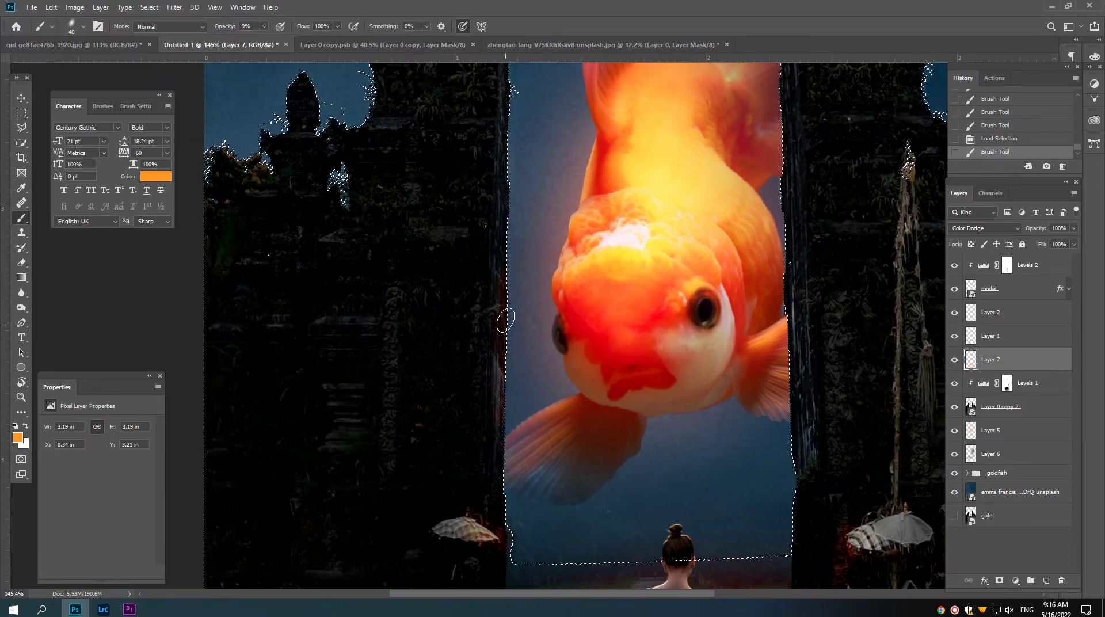
pyautogui.moveTo(505, 319); pyautogui.dragTo(506, 363)
pyautogui.scroll(-3, 518, 322)
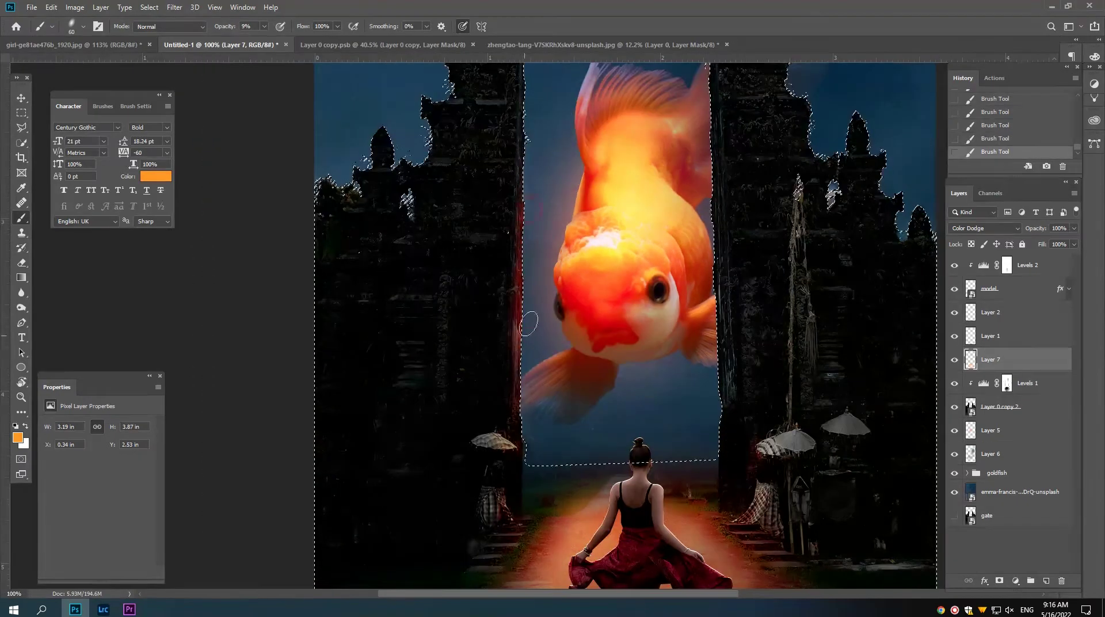
pyautogui.press(']')
pyautogui.moveTo(671, 415); pyautogui.dragTo(670, 267)
# Clear the gate selection and zoom around to review the glow.
pyautogui.hotkey('ctrl', 'd')
pyautogui.scroll(-3, 544, 253)
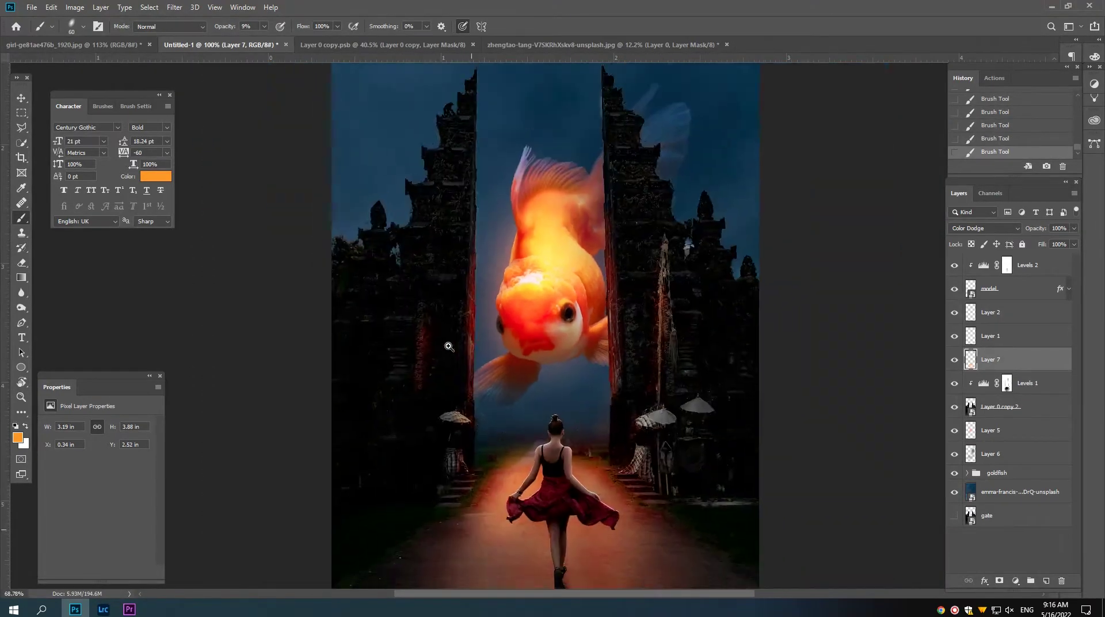
pyautogui.scroll(1, 545, 254)
pyautogui.scroll(2, 544, 253)
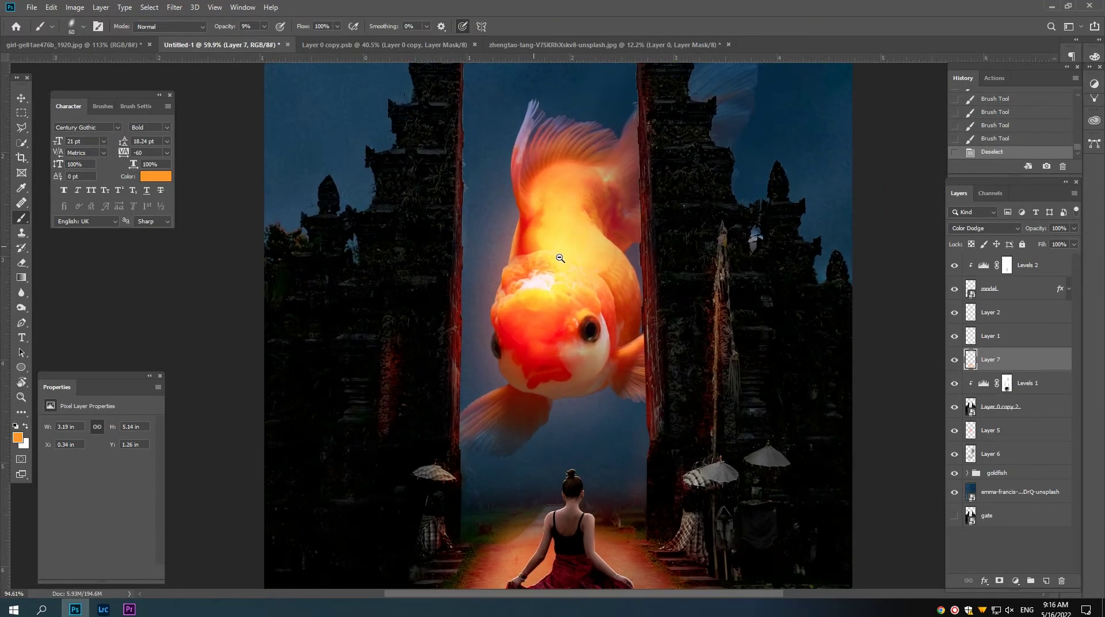
pyautogui.scroll(-2, 545, 254)
pyautogui.scroll(-1, 538, 280)
pyautogui.scroll(-2, 538, 280)
pyautogui.scroll(1, 538, 280)
pyautogui.press('v')
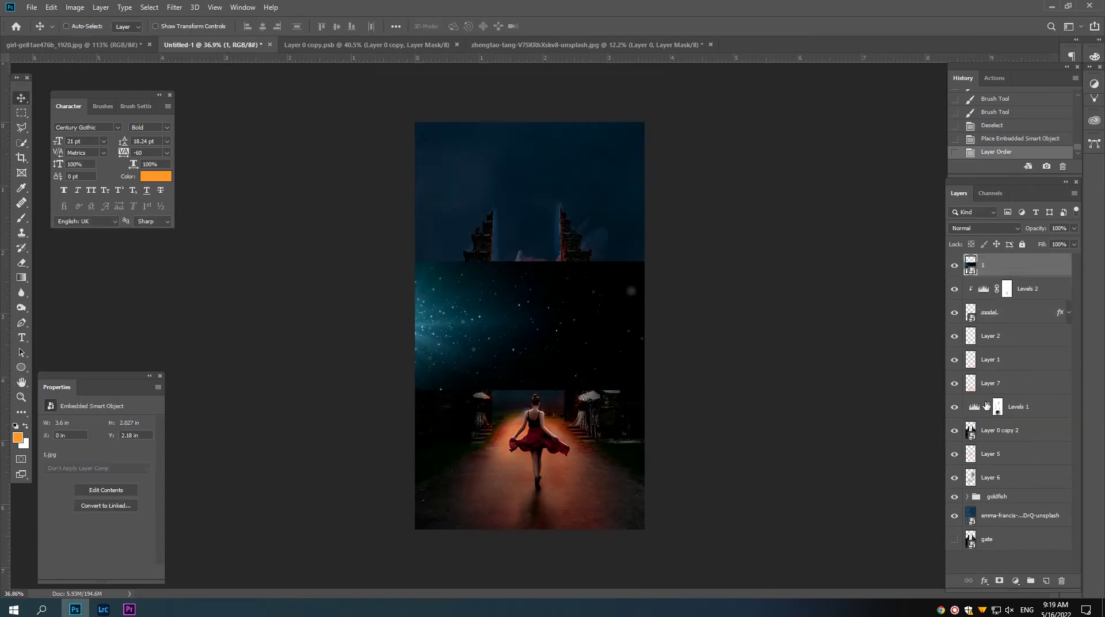
# Clip Levels 1 to the girl layer, then set layer 1 to Screen and rasterize it.
pyautogui.rightClick(976, 413)
pyautogui.click(1001, 406)
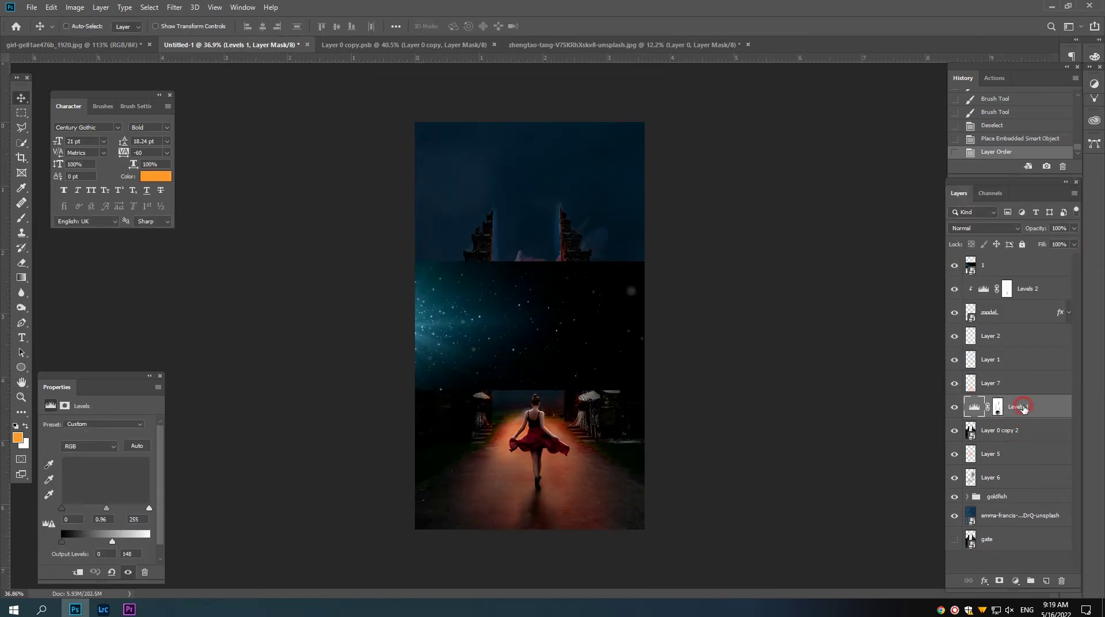
pyautogui.click(79, 572)
pyautogui.click(1013, 265)
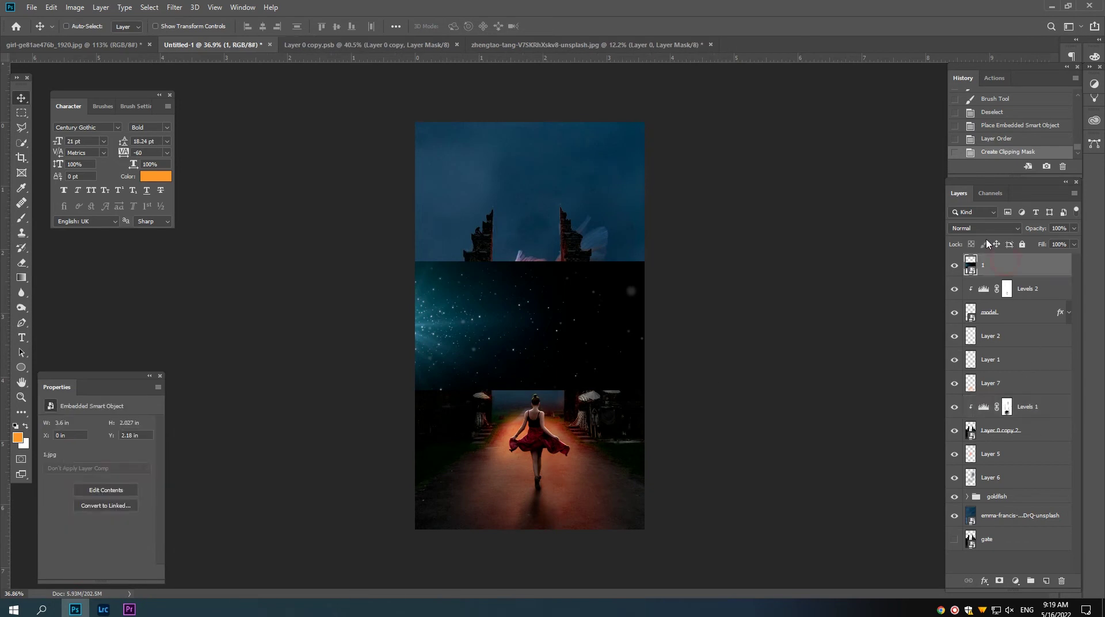
pyautogui.click(984, 227)
pyautogui.click(978, 322)
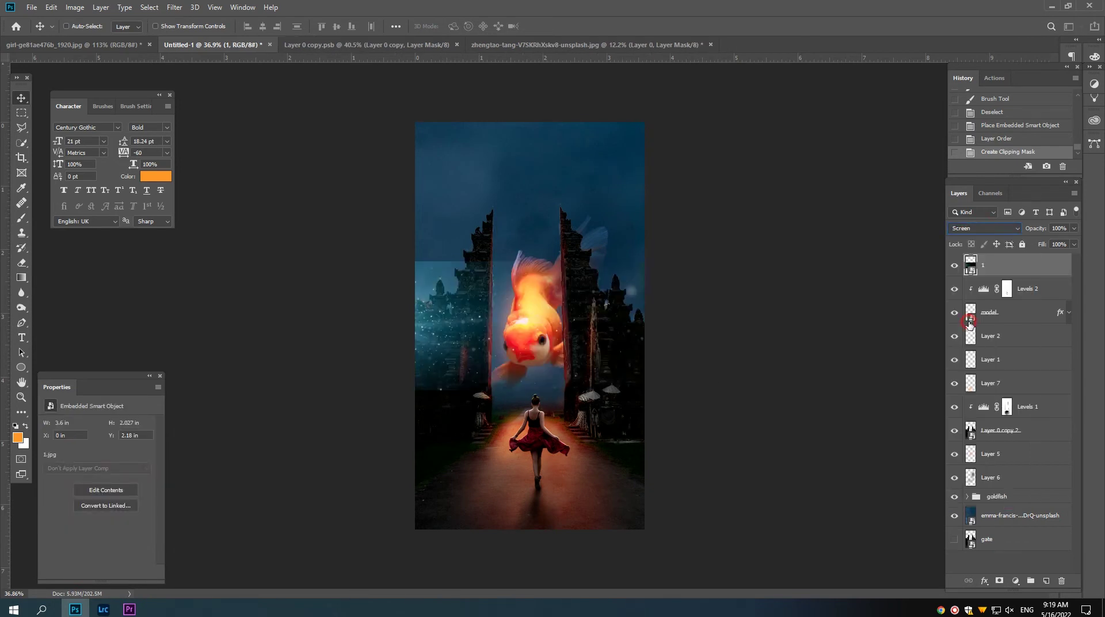
pyautogui.rightClick(993, 286)
pyautogui.click(872, 311)
# Apply Levels to layer 1, darkening shadows and brightening highlights, then shift it right.
pyautogui.hotkey('ctrl', 'l')
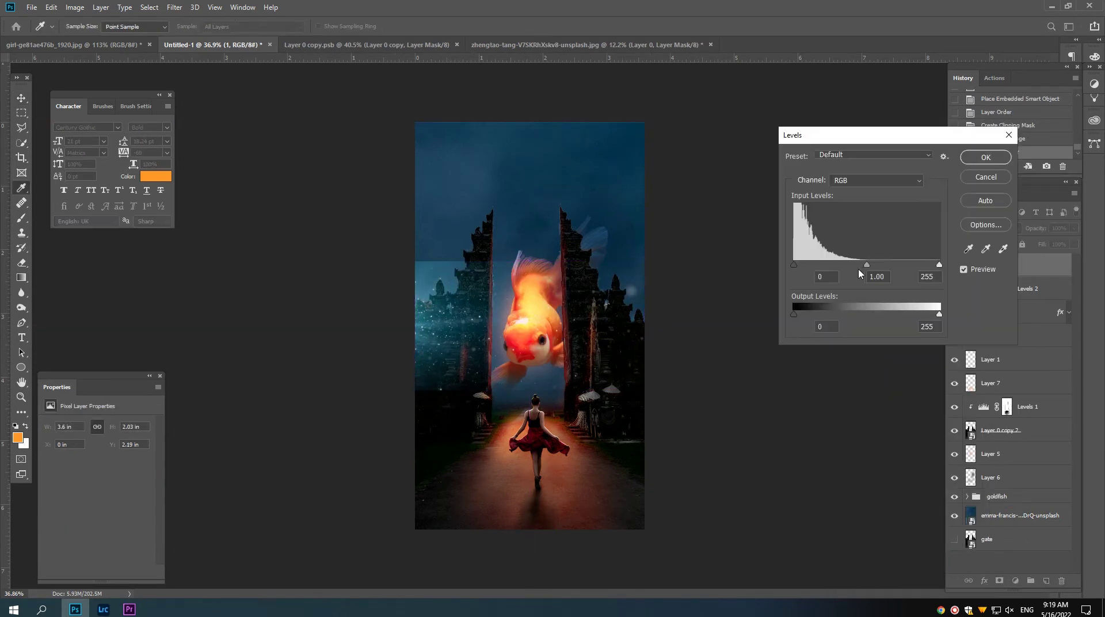
pyautogui.moveTo(809, 262); pyautogui.dragTo(821, 264)
pyautogui.moveTo(939, 265); pyautogui.dragTo(880, 263)
pyautogui.press('Return')
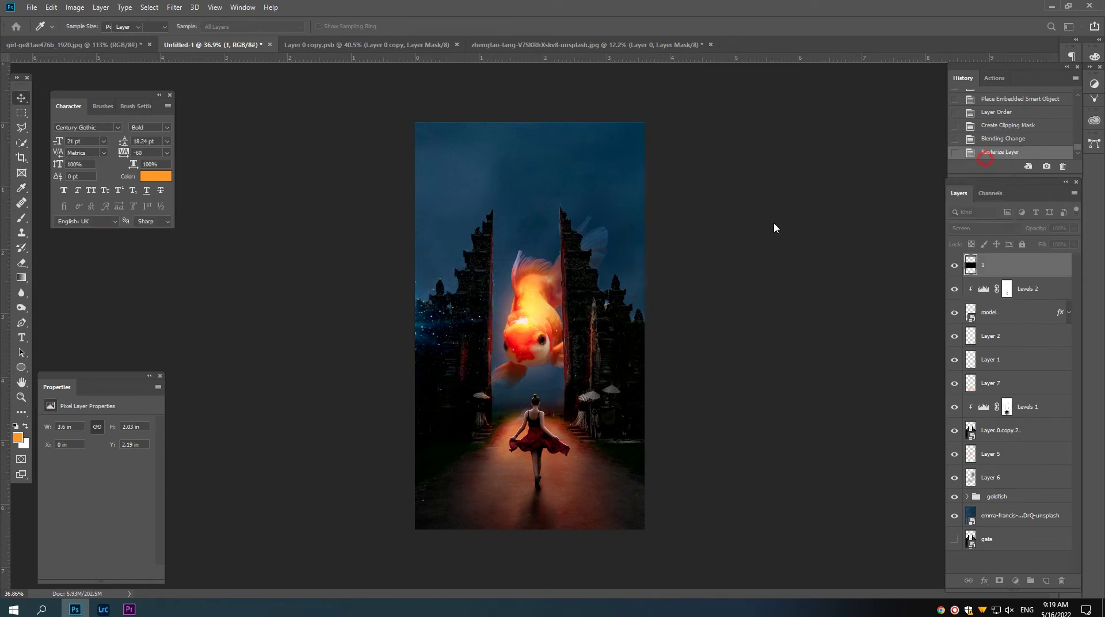
pyautogui.press('v')
pyautogui.moveTo(436, 326); pyautogui.dragTo(513, 326)
pyautogui.scroll(2, 513, 326)
# Rotate the star layer to about -92° and position it over the fish between the gates.
pyautogui.hotkey('ctrl', 't')
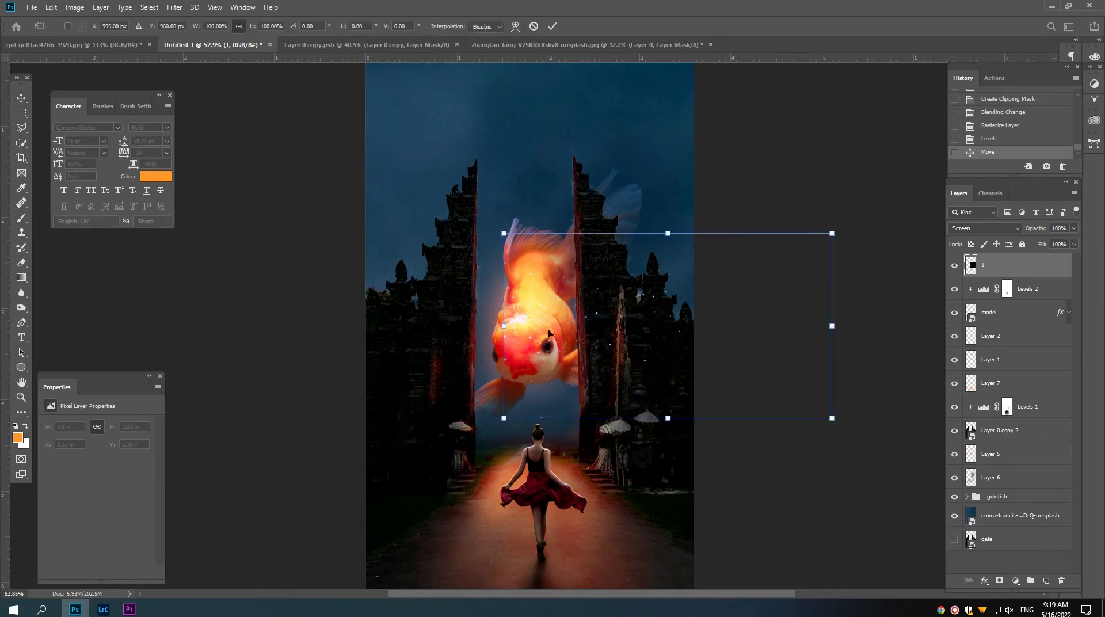
pyautogui.moveTo(863, 423)
pyautogui.mouseDown()
pyautogui.moveTo(870, 428)
pyautogui.moveTo(710, 252)
pyautogui.mouseUp()
pyautogui.moveTo(697, 324); pyautogui.dragTo(565, 136)
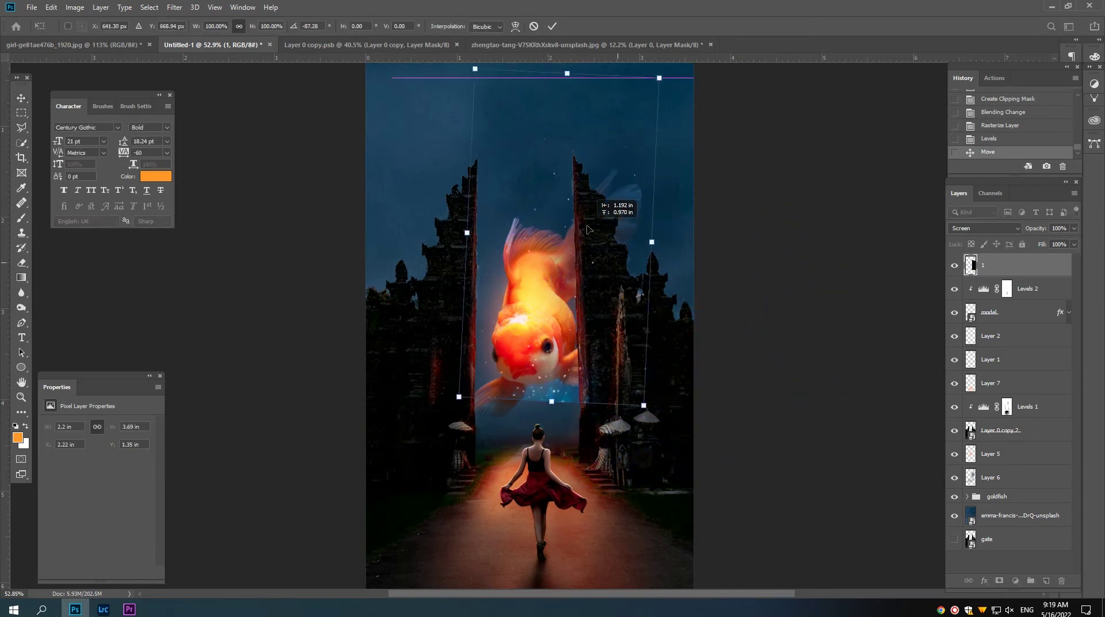
pyautogui.moveTo(674, 322); pyautogui.dragTo(673, 310)
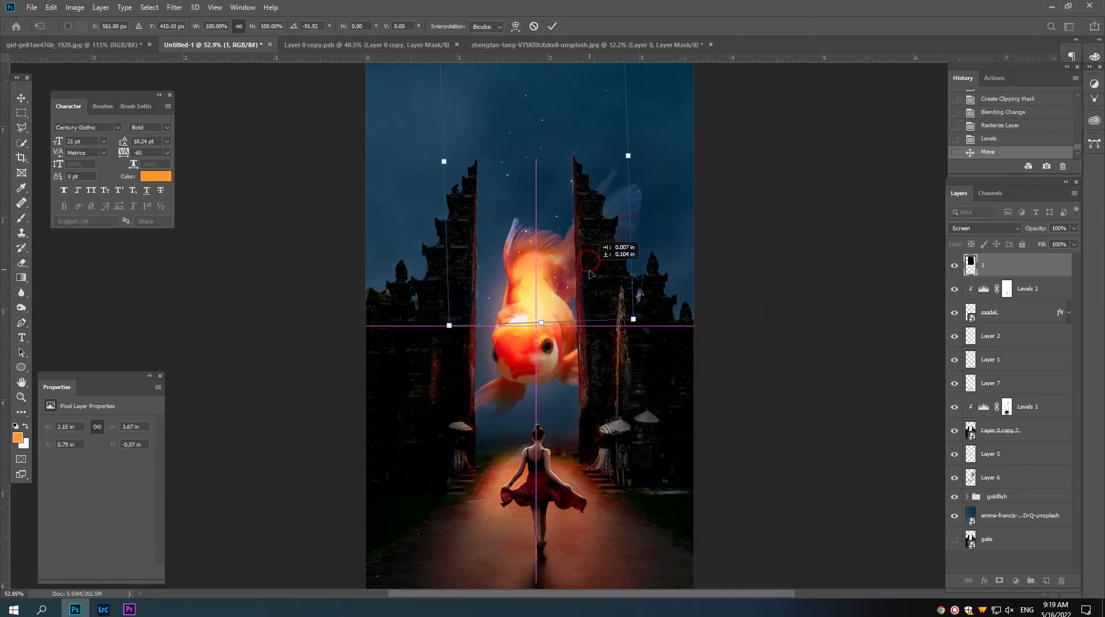
pyautogui.moveTo(587, 264); pyautogui.dragTo(588, 280)
pyautogui.press('Return')
# Add a layer mask to layer 1 and brush away speckles near the fish.
pyautogui.scroll(3, 579, 349)
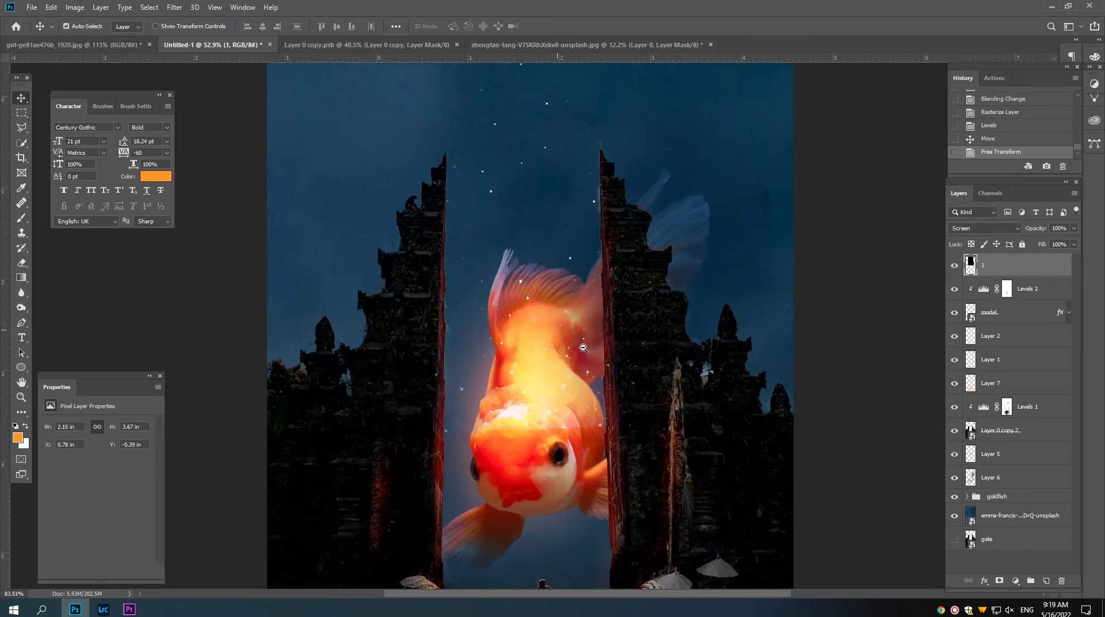
pyautogui.scroll(2, 579, 349)
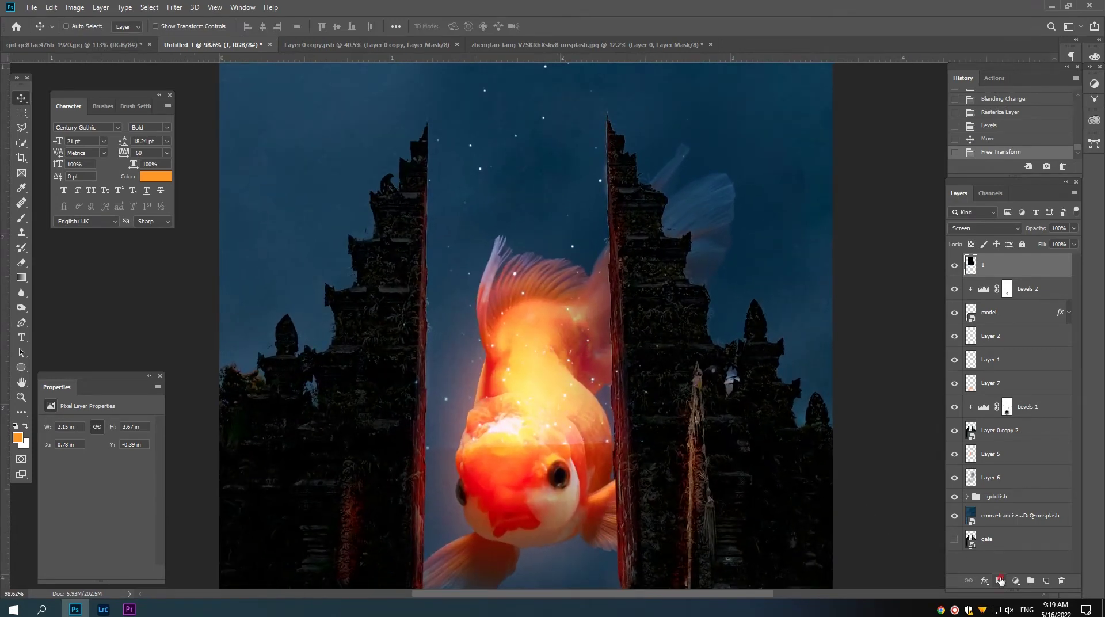
pyautogui.click(999, 580)
pyautogui.scroll(1, 504, 415)
pyautogui.press('b')
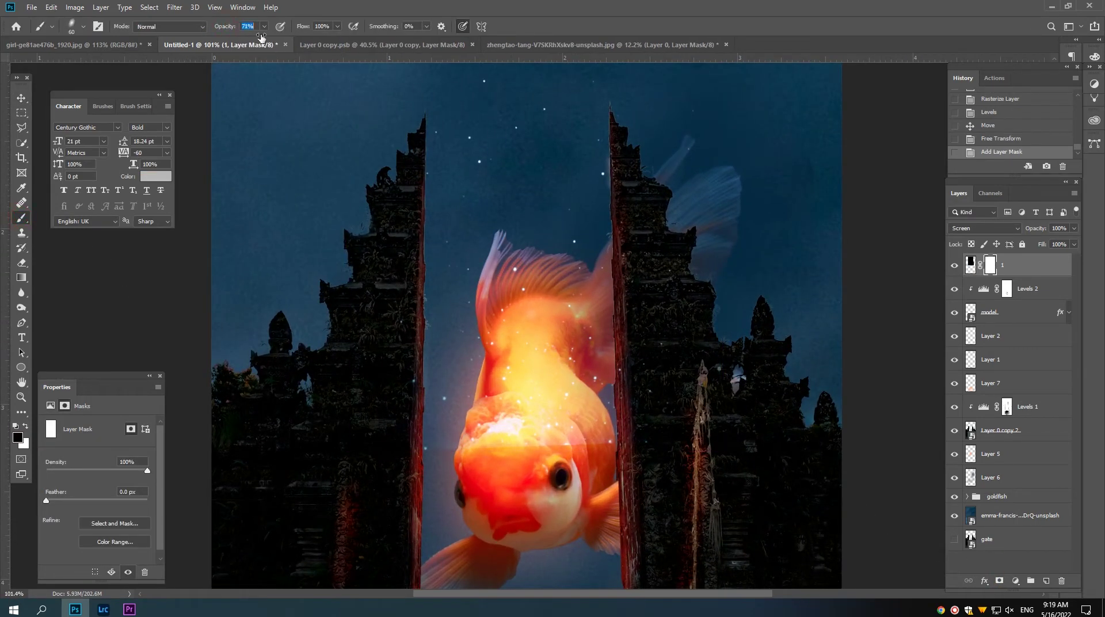
pyautogui.moveTo(456, 443); pyautogui.dragTo(595, 467)
pyautogui.moveTo(521, 445); pyautogui.dragTo(546, 453)
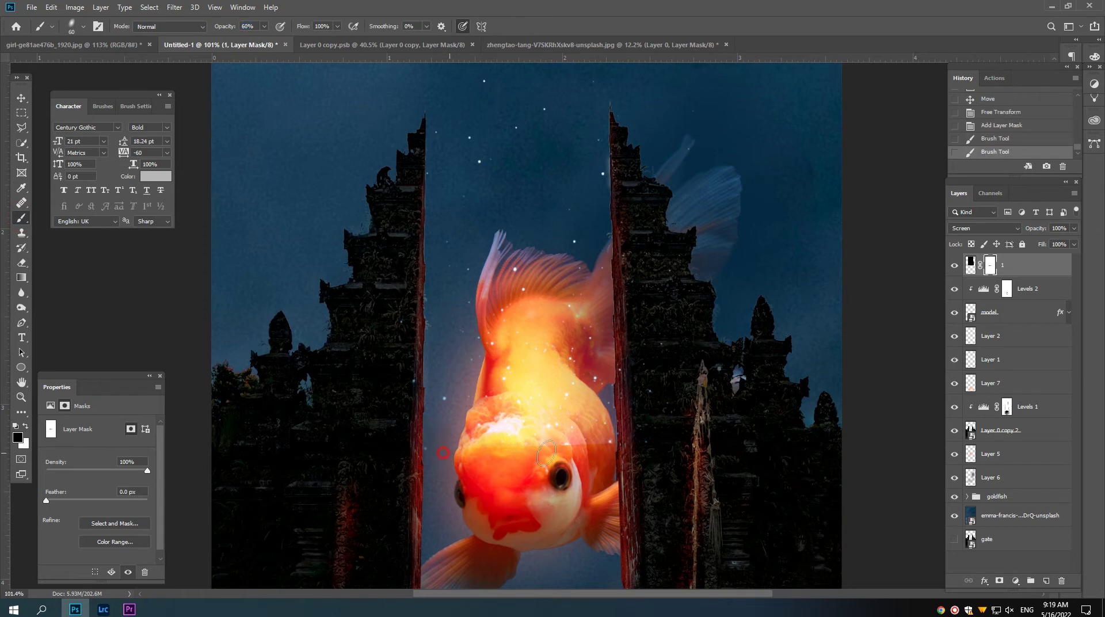
pyautogui.moveTo(633, 447); pyautogui.dragTo(598, 444)
pyautogui.scroll(-5, 532, 257)
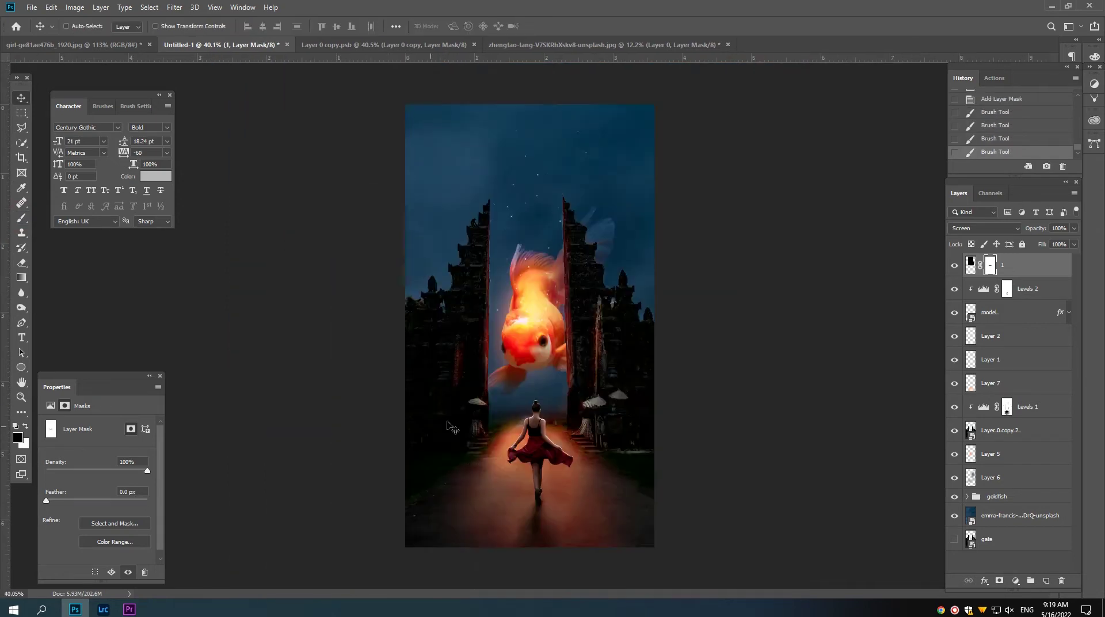
# Duplicate the star-speckle layer, flip the copy horizontally, and move it down toward the girl.
pyautogui.press('v')
pyautogui.hotkey('ctrl', 'j')
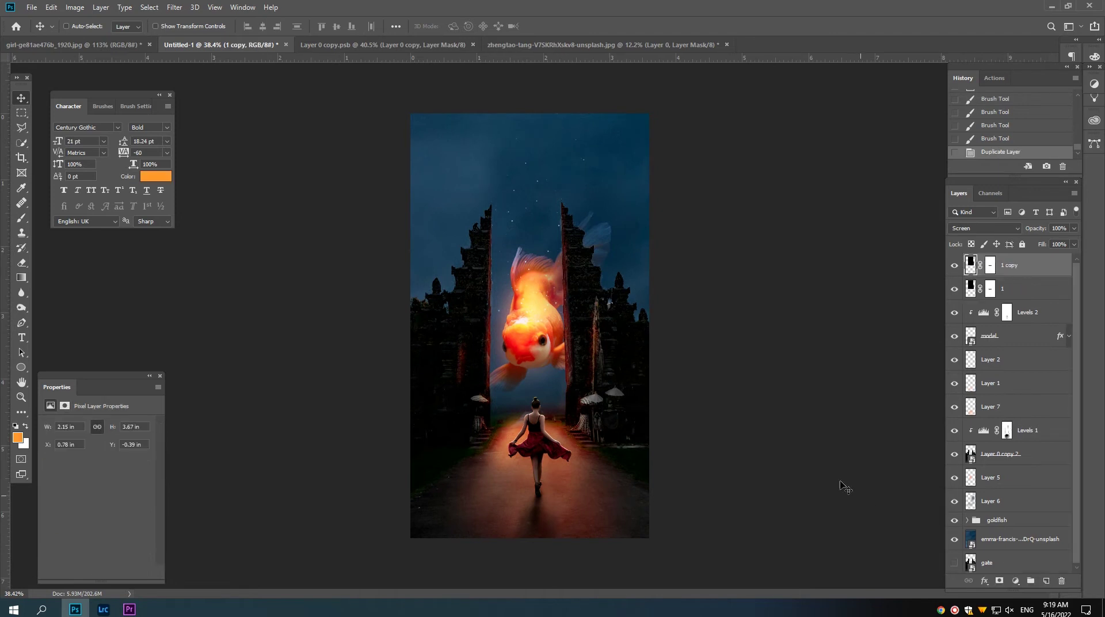
pyautogui.hotkey('ctrl', 't')
pyautogui.rightClick(592, 301)
pyautogui.click(624, 441)
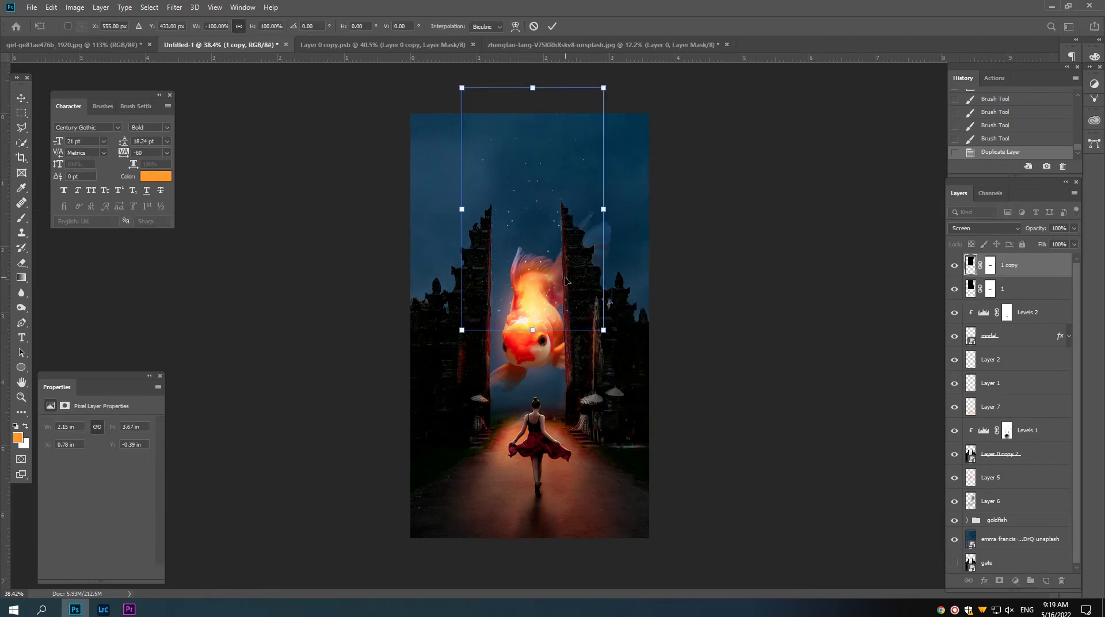
pyautogui.moveTo(552, 281); pyautogui.dragTo(552, 460)
# Flip the copy vertically, shift it down the path, and rotate it around the girl.
pyautogui.rightClick(552, 460)
pyautogui.click(591, 449)
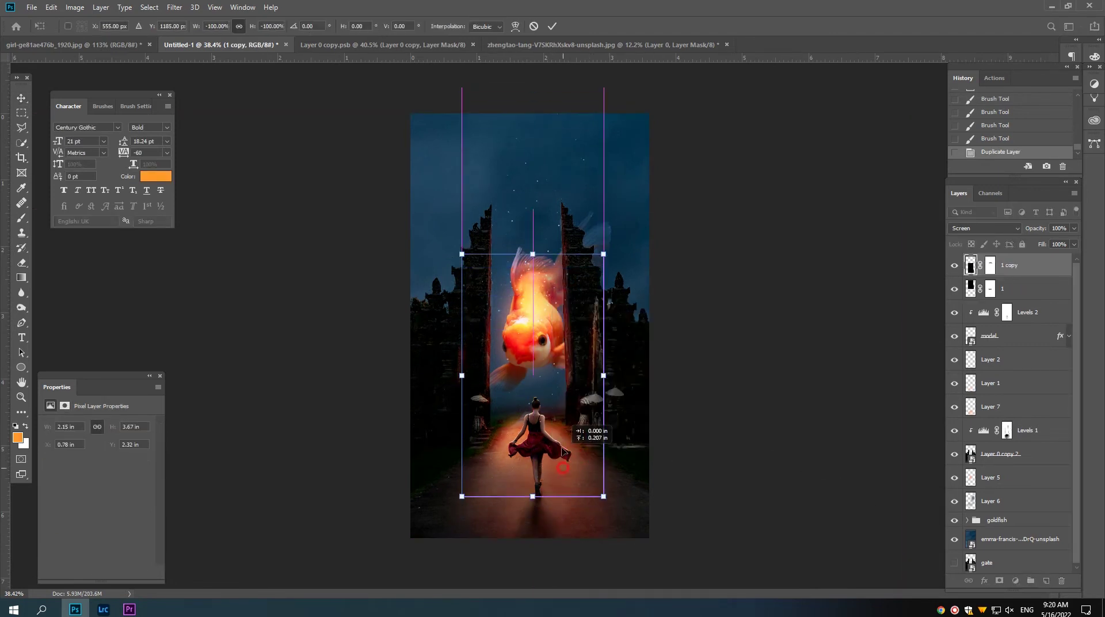
pyautogui.moveTo(541, 368); pyautogui.dragTo(544, 439)
pyautogui.scroll(-1, 545, 439)
pyautogui.moveTo(615, 578); pyautogui.dragTo(596, 475)
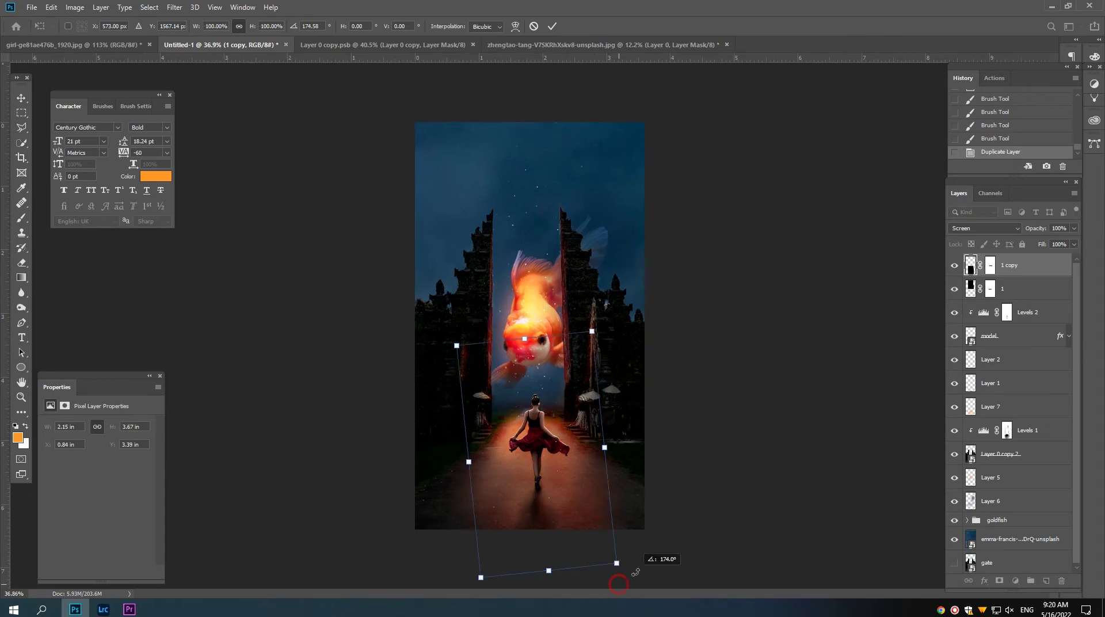
pyautogui.press('Return')
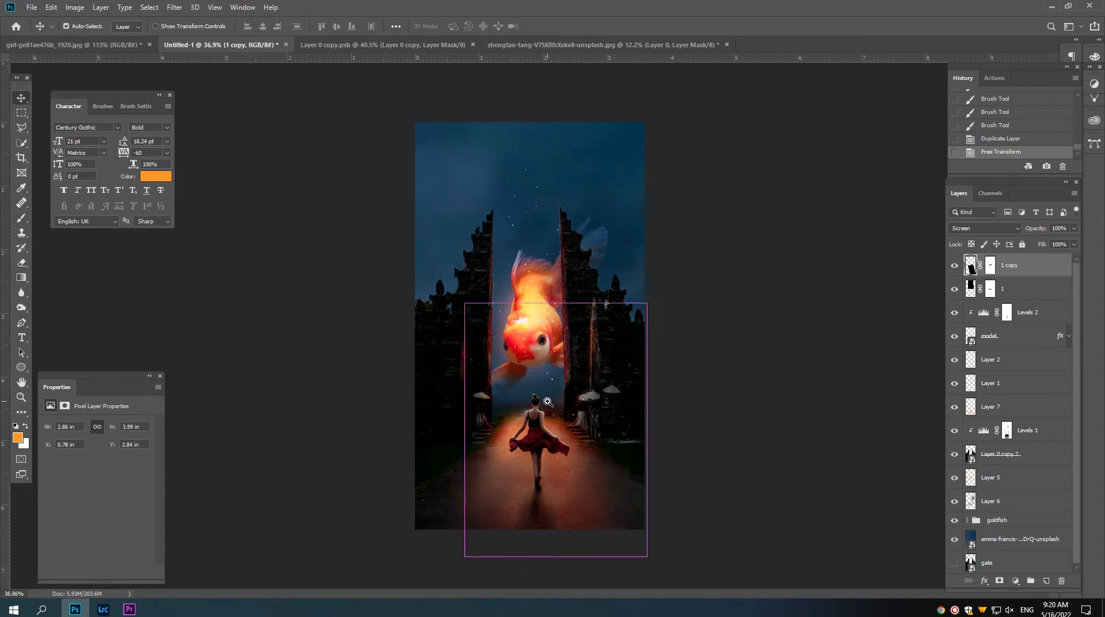
# Move both speckle layers just above the goldfish group and zoom out to review the composite.
pyautogui.scroll(3, 501, 397)
pyautogui.keyDown('shift'); pyautogui.click(1039, 296); pyautogui.keyUp('shift')
pyautogui.moveTo(1039, 295); pyautogui.dragTo(1022, 513)
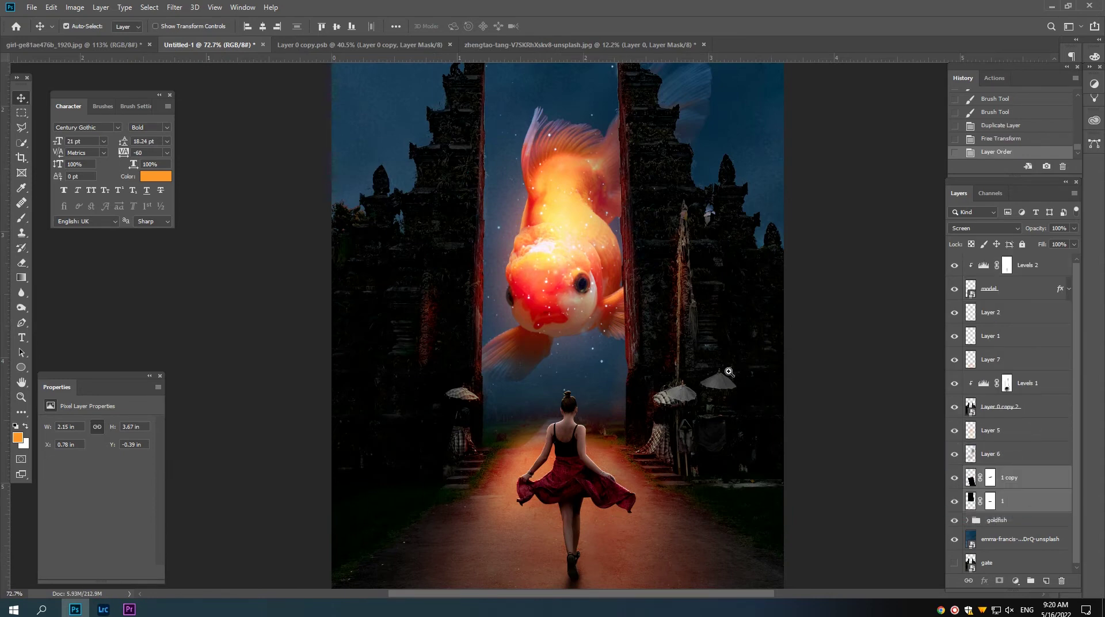
pyautogui.moveTo(729, 371); pyautogui.dragTo(592, 350)
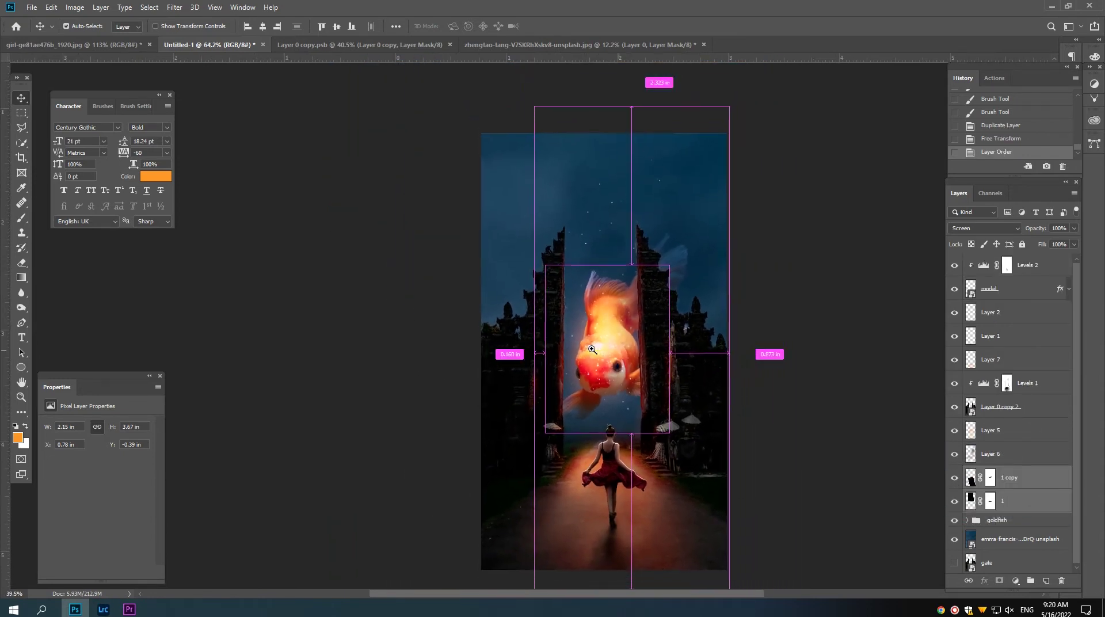
pyautogui.moveTo(592, 350); pyautogui.dragTo(615, 373)
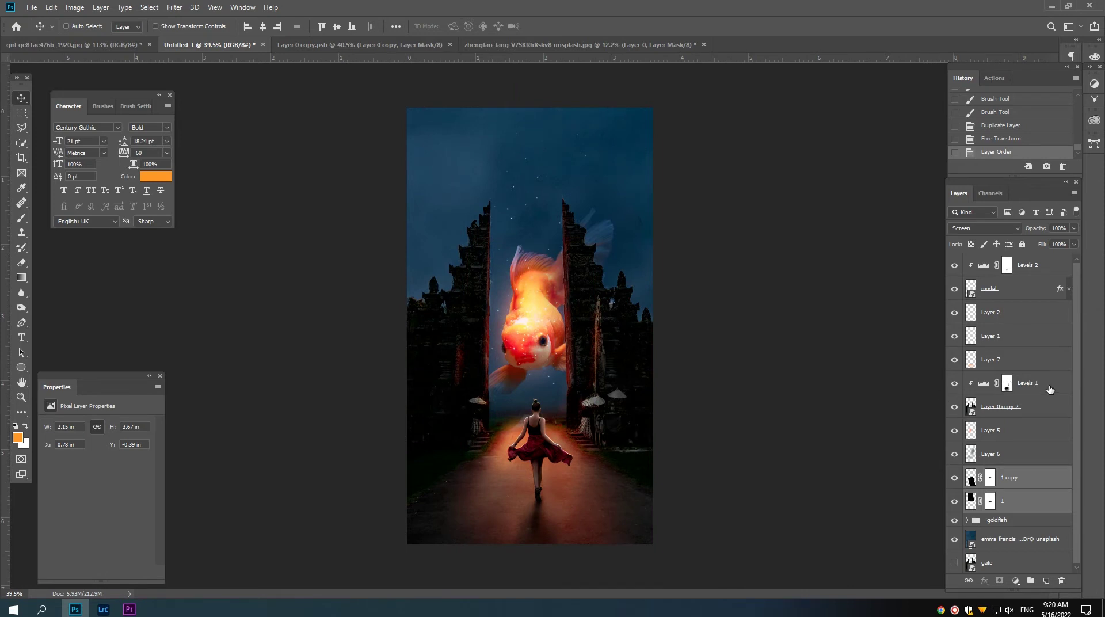
pyautogui.moveTo(551, 369); pyautogui.dragTo(535, 348)
pyautogui.click(1038, 268)
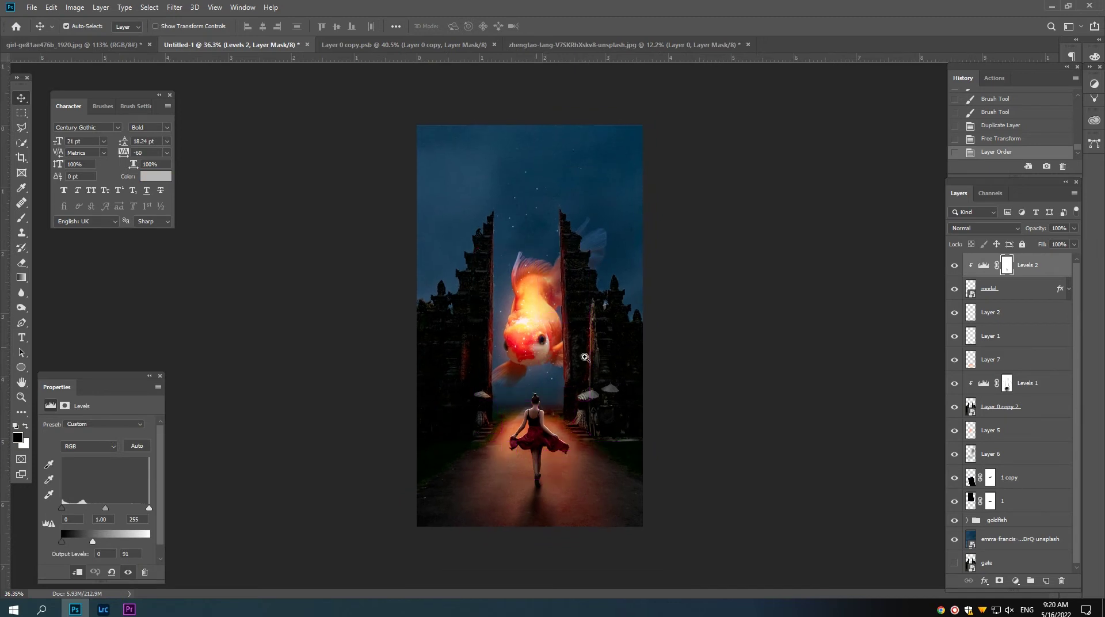
# Add a Screen-mode Layer 8 with a 1400 px Soft Round brush, placed below Layer 6.
pyautogui.click(1046, 581)
pyautogui.click(983, 228)
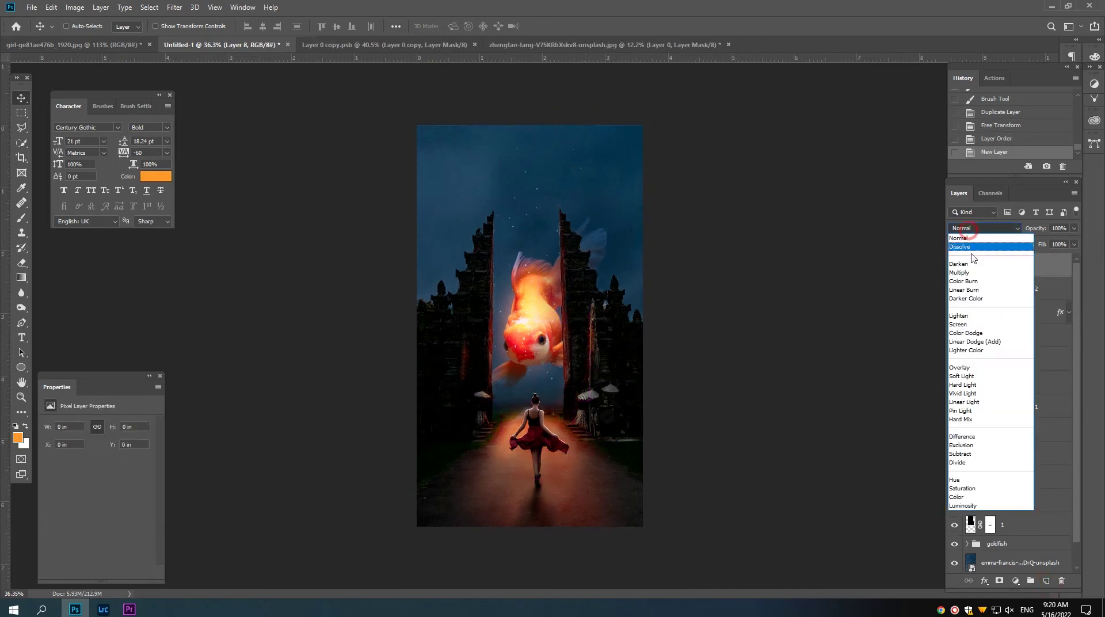
pyautogui.click(979, 318)
pyautogui.click(21, 217)
pyautogui.rightClick(598, 426)
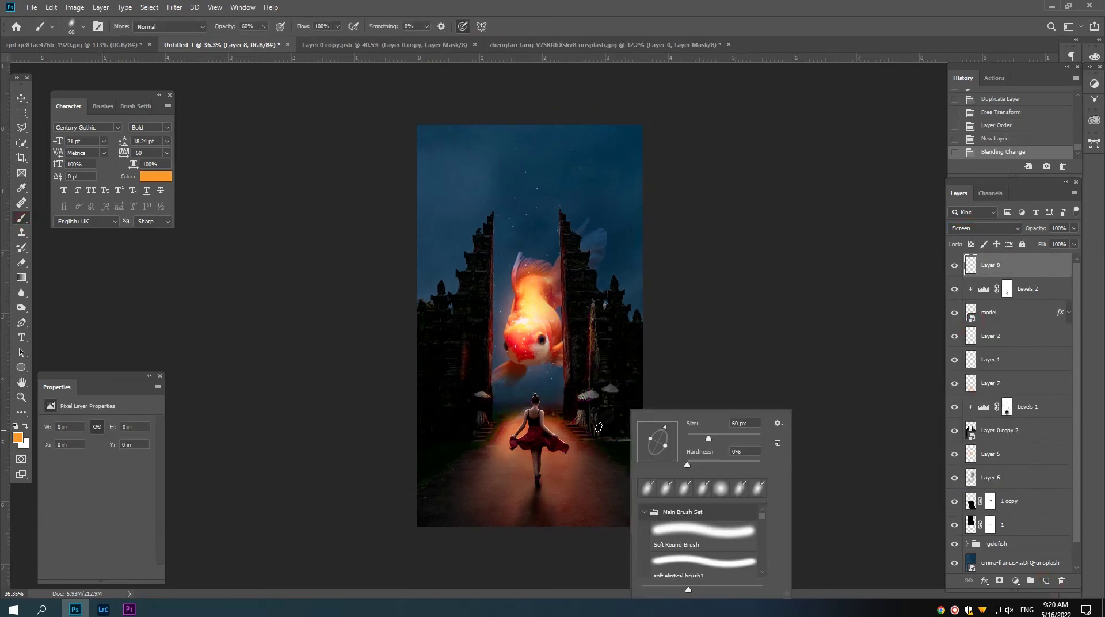
pyautogui.click(673, 532)
pyautogui.click(785, 320)
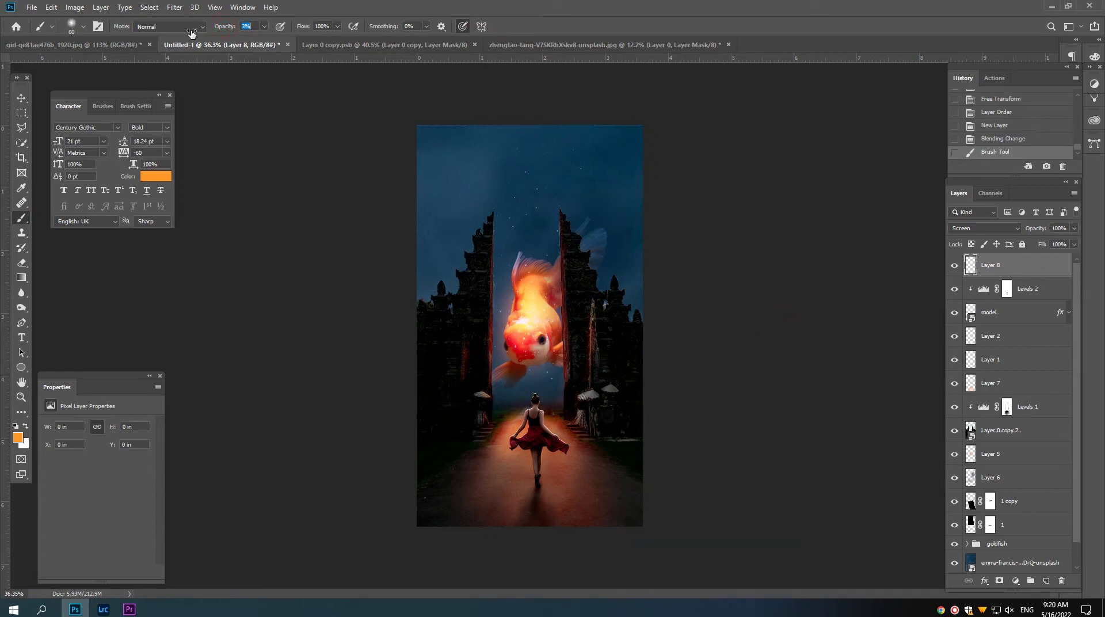
pyautogui.press(']')
pyautogui.press(']')
pyautogui.press(']')
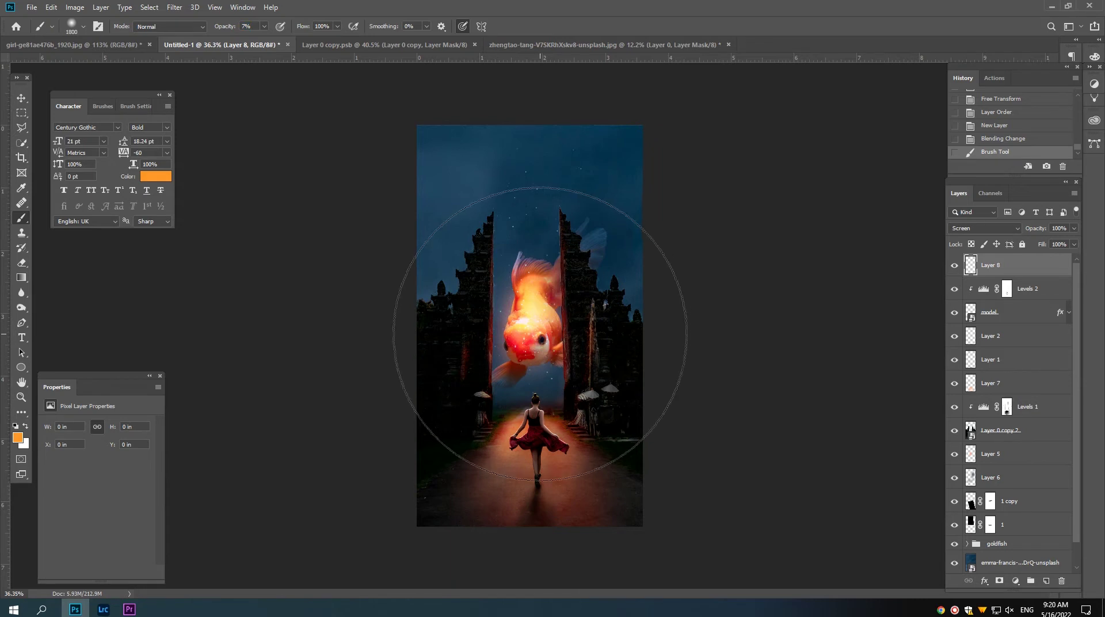
pyautogui.moveTo(995, 266); pyautogui.dragTo(992, 489)
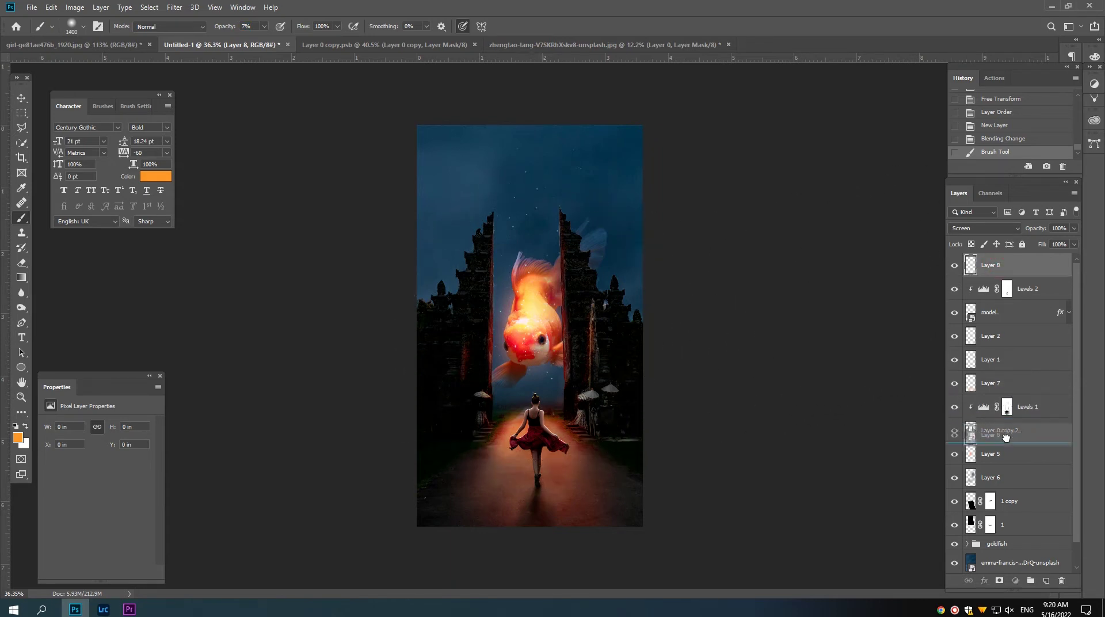
# Paint soft glow around the fish and reposition Layer 8 between Layer 1 and Layer 7.
pyautogui.click(536, 355)
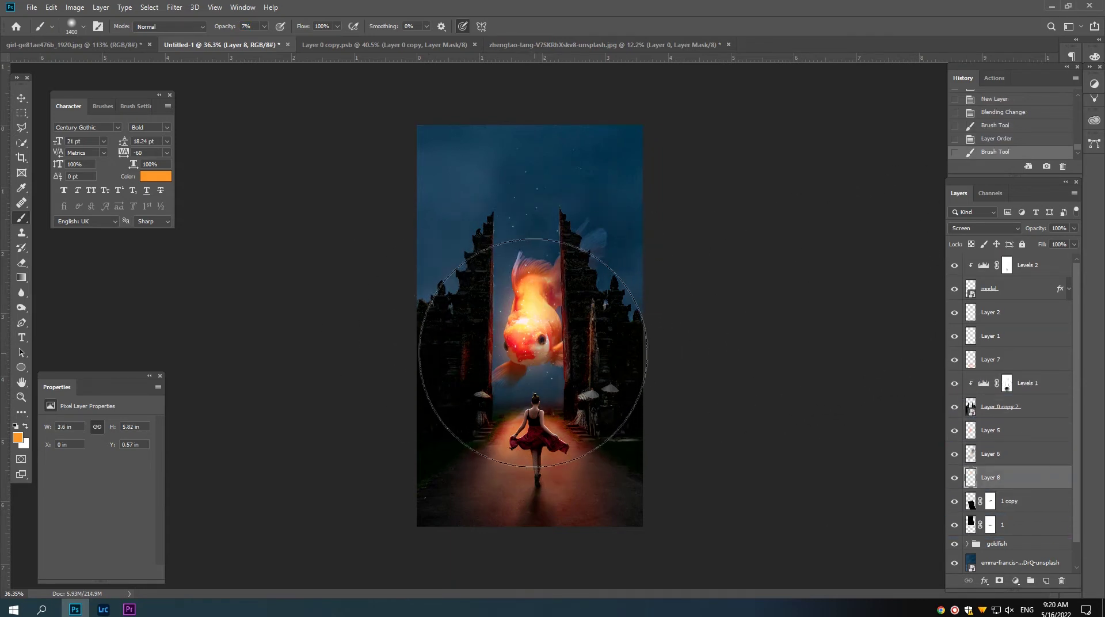
pyautogui.click(518, 397)
pyautogui.press(']')
pyautogui.click(532, 330)
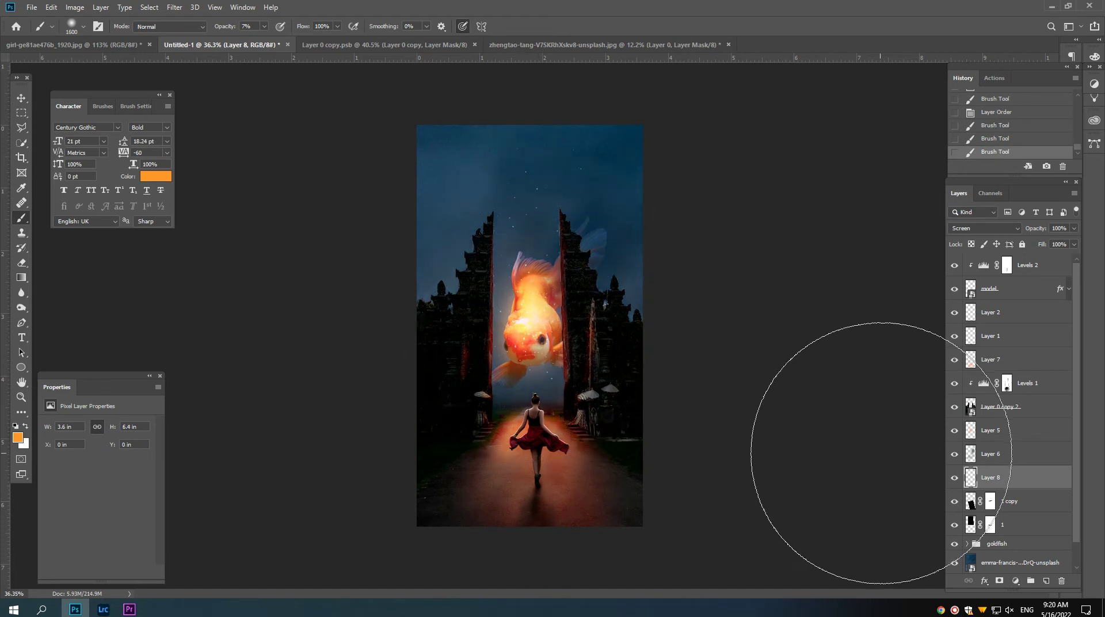
pyautogui.moveTo(993, 481); pyautogui.dragTo(990, 359)
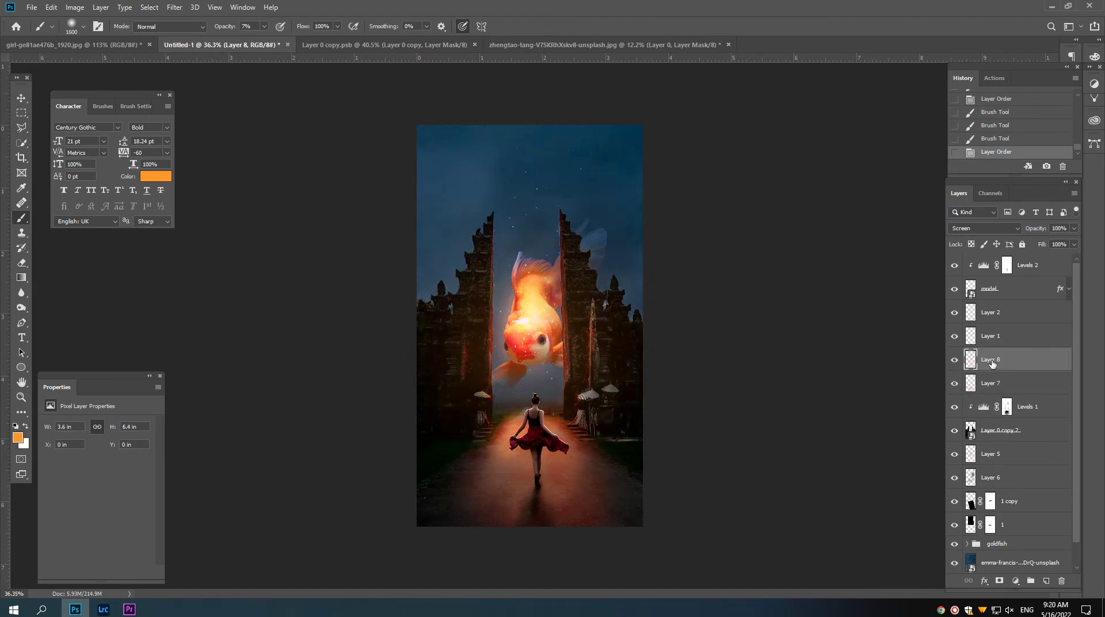
pyautogui.press(']')
pyautogui.moveTo(991, 361)
pyautogui.mouseDown()
pyautogui.moveTo(950, 314)
pyautogui.moveTo(992, 362)
pyautogui.mouseUp()
pyautogui.click(952, 312)
pyautogui.click(952, 313)
pyautogui.click(953, 336)
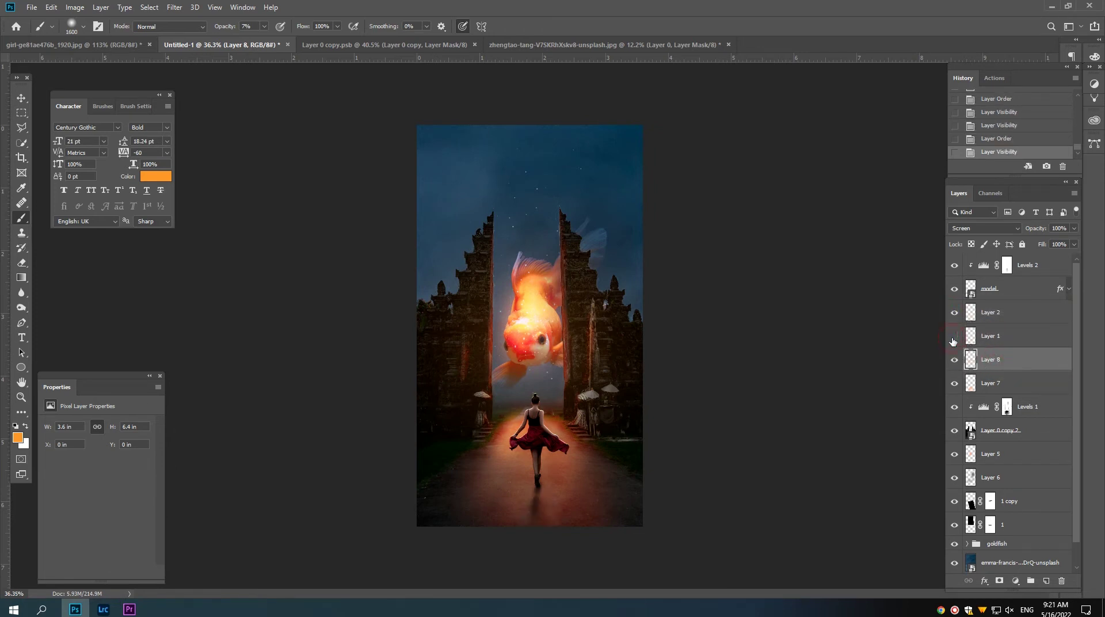
# Paint more glow around the fish and gates with a smaller brush, then set opacity to 77%.
pyautogui.press('[')
pyautogui.press('[')
pyautogui.press('[')
pyautogui.moveTo(566, 343); pyautogui.dragTo(532, 345)
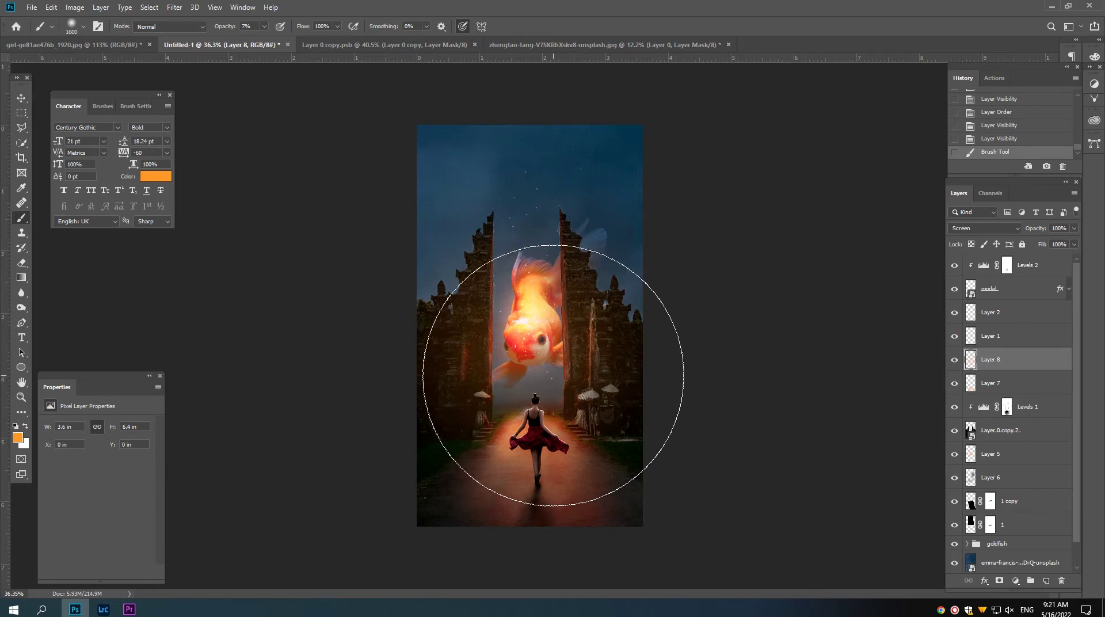
pyautogui.click(535, 338)
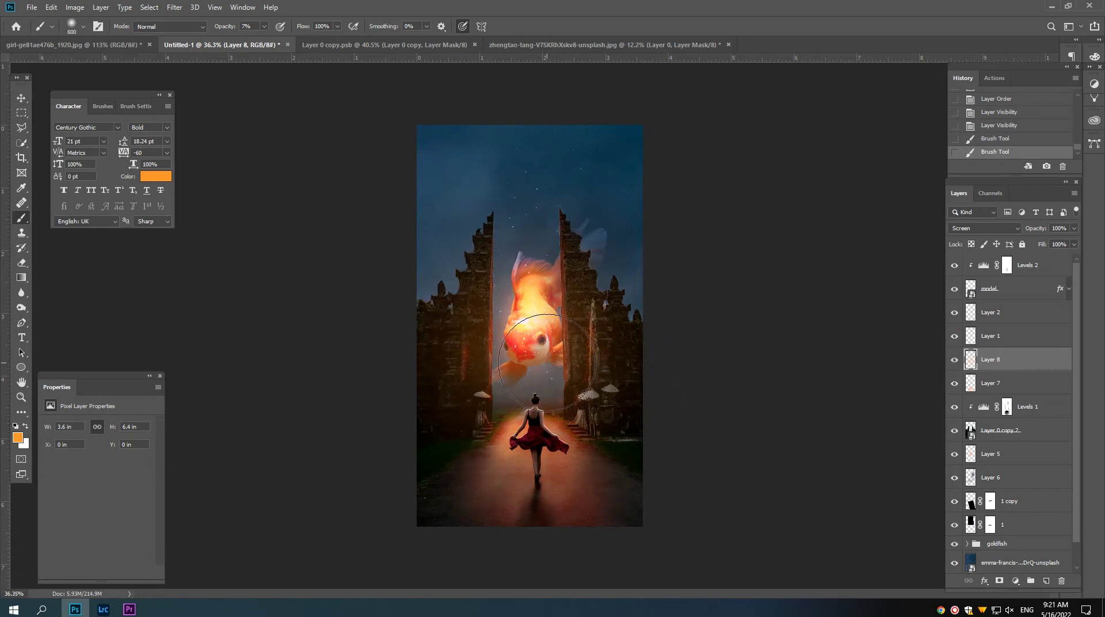
pyautogui.press('[')
pyautogui.press('[')
pyautogui.press('[')
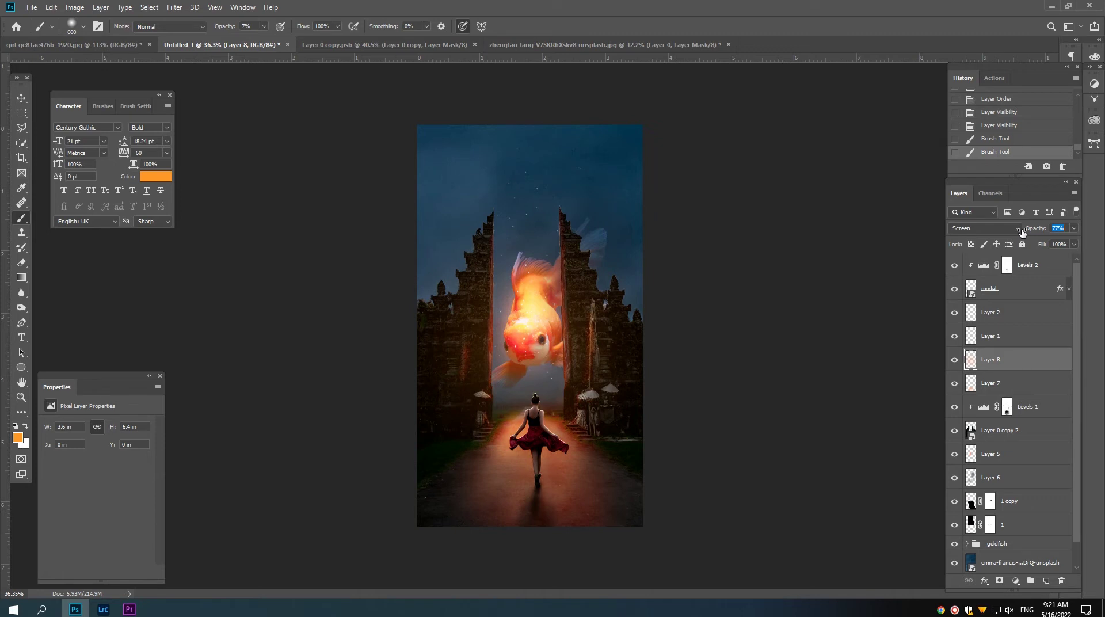
pyautogui.moveTo(1021, 232); pyautogui.dragTo(1022, 233)
# Above Levels 2, add a reversed radial Gradient Fill at 145% scale with a 59% opacity stop.
pyautogui.click(1006, 265)
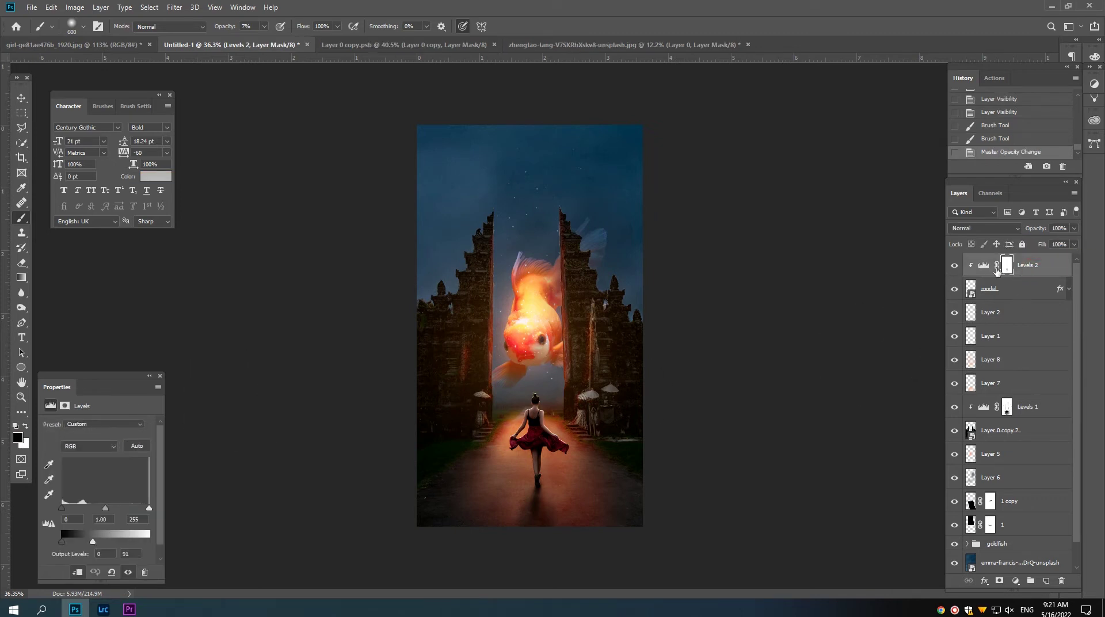
pyautogui.click(982, 292)
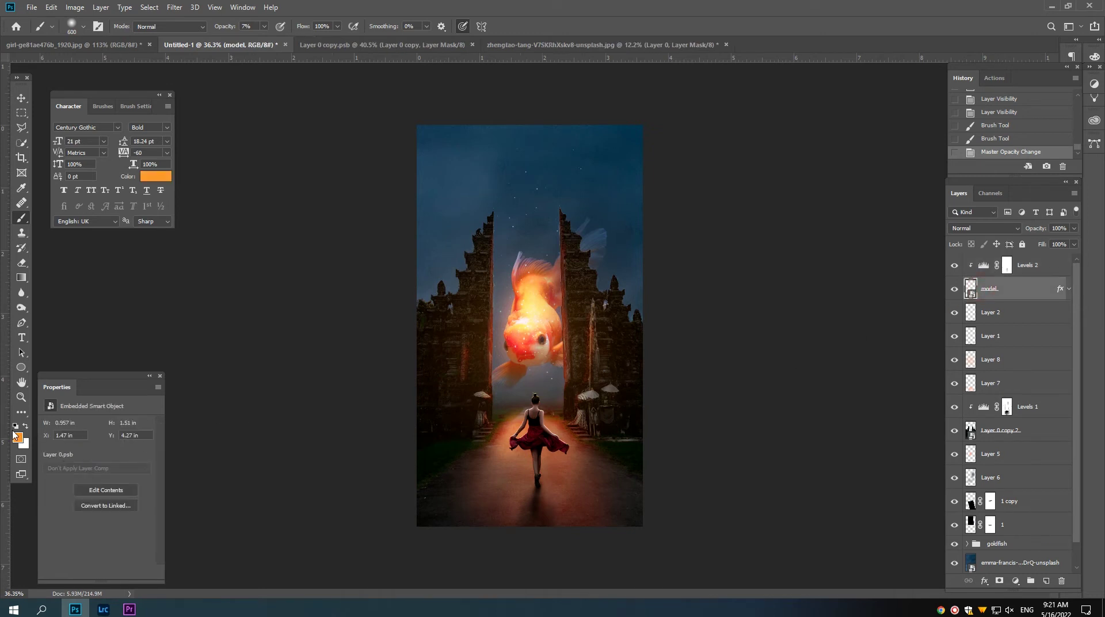
pyautogui.click(1006, 264)
pyautogui.click(1015, 580)
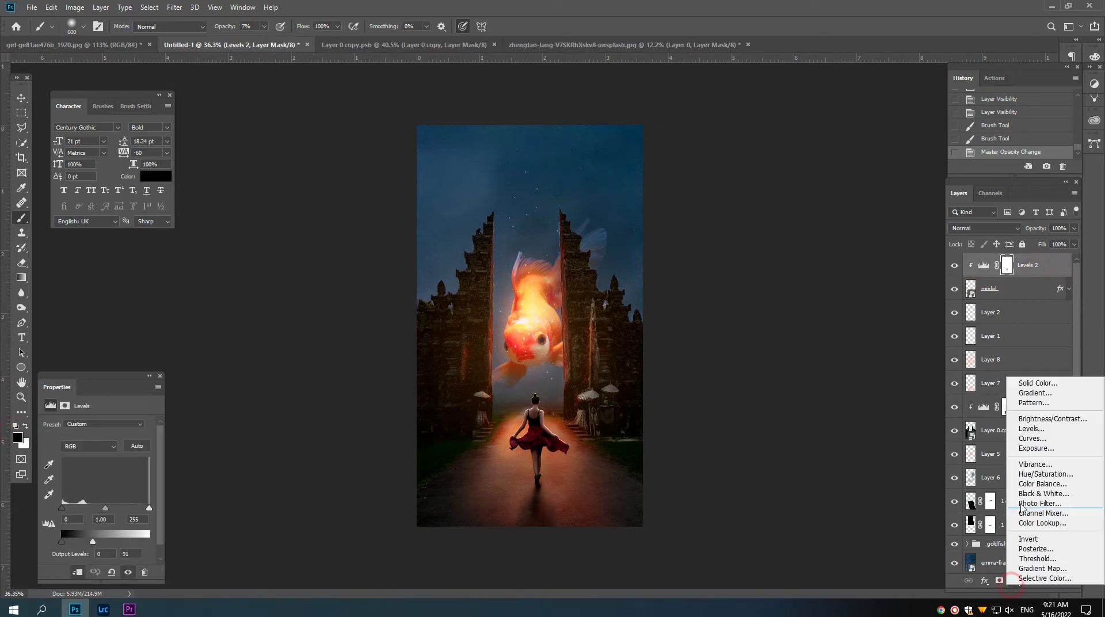
pyautogui.click(1029, 397)
pyautogui.click(788, 206)
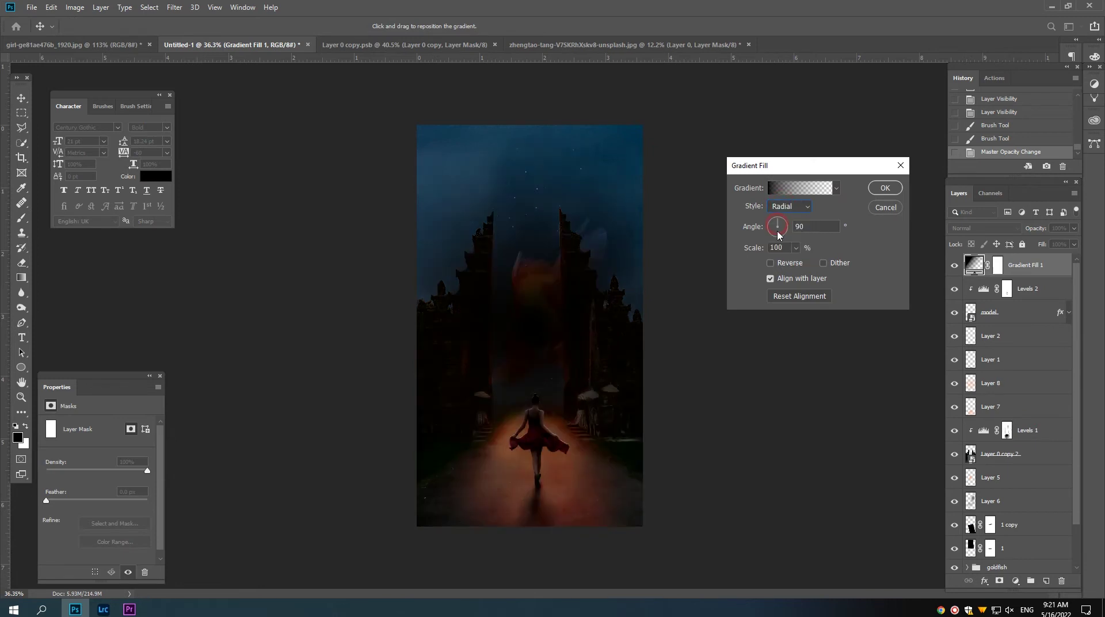
pyautogui.click(770, 263)
pyautogui.moveTo(751, 248); pyautogui.dragTo(771, 258)
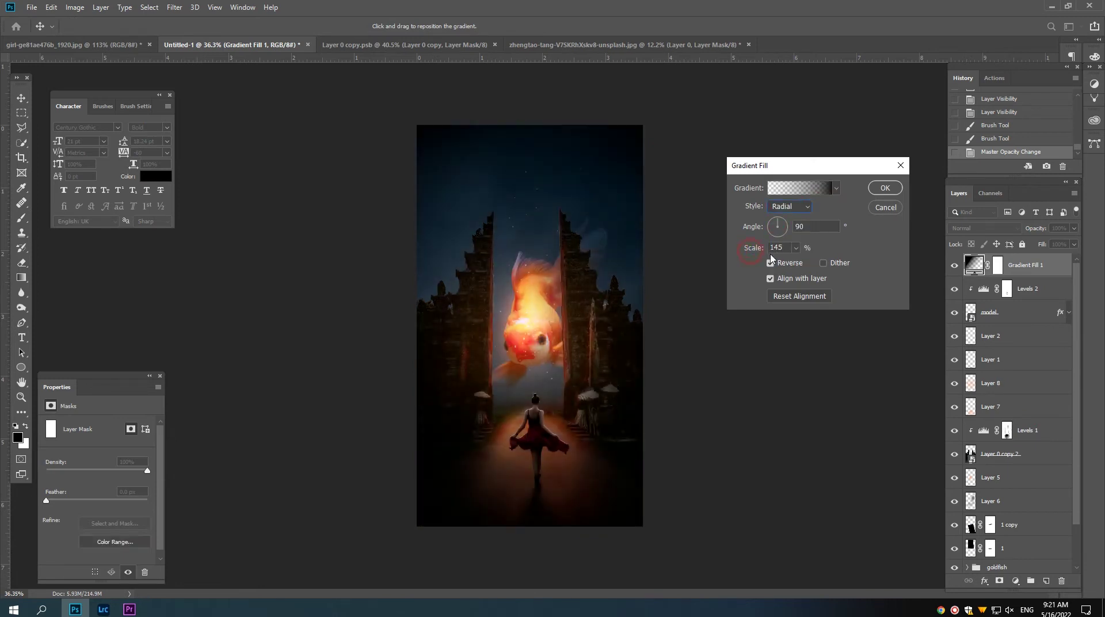
pyautogui.click(799, 188)
pyautogui.click(836, 290)
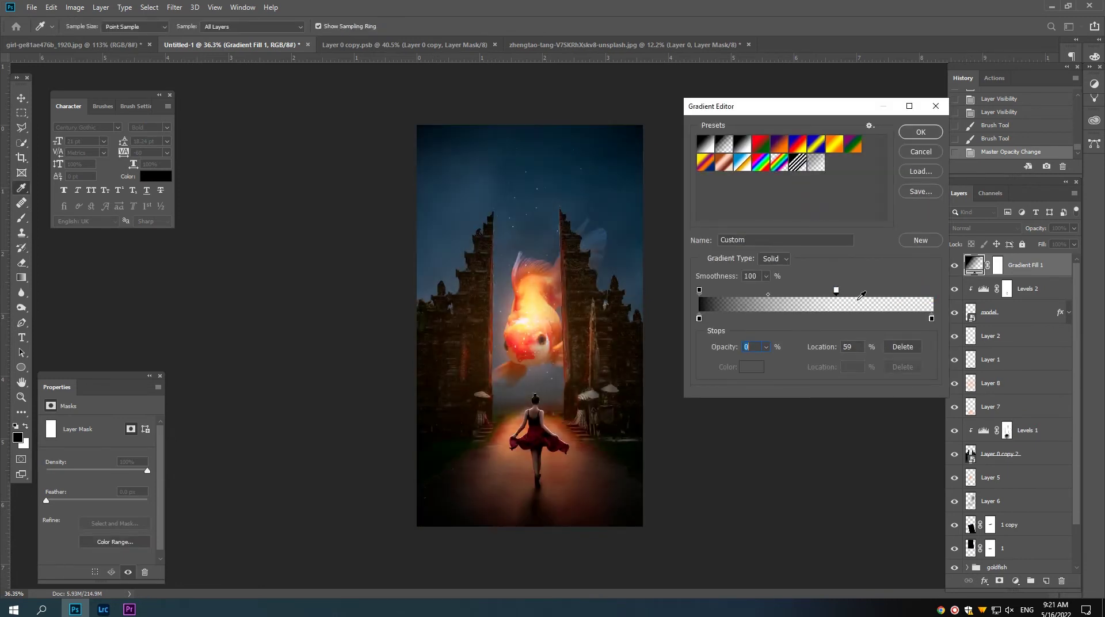
pyautogui.click(920, 131)
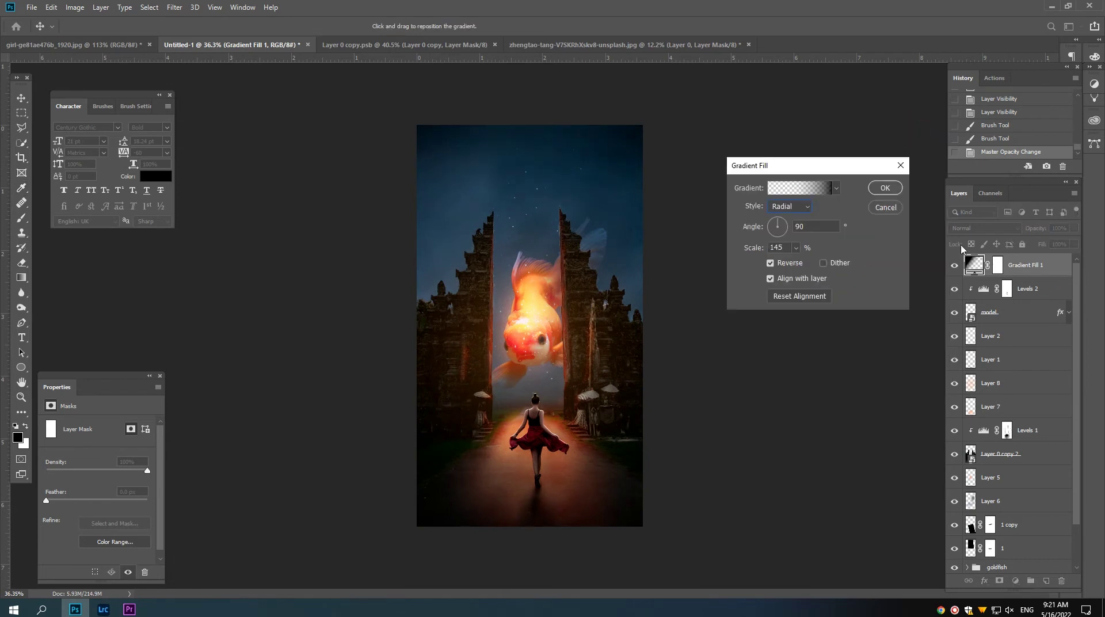
pyautogui.click(889, 185)
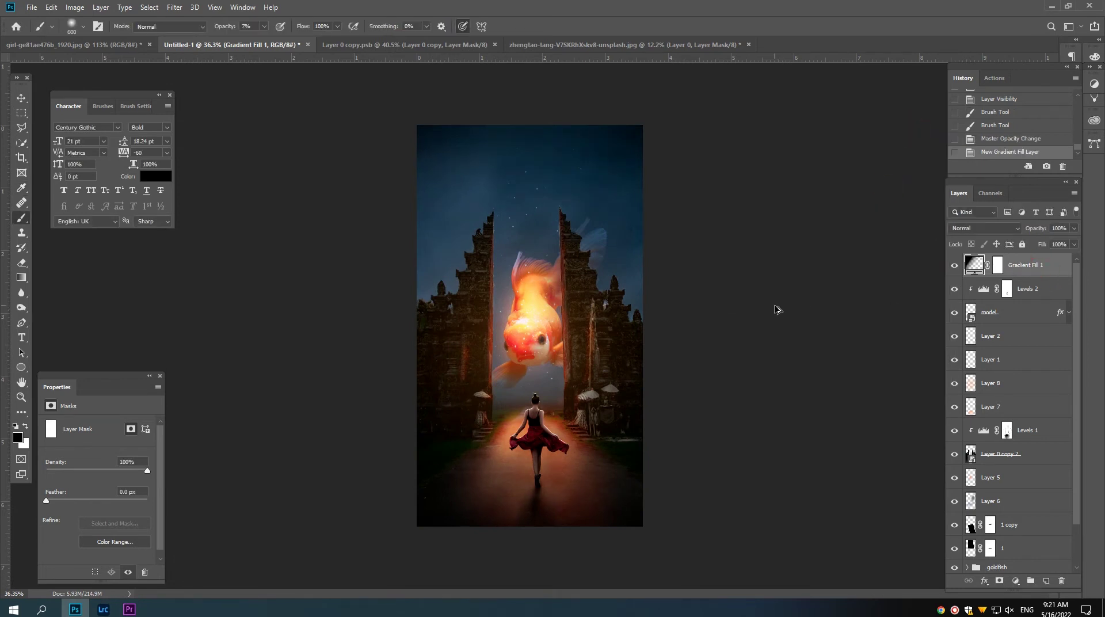
# Stamp all visible layers into a new layer and convert it to a Smart Object.
pyautogui.hotkey('ctrl', 'shift', 'alt', 'e')
pyautogui.rightClick(1029, 264)
pyautogui.click(938, 266)
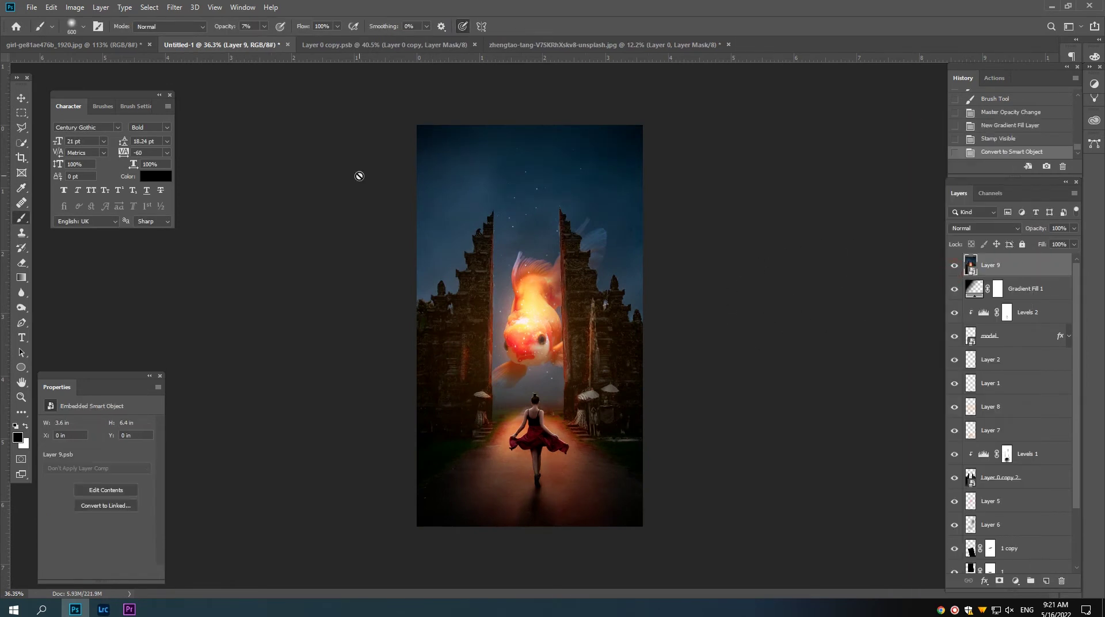
pyautogui.click(175, 7)
pyautogui.press('Escape')
pyautogui.hotkey('ctrl', 'shift', 'a')
# In Camera Raw, adjust highlights, shadows, texture, temperature, saturation, blacks and light luminance noise reduction.
pyautogui.moveTo(848, 311)
pyautogui.mouseDown()
pyautogui.moveTo(819, 311)
pyautogui.moveTo(880, 329)
pyautogui.moveTo(832, 346)
pyautogui.mouseUp()
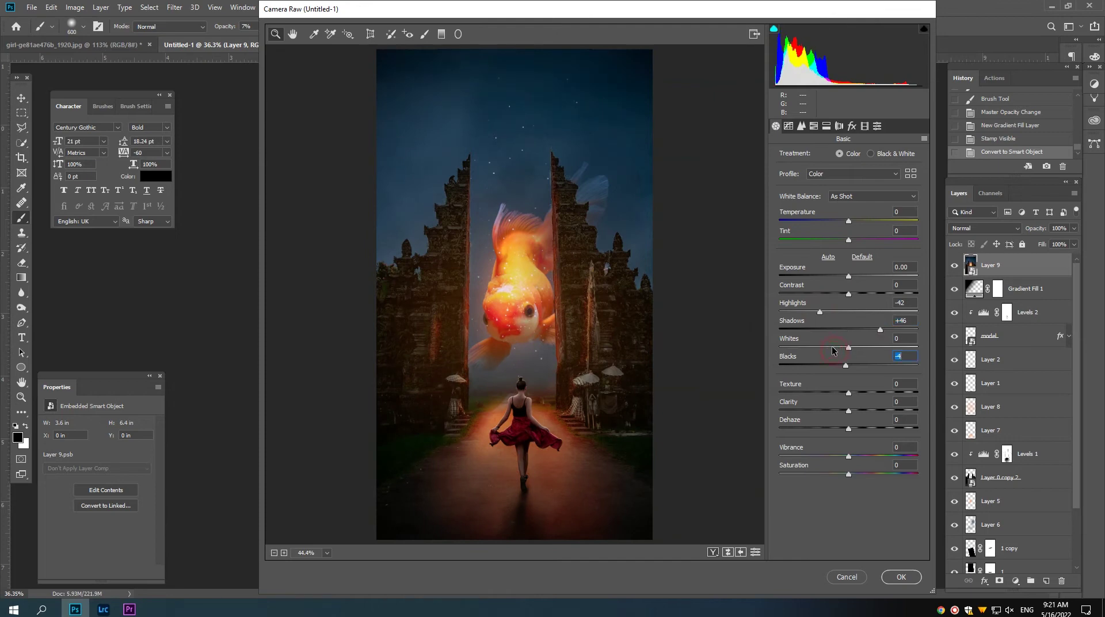
pyautogui.moveTo(866, 392); pyautogui.dragTo(881, 393)
pyautogui.moveTo(848, 221); pyautogui.dragTo(842, 222)
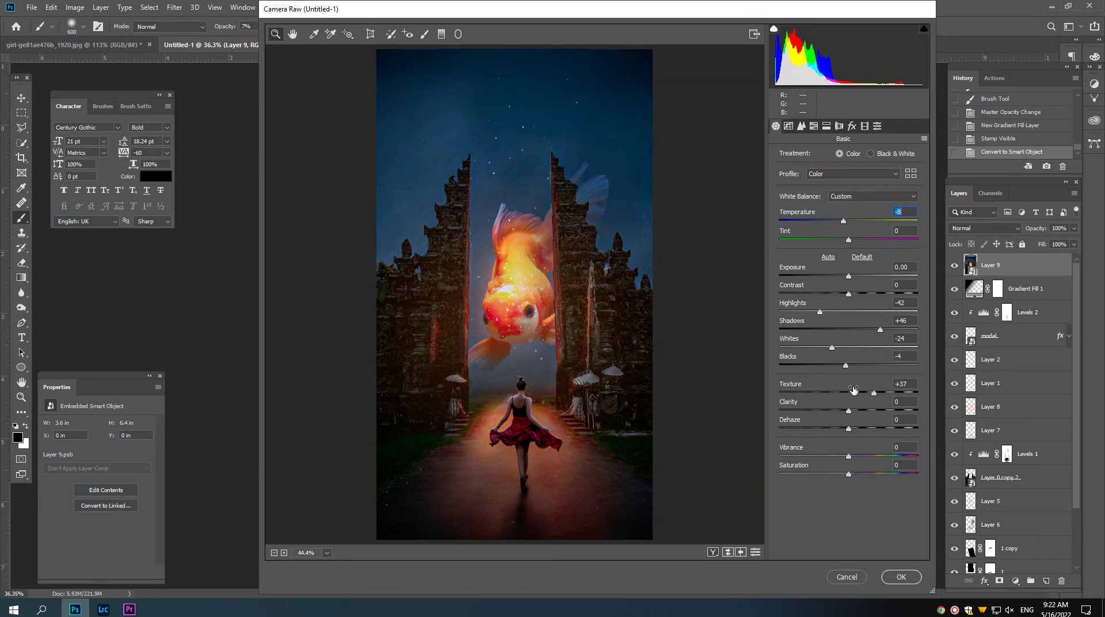
pyautogui.moveTo(846, 474); pyautogui.dragTo(827, 475)
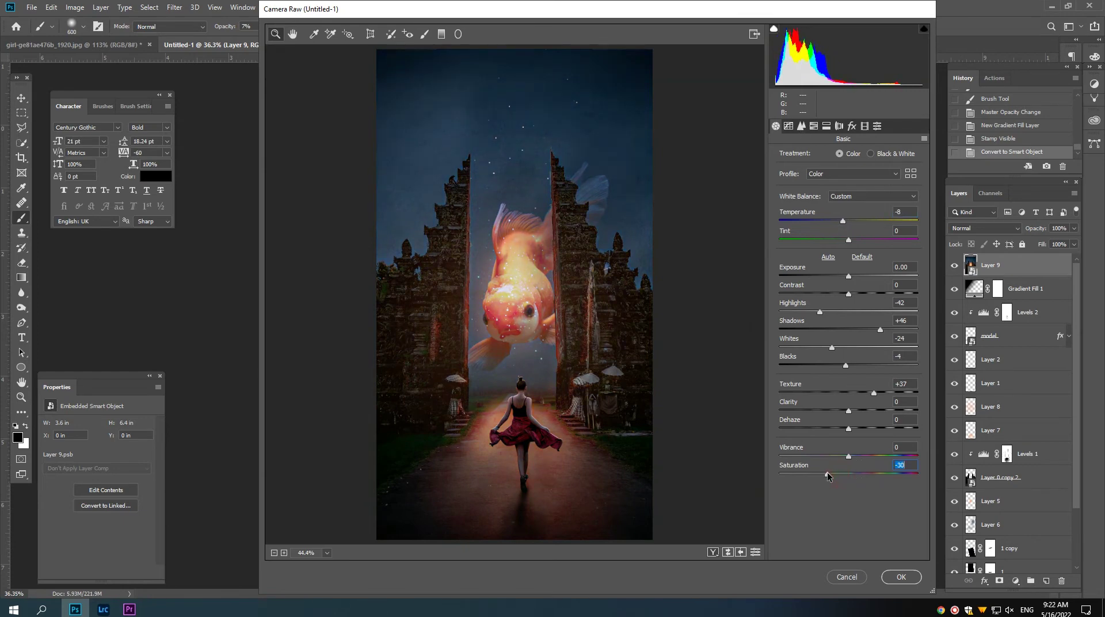
pyautogui.moveTo(845, 365); pyautogui.dragTo(828, 366)
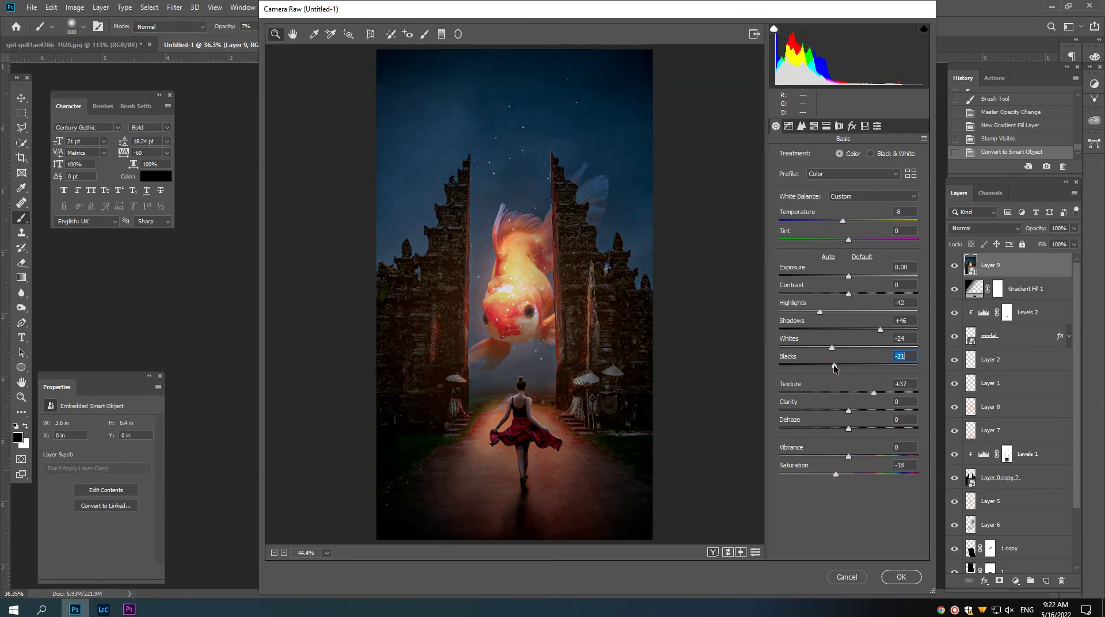
pyautogui.click(802, 126)
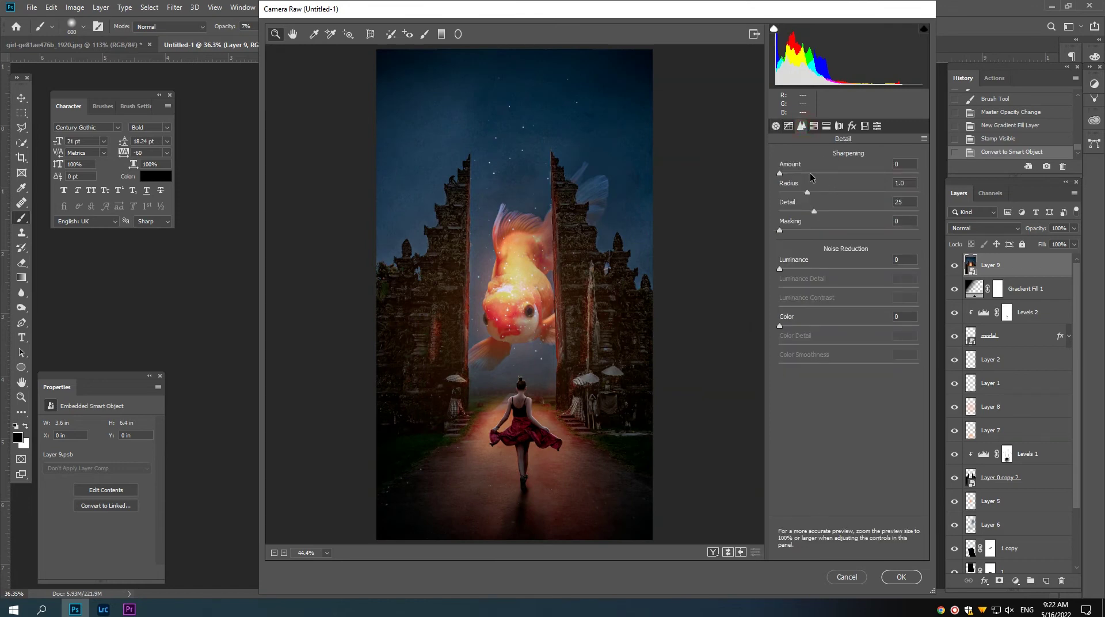
pyautogui.moveTo(780, 268); pyautogui.dragTo(790, 270)
# Shift aqua and blue hues toward teal, darken their luminance, and apply the Camera Raw filter.
pyautogui.click(832, 126)
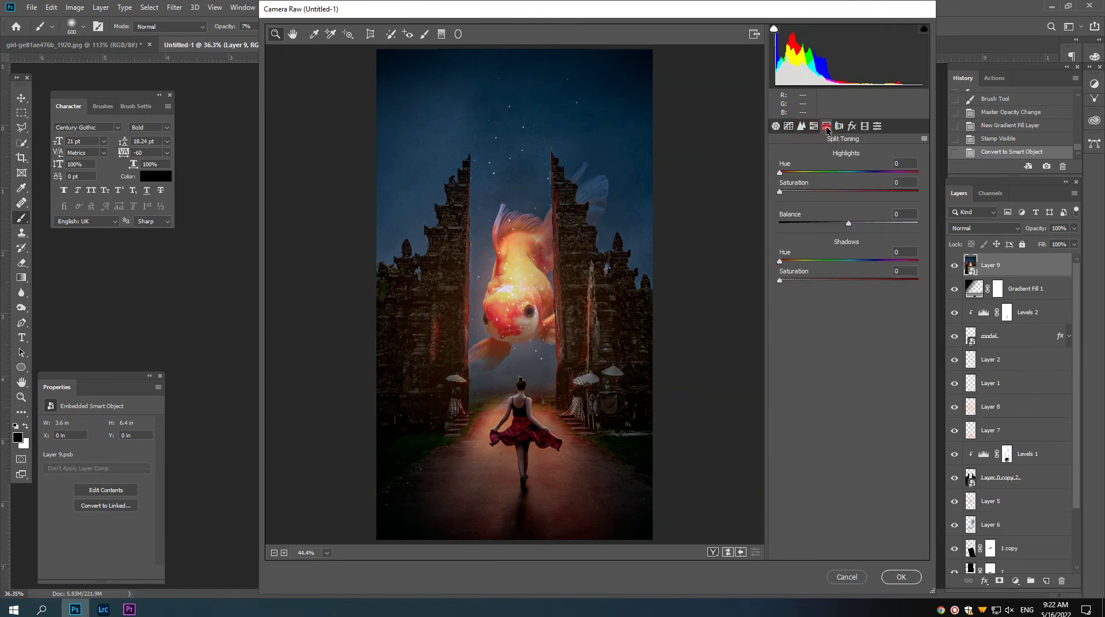
pyautogui.click(814, 126)
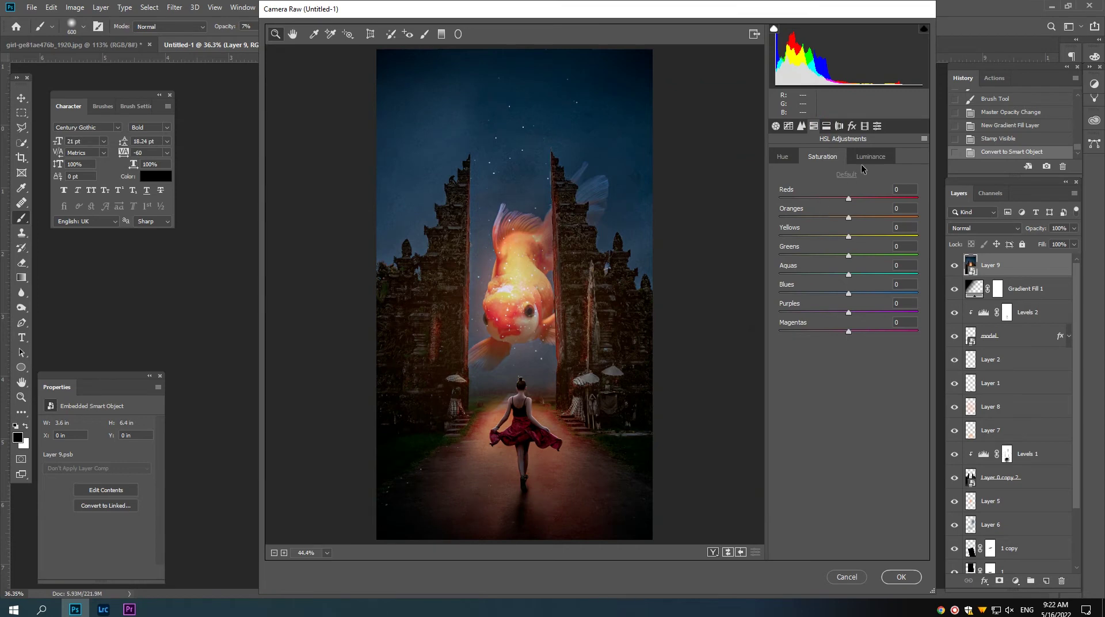
pyautogui.click(783, 161)
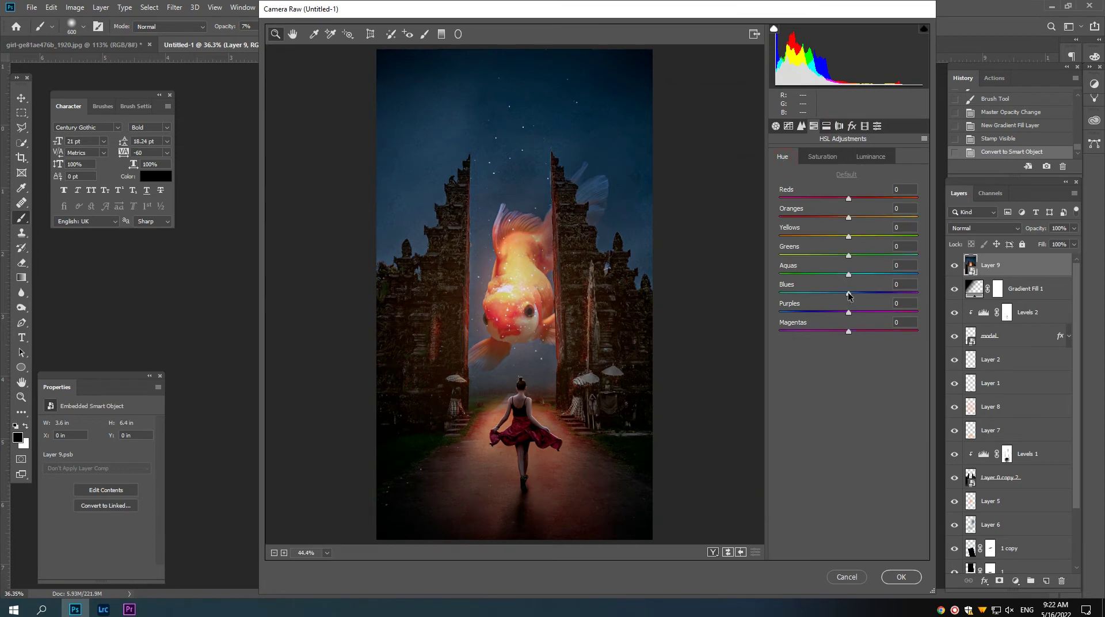
pyautogui.moveTo(812, 275)
pyautogui.mouseDown()
pyautogui.moveTo(828, 275)
pyautogui.moveTo(812, 294)
pyautogui.mouseUp()
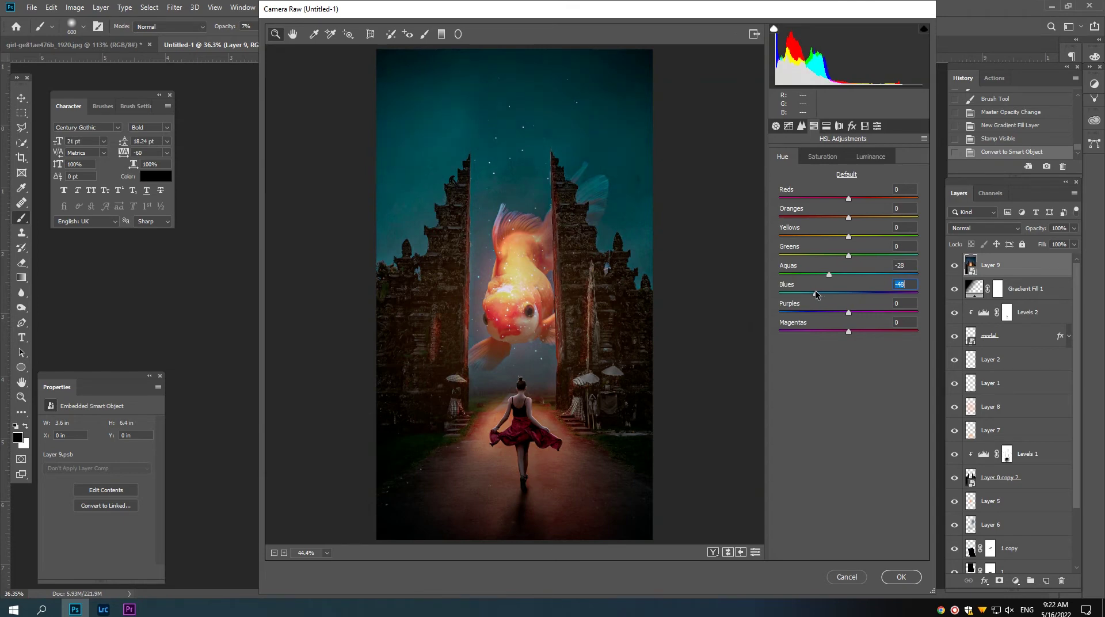
pyautogui.click(868, 157)
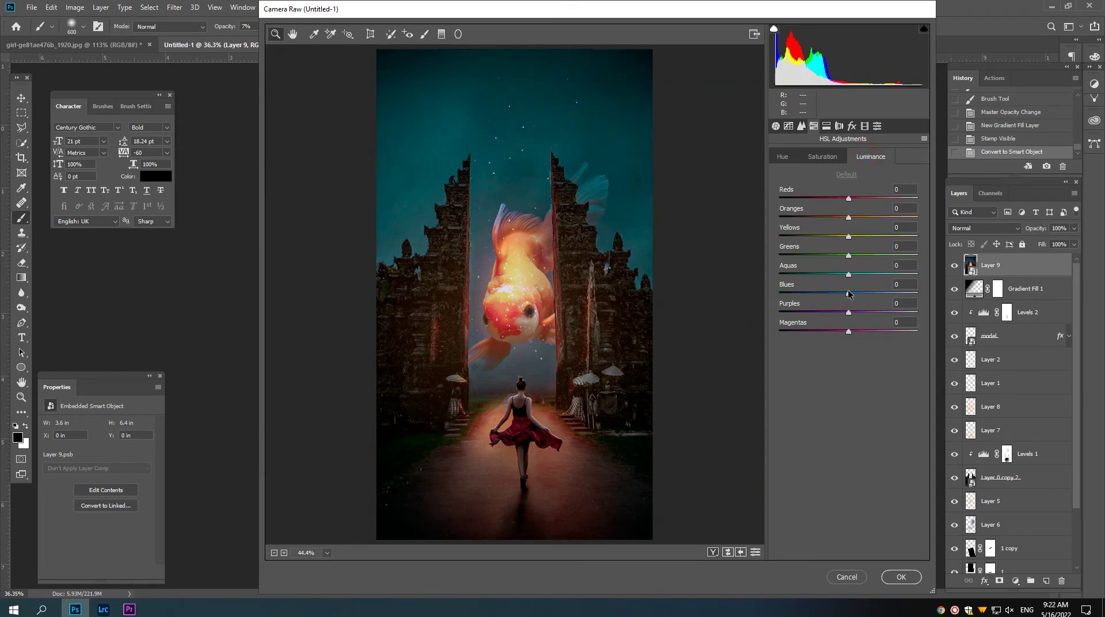
pyautogui.moveTo(825, 275); pyautogui.dragTo(814, 294)
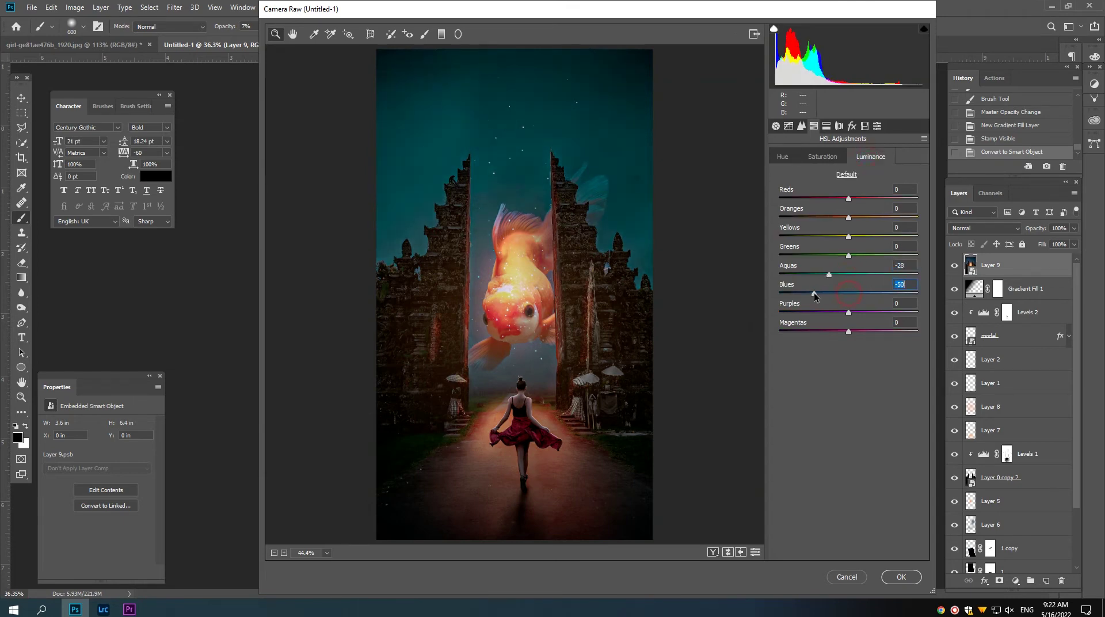
pyautogui.click(901, 576)
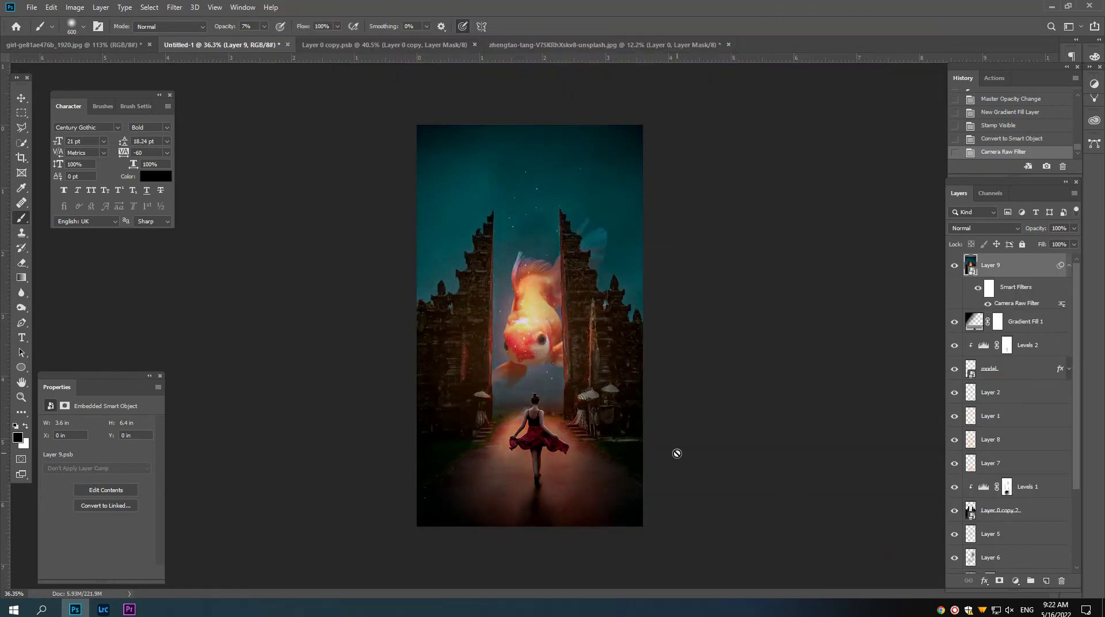
# Zoom in on the finished teal-graded composite.
pyautogui.moveTo(563, 428); pyautogui.dragTo(555, 373)
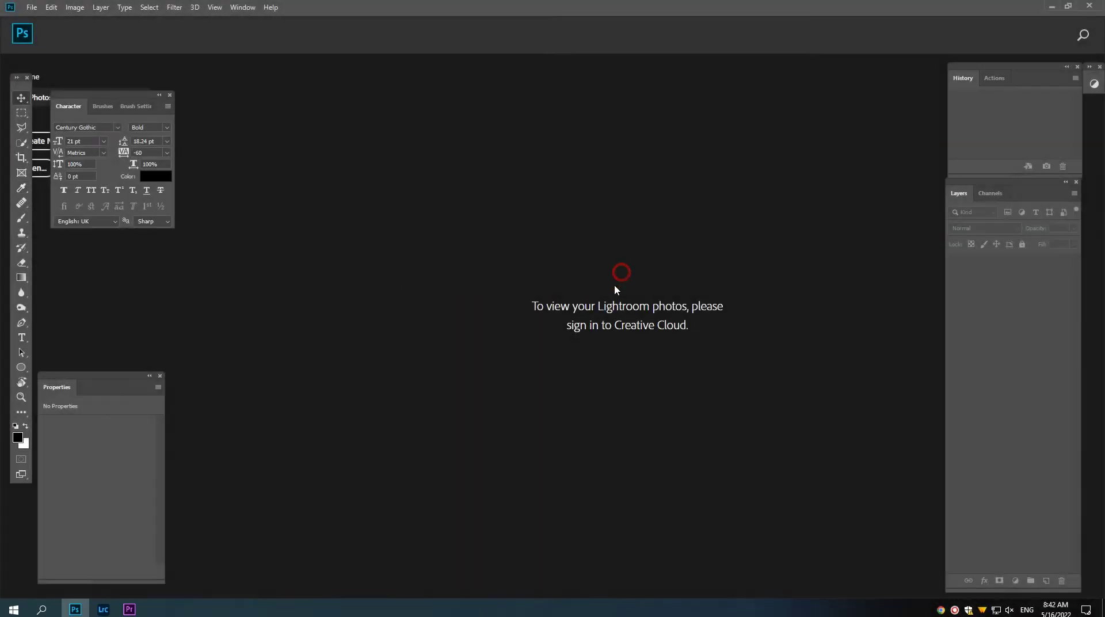
# Fit the woman-and-gates photo on screen and unlock the background into Layer 0.
pyautogui.hotkey('ctrl', '0')
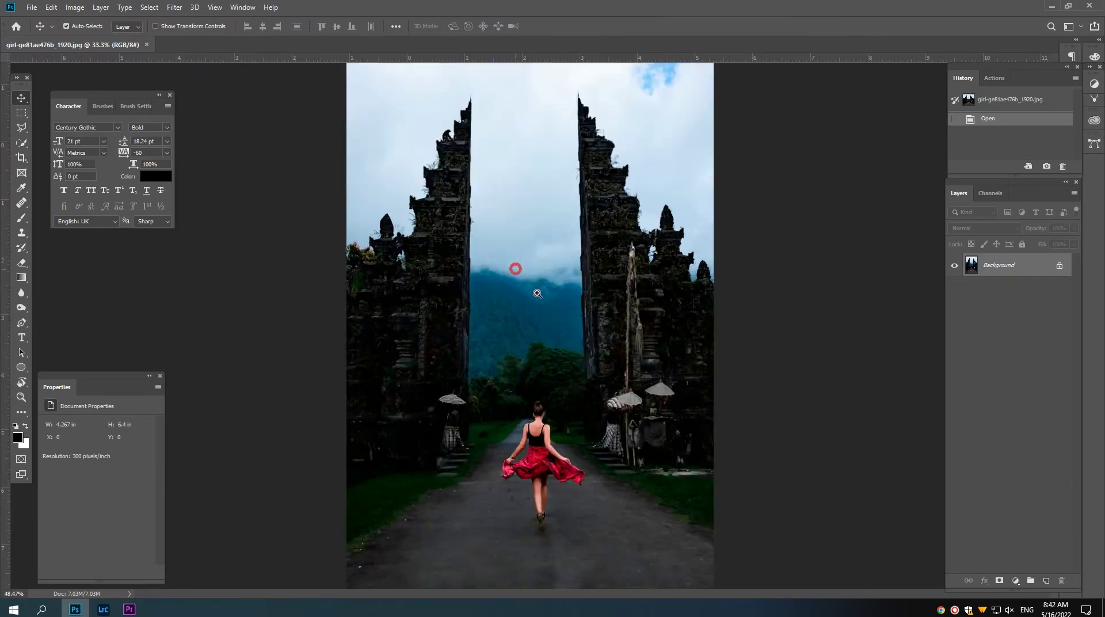
pyautogui.keyDown('ctrl'); pyautogui.click(540, 294); pyautogui.keyUp('ctrl')
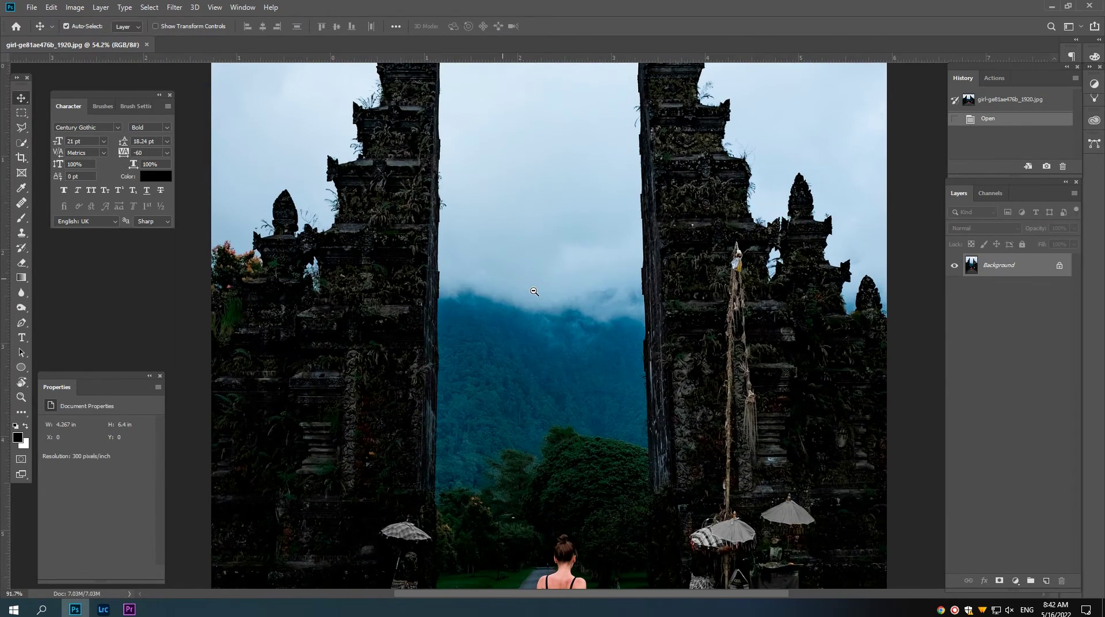
pyautogui.keyDown('alt'); pyautogui.click(533, 292); pyautogui.keyUp('alt')
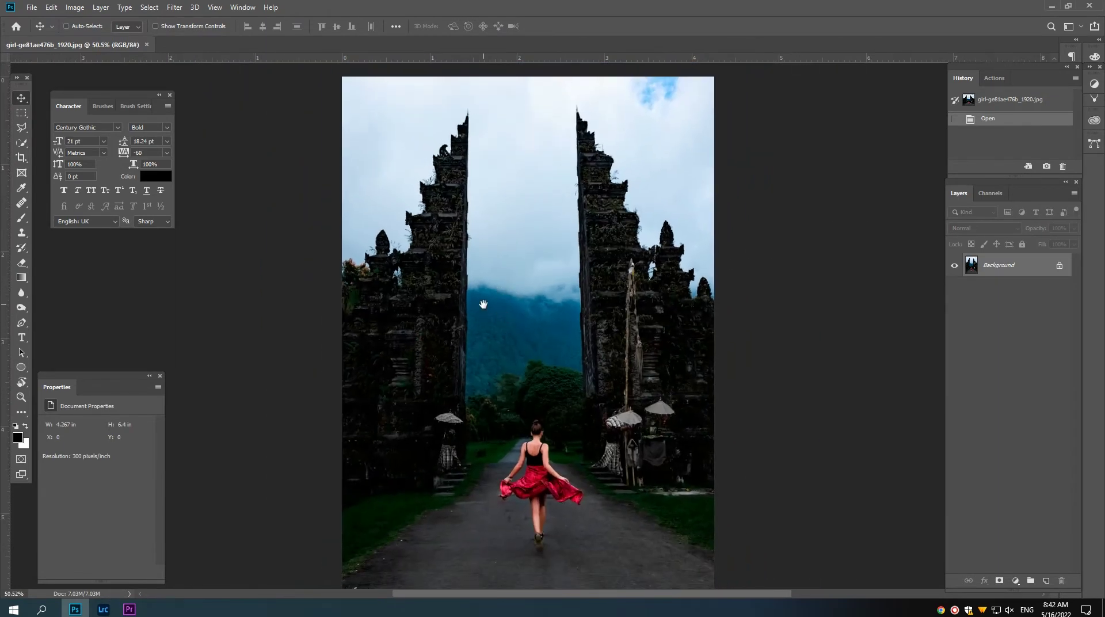
pyautogui.click(1058, 266)
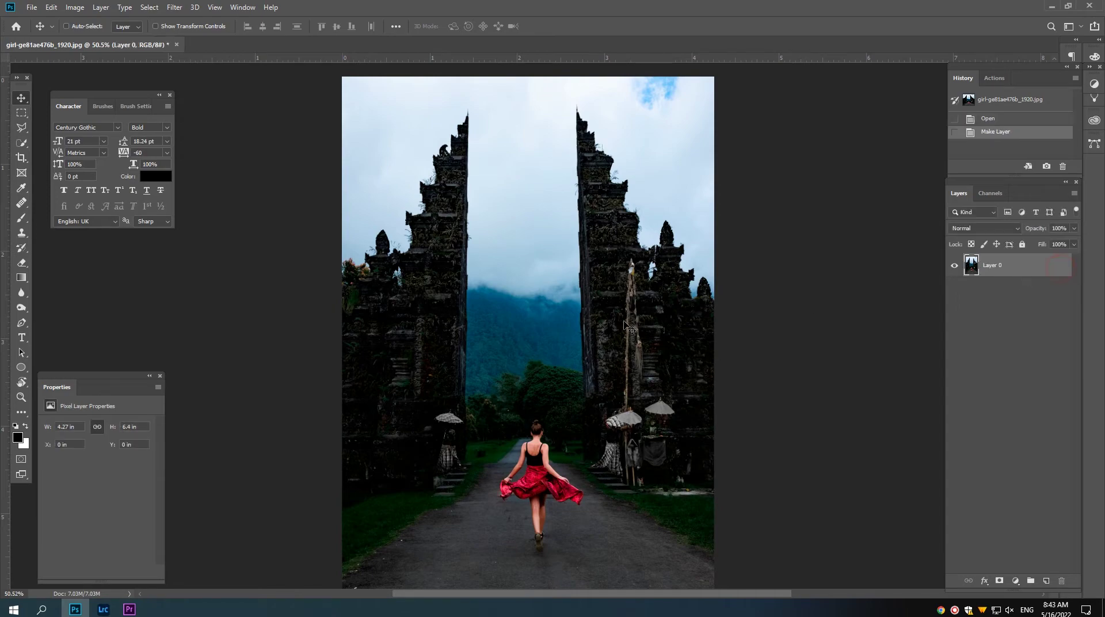
pyautogui.keyDown('ctrl'); pyautogui.click(396, 311); pyautogui.keyUp('ctrl')
pyautogui.keyDown('ctrl'); pyautogui.click(391, 314); pyautogui.keyUp('ctrl')
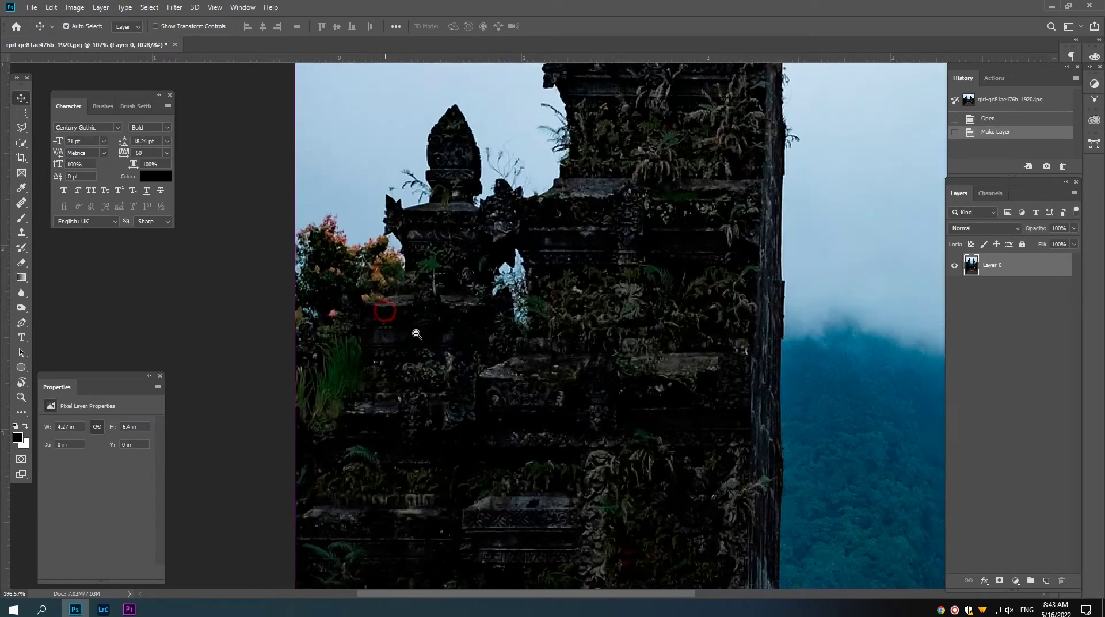
# Duplicate Layer 0 to create Layer 0 copy.
pyautogui.keyDown('alt'); pyautogui.scroll(1, 409, 335); pyautogui.keyUp('alt')
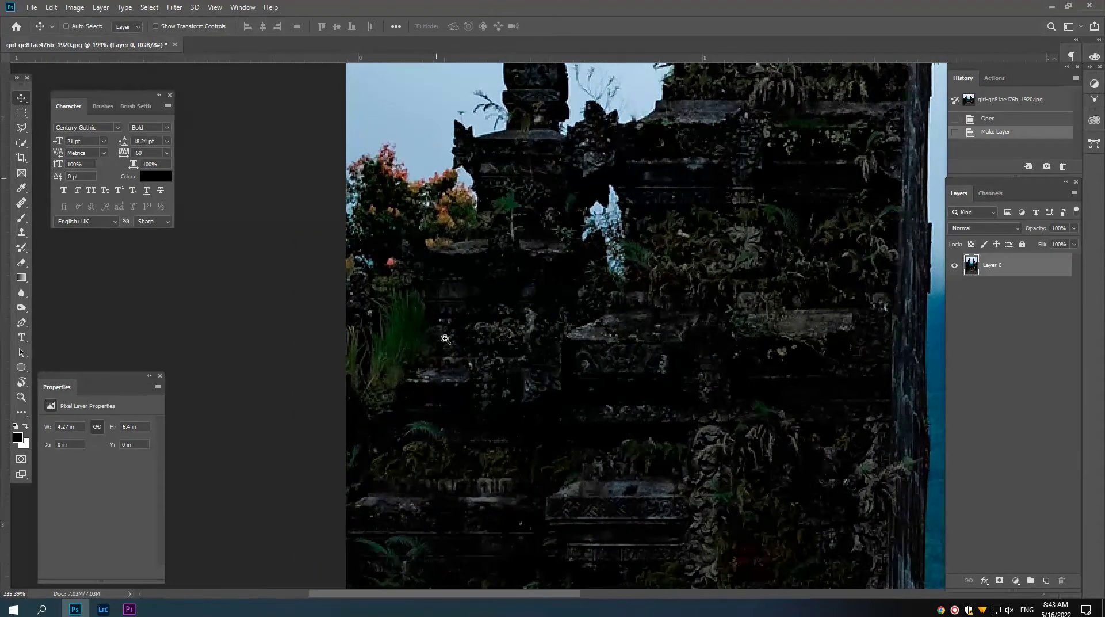
pyautogui.keyDown('alt'); pyautogui.scroll(-2, 444, 338); pyautogui.keyUp('alt')
pyautogui.keyDown('alt'); pyautogui.scroll(-2, 460, 351); pyautogui.keyUp('alt')
pyautogui.keyDown('alt'); pyautogui.scroll(-1, 491, 372); pyautogui.keyUp('alt')
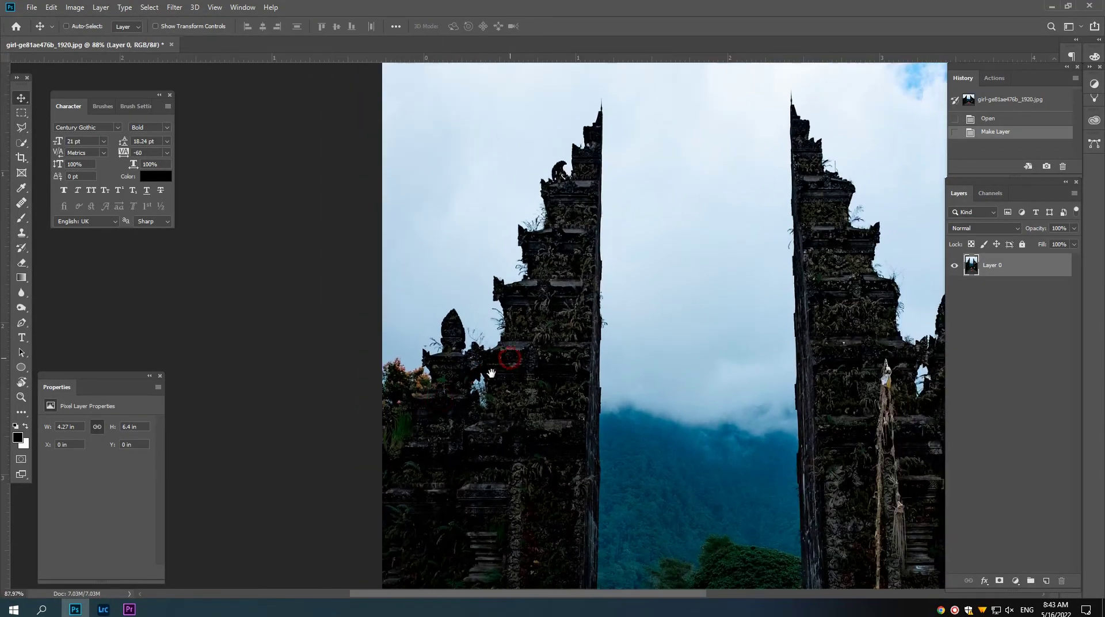
pyautogui.keyDown('alt'); pyautogui.scroll(-2, 490, 373); pyautogui.keyUp('alt')
pyautogui.keyDown('alt'); pyautogui.scroll(-1, 518, 386); pyautogui.keyUp('alt')
pyautogui.keyDown('alt'); pyautogui.scroll(-1, 541, 397); pyautogui.keyUp('alt')
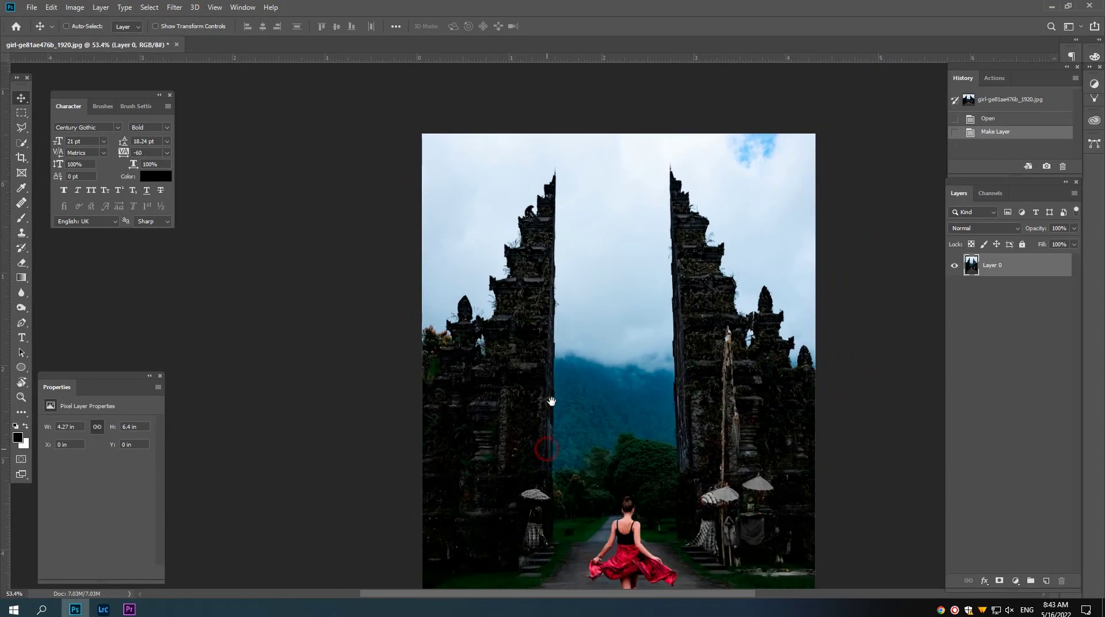
pyautogui.keyDown('alt'); pyautogui.scroll(-1, 610, 408); pyautogui.keyUp('alt')
pyautogui.keyDown('alt'); pyautogui.scroll(-1, 587, 402); pyautogui.keyUp('alt')
pyautogui.keyDown('alt'); pyautogui.scroll(-1, 581, 406); pyautogui.keyUp('alt')
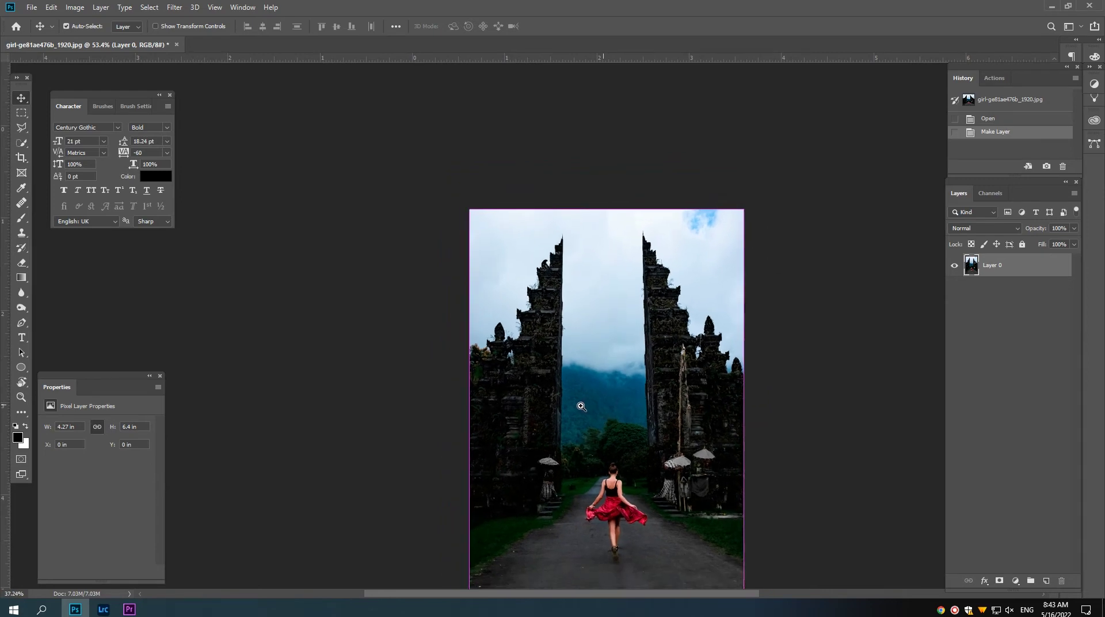
pyautogui.keyDown('alt'); pyautogui.scroll(-1, 581, 406); pyautogui.keyUp('alt')
pyautogui.moveTo(982, 270); pyautogui.dragTo(1046, 580)
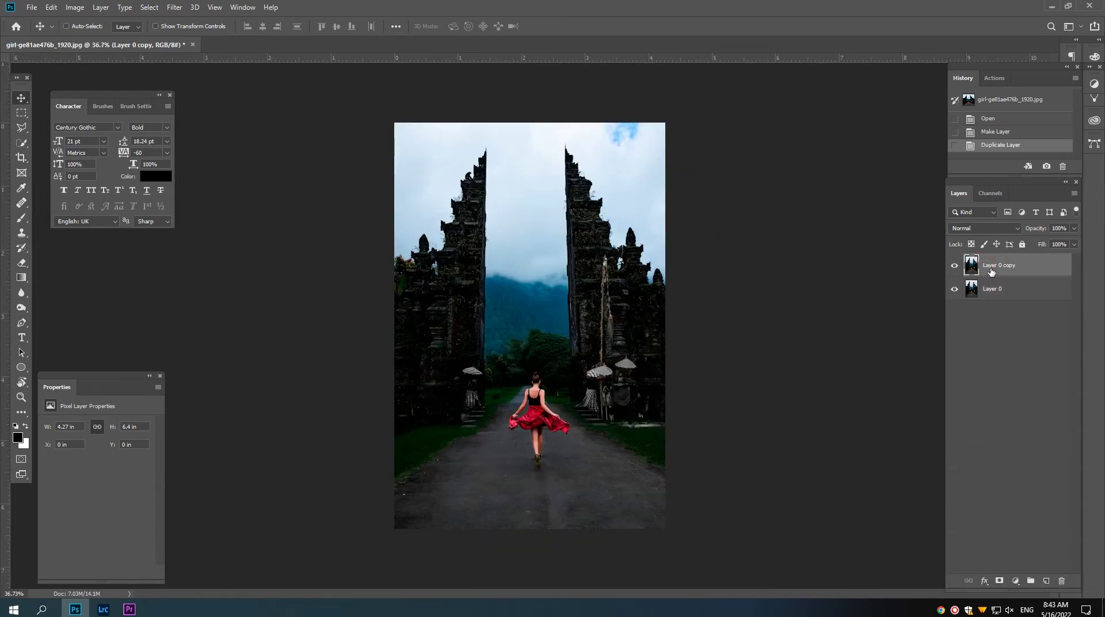
# Add a Levels 1 adjustment set to 49, 0.79, 181, making the gates black and sky white.
pyautogui.click(1016, 581)
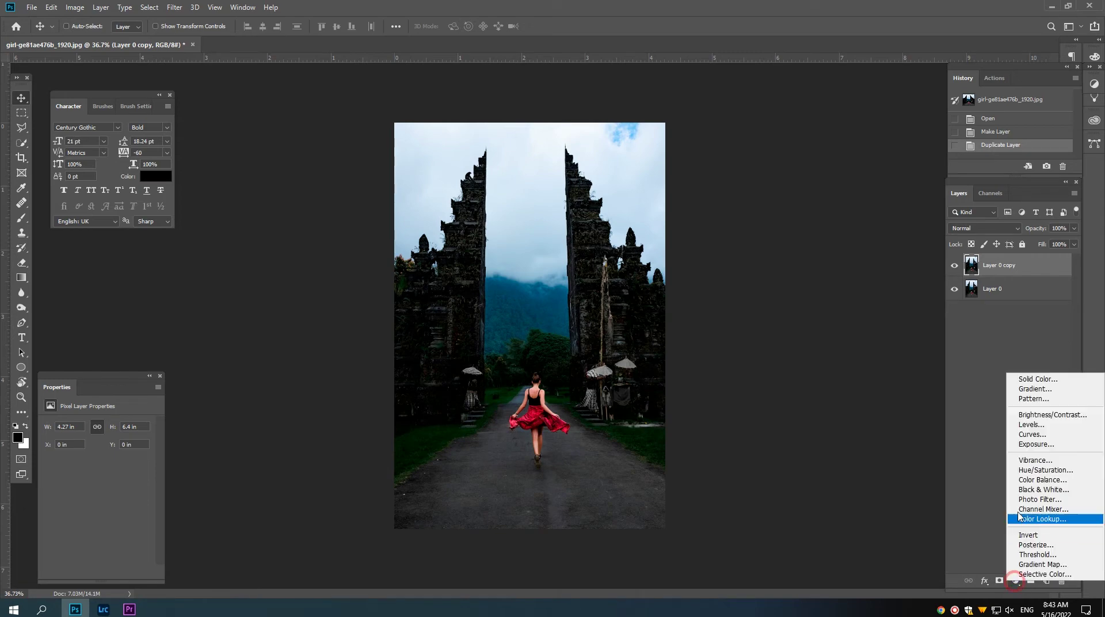
pyautogui.click(1035, 430)
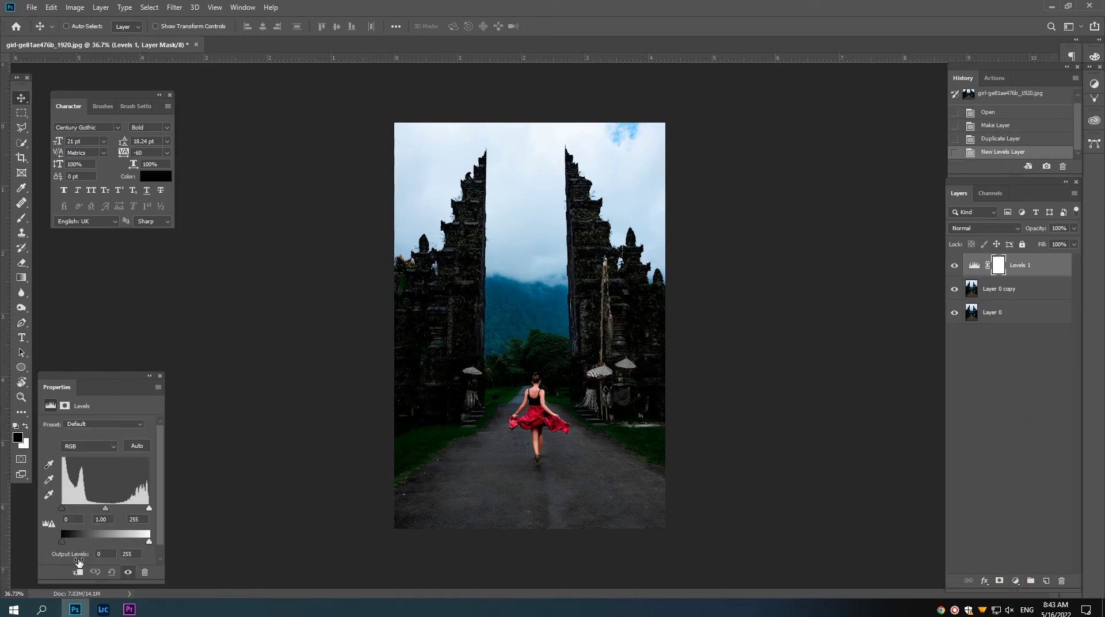
pyautogui.moveTo(62, 509); pyautogui.dragTo(78, 509)
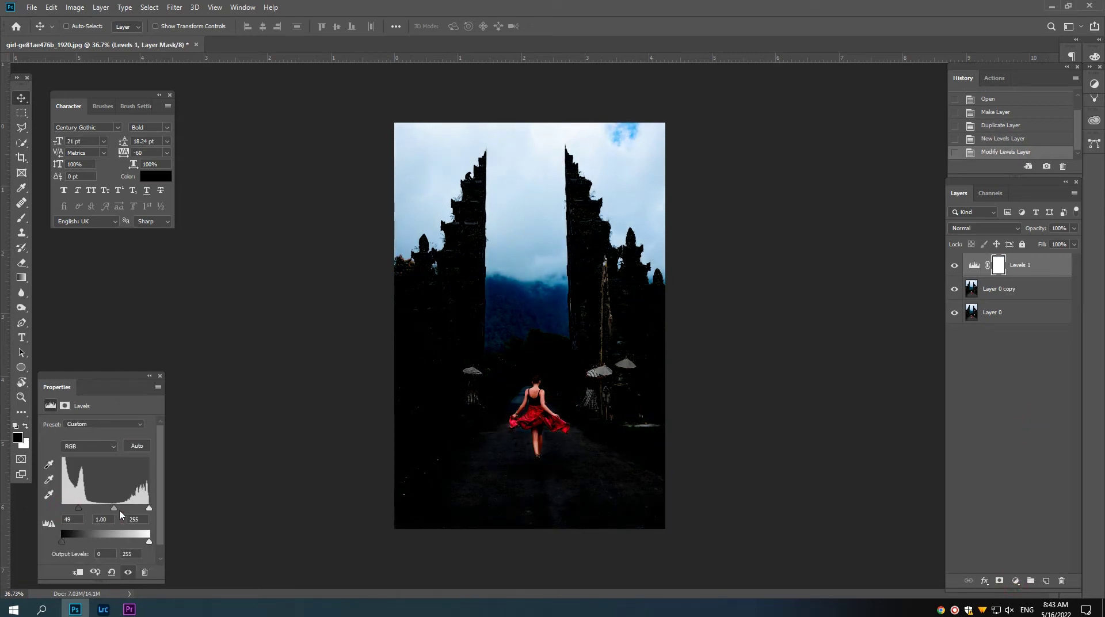
pyautogui.moveTo(149, 509)
pyautogui.mouseDown()
pyautogui.moveTo(102, 509)
pyautogui.moveTo(124, 508)
pyautogui.mouseUp()
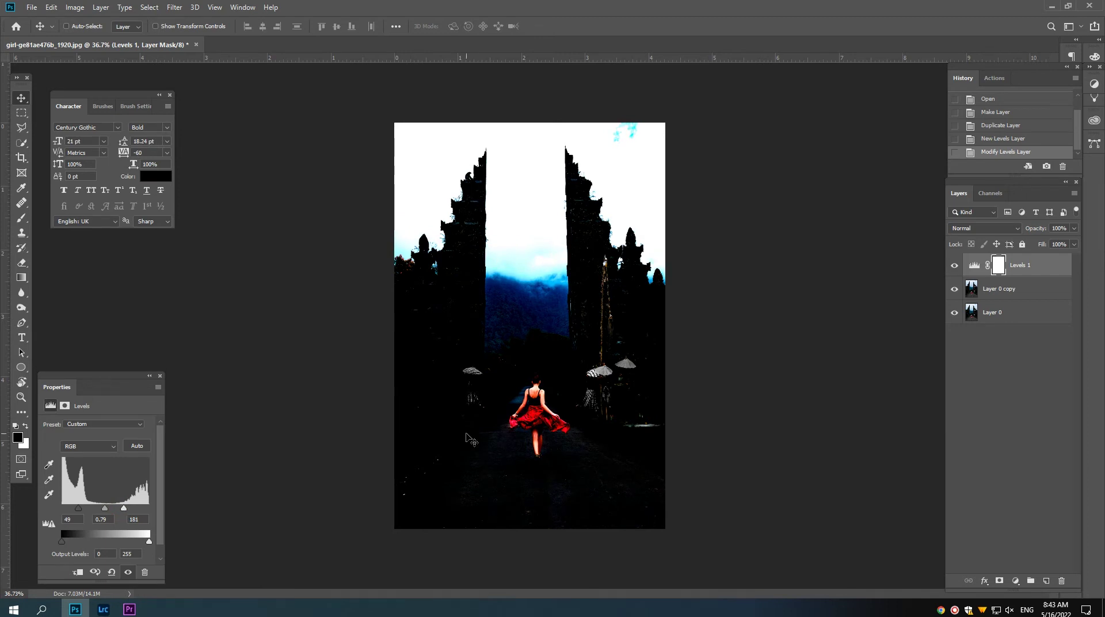
pyautogui.moveTo(501, 222)
pyautogui.mouseDown()
pyautogui.moveTo(524, 285)
pyautogui.moveTo(325, 115)
pyautogui.mouseUp()
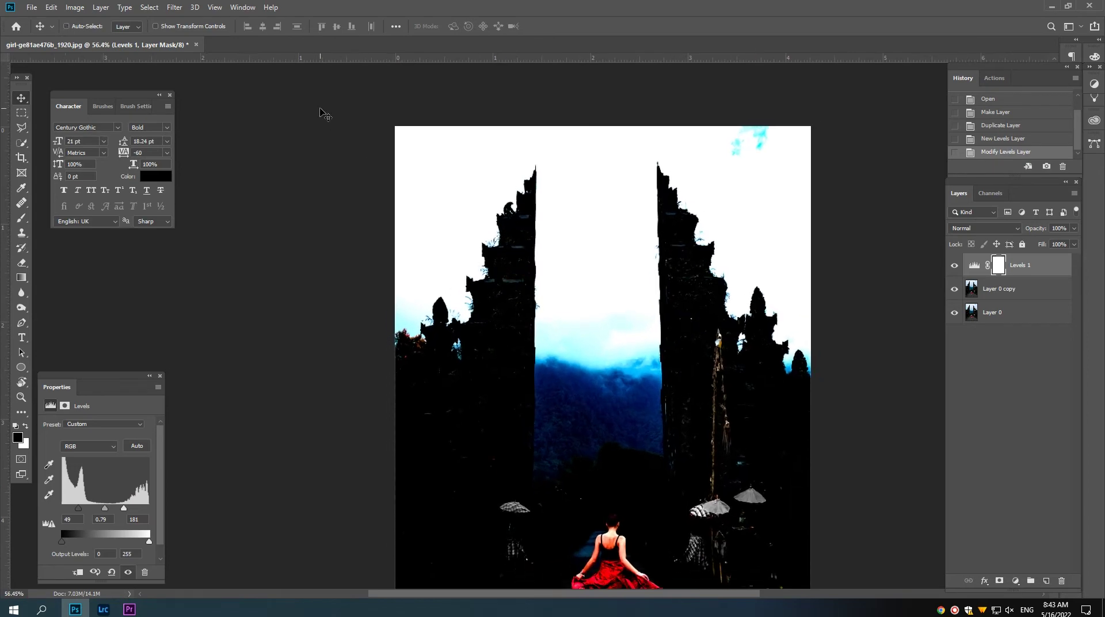
# Select the sky with Color Range at Fuzziness 153.
pyautogui.click(168, 120)
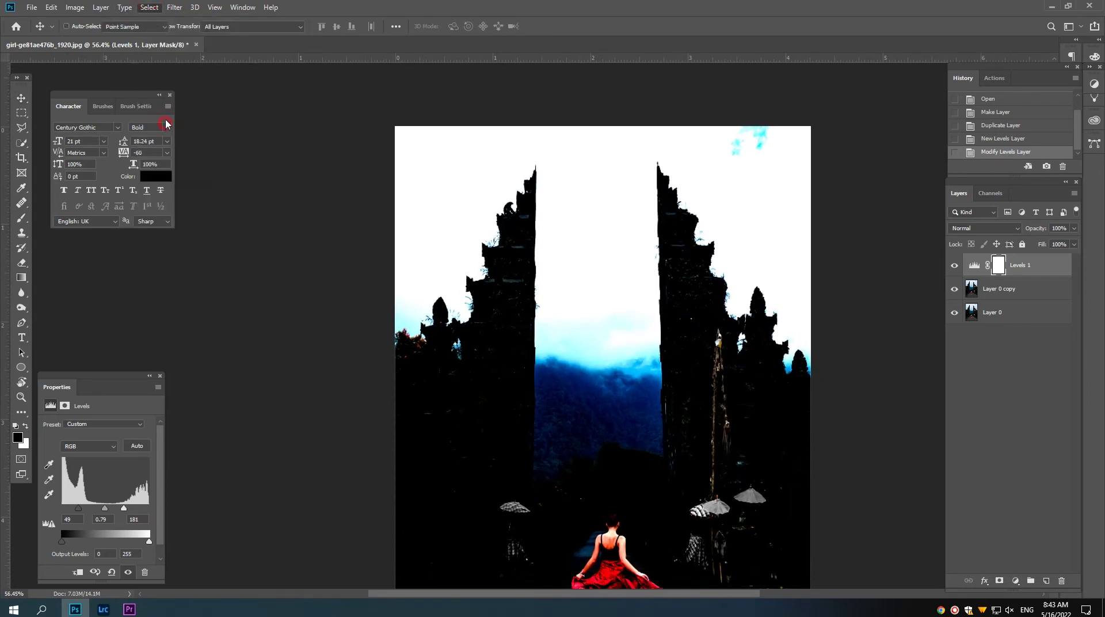
pyautogui.click(592, 231)
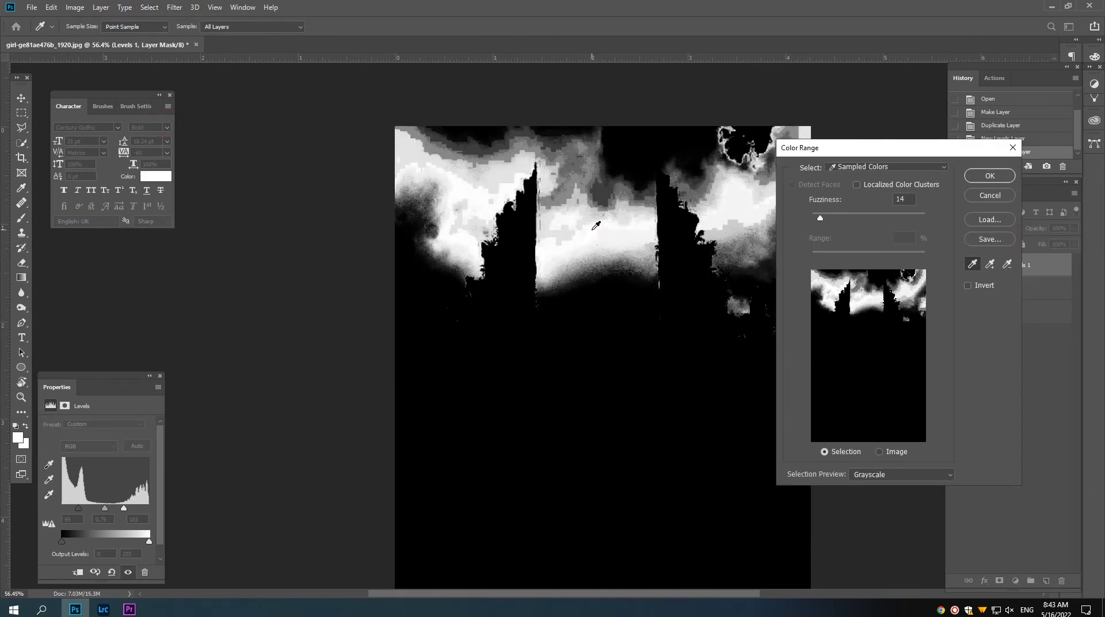
pyautogui.moveTo(820, 218); pyautogui.dragTo(903, 227)
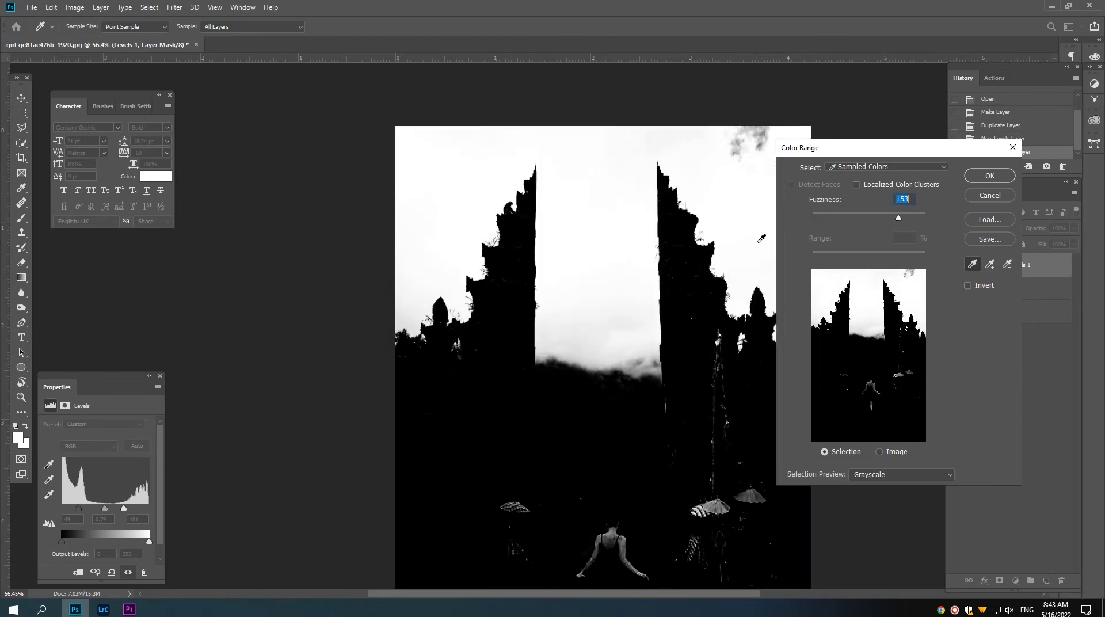
pyautogui.click(989, 176)
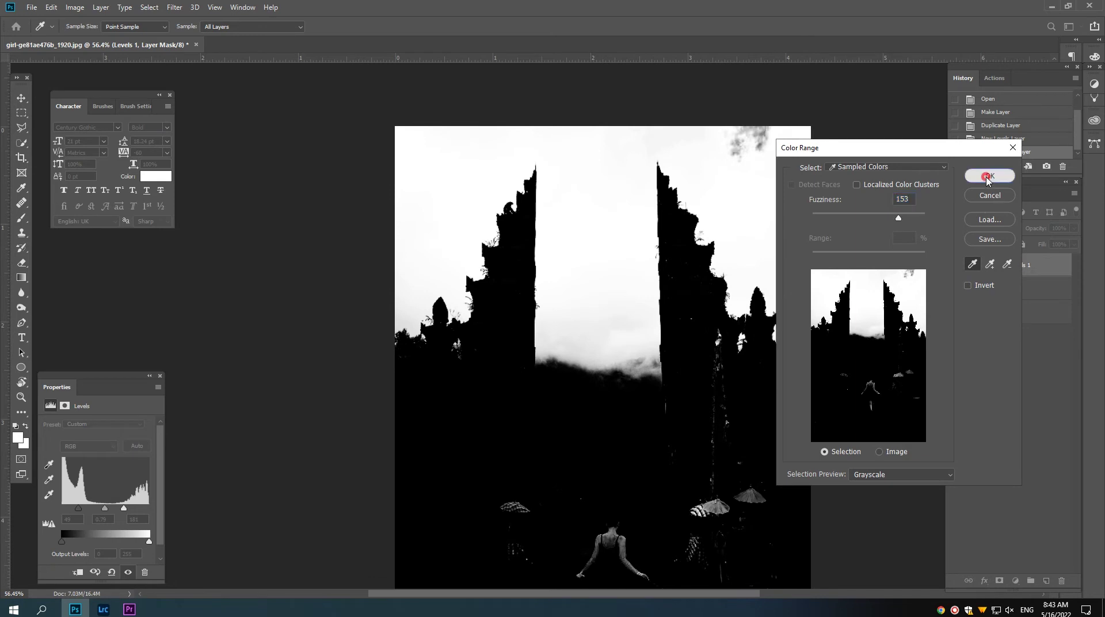
# Move the sky mask onto Layer 0 copy and hide Levels 1 and Layer 0.
pyautogui.press('v')
pyautogui.hotkey('ctrl', '-')
pyautogui.hotkey('ctrl', '-')
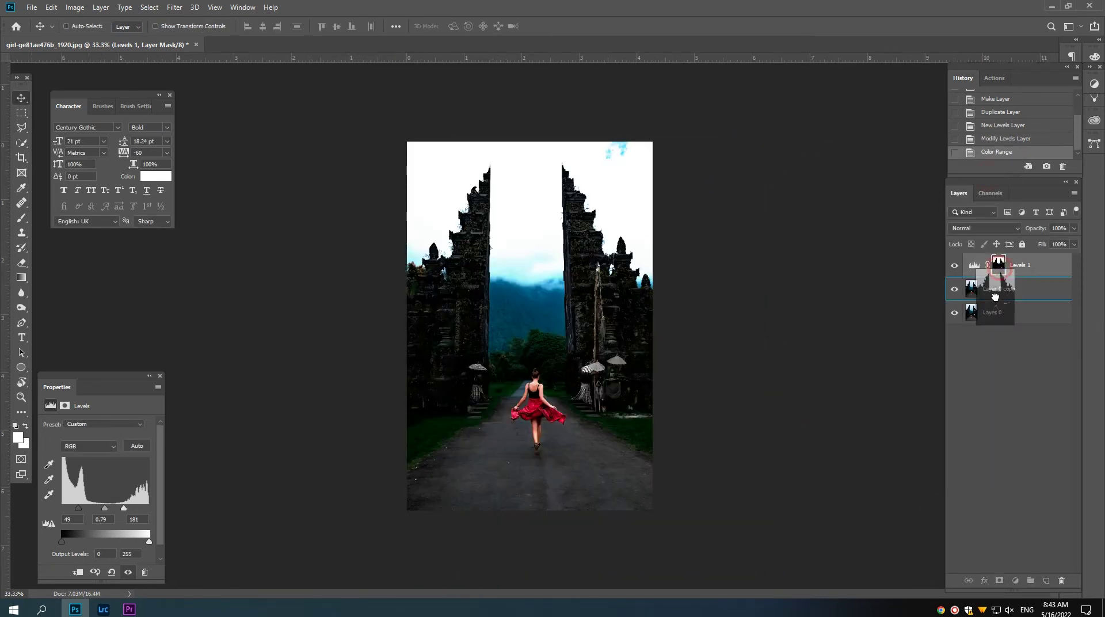
pyautogui.moveTo(1000, 273); pyautogui.dragTo(978, 291)
pyautogui.moveTo(589, 283); pyautogui.dragTo(597, 282)
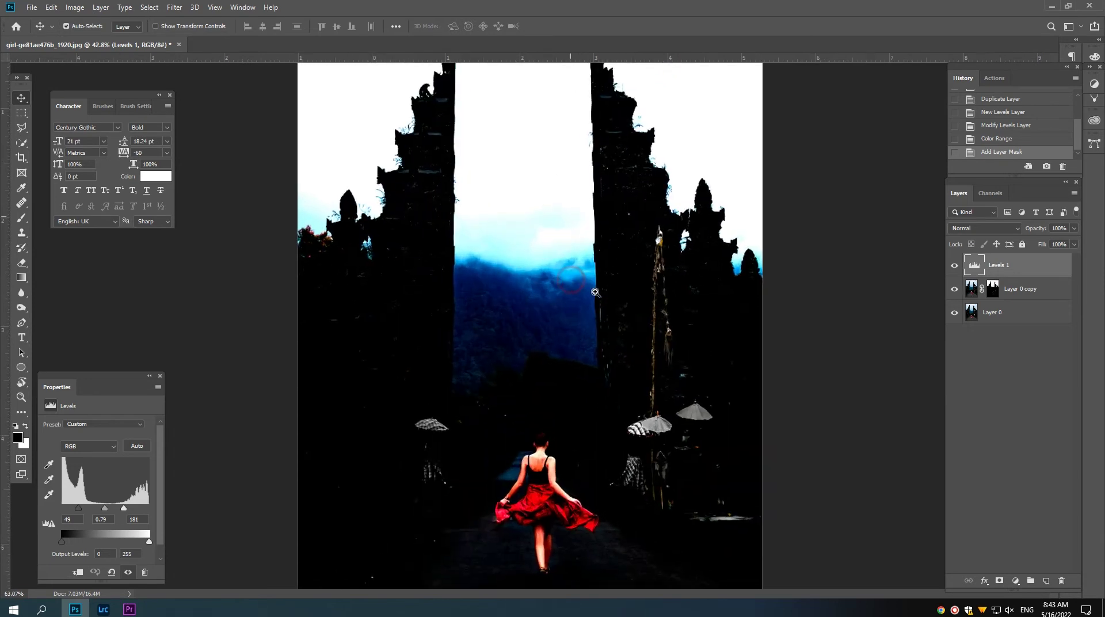
pyautogui.click(953, 265)
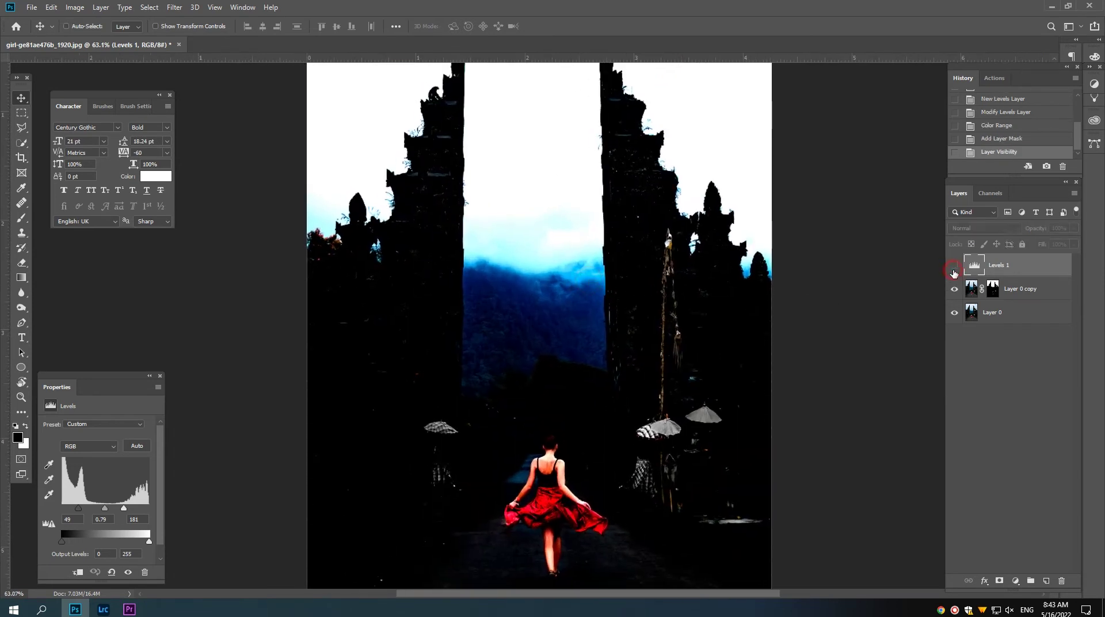
pyautogui.hotkey('ctrl', '0')
pyautogui.click(954, 312)
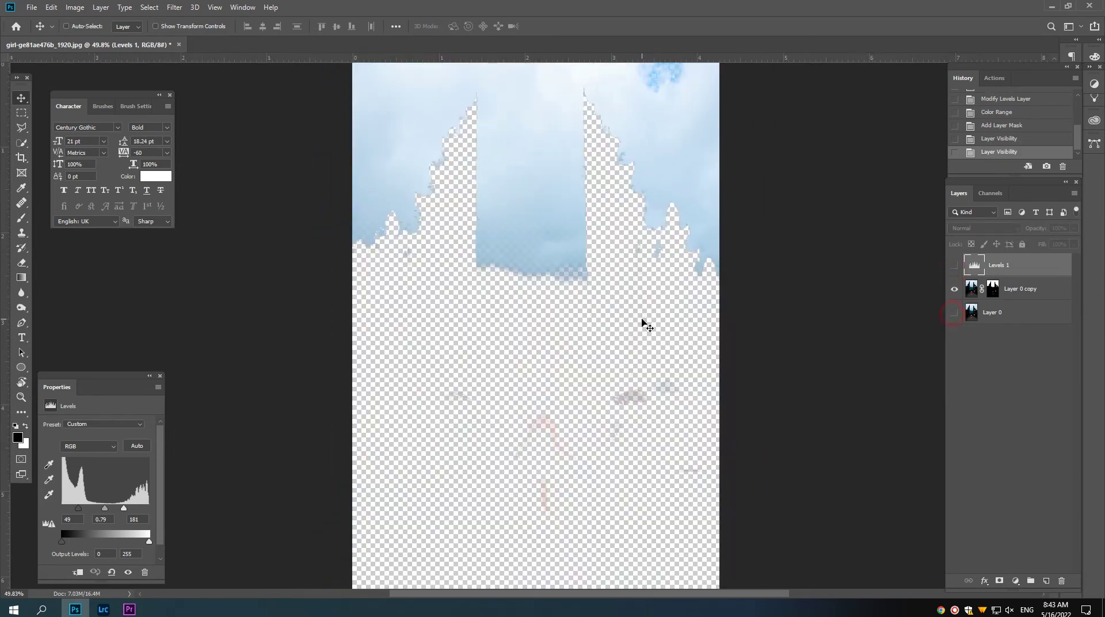
pyautogui.moveTo(537, 315); pyautogui.dragTo(527, 362)
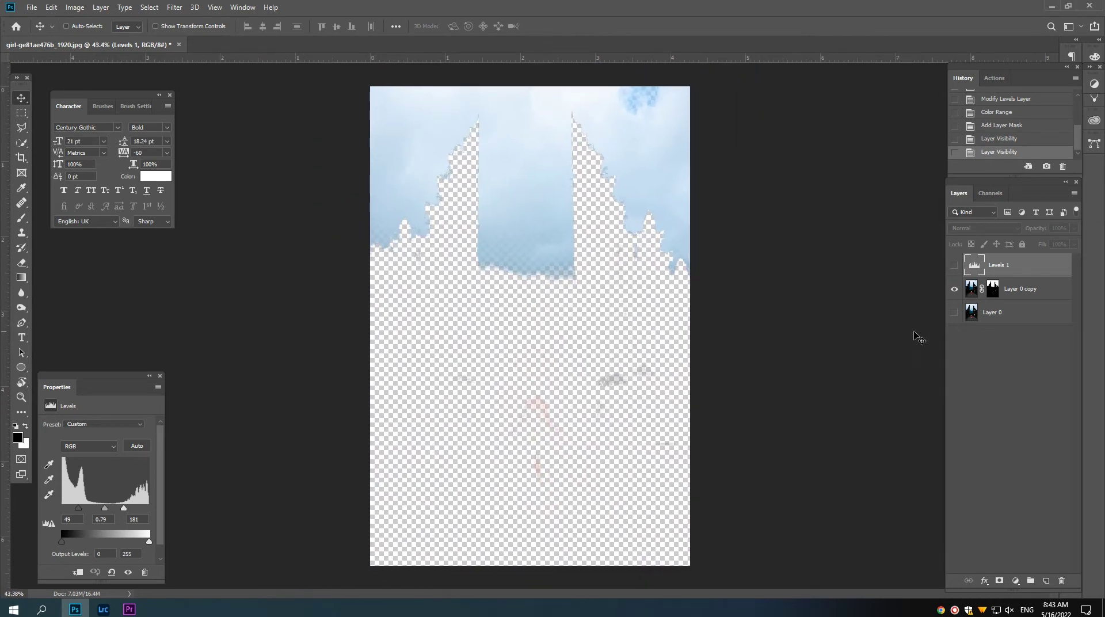
# Invert Layer 0 copy's mask so the sky disappears, then inspect the gate edges.
pyautogui.click(993, 289)
pyautogui.hotkey('ctrl', 'i')
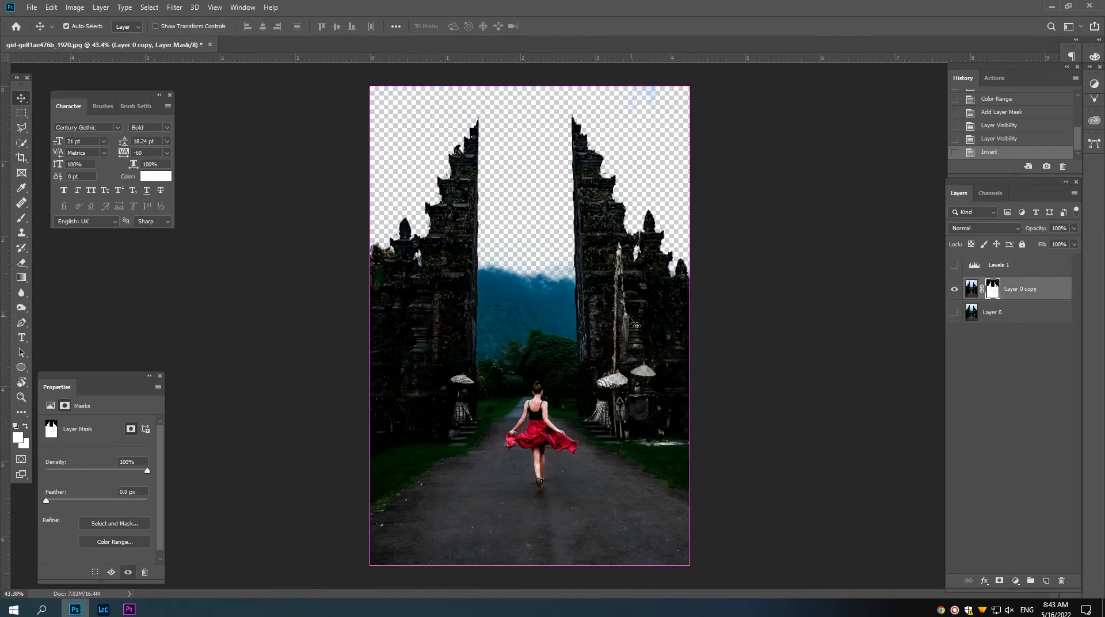
pyautogui.moveTo(518, 254); pyautogui.dragTo(540, 257)
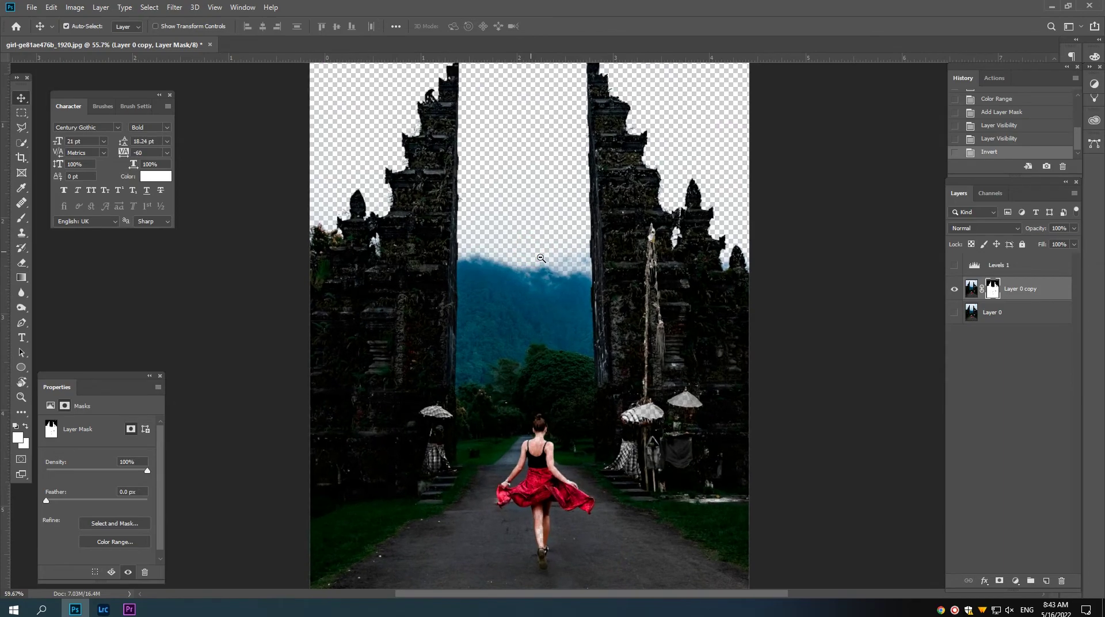
pyautogui.moveTo(546, 326)
pyautogui.mouseDown()
pyautogui.moveTo(735, 353)
pyautogui.moveTo(596, 329)
pyautogui.mouseUp()
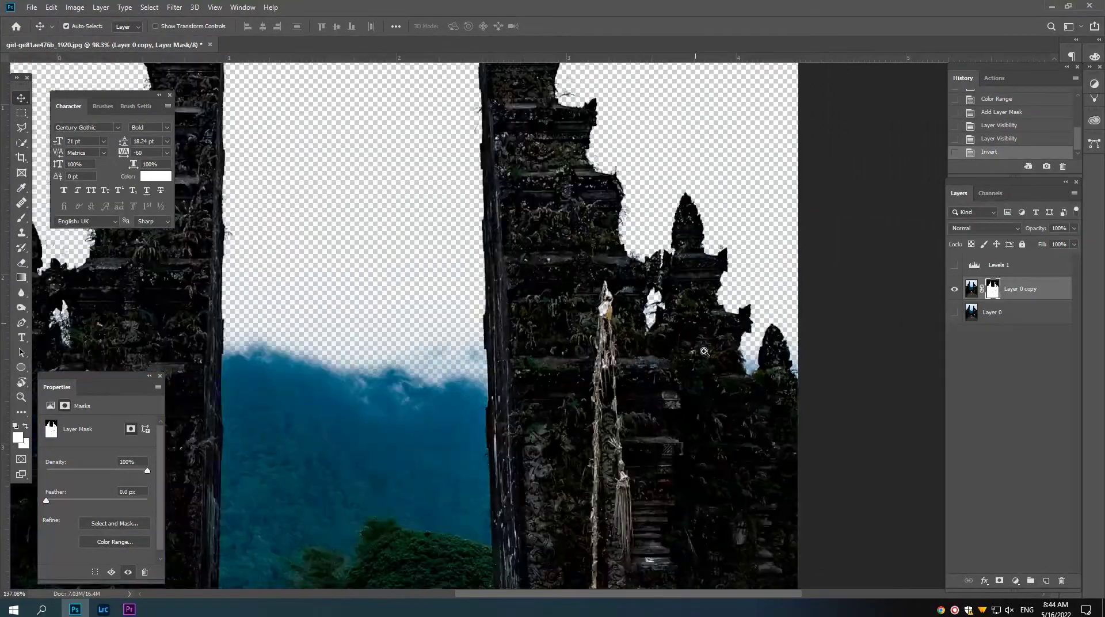
pyautogui.scroll(-3, 576, 346)
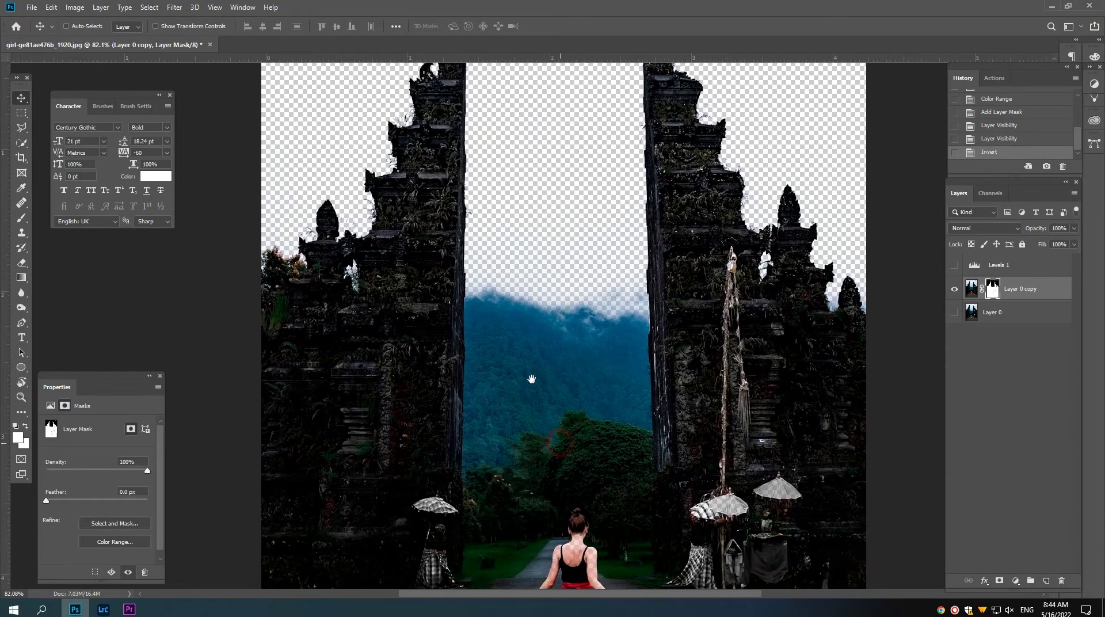
pyautogui.scroll(1, 506, 368)
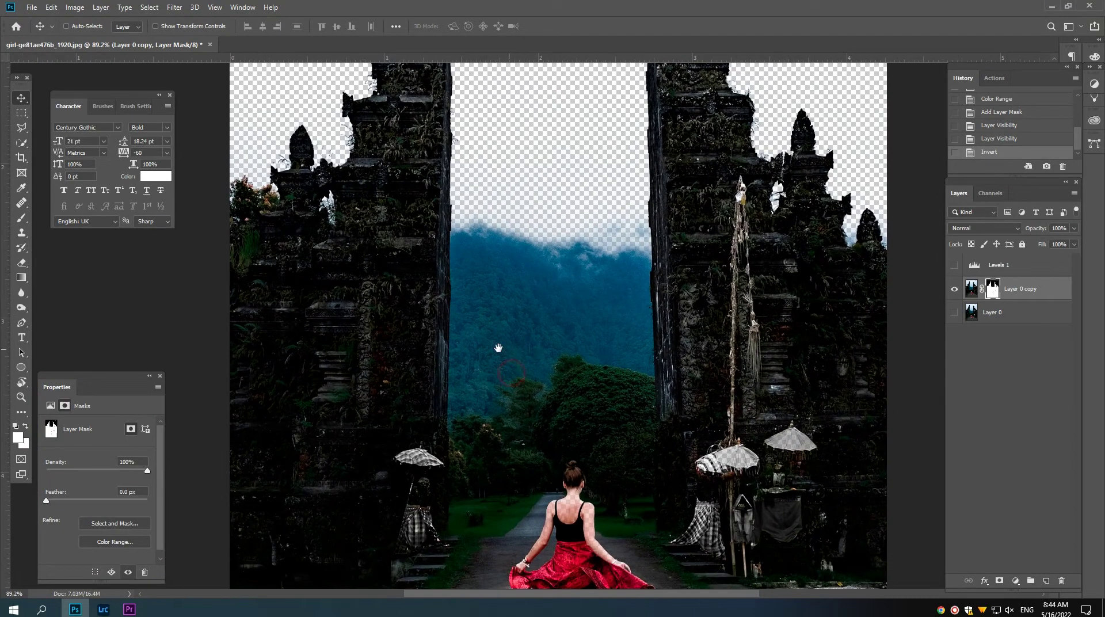
# With the Pen tool, start a path down the left gate's inner edge.
pyautogui.click(21, 323)
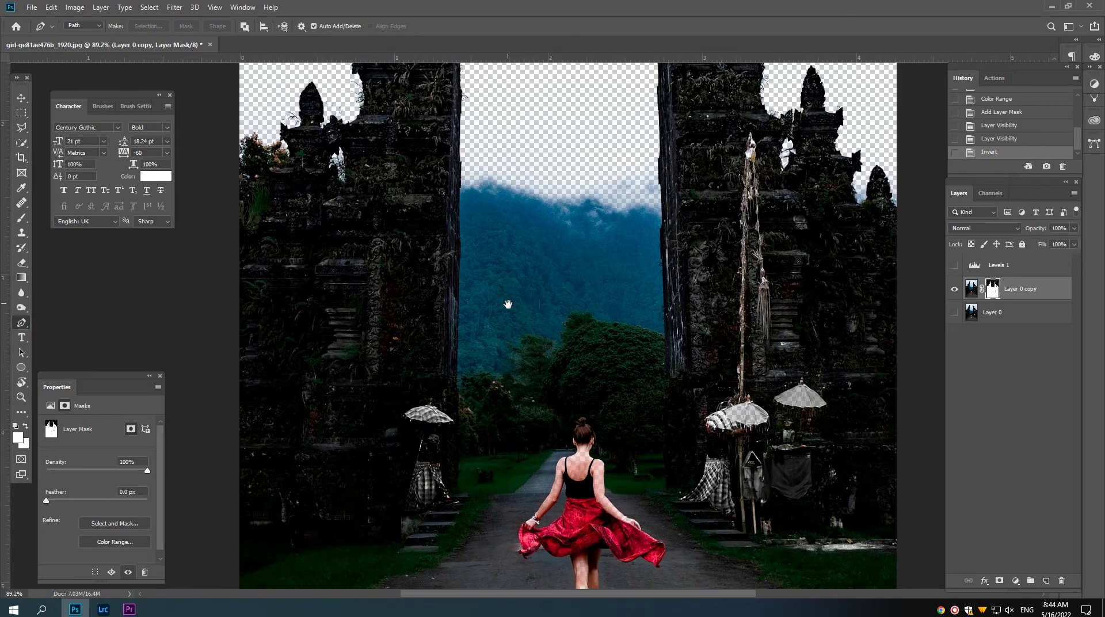
pyautogui.moveTo(469, 255)
pyautogui.mouseDown()
pyautogui.moveTo(489, 274)
pyautogui.moveTo(503, 331)
pyautogui.moveTo(530, 312)
pyautogui.mouseUp()
pyautogui.click(528, 229)
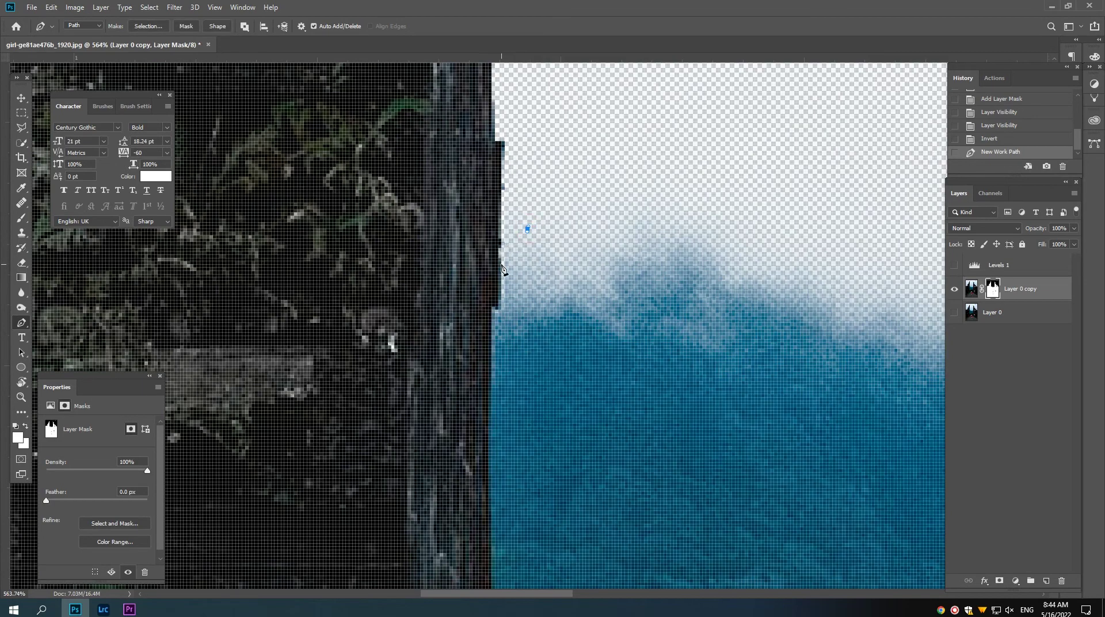
pyautogui.click(498, 260)
pyautogui.click(497, 310)
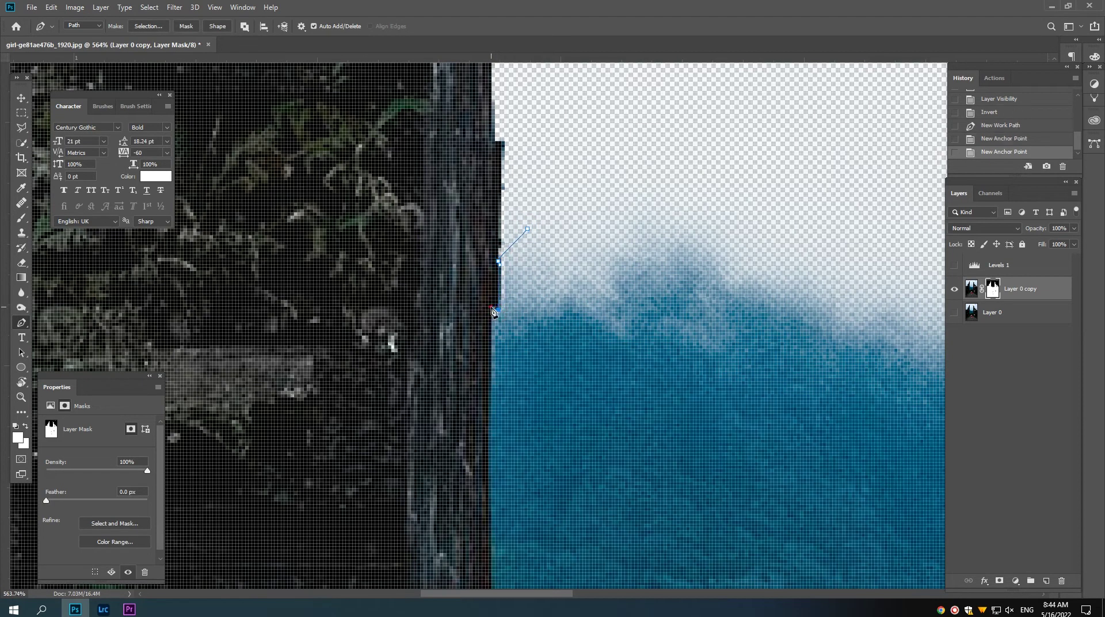
pyautogui.click(498, 346)
pyautogui.scroll(-2, 499, 311)
pyautogui.moveTo(504, 345)
pyautogui.mouseDown()
pyautogui.moveTo(501, 264)
pyautogui.moveTo(507, 290)
pyautogui.mouseUp()
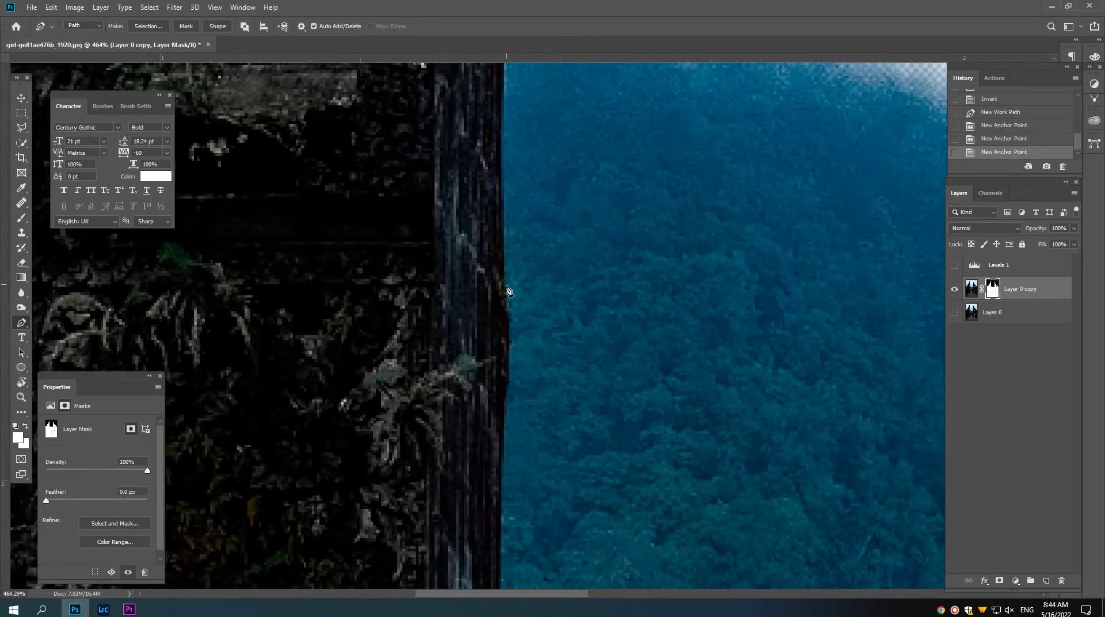
pyautogui.click(506, 316)
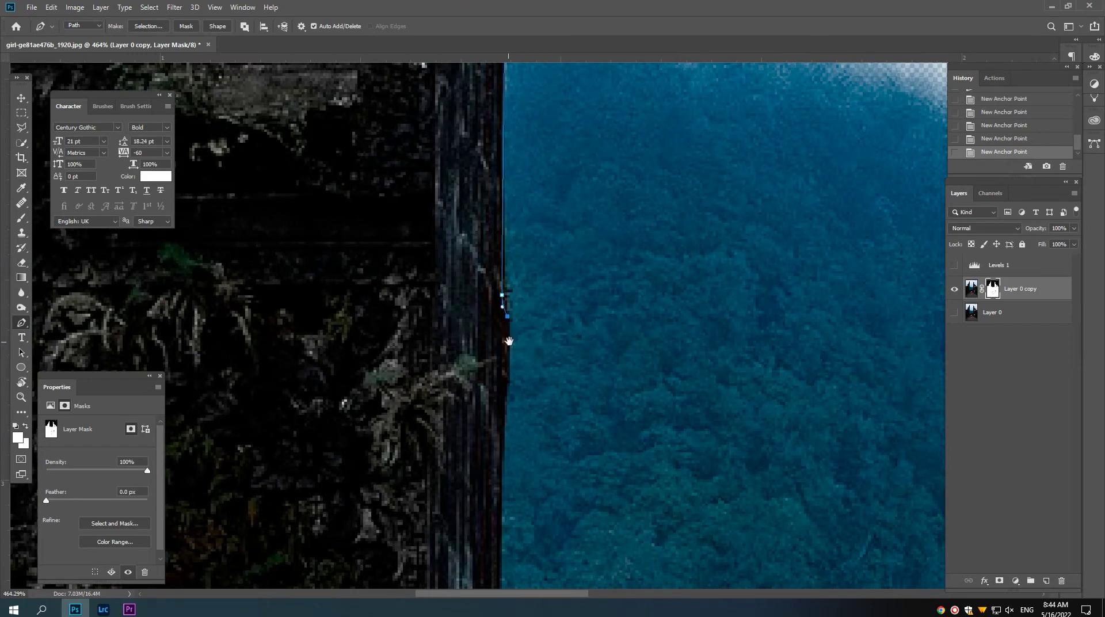
pyautogui.scroll(-2, 524, 294)
pyautogui.hotkey('ctrl', 'z')
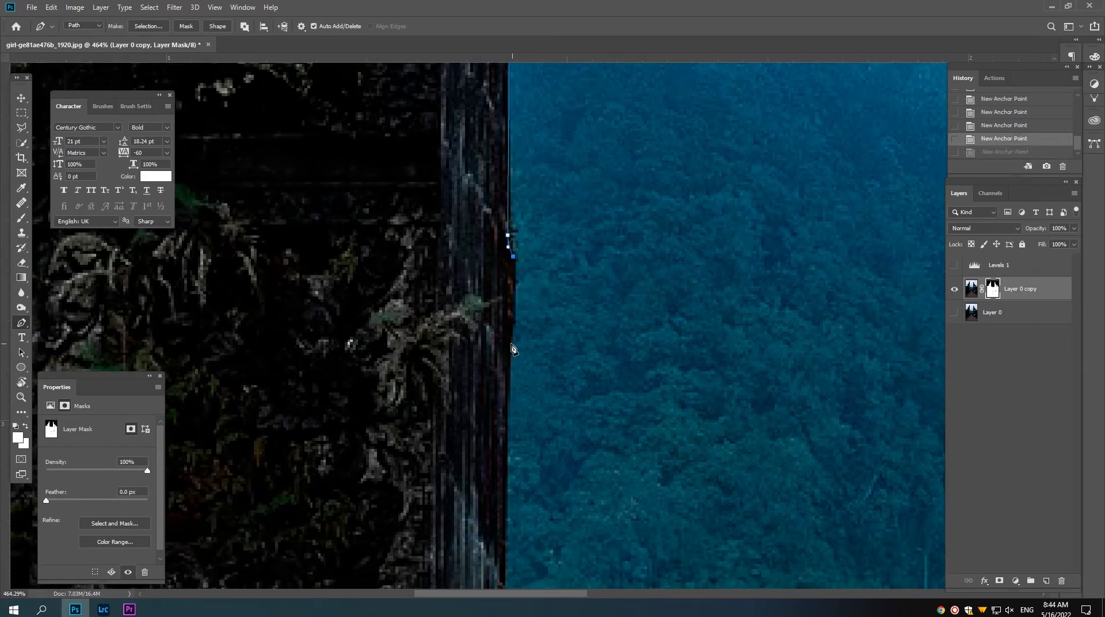
pyautogui.click(511, 363)
# Extend the path down the left pillar to the trees and across the gap's base.
pyautogui.scroll(-5, 510, 364)
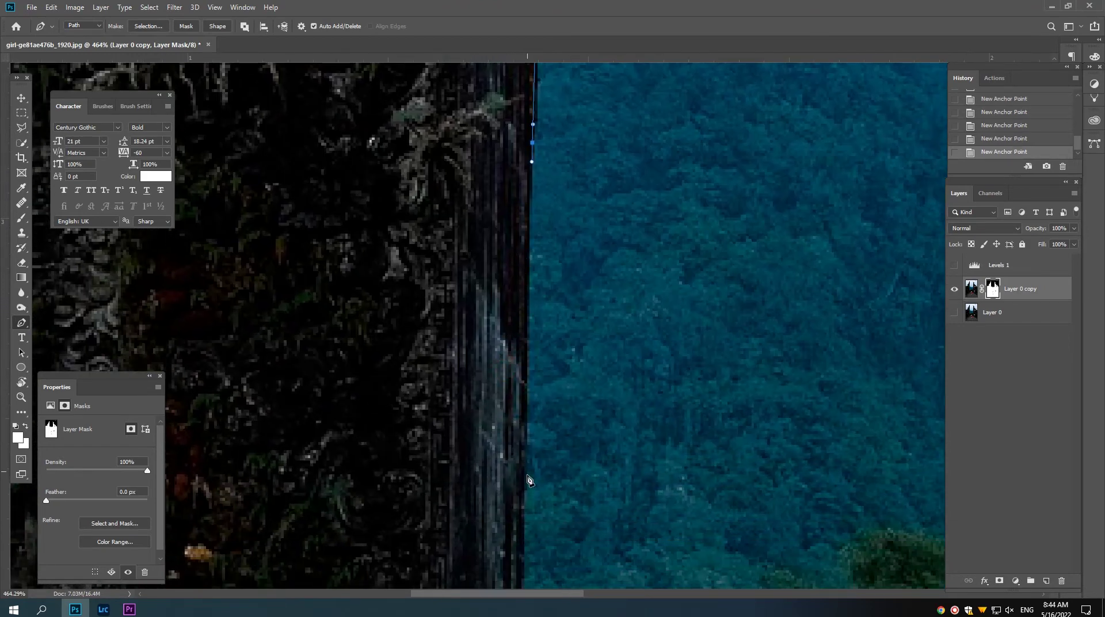
pyautogui.scroll(-4, 524, 504)
pyautogui.scroll(-4, 521, 425)
pyautogui.scroll(-3, 529, 443)
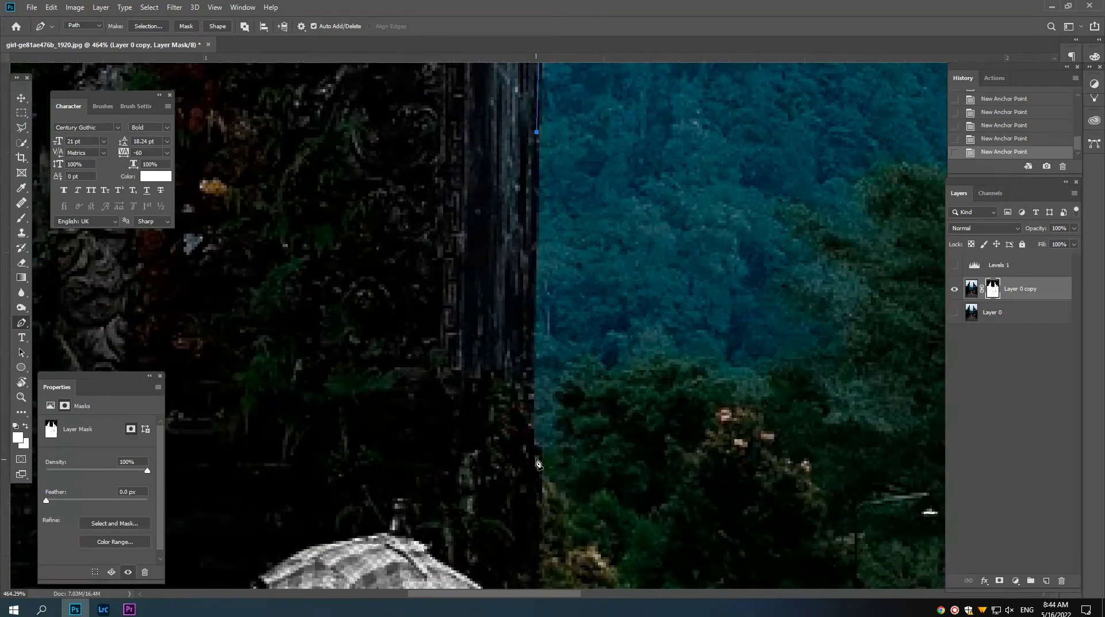
pyautogui.click(530, 446)
pyautogui.scroll(-4, 532, 466)
pyautogui.scroll(-3, 550, 490)
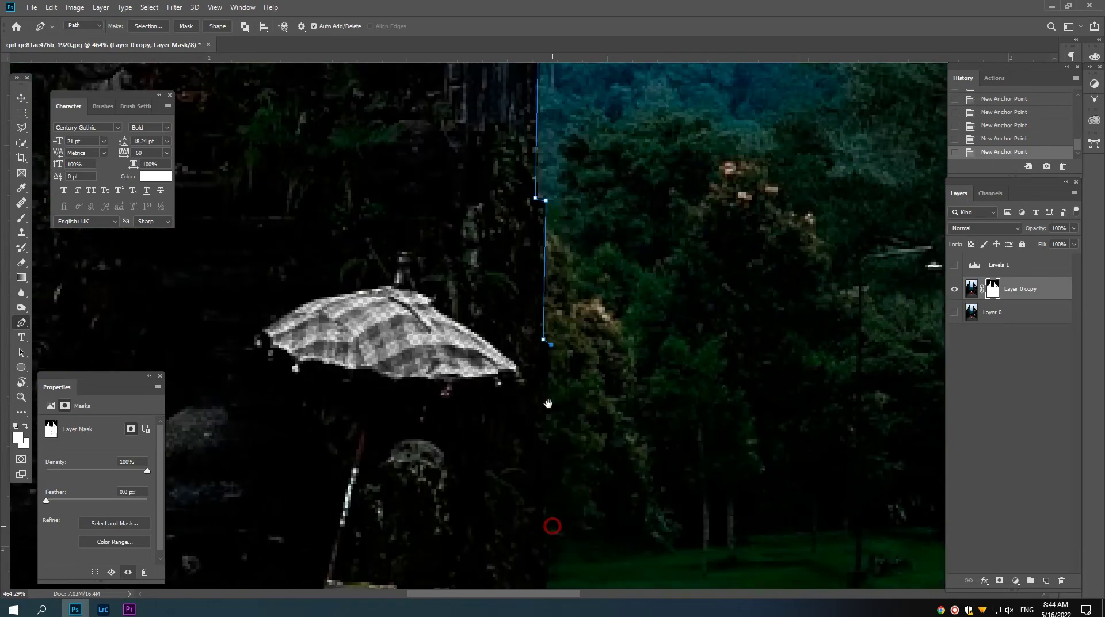
pyautogui.scroll(-2, 551, 490)
pyautogui.scroll(-2, 557, 490)
pyautogui.moveTo(557, 490); pyautogui.dragTo(571, 440)
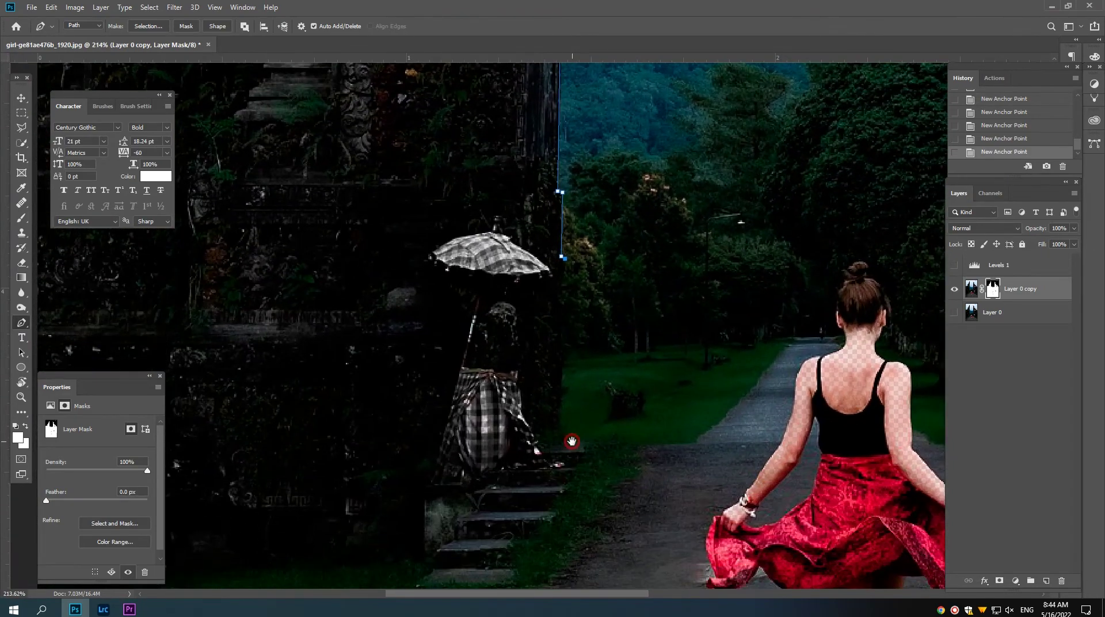
pyautogui.click(559, 426)
pyautogui.click(560, 426)
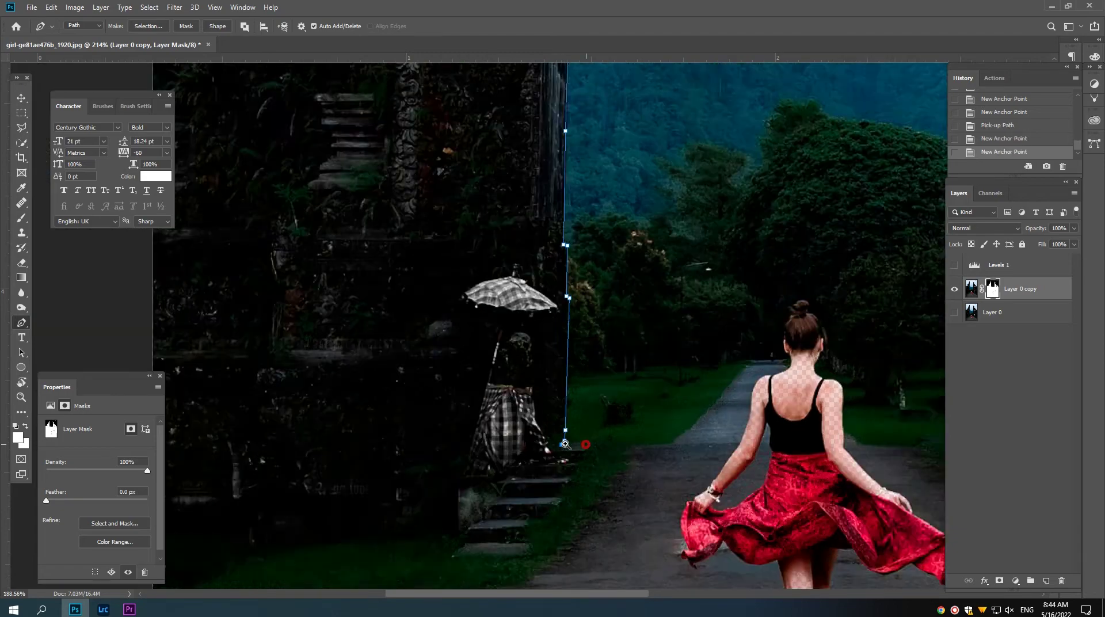
pyautogui.scroll(-3, 562, 435)
pyautogui.hscroll(1, 509, 453)
pyautogui.hscroll(1, 548, 451)
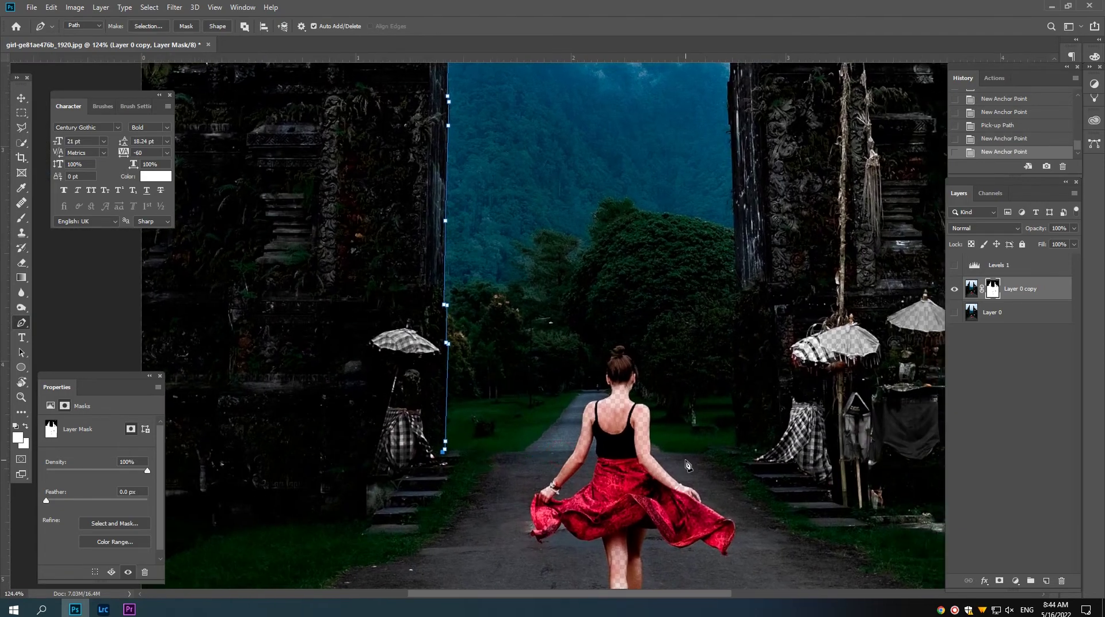
pyautogui.click(736, 451)
# Continue the path up the right pillar and arch it over the sky toward the left pillar.
pyautogui.scroll(2, 719, 437)
pyautogui.hscroll(1, 702, 415)
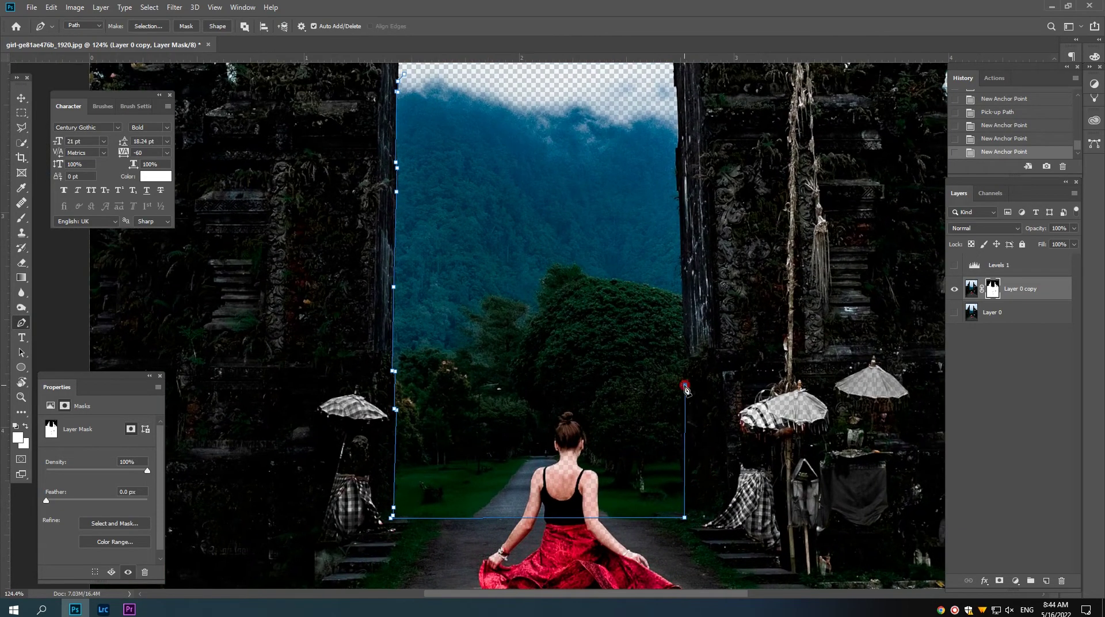
pyautogui.click(688, 353)
pyautogui.moveTo(682, 336); pyautogui.dragTo(682, 379)
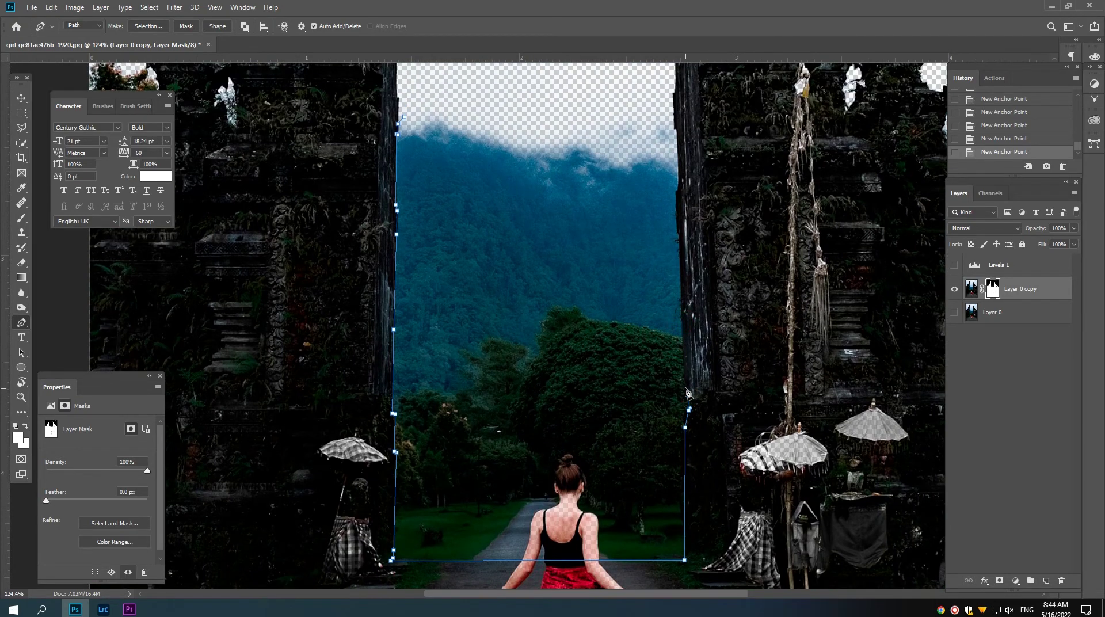
pyautogui.moveTo(687, 302); pyautogui.dragTo(680, 391)
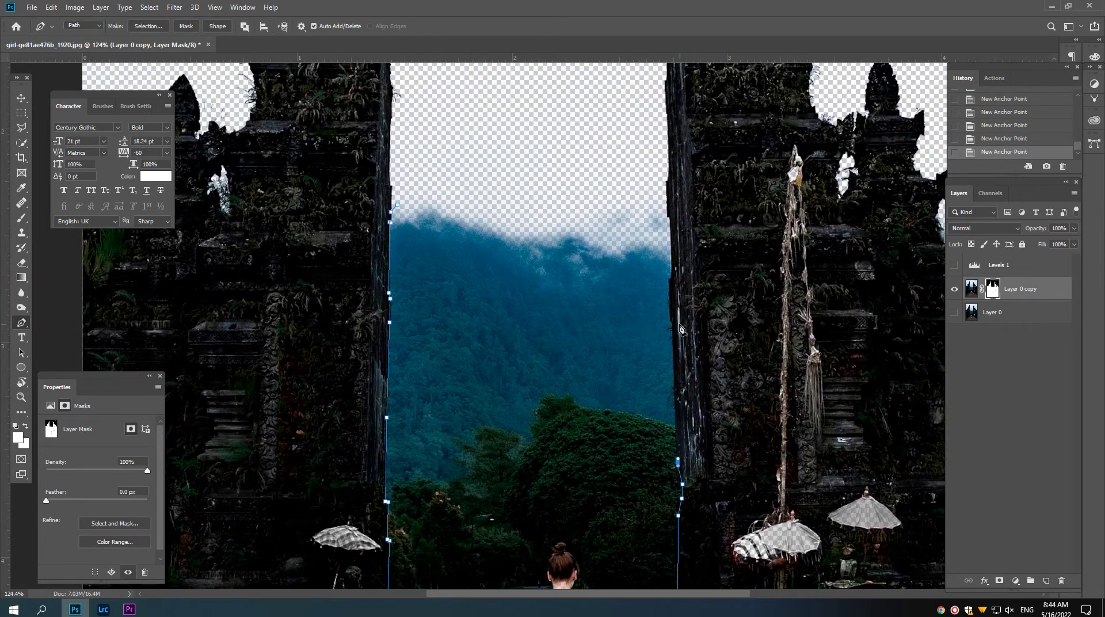
pyautogui.keyDown('alt'); pyautogui.scroll(1, 674, 325); pyautogui.keyUp('alt')
pyautogui.keyDown('alt'); pyautogui.scroll(4, 674, 325); pyautogui.keyUp('alt')
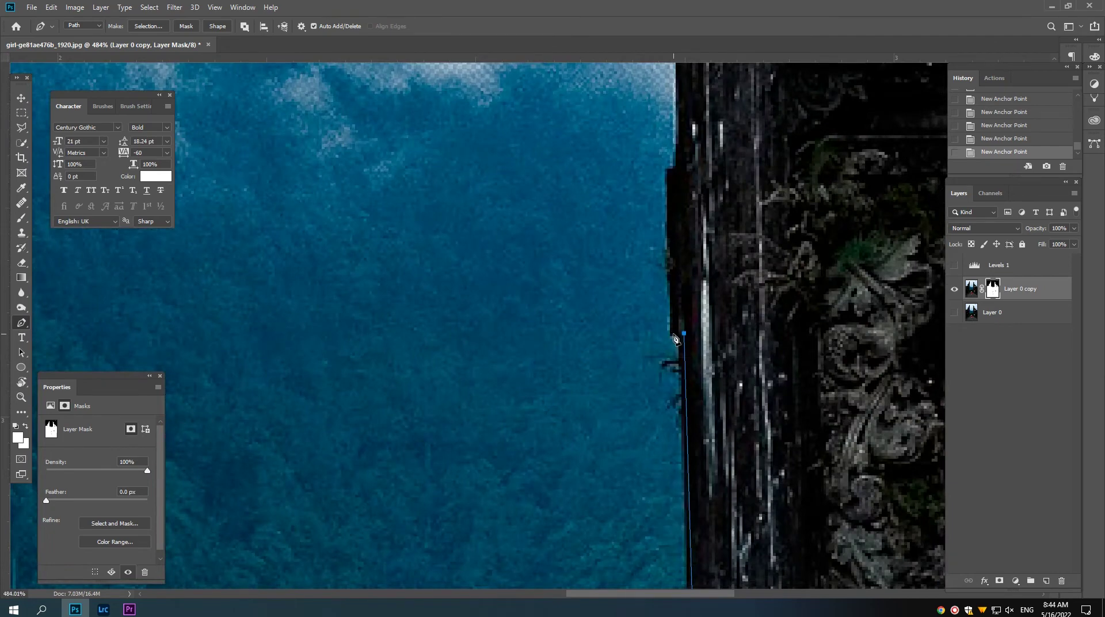
pyautogui.moveTo(666, 357); pyautogui.dragTo(661, 397)
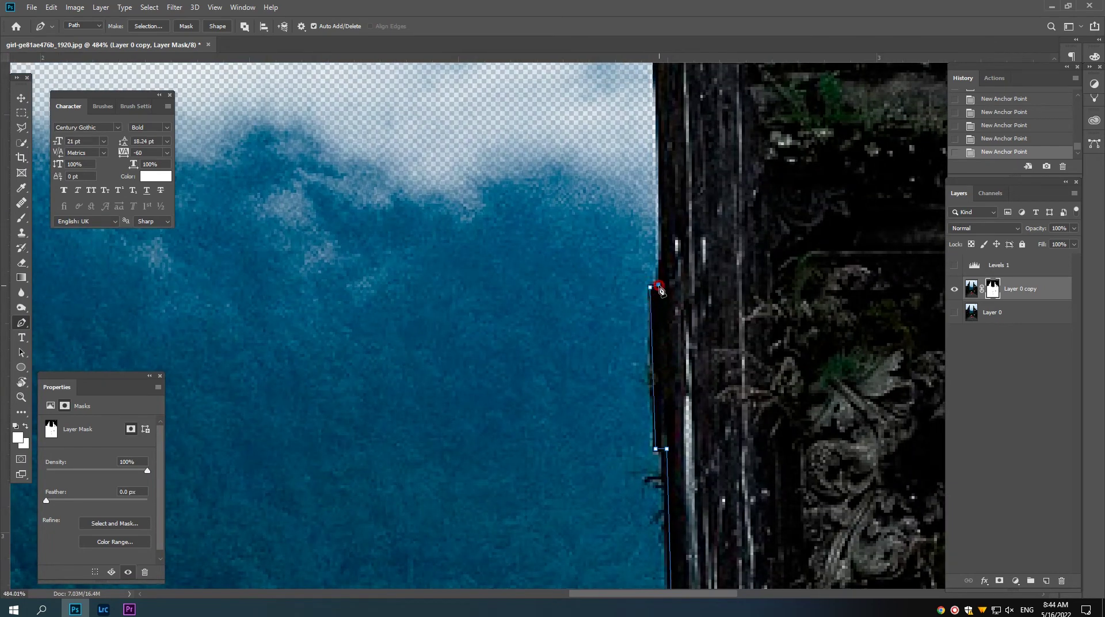
pyautogui.scroll(4, 660, 290)
pyautogui.scroll(1, 626, 324)
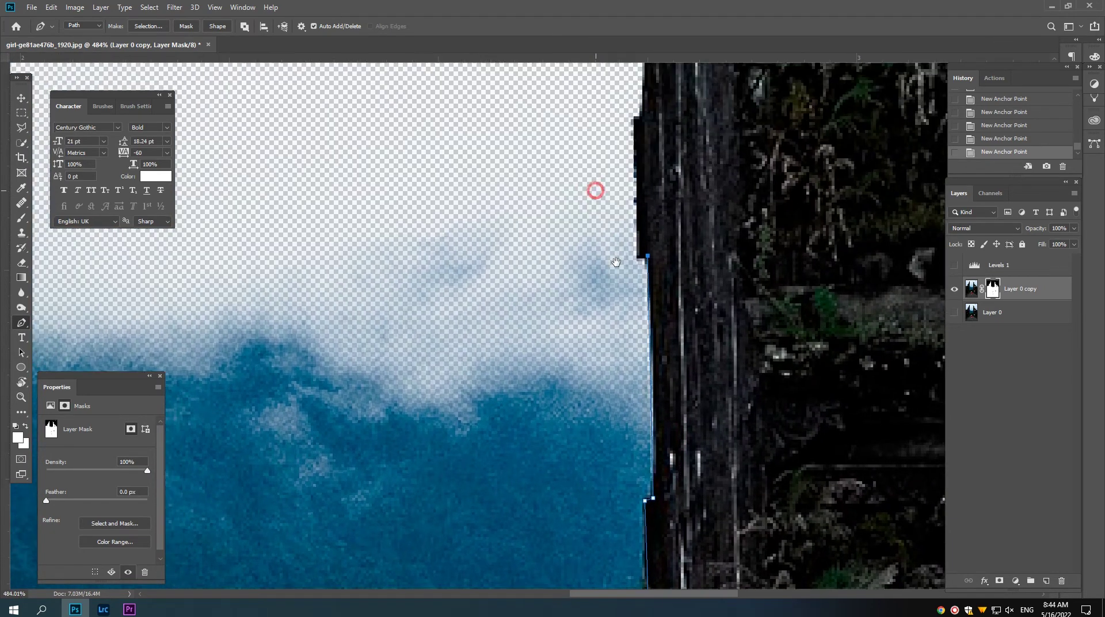
pyautogui.moveTo(627, 199); pyautogui.dragTo(658, 310)
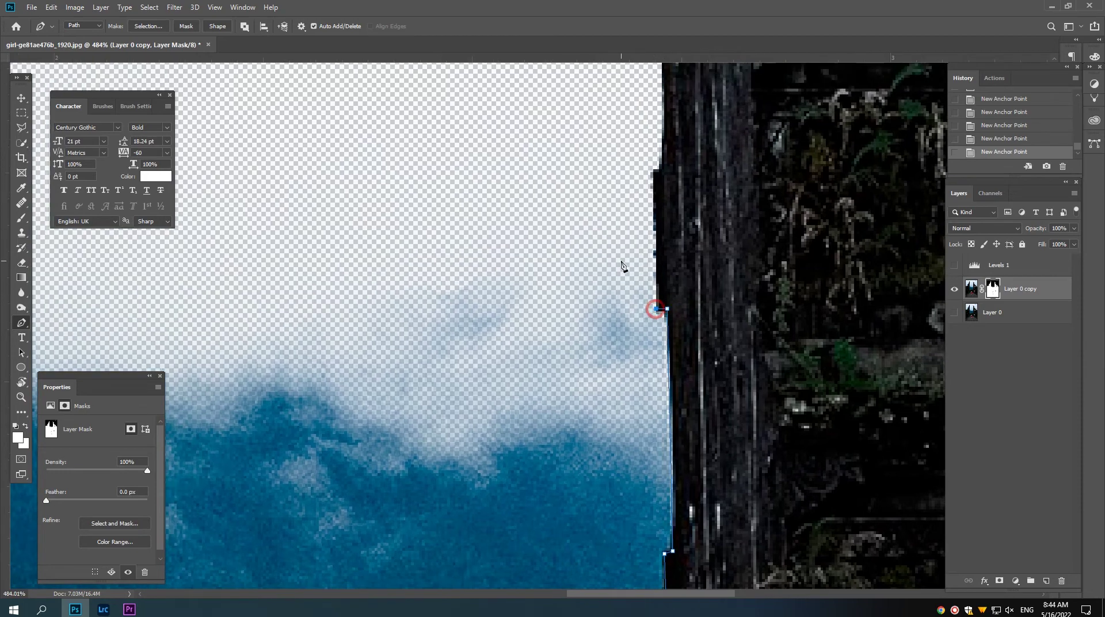
pyautogui.scroll(-3, 621, 266)
pyautogui.scroll(-2, 525, 256)
pyautogui.click(576, 223)
pyautogui.click(481, 215)
pyautogui.click(434, 229)
pyautogui.click(412, 261)
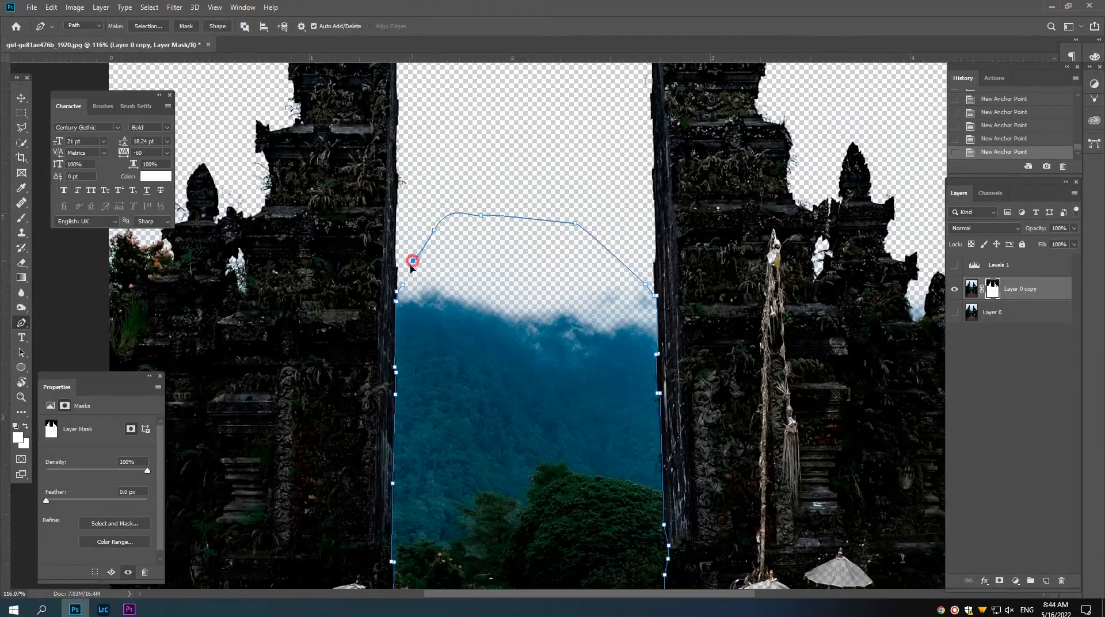
# Close the path, load it as a selection, and fill it black in the mask.
pyautogui.click(402, 284)
pyautogui.hotkey('ctrl', 'Return')
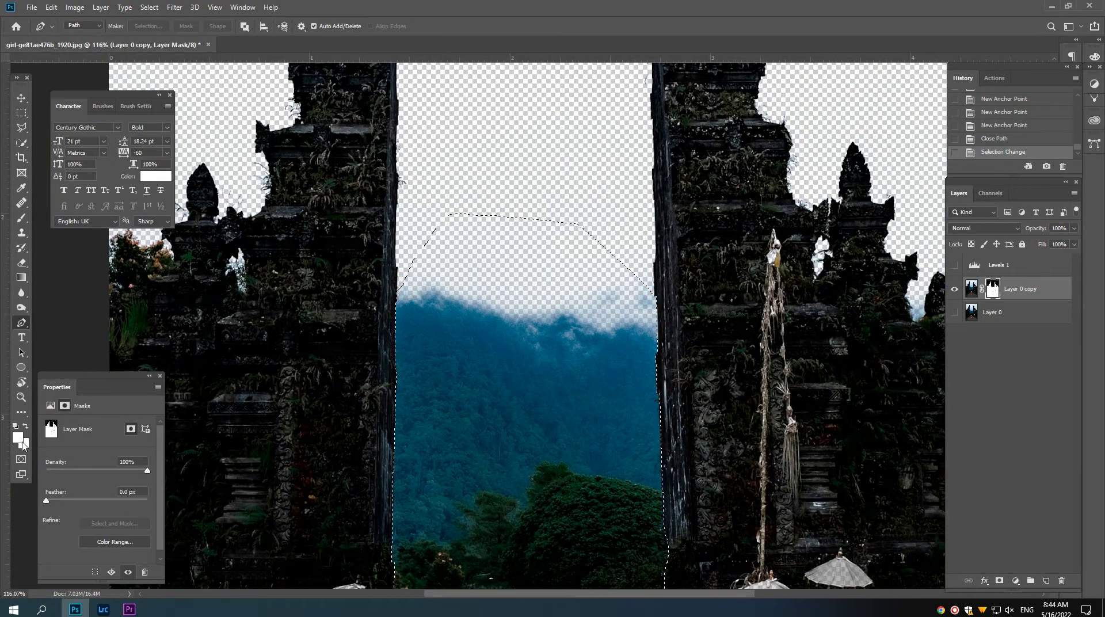
pyautogui.press('x')
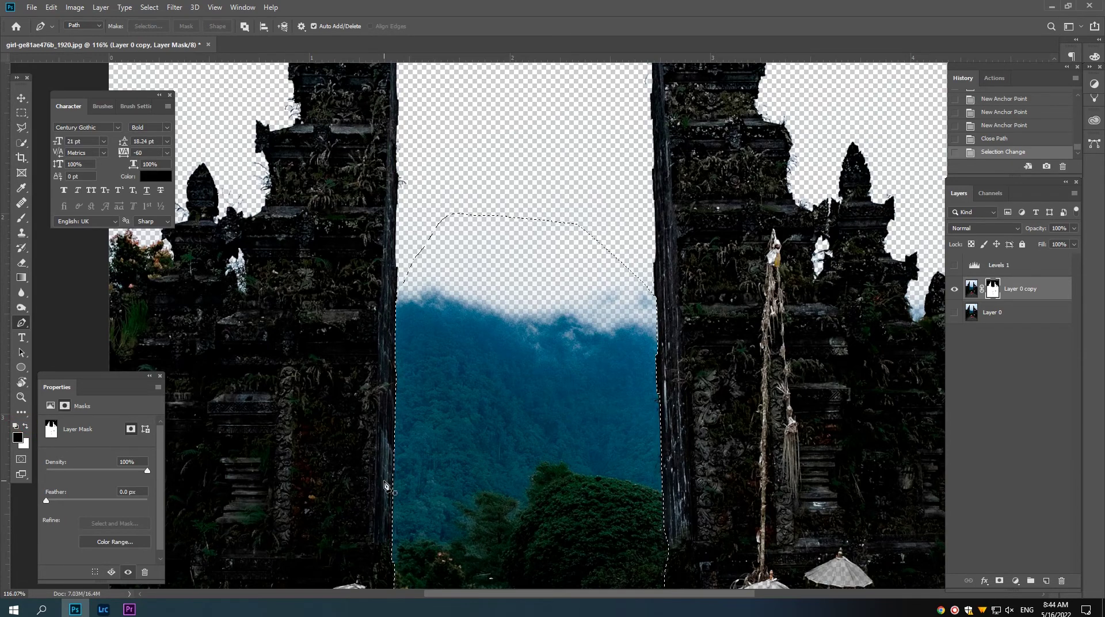
pyautogui.hotkey('alt', 'BackSpace')
pyautogui.hotkey('ctrl', 'd')
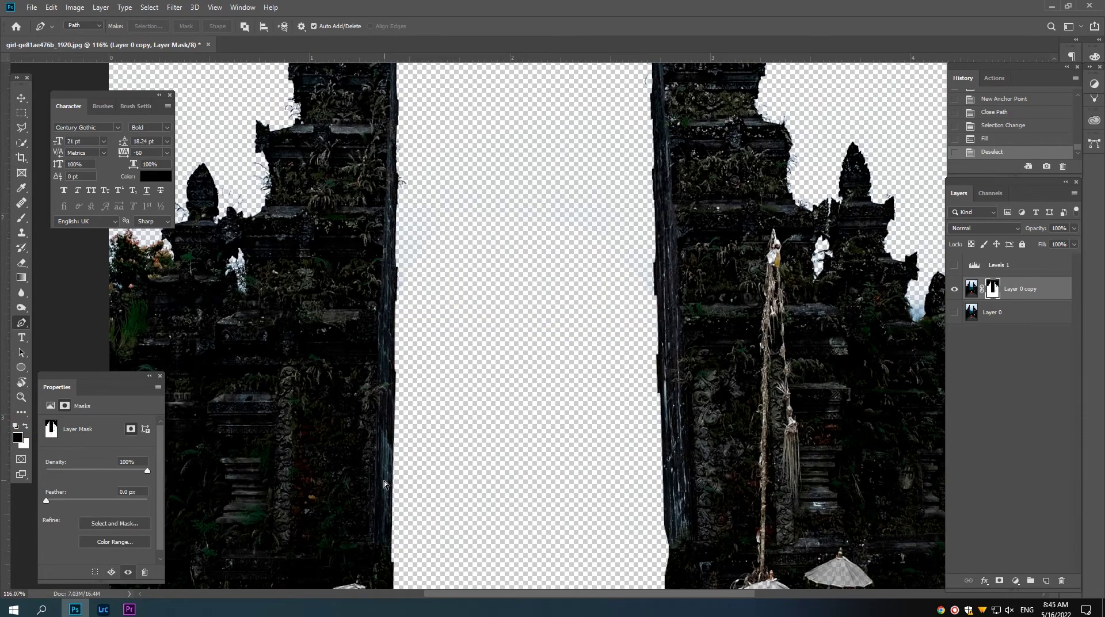
# Zoom around to check the masked gap between the pillars, then pick the Brush tool.
pyautogui.keyDown('alt'); pyautogui.click(469, 456); pyautogui.keyUp('alt')
pyautogui.moveTo(424, 316); pyautogui.dragTo(457, 360)
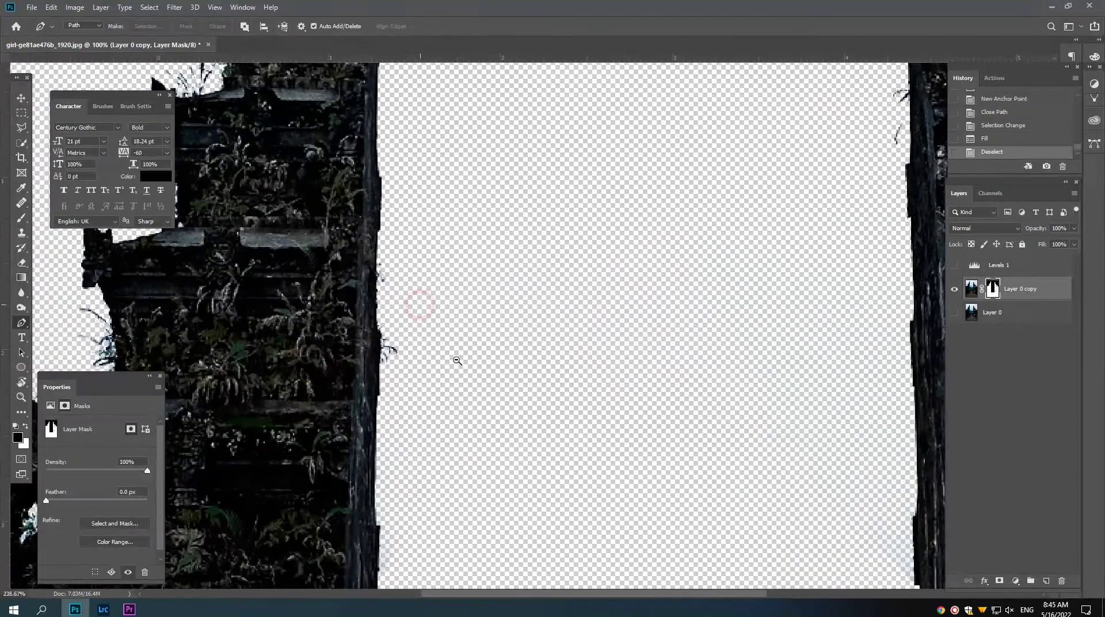
pyautogui.keyDown('alt'); pyautogui.click(457, 360); pyautogui.keyUp('alt')
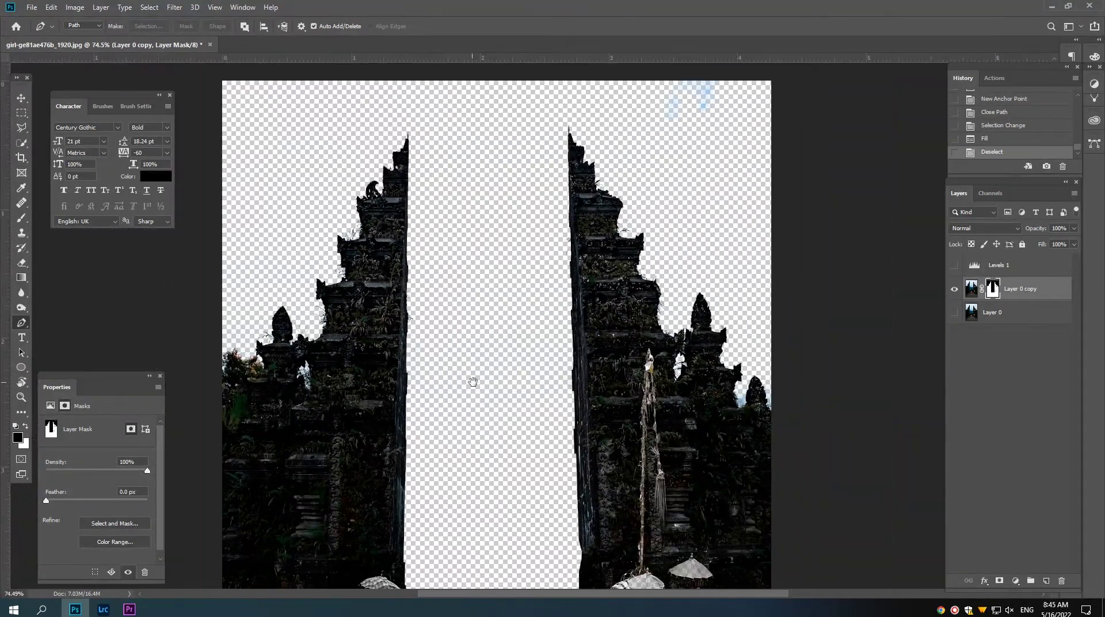
pyautogui.keyDown('alt'); pyautogui.click(477, 365); pyautogui.keyUp('alt')
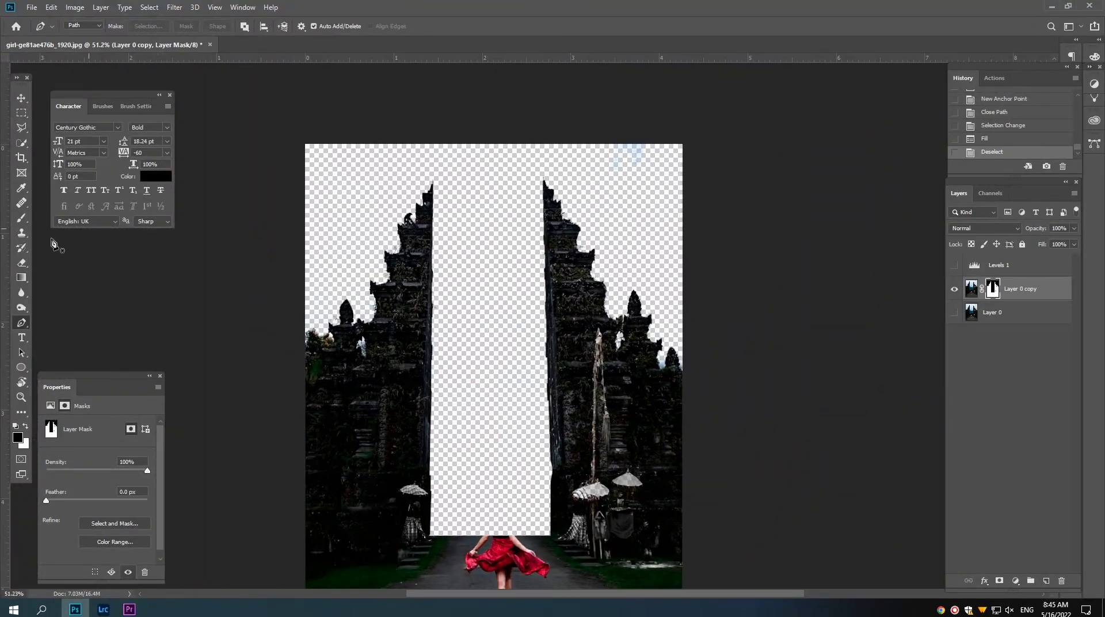
pyautogui.click(21, 221)
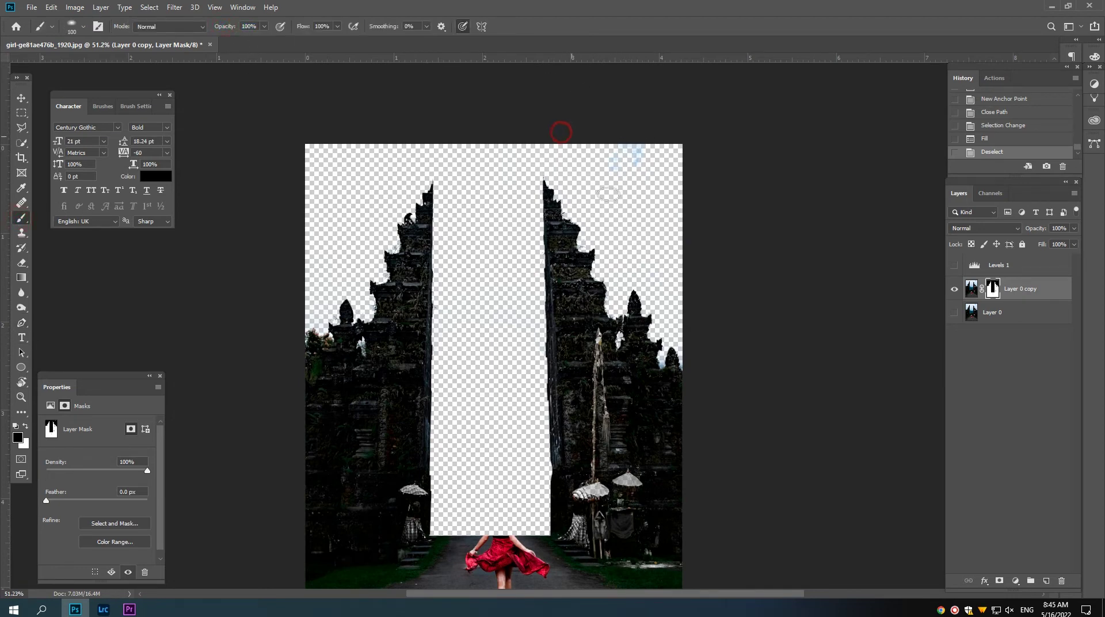
# Paint out the faint top-right mark in black with the brush enlarged to 150.
pyautogui.moveTo(643, 193); pyautogui.dragTo(622, 171)
pyautogui.press(']')
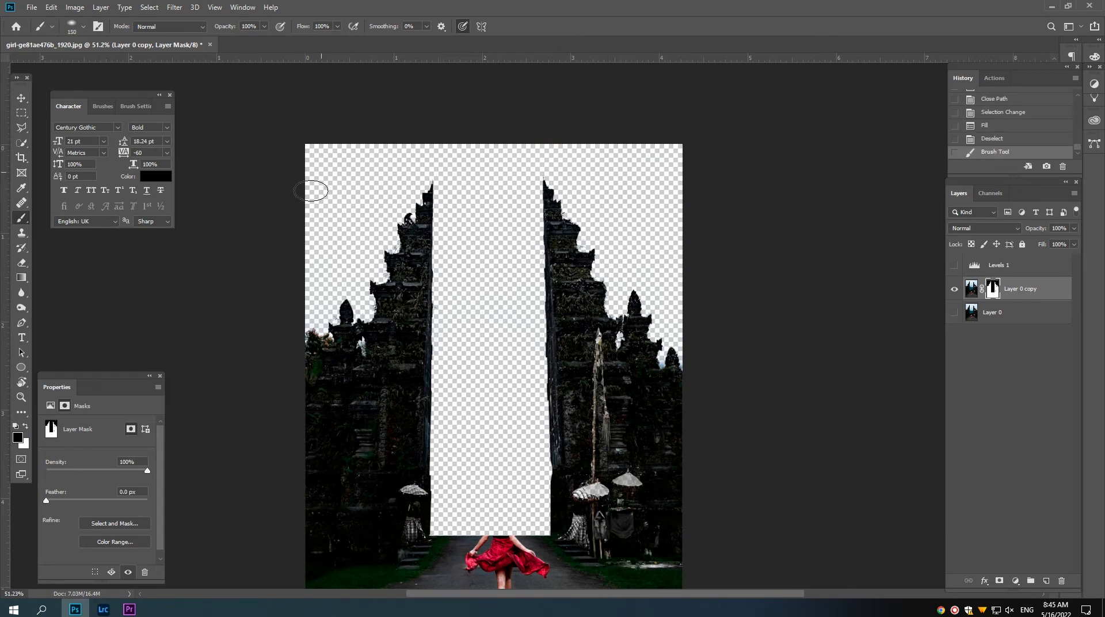
pyautogui.click(316, 241)
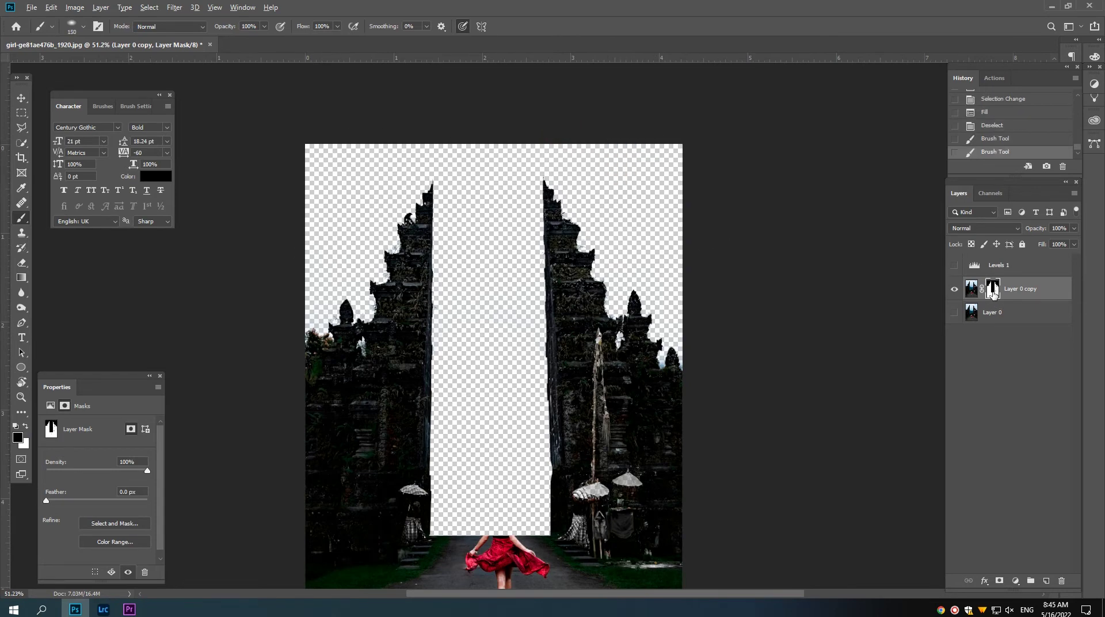
# Show the layer mask on its own, zoom in, and paint over grey sky near the gate.
pyautogui.keyDown('alt'); pyautogui.click(993, 288); pyautogui.keyUp('alt')
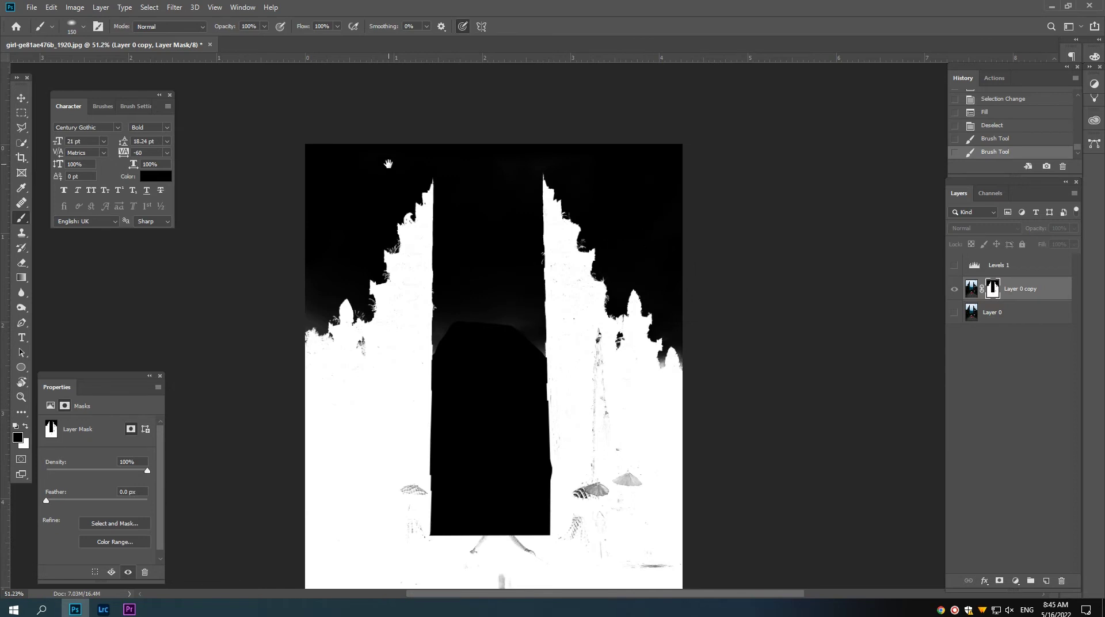
pyautogui.scroll(1, 388, 164)
pyautogui.moveTo(411, 178); pyautogui.dragTo(446, 270)
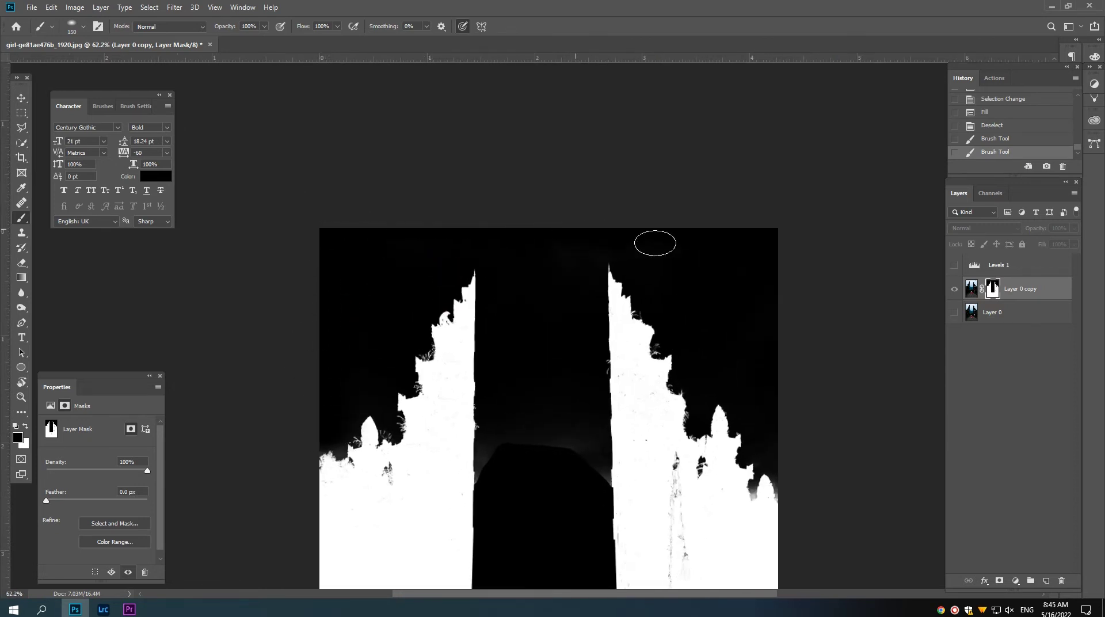
pyautogui.moveTo(764, 345); pyautogui.dragTo(693, 254)
pyautogui.moveTo(714, 316)
pyautogui.mouseDown()
pyautogui.moveTo(693, 241)
pyautogui.moveTo(729, 301)
pyautogui.mouseUp()
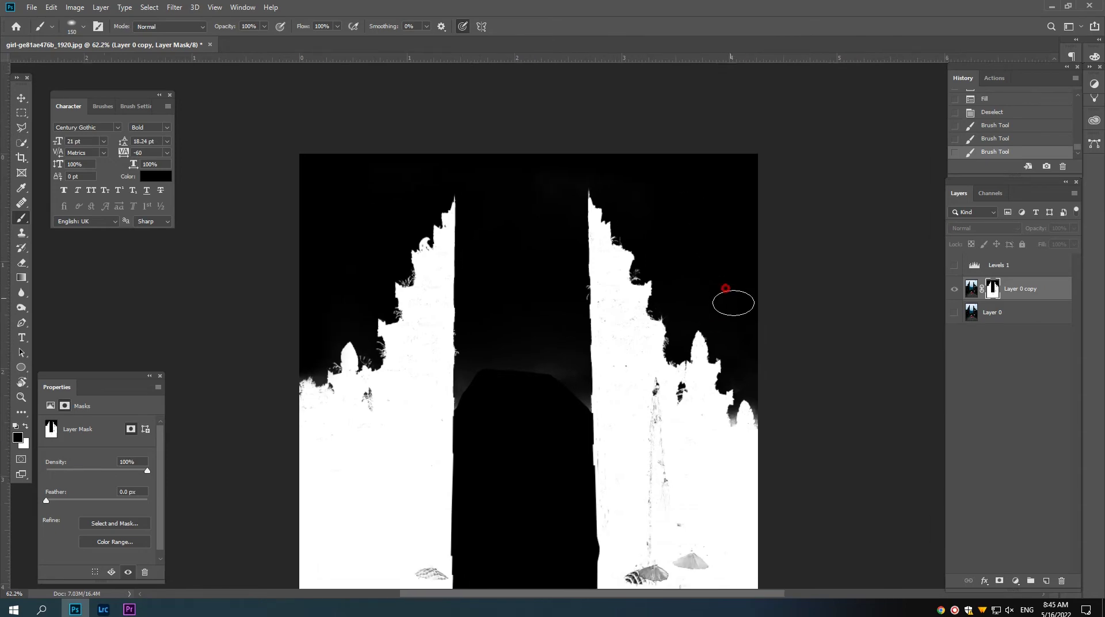
# With a 40 px brush, blacken the grey area at the gap's left edge.
pyautogui.scroll(2, 407, 247)
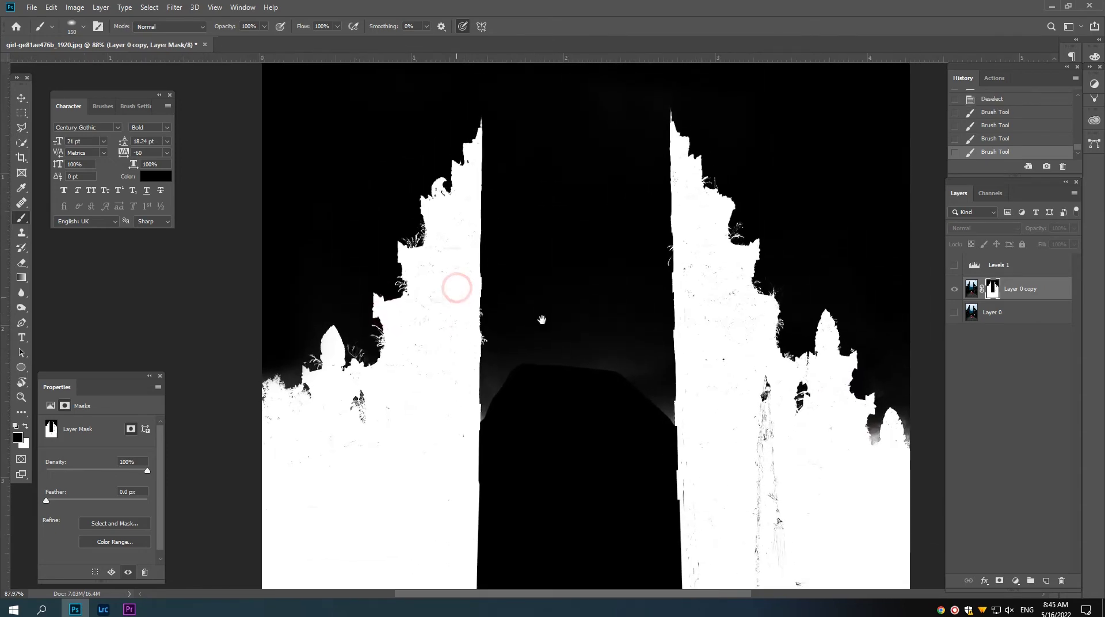
pyautogui.scroll(4, 457, 283)
pyautogui.press('[')
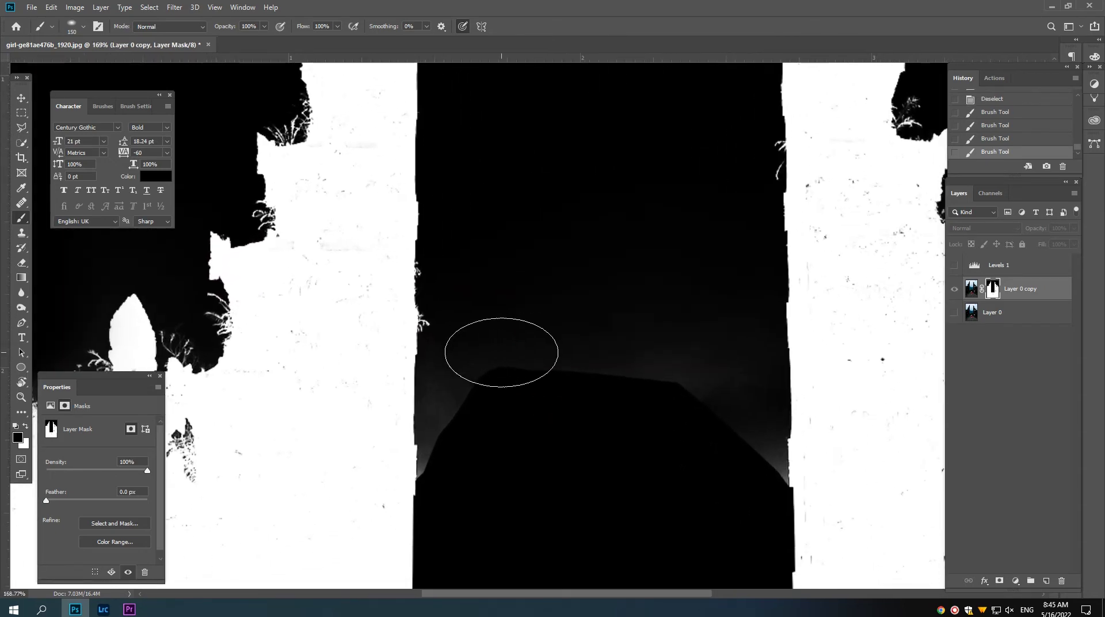
pyautogui.press('[')
pyautogui.press('[')
pyautogui.press('[')
pyautogui.press('[')
pyautogui.press('[')
pyautogui.press('[')
pyautogui.moveTo(468, 369)
pyautogui.mouseDown()
pyautogui.moveTo(449, 420)
pyautogui.moveTo(440, 358)
pyautogui.mouseUp()
pyautogui.moveTo(437, 424)
pyautogui.mouseDown()
pyautogui.moveTo(435, 489)
pyautogui.moveTo(434, 449)
pyautogui.moveTo(468, 365)
pyautogui.mouseUp()
# Blacken the grey band above the dark shape with a 70 px brush, then drop to 50.
pyautogui.press(']')
pyautogui.press(']')
pyautogui.press(']')
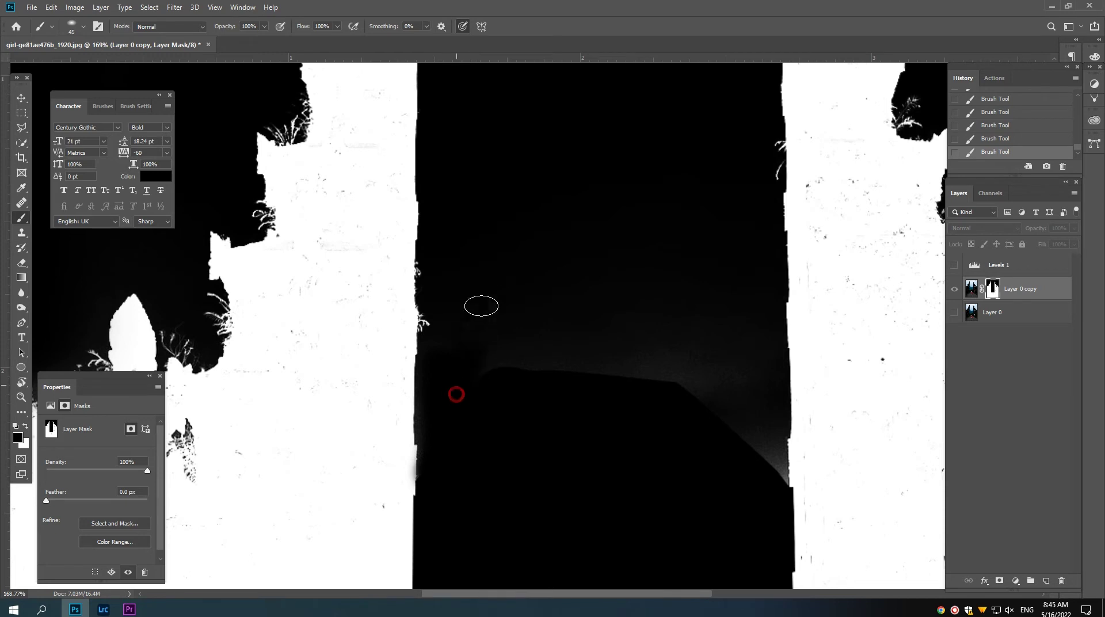
pyautogui.press(']')
pyautogui.press(']')
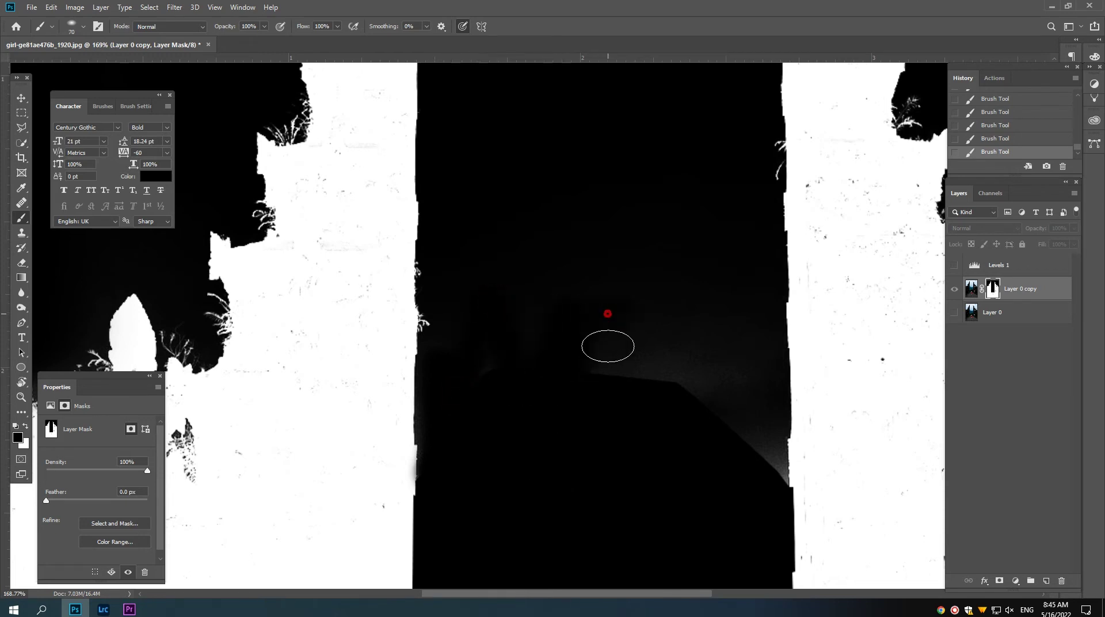
pyautogui.moveTo(609, 342); pyautogui.dragTo(459, 335)
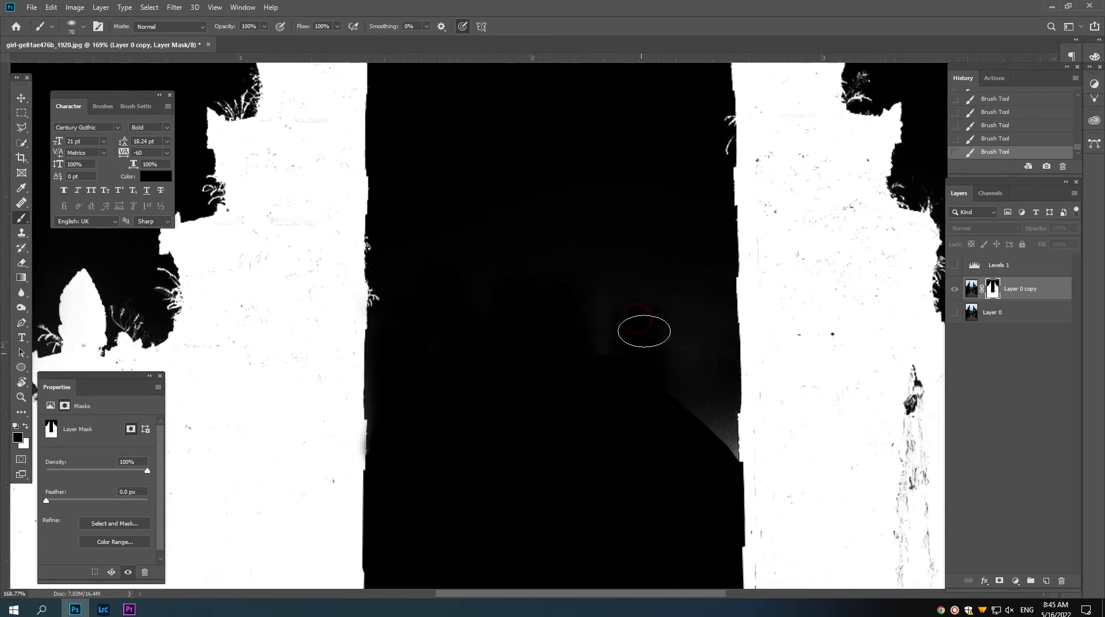
pyautogui.moveTo(641, 328); pyautogui.dragTo(497, 251)
pyautogui.moveTo(524, 202); pyautogui.dragTo(523, 252)
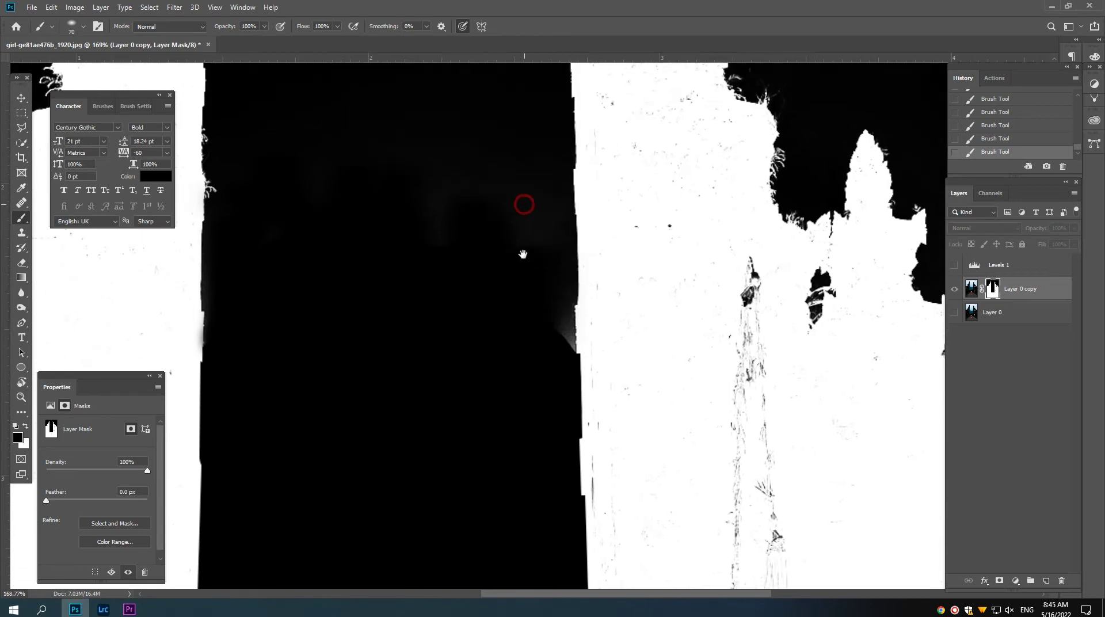
pyautogui.press('[')
pyautogui.press('[')
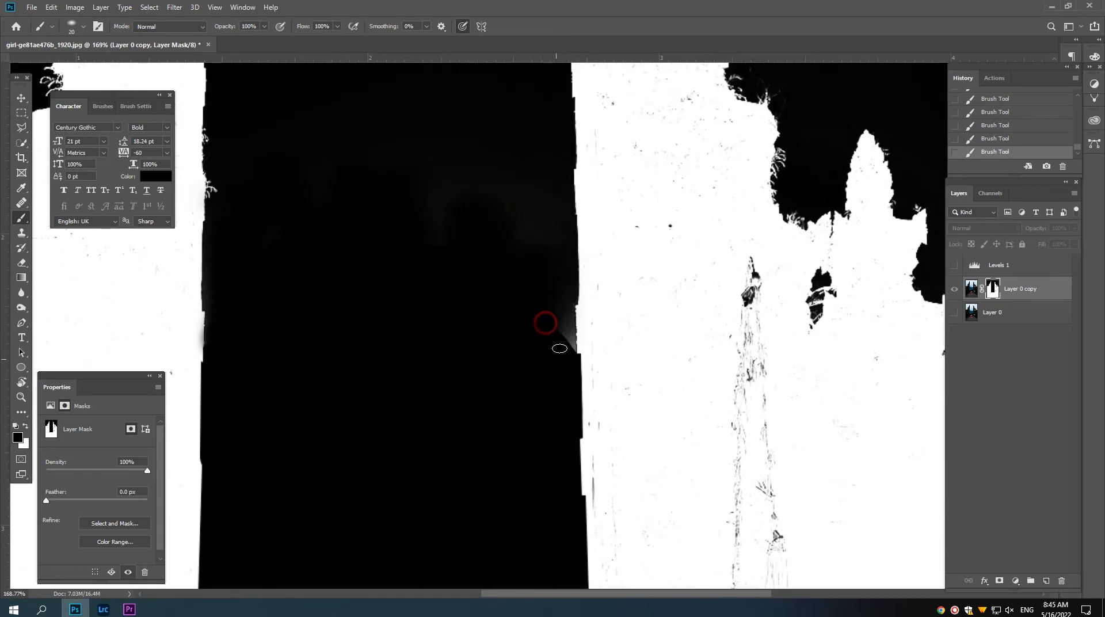
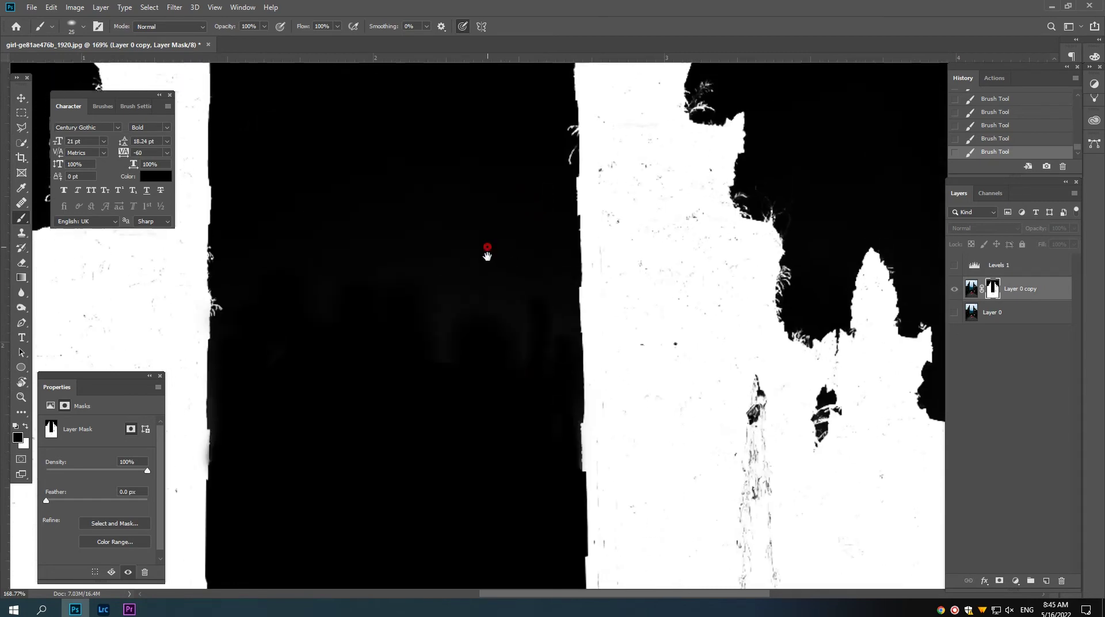
# Zoom in on the gate mask and make white the painting colour.
pyautogui.moveTo(486, 247)
pyautogui.mouseDown()
pyautogui.moveTo(534, 348)
pyautogui.moveTo(506, 299)
pyautogui.moveTo(517, 308)
pyautogui.mouseUp()
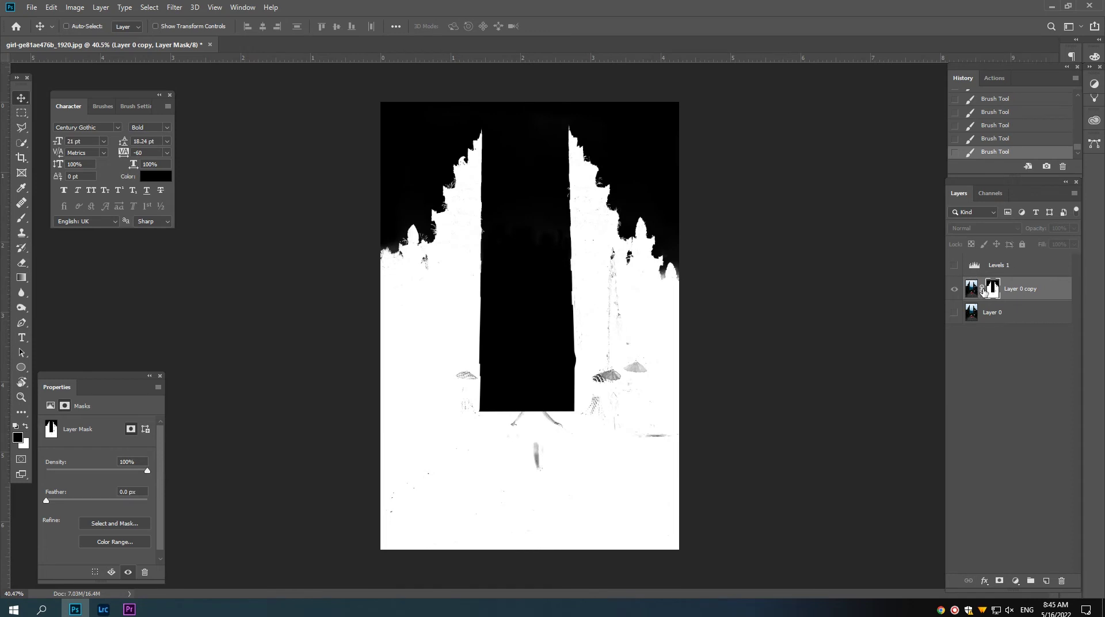
pyautogui.moveTo(653, 390); pyautogui.dragTo(628, 382)
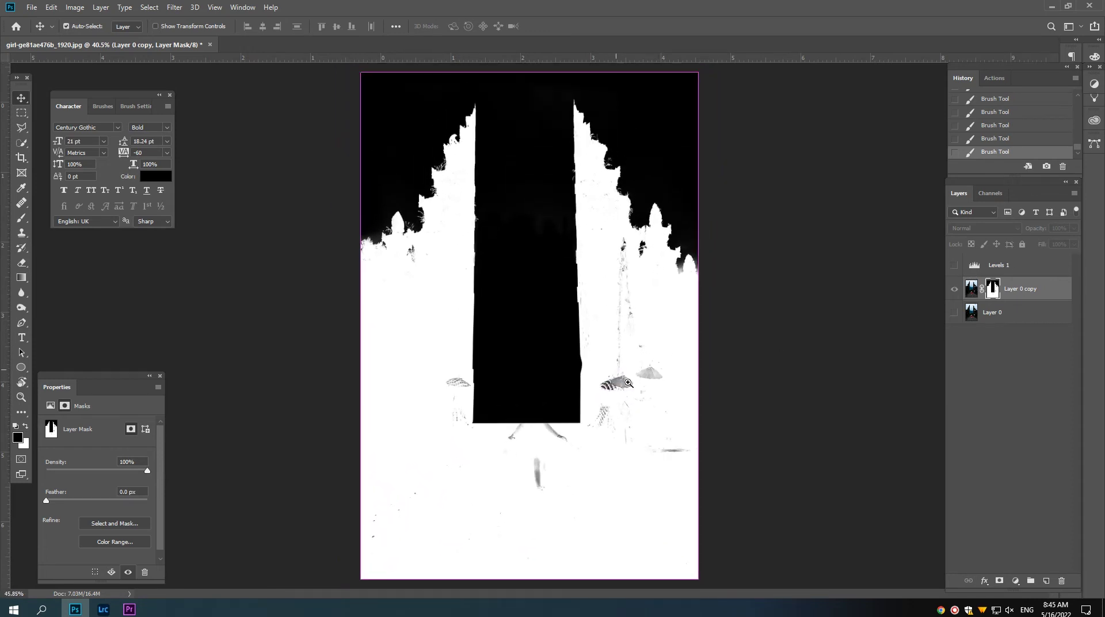
pyautogui.click(25, 426)
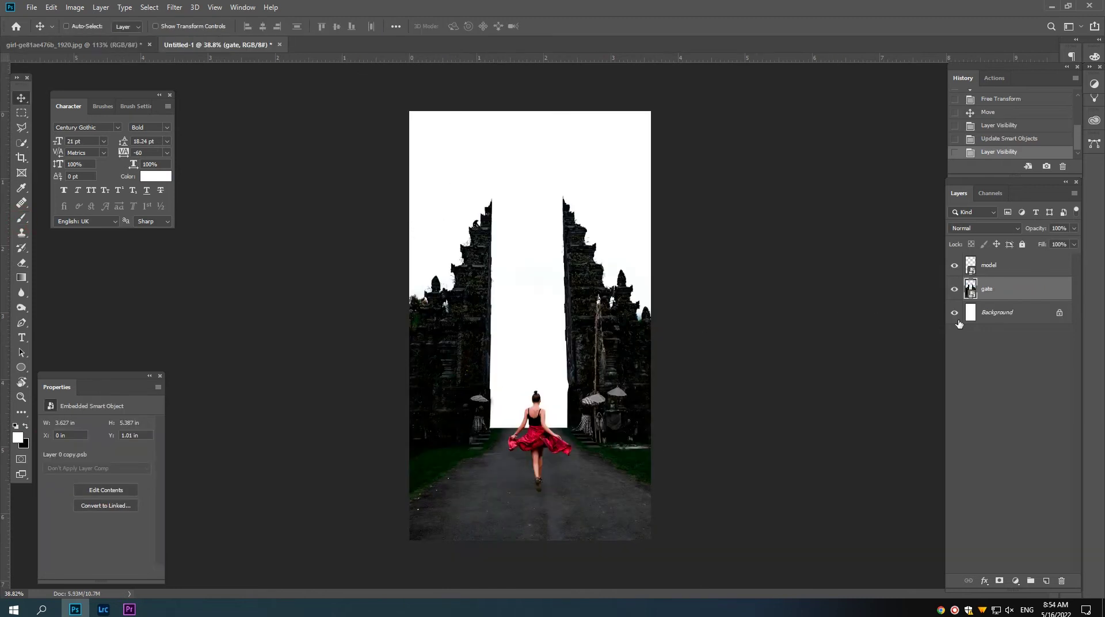
# Open the gate smart object, target its mask, and test then undo a mask gradient.
pyautogui.doubleClick(971, 290)
pyautogui.click(622, 263)
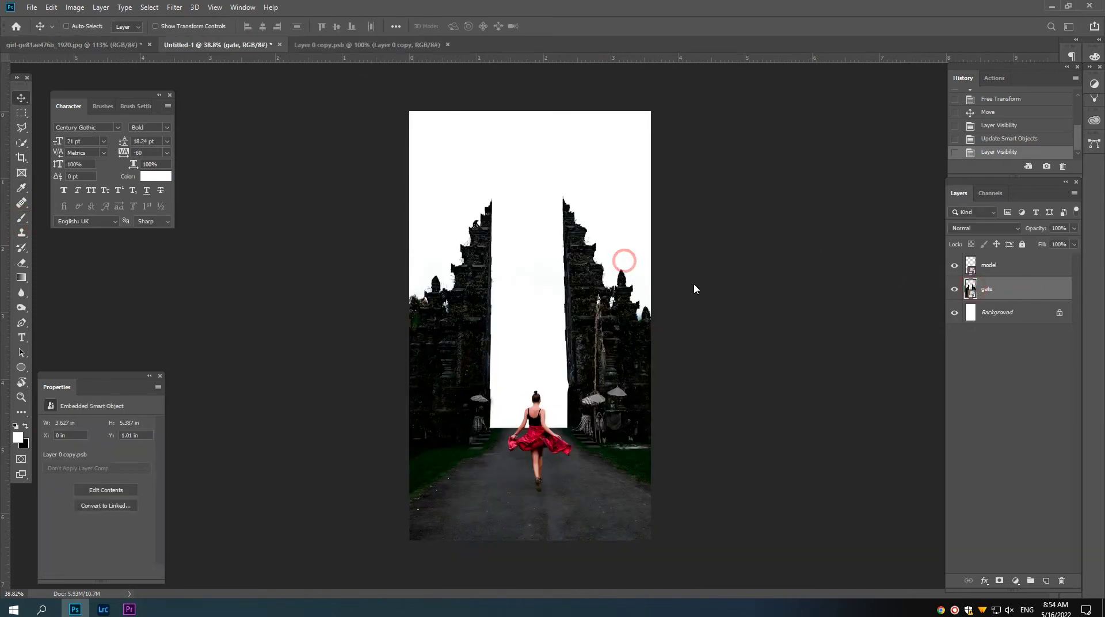
pyautogui.click(994, 266)
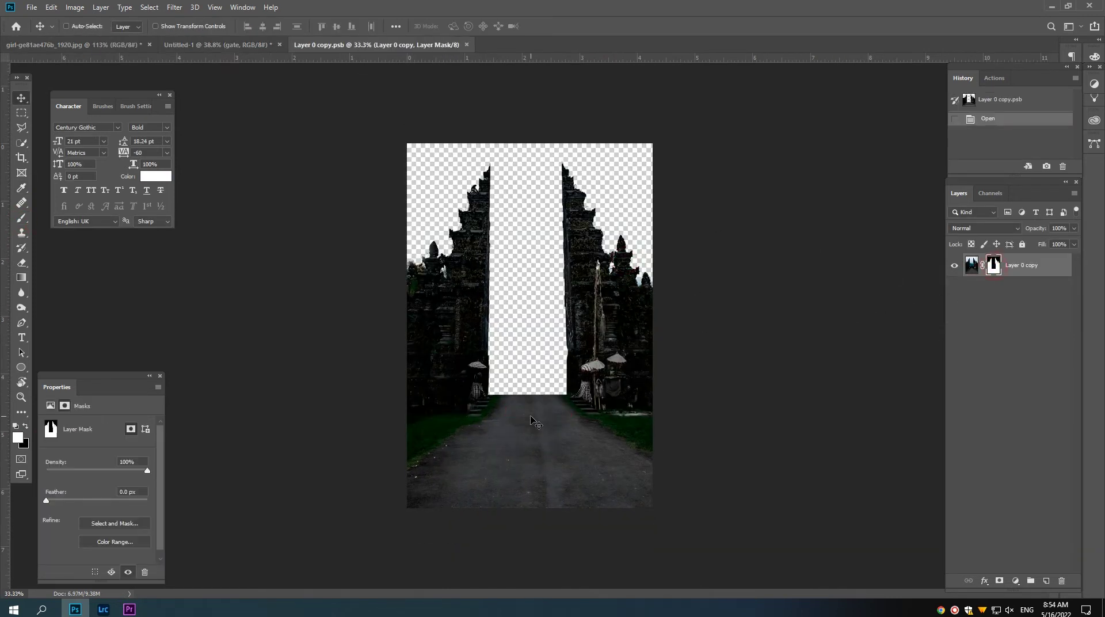
pyautogui.moveTo(521, 389); pyautogui.dragTo(557, 439)
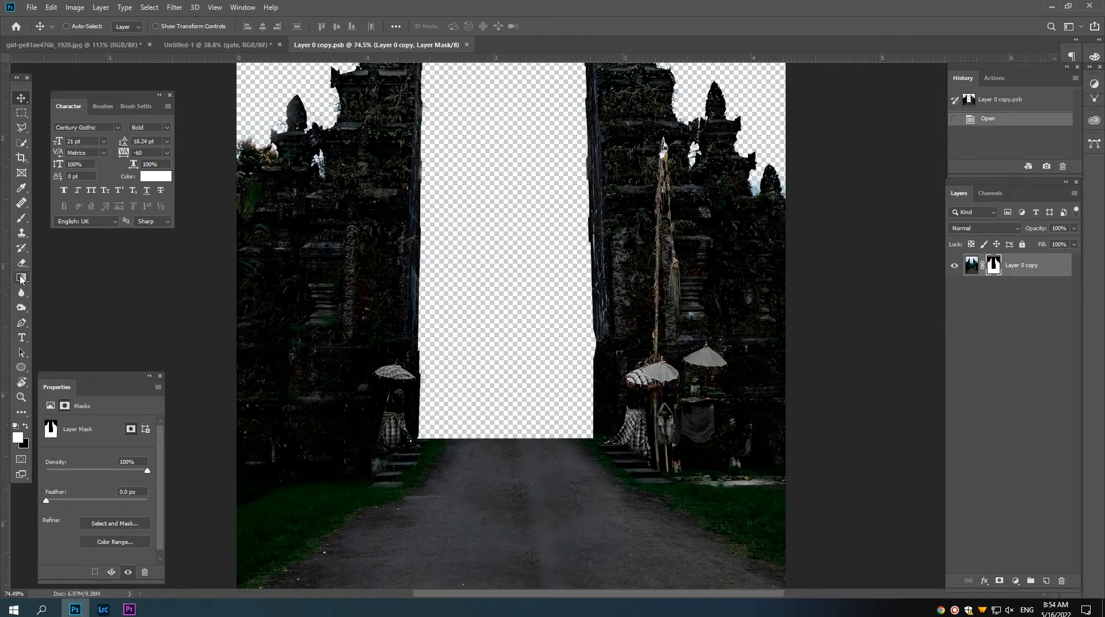
pyautogui.click(21, 278)
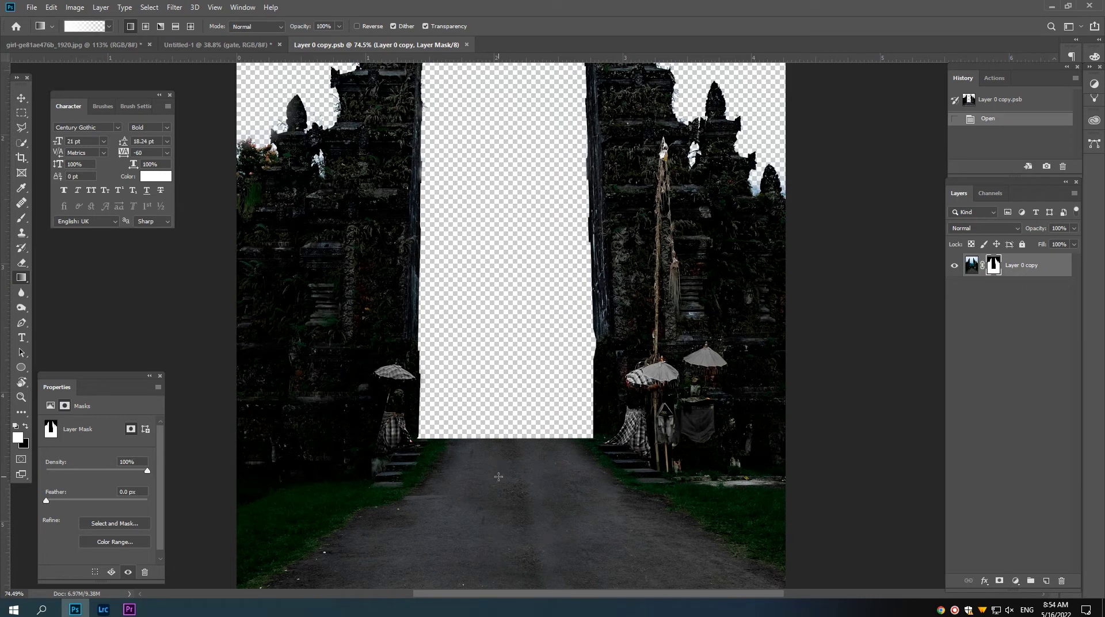
pyautogui.moveTo(493, 372); pyautogui.dragTo(496, 360)
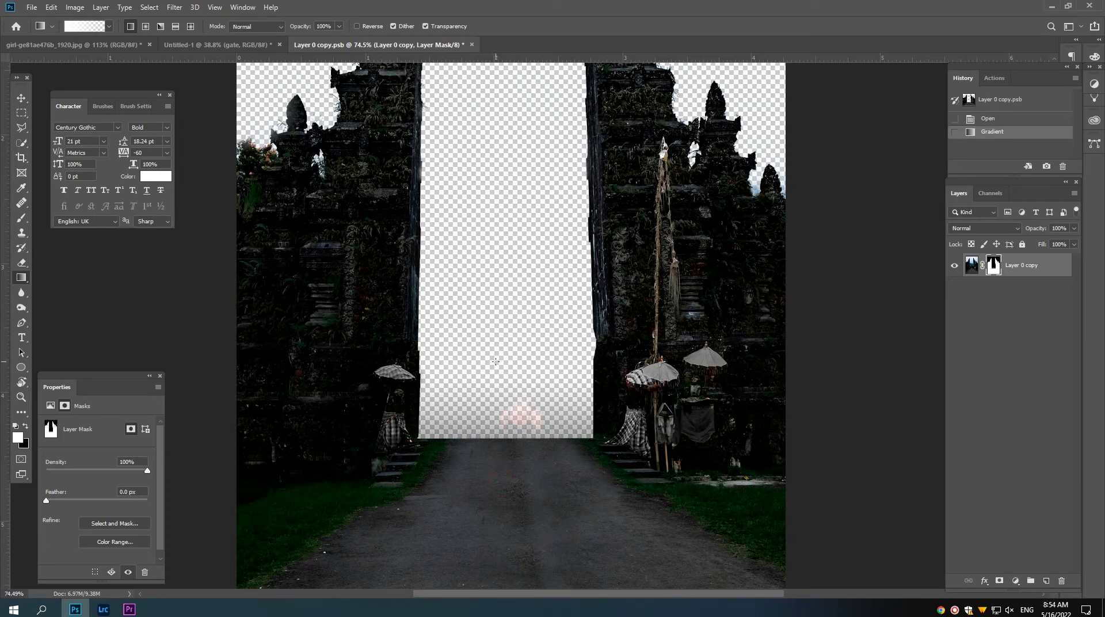
pyautogui.hotkey('ctrl', 'z')
# Drag the masked gate layer 'Layer 0 copy' into the Untitled-1 composite.
pyautogui.moveTo(1024, 266); pyautogui.dragTo(1046, 580)
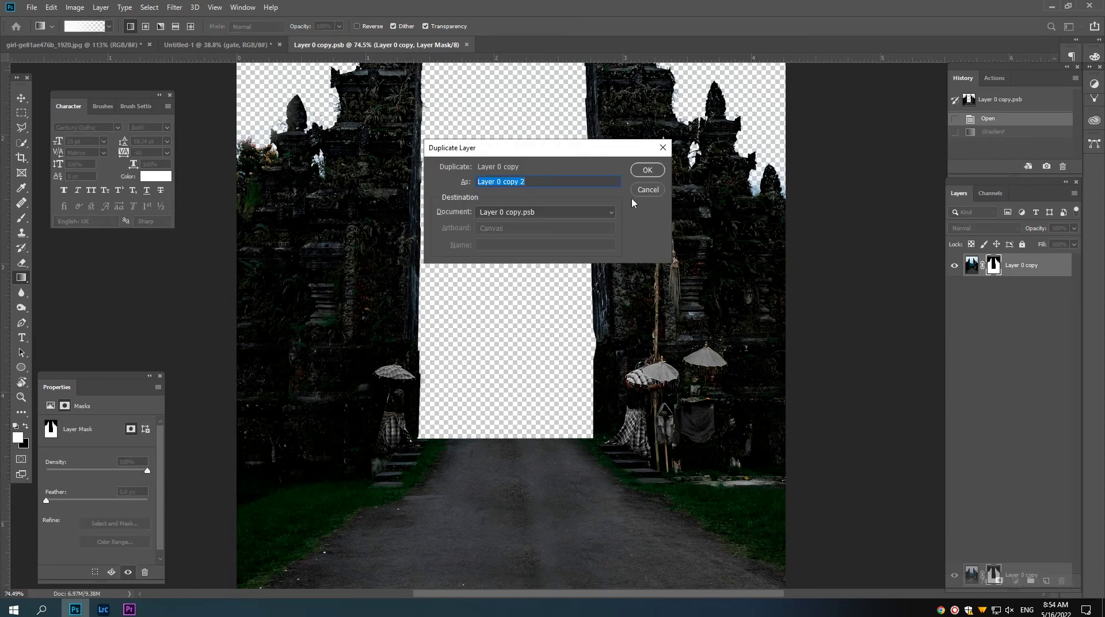
pyautogui.click(648, 185)
pyautogui.press('v')
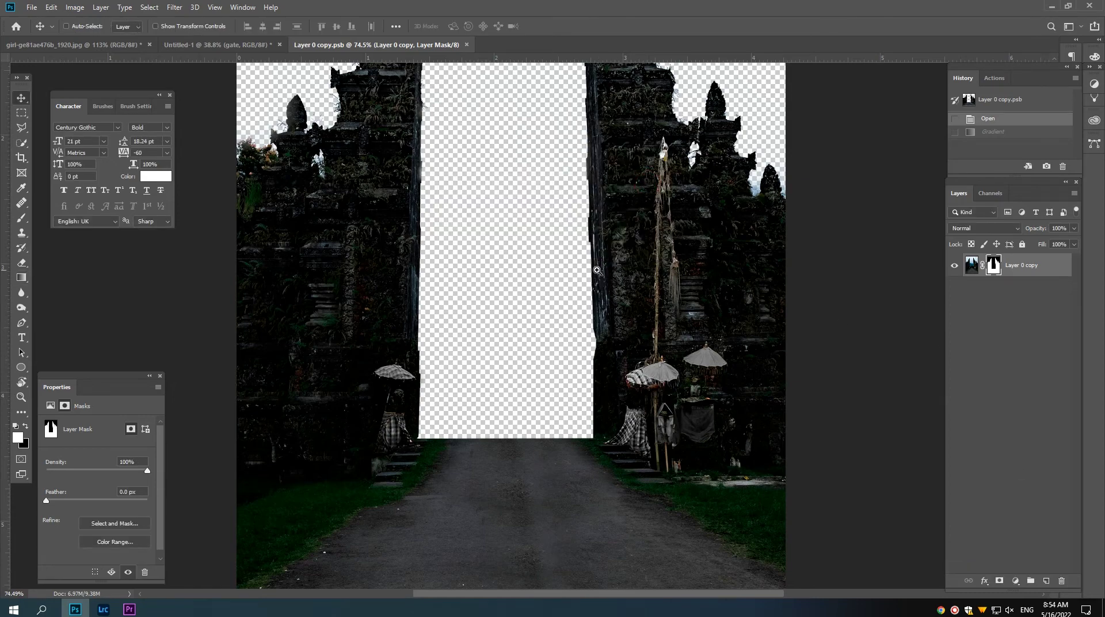
pyautogui.hotkey('ctrl', '-')
pyautogui.moveTo(1057, 272)
pyautogui.mouseDown()
pyautogui.moveTo(255, 95)
pyautogui.moveTo(570, 395)
pyautogui.mouseUp()
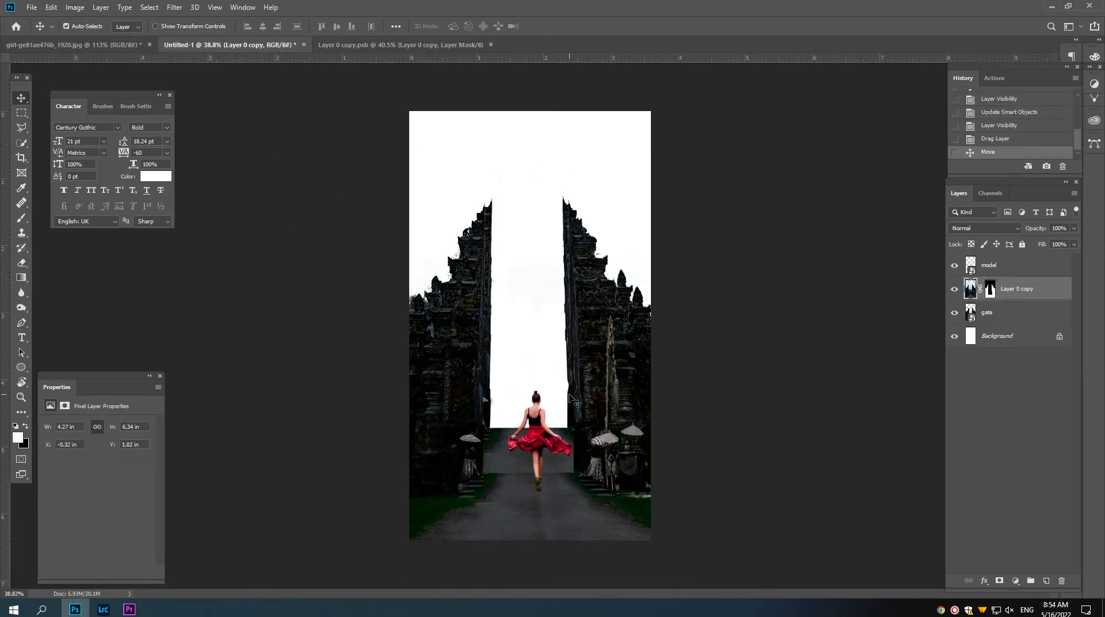
# Reposition and shrink the copied gate layer to about 85% to fit the canvas.
pyautogui.hotkey('ctrl', 't')
pyautogui.moveTo(562, 284)
pyautogui.mouseDown()
pyautogui.moveTo(572, 277)
pyautogui.moveTo(558, 278)
pyautogui.mouseUp()
pyautogui.scroll(-2, 573, 278)
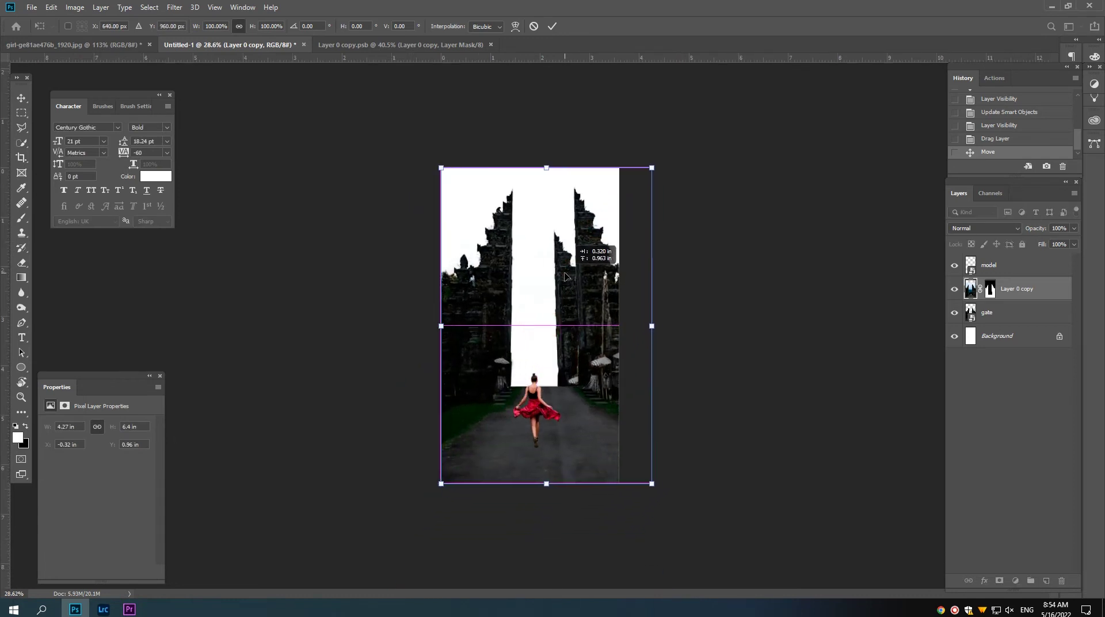
pyautogui.moveTo(651, 166); pyautogui.dragTo(597, 201)
pyautogui.scroll(4, 597, 199)
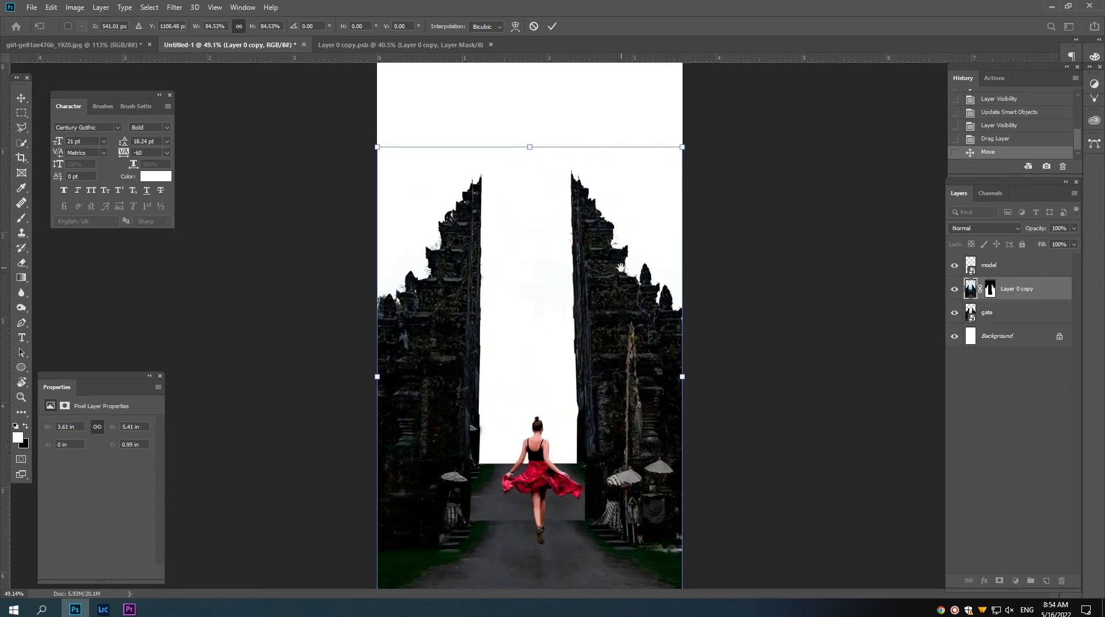
pyautogui.click(629, 223)
pyautogui.press('Return')
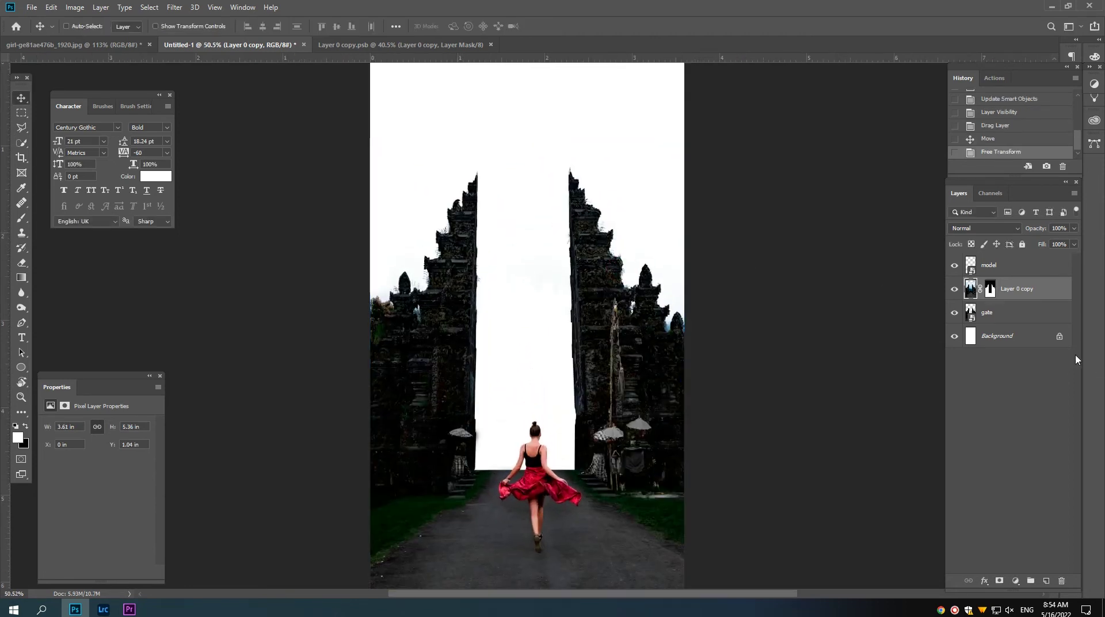
# Hide the original gate layer, move the new copy below it, and duplicate it as 'Layer 0 copy 2'.
pyautogui.click(954, 312)
pyautogui.moveTo(1019, 289); pyautogui.dragTo(1015, 325)
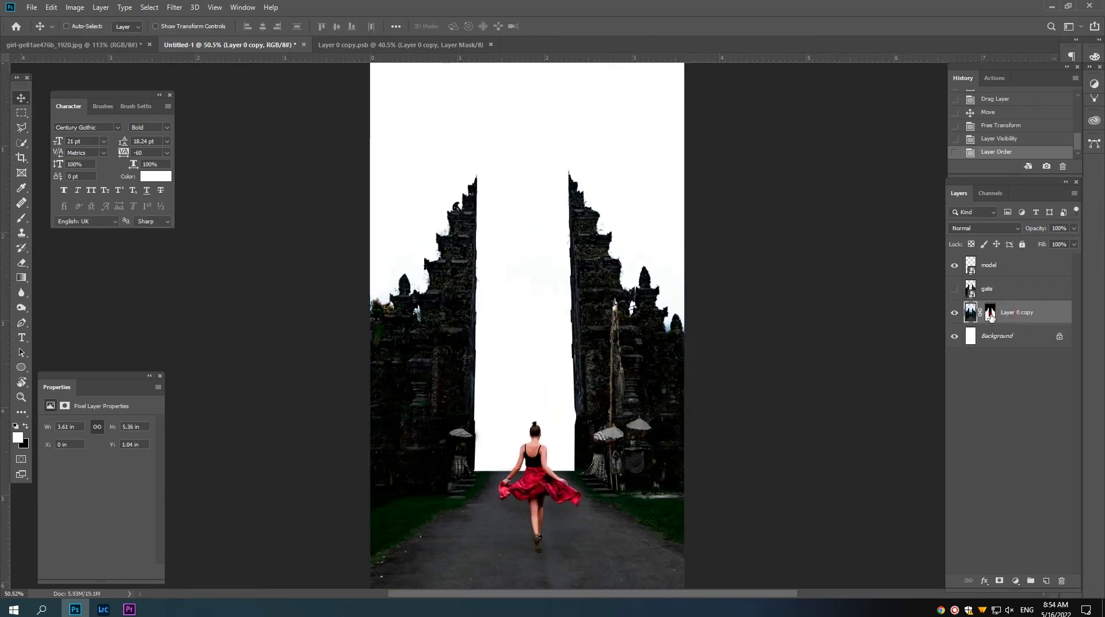
pyautogui.click(989, 312)
pyautogui.moveTo(722, 345); pyautogui.dragTo(701, 344)
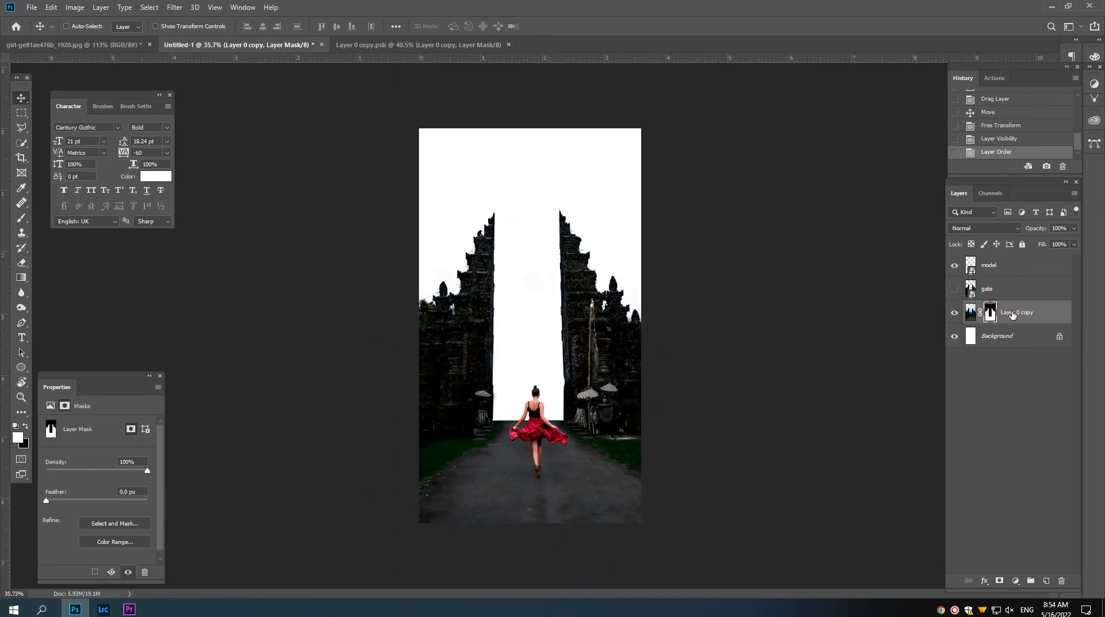
pyautogui.moveTo(1012, 313); pyautogui.dragTo(1045, 580)
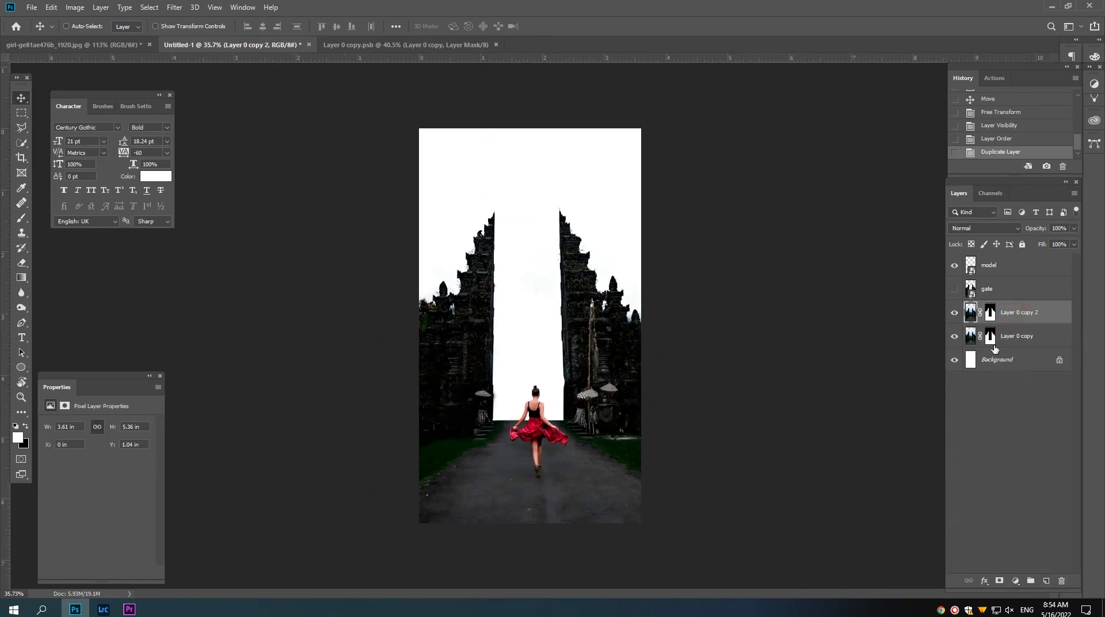
pyautogui.click(990, 336)
pyautogui.hotkey('ctrl', '0')
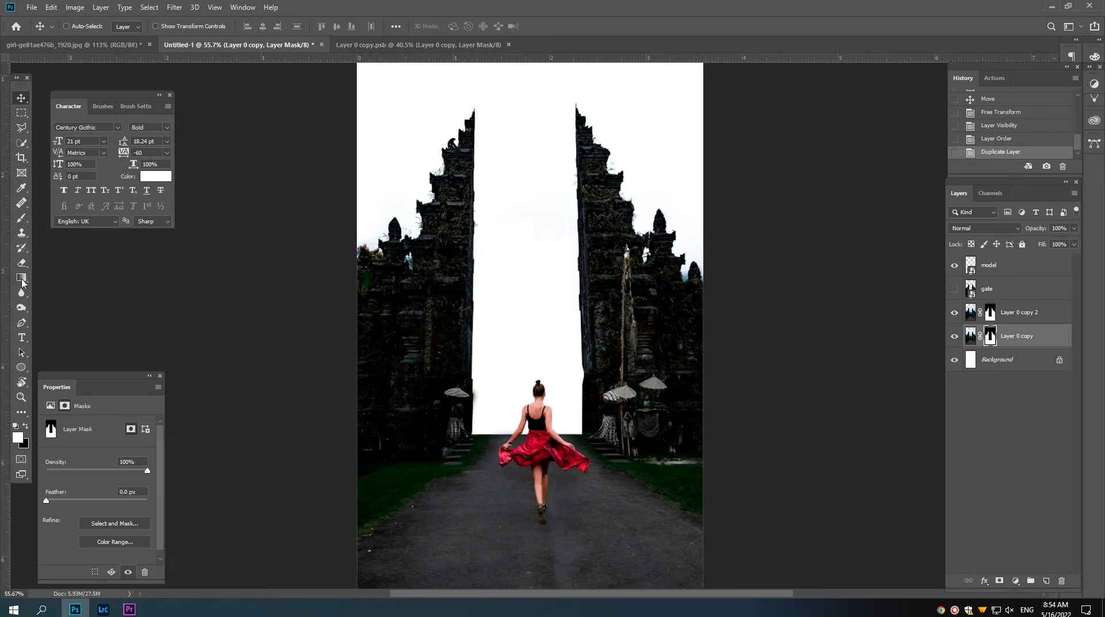
# Paint short upward gradients into the lower gate copy's mask, misting the gap's base and path.
pyautogui.click(22, 279)
pyautogui.moveTo(533, 364); pyautogui.dragTo(526, 340)
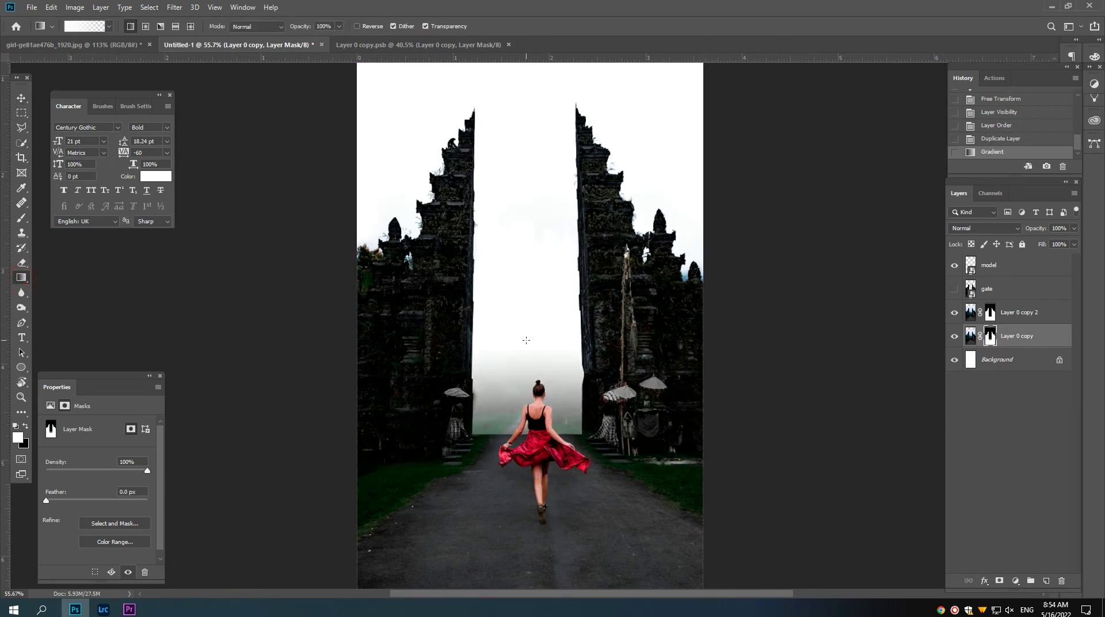
pyautogui.scroll(1, 514, 431)
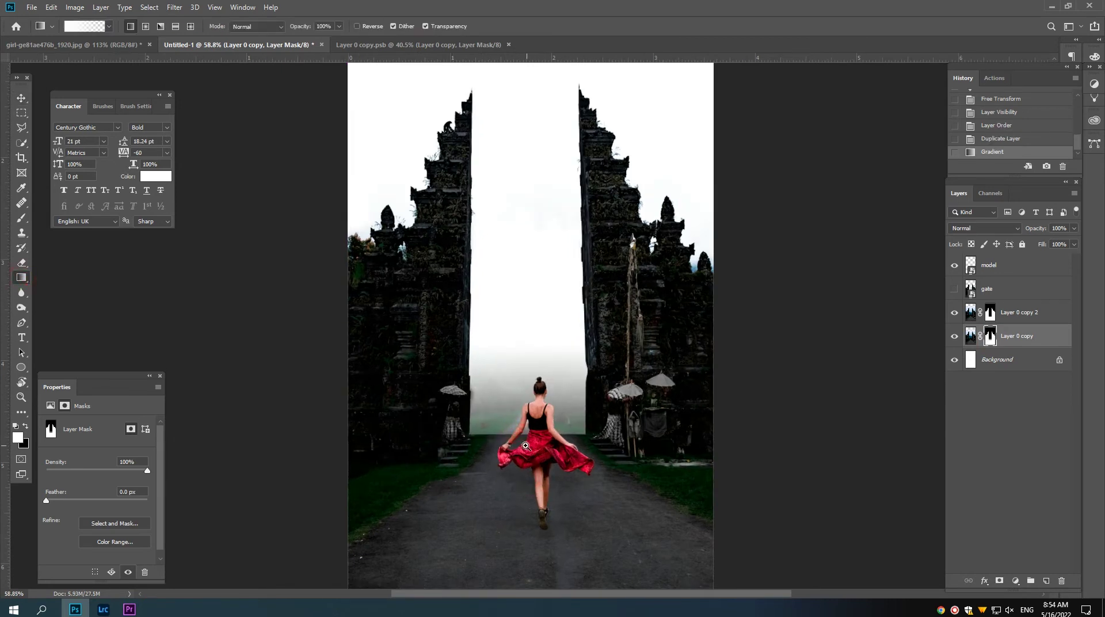
pyautogui.scroll(3, 525, 446)
pyautogui.moveTo(538, 406); pyautogui.dragTo(534, 371)
pyautogui.scroll(2, 521, 443)
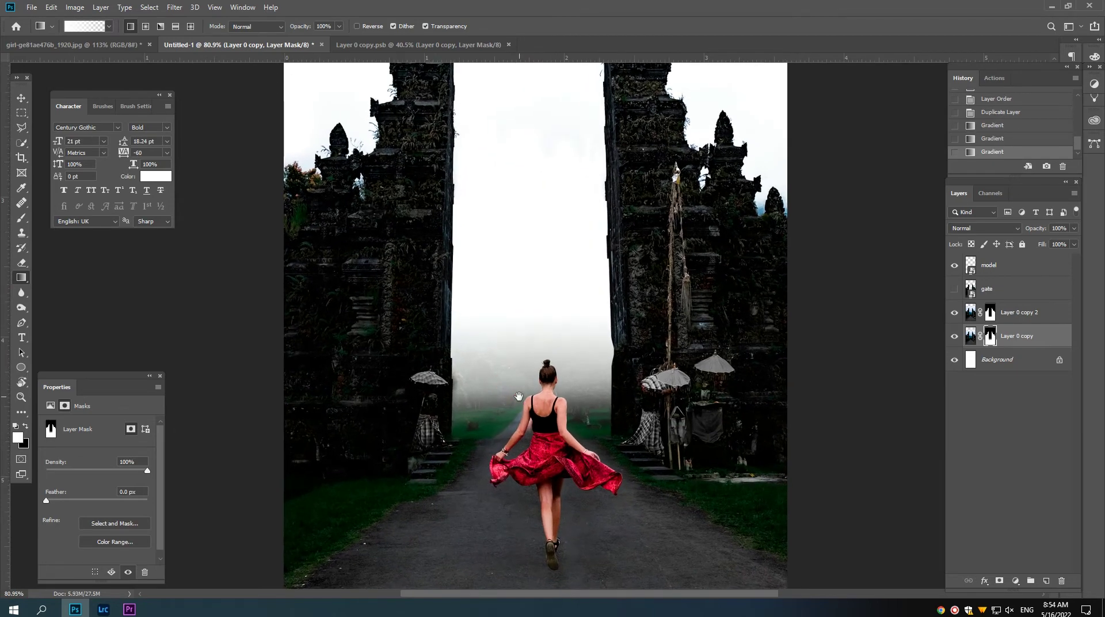
pyautogui.scroll(1, 522, 443)
pyautogui.moveTo(521, 443); pyautogui.dragTo(526, 453)
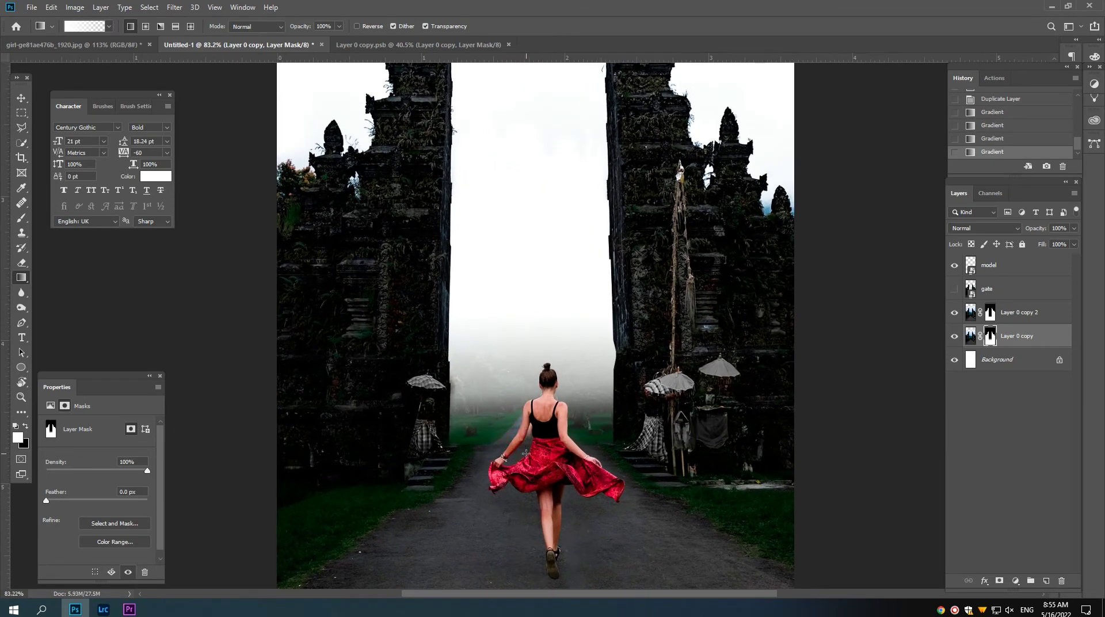
pyautogui.moveTo(514, 412); pyautogui.dragTo(519, 419)
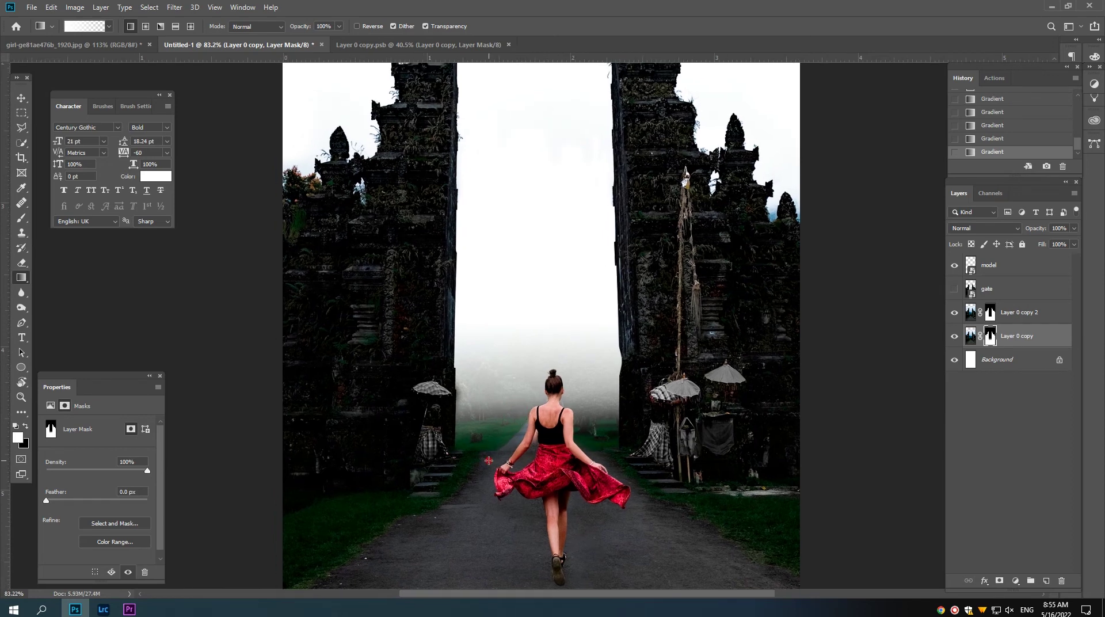
pyautogui.scroll(-1, 517, 407)
pyautogui.scroll(-1, 517, 406)
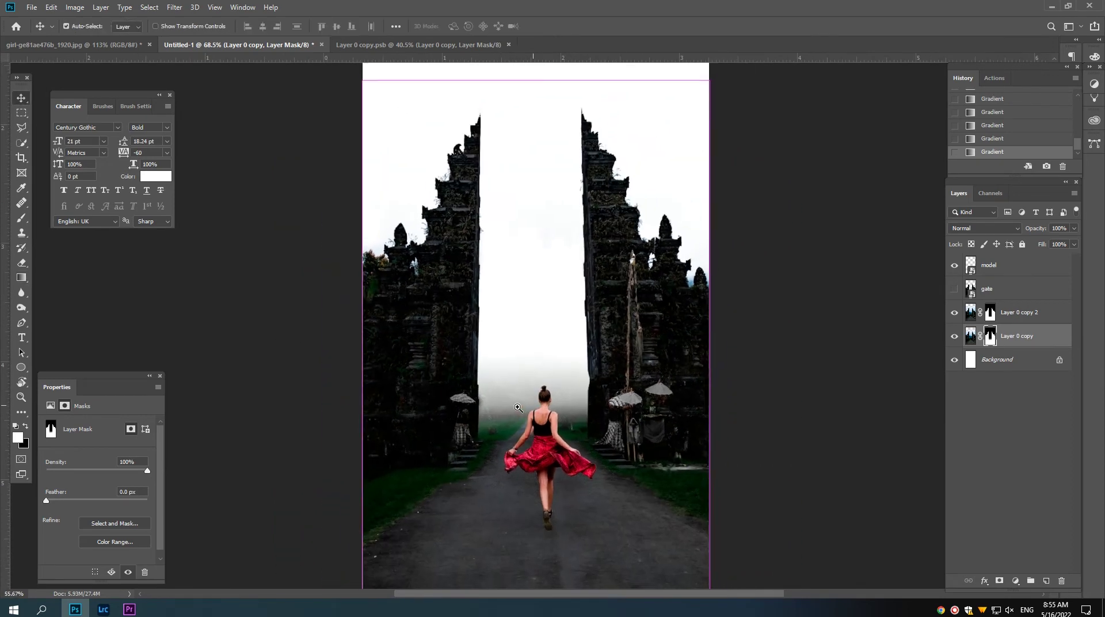
pyautogui.moveTo(518, 407); pyautogui.dragTo(513, 408)
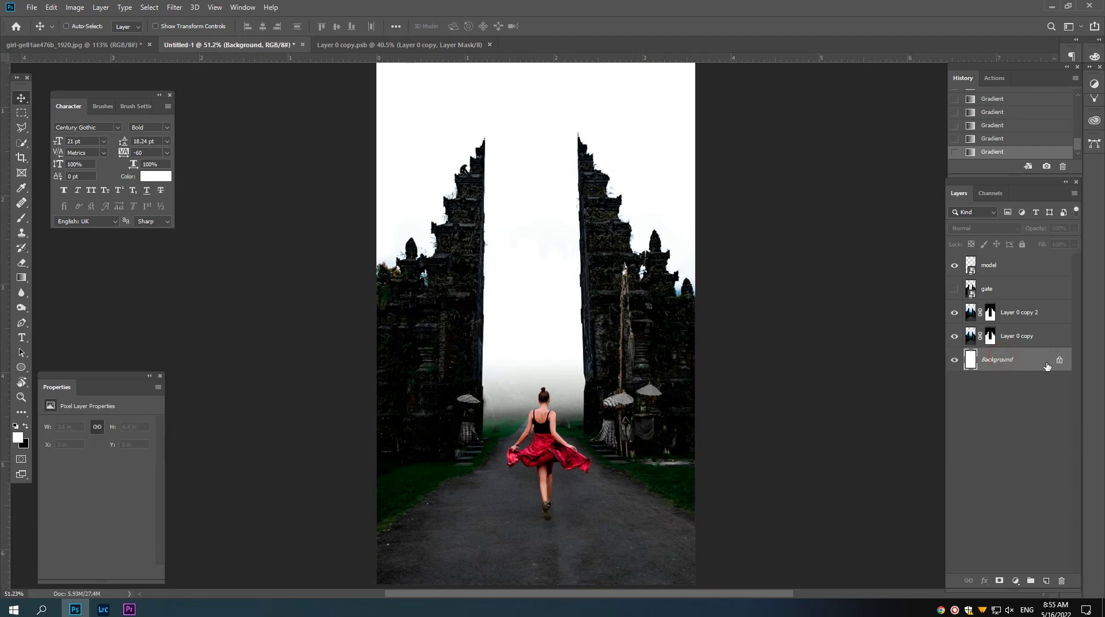
# Delete the white background and enlarge, lower, and place the stormy sky image.
pyautogui.press('Delete')
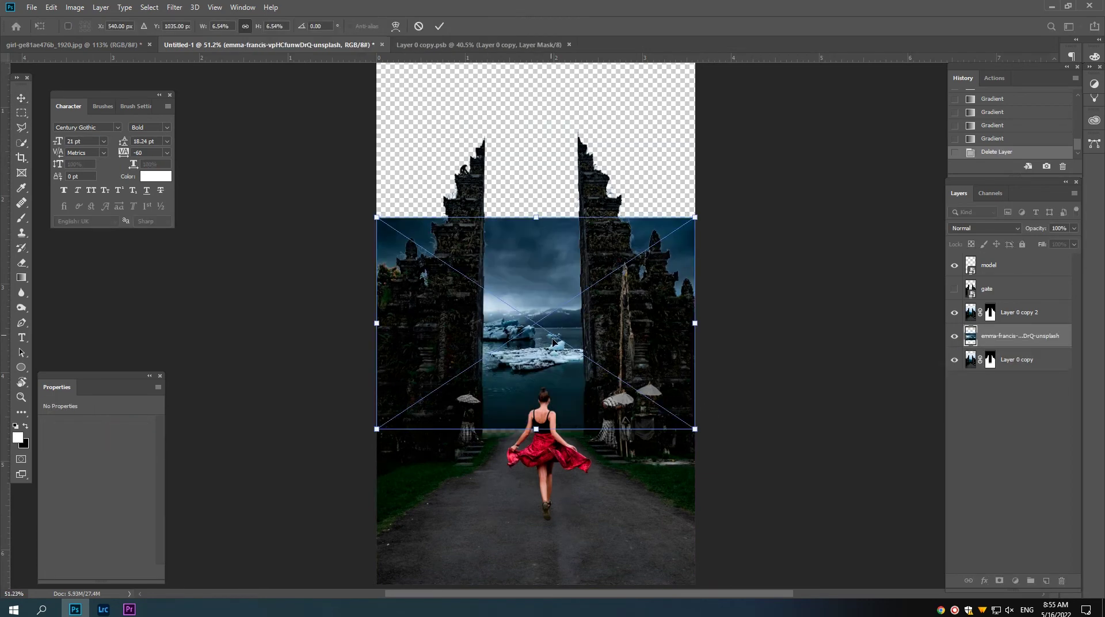
pyautogui.scroll(-5, 566, 337)
pyautogui.moveTo(602, 290); pyautogui.dragTo(746, 193)
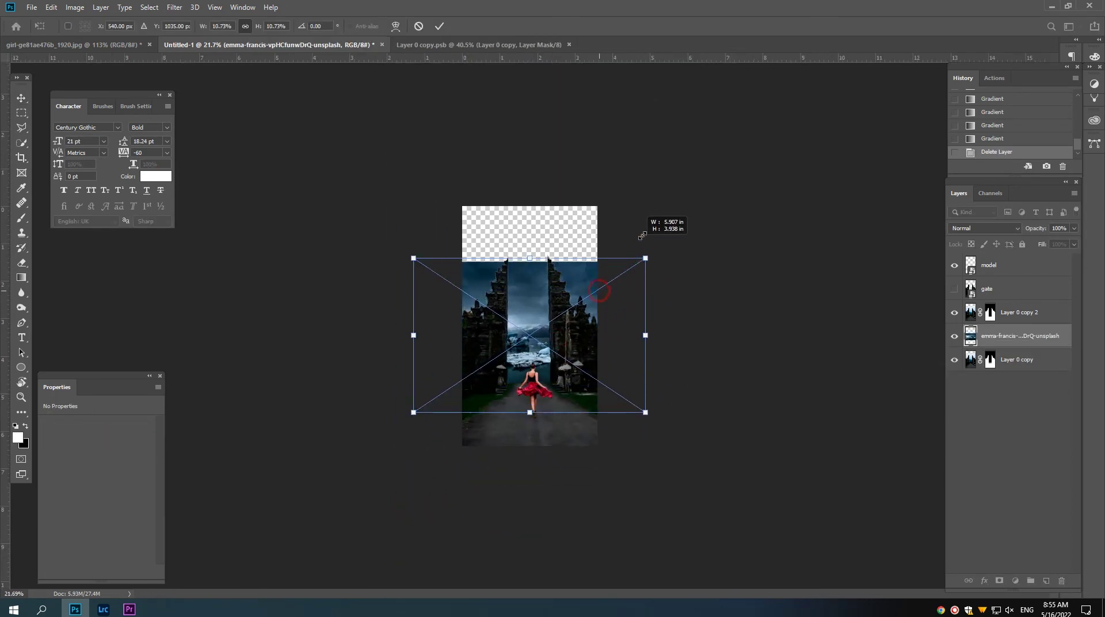
pyautogui.moveTo(678, 223); pyautogui.dragTo(678, 238)
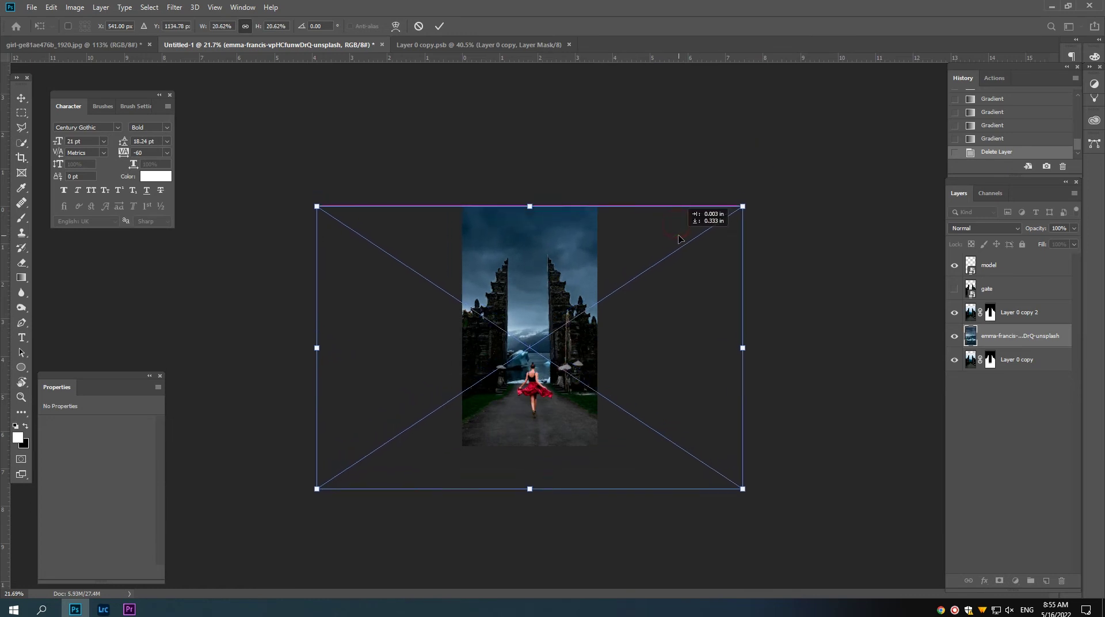
pyautogui.scroll(-3, 549, 399)
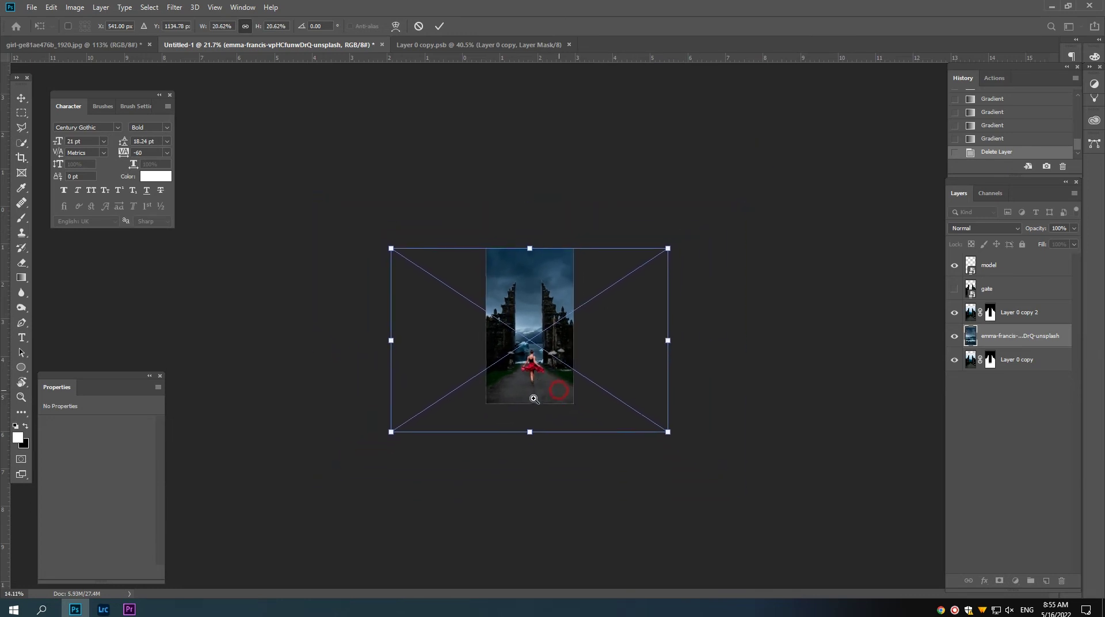
pyautogui.moveTo(408, 418); pyautogui.dragTo(341, 463)
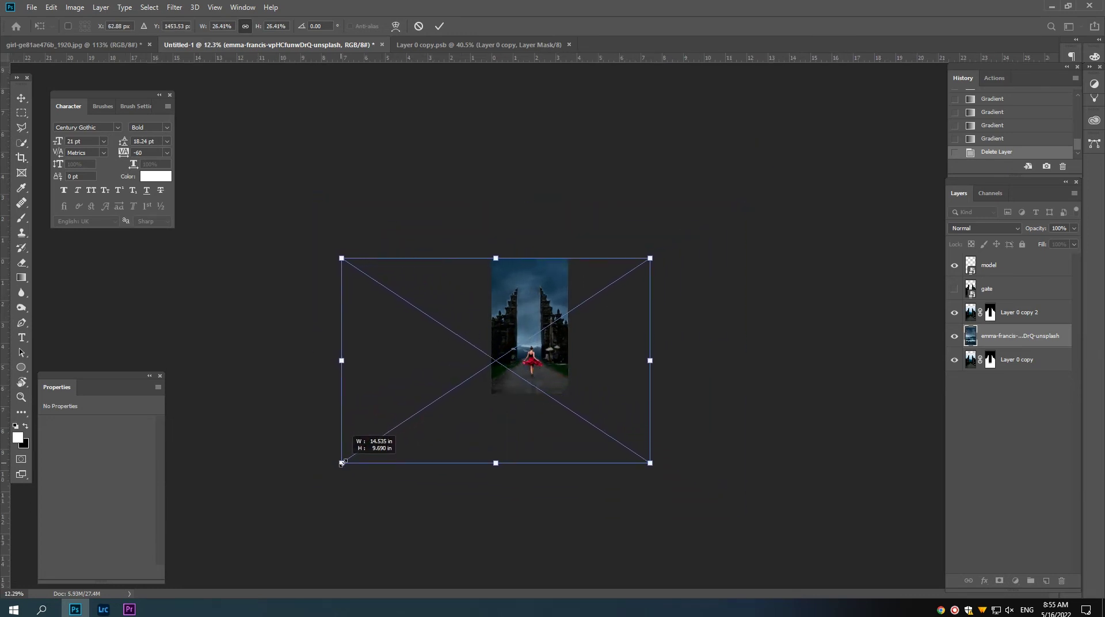
pyautogui.press('Return')
# Move the emma-francis sky layer below Layer 0 copy so clouds show behind the towers.
pyautogui.scroll(3, 570, 366)
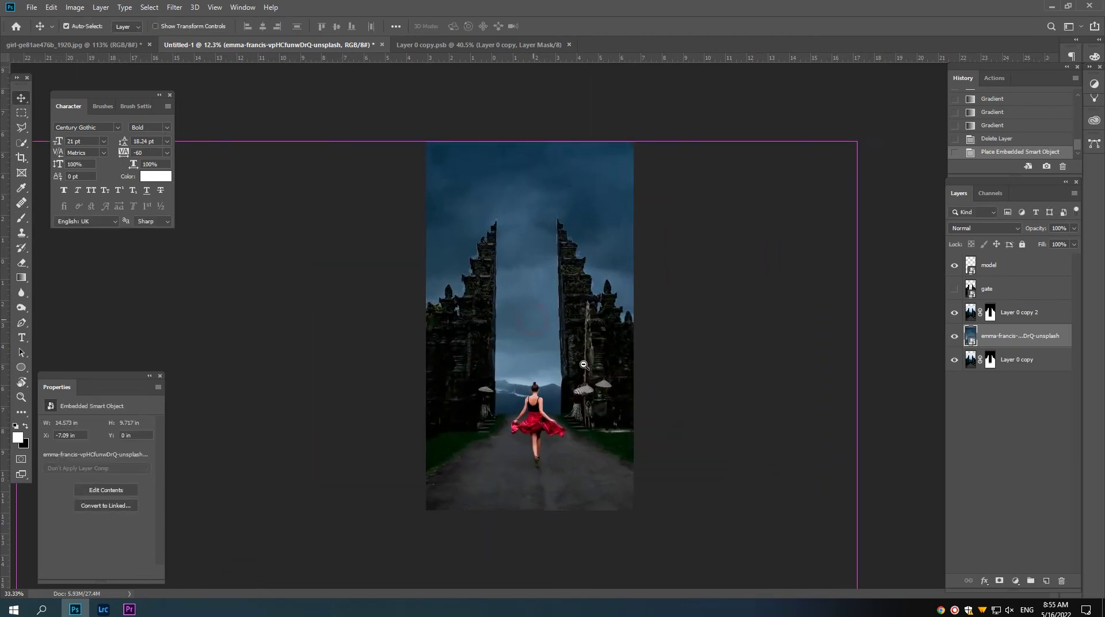
pyautogui.scroll(2, 570, 366)
pyautogui.scroll(1, 570, 366)
pyautogui.scroll(3, 531, 439)
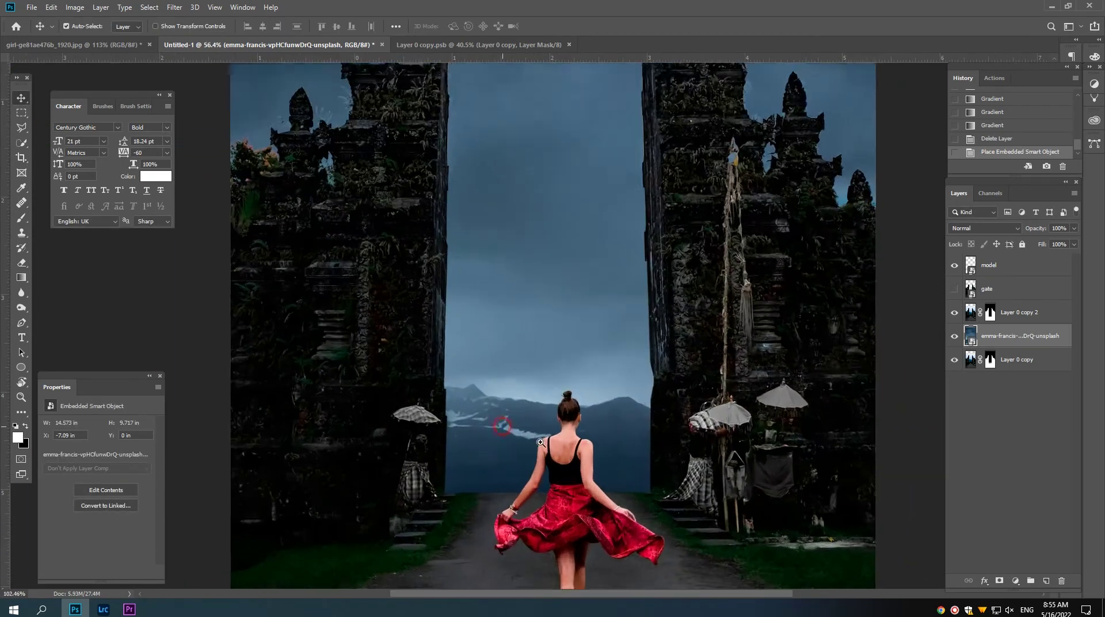
pyautogui.scroll(1, 531, 439)
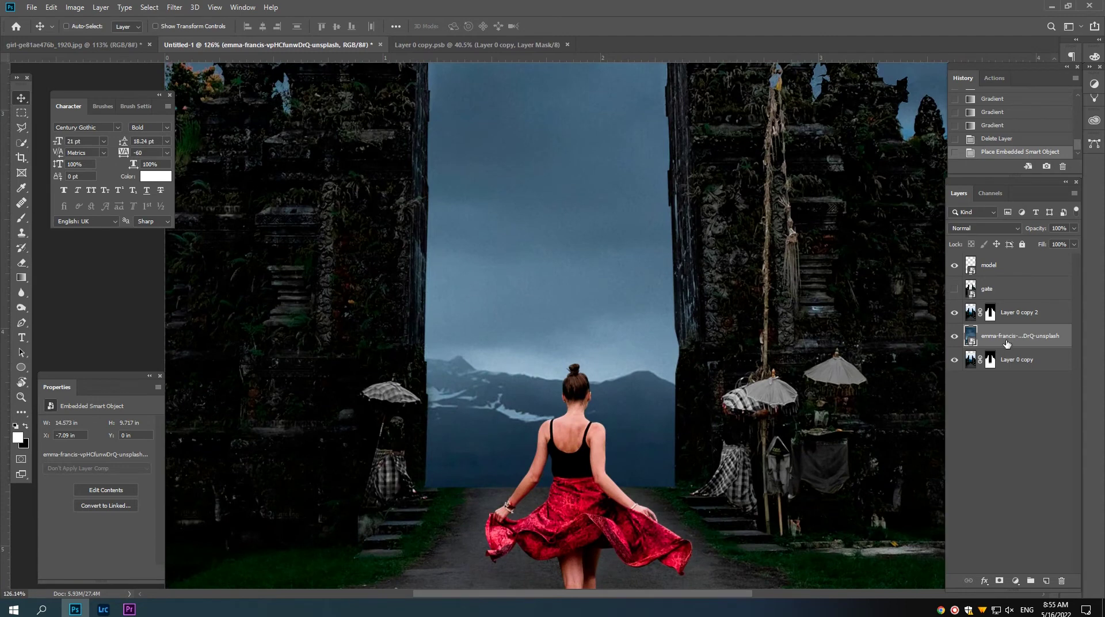
pyautogui.moveTo(1005, 343); pyautogui.dragTo(1007, 371)
pyautogui.scroll(-1, 655, 339)
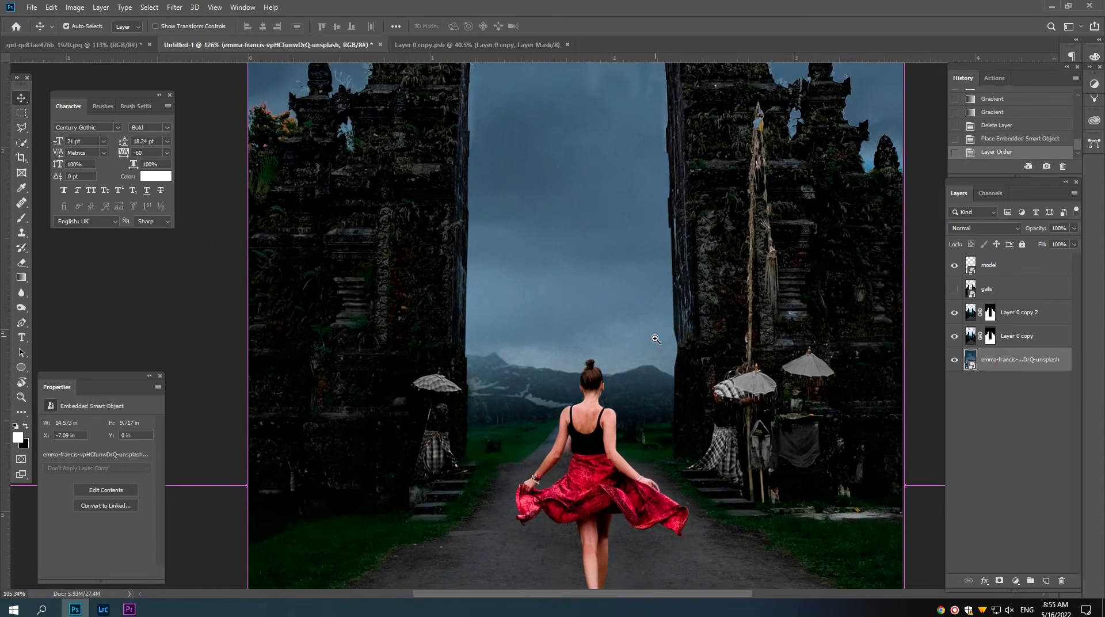
pyautogui.moveTo(638, 337)
pyautogui.mouseDown()
pyautogui.moveTo(583, 374)
pyautogui.moveTo(558, 316)
pyautogui.moveTo(473, 316)
pyautogui.moveTo(502, 331)
pyautogui.moveTo(480, 320)
pyautogui.mouseUp()
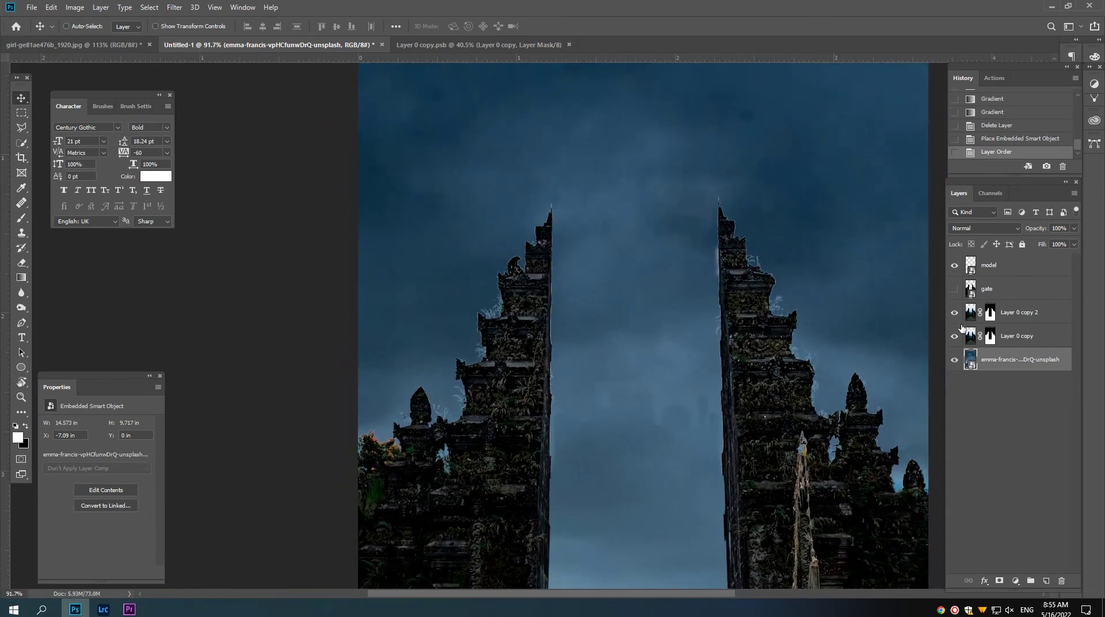
# Select Layer 0 copy's mask and toggle the layer's visibility to compare.
pyautogui.click(985, 340)
pyautogui.click(950, 340)
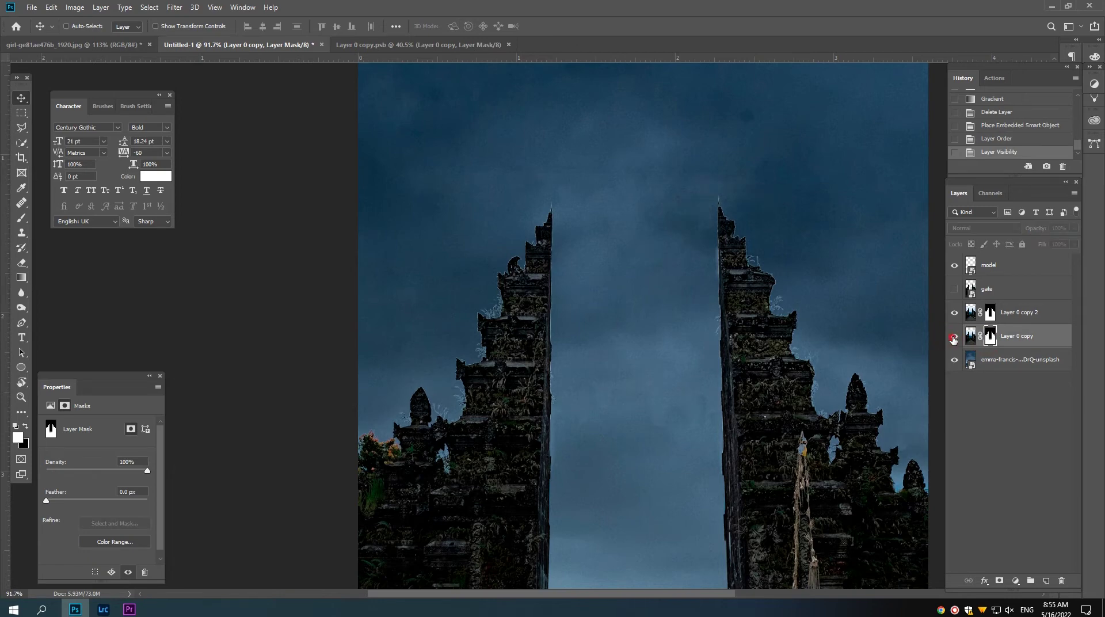
pyautogui.click(954, 337)
pyautogui.scroll(-2, 814, 328)
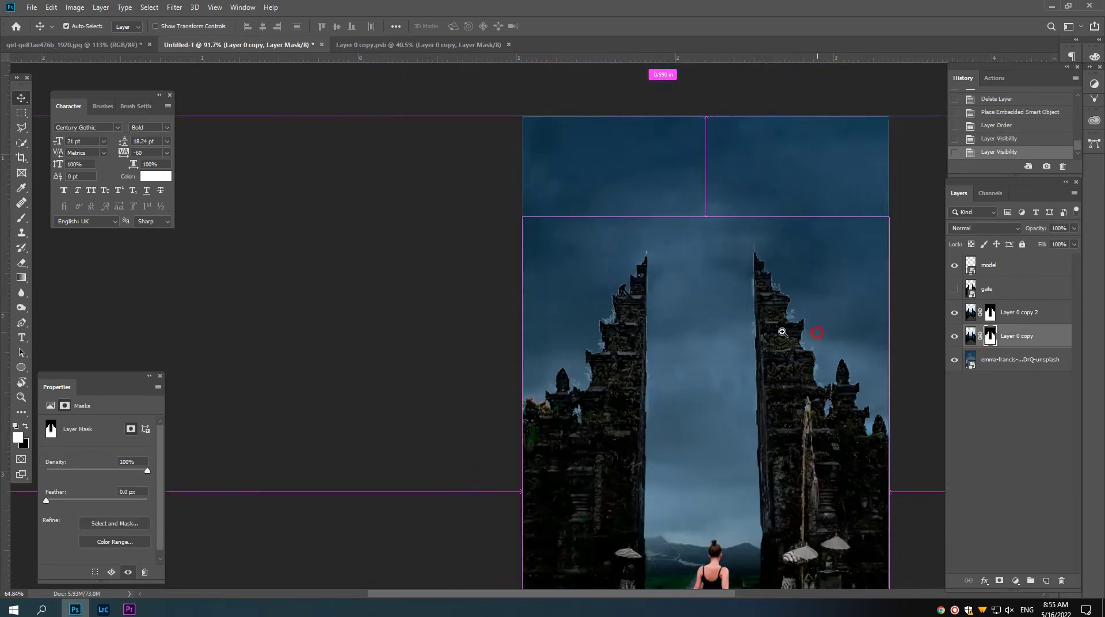
pyautogui.scroll(-2, 770, 334)
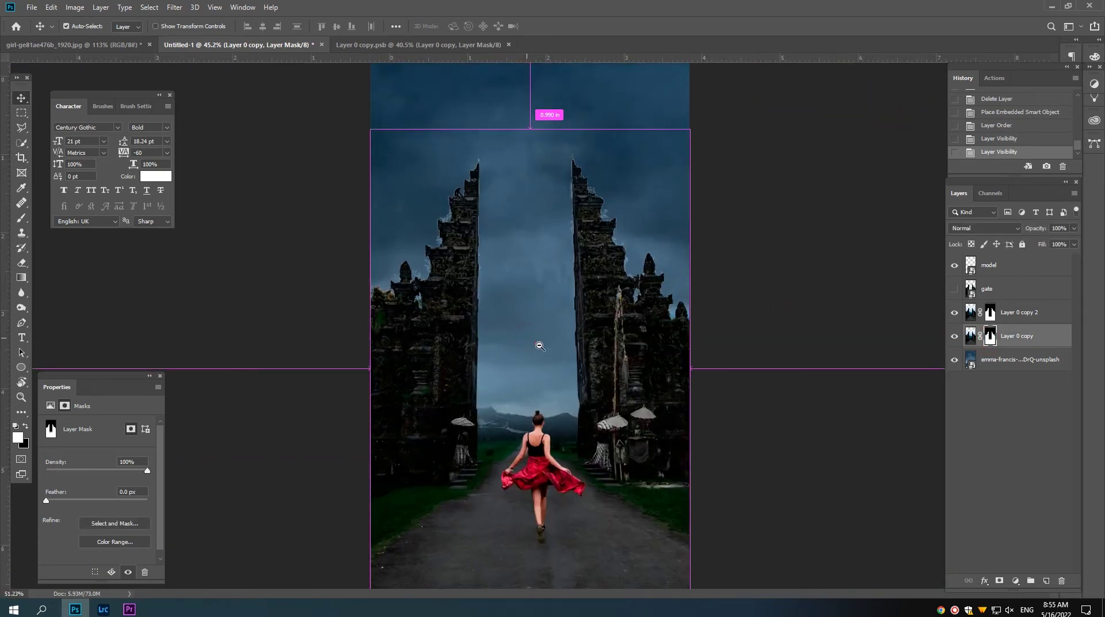
pyautogui.scroll(-1, 540, 345)
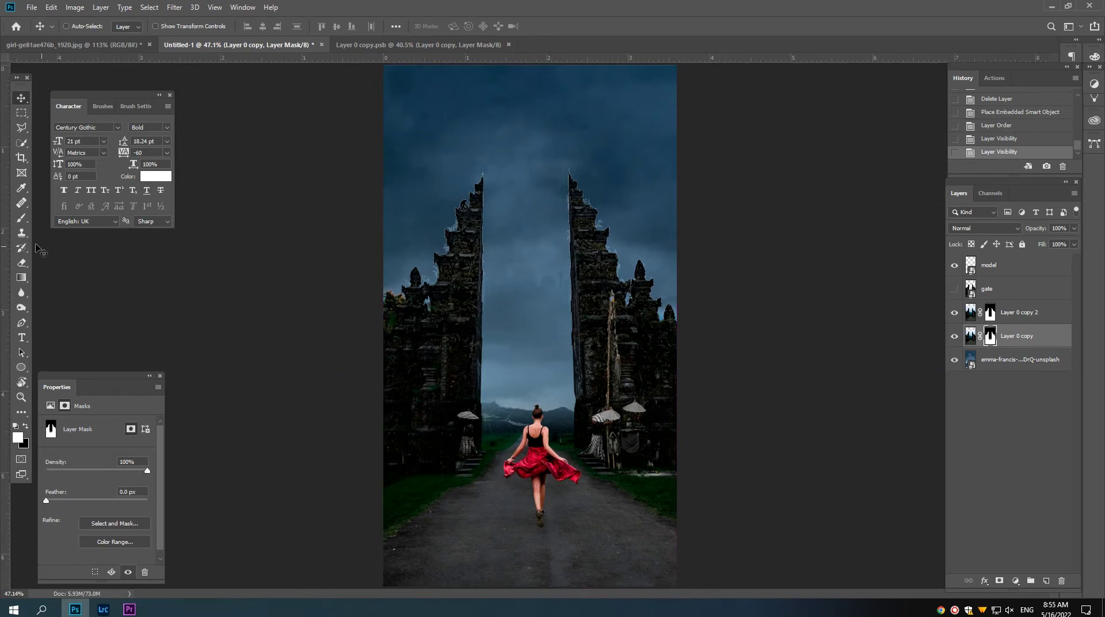
# Apply a gradient on Layer 0 copy's mask and toggle the layer to check the blend.
pyautogui.click(22, 278)
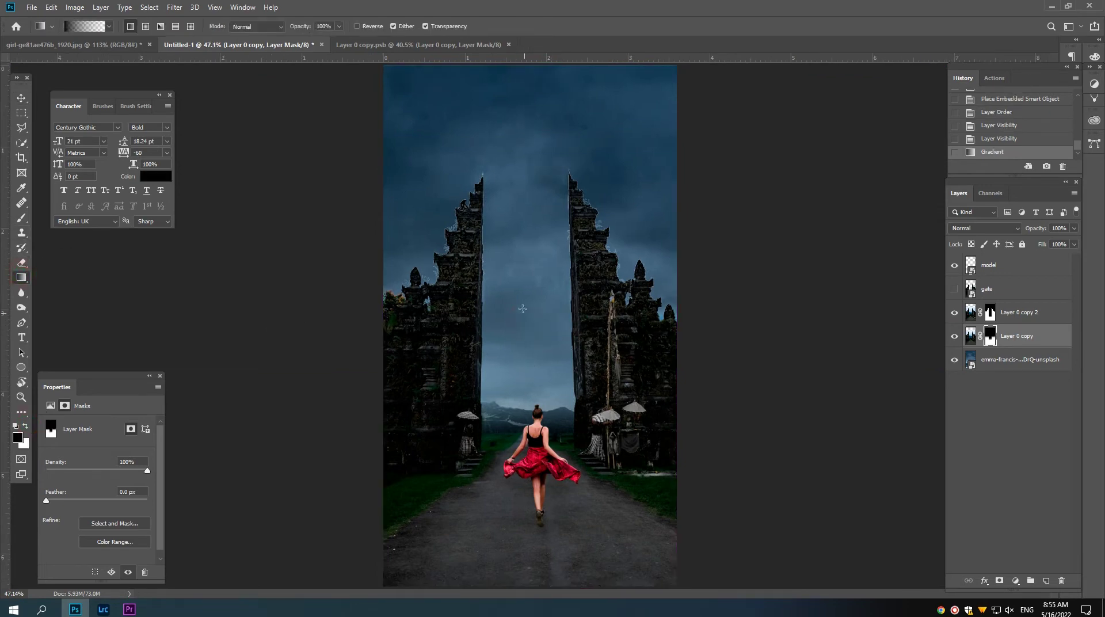
pyautogui.scroll(1, 521, 288)
pyautogui.scroll(1, 520, 313)
pyautogui.scroll(1, 508, 316)
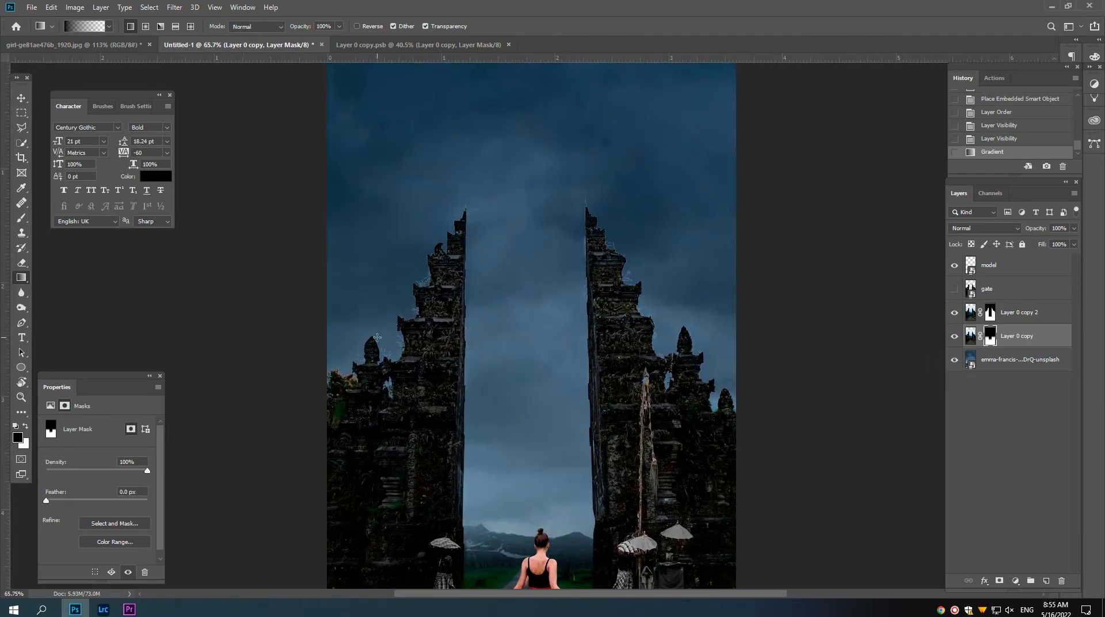
pyautogui.scroll(1, 483, 305)
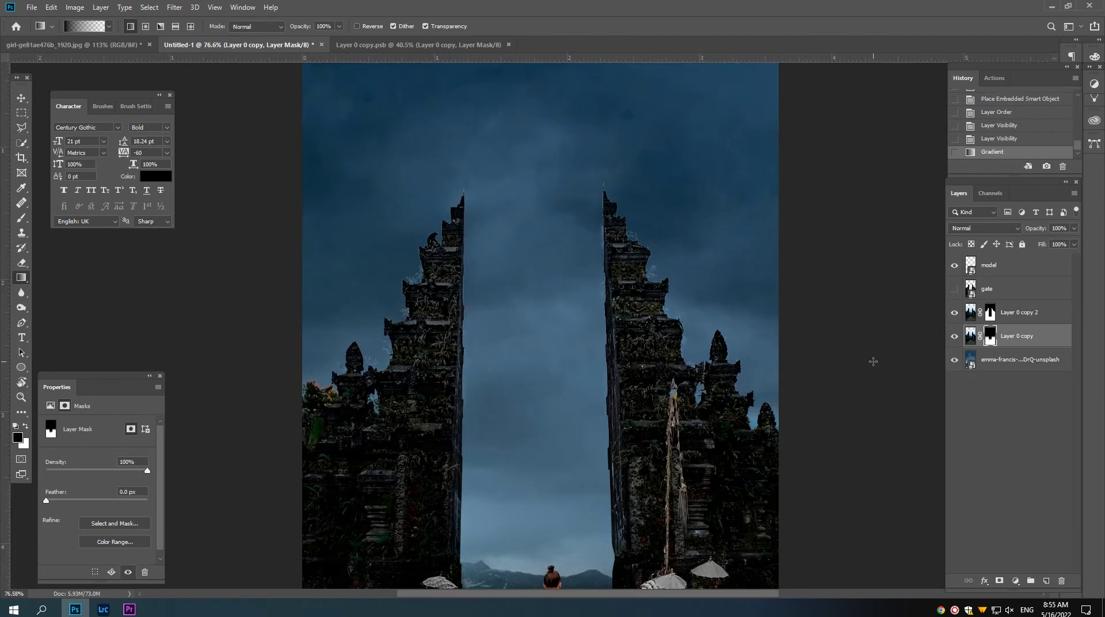
pyautogui.click(954, 335)
pyautogui.scroll(1, 593, 315)
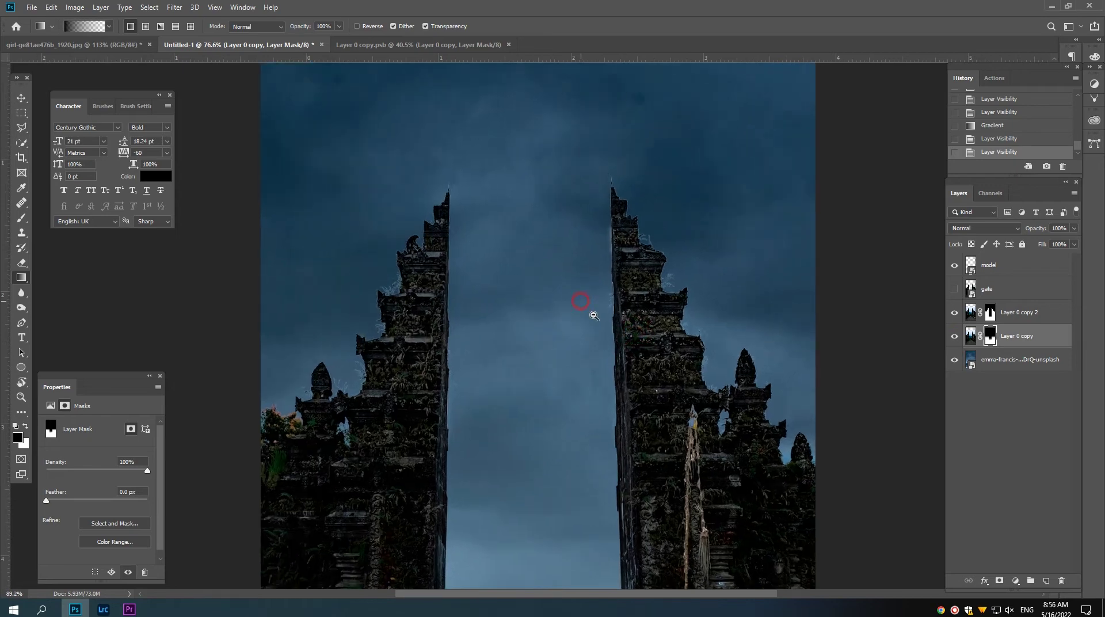
pyautogui.press('v')
pyautogui.scroll(-1, 545, 309)
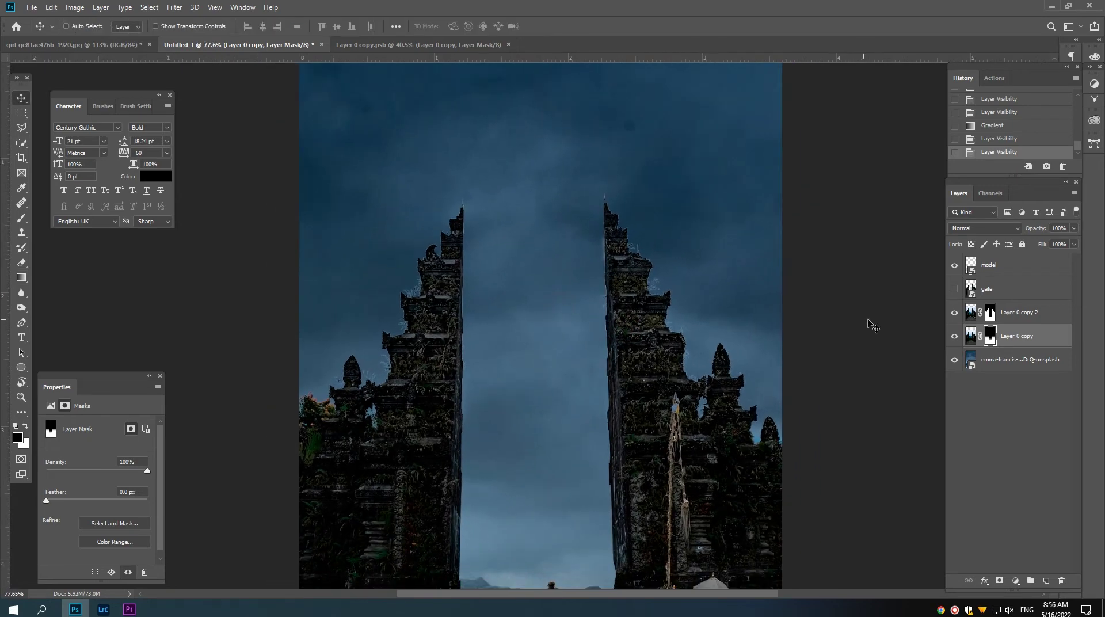
pyautogui.click(1002, 317)
# Load Layer 0 copy 2's mask as a selection and choose the Burn tool (Shadows, 19%).
pyautogui.scroll(-1, 698, 306)
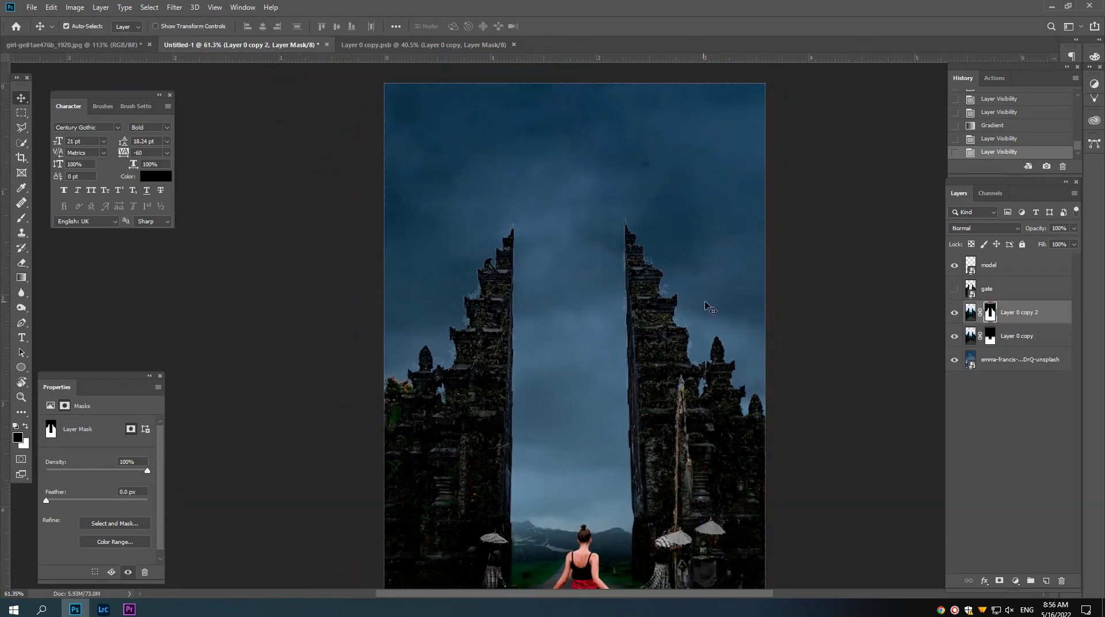
pyautogui.keyDown('ctrl'); pyautogui.click(989, 312); pyautogui.keyUp('ctrl')
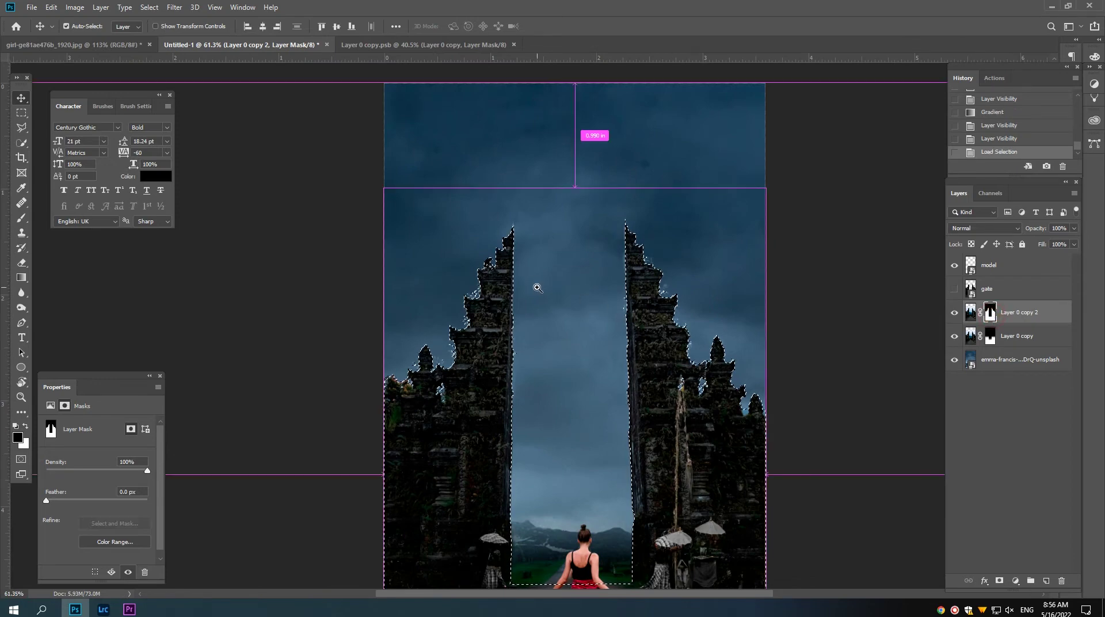
pyautogui.moveTo(533, 279); pyautogui.dragTo(595, 307)
pyautogui.moveTo(496, 293); pyautogui.dragTo(403, 308)
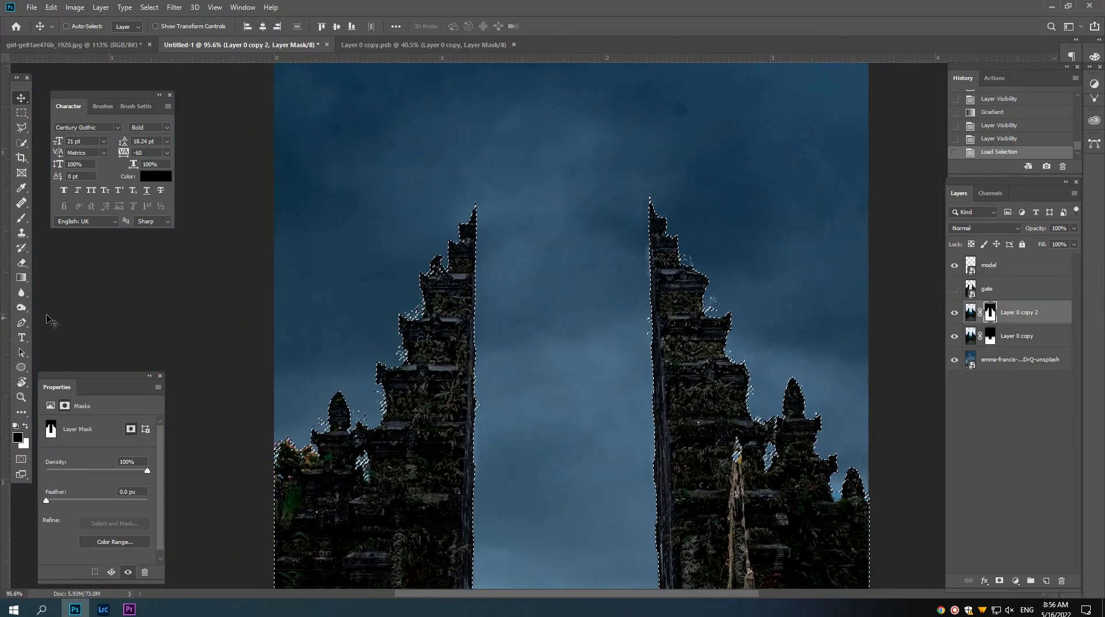
pyautogui.click(21, 292)
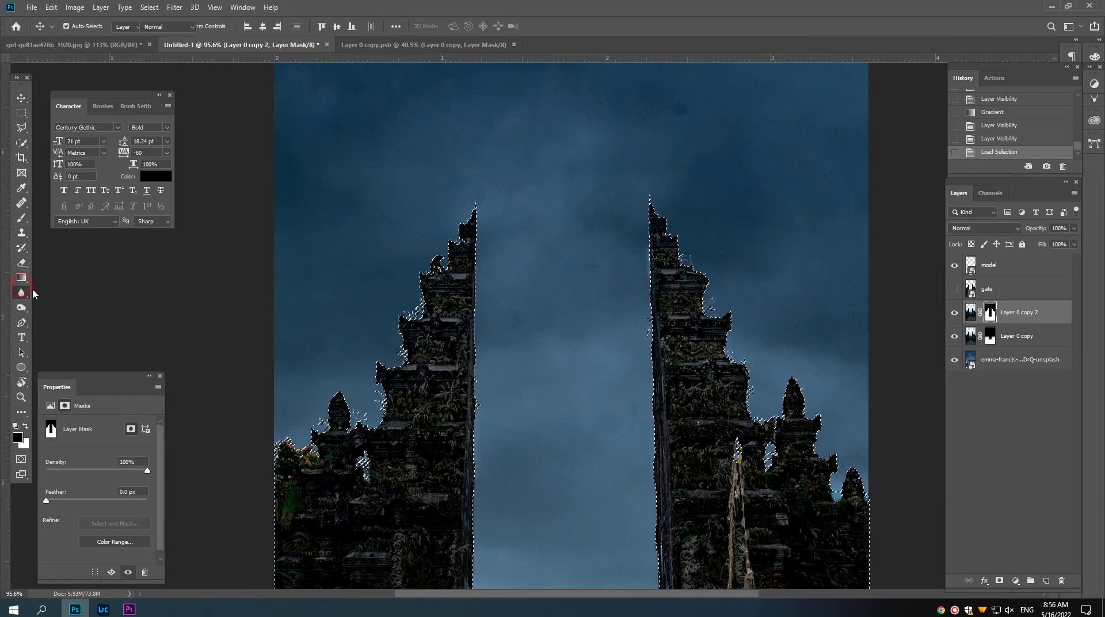
pyautogui.click(21, 307)
pyautogui.moveTo(247, 249)
pyautogui.mouseDown()
pyautogui.moveTo(424, 326)
pyautogui.moveTo(438, 326)
pyautogui.moveTo(447, 291)
pyautogui.mouseUp()
# Burn the light fringes along the left tower's top, upper edge, and small lower tower.
pyautogui.moveTo(429, 239); pyautogui.dragTo(475, 212)
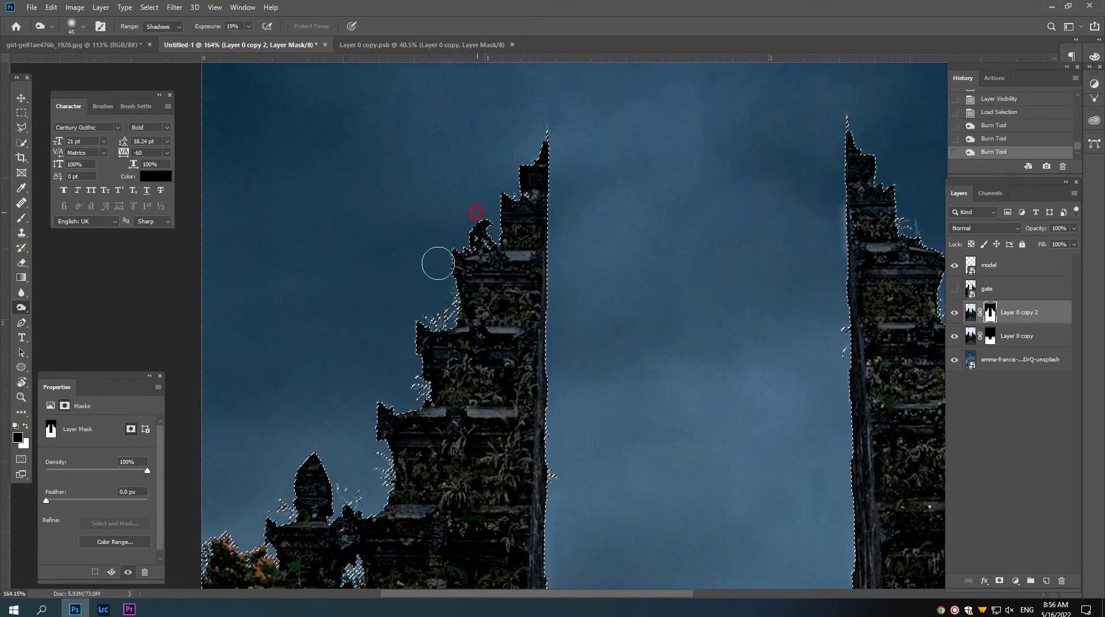
pyautogui.moveTo(530, 146)
pyautogui.mouseDown()
pyautogui.moveTo(446, 232)
pyautogui.moveTo(433, 309)
pyautogui.mouseUp()
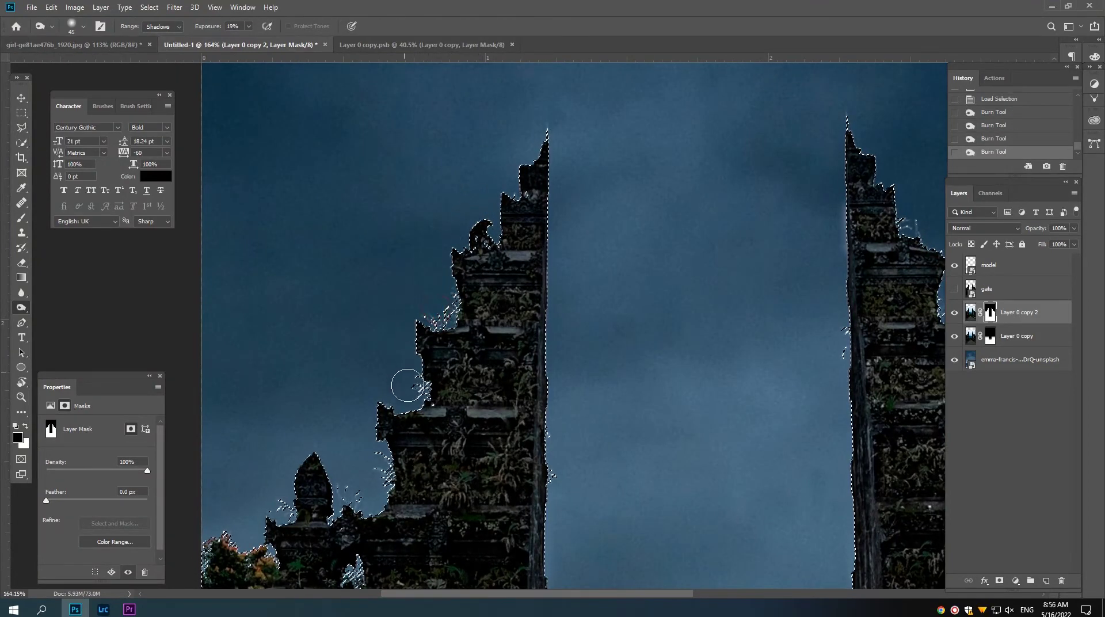
pyautogui.moveTo(416, 413); pyautogui.dragTo(421, 308)
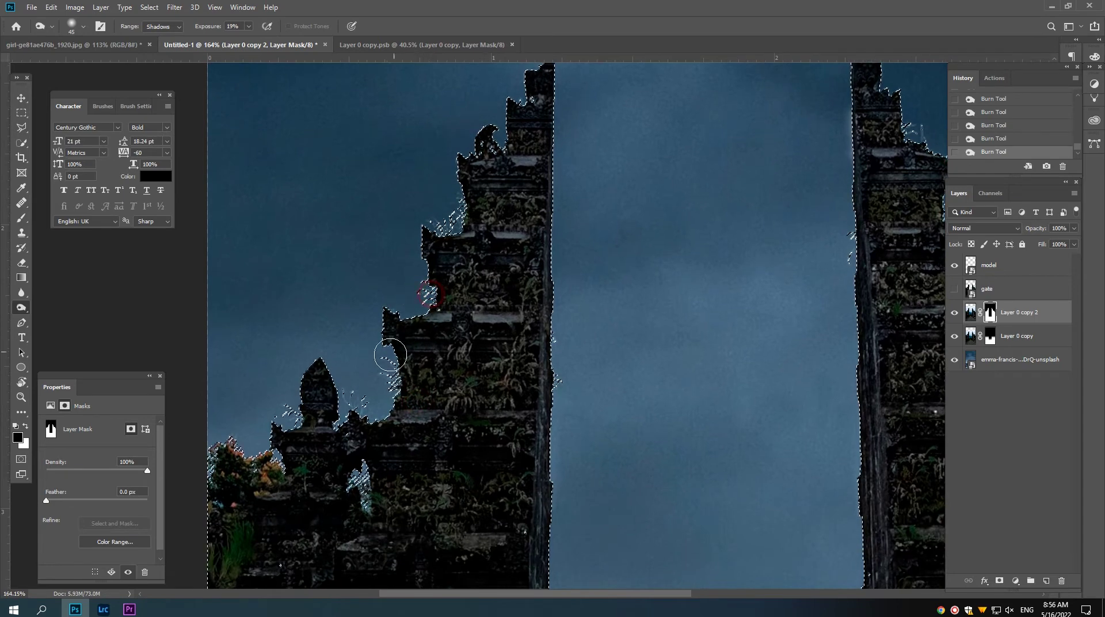
pyautogui.moveTo(342, 407); pyautogui.dragTo(374, 388)
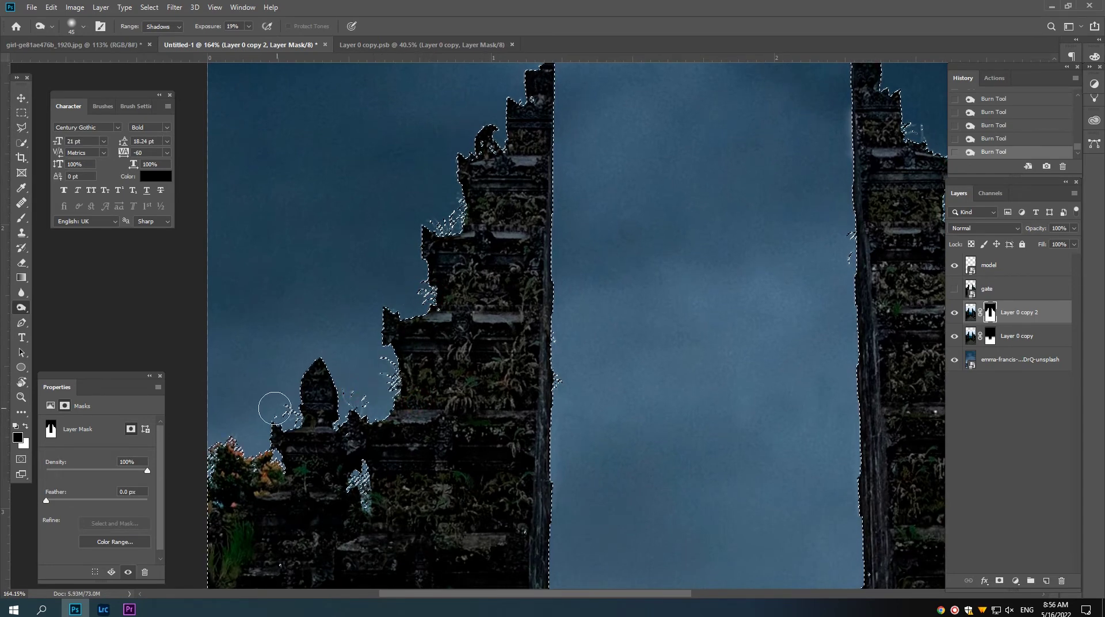
pyautogui.moveTo(283, 398); pyautogui.dragTo(272, 424)
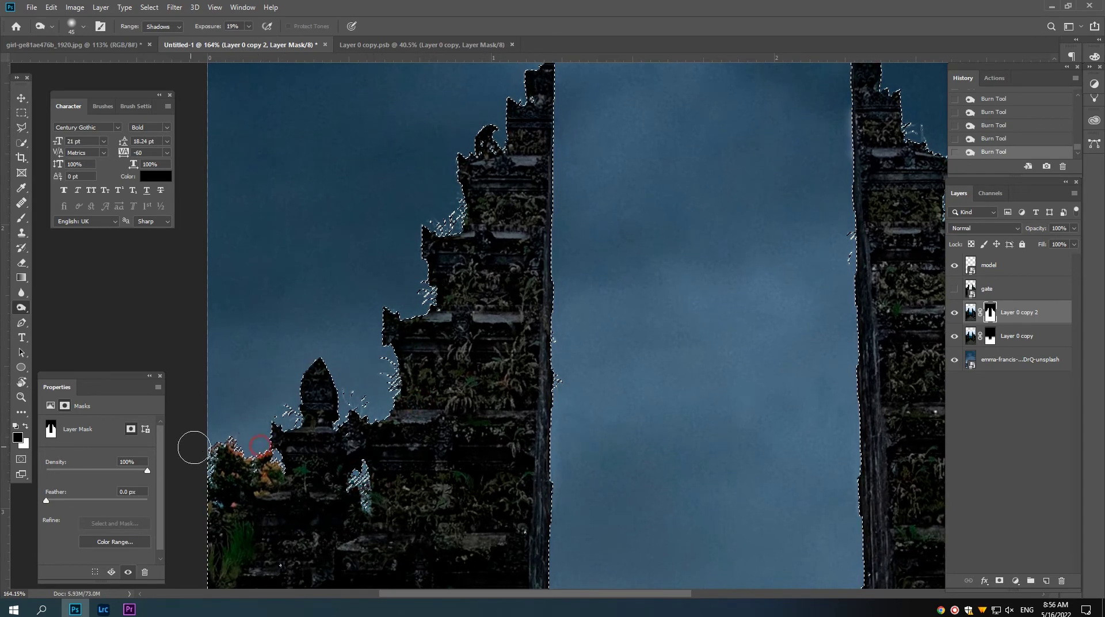
# Burn the fringe along the right tower's edge, then deselect.
pyautogui.scroll(-2, 382, 457)
pyautogui.hscroll(2, 575, 461)
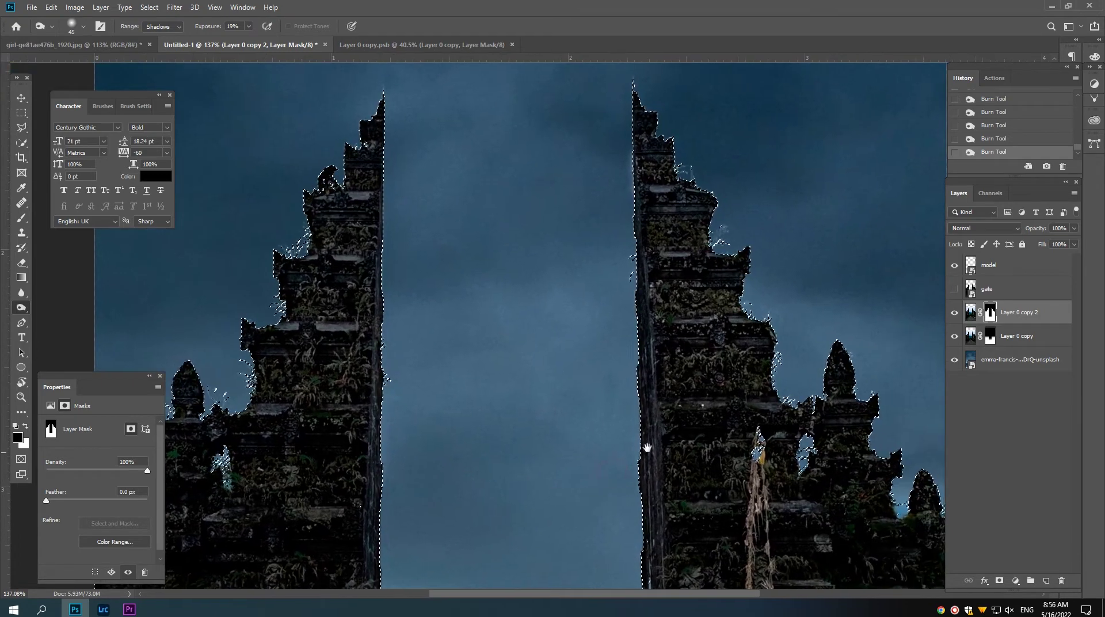
pyautogui.hscroll(3, 567, 451)
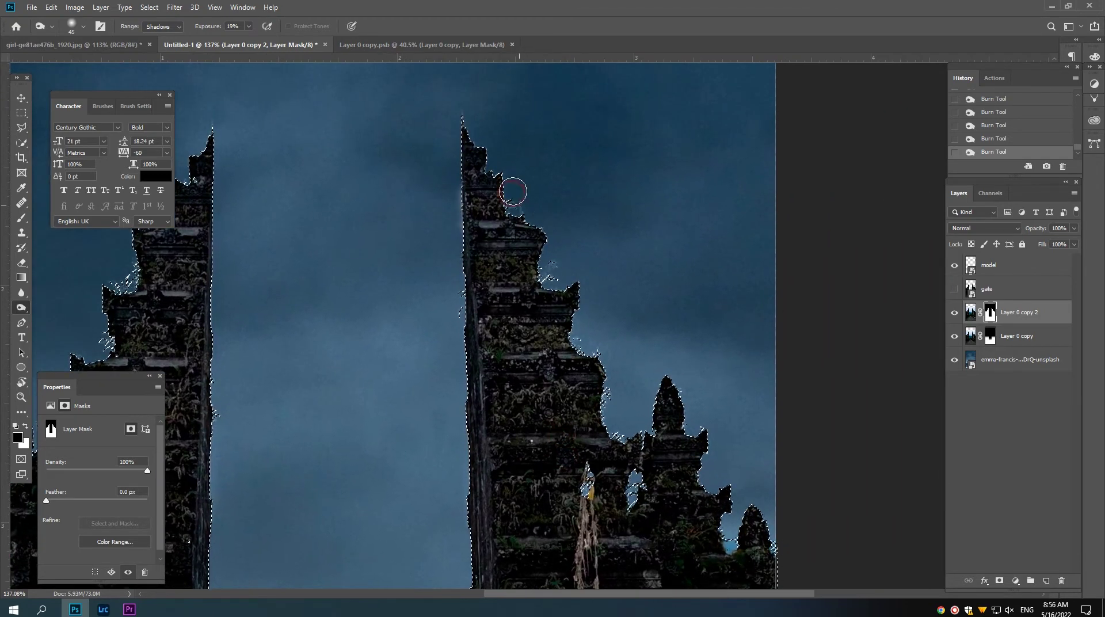
pyautogui.moveTo(563, 320); pyautogui.dragTo(636, 436)
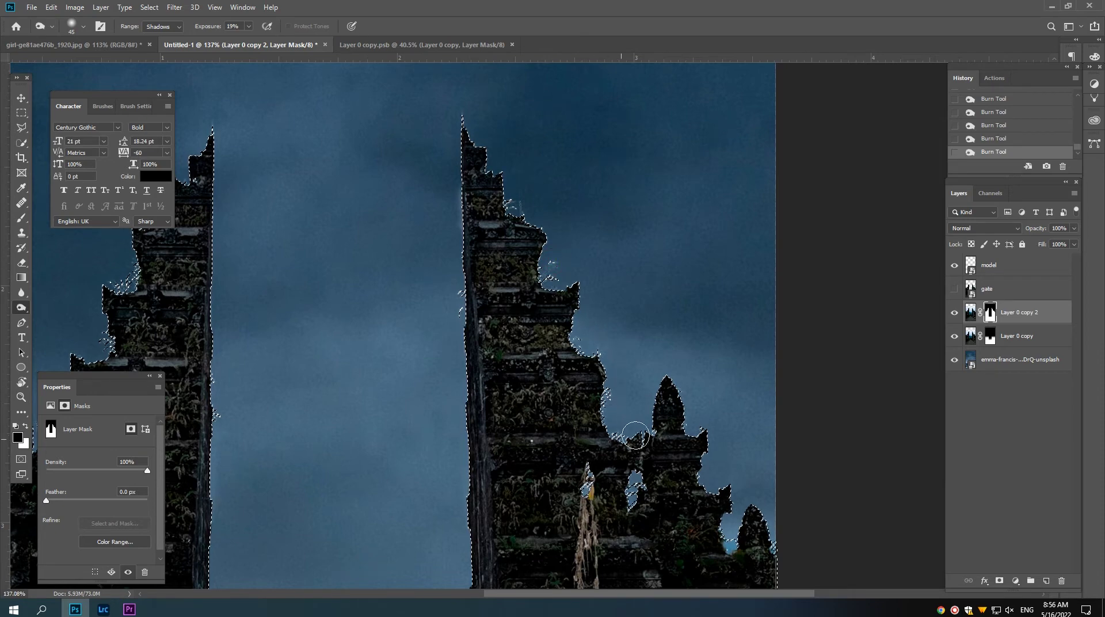
pyautogui.hotkey('ctrl', 'd')
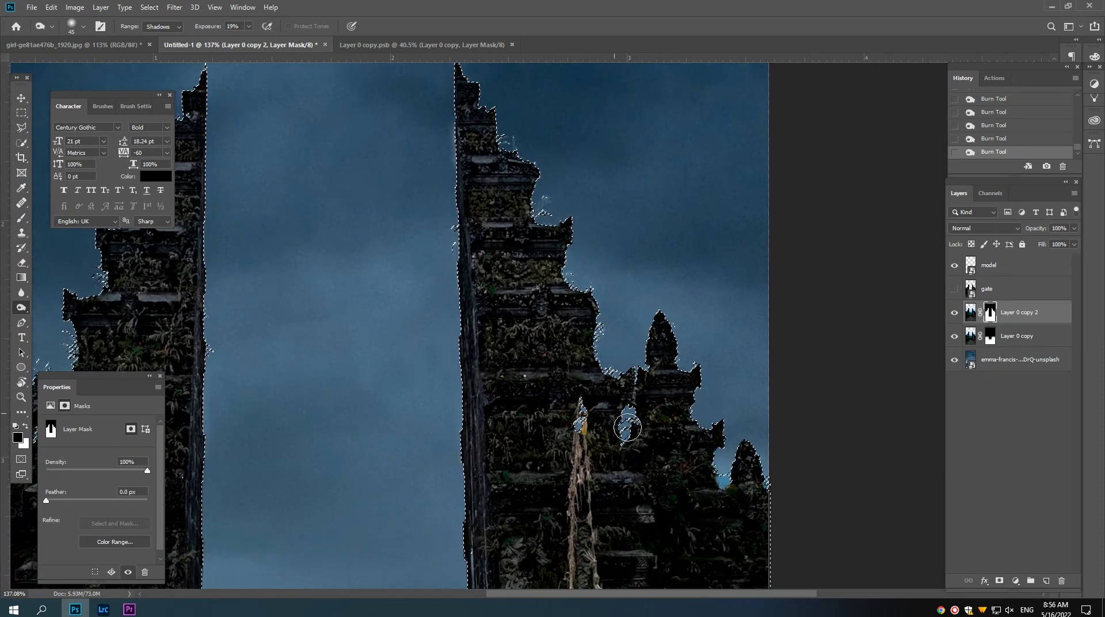
pyautogui.moveTo(483, 467); pyautogui.dragTo(526, 381)
pyautogui.scroll(-2, 339, 340)
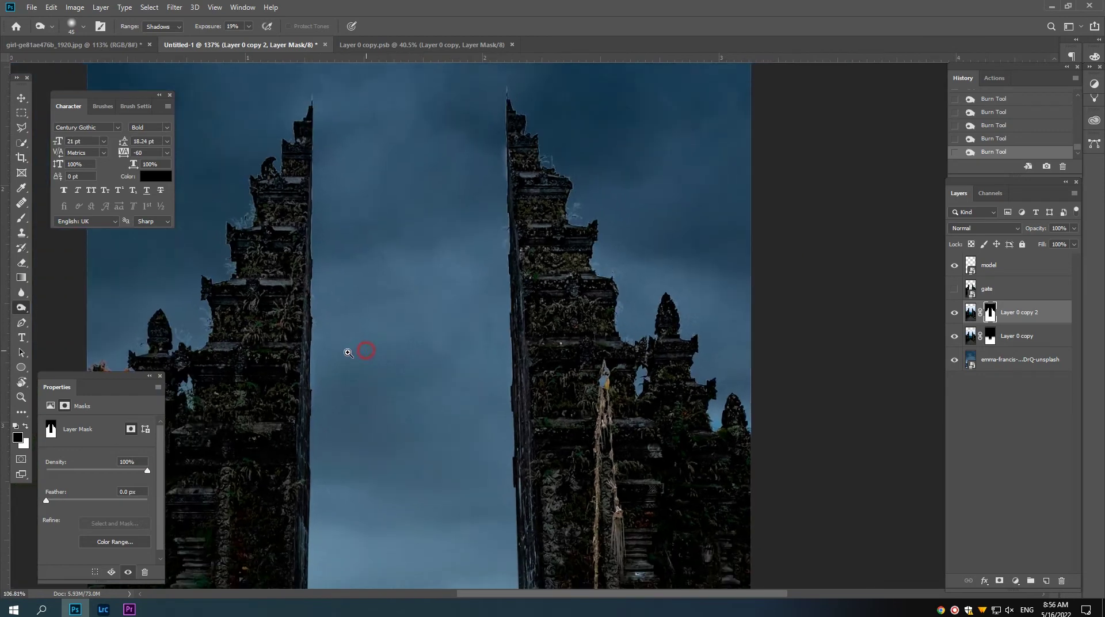
pyautogui.scroll(-5, 438, 325)
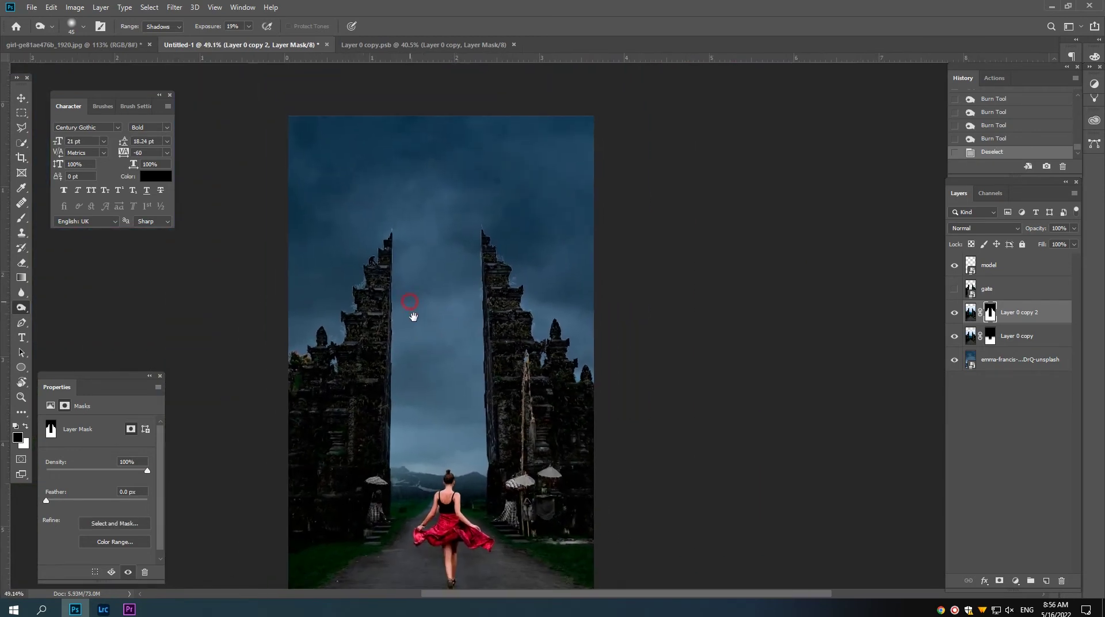
# Load the gate mask as a selection and set the Brush to 32% opacity.
pyautogui.scroll(2, 416, 302)
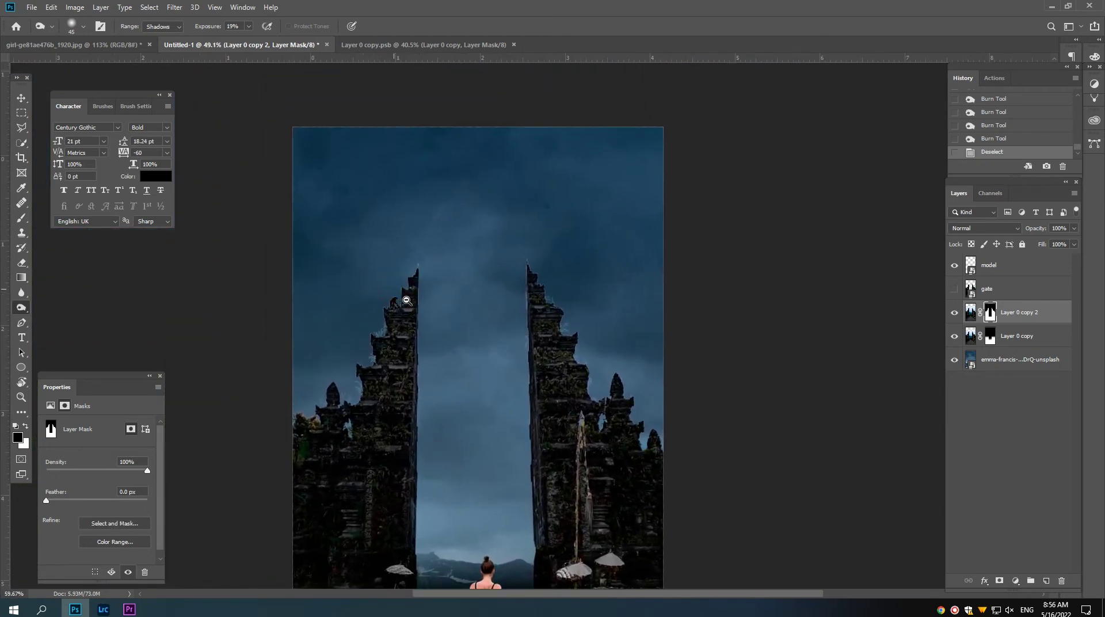
pyautogui.scroll(2, 408, 300)
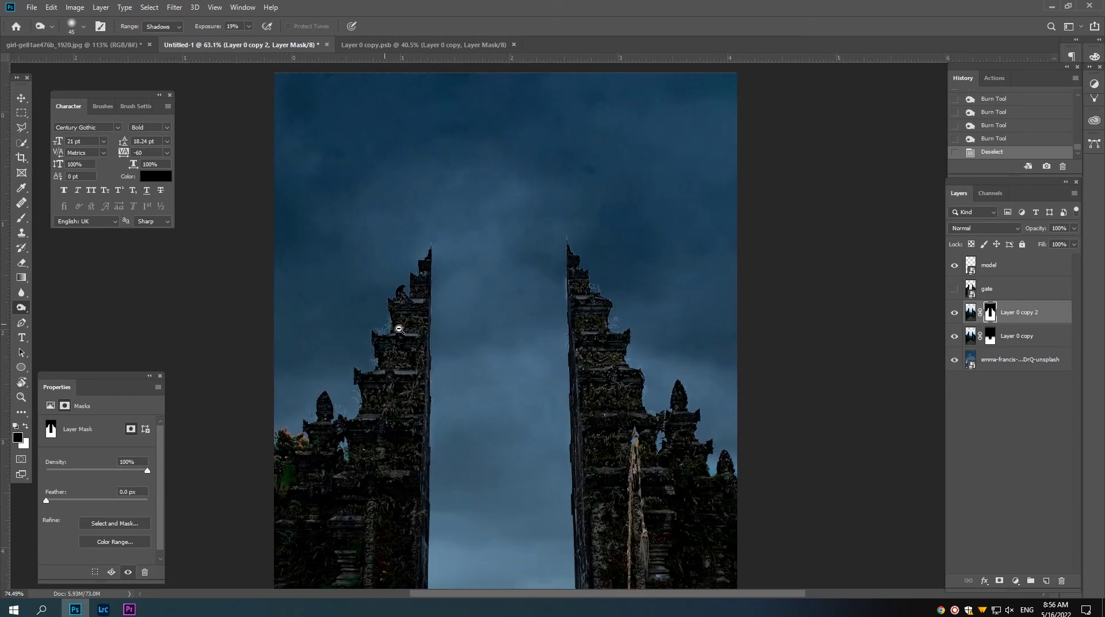
pyautogui.scroll(1, 399, 328)
pyautogui.scroll(1, 401, 329)
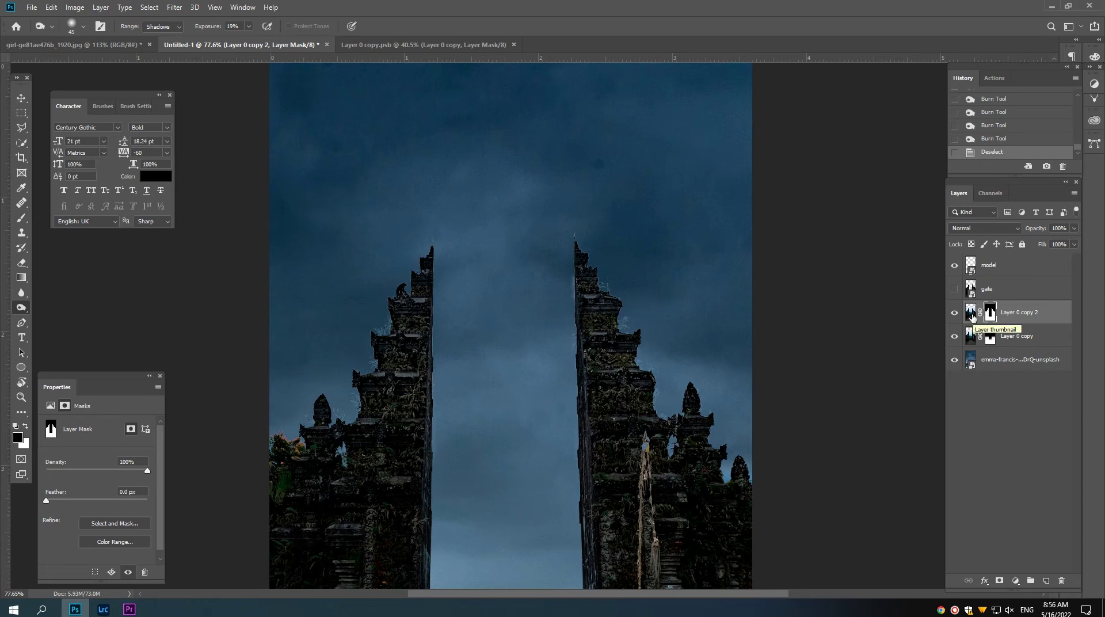
pyautogui.scroll(2, 436, 333)
pyautogui.scroll(1, 439, 335)
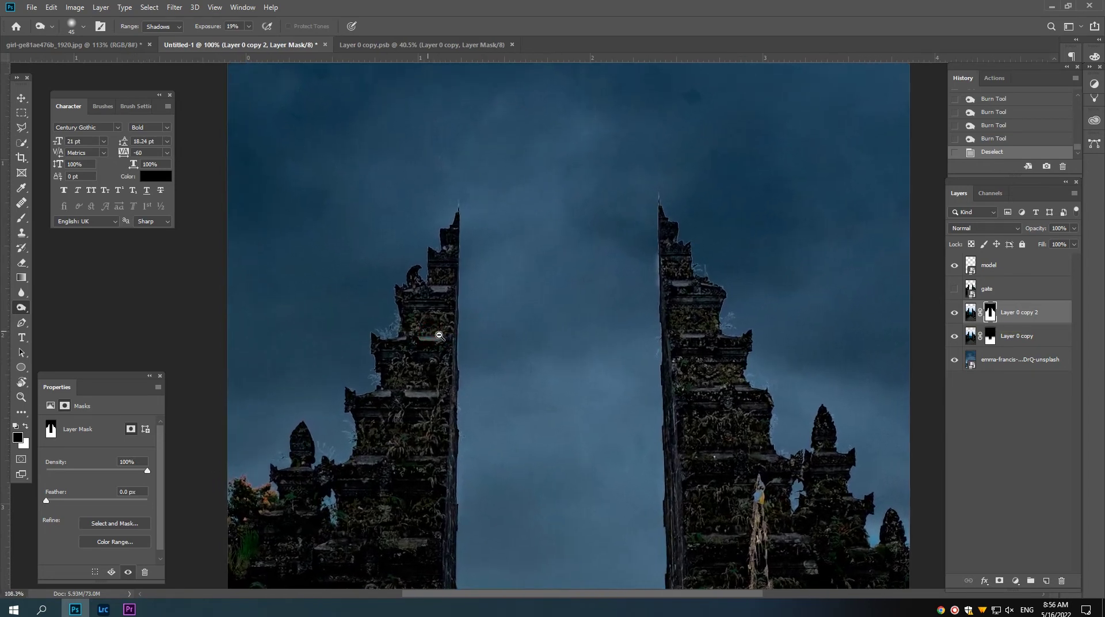
pyautogui.scroll(1, 442, 336)
pyautogui.scroll(1, 447, 340)
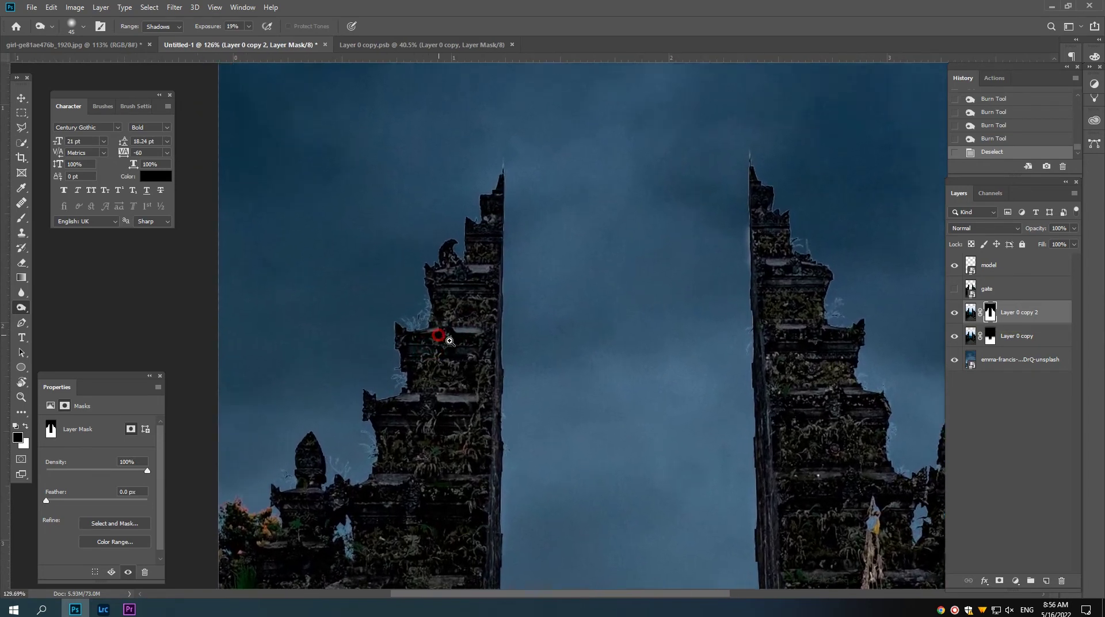
pyautogui.keyDown('ctrl'); pyautogui.click(990, 312); pyautogui.keyUp('ctrl')
pyautogui.scroll(2, 402, 322)
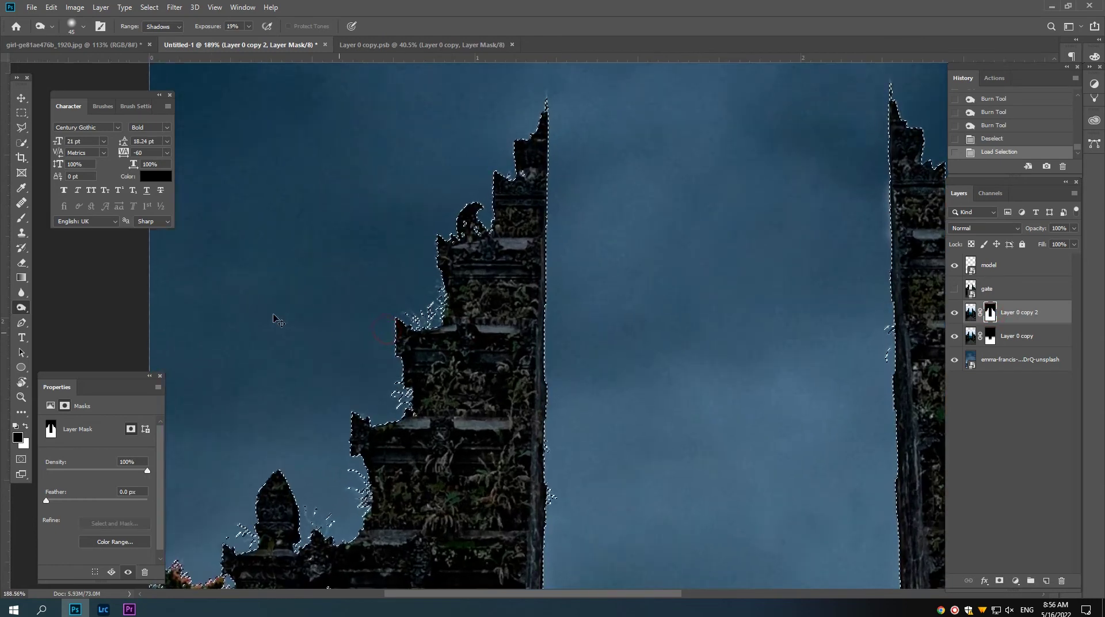
pyautogui.press('b')
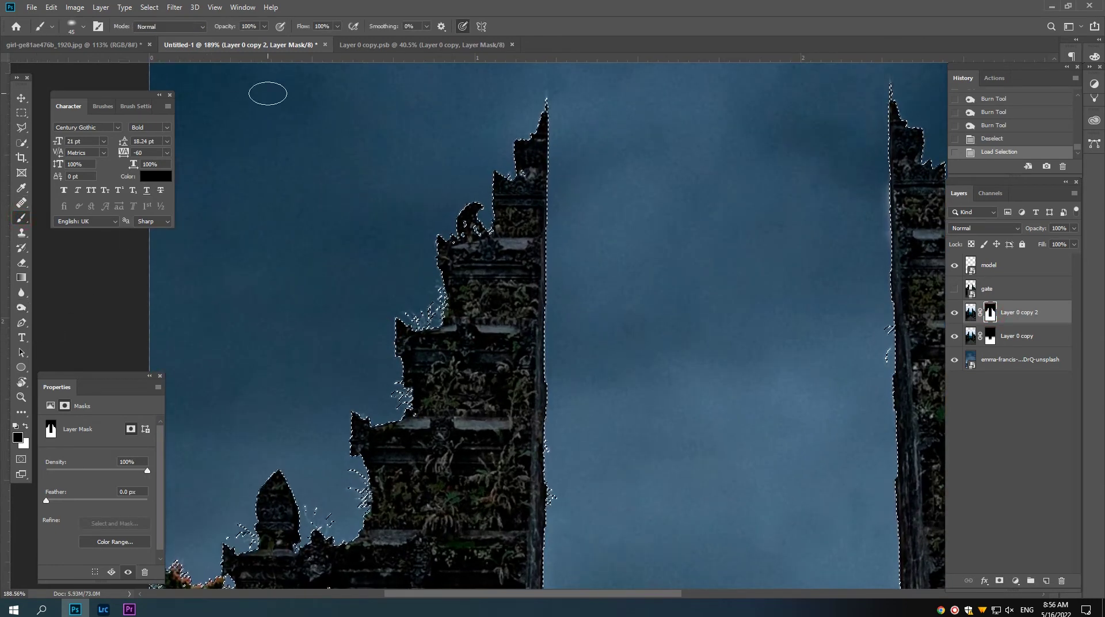
pyautogui.moveTo(229, 26); pyautogui.dragTo(189, 29)
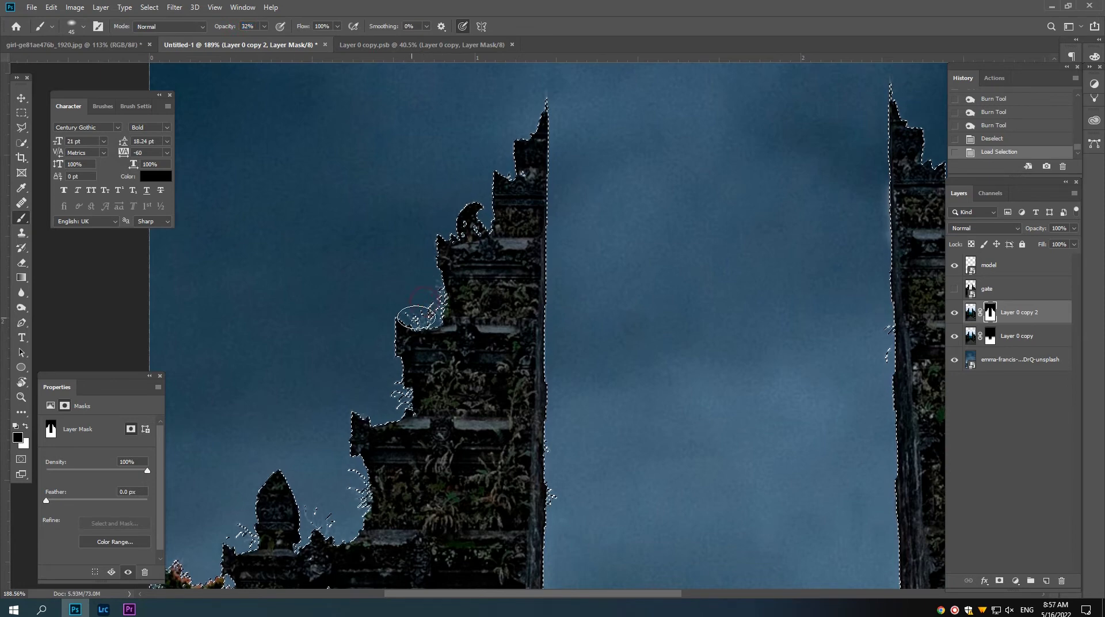
# Paint the mask along the left tower's edge and lower left tower edge.
pyautogui.moveTo(415, 317); pyautogui.dragTo(420, 331)
pyautogui.scroll(-1, 407, 314)
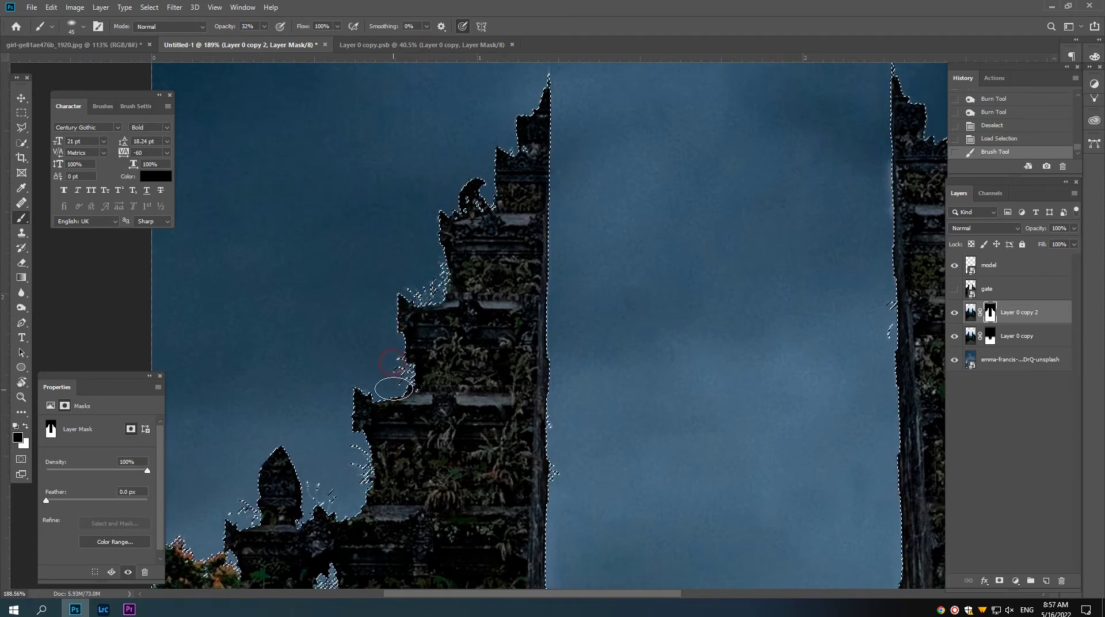
pyautogui.scroll(-3, 394, 388)
pyautogui.moveTo(371, 381)
pyautogui.mouseDown()
pyautogui.moveTo(333, 429)
pyautogui.moveTo(372, 365)
pyautogui.moveTo(236, 403)
pyautogui.mouseUp()
pyautogui.moveTo(325, 374); pyautogui.dragTo(324, 346)
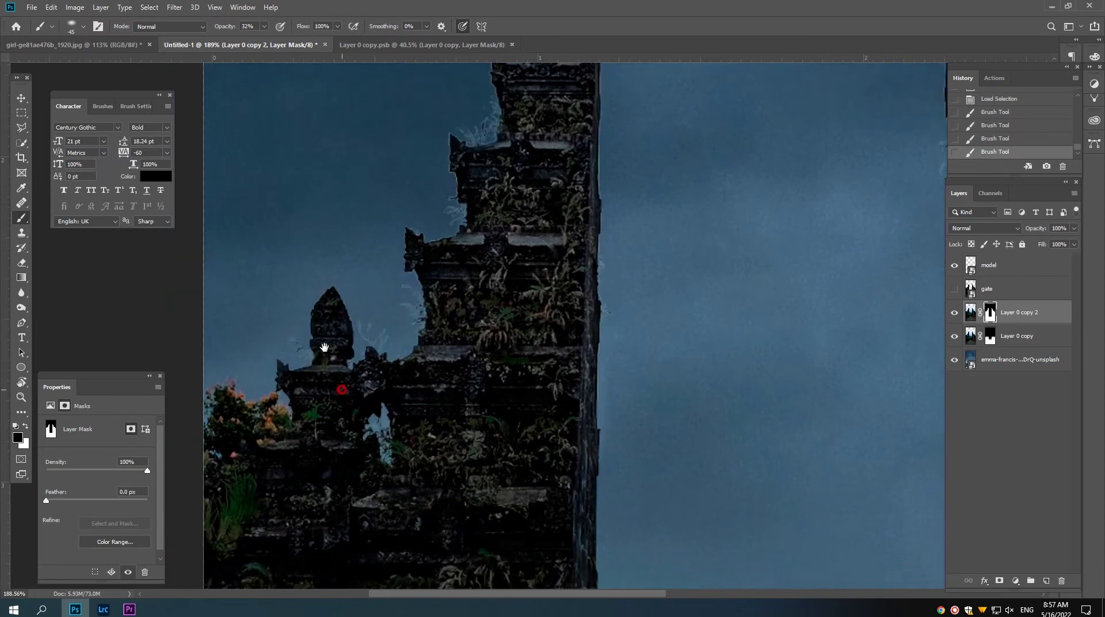
pyautogui.hscroll(5, 324, 347)
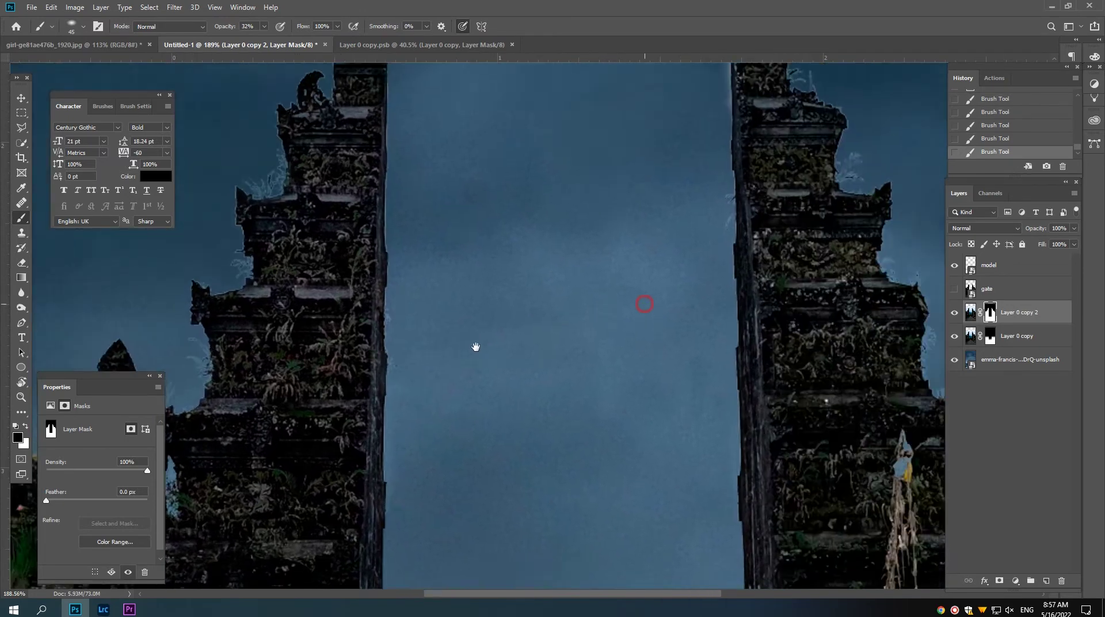
# Undo the last stroke, dab the mask beside the right tower, and deselect.
pyautogui.hotkey('ctrl', 'z')
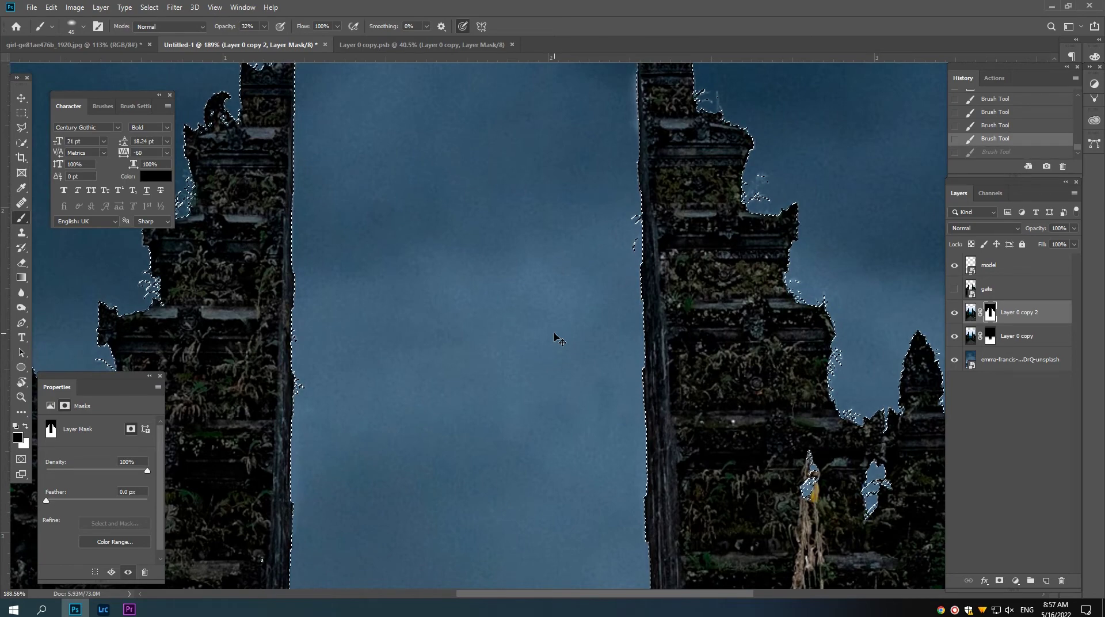
pyautogui.moveTo(553, 333)
pyautogui.mouseDown()
pyautogui.moveTo(540, 332)
pyautogui.moveTo(613, 279)
pyautogui.moveTo(609, 239)
pyautogui.mouseUp()
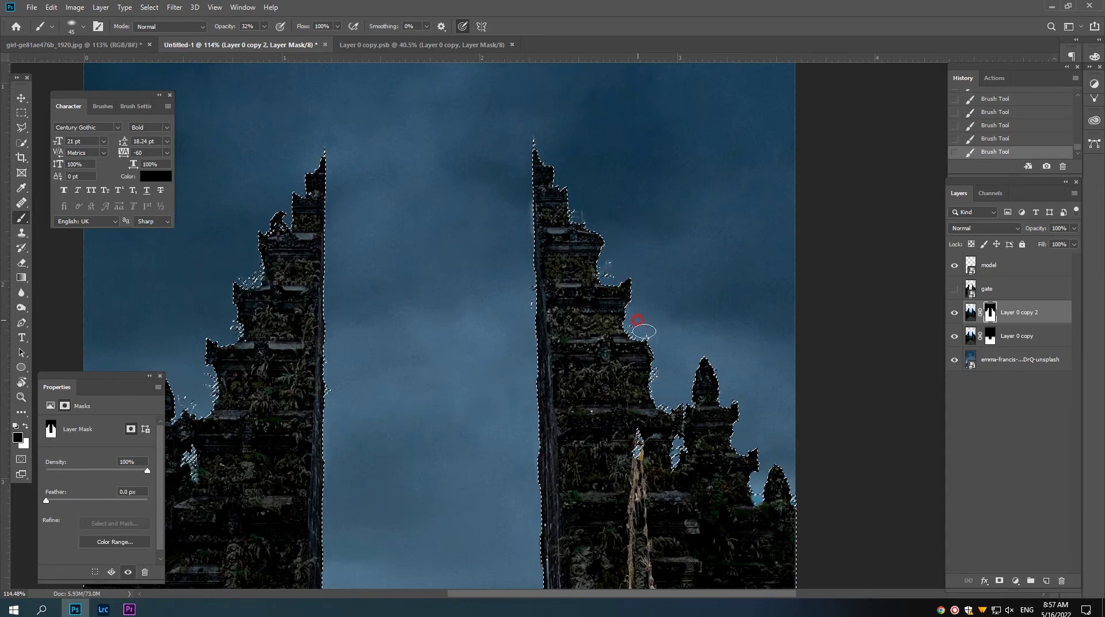
pyautogui.click(518, 297)
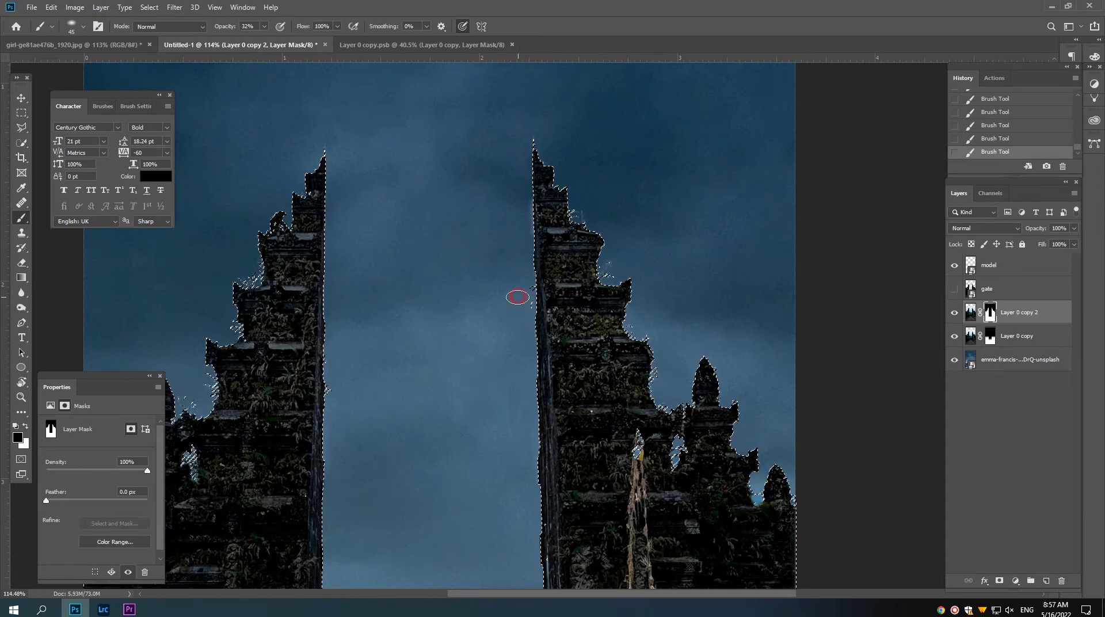
pyautogui.hotkey('ctrl', 'd')
pyautogui.moveTo(517, 297); pyautogui.dragTo(464, 301)
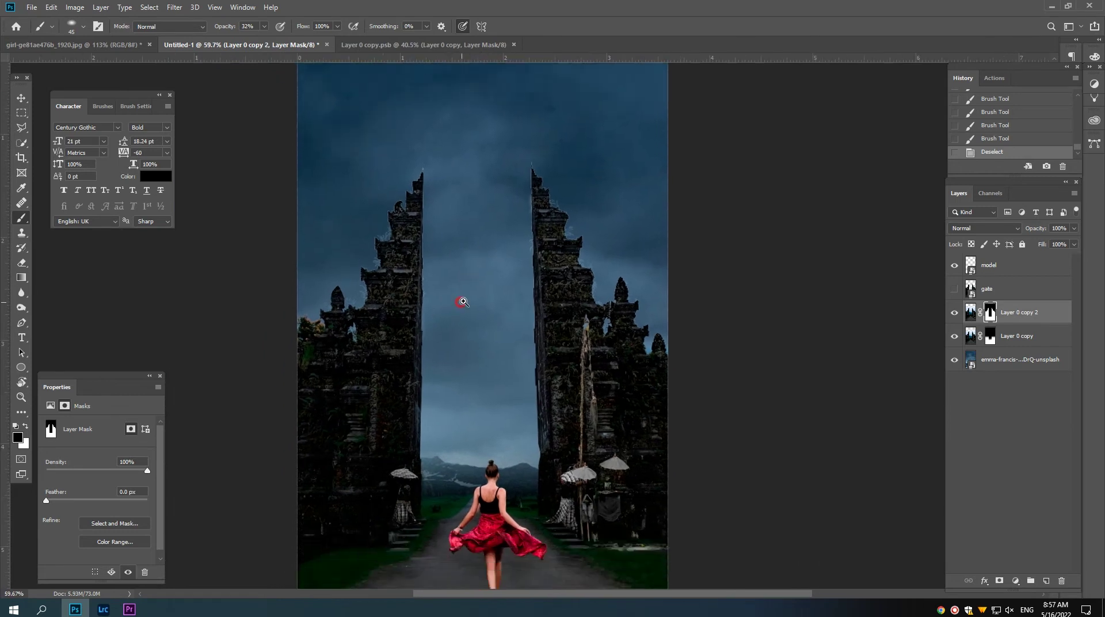
# Zoom in on the woman and gate and select the model layer with the Move tool.
pyautogui.press('v')
pyautogui.scroll(-2, 478, 294)
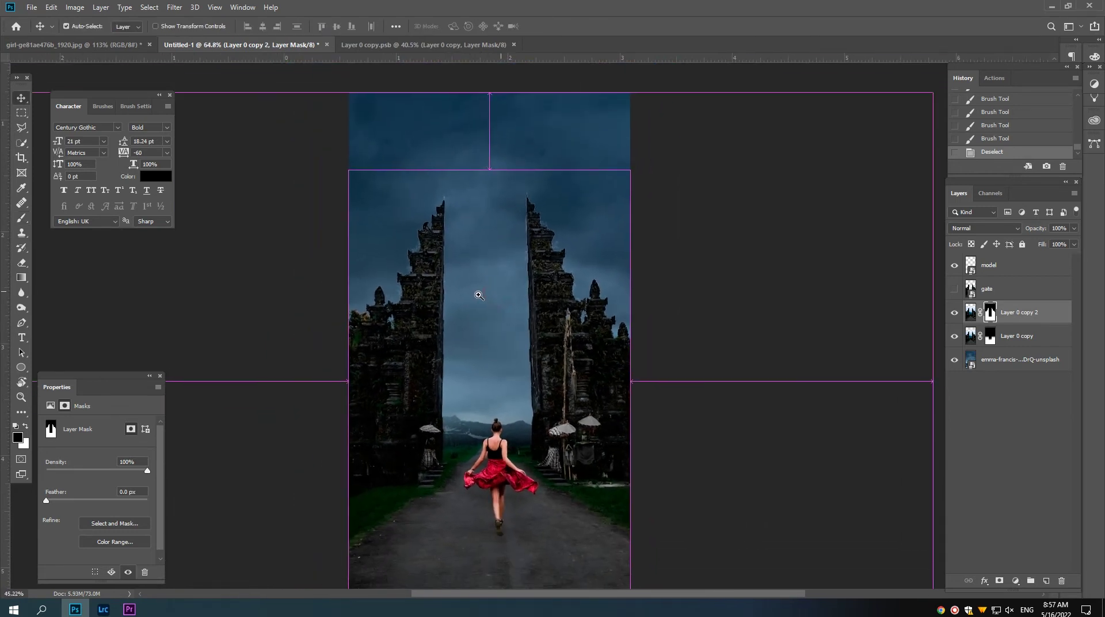
pyautogui.scroll(-2, 478, 294)
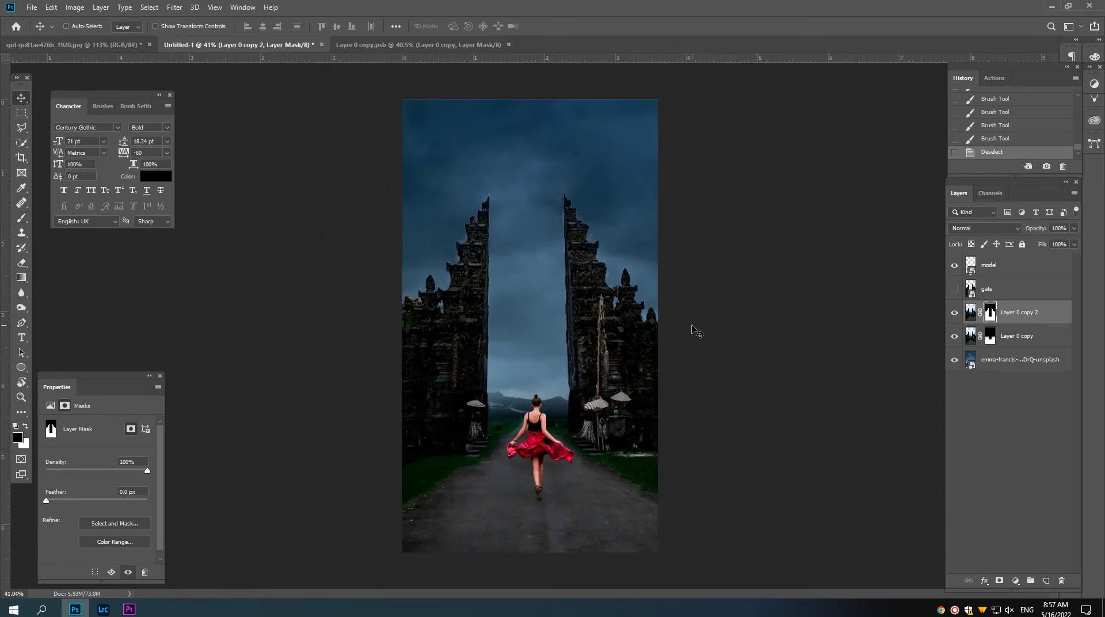
pyautogui.moveTo(572, 246); pyautogui.dragTo(593, 259)
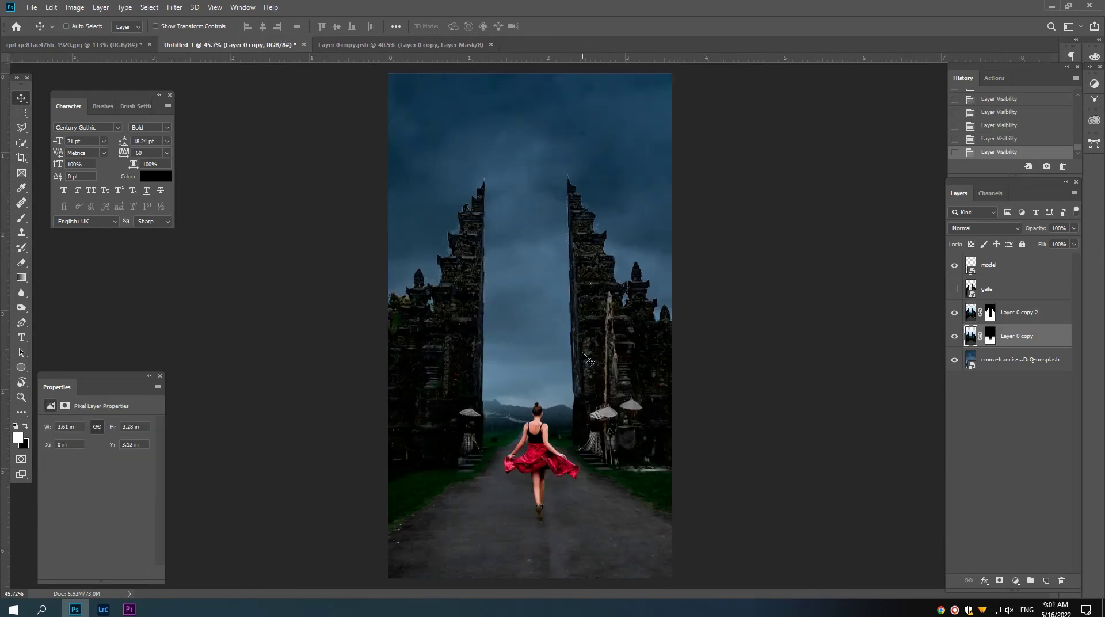
pyautogui.moveTo(571, 371)
pyautogui.mouseDown()
pyautogui.moveTo(563, 375)
pyautogui.moveTo(586, 343)
pyautogui.mouseUp()
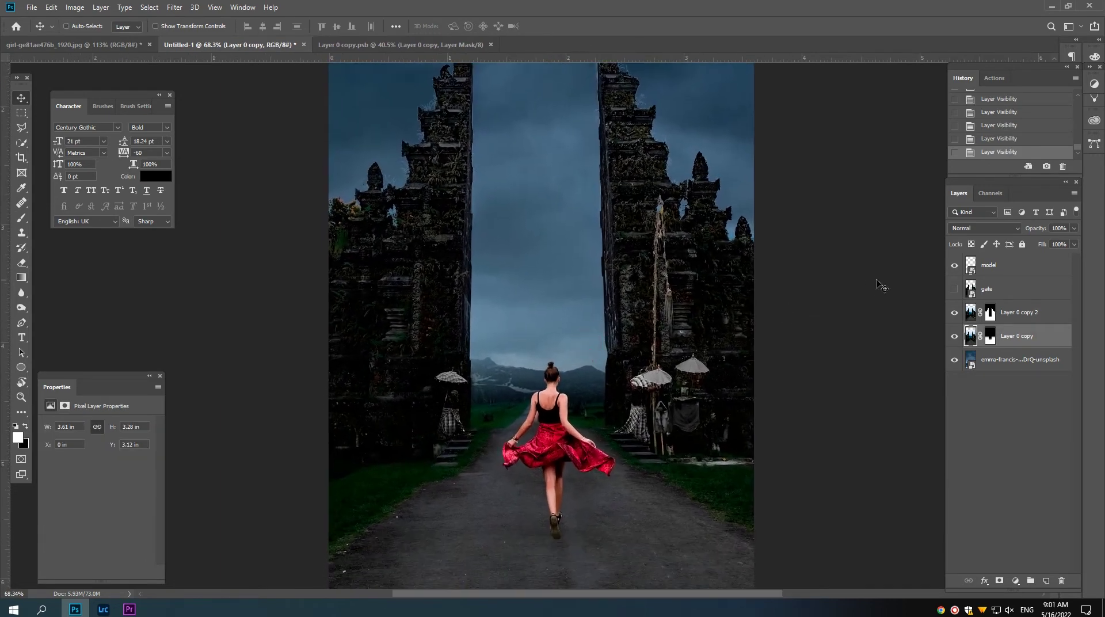
pyautogui.click(955, 264)
pyautogui.click(989, 265)
# Nudge the woman about 0.12 in lower on the path, to Y 4.27 in.
pyautogui.scroll(2, 588, 399)
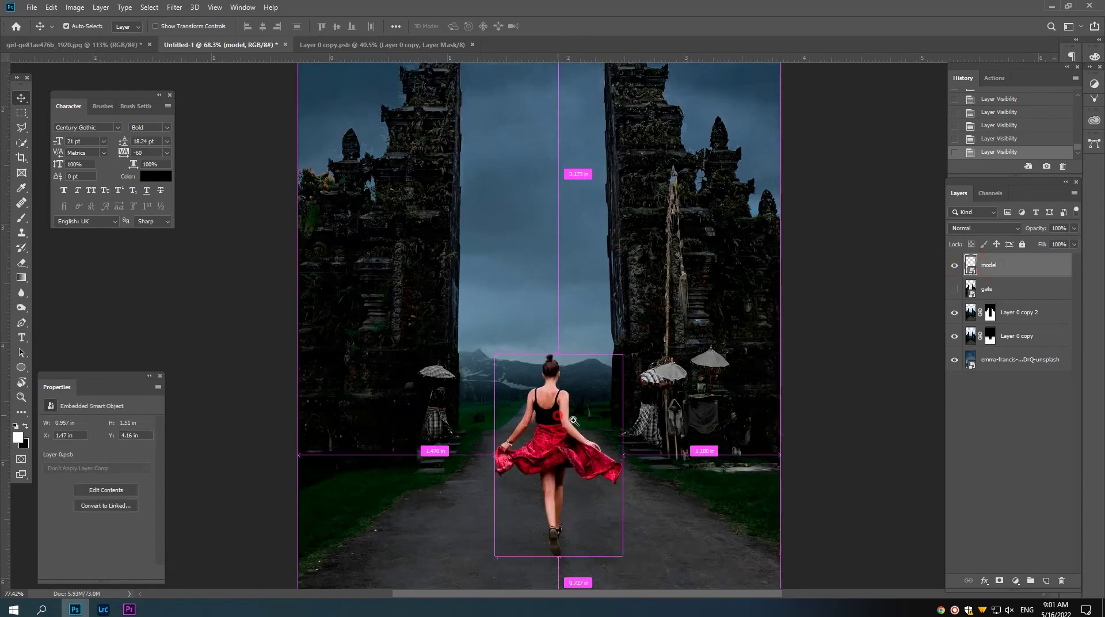
pyautogui.scroll(3, 588, 399)
pyautogui.moveTo(587, 398)
pyautogui.mouseDown()
pyautogui.moveTo(602, 359)
pyautogui.moveTo(562, 411)
pyautogui.mouseUp()
pyautogui.scroll(-2, 562, 415)
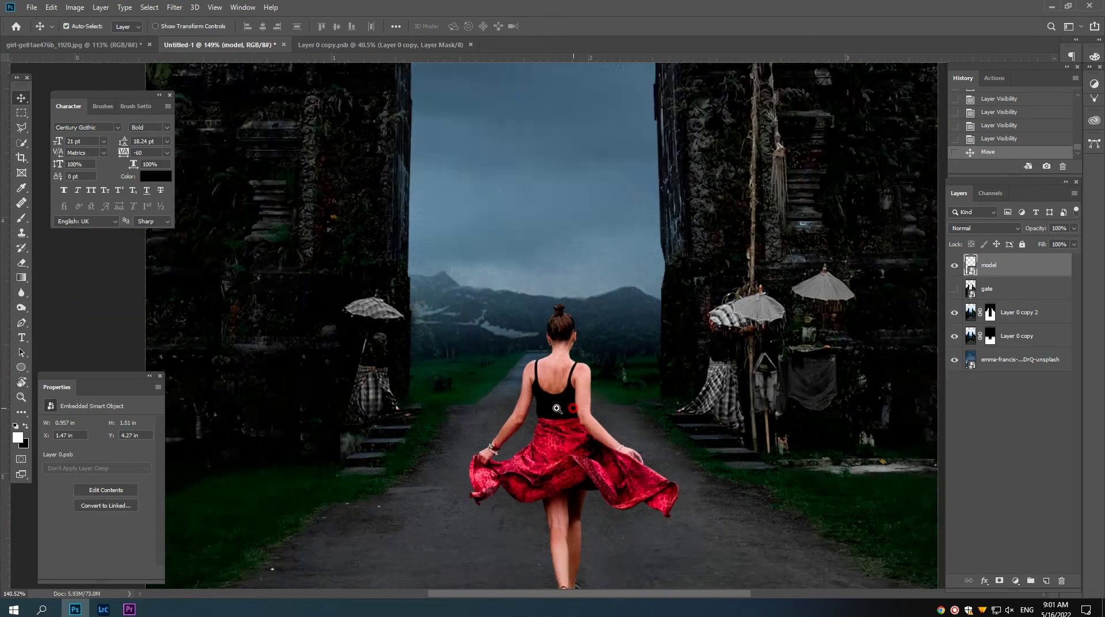
pyautogui.scroll(-2, 564, 418)
pyautogui.scroll(-2, 563, 418)
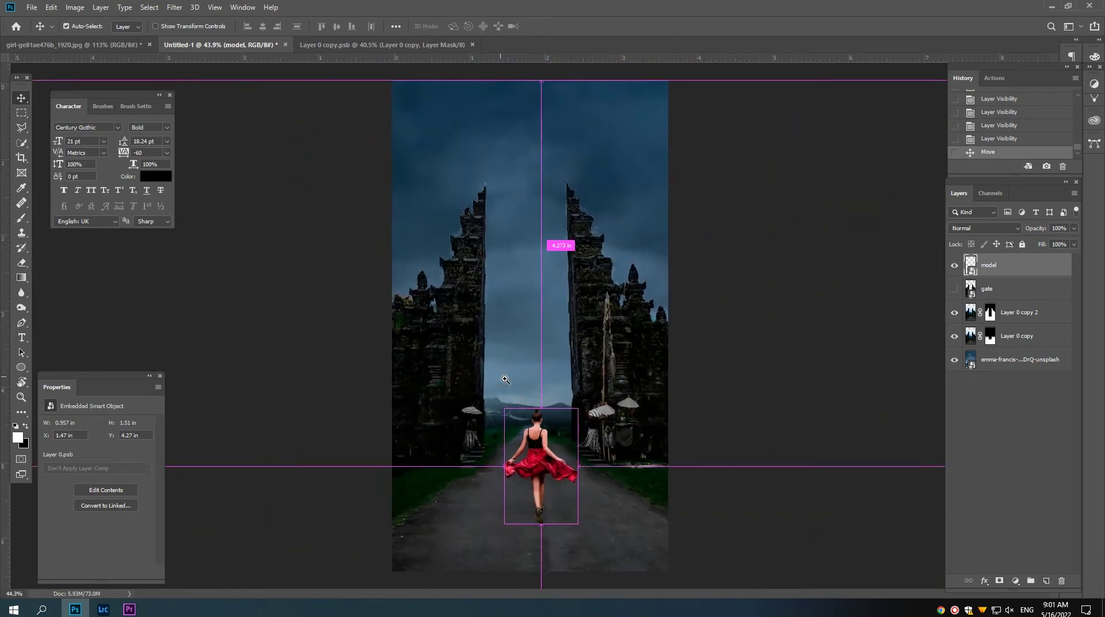
pyautogui.scroll(-1, 529, 369)
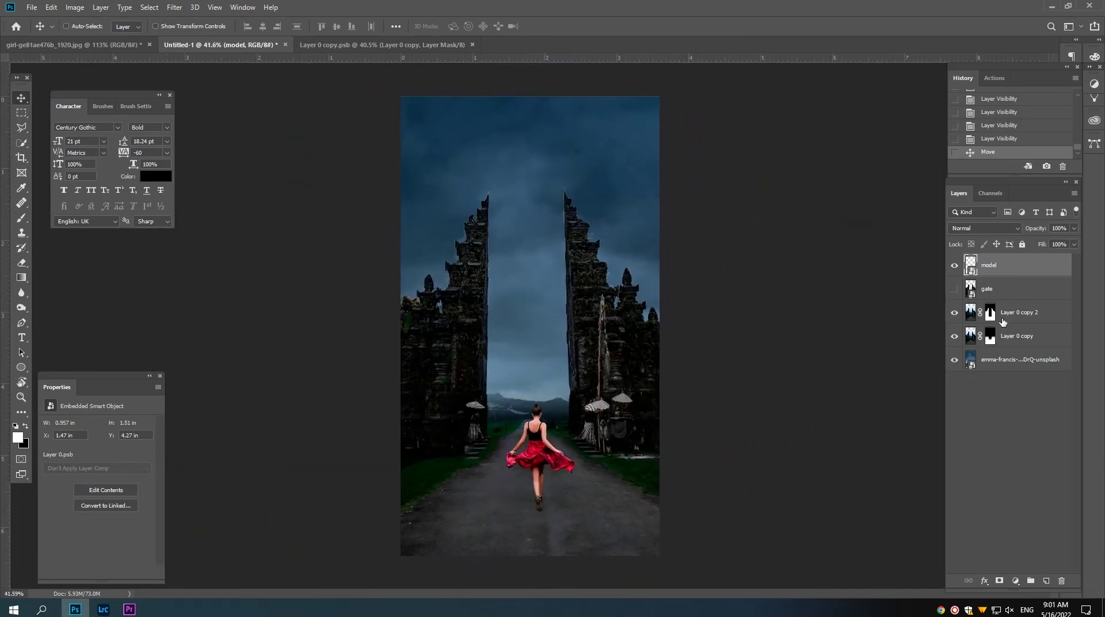
pyautogui.click(1001, 320)
# Combine both gate layers into a single smart object.
pyautogui.keyDown('ctrl'); pyautogui.click(1013, 338); pyautogui.keyUp('ctrl')
pyautogui.rightClick(1026, 314)
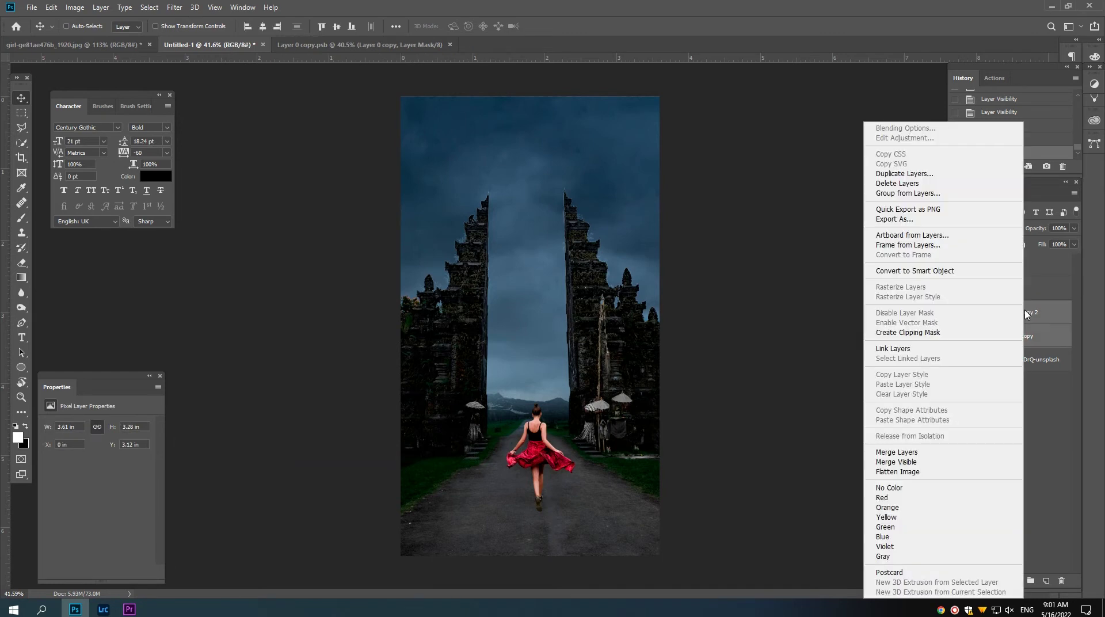
pyautogui.click(1030, 324)
pyautogui.rightClick(1008, 315)
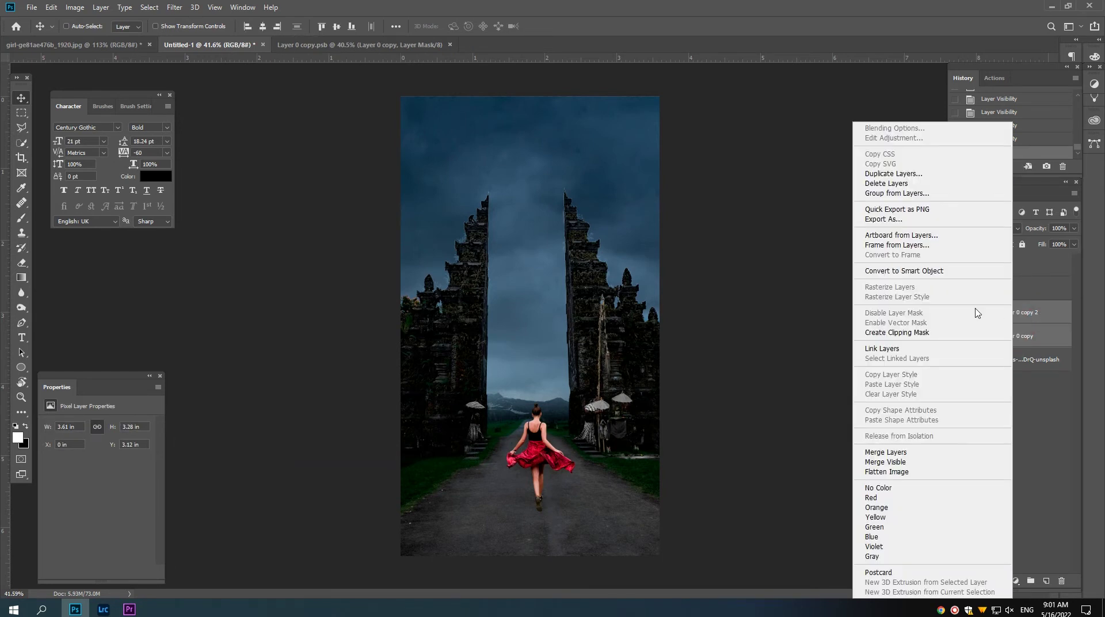
pyautogui.click(932, 274)
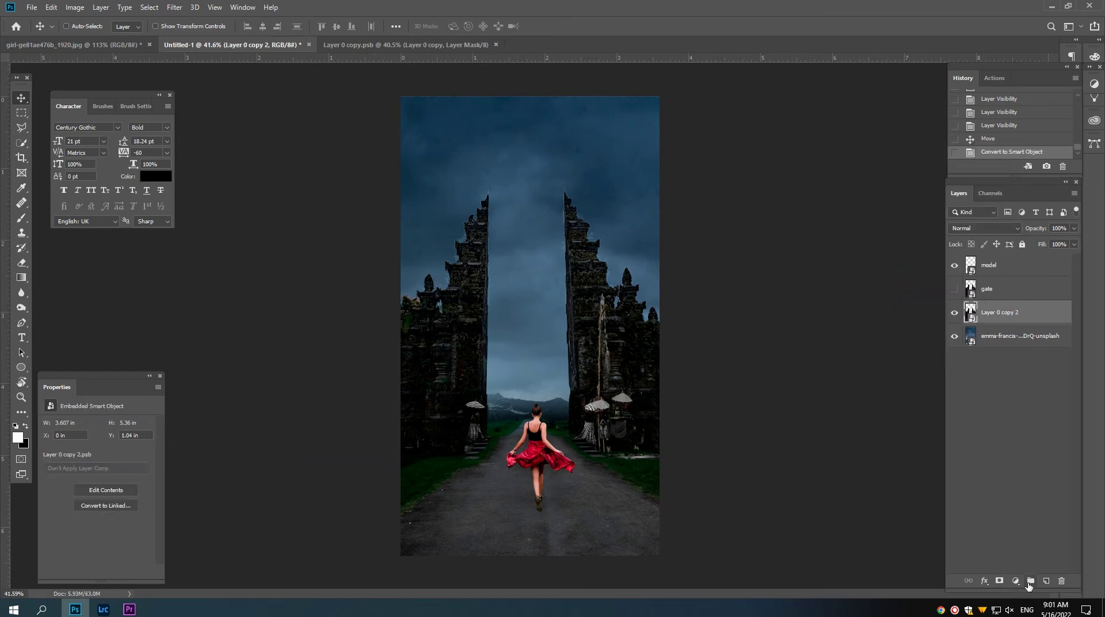
# Add a Levels adjustment clipped to the gate, lowering output white to 148.
pyautogui.click(1015, 581)
pyautogui.click(1031, 425)
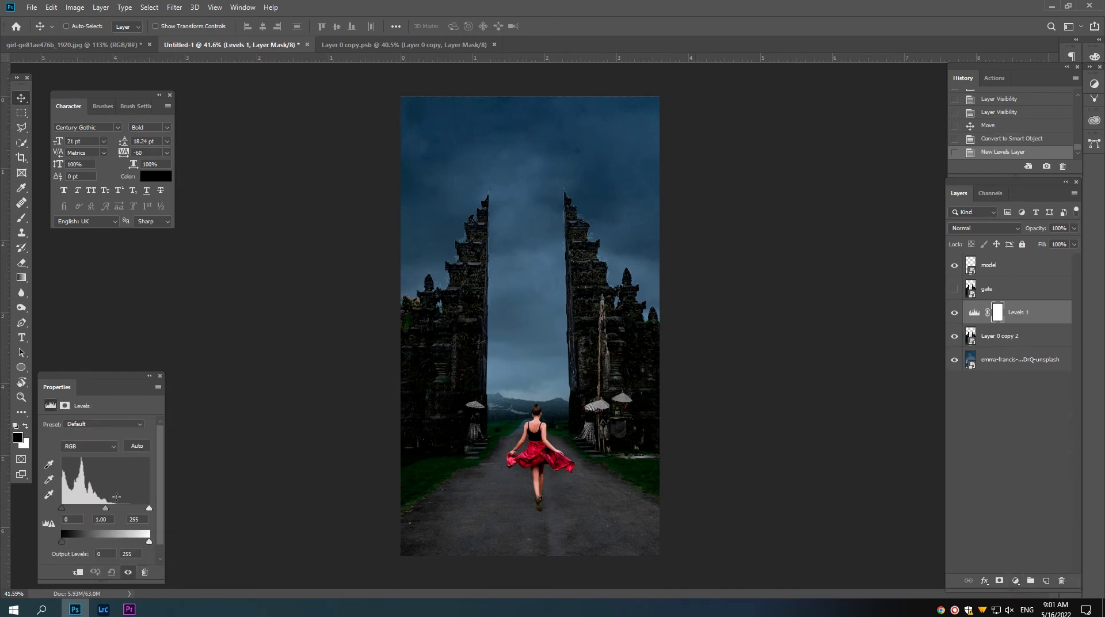
pyautogui.click(78, 572)
pyautogui.moveTo(149, 541); pyautogui.dragTo(121, 541)
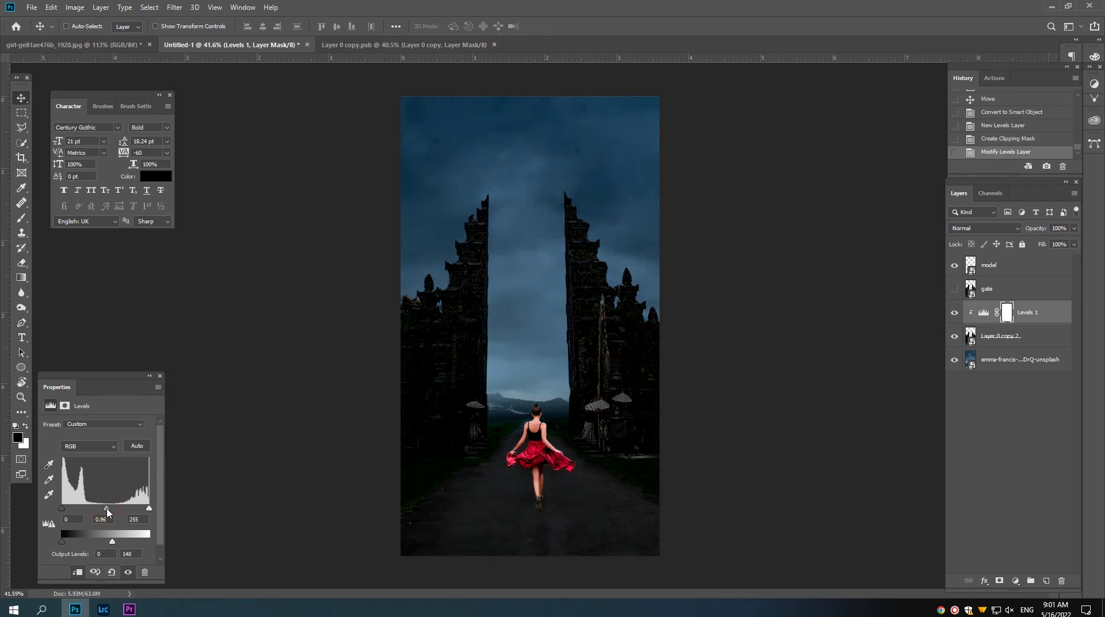
pyautogui.hotkey('ctrl', '+')
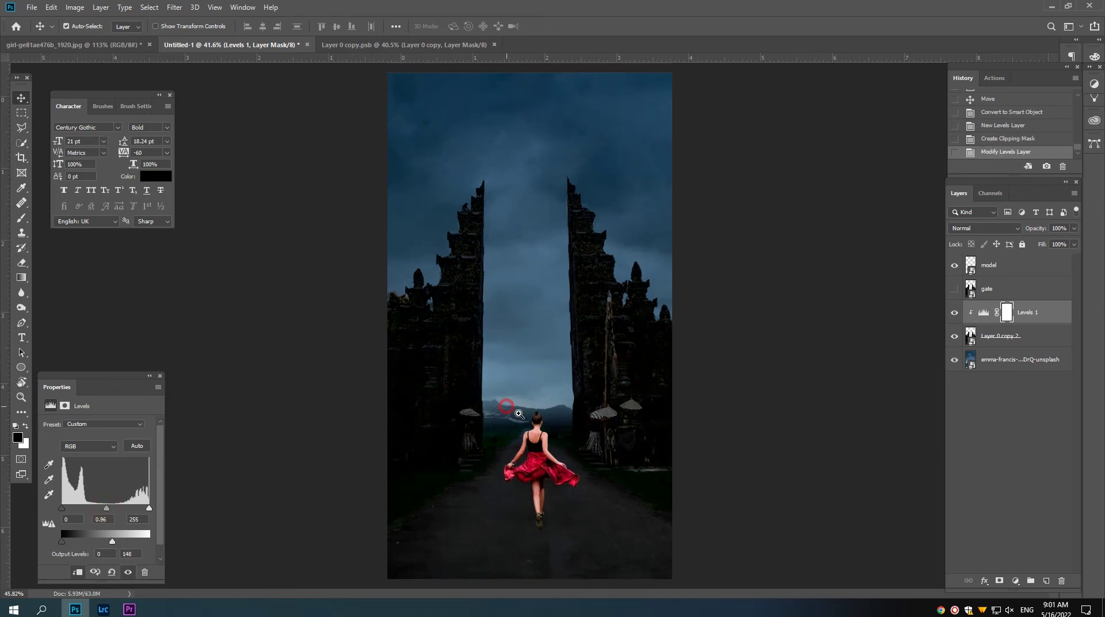
# Target the Levels 1 mask and adjust the brush size and hardness for painting.
pyautogui.click(22, 217)
pyautogui.rightClick(488, 347)
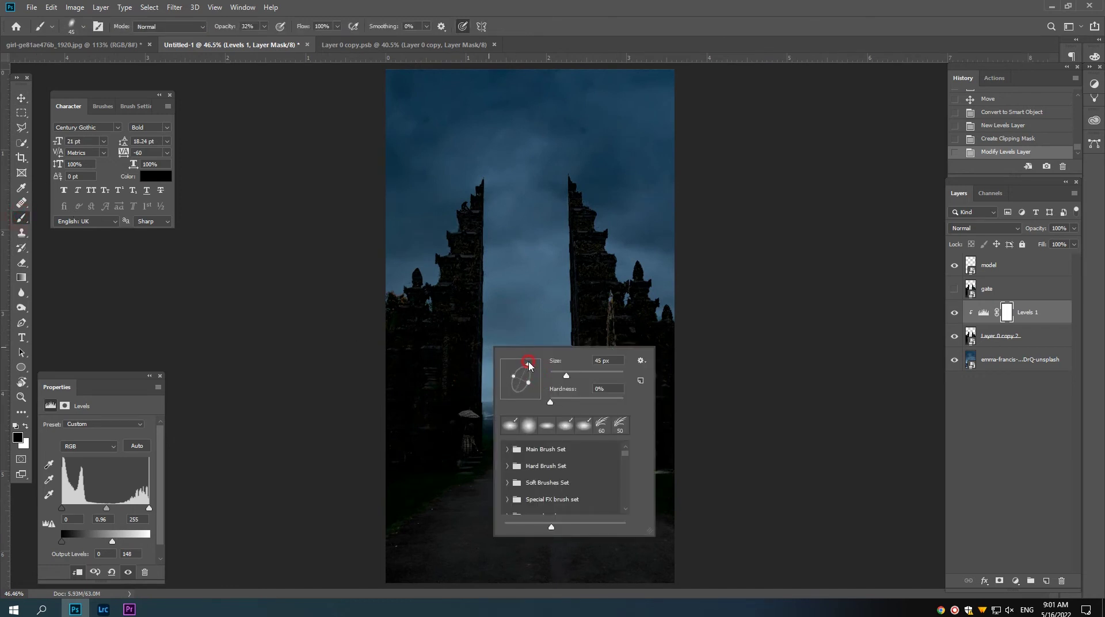
pyautogui.click(738, 296)
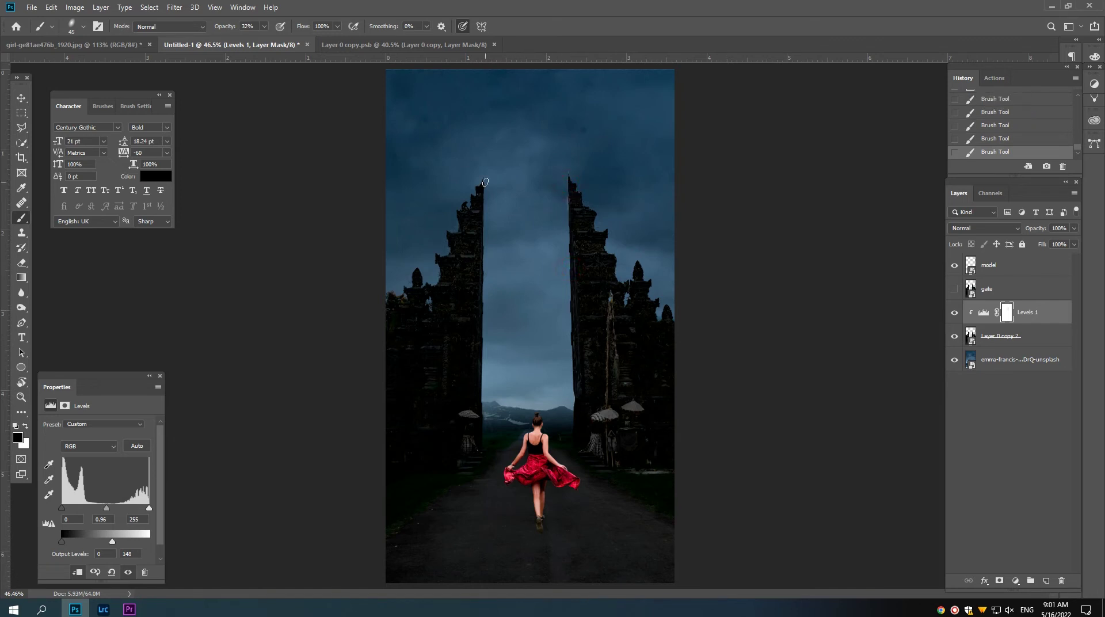
# Lighten the umbrella figures beside the left and right gates on the Levels 1 mask.
pyautogui.scroll(3, 530, 315)
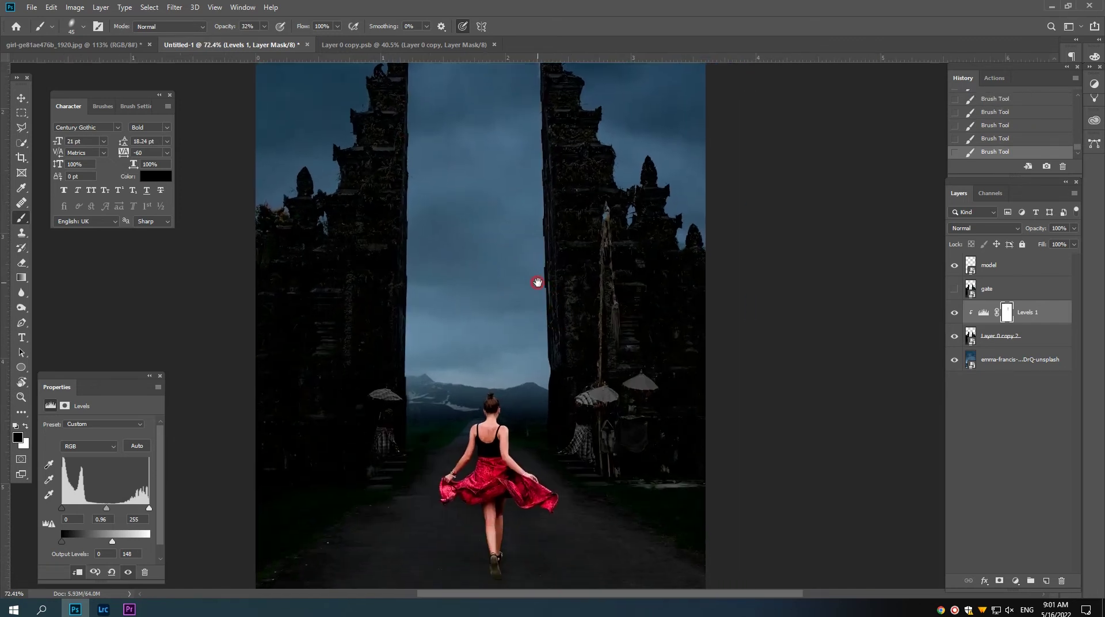
pyautogui.scroll(2, 563, 284)
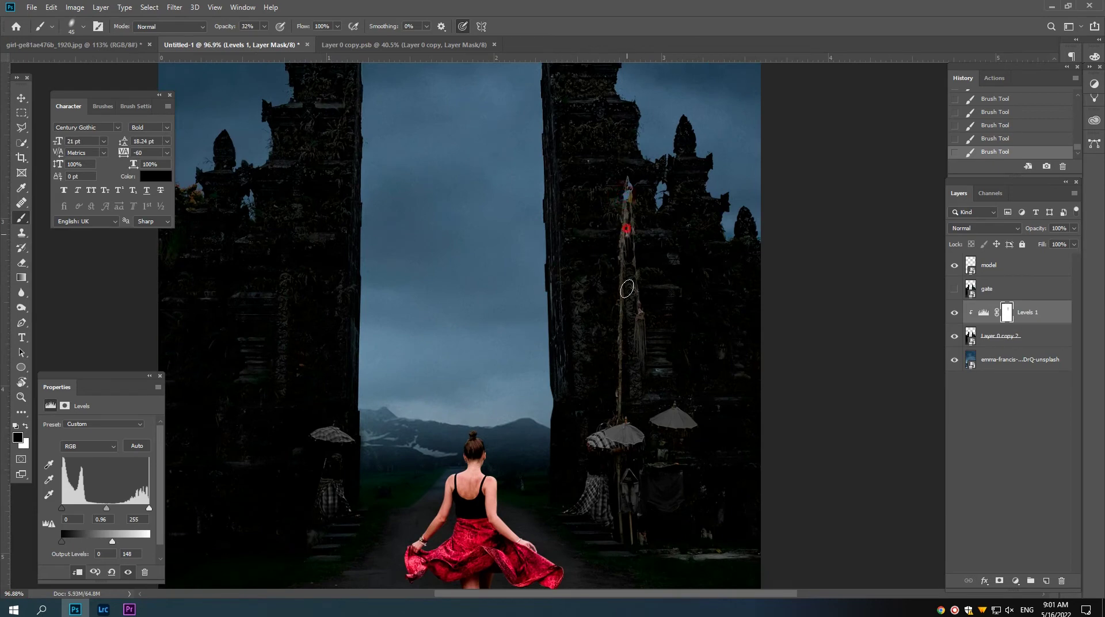
pyautogui.moveTo(623, 359); pyautogui.dragTo(625, 324)
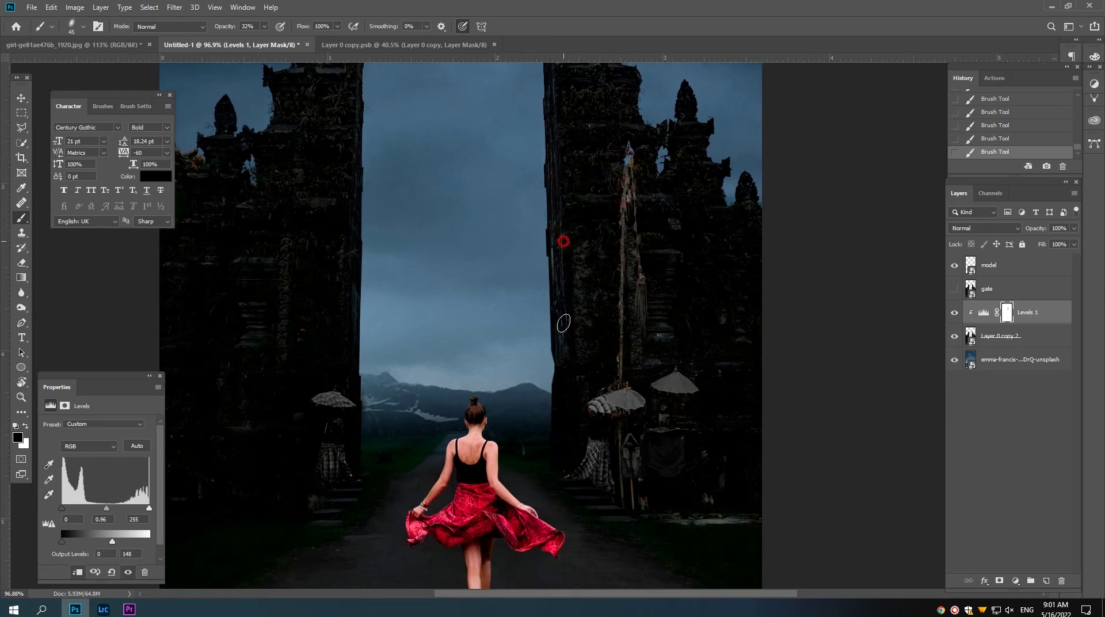
pyautogui.moveTo(488, 336); pyautogui.dragTo(562, 384)
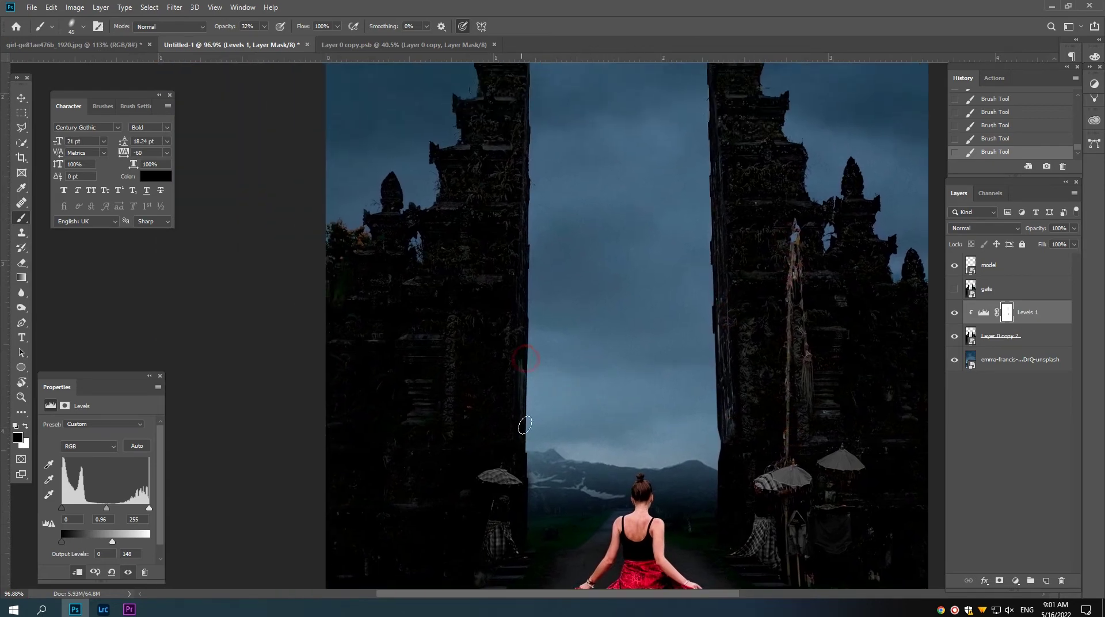
pyautogui.scroll(2, 532, 345)
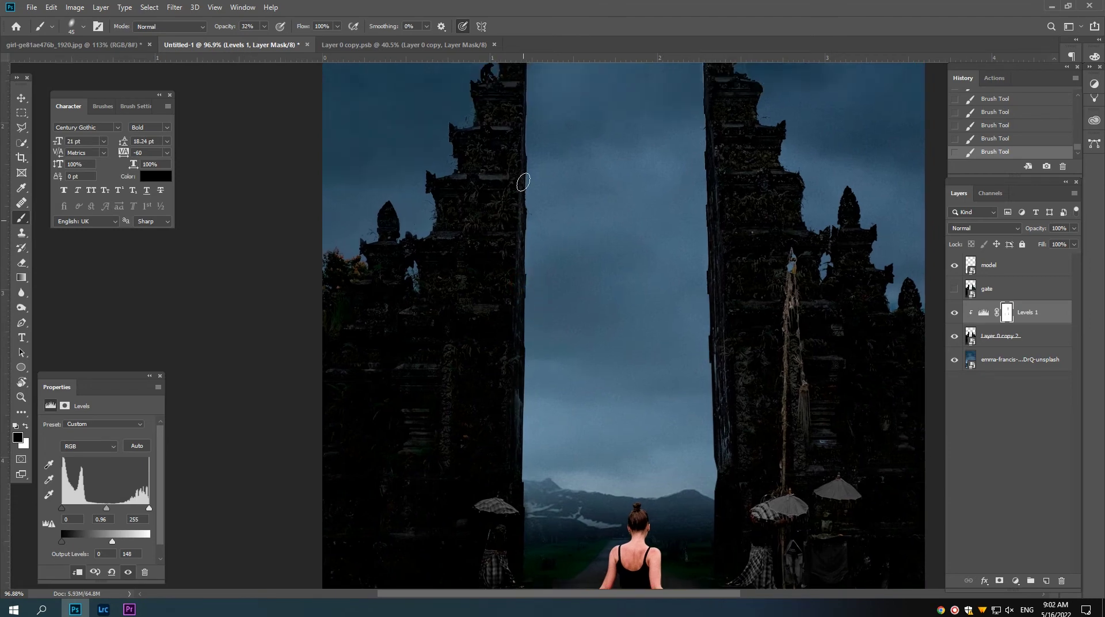
pyautogui.scroll(5, 535, 201)
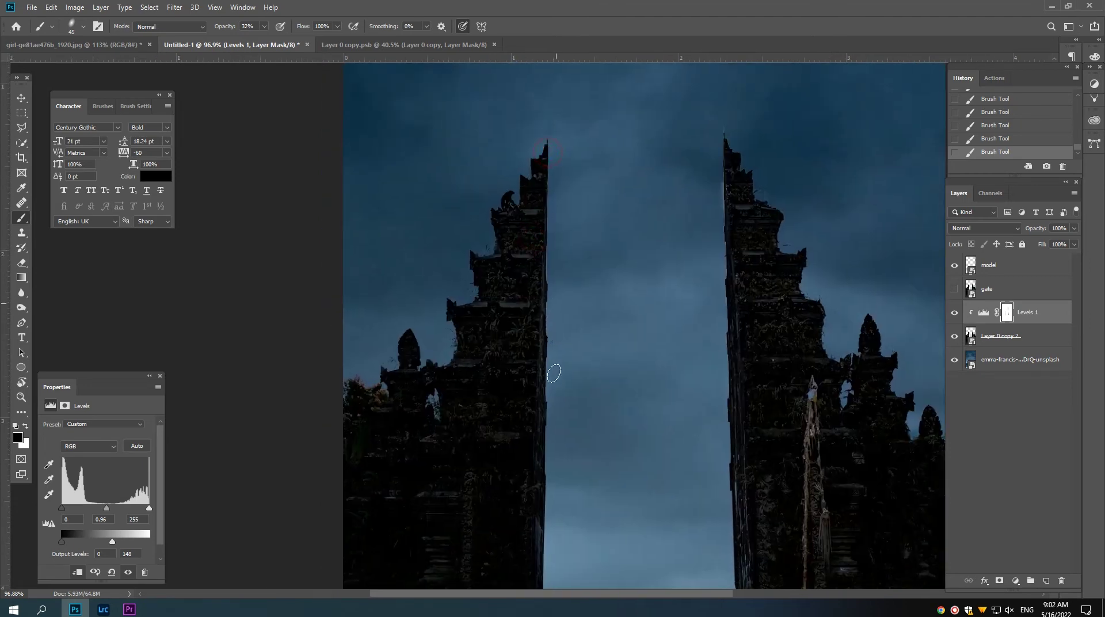
pyautogui.scroll(-6, 551, 345)
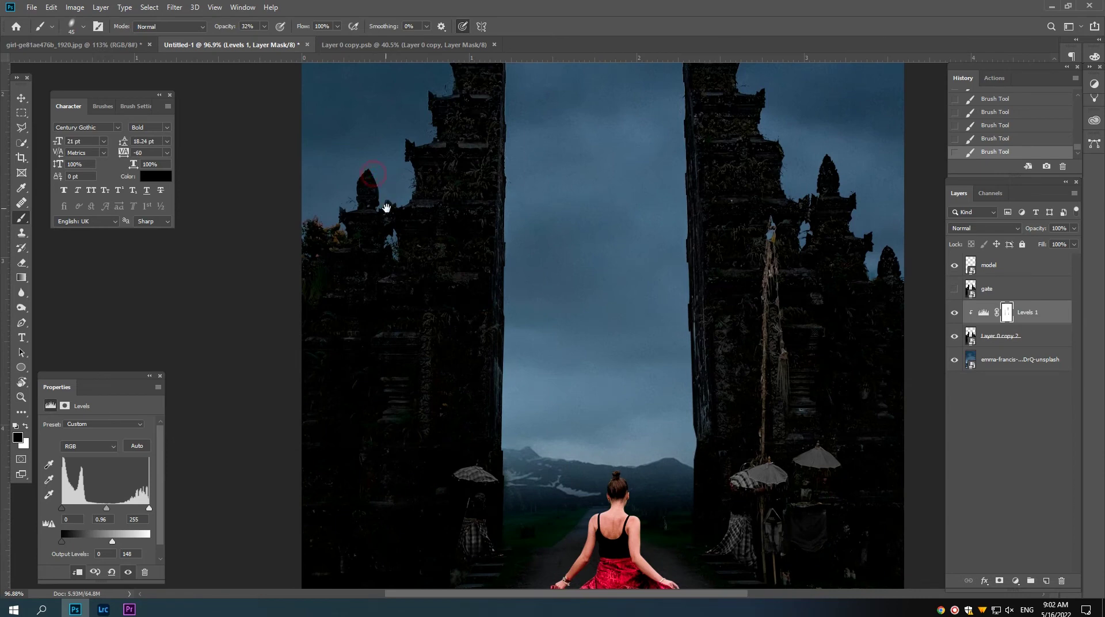
pyautogui.moveTo(386, 207)
pyautogui.mouseDown()
pyautogui.moveTo(375, 266)
pyautogui.moveTo(393, 245)
pyautogui.mouseUp()
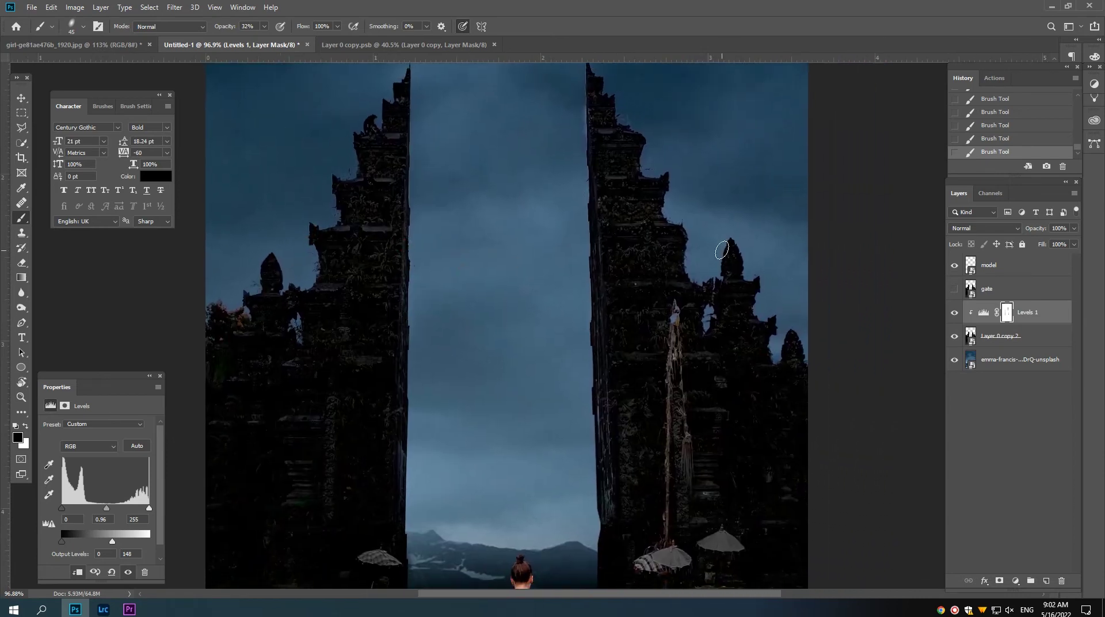
pyautogui.moveTo(566, 478); pyautogui.dragTo(599, 332)
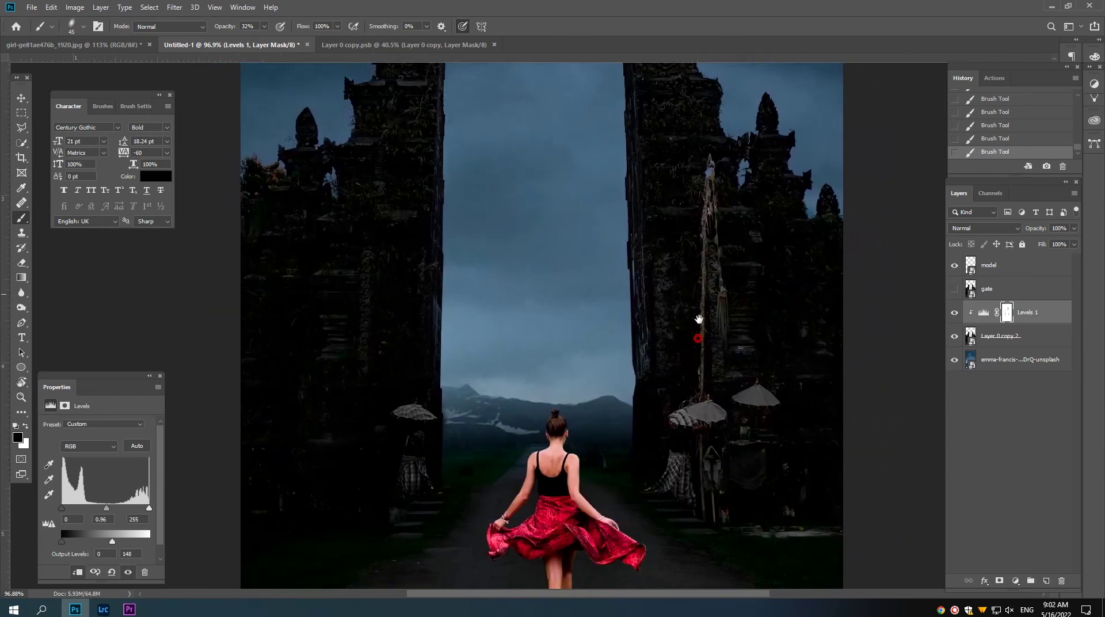
pyautogui.scroll(-1, 599, 331)
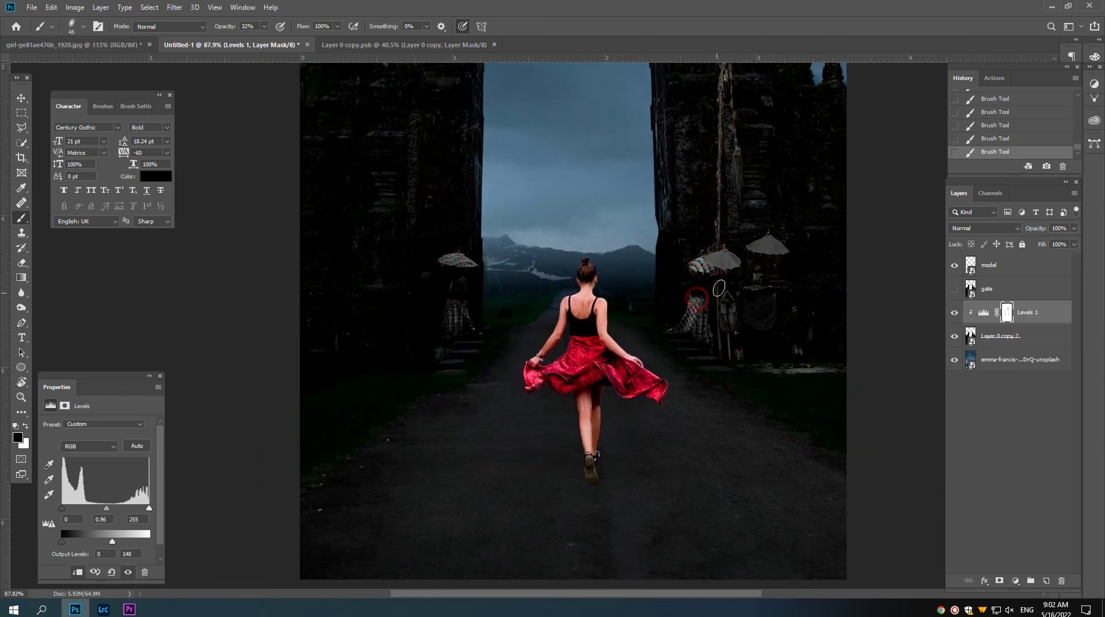
pyautogui.moveTo(451, 305); pyautogui.dragTo(463, 345)
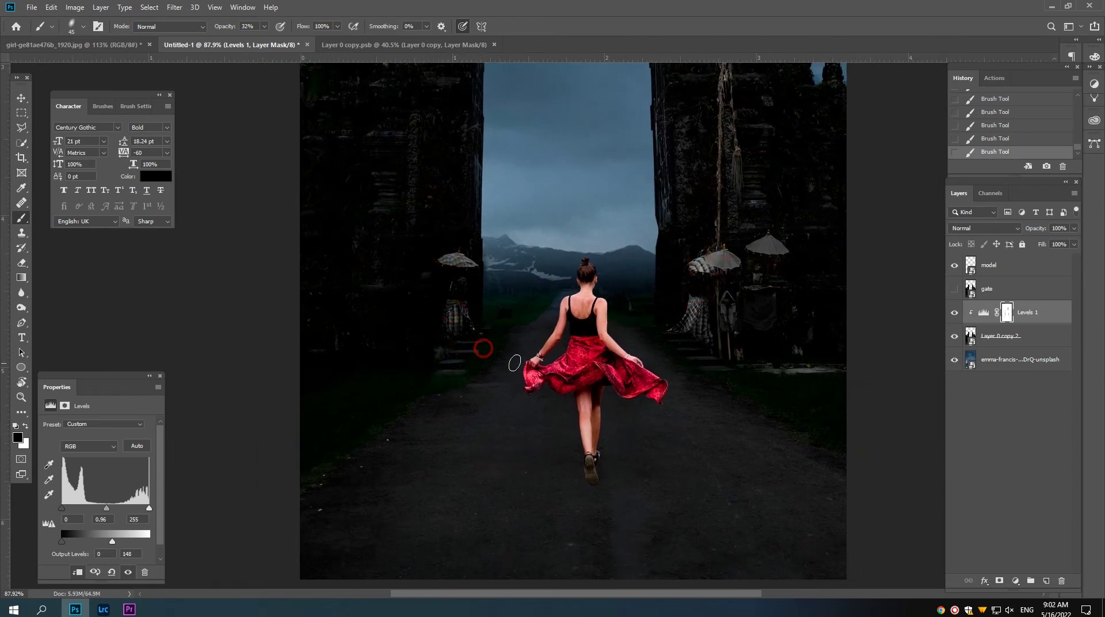
pyautogui.click(690, 366)
# With a larger brush, lighten the skirt's right side and the road around the dancer.
pyautogui.scroll(-3, 690, 287)
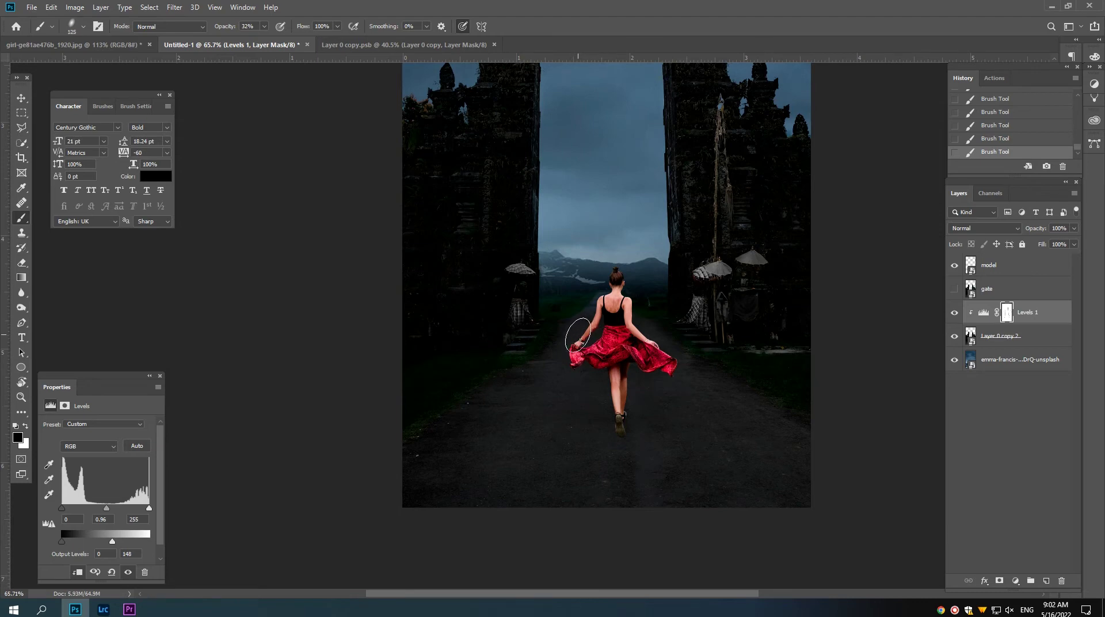
pyautogui.press(']')
pyautogui.press(']')
pyautogui.press(']')
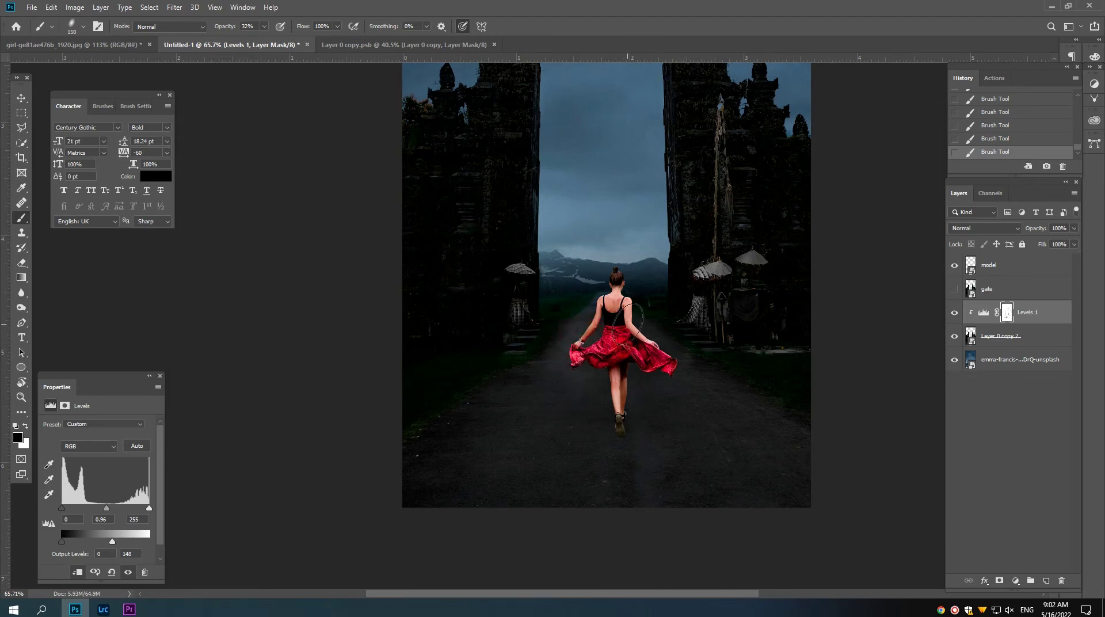
pyautogui.click(647, 336)
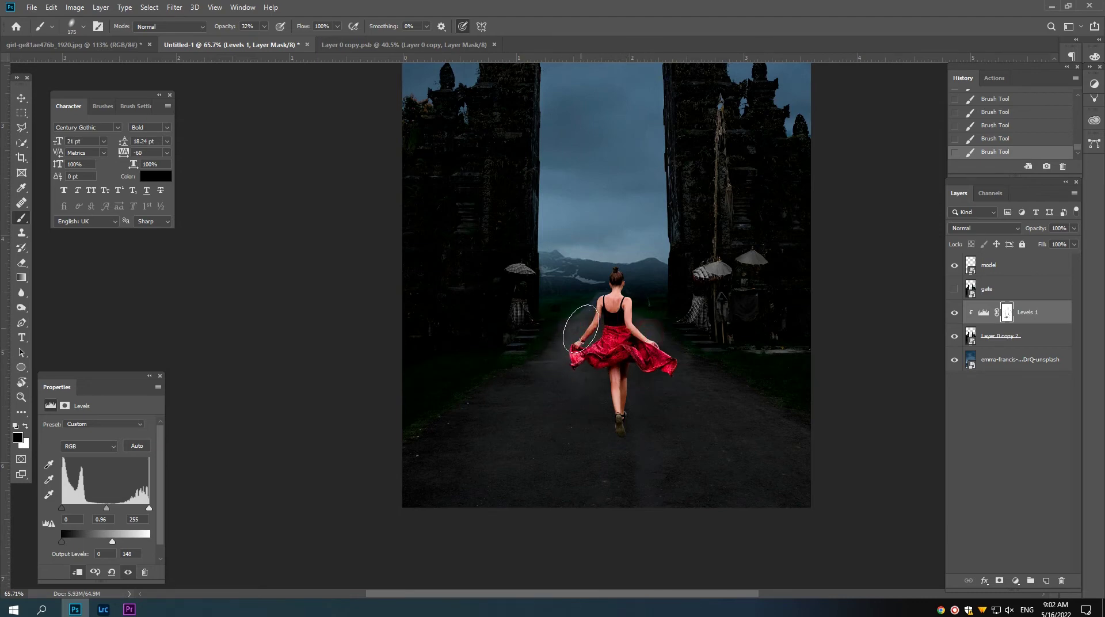
pyautogui.click(602, 368)
pyautogui.press(']')
pyautogui.press(']')
pyautogui.press(']')
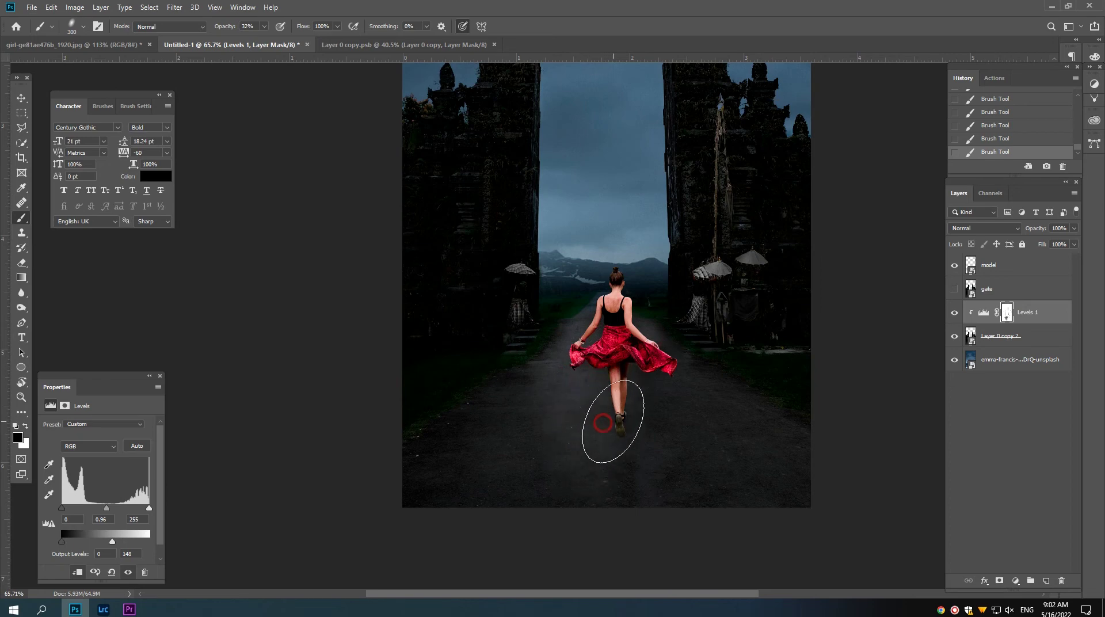
pyautogui.click(672, 397)
# Touch up the road, the dancer's left hand and the skirt's right side.
pyautogui.click(543, 417)
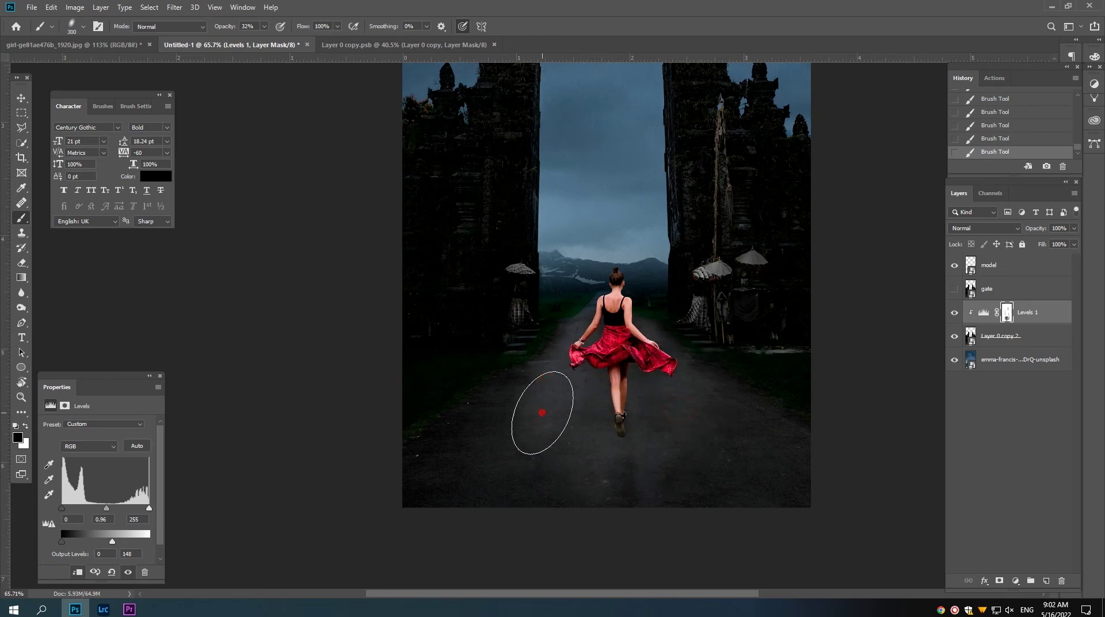
pyautogui.press('[')
pyautogui.press('[')
pyautogui.press('[')
pyautogui.press('[')
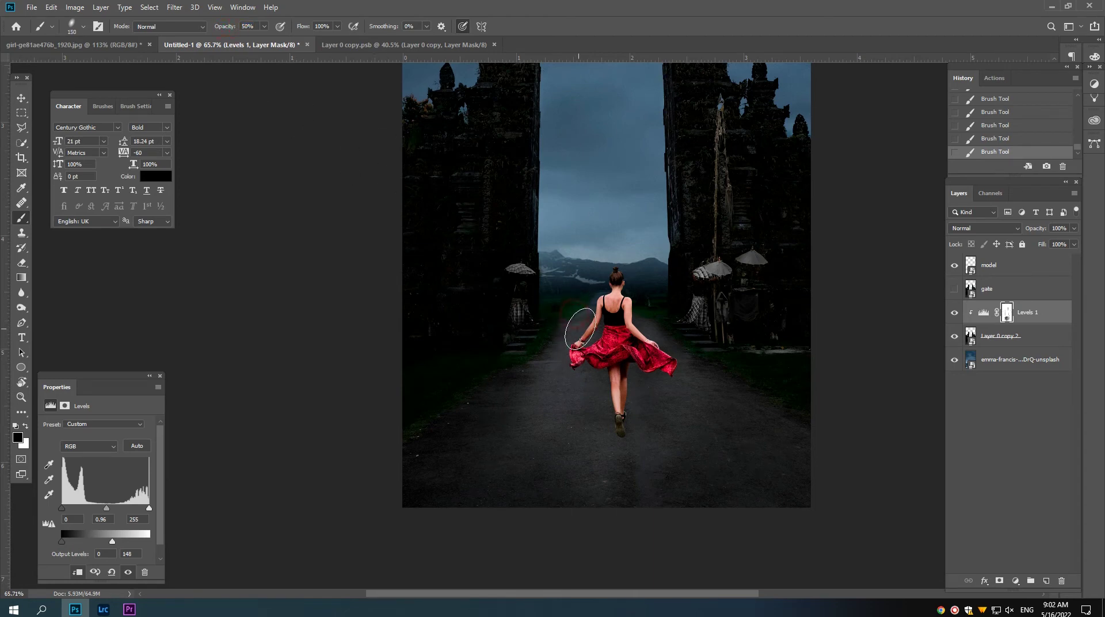
pyautogui.click(580, 345)
pyautogui.press(']')
pyautogui.press(']')
pyautogui.click(656, 341)
pyautogui.press(']')
pyautogui.press(']')
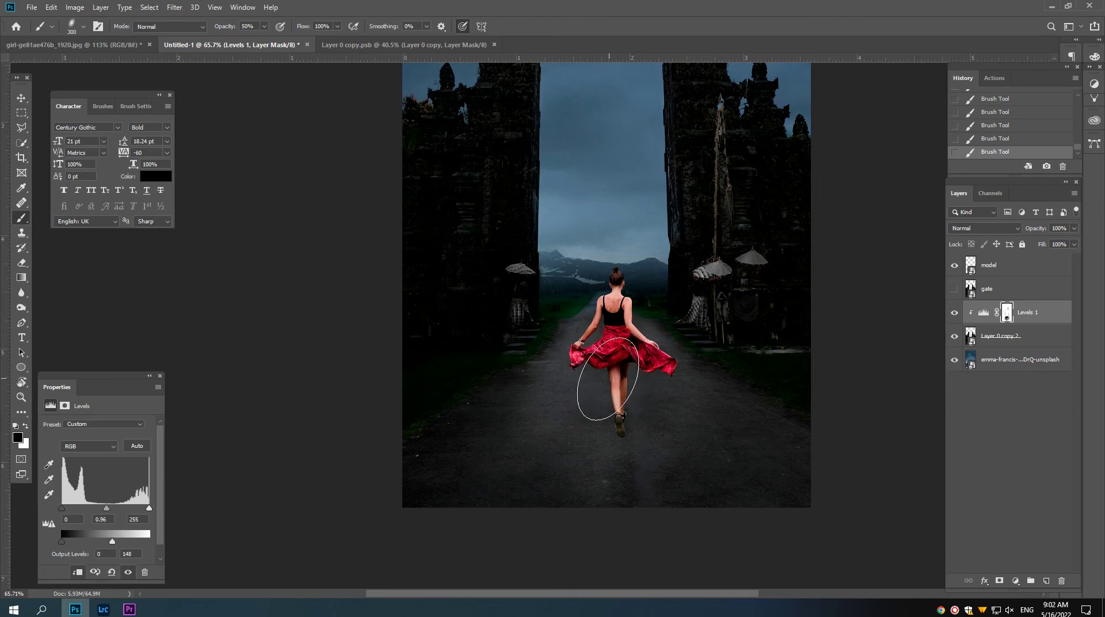
pyautogui.moveTo(619, 373)
pyautogui.mouseDown()
pyautogui.moveTo(540, 393)
pyautogui.moveTo(551, 399)
pyautogui.moveTo(542, 388)
pyautogui.mouseUp()
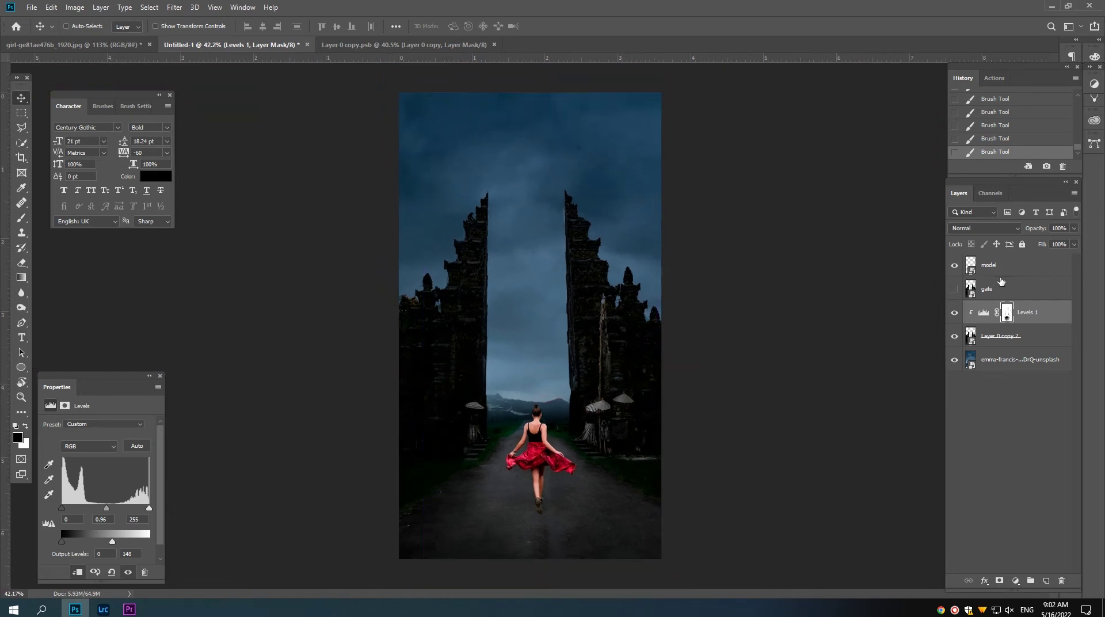
# Send the gate layer to the bottom and add a Levels adjustment above the model layer.
pyautogui.moveTo(1001, 282); pyautogui.dragTo(988, 369)
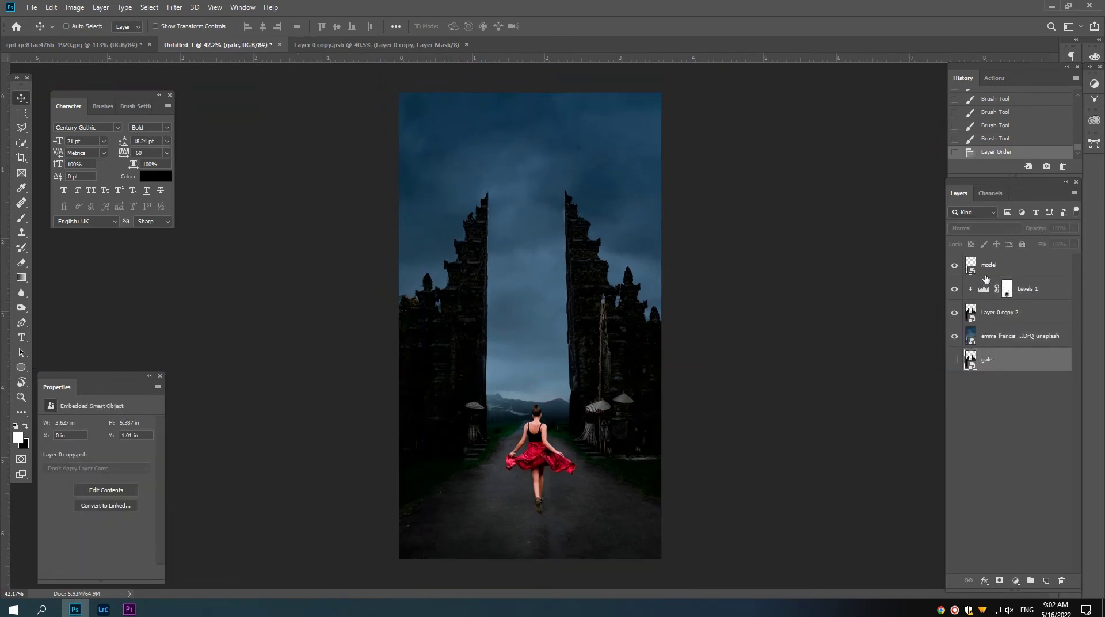
pyautogui.click(986, 264)
pyautogui.click(1015, 581)
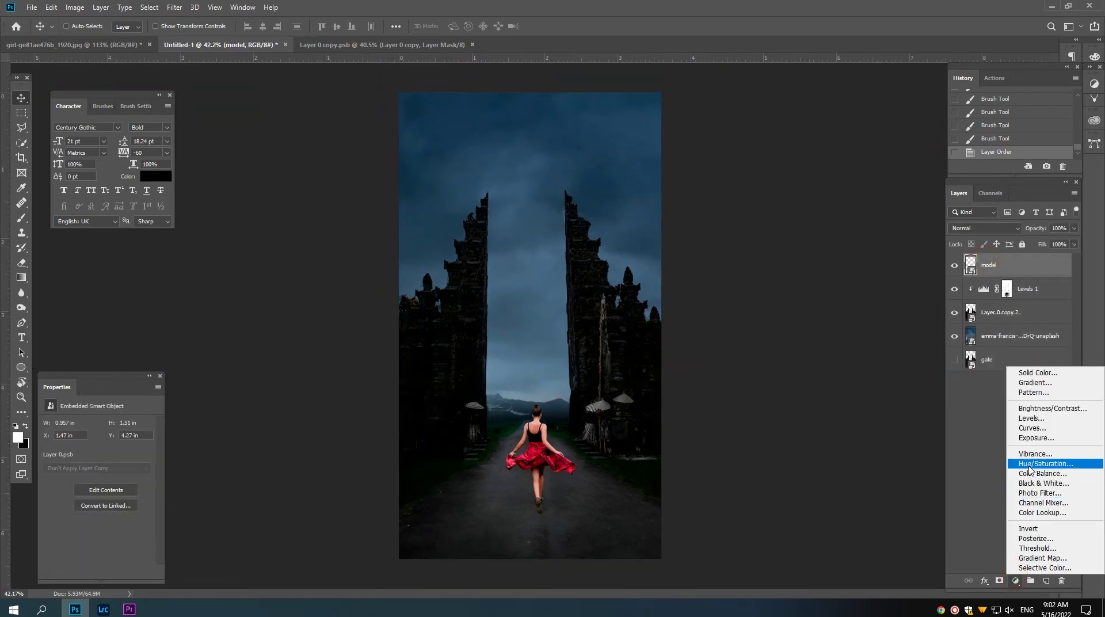
pyautogui.click(1030, 418)
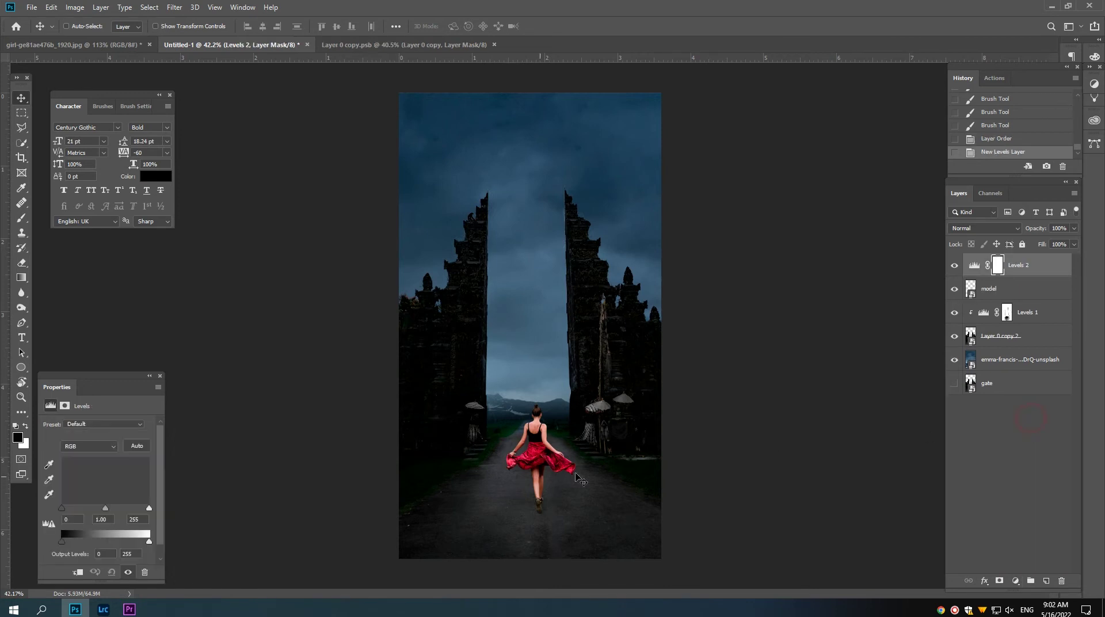
# Clip Levels 2 to the model with output white at 91, and target its mask.
pyautogui.click(80, 577)
pyautogui.moveTo(149, 541); pyautogui.dragTo(92, 542)
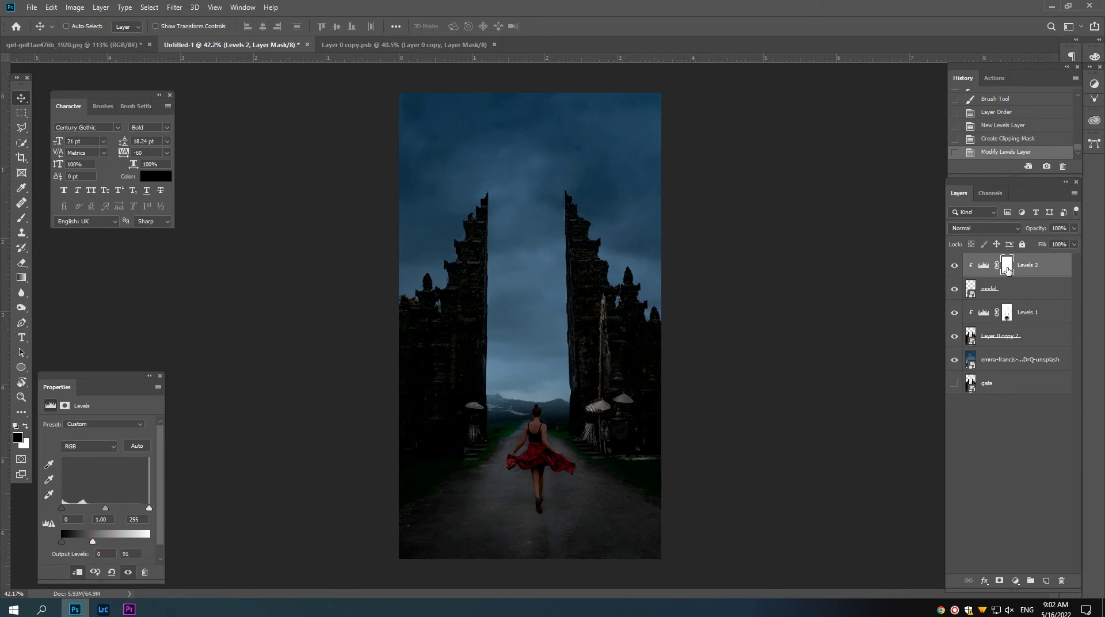
pyautogui.click(1007, 268)
pyautogui.scroll(2, 512, 493)
pyautogui.scroll(2, 530, 460)
# With a small brush, lighten the dancer's hair bun and neck on the Levels 2 mask.
pyautogui.scroll(2, 522, 410)
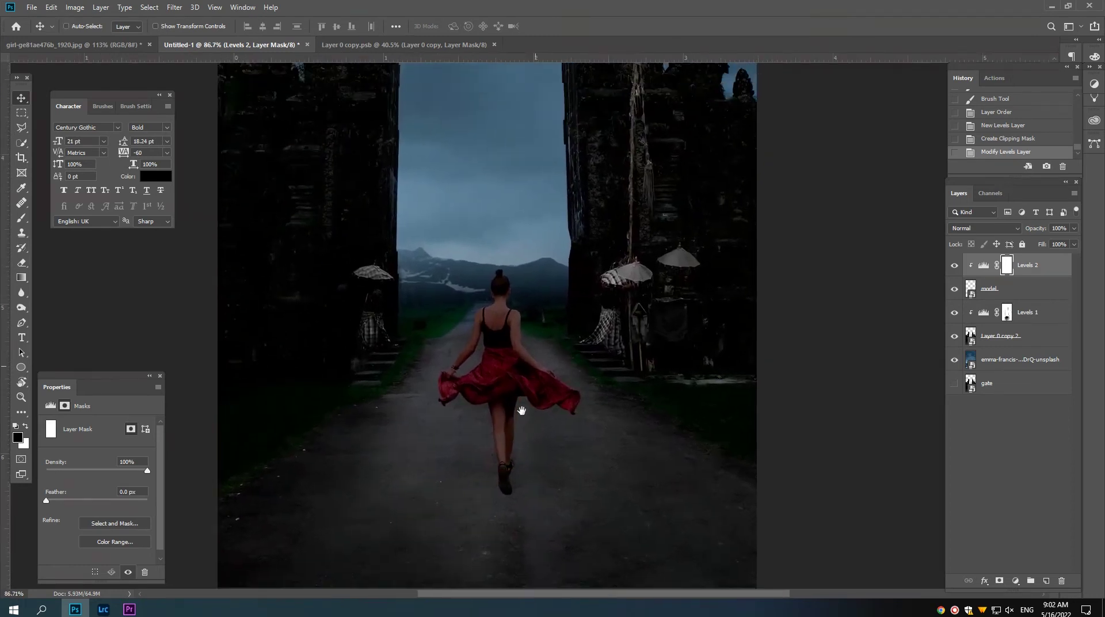
pyautogui.press('b')
pyautogui.scroll(2, 499, 327)
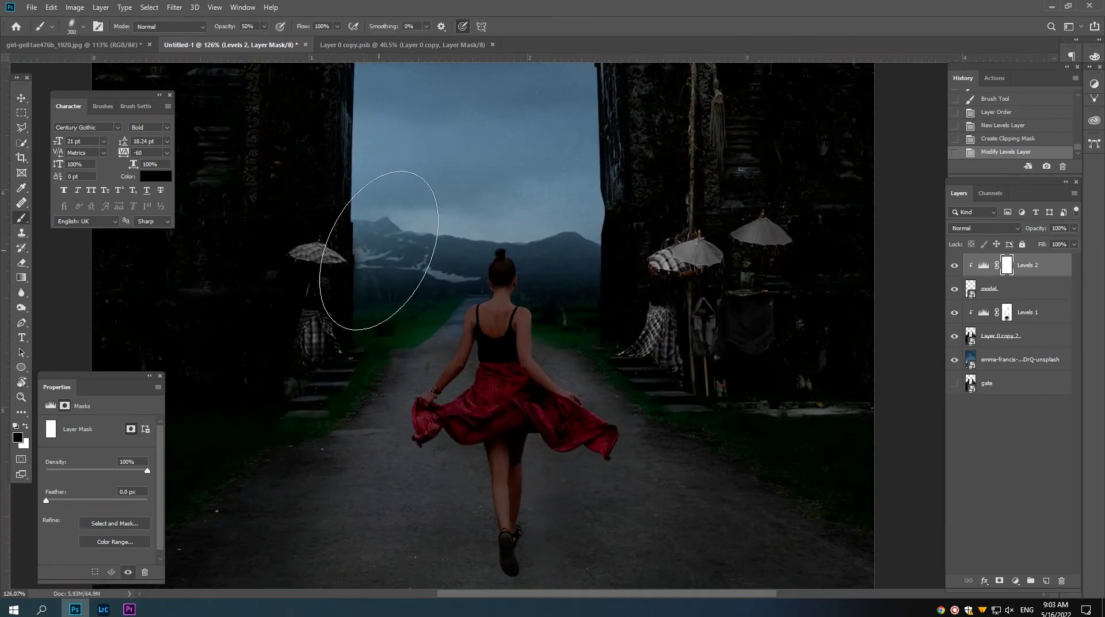
pyautogui.press('[')
pyautogui.press('[')
pyautogui.press('[')
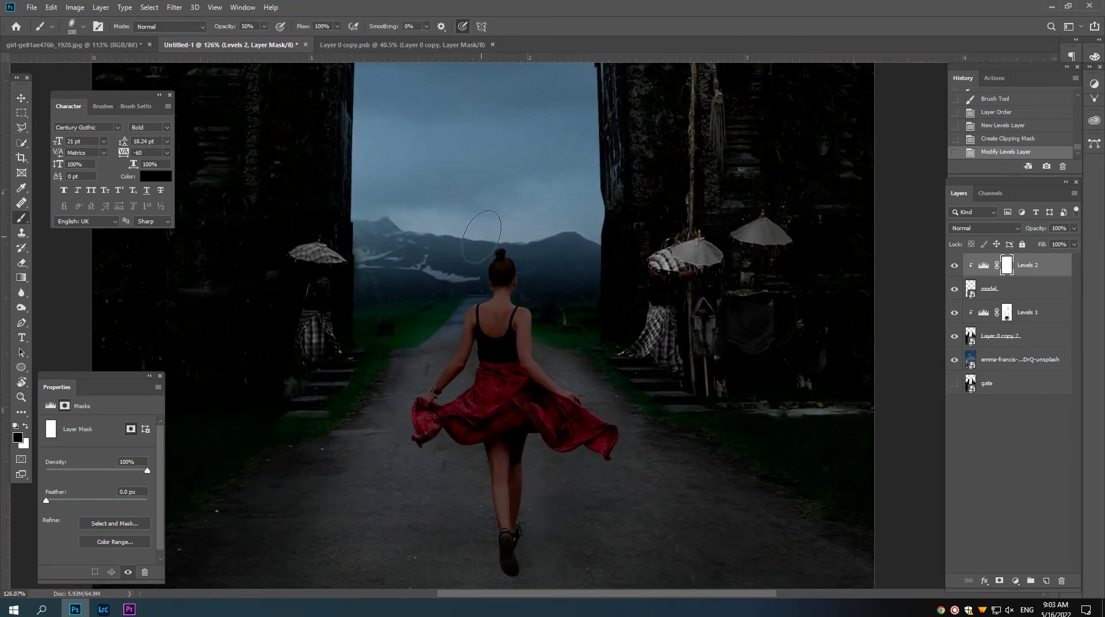
pyautogui.press('[')
pyautogui.press('[')
pyautogui.press('[')
pyautogui.scroll(2, 479, 263)
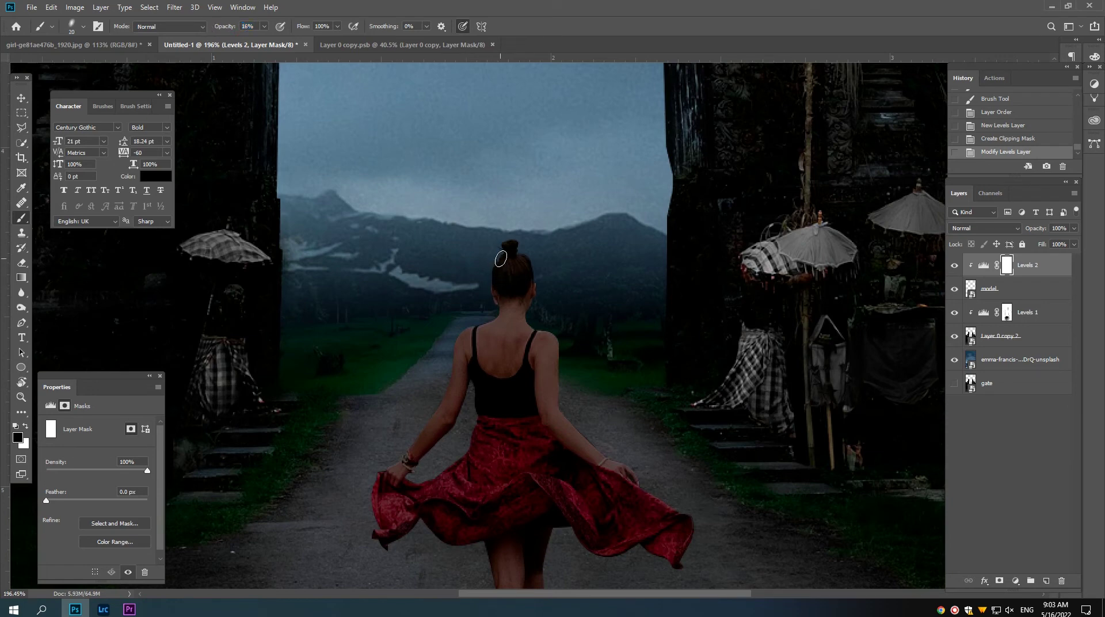
pyautogui.moveTo(500, 259)
pyautogui.mouseDown()
pyautogui.moveTo(479, 252)
pyautogui.moveTo(476, 295)
pyautogui.mouseUp()
pyautogui.moveTo(476, 294)
pyautogui.mouseDown()
pyautogui.moveTo(491, 311)
pyautogui.moveTo(468, 316)
pyautogui.mouseUp()
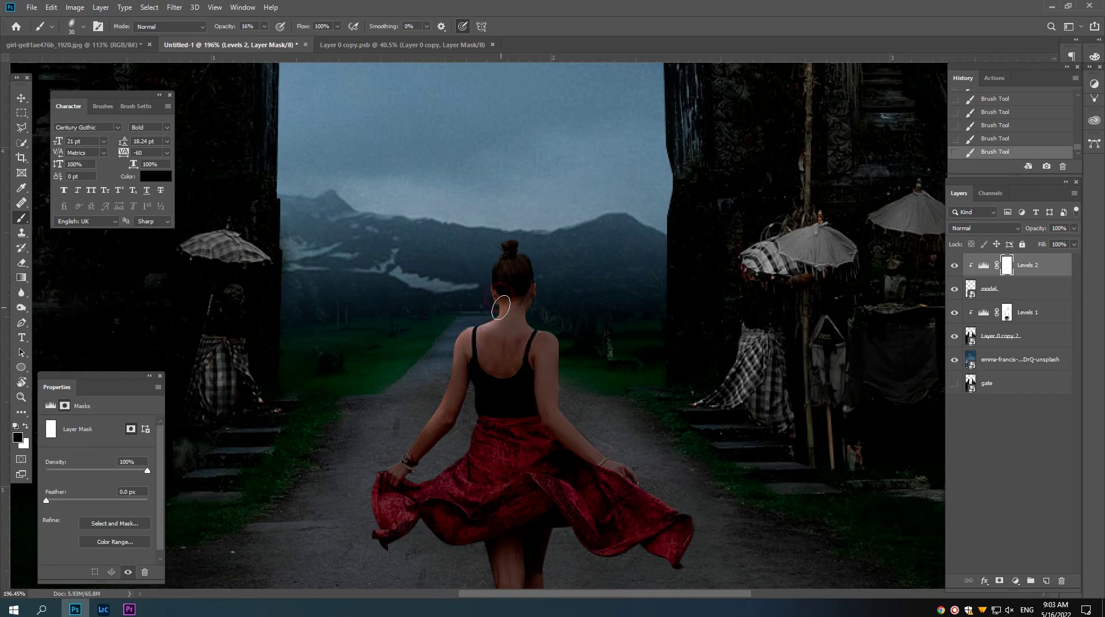
pyautogui.moveTo(492, 269); pyautogui.dragTo(528, 237)
# Lighten the dancer's right arm and shoulder, skirt edges and front, and legs.
pyautogui.moveTo(567, 417); pyautogui.dragTo(561, 357)
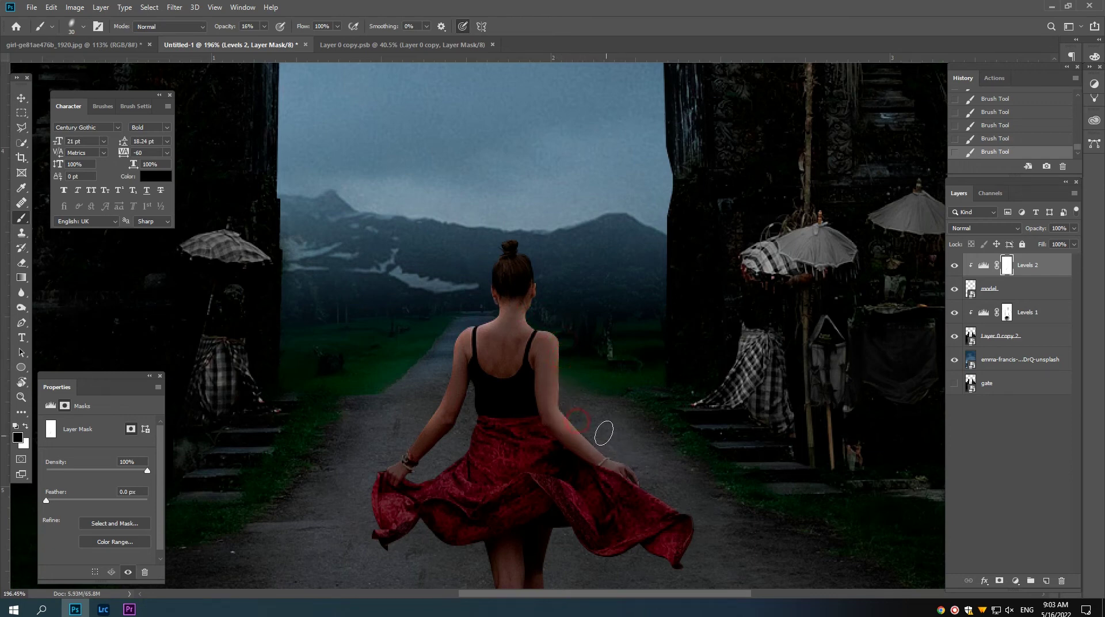
pyautogui.moveTo(565, 332); pyautogui.dragTo(570, 401)
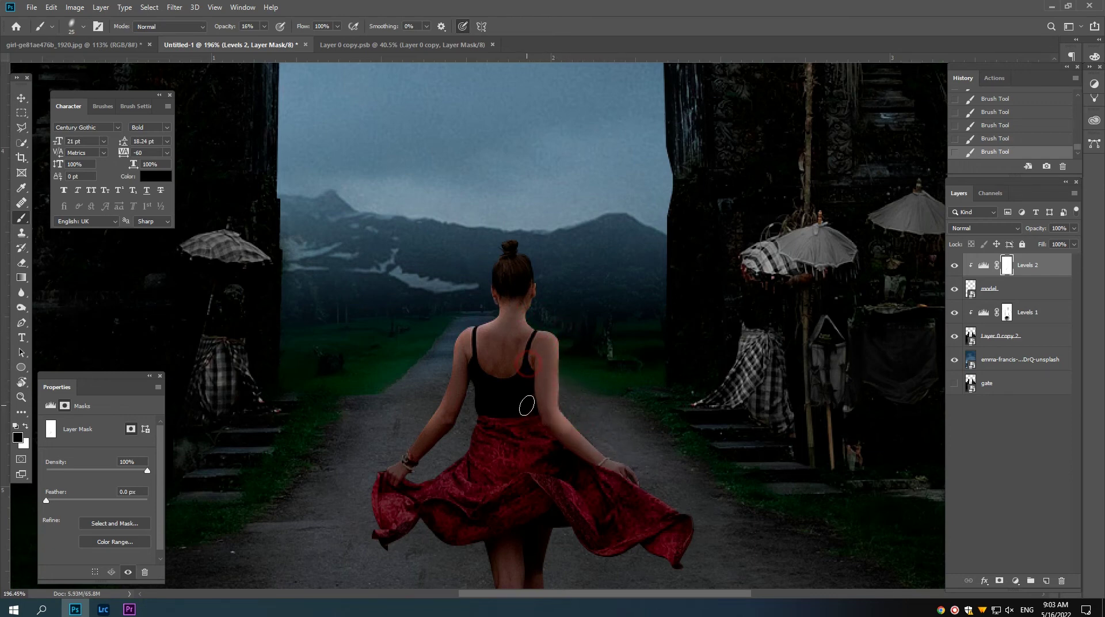
pyautogui.moveTo(407, 472); pyautogui.dragTo(431, 446)
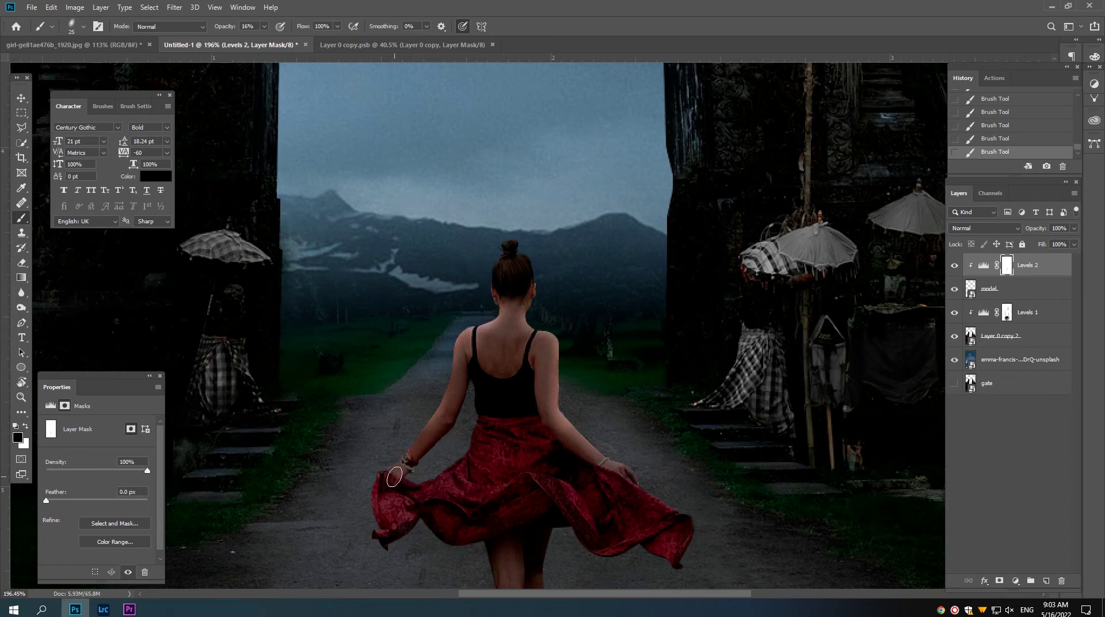
pyautogui.hotkey('ctrl', 'z')
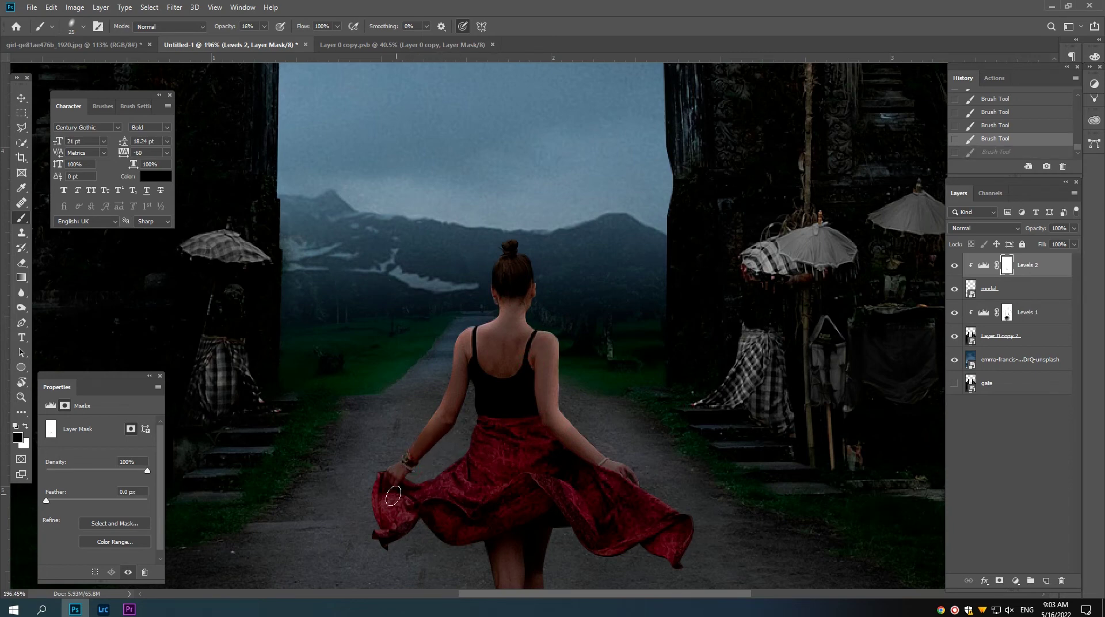
pyautogui.moveTo(392, 495)
pyautogui.mouseDown()
pyautogui.moveTo(403, 469)
pyautogui.moveTo(389, 471)
pyautogui.mouseUp()
pyautogui.moveTo(546, 482); pyautogui.dragTo(573, 442)
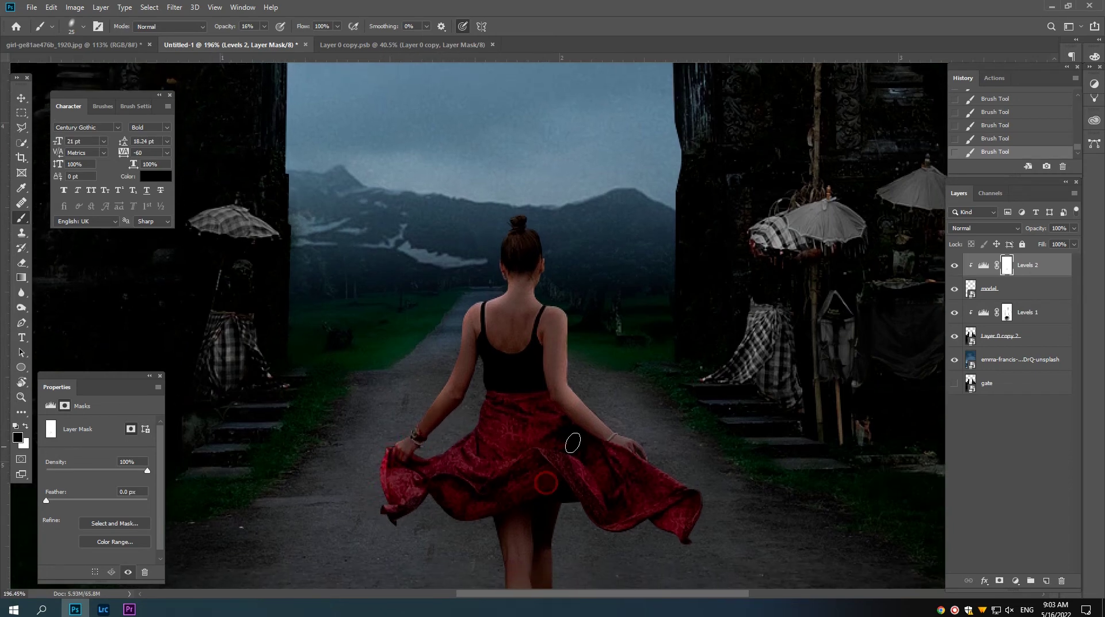
pyautogui.moveTo(582, 378)
pyautogui.mouseDown()
pyautogui.moveTo(658, 449)
pyautogui.moveTo(597, 485)
pyautogui.mouseUp()
pyautogui.scroll(-3, 714, 501)
pyautogui.moveTo(542, 453)
pyautogui.mouseDown()
pyautogui.moveTo(552, 493)
pyautogui.moveTo(590, 555)
pyautogui.moveTo(598, 547)
pyautogui.mouseUp()
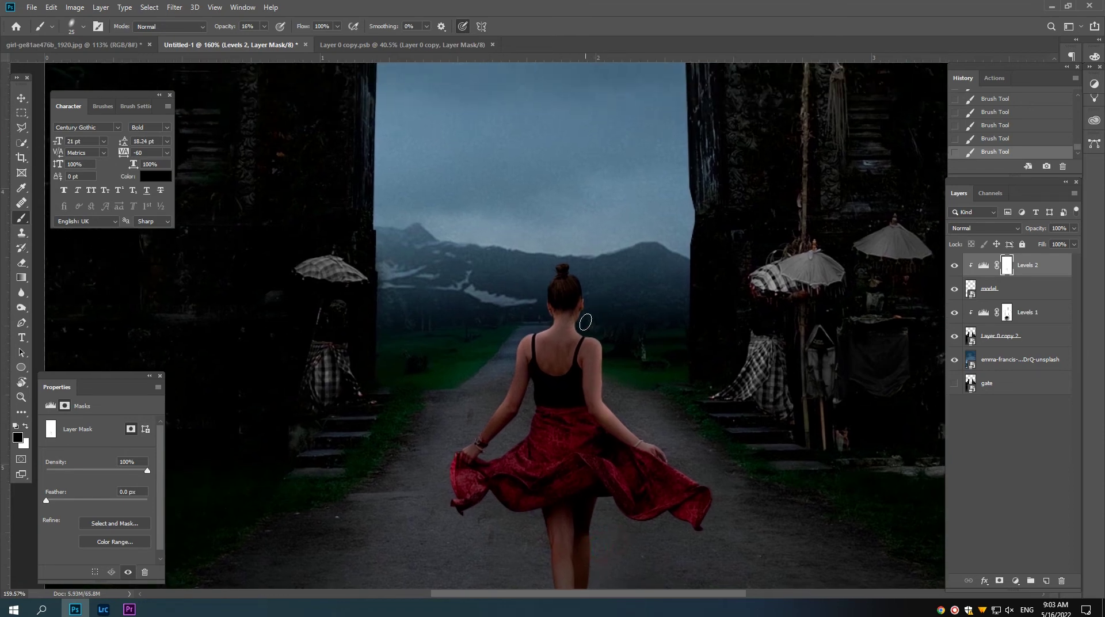
# Set brush opacity to 67% and lighten the hair from bun to crown.
pyautogui.scroll(3, 581, 314)
pyautogui.scroll(2, 581, 313)
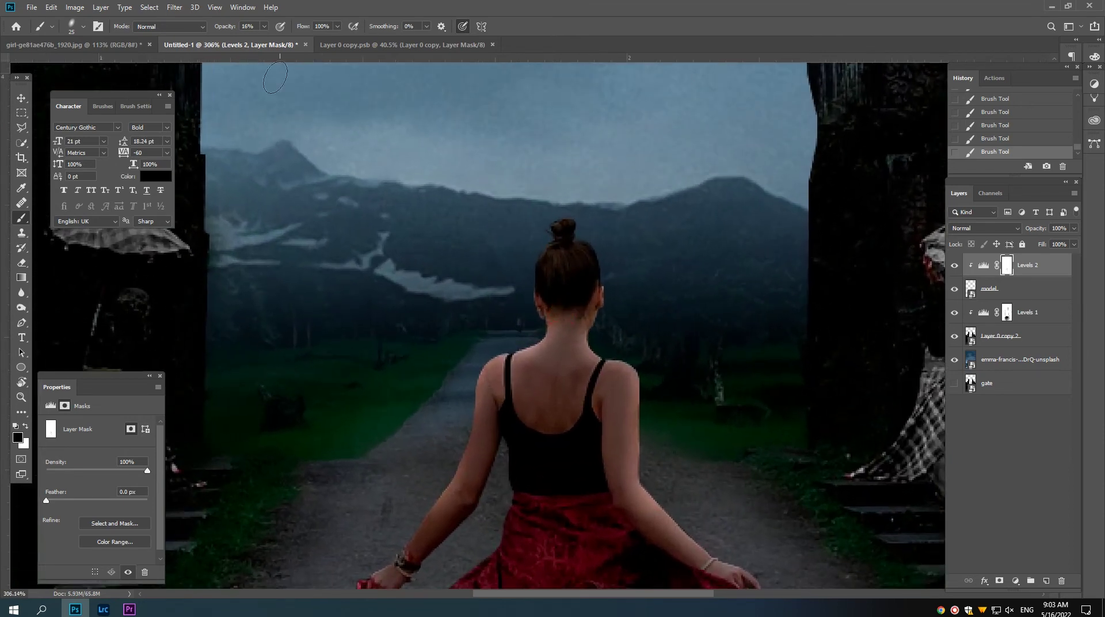
pyautogui.write('67')
pyautogui.press('Return')
pyautogui.press('[')
pyautogui.press('[')
pyautogui.moveTo(543, 251); pyautogui.dragTo(558, 273)
pyautogui.moveTo(579, 235); pyautogui.dragTo(608, 284)
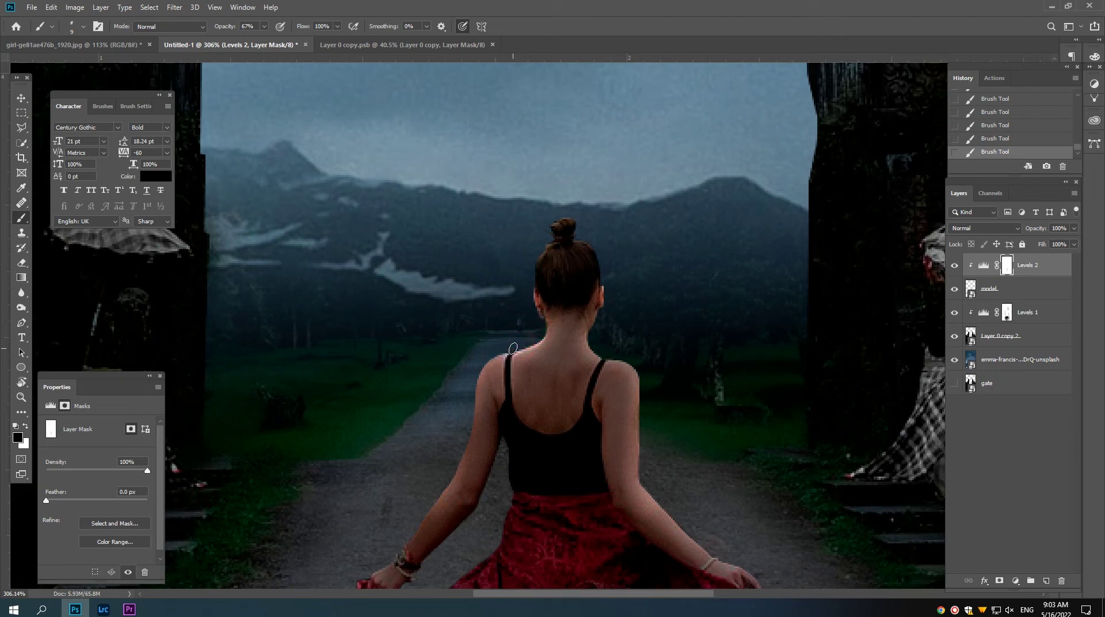
# Refine the mask along the left shoulder, right neck edge and right shoulder.
pyautogui.moveTo(487, 356); pyautogui.dragTo(482, 381)
pyautogui.moveTo(456, 416); pyautogui.dragTo(462, 402)
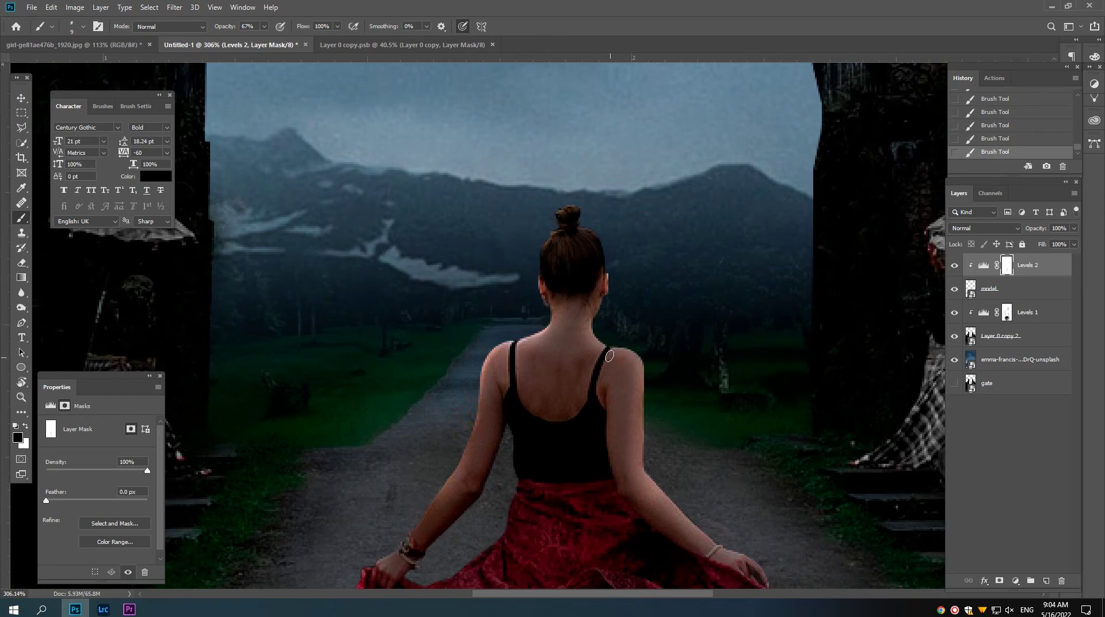
pyautogui.moveTo(595, 326); pyautogui.dragTo(618, 343)
pyautogui.scroll(-2, 636, 357)
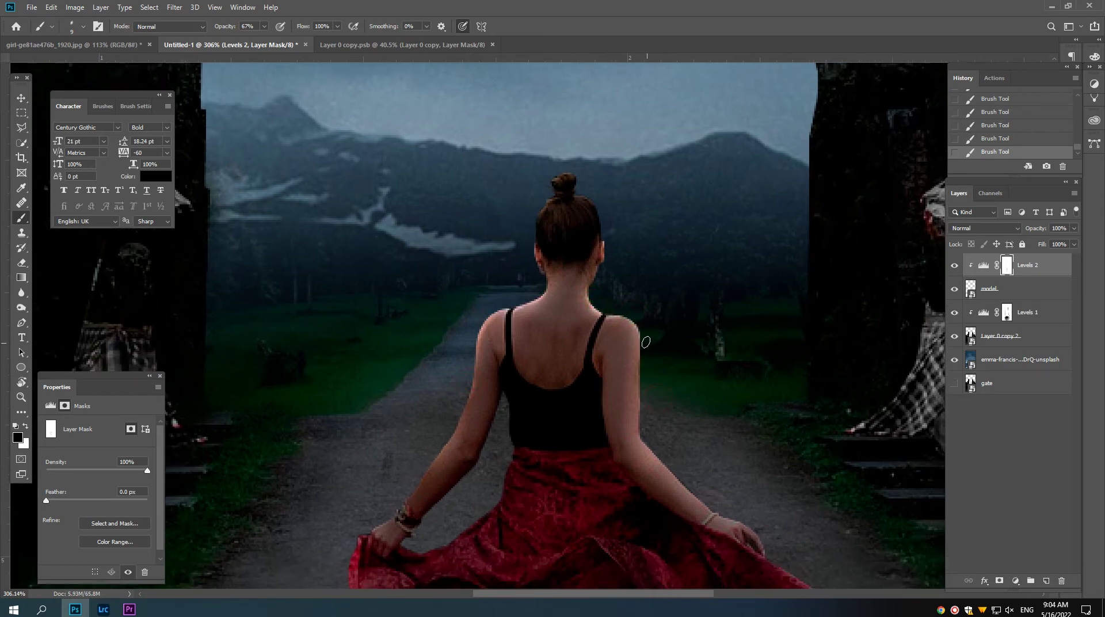
pyautogui.moveTo(643, 332); pyautogui.dragTo(646, 427)
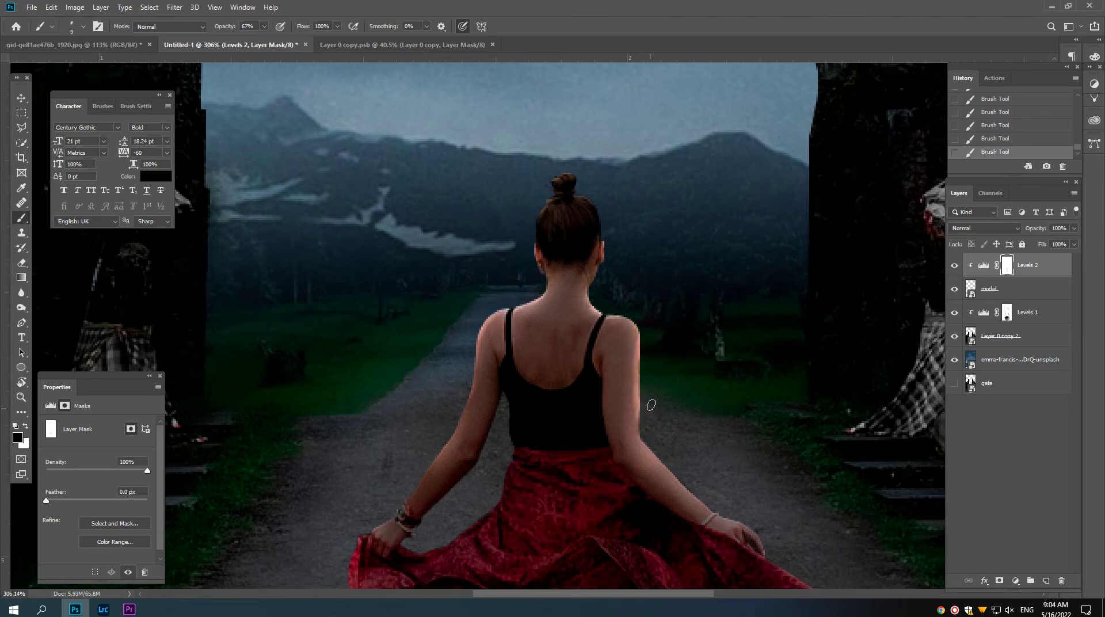
pyautogui.hotkey('ctrl', 'z')
pyautogui.moveTo(643, 331); pyautogui.dragTo(647, 429)
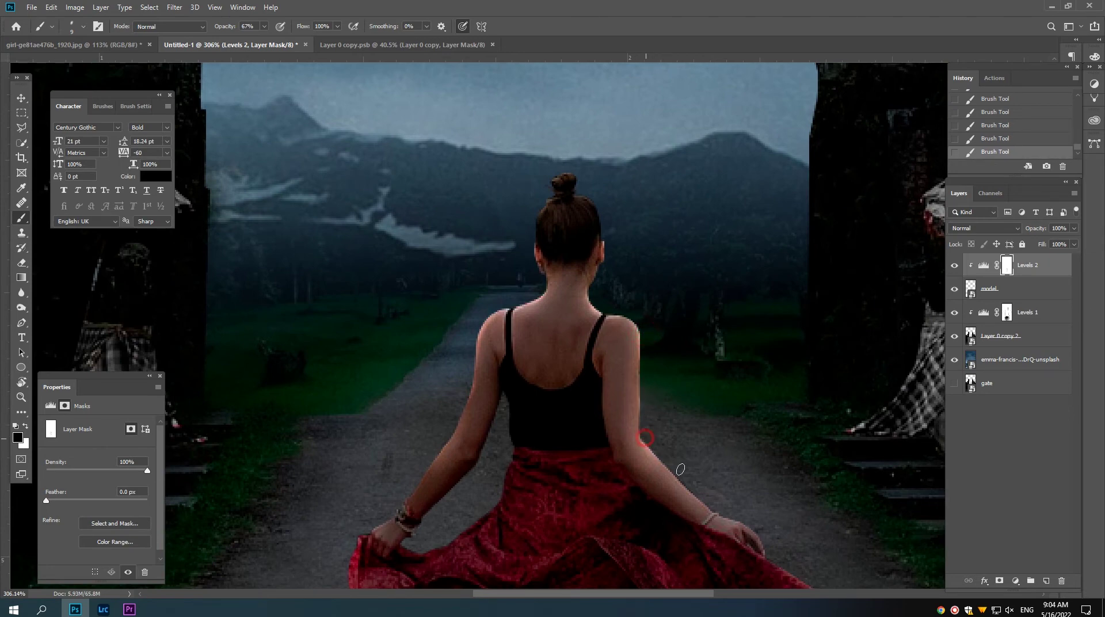
# Repaint the Levels 2 mask along the forearm edge.
pyautogui.moveTo(688, 463)
pyautogui.mouseDown()
pyautogui.moveTo(679, 441)
pyautogui.moveTo(668, 455)
pyautogui.mouseUp()
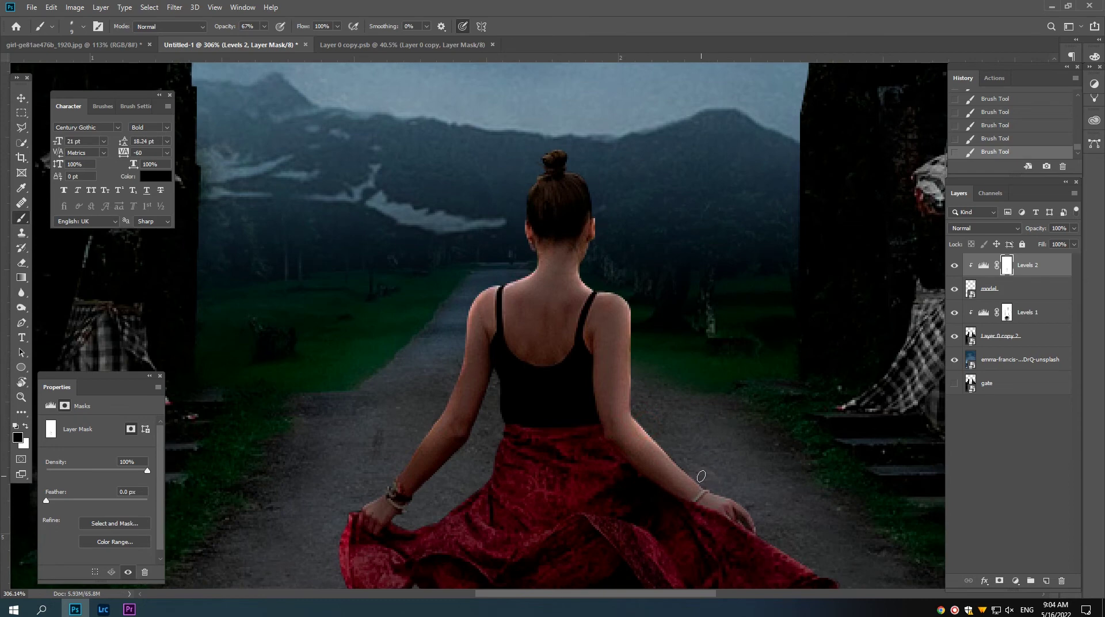
pyautogui.scroll(-1, 544, 487)
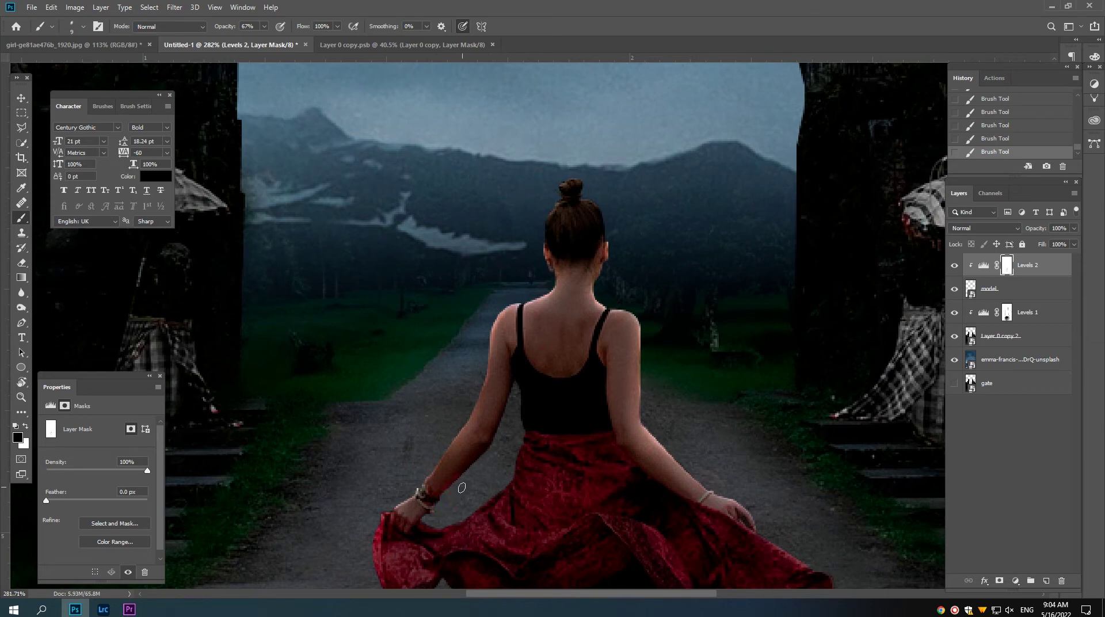
pyautogui.moveTo(452, 506); pyautogui.dragTo(491, 459)
pyautogui.hotkey('ctrl', 'z')
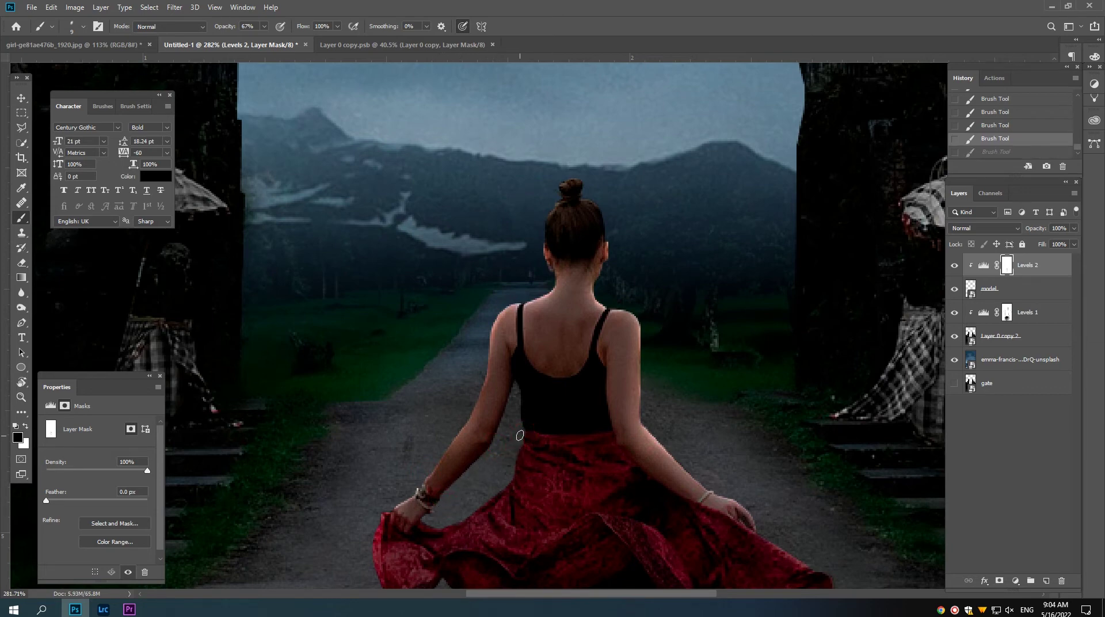
pyautogui.moveTo(518, 454); pyautogui.dragTo(512, 473)
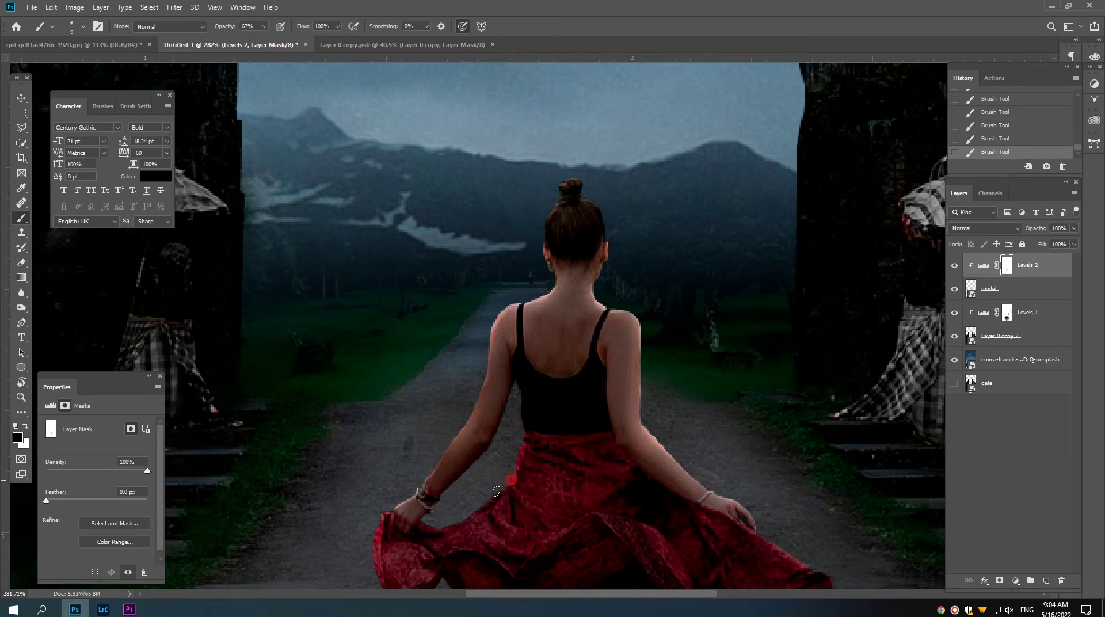
# Paint the mask along the leg's right edge, then re-frame the view on the woman.
pyautogui.scroll(-2, 564, 397)
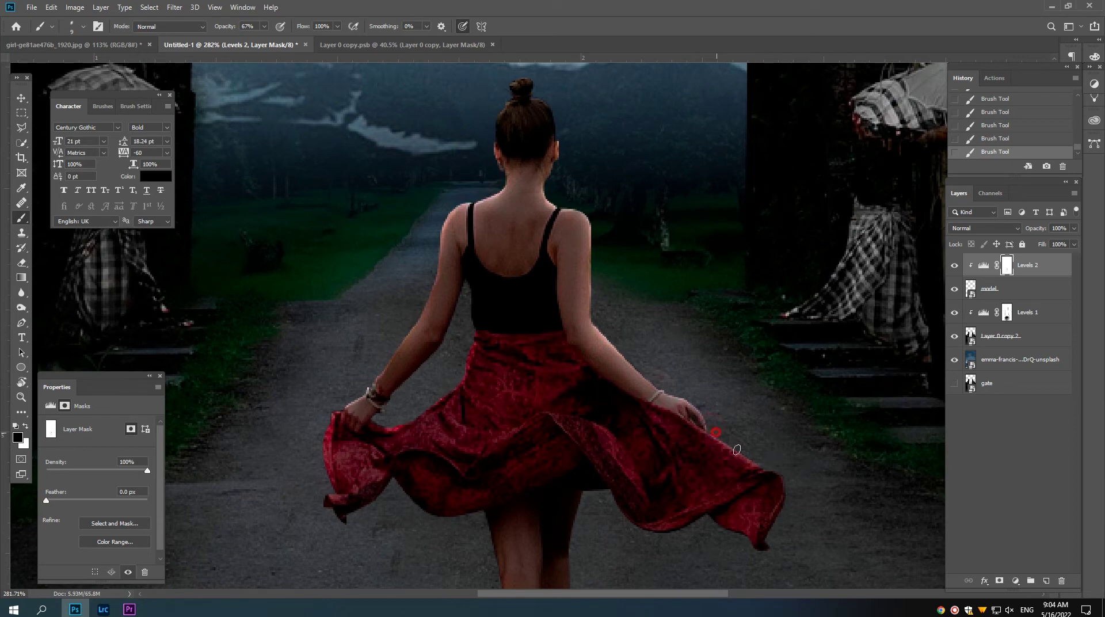
pyautogui.scroll(-3, 668, 458)
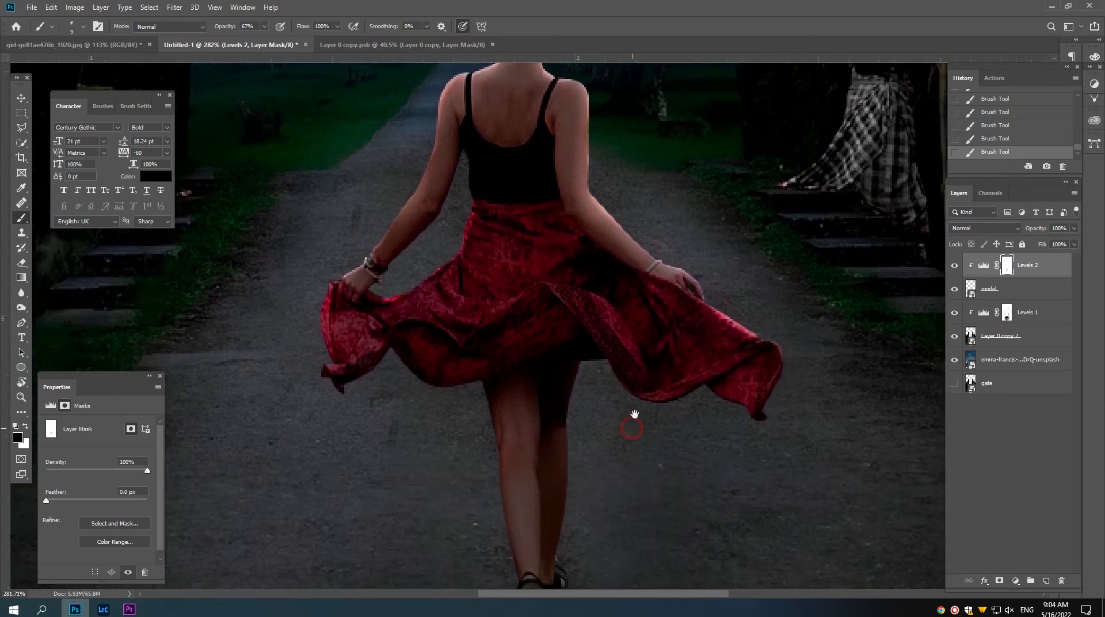
pyautogui.moveTo(634, 414); pyautogui.dragTo(709, 400)
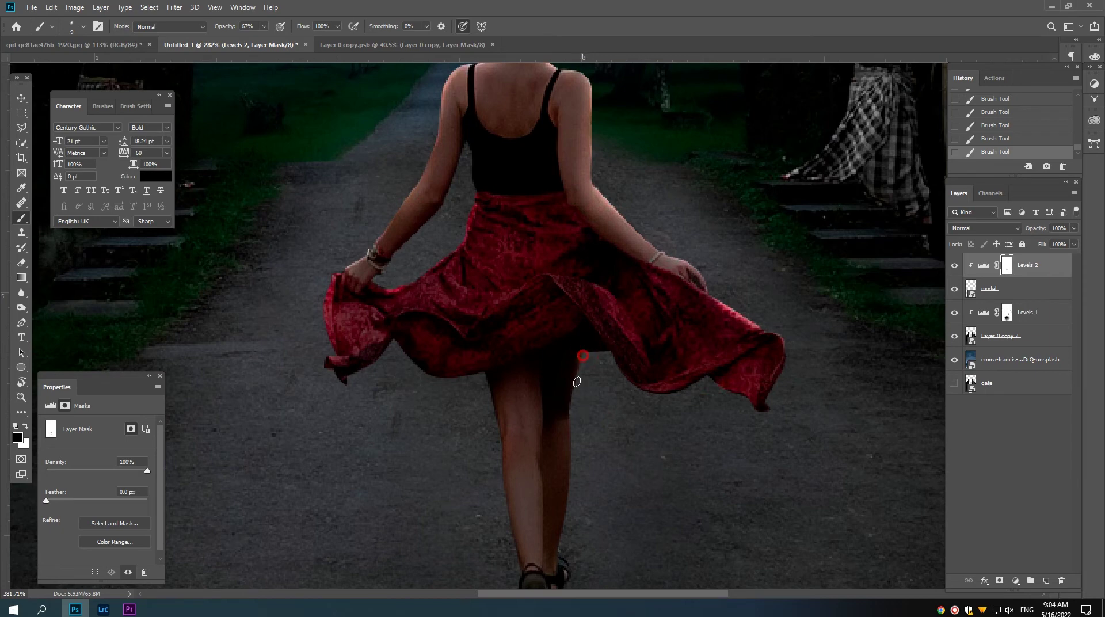
pyautogui.moveTo(577, 382); pyautogui.dragTo(566, 538)
pyautogui.hotkey('ctrl', '0')
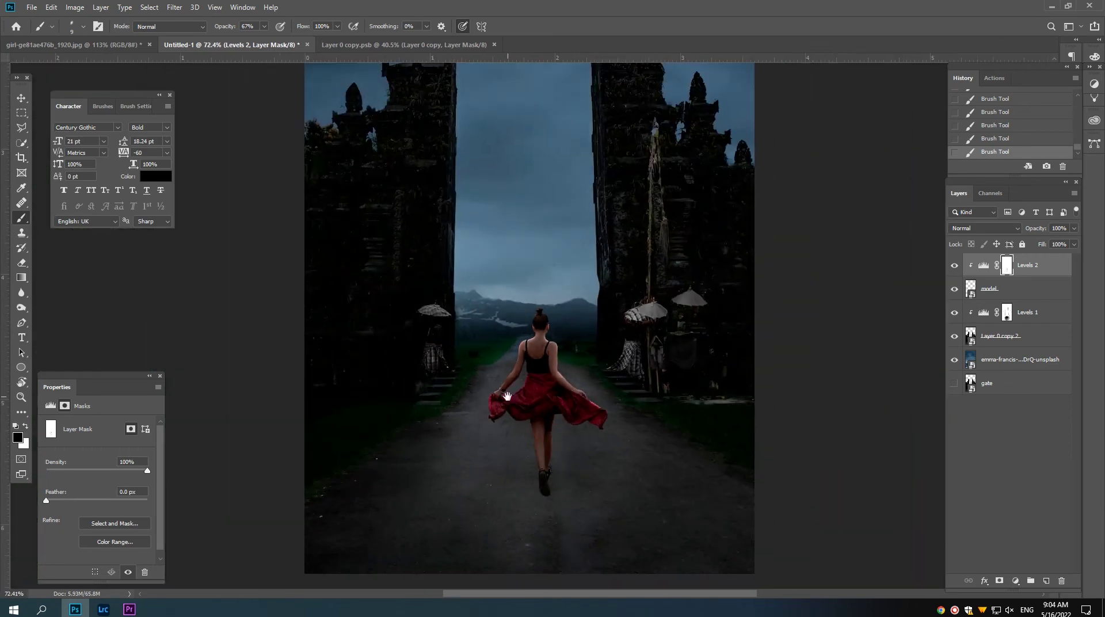
pyautogui.moveTo(506, 396); pyautogui.dragTo(518, 419)
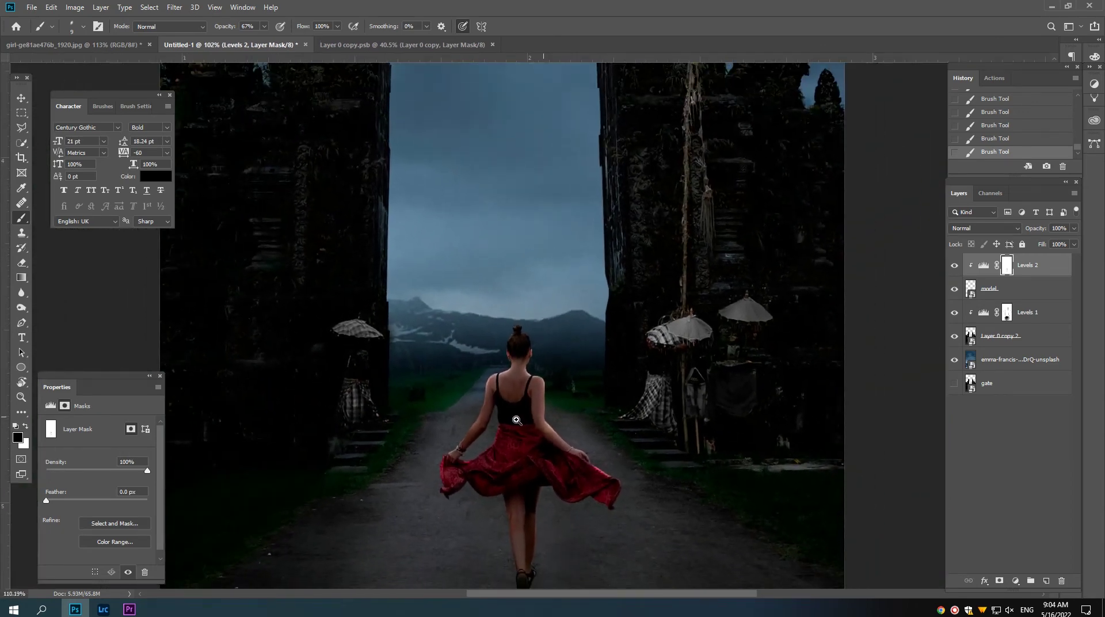
pyautogui.moveTo(518, 420)
pyautogui.mouseDown()
pyautogui.moveTo(536, 422)
pyautogui.moveTo(535, 404)
pyautogui.mouseUp()
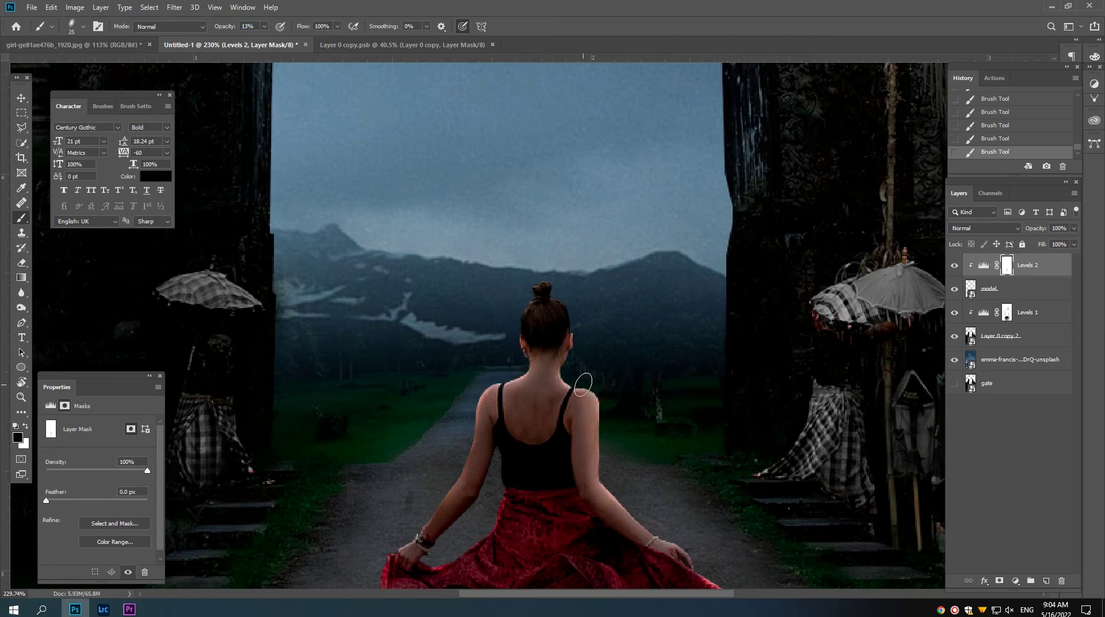
# Dab faint 12% strokes on the mask over the neck, shoulders, arm and wrist.
pyautogui.click(596, 397)
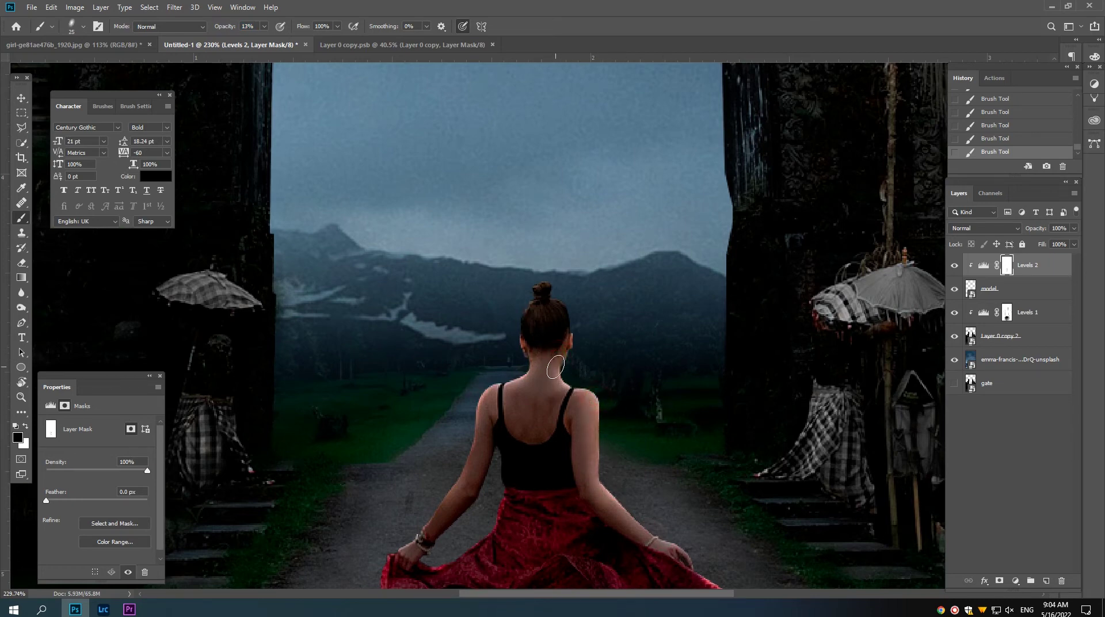
pyautogui.moveTo(556, 367); pyautogui.dragTo(526, 379)
pyautogui.click(558, 361)
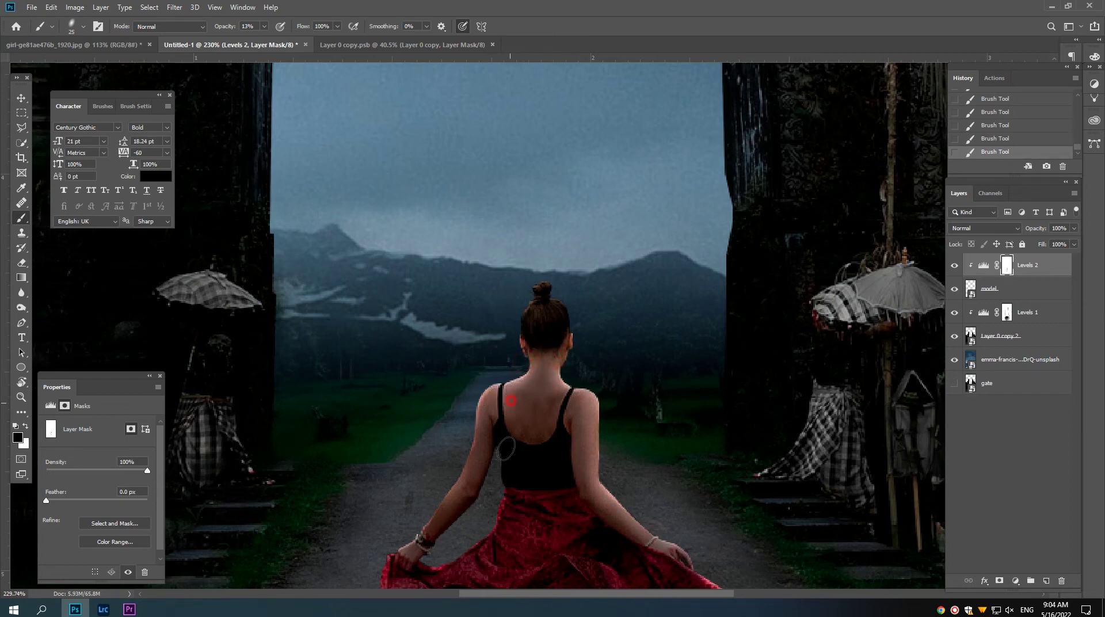
pyautogui.click(483, 397)
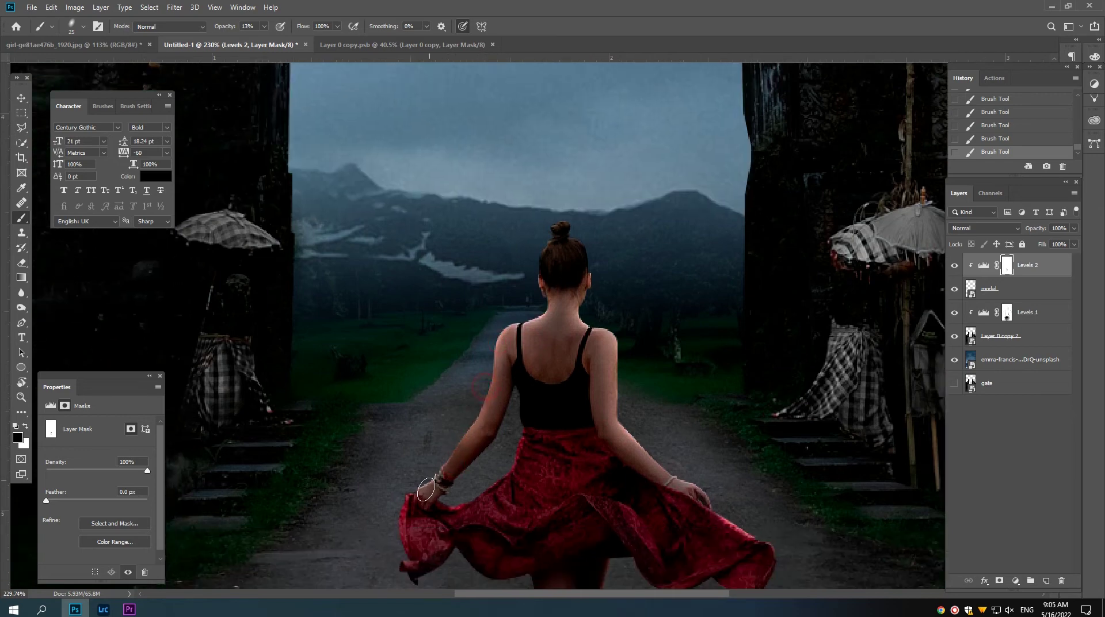
pyautogui.click(447, 460)
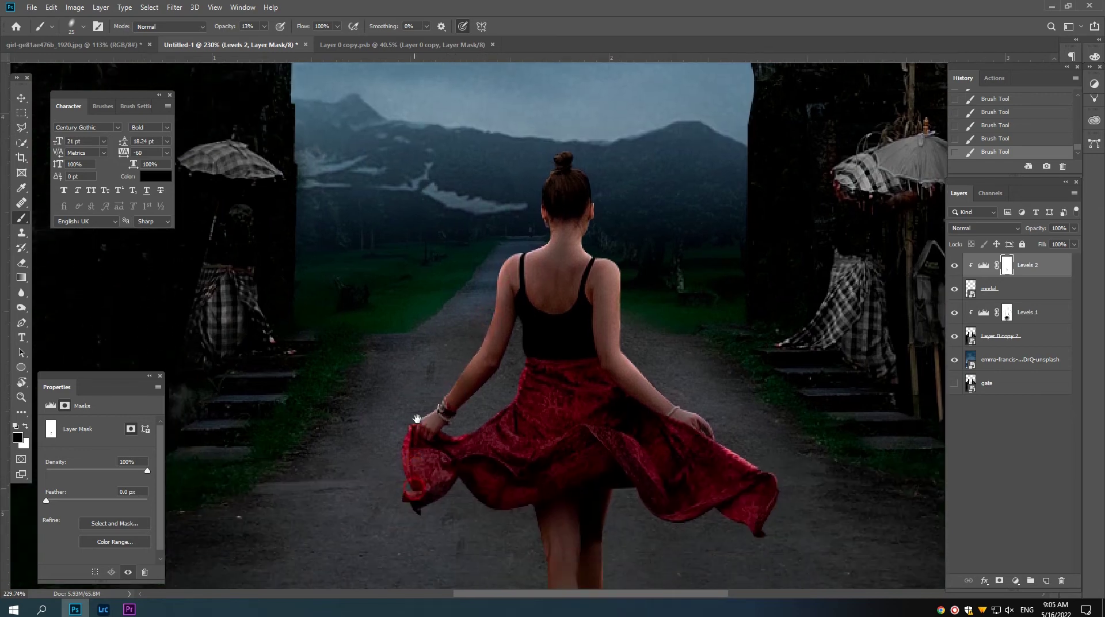
# Lighten the skirt waistband softly, then look over the legs and the whole scene.
pyautogui.moveTo(411, 505); pyautogui.dragTo(413, 429)
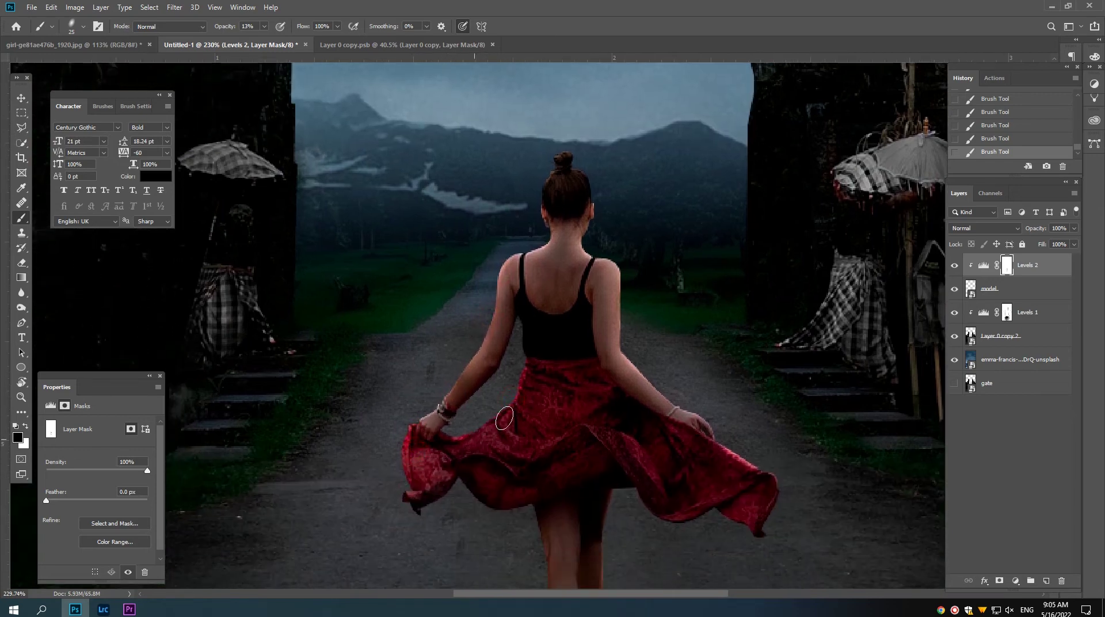
pyautogui.click(524, 380)
pyautogui.scroll(1, 529, 373)
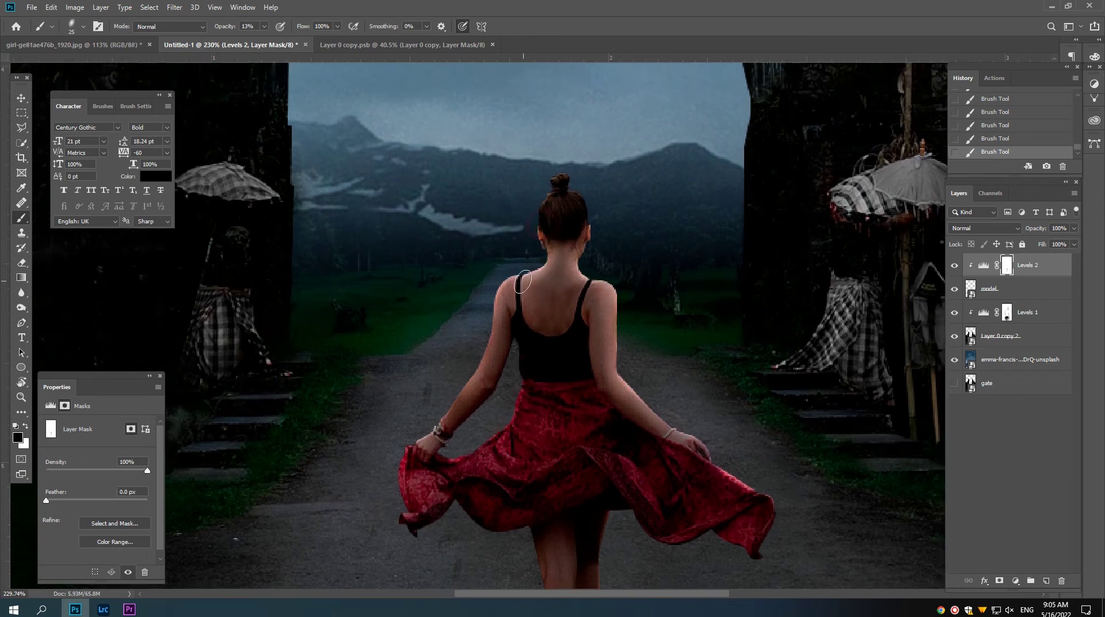
pyautogui.moveTo(592, 395); pyautogui.dragTo(580, 358)
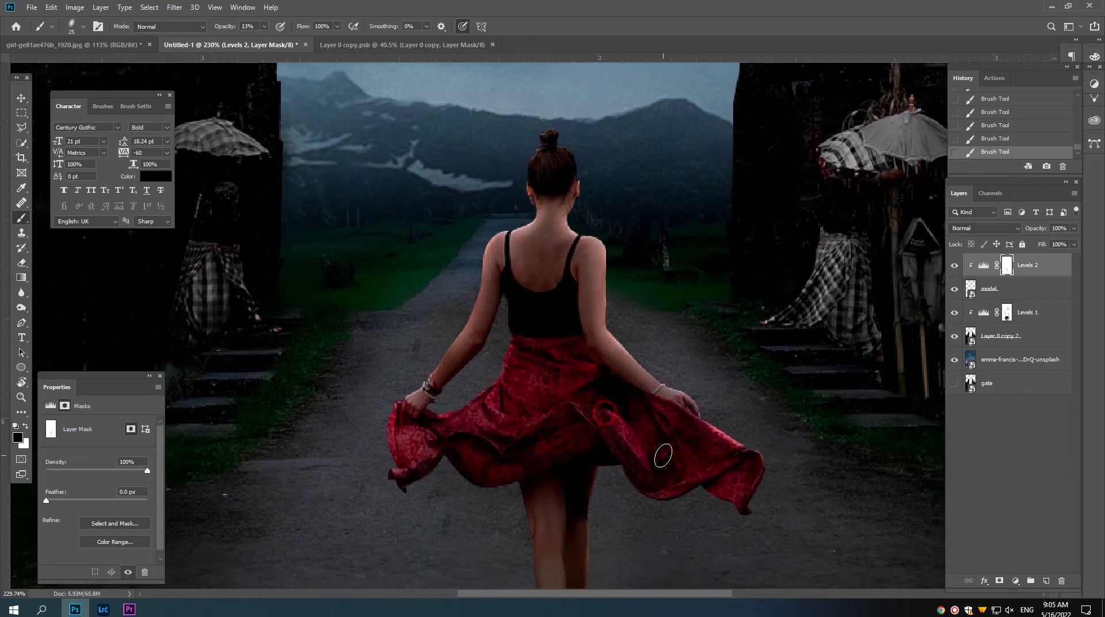
pyautogui.moveTo(674, 473); pyautogui.dragTo(673, 332)
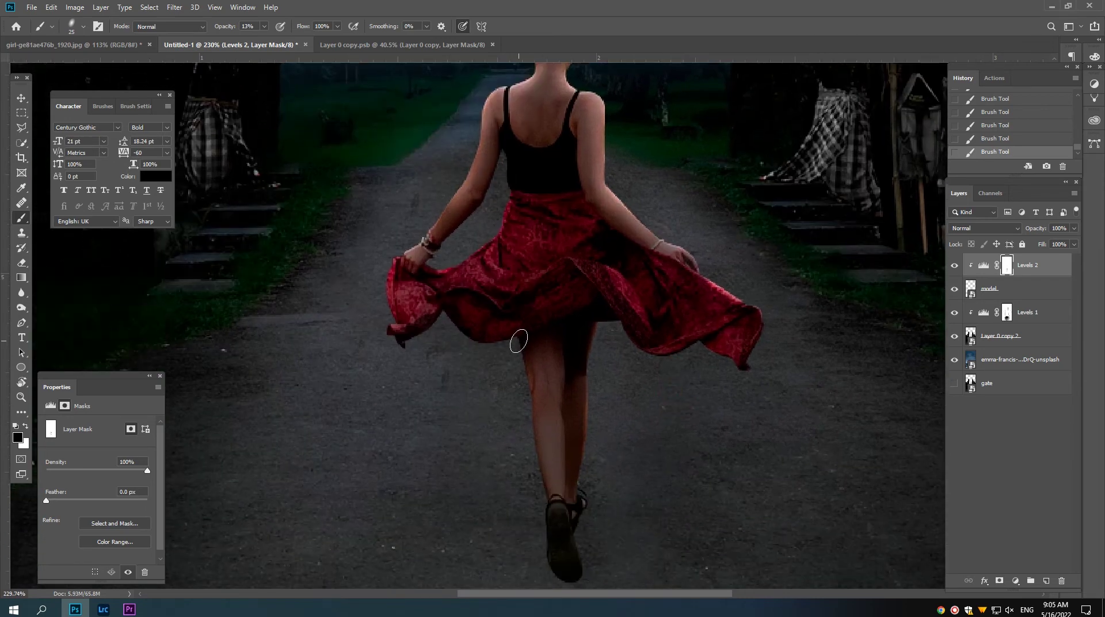
pyautogui.moveTo(555, 486); pyautogui.dragTo(495, 496)
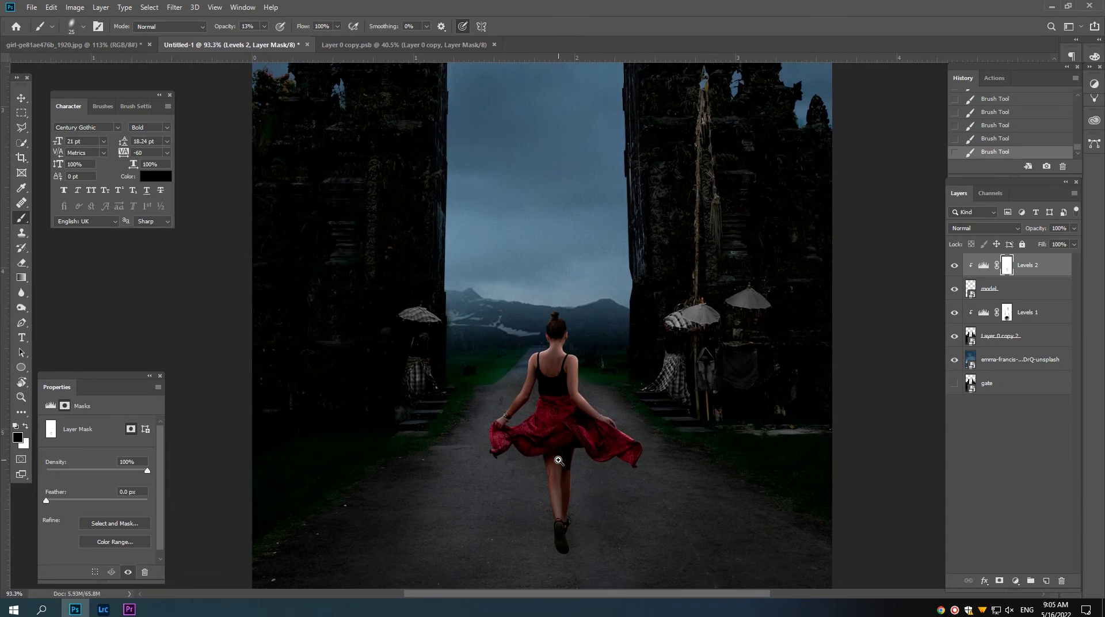
# Apply a 5-pixel Gaussian Blur to the Levels 2 mask, backing out of Box Blur first.
pyautogui.click(181, 12)
pyautogui.moveTo(207, 137)
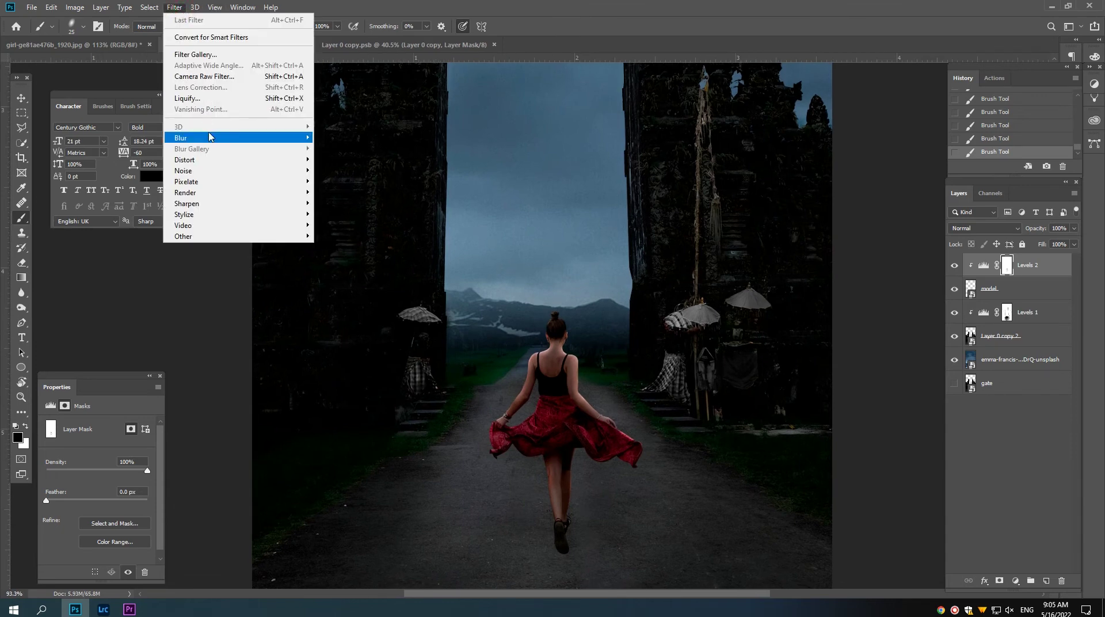
pyautogui.click(361, 178)
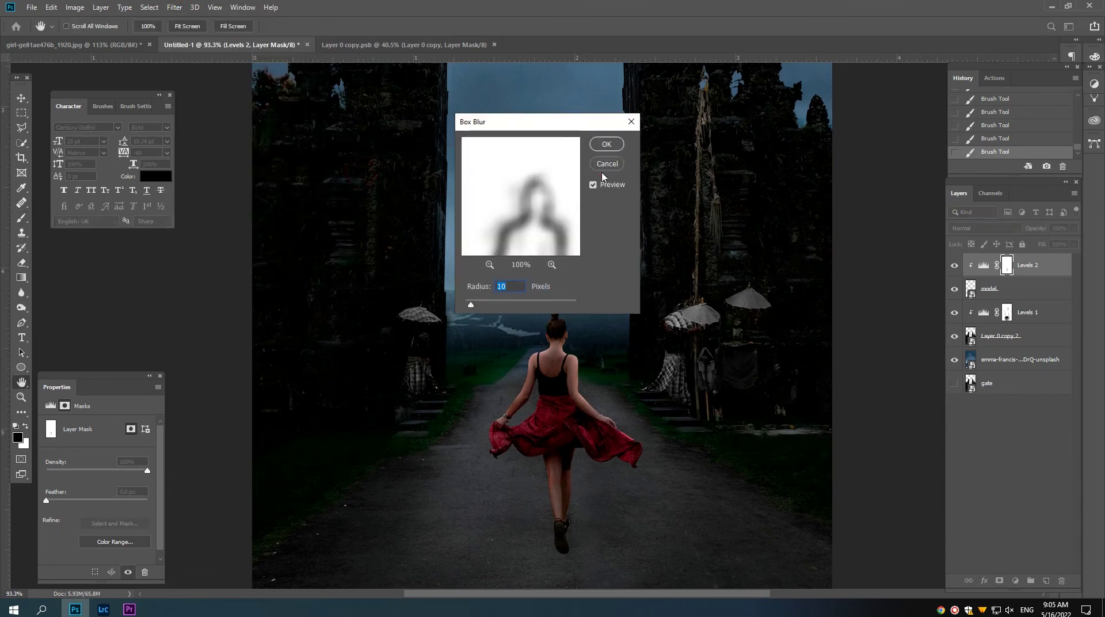
pyautogui.click(602, 151)
pyautogui.click(178, 11)
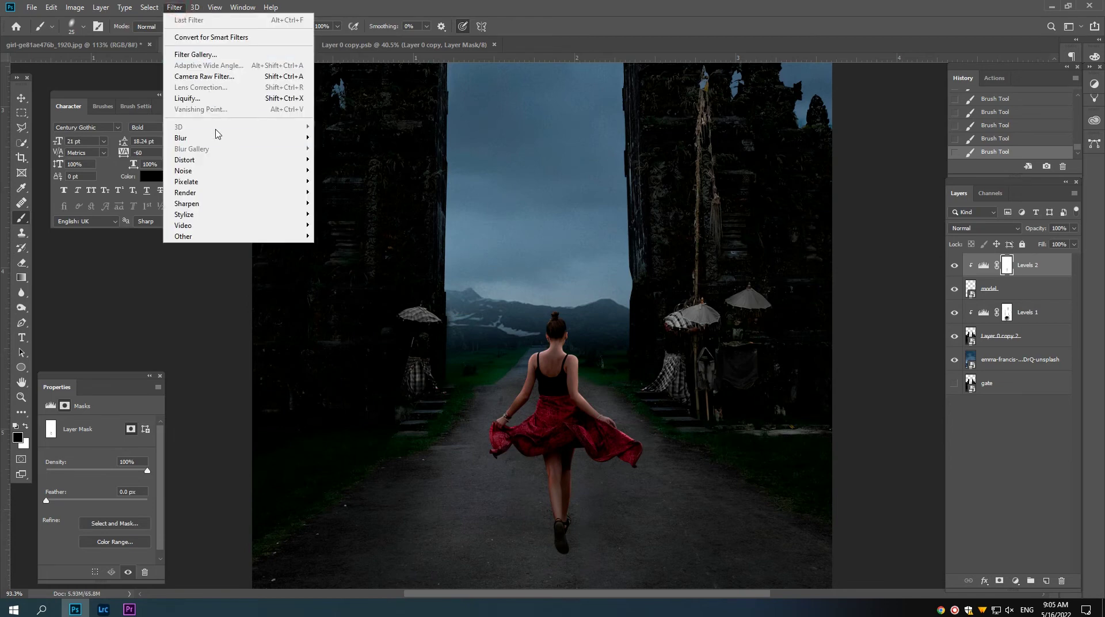
pyautogui.moveTo(181, 138)
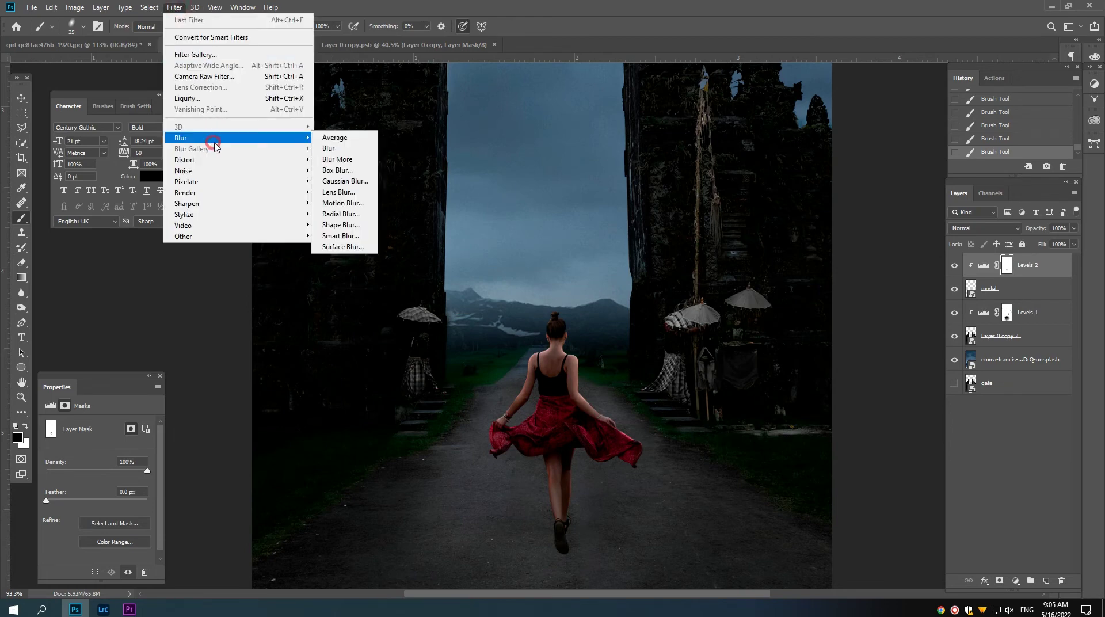
pyautogui.click(354, 181)
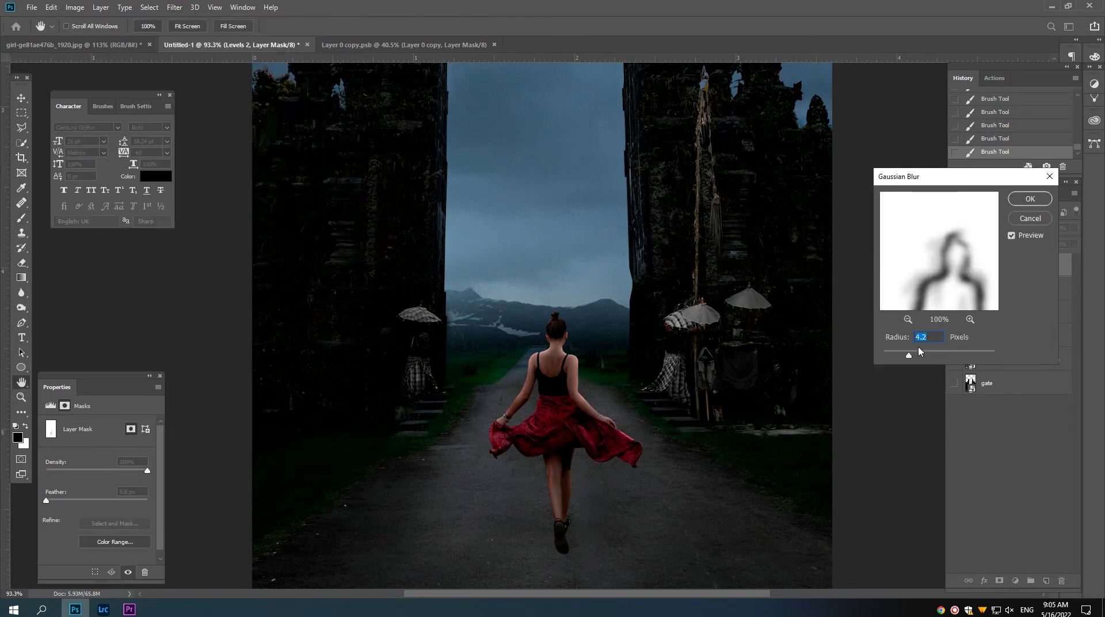
pyautogui.moveTo(913, 358); pyautogui.dragTo(914, 358)
pyautogui.press('Return')
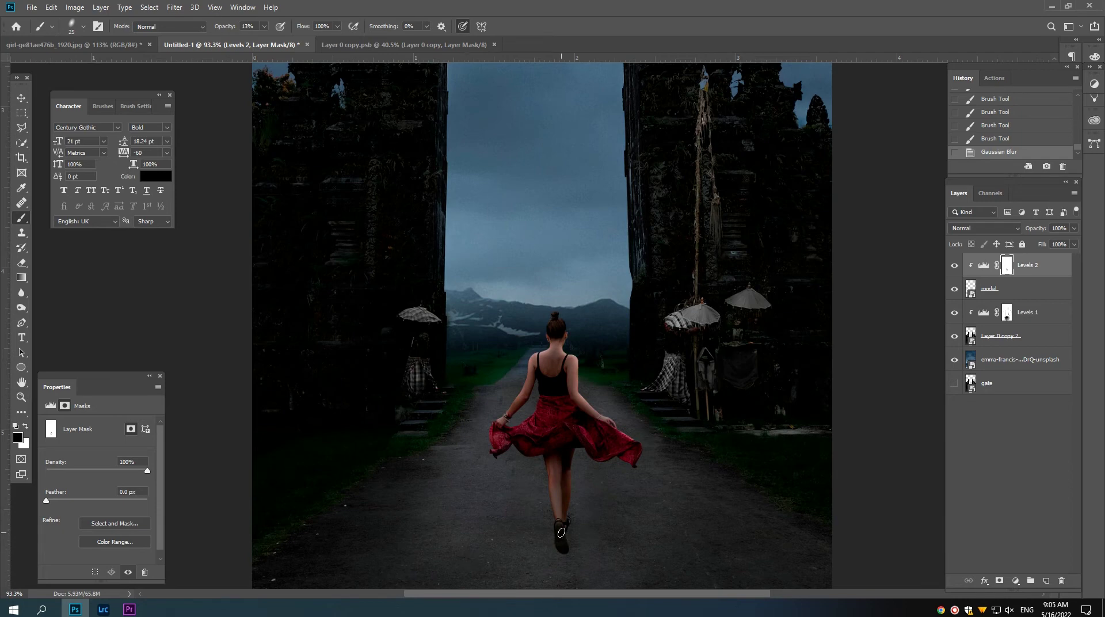
pyautogui.scroll(-2, 555, 476)
pyautogui.press('v')
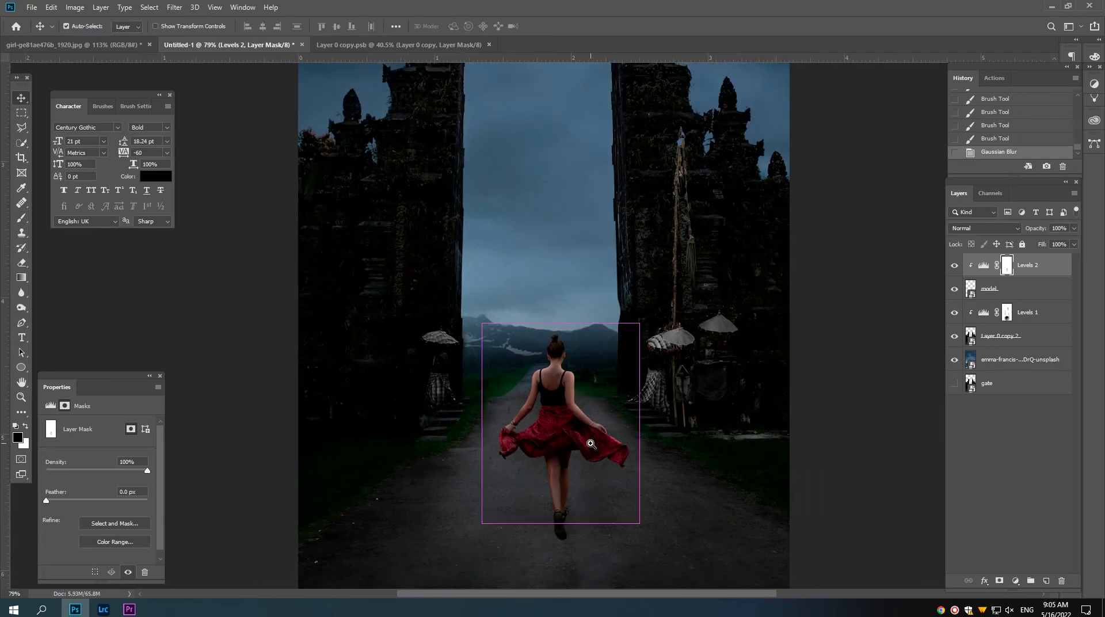
pyautogui.scroll(-2, 569, 438)
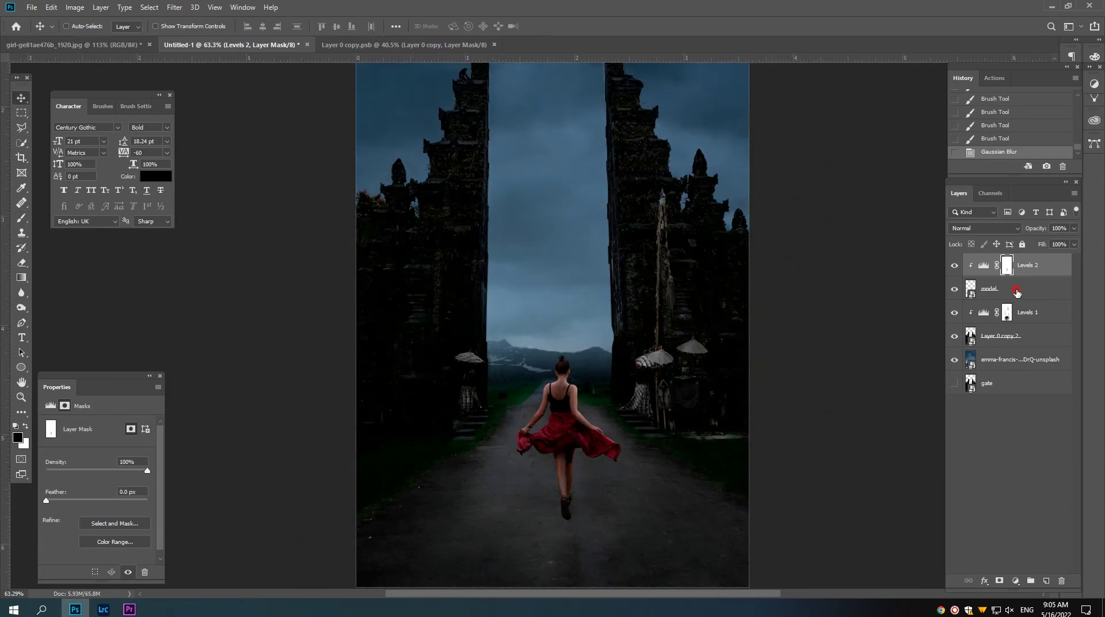
# Add a Color Dodge Inner Shadow layer style to the model layer and preview it.
pyautogui.click(1024, 290)
pyautogui.doubleClick(1052, 291)
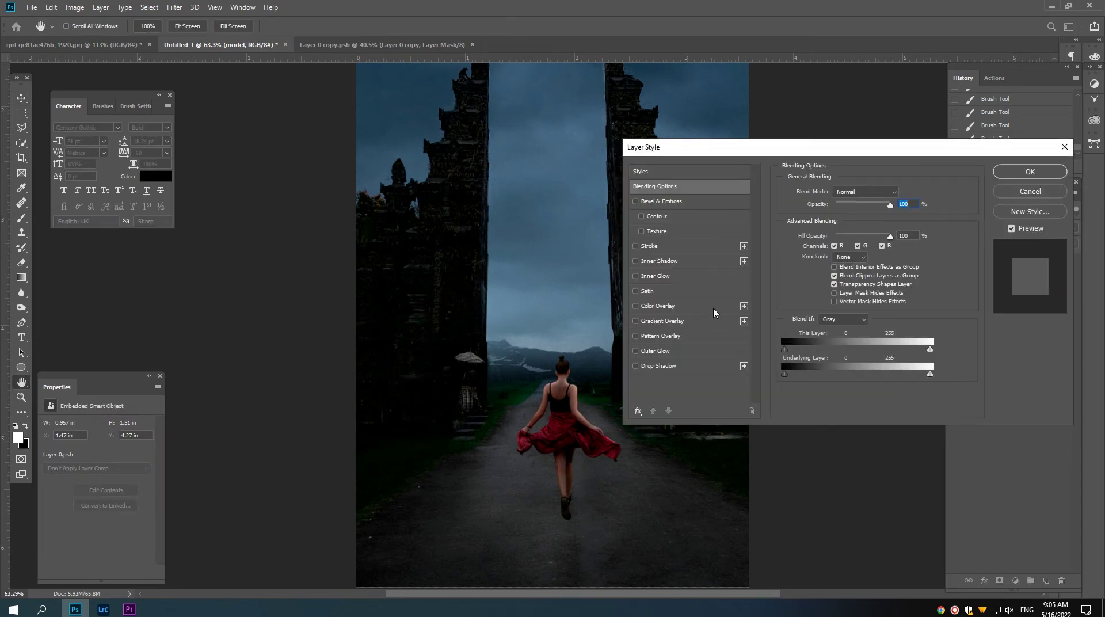
pyautogui.click(662, 263)
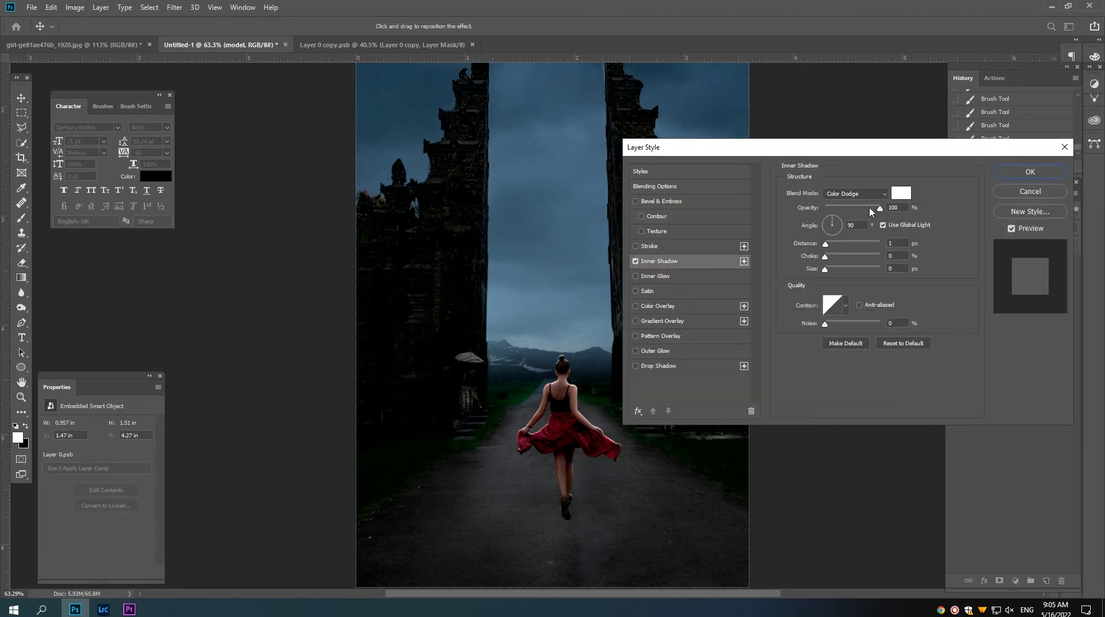
pyautogui.moveTo(883, 152); pyautogui.dragTo(908, 152)
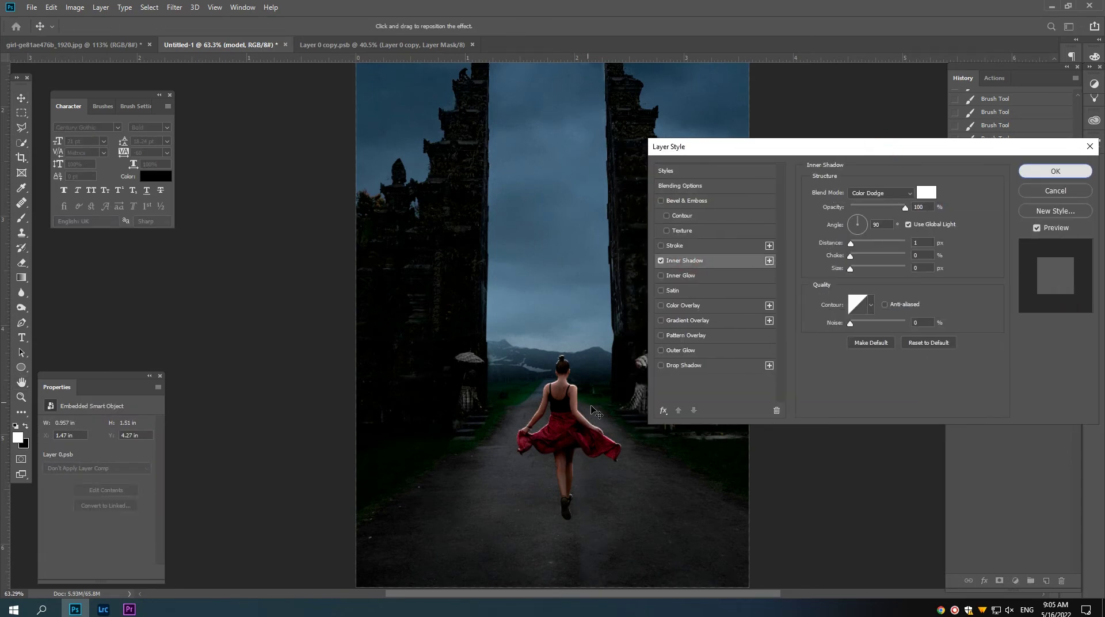
pyautogui.scroll(5, 558, 383)
pyautogui.scroll(-2, 613, 393)
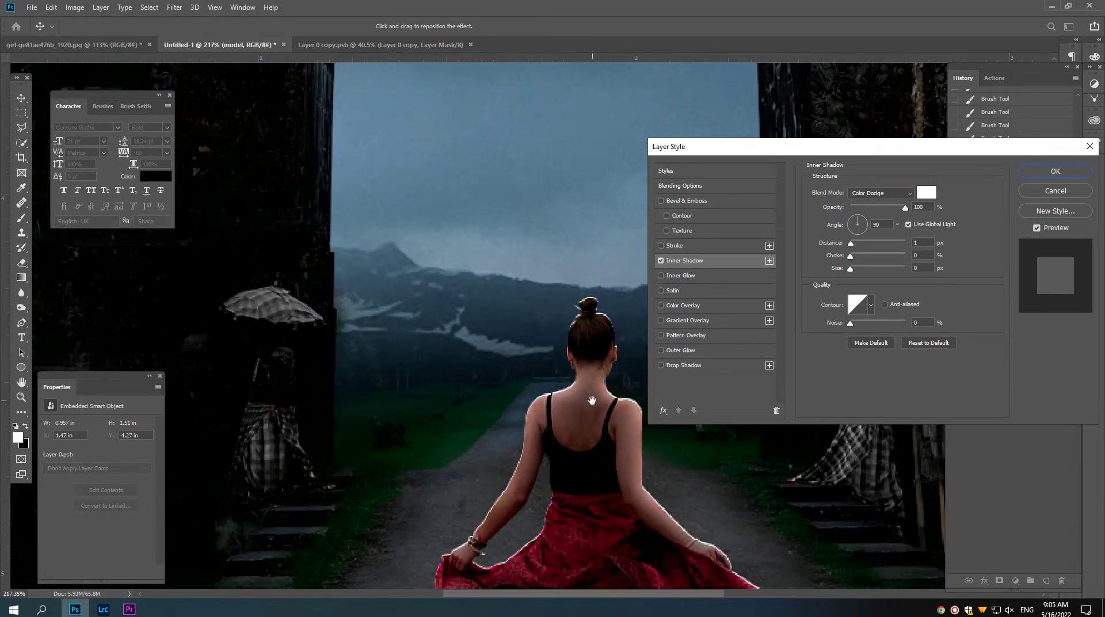
pyautogui.scroll(1, 582, 383)
pyautogui.moveTo(579, 386); pyautogui.dragTo(578, 386)
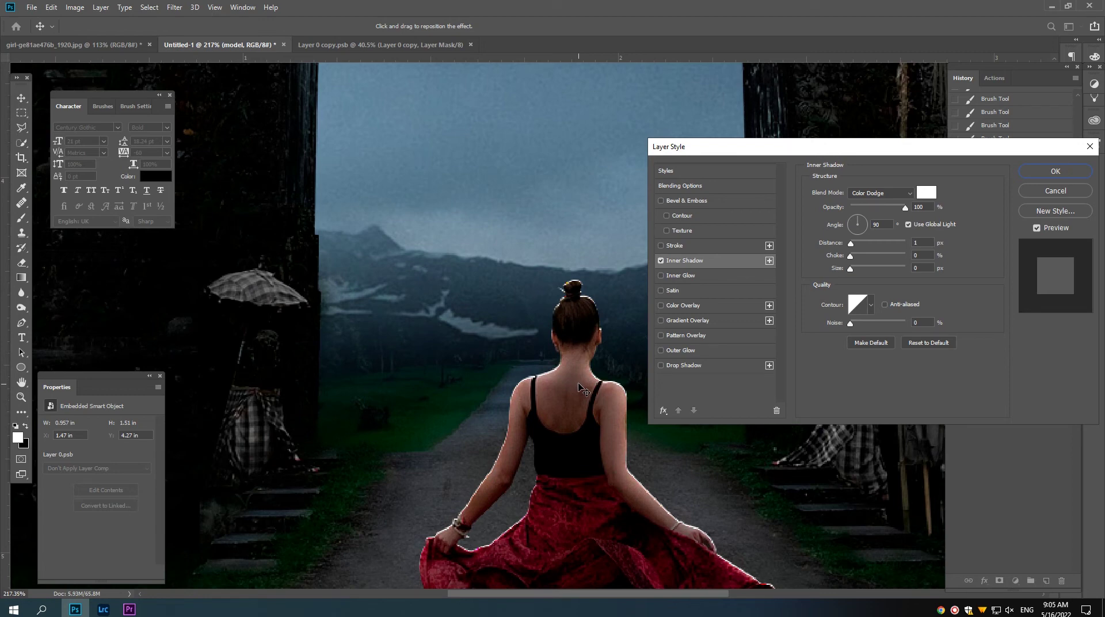
pyautogui.scroll(-1, 579, 386)
pyautogui.scroll(-1, 564, 390)
pyautogui.scroll(-1, 549, 392)
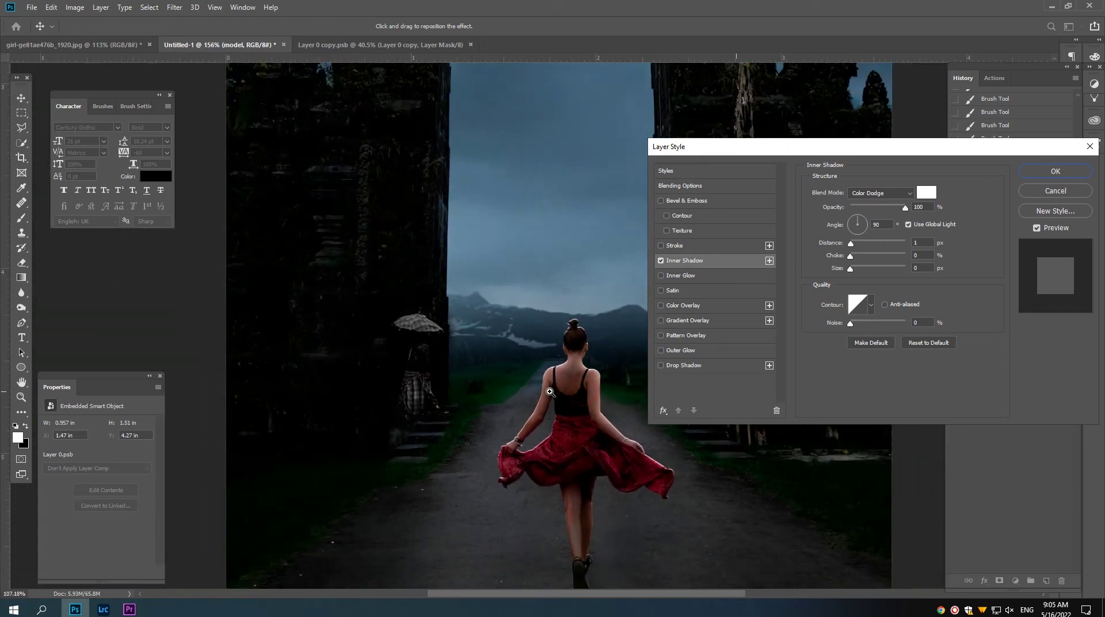
pyautogui.moveTo(570, 392); pyautogui.dragTo(563, 394)
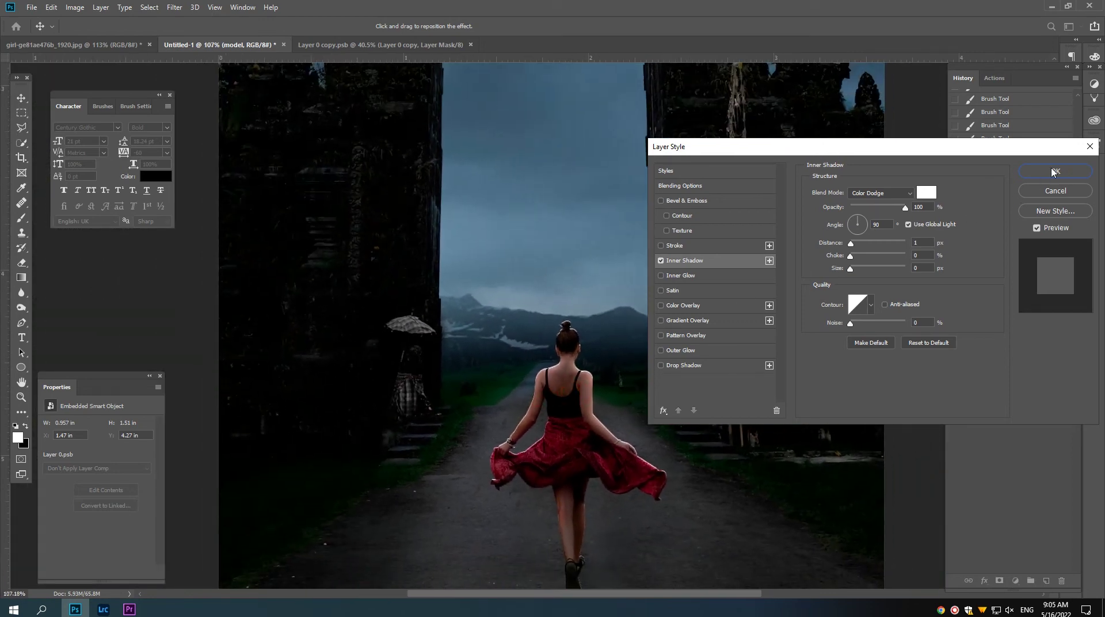
# Set the inner shadow colour to light orange ffe7c1 and apply the style.
pyautogui.click(923, 193)
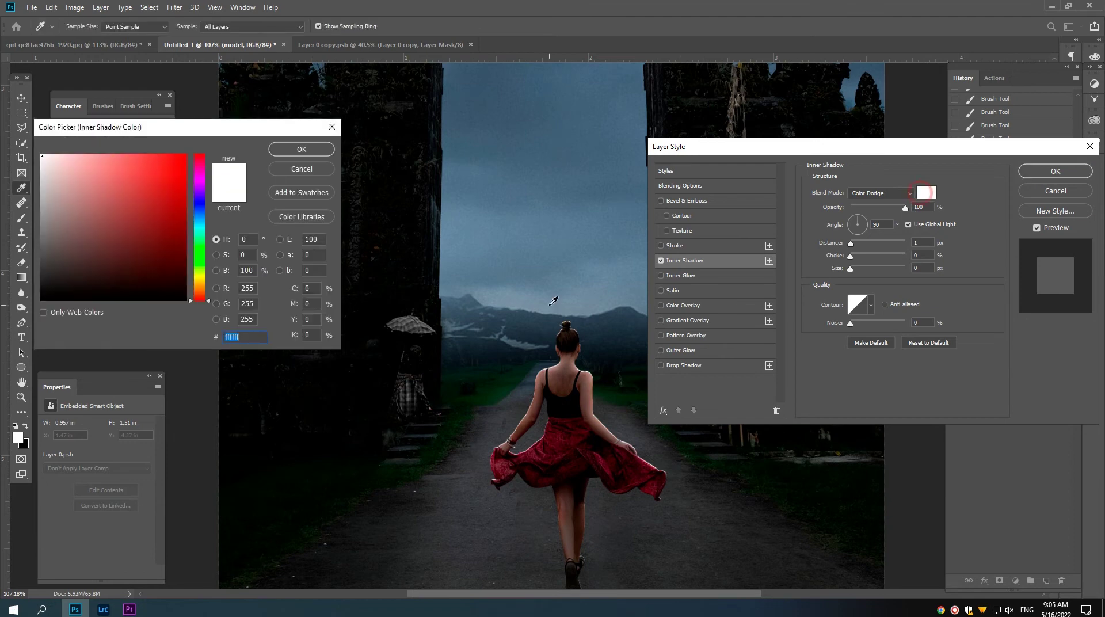
pyautogui.click(199, 280)
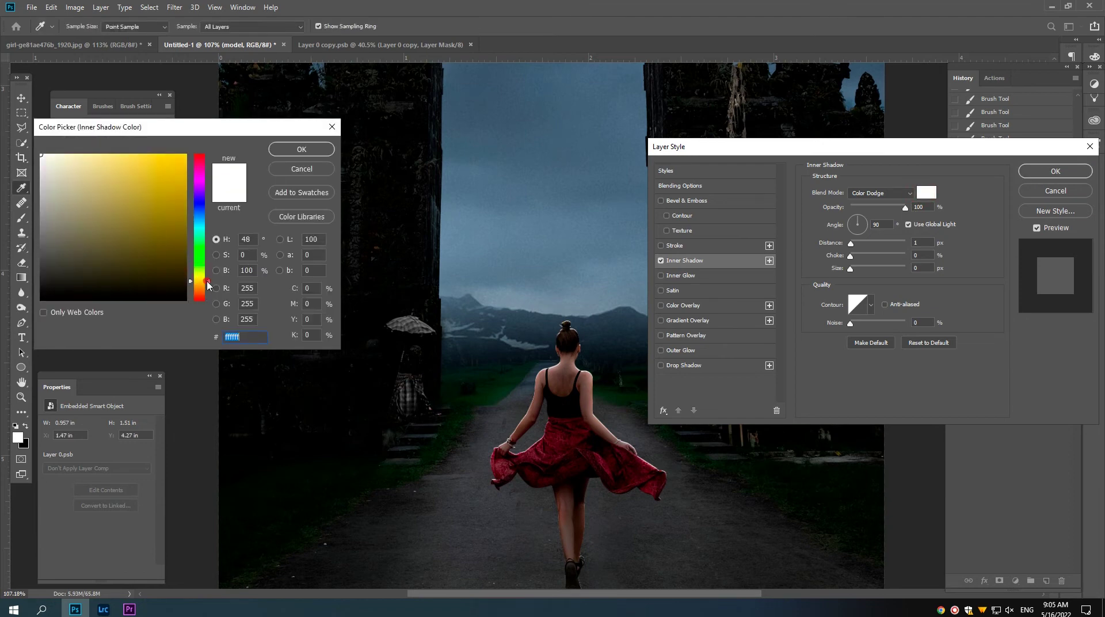
pyautogui.moveTo(207, 281); pyautogui.dragTo(209, 287)
pyautogui.moveTo(127, 160); pyautogui.dragTo(86, 148)
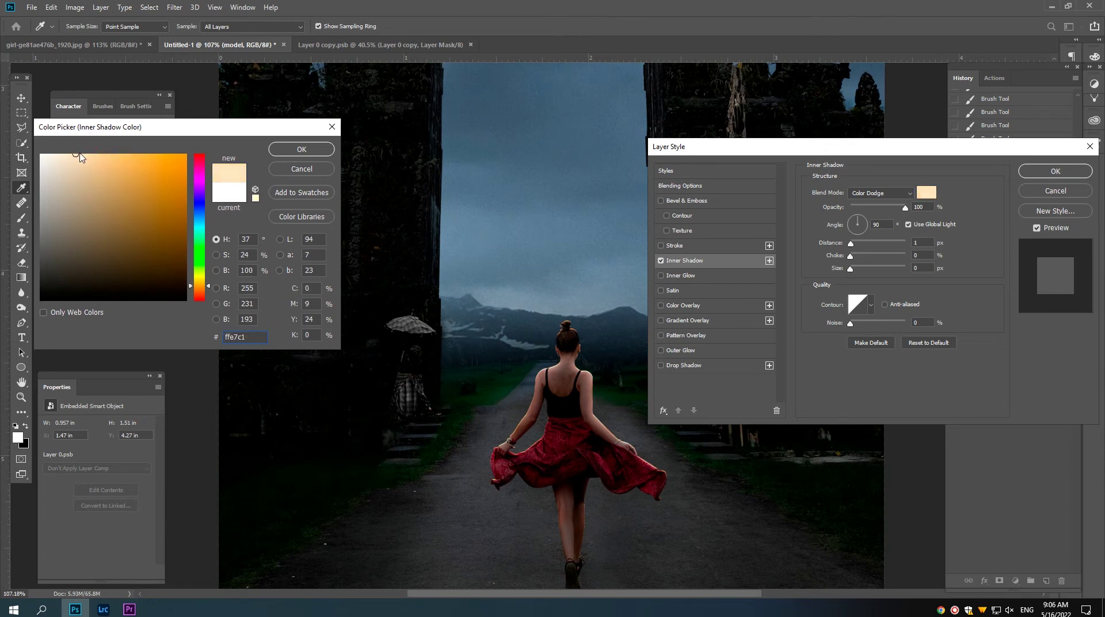
pyautogui.click(285, 151)
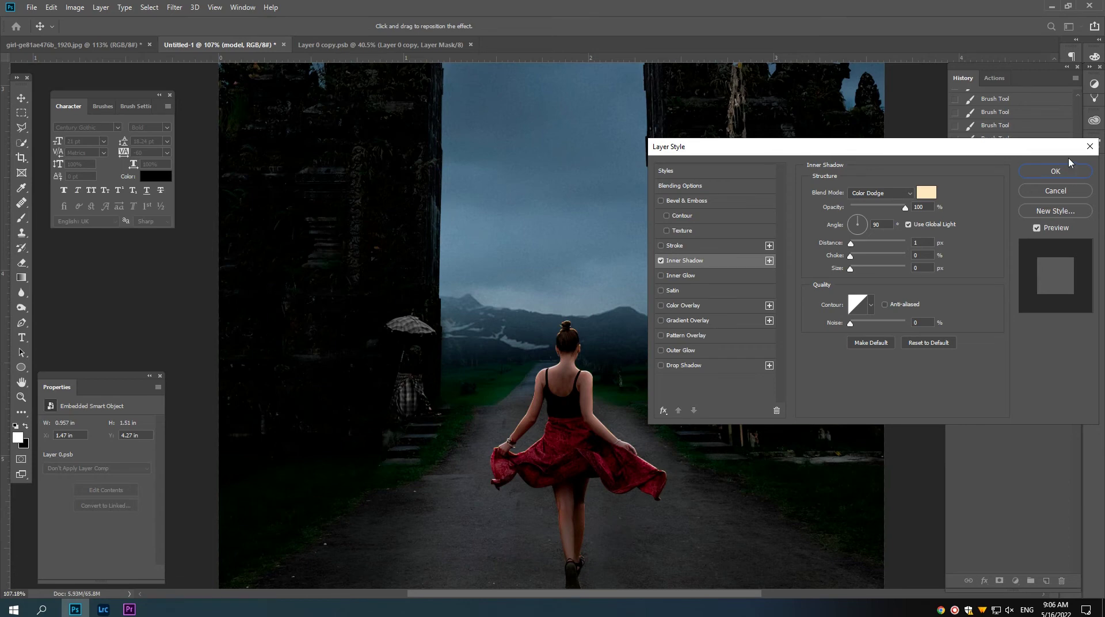
pyautogui.click(1056, 171)
pyautogui.scroll(-3, 570, 357)
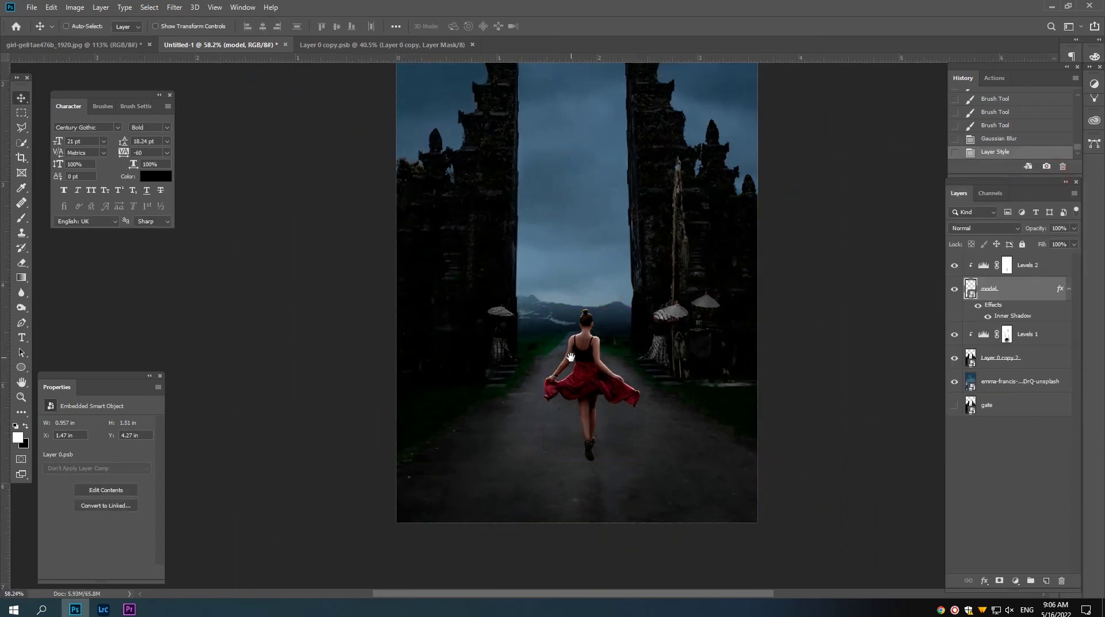
pyautogui.scroll(-1, 569, 357)
pyautogui.scroll(-2, 569, 368)
pyautogui.scroll(1, 552, 414)
pyautogui.scroll(1, 545, 436)
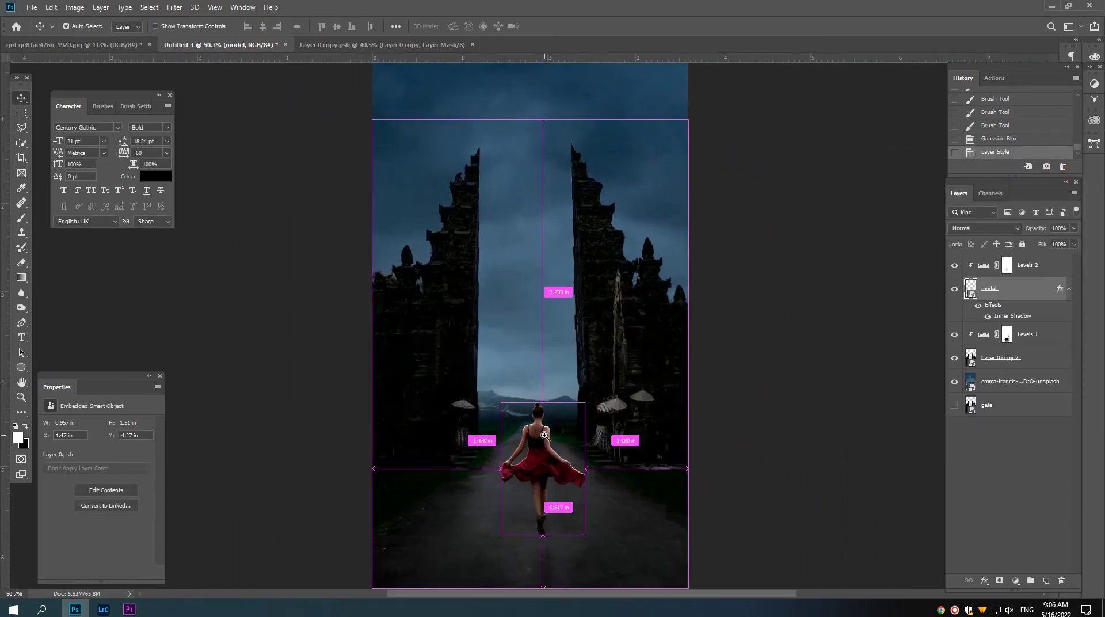
# Add a new empty layer above Levels 1 and zoom in on the woman's feet.
pyautogui.click(1068, 290)
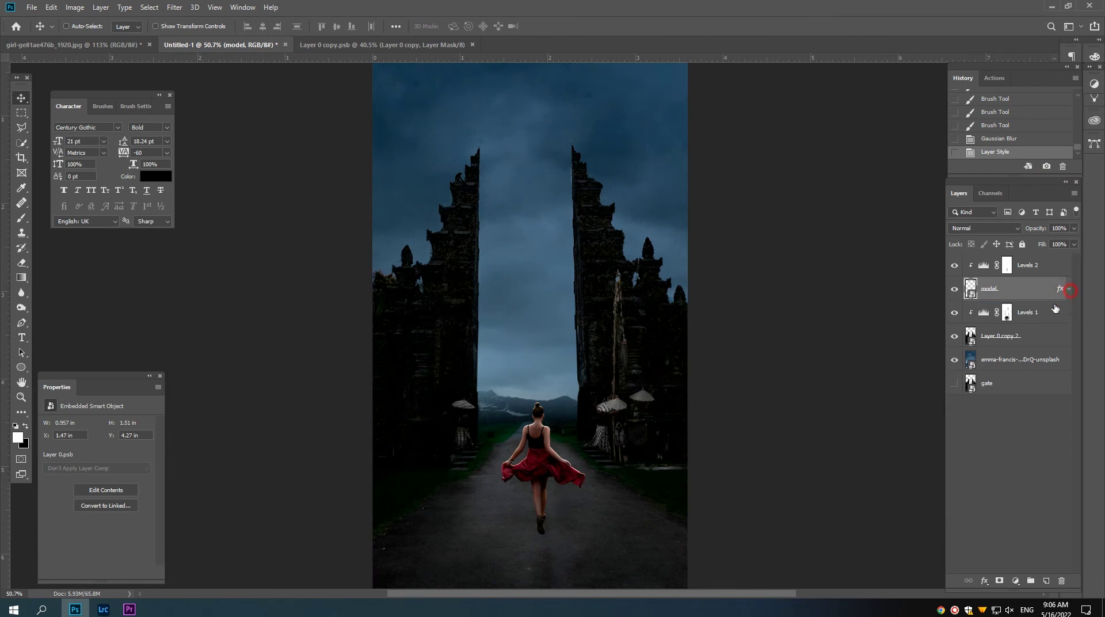
pyautogui.click(1040, 324)
pyautogui.click(1046, 581)
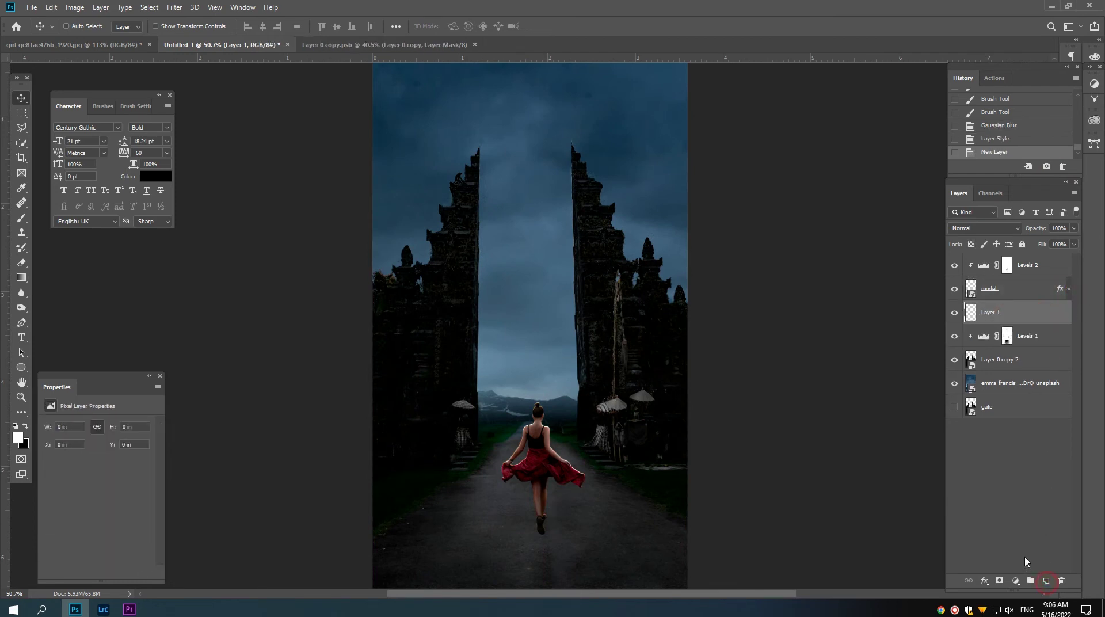
pyautogui.moveTo(558, 537); pyautogui.dragTo(577, 511)
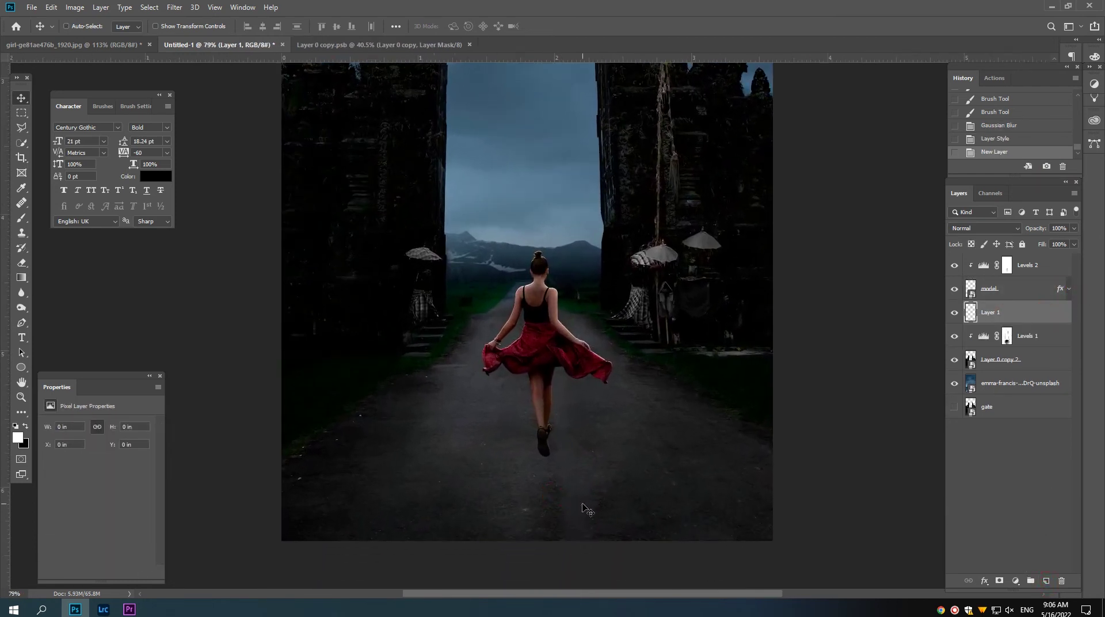
# Brush soft black shadow over the heel spot and around and below the feet.
pyautogui.press('b')
pyautogui.scroll(2, 550, 475)
pyautogui.scroll(1, 549, 475)
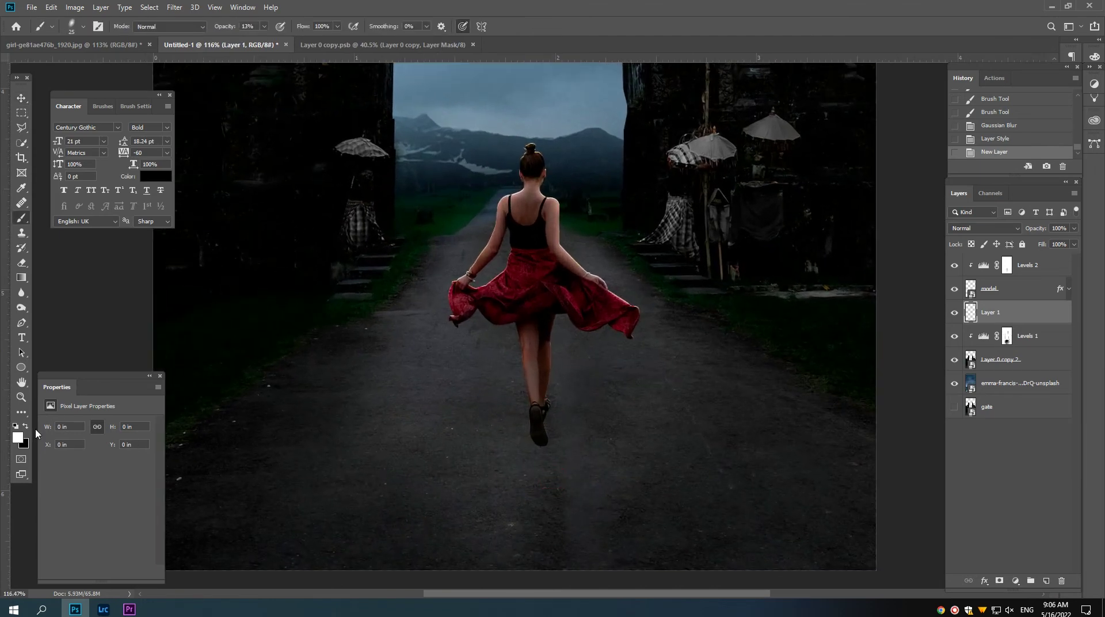
pyautogui.scroll(1, 570, 439)
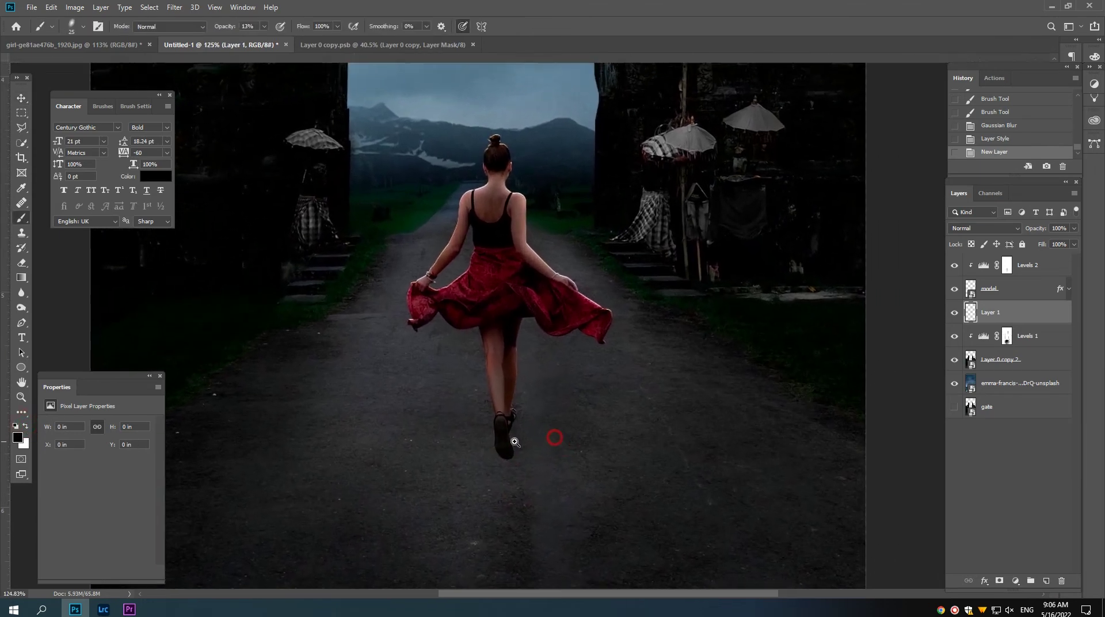
pyautogui.scroll(1, 553, 436)
pyautogui.click(505, 456)
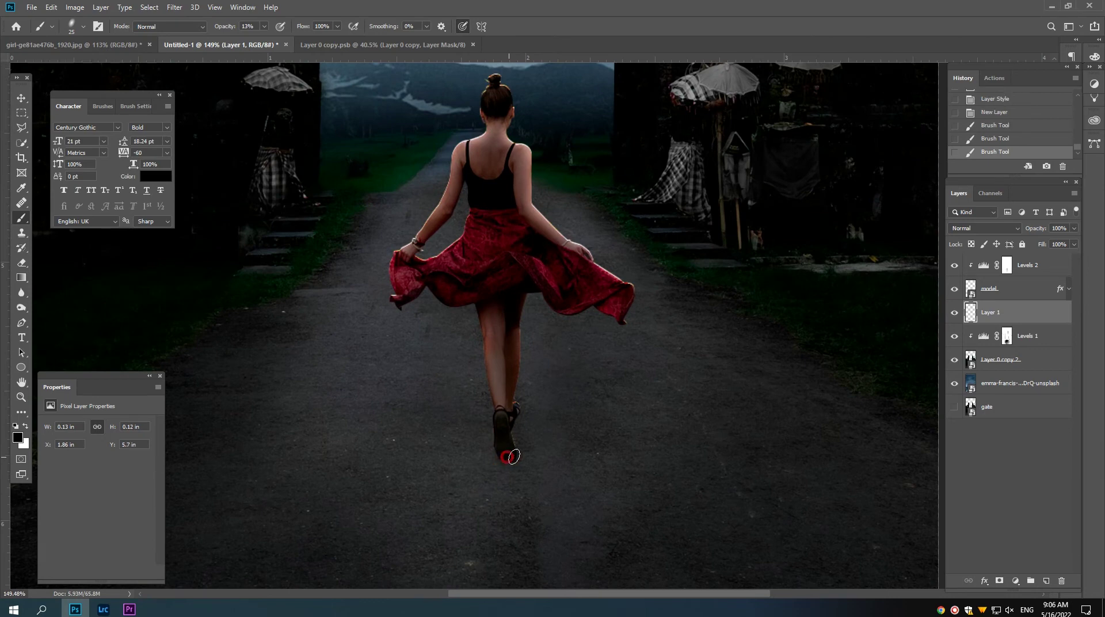
pyautogui.click(508, 454)
pyautogui.scroll(-2, 511, 458)
pyautogui.scroll(-2, 510, 463)
pyautogui.scroll(-1, 509, 467)
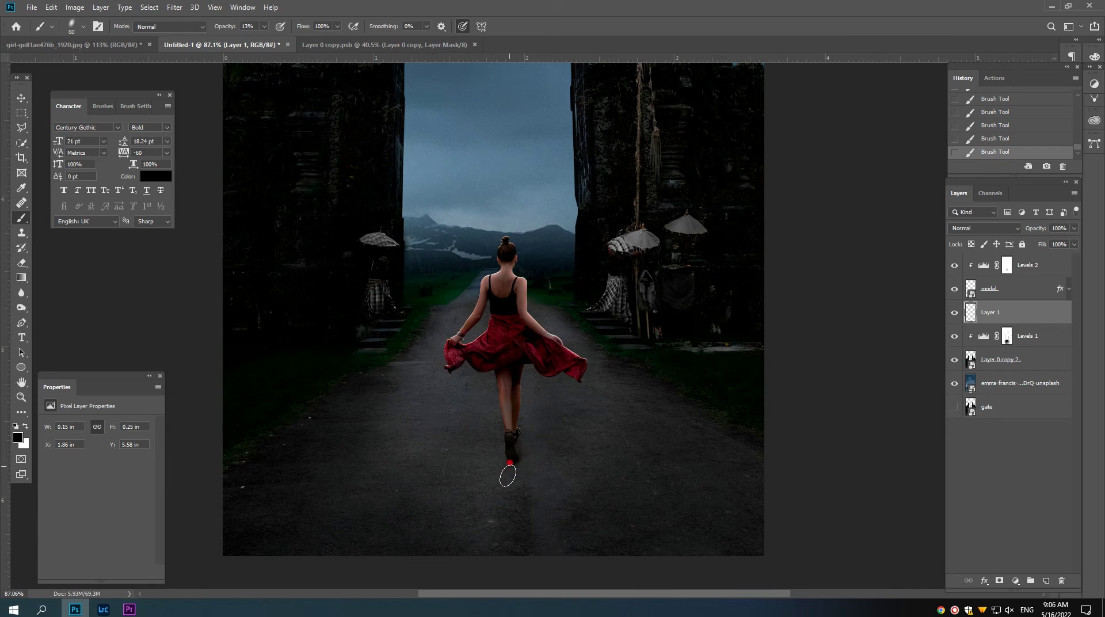
pyautogui.moveTo(503, 468)
pyautogui.mouseDown()
pyautogui.moveTo(511, 499)
pyautogui.moveTo(511, 470)
pyautogui.mouseUp()
pyautogui.press(']')
pyautogui.press(']')
pyautogui.moveTo(502, 515)
pyautogui.mouseDown()
pyautogui.moveTo(473, 555)
pyautogui.moveTo(500, 548)
pyautogui.moveTo(497, 503)
pyautogui.moveTo(486, 528)
pyautogui.moveTo(520, 525)
pyautogui.moveTo(543, 562)
pyautogui.moveTo(535, 566)
pyautogui.moveTo(537, 523)
pyautogui.moveTo(515, 484)
pyautogui.moveTo(526, 529)
pyautogui.moveTo(509, 540)
pyautogui.mouseUp()
pyautogui.press(']')
pyautogui.scroll(-2, 510, 540)
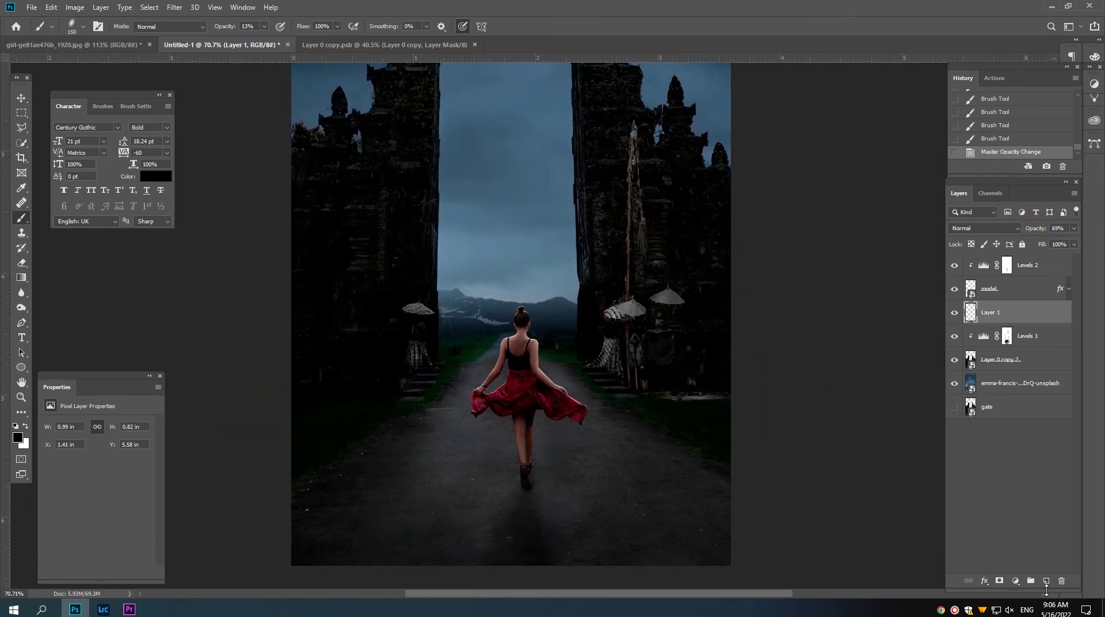
# On a second new layer, paint a narrow shadow trailing from the shoe heel.
pyautogui.click(1046, 581)
pyautogui.scroll(3, 528, 523)
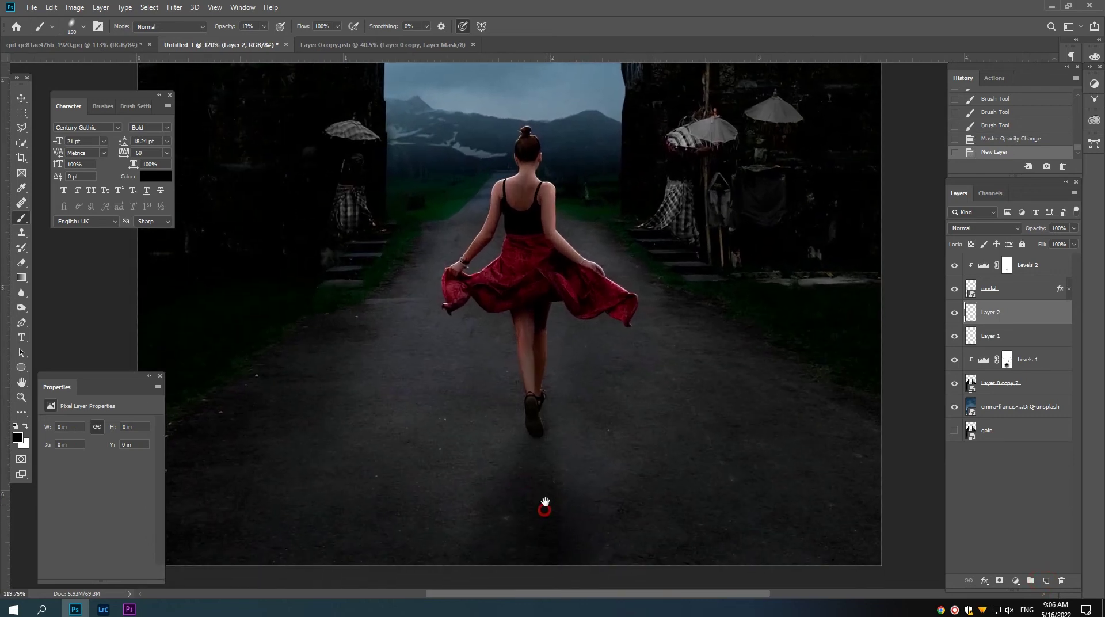
pyautogui.scroll(1, 545, 509)
pyautogui.press('[')
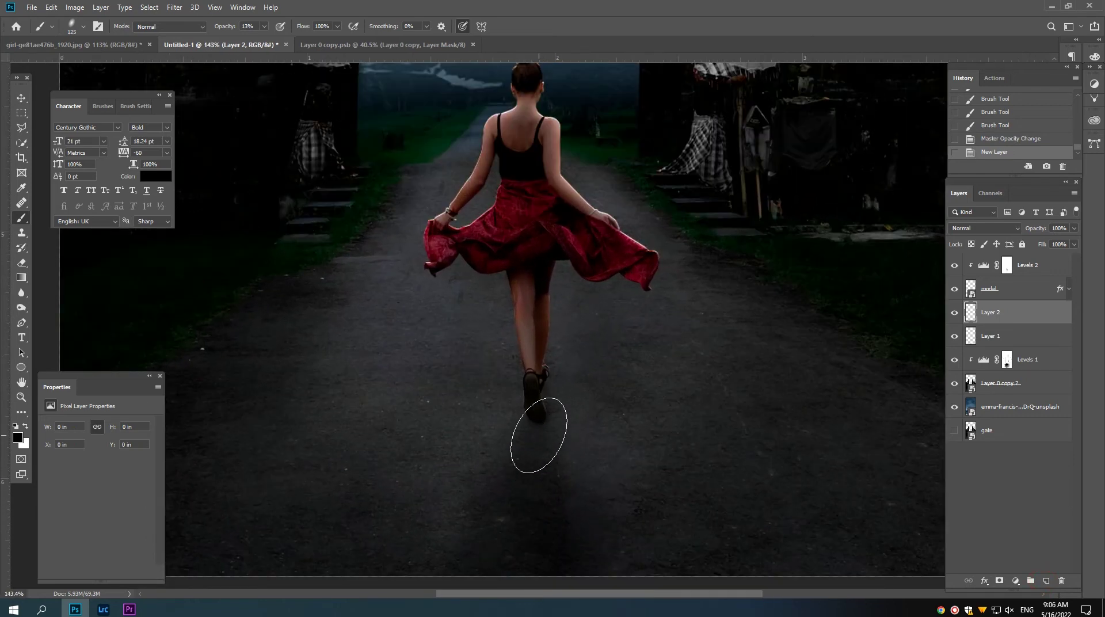
pyautogui.press('[')
pyautogui.press('[')
pyautogui.press('[')
pyautogui.moveTo(535, 420); pyautogui.dragTo(539, 425)
pyautogui.moveTo(538, 423)
pyautogui.mouseDown()
pyautogui.moveTo(535, 412)
pyautogui.moveTo(528, 495)
pyautogui.mouseUp()
pyautogui.click(534, 422)
pyautogui.click(532, 433)
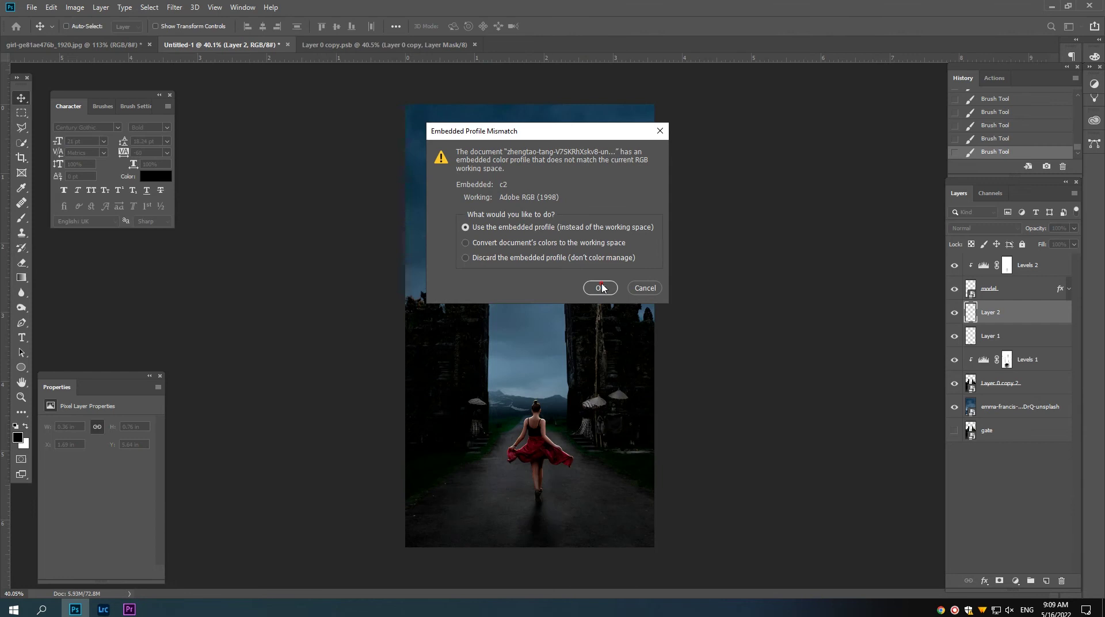
# Open the goldfish photo and draw a rectangular marquee around the fish.
pyautogui.click(602, 287)
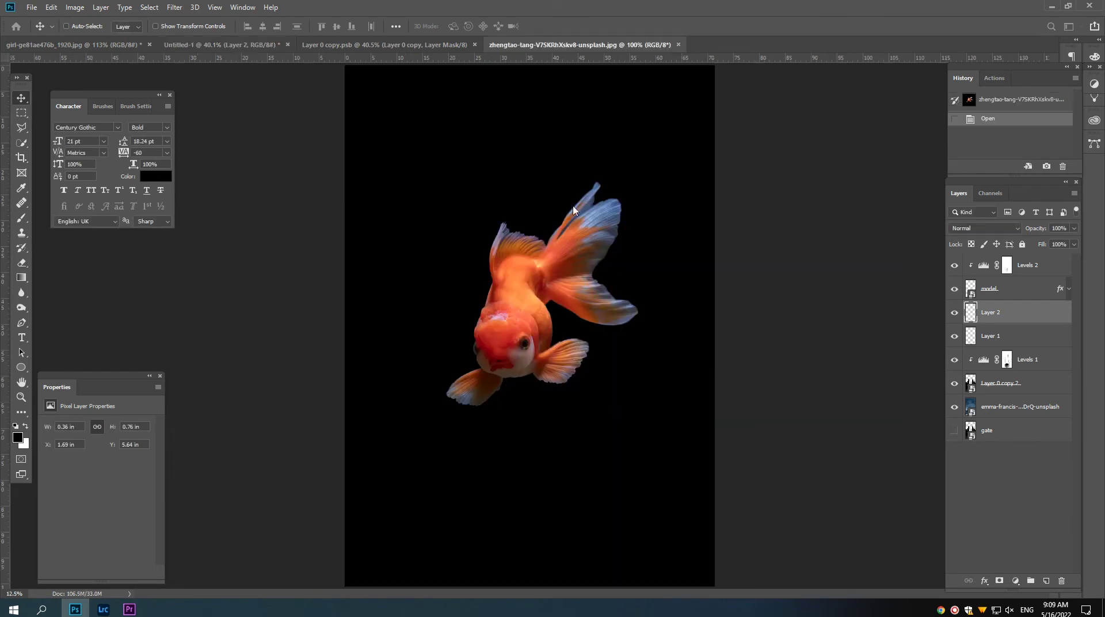
pyautogui.scroll(3, 555, 308)
pyautogui.scroll(-3, 555, 307)
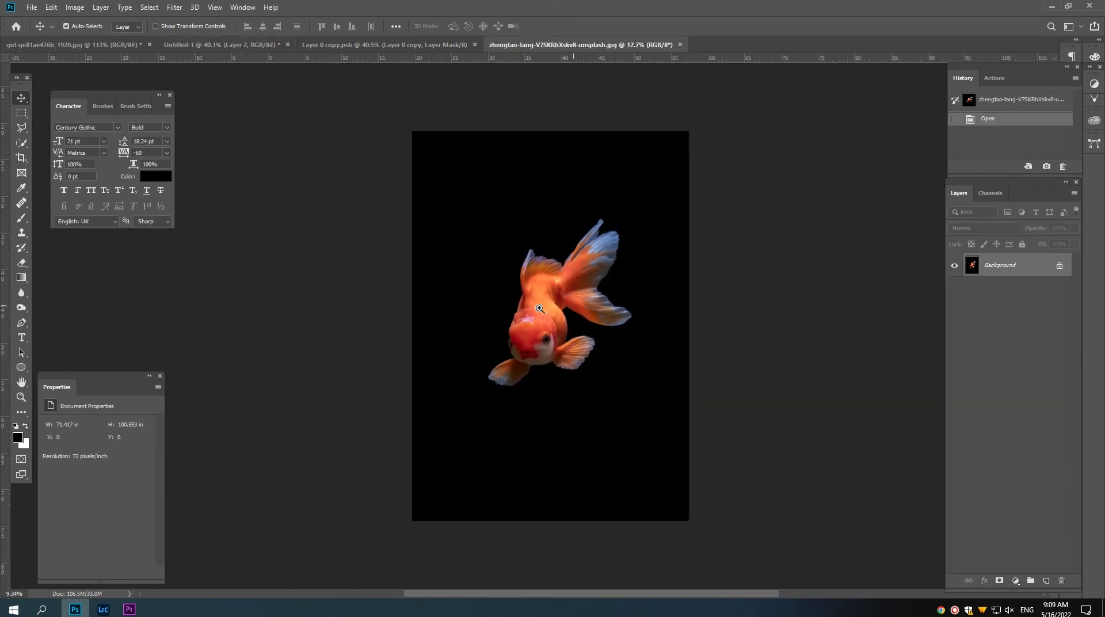
pyautogui.click(21, 113)
pyautogui.moveTo(462, 203)
pyautogui.mouseDown()
pyautogui.moveTo(592, 480)
pyautogui.moveTo(617, 392)
pyautogui.mouseUp()
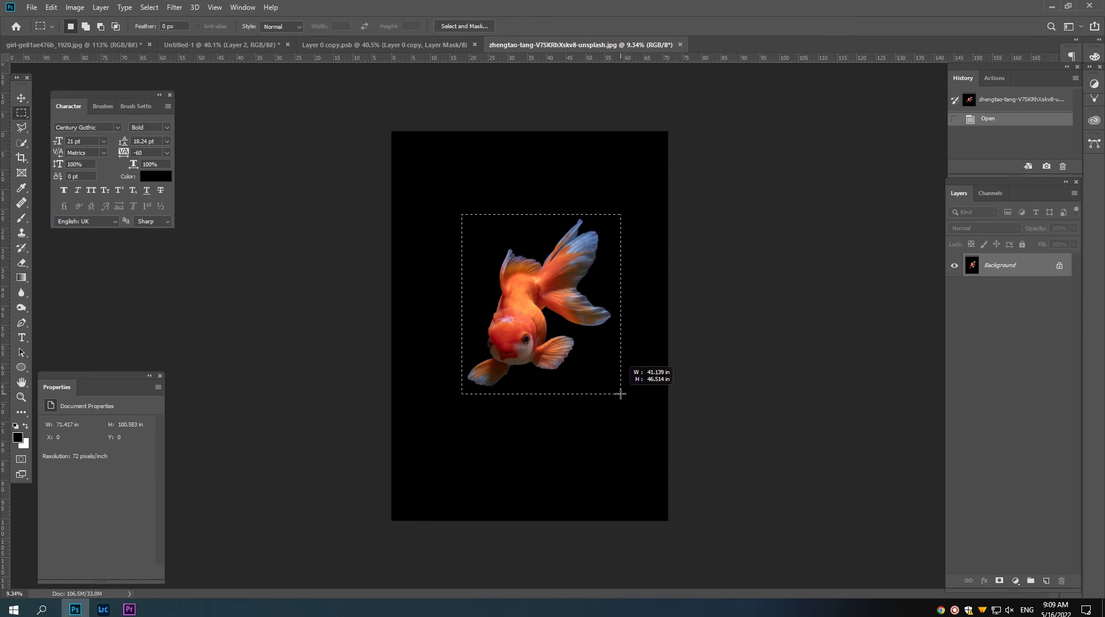
# Color Range-select the black background at fuzziness 13 and add a layer mask.
pyautogui.scroll(2, 593, 322)
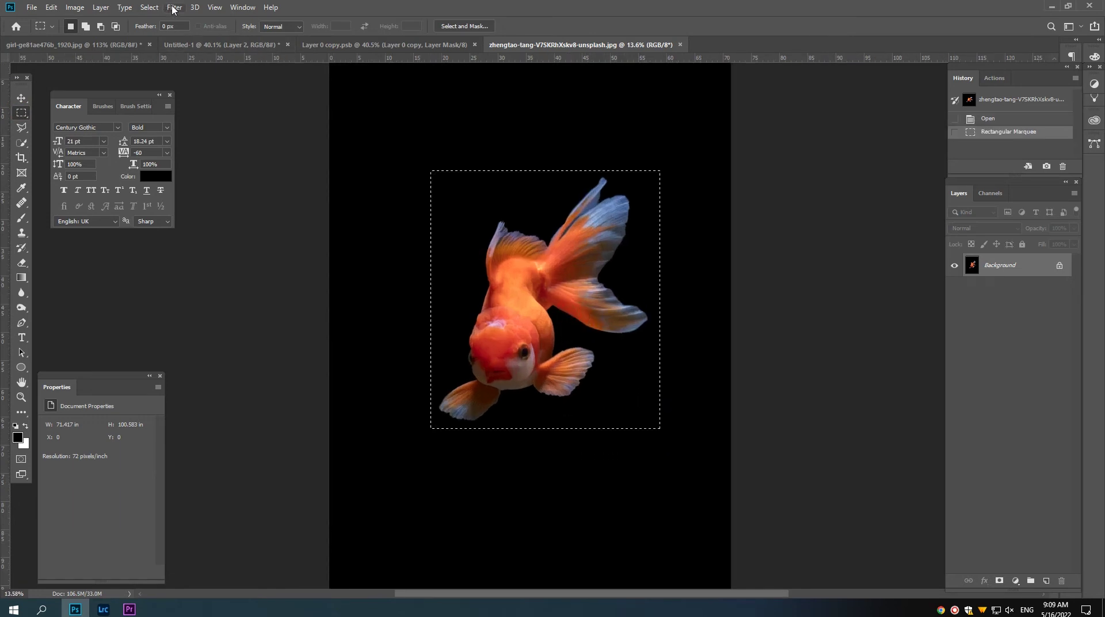
pyautogui.click(174, 7)
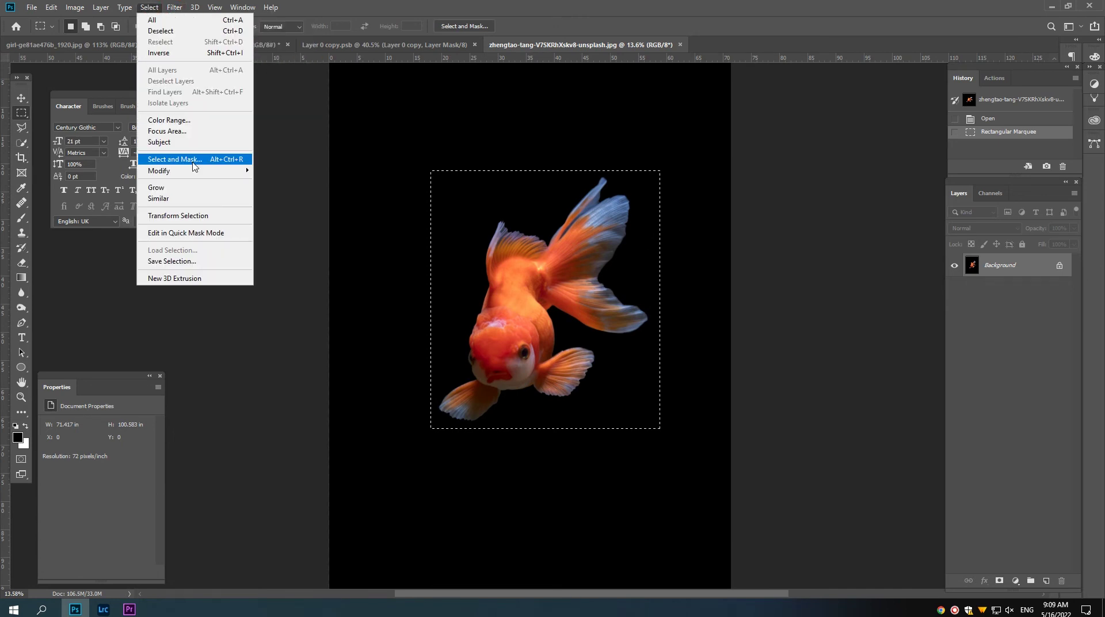
pyautogui.click(168, 120)
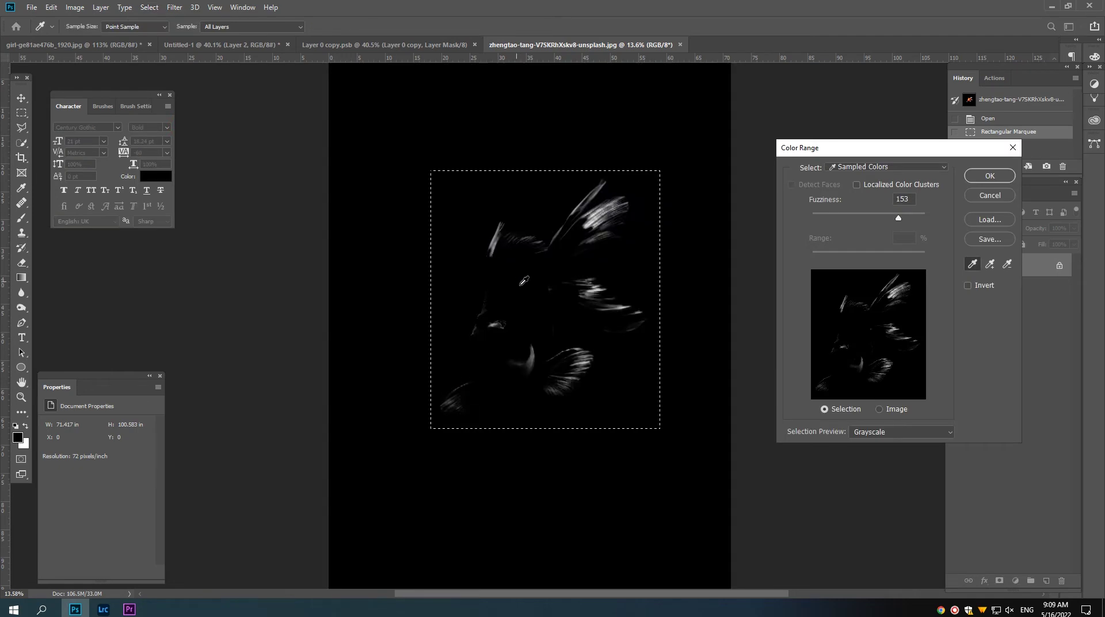
pyautogui.click(455, 232)
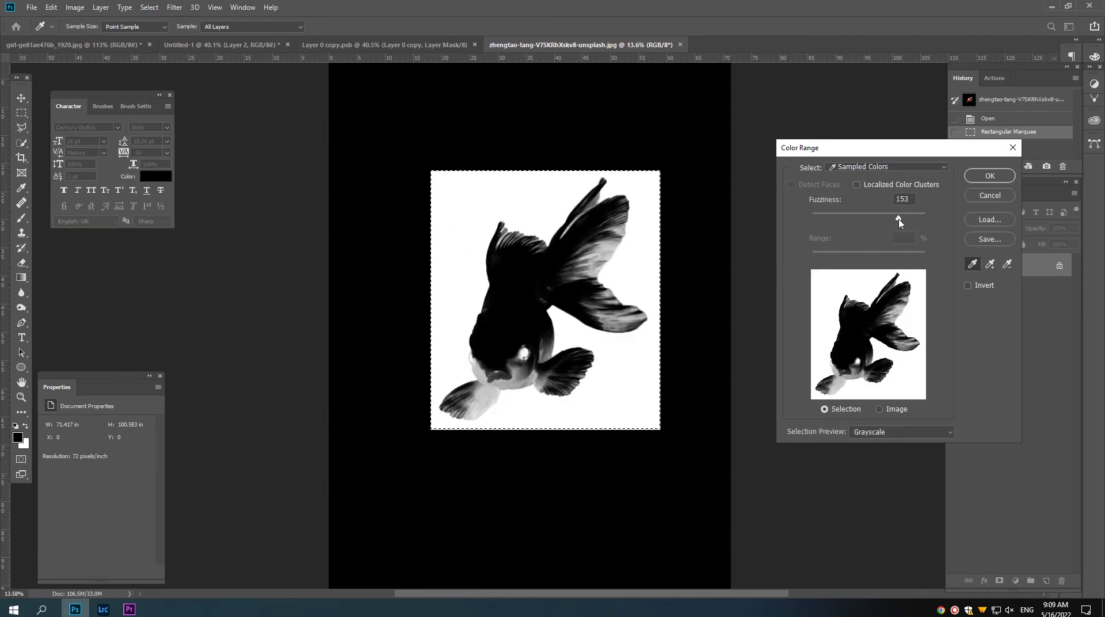
pyautogui.moveTo(898, 218); pyautogui.dragTo(821, 222)
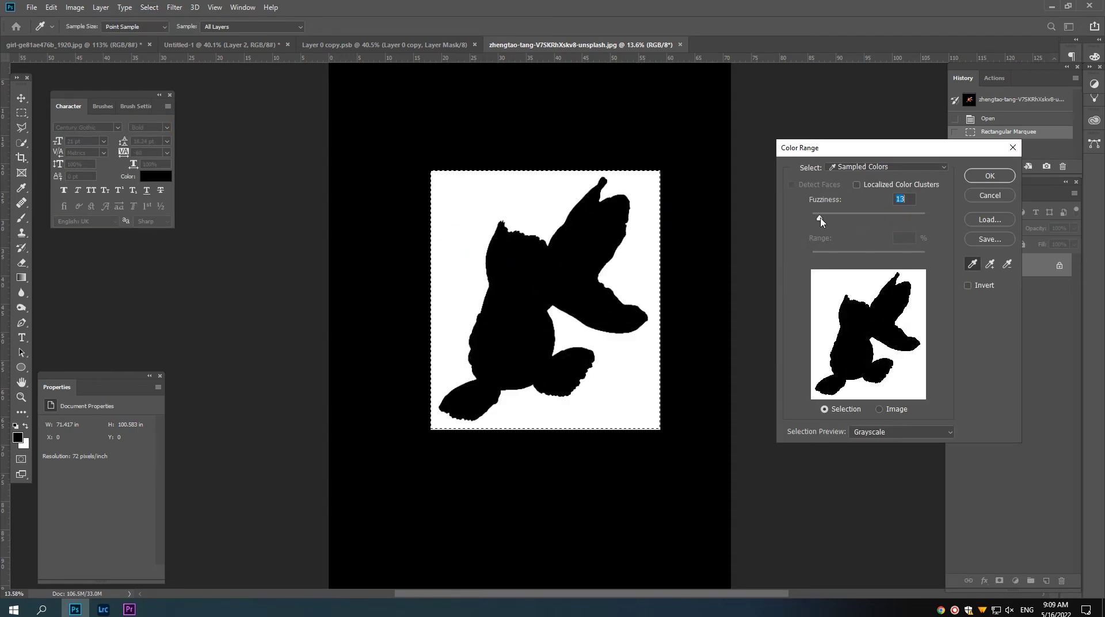
pyautogui.click(983, 176)
pyautogui.click(999, 580)
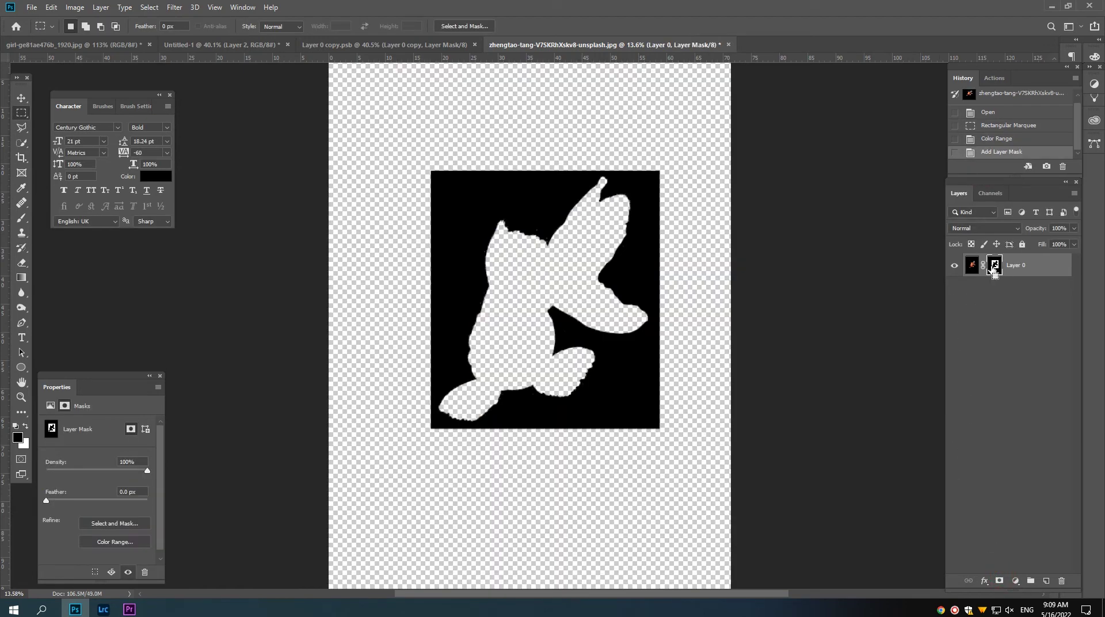
# Invert the mask and fill everything outside a rectangle around the fish black.
pyautogui.hotkey('ctrl', 'i')
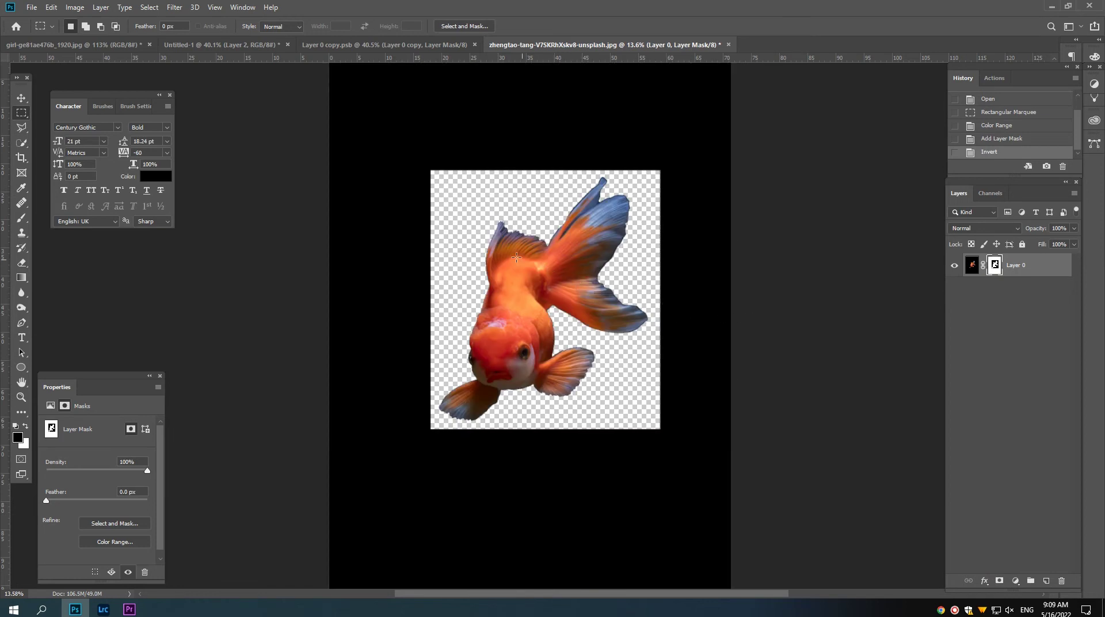
pyautogui.moveTo(433, 173); pyautogui.dragTo(550, 357)
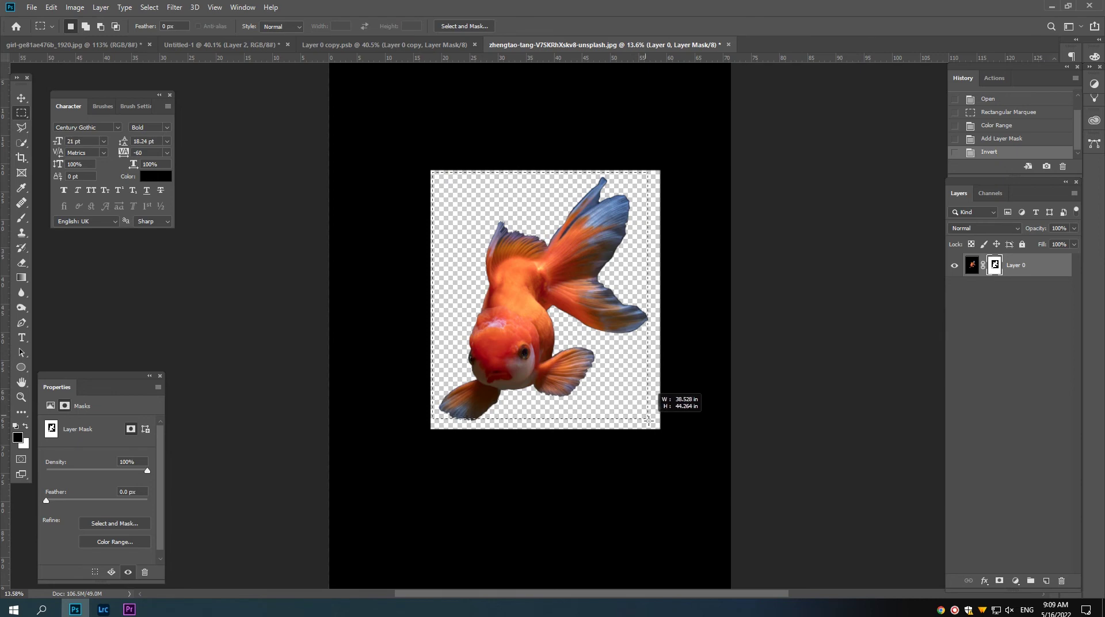
pyautogui.moveTo(550, 357); pyautogui.dragTo(658, 433)
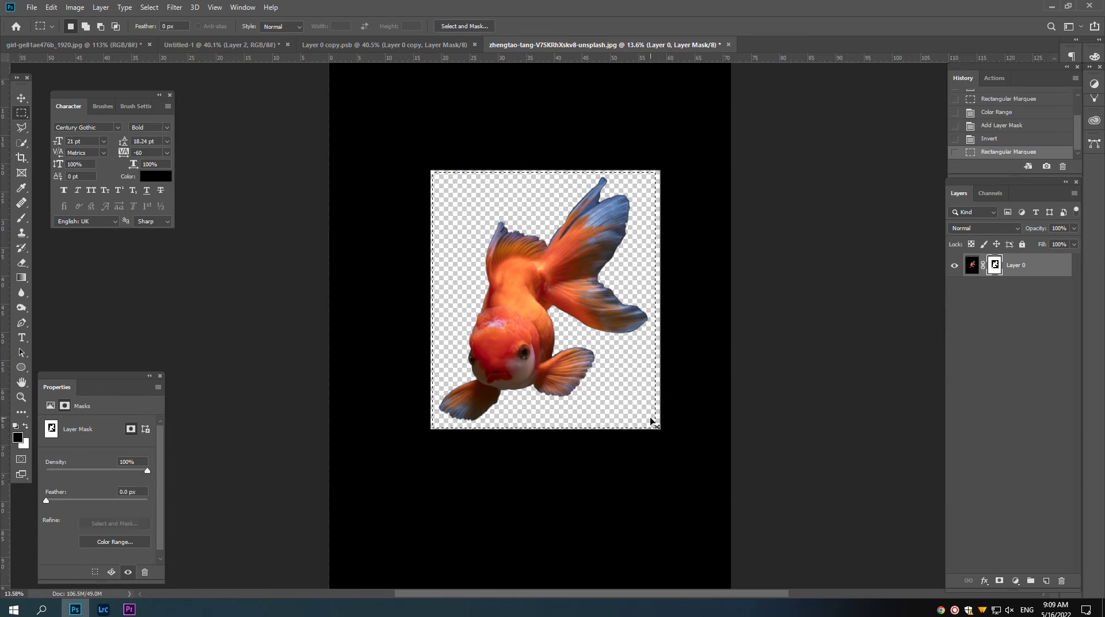
pyautogui.hotkey('ctrl', 'shift', 'i')
pyautogui.hotkey('alt', 'BackSpace')
pyautogui.hotkey('ctrl', 'd')
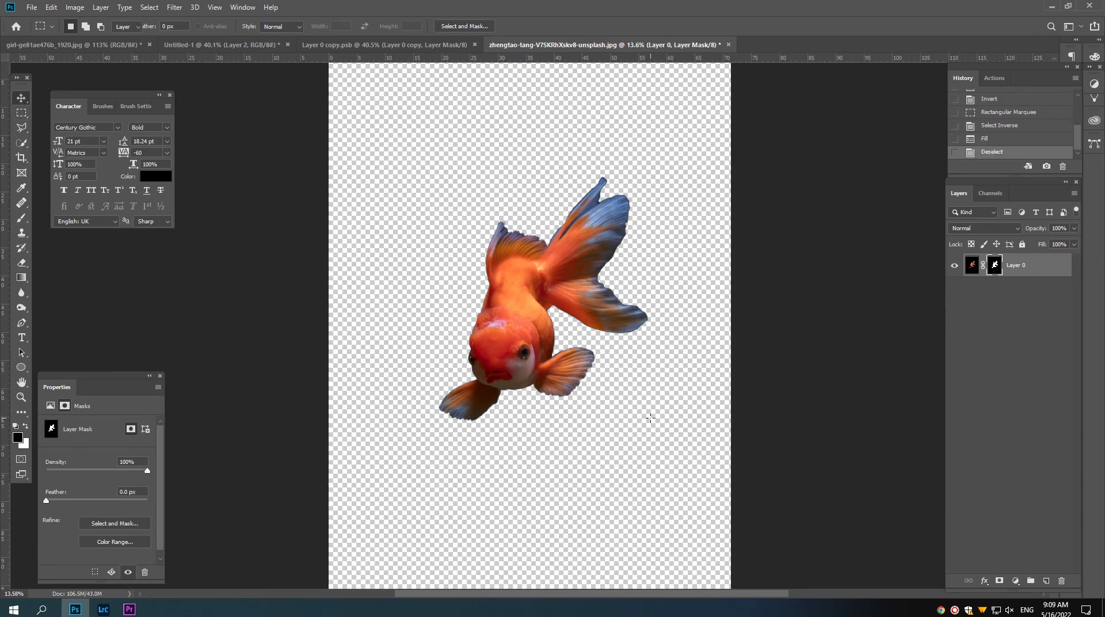
pyautogui.moveTo(620, 356); pyautogui.dragTo(529, 300)
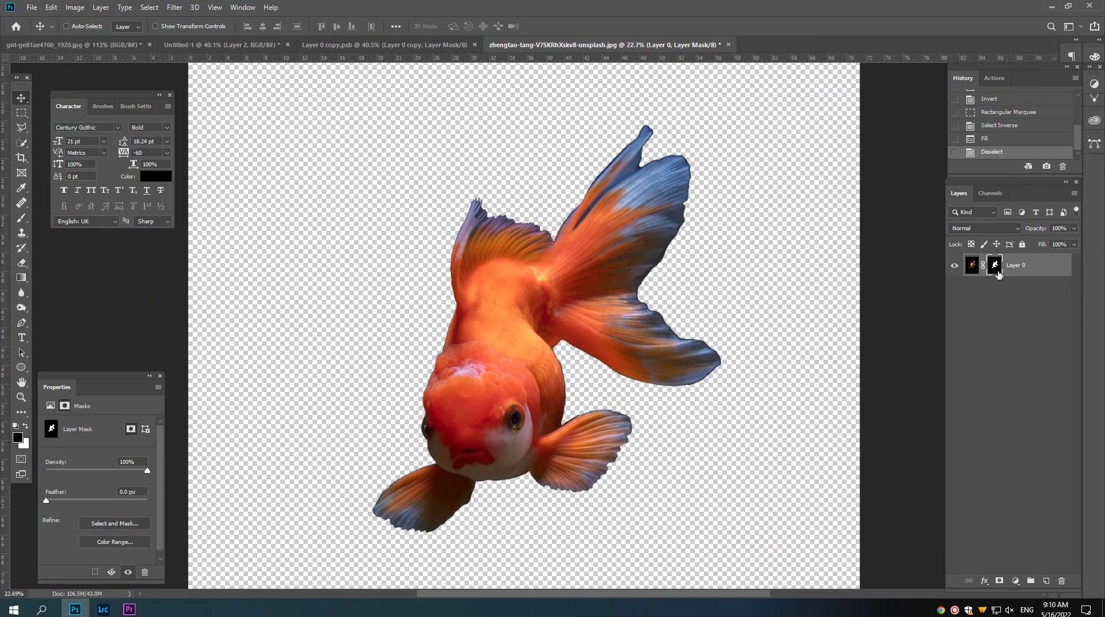
# Refine the mask with Smart Radius, Feather 0.6 px and Shift Edge -16%.
pyautogui.rightClick(997, 271)
pyautogui.click(1006, 349)
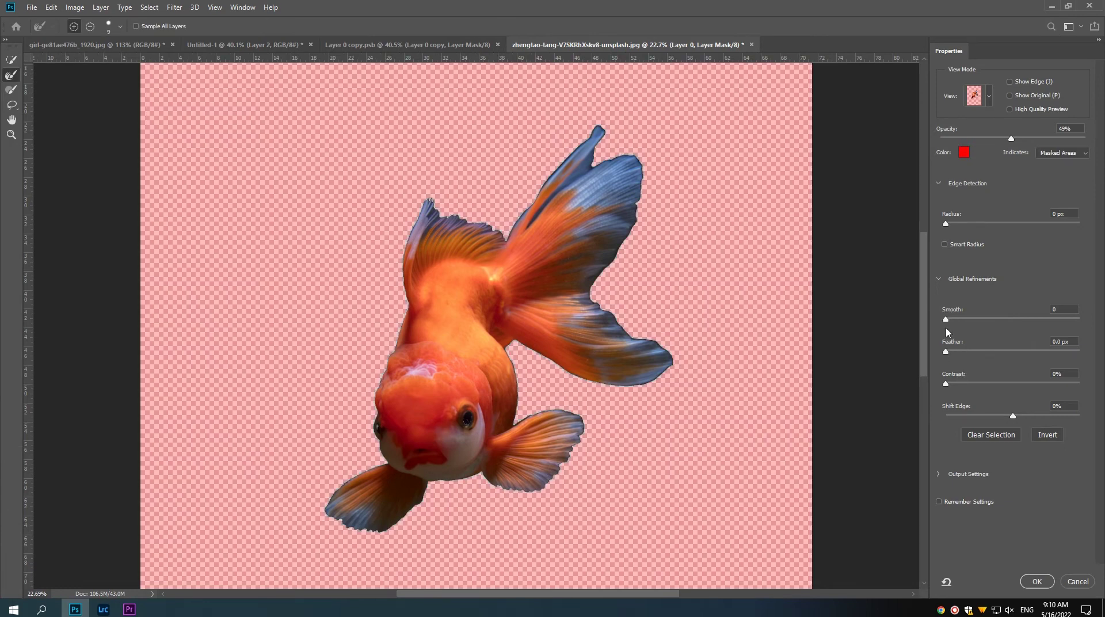
pyautogui.click(949, 351)
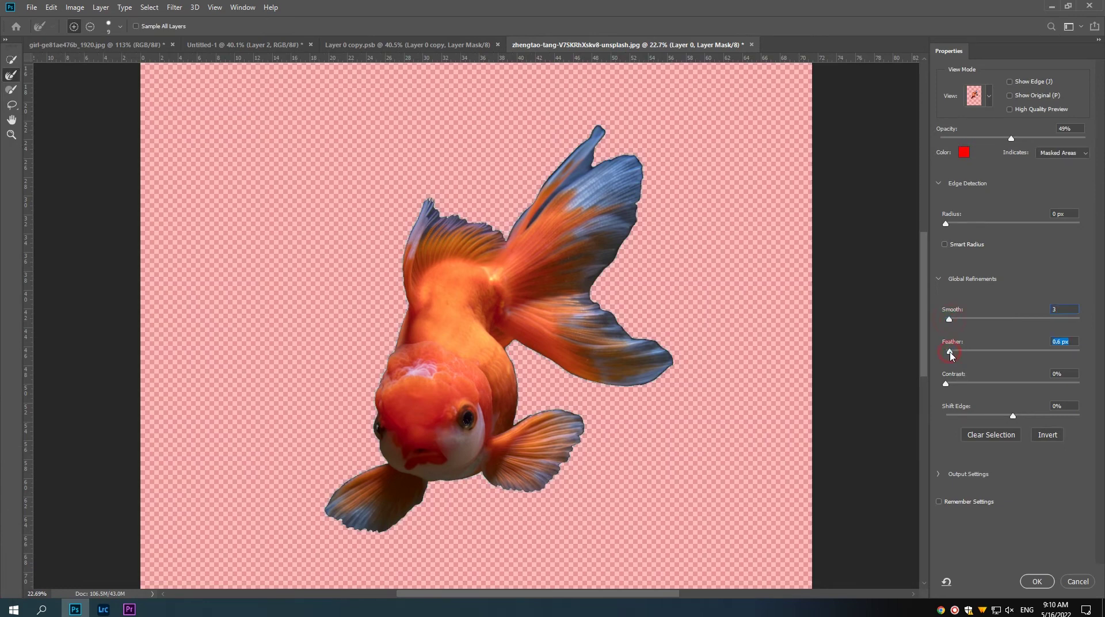
pyautogui.click(944, 244)
pyautogui.moveTo(1003, 413); pyautogui.dragTo(1001, 415)
pyautogui.click(1028, 583)
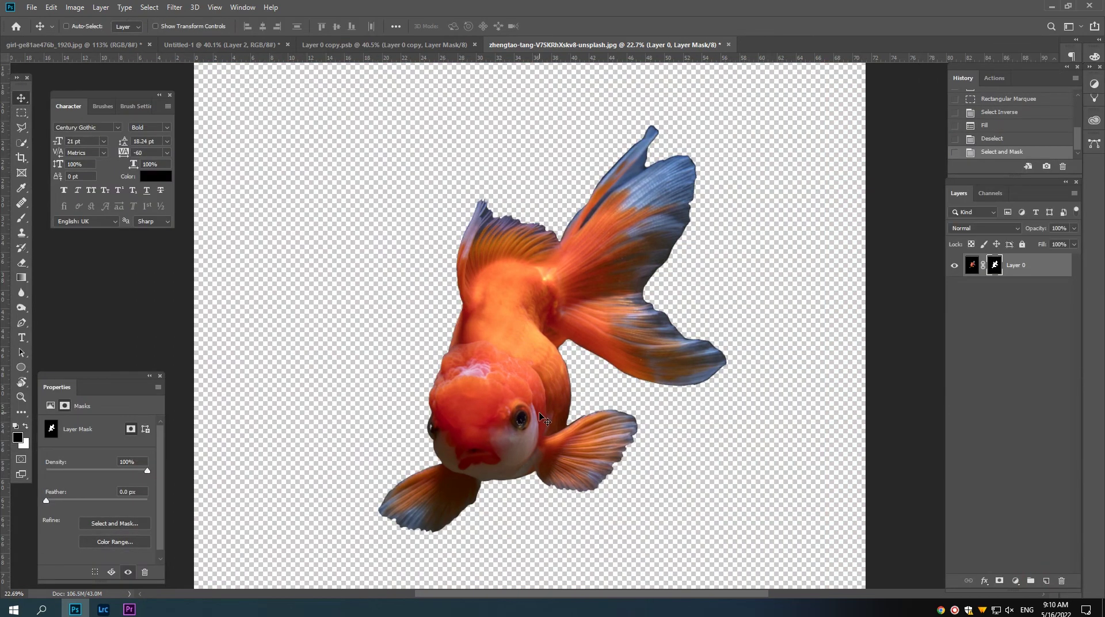
pyautogui.scroll(-2, 574, 391)
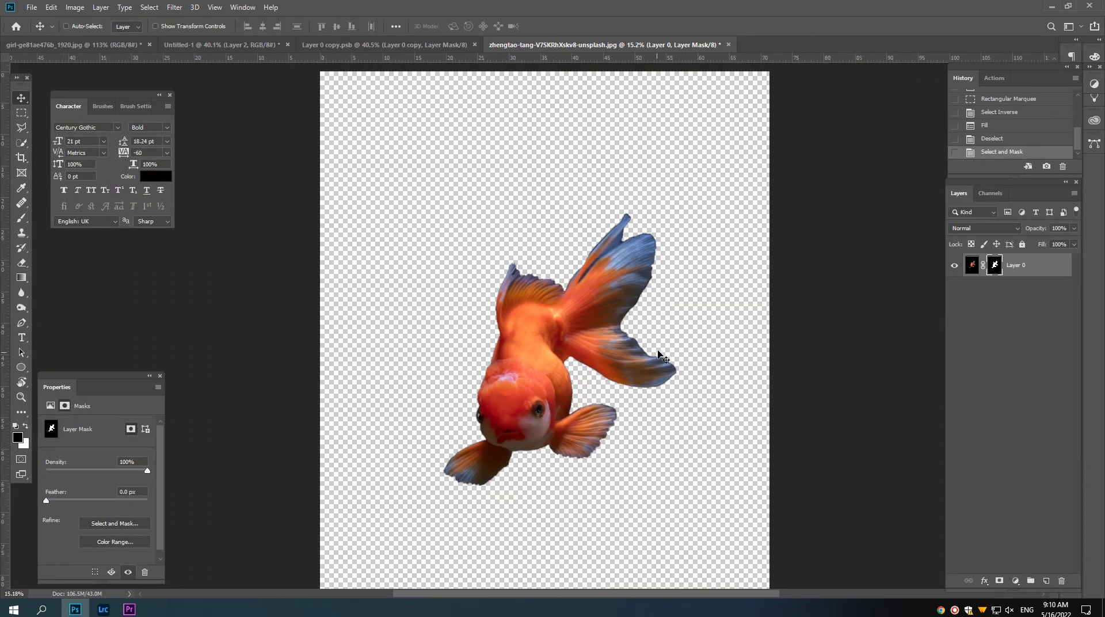
# Drag the masked goldfish into Untitled-1 and move Layer 3 below the gate layer.
pyautogui.scroll(-1, 653, 340)
pyautogui.moveTo(970, 269); pyautogui.dragTo(234, 43)
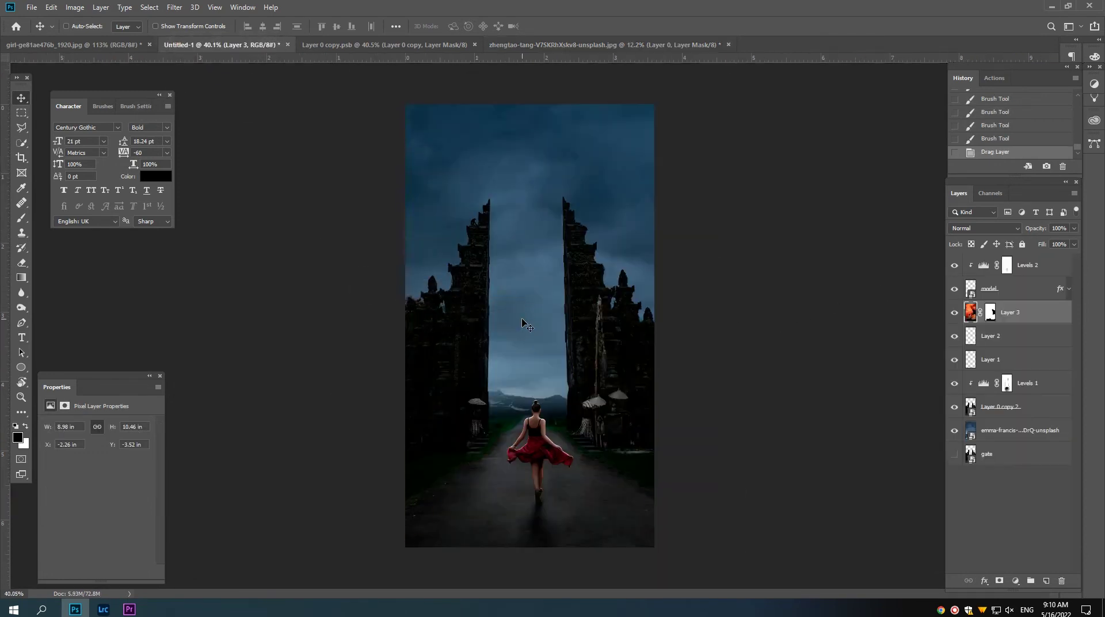
pyautogui.moveTo(234, 43); pyautogui.dragTo(612, 319)
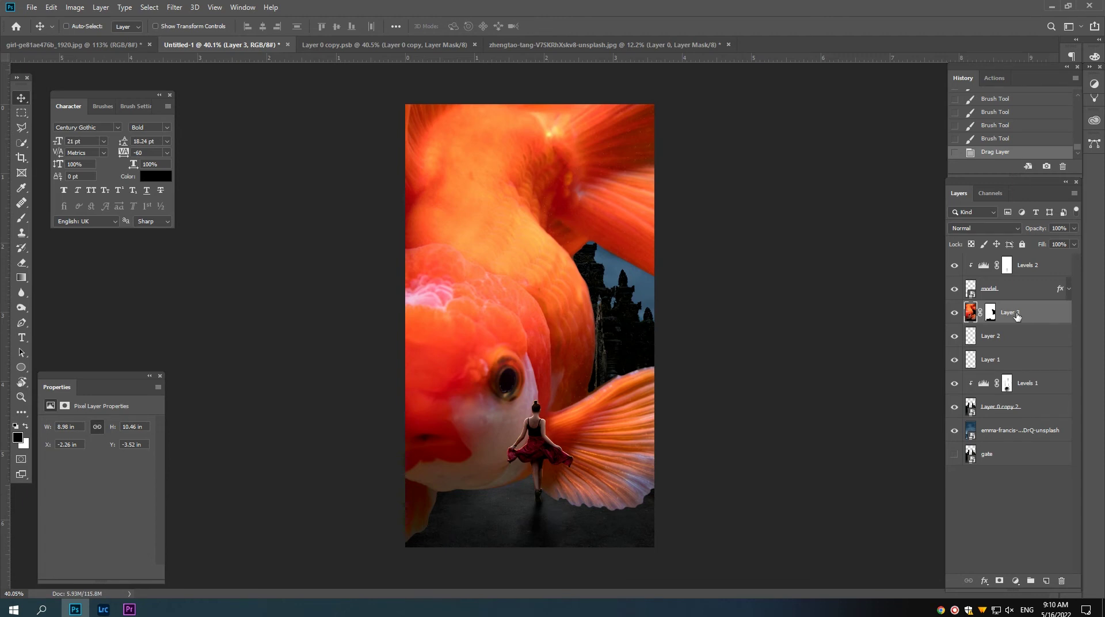
pyautogui.moveTo(1016, 316); pyautogui.dragTo(1014, 420)
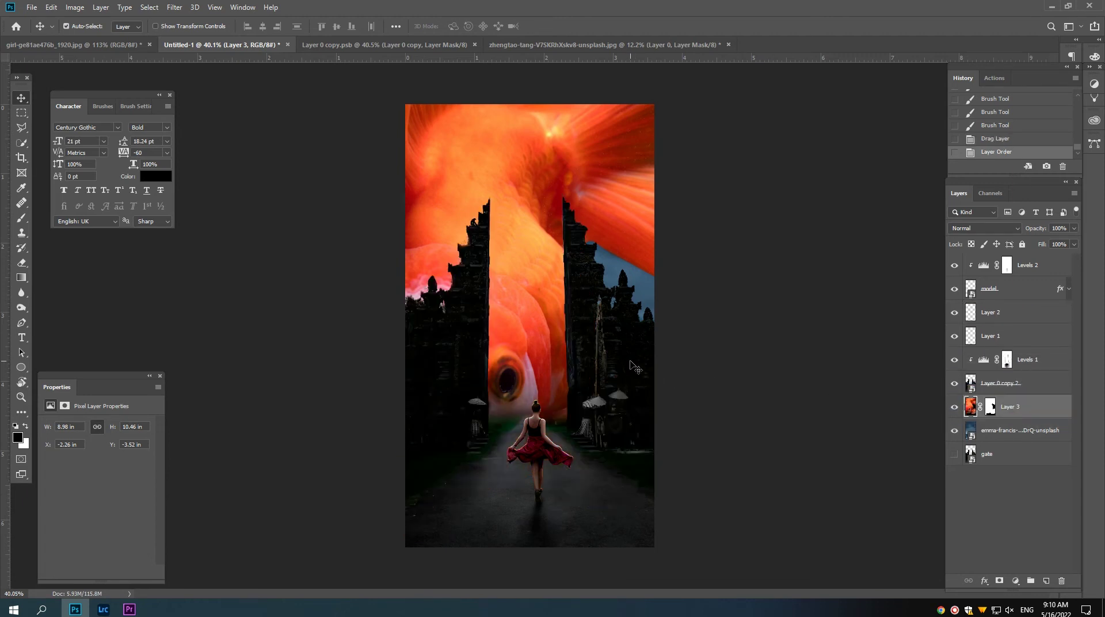
pyautogui.hotkey('ctrl', 't')
pyautogui.scroll(-5, 529, 347)
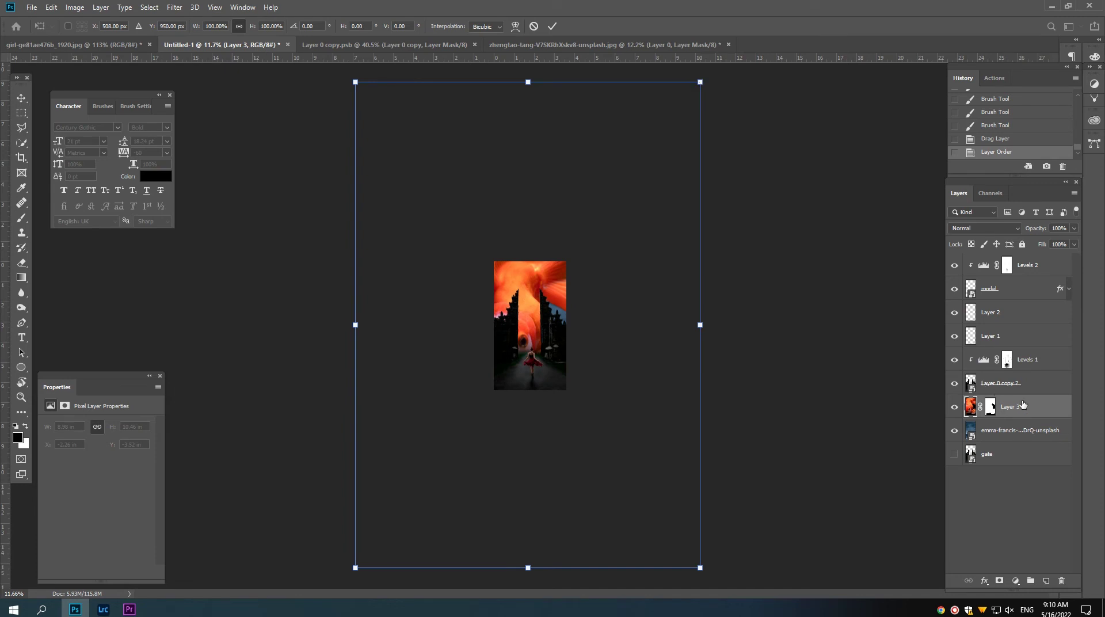
pyautogui.press('Return')
pyautogui.rightClick(1043, 412)
# Make the goldfish a smart object, shrink it between the towers, and tilt it about 5°.
pyautogui.click(912, 270)
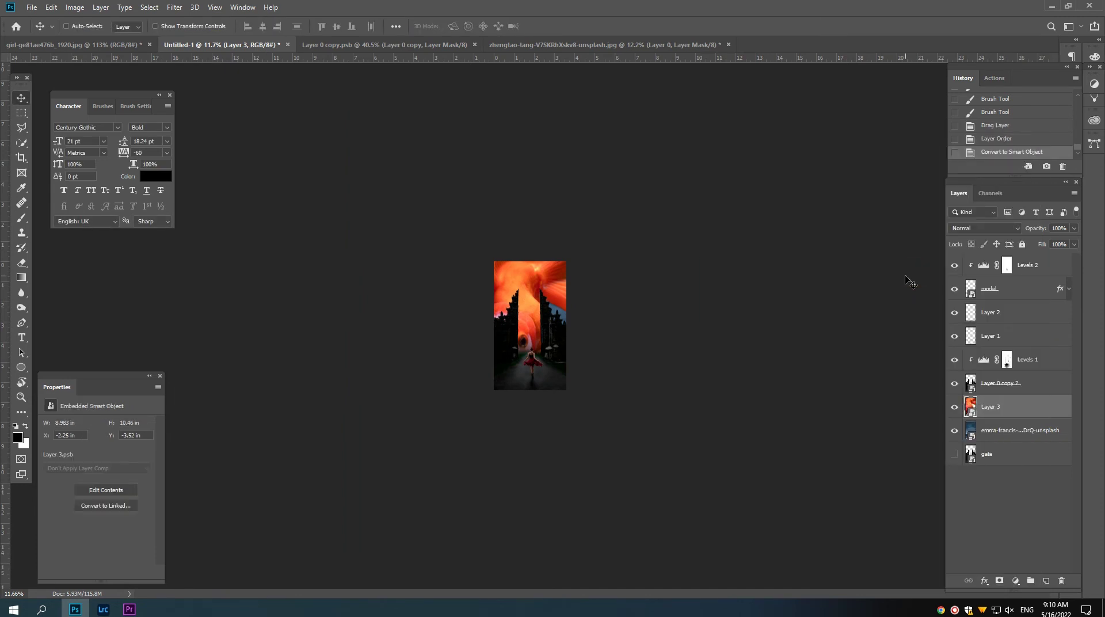
pyautogui.hotkey('ctrl', 't')
pyautogui.moveTo(628, 190); pyautogui.dragTo(565, 236)
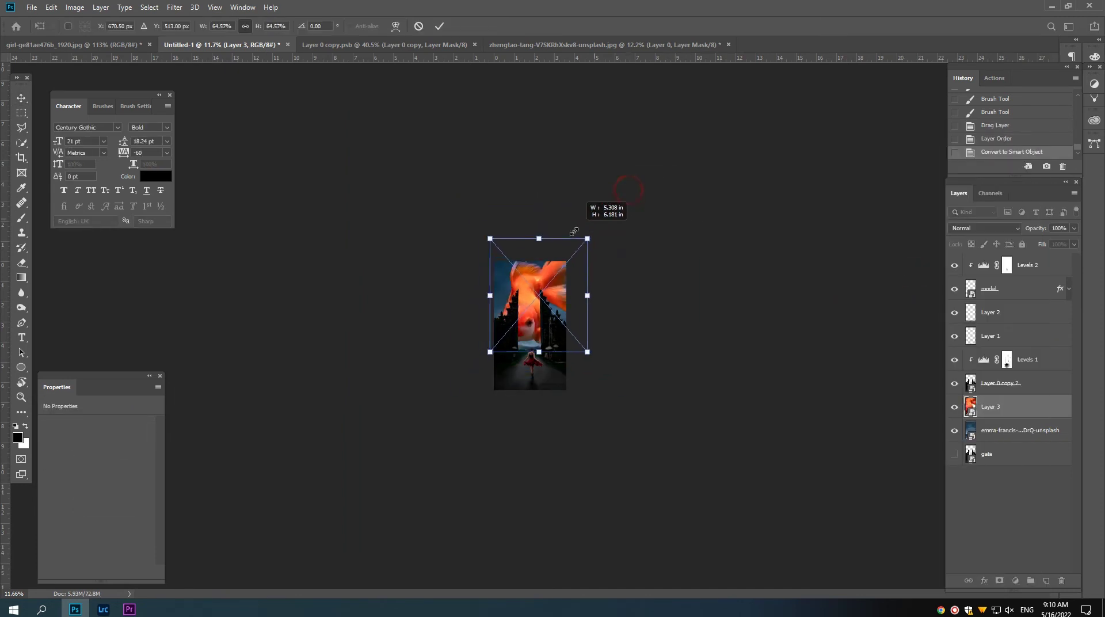
pyautogui.scroll(5, 585, 308)
pyautogui.moveTo(585, 308); pyautogui.dragTo(588, 313)
pyautogui.scroll(3, 586, 306)
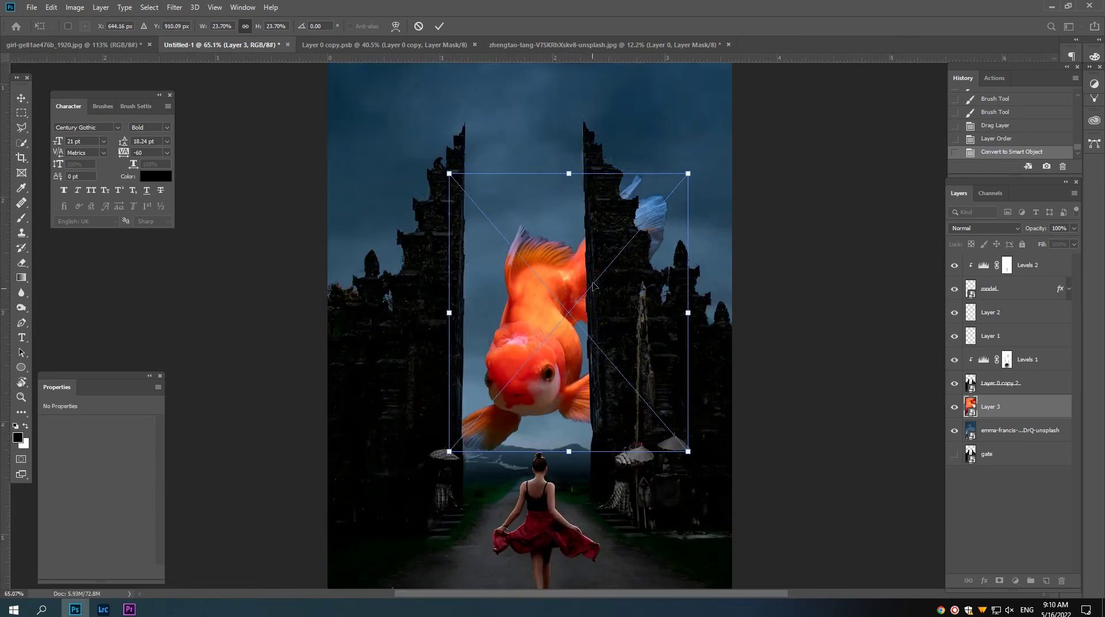
pyautogui.moveTo(687, 173); pyautogui.dragTo(636, 231)
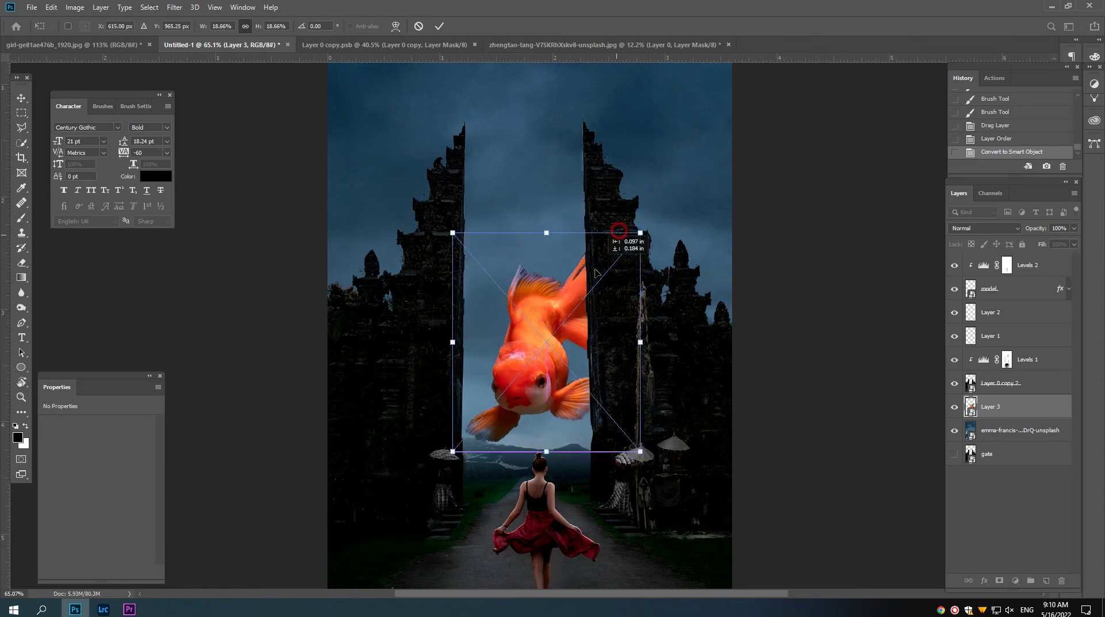
pyautogui.moveTo(595, 264); pyautogui.dragTo(598, 279)
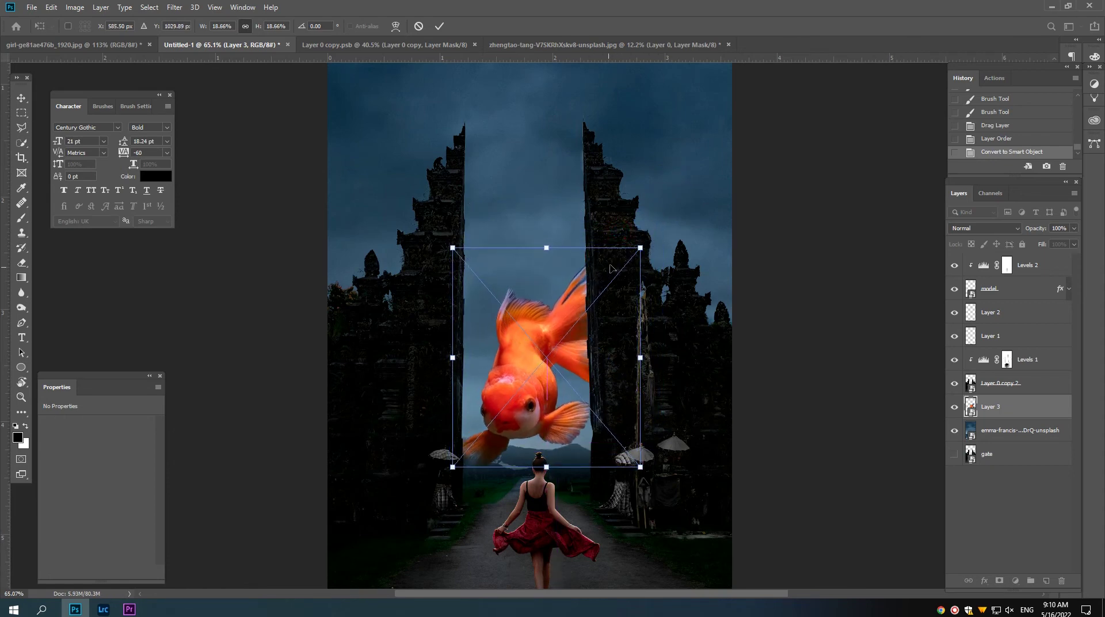
pyautogui.moveTo(655, 243); pyautogui.dragTo(642, 246)
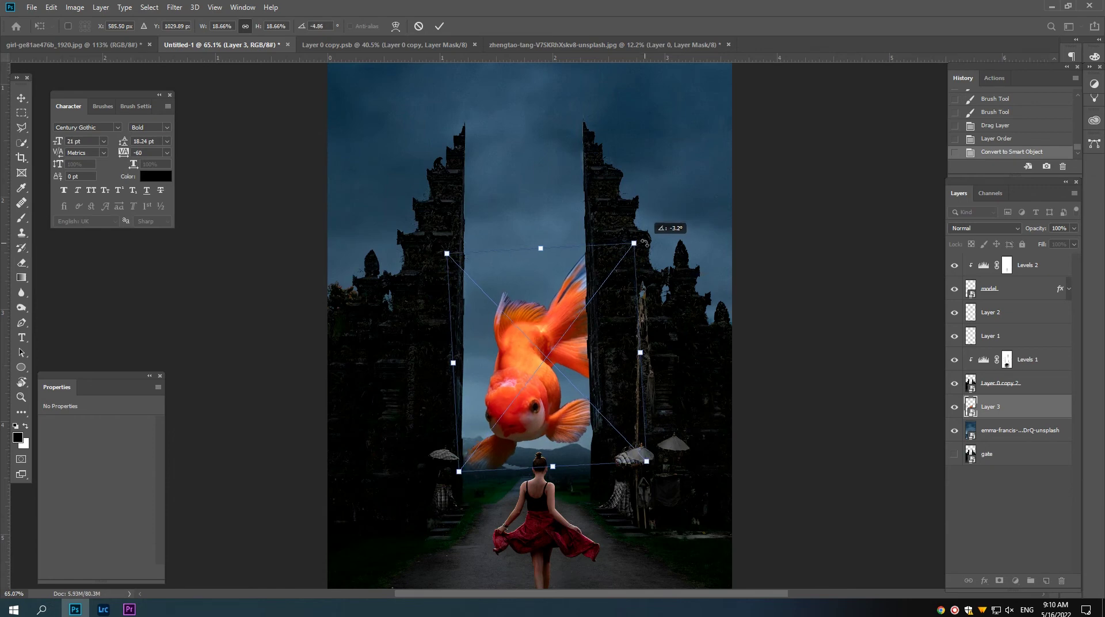
pyautogui.moveTo(570, 321); pyautogui.dragTo(566, 329)
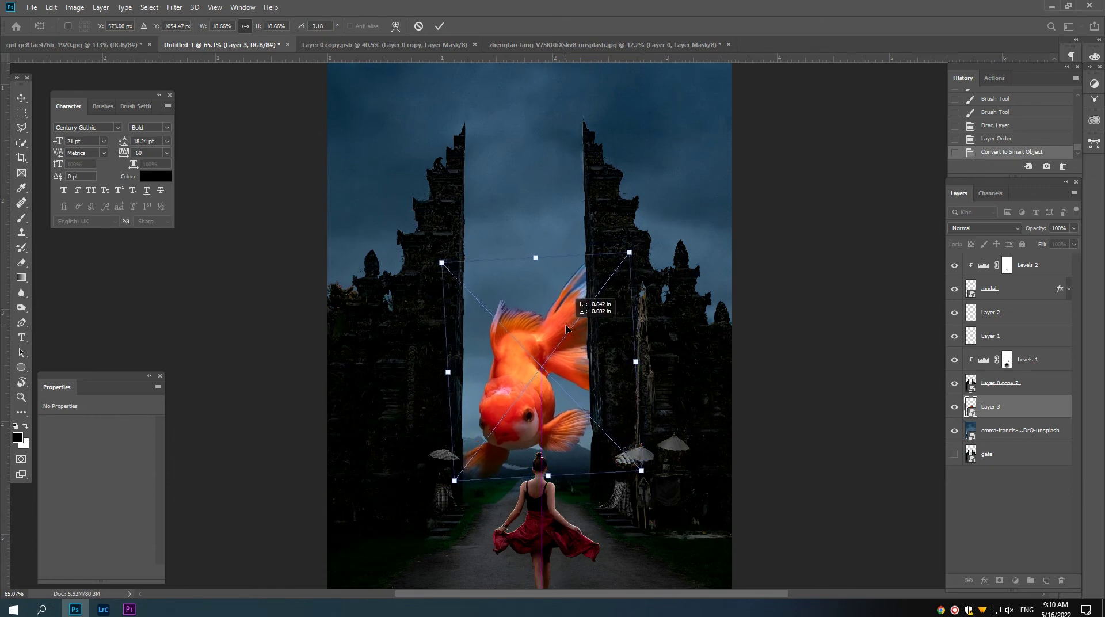
pyautogui.press('Return')
# Nudge the goldfish left and move it upward between the towers.
pyautogui.press('Left')
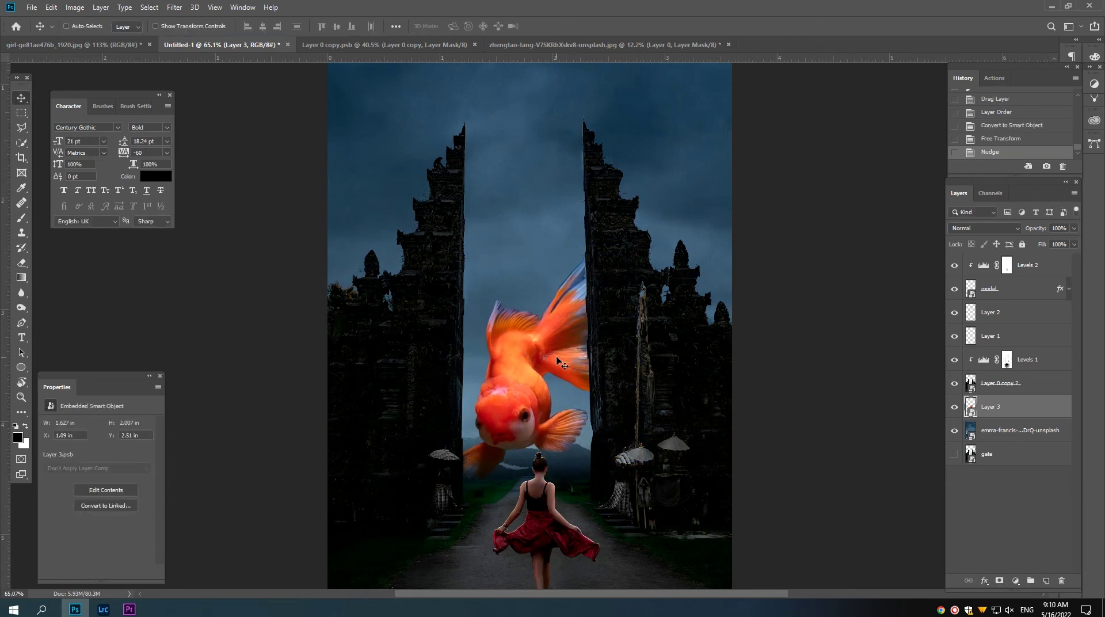
pyautogui.scroll(3, 547, 366)
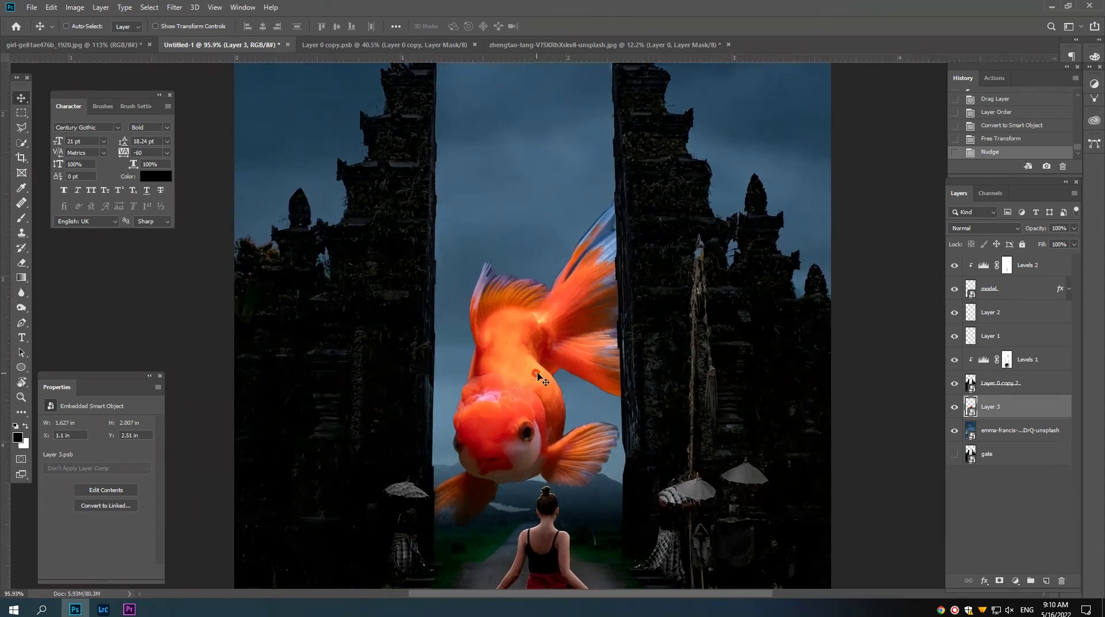
pyautogui.scroll(-2, 546, 369)
pyautogui.scroll(-2, 518, 368)
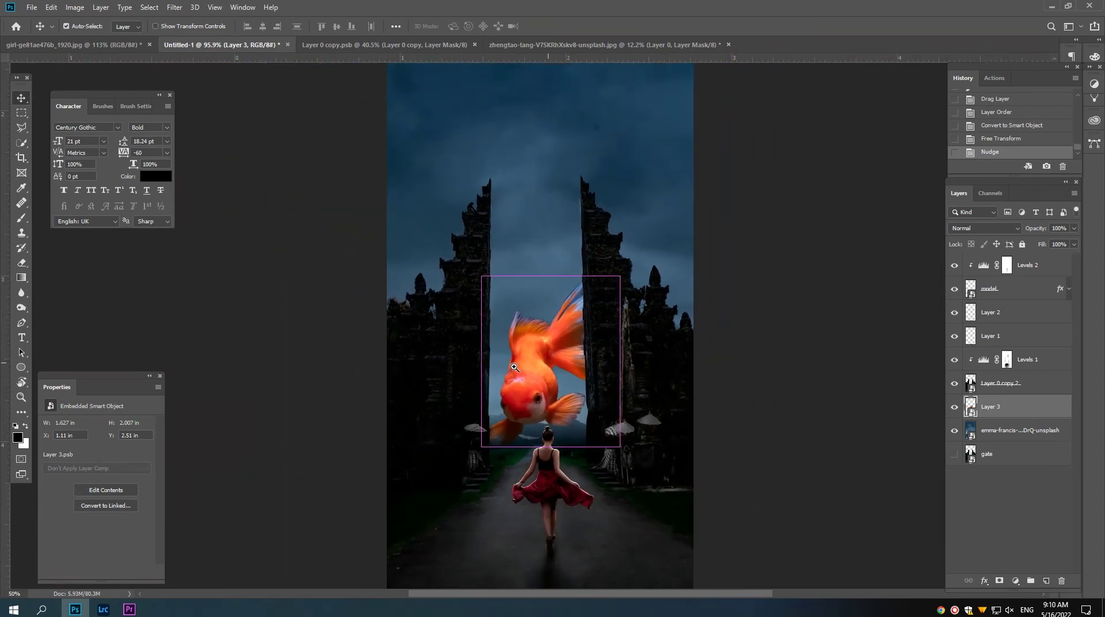
pyautogui.scroll(-1, 505, 369)
pyautogui.scroll(2, 505, 368)
pyautogui.moveTo(527, 371); pyautogui.dragTo(527, 326)
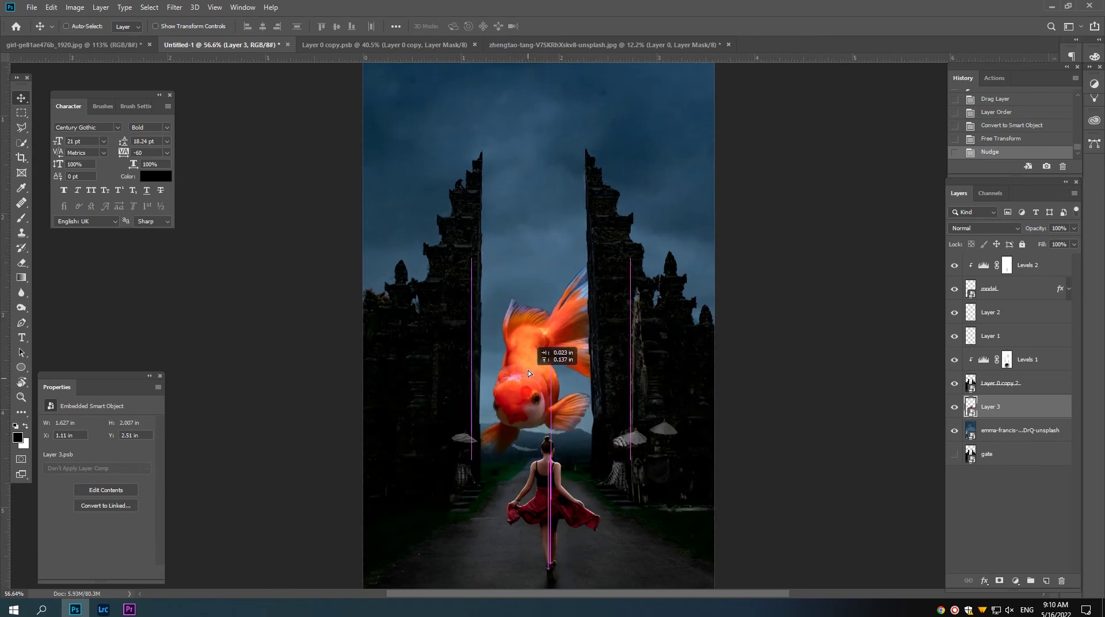
pyautogui.scroll(-3, 526, 326)
# Enlarge the goldfish to about 2.22 × 2.77 in, tilt it slightly more, and duplicate it.
pyautogui.hotkey('ctrl', 't')
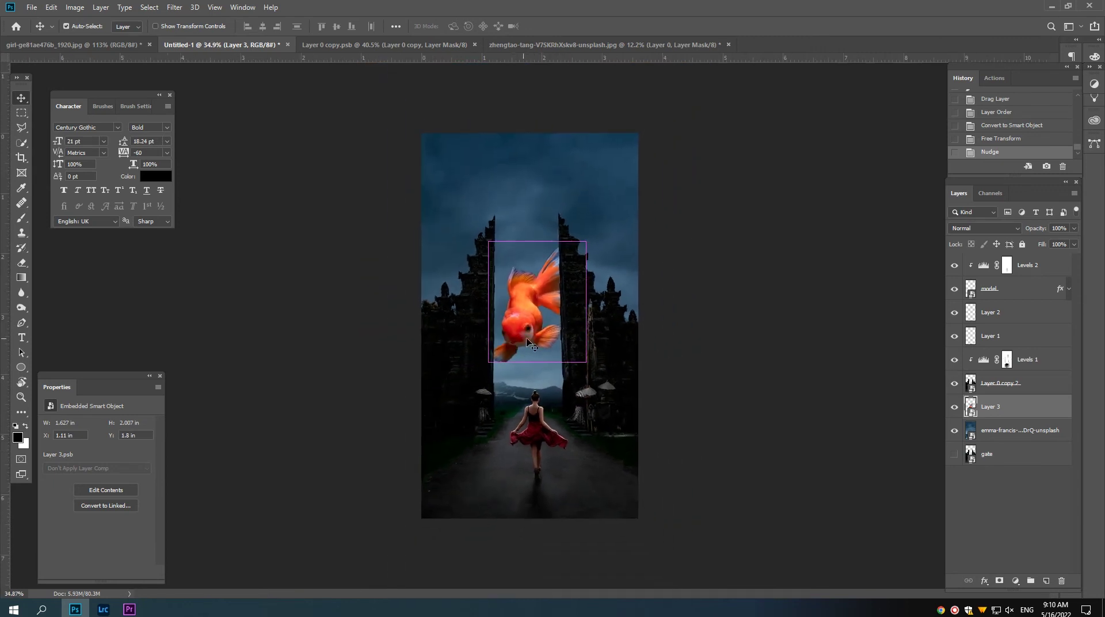
pyautogui.moveTo(581, 240); pyautogui.dragTo(600, 217)
pyautogui.moveTo(569, 263); pyautogui.dragTo(589, 263)
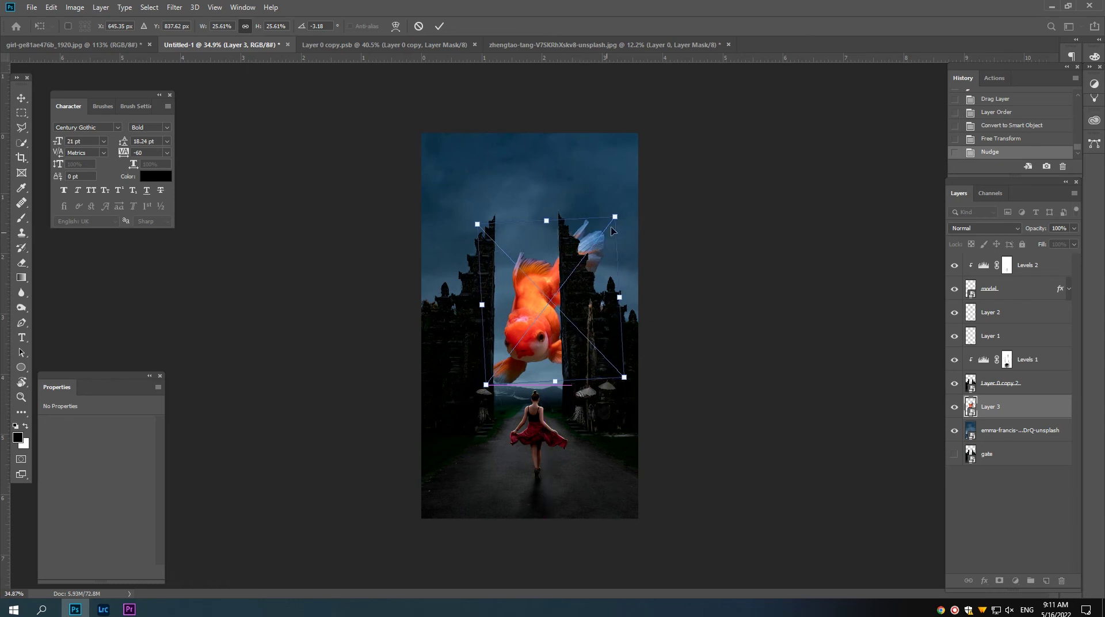
pyautogui.moveTo(625, 207); pyautogui.dragTo(626, 205)
pyautogui.press('Return')
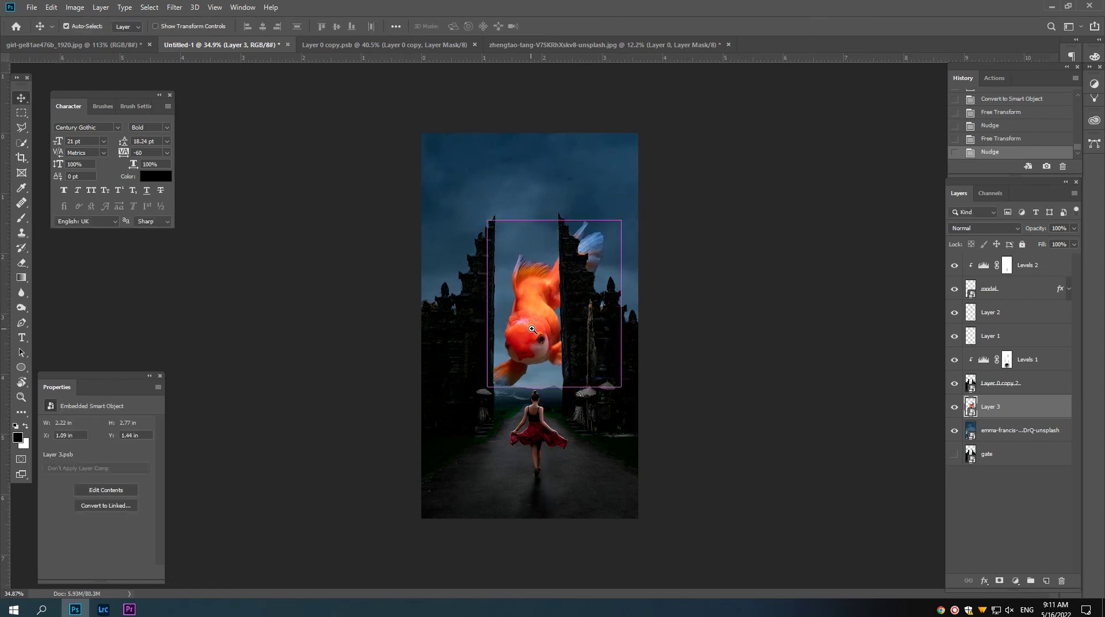
pyautogui.scroll(2, 555, 327)
pyautogui.scroll(2, 561, 329)
pyautogui.scroll(2, 563, 330)
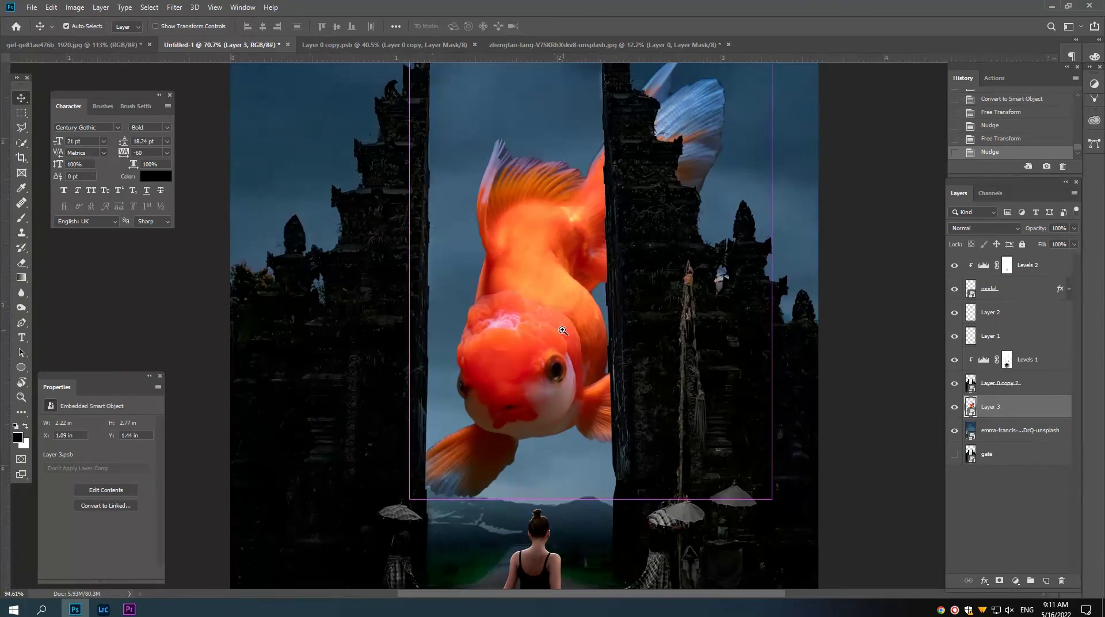
pyautogui.moveTo(1002, 409); pyautogui.dragTo(1046, 581)
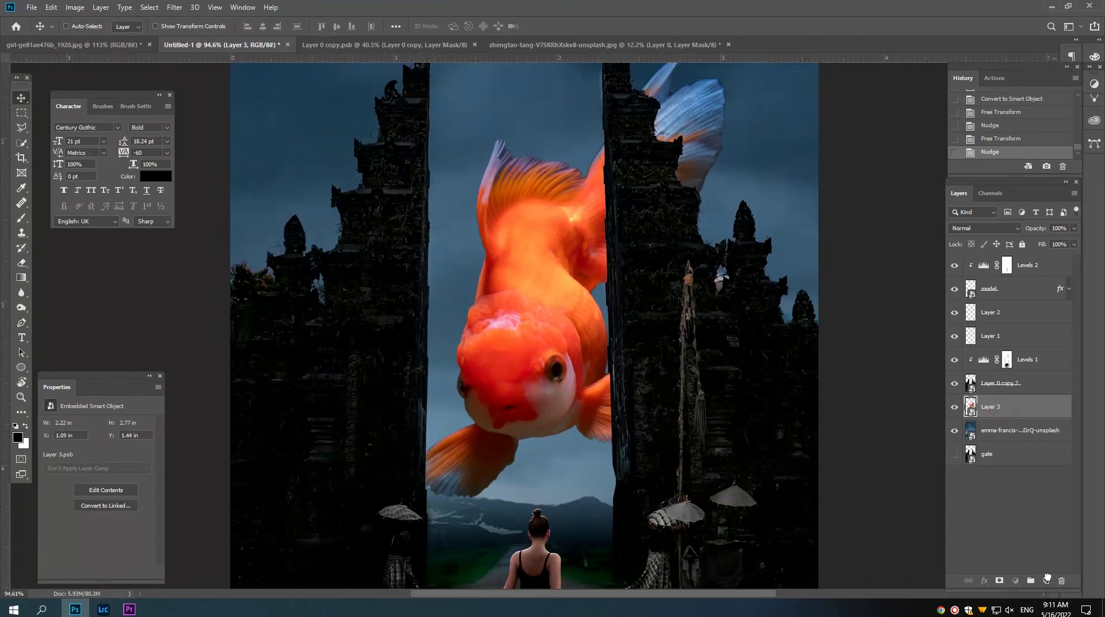
# Give Layer 3 copy a black mask, hide it, and preview blend modes on Layer 3.
pyautogui.keyDown('alt'); pyautogui.click(1000, 580); pyautogui.keyUp('alt')
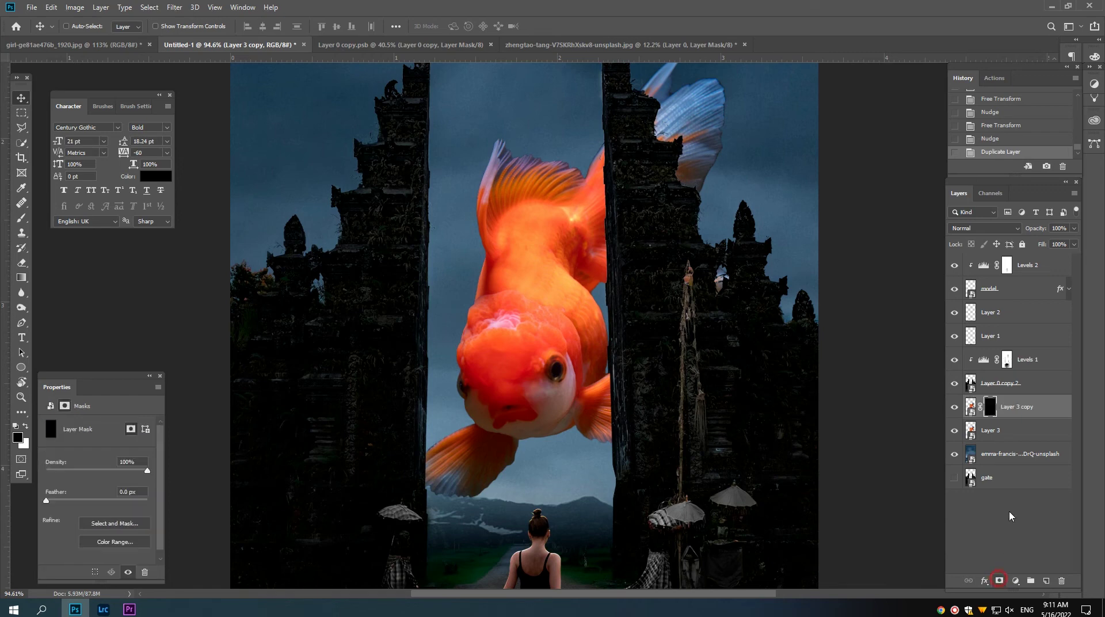
pyautogui.click(953, 408)
pyautogui.click(1013, 430)
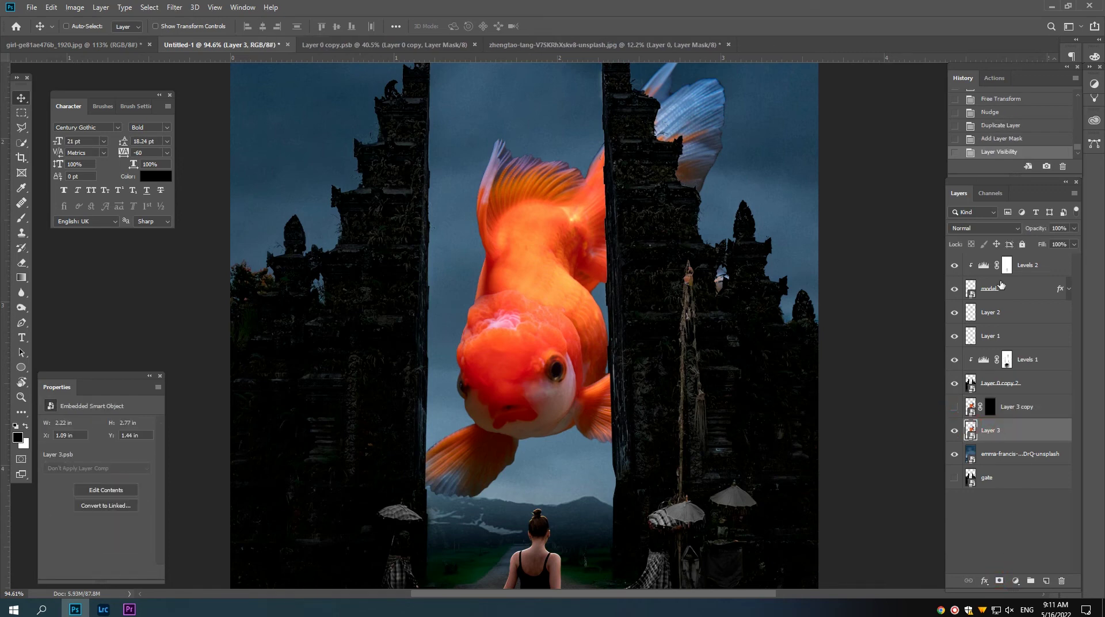
pyautogui.click(991, 226)
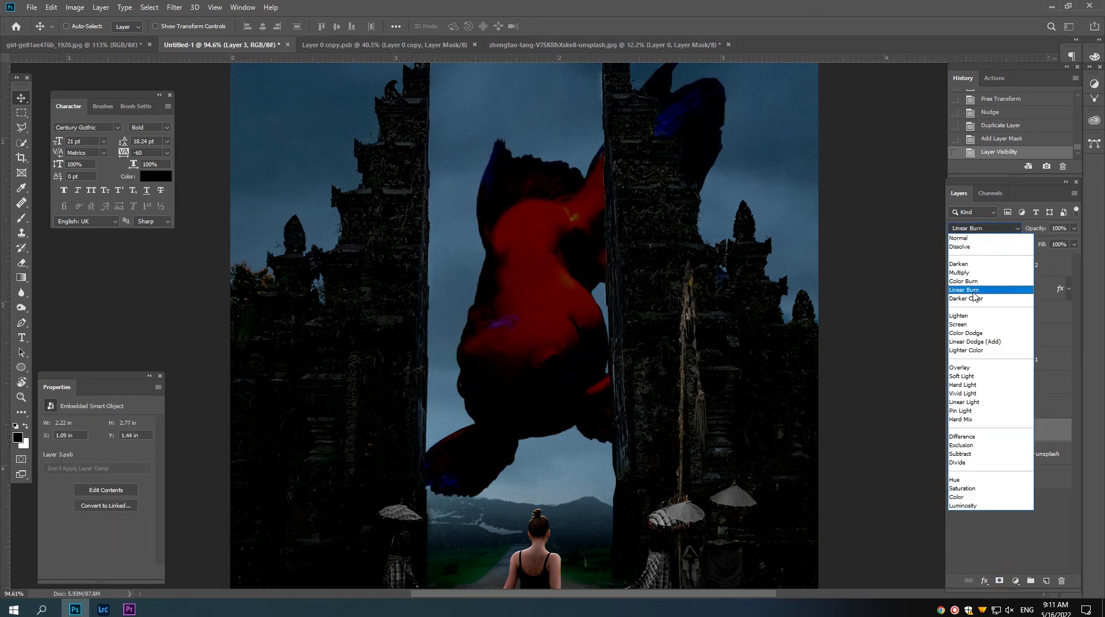
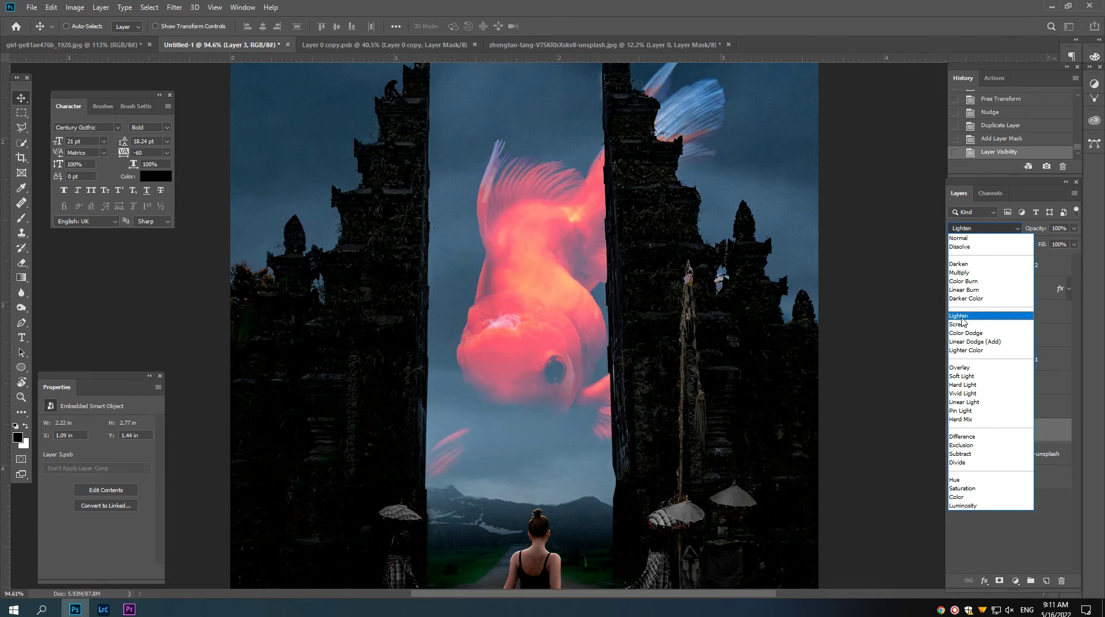
# Set Layer 3 to Lighten and invert Layer 3 copy's mask to reveal the orange goldfish.
pyautogui.click(961, 316)
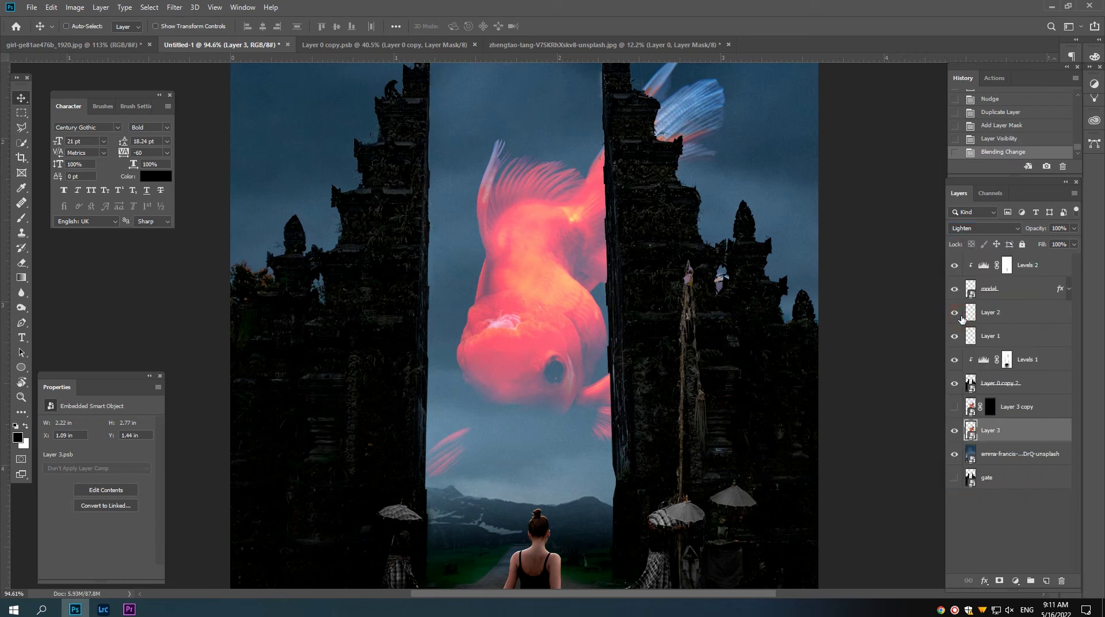
pyautogui.click(954, 407)
pyautogui.click(989, 407)
pyautogui.moveTo(543, 364); pyautogui.dragTo(515, 355)
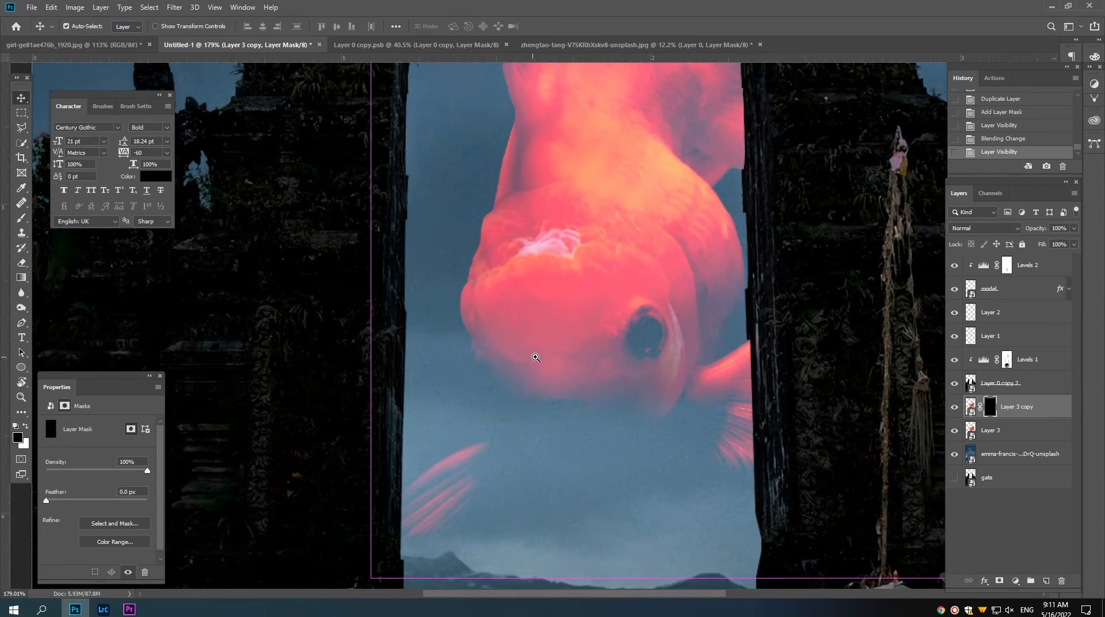
pyautogui.keyDown('alt'); pyautogui.click(516, 355); pyautogui.keyUp('alt')
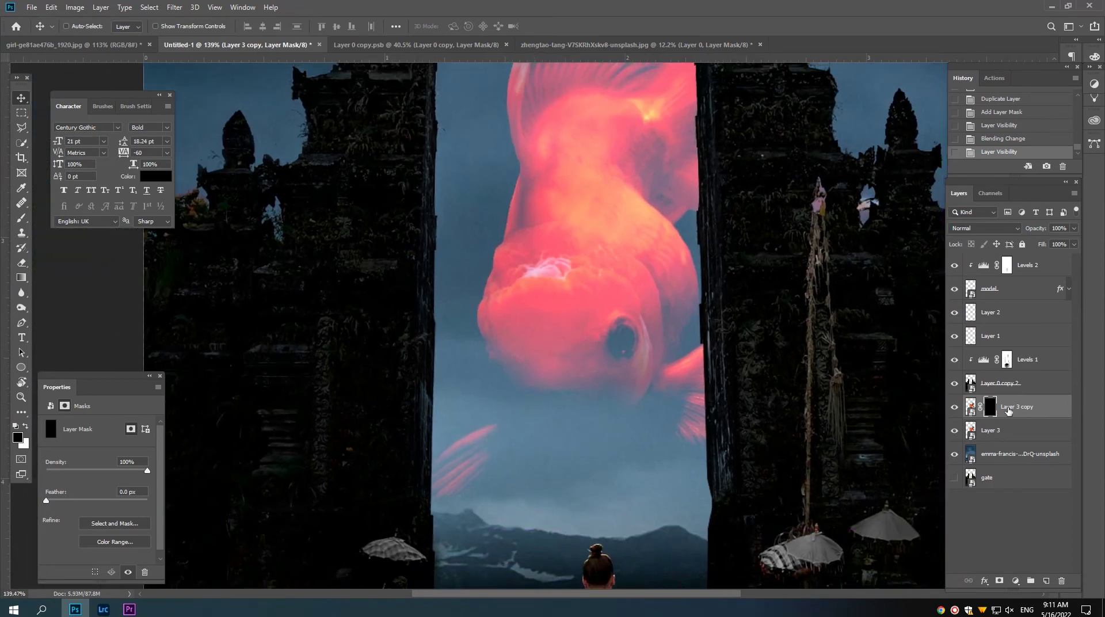
pyautogui.hotkey('ctrl', 'i')
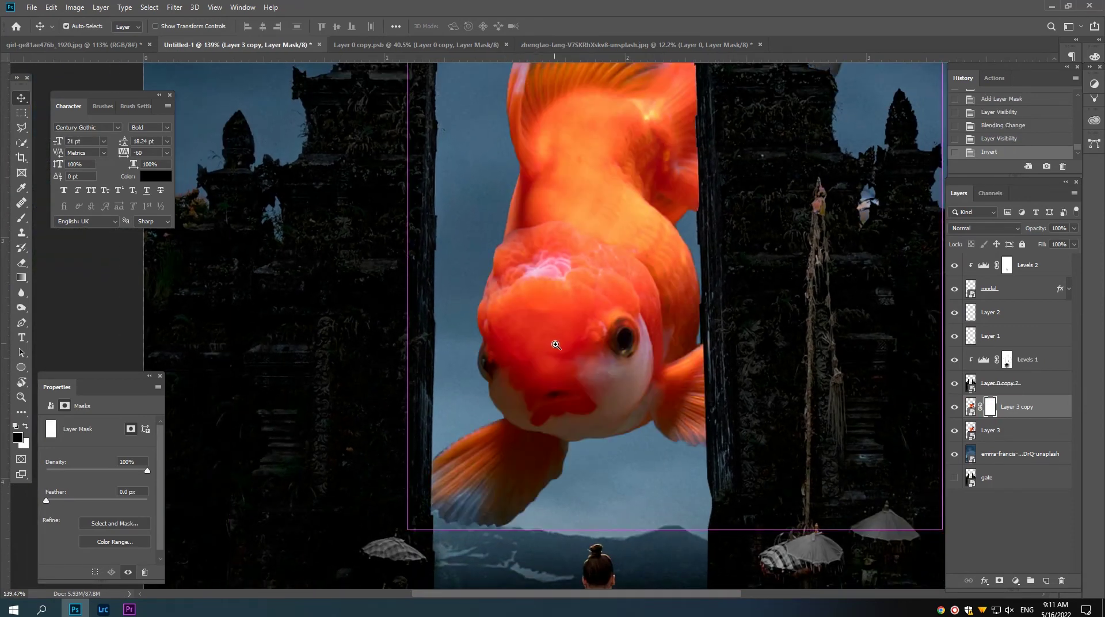
pyautogui.keyDown('alt'); pyautogui.click(553, 352); pyautogui.keyUp('alt')
pyautogui.keyDown('alt'); pyautogui.click(552, 352); pyautogui.keyUp('alt')
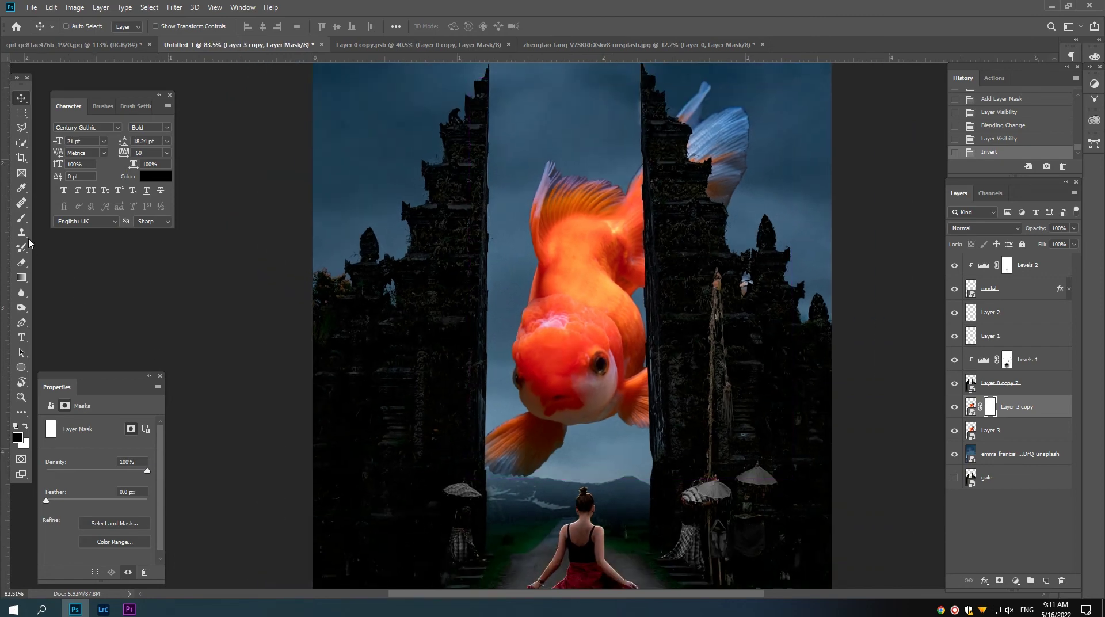
pyautogui.click(21, 218)
# Paint black on the mask at 34% opacity to fade the left and lower-left fins.
pyautogui.moveTo(615, 438); pyautogui.dragTo(579, 456)
pyautogui.scroll(1, 505, 451)
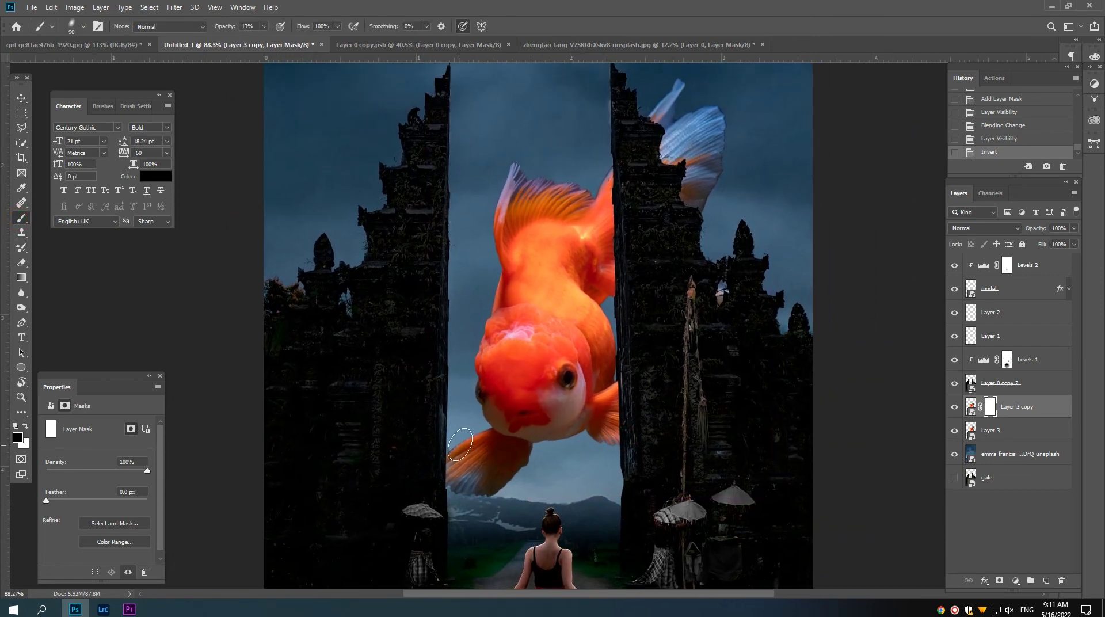
pyautogui.moveTo(454, 460); pyautogui.dragTo(469, 426)
pyautogui.moveTo(454, 449); pyautogui.dragTo(470, 423)
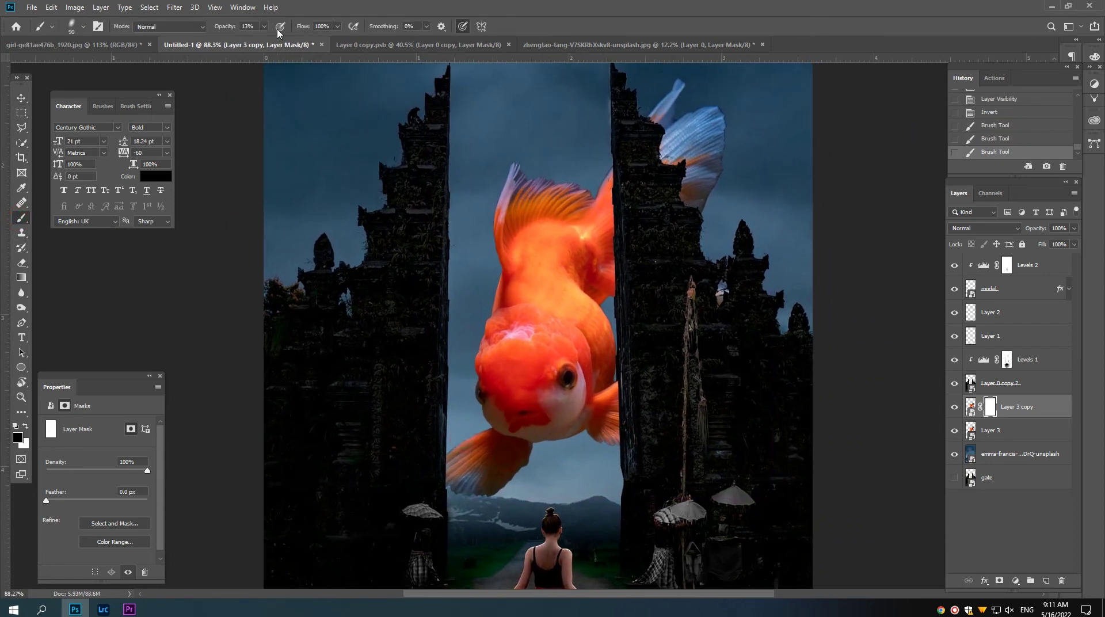
pyautogui.moveTo(225, 30); pyautogui.dragTo(223, 30)
pyautogui.moveTo(443, 454)
pyautogui.mouseDown()
pyautogui.moveTo(469, 432)
pyautogui.moveTo(453, 480)
pyautogui.mouseUp()
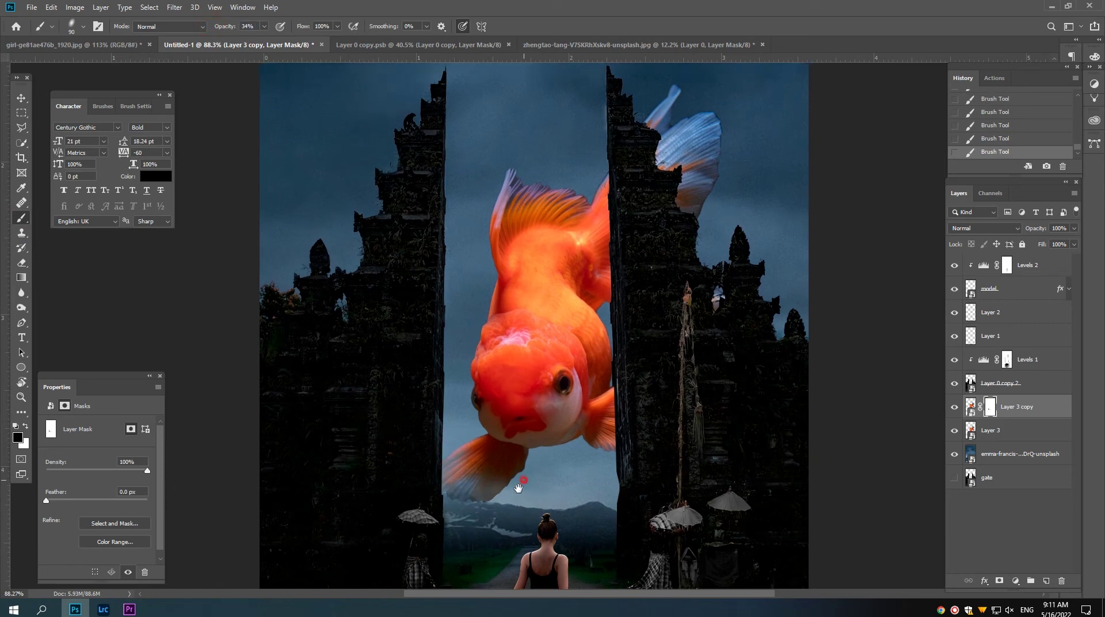
# Soften the upper fin edges and the blue fin behind the right gate, then fit the view.
pyautogui.moveTo(535, 472)
pyautogui.mouseDown()
pyautogui.moveTo(500, 544)
pyautogui.moveTo(488, 608)
pyautogui.mouseUp()
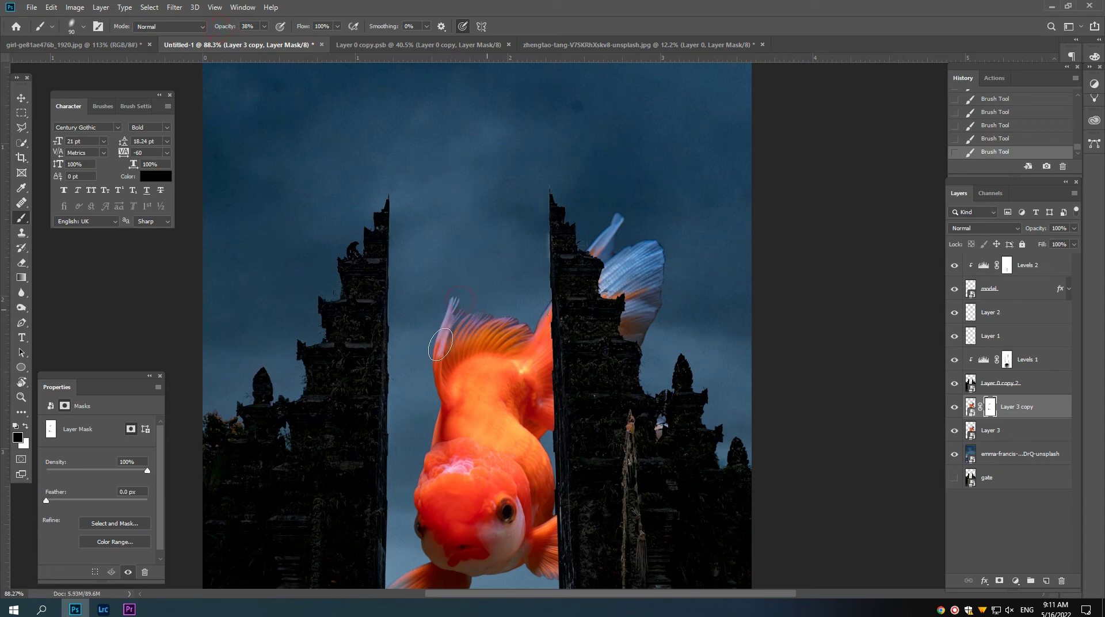
pyautogui.moveTo(526, 311)
pyautogui.mouseDown()
pyautogui.moveTo(521, 324)
pyautogui.moveTo(555, 286)
pyautogui.mouseUp()
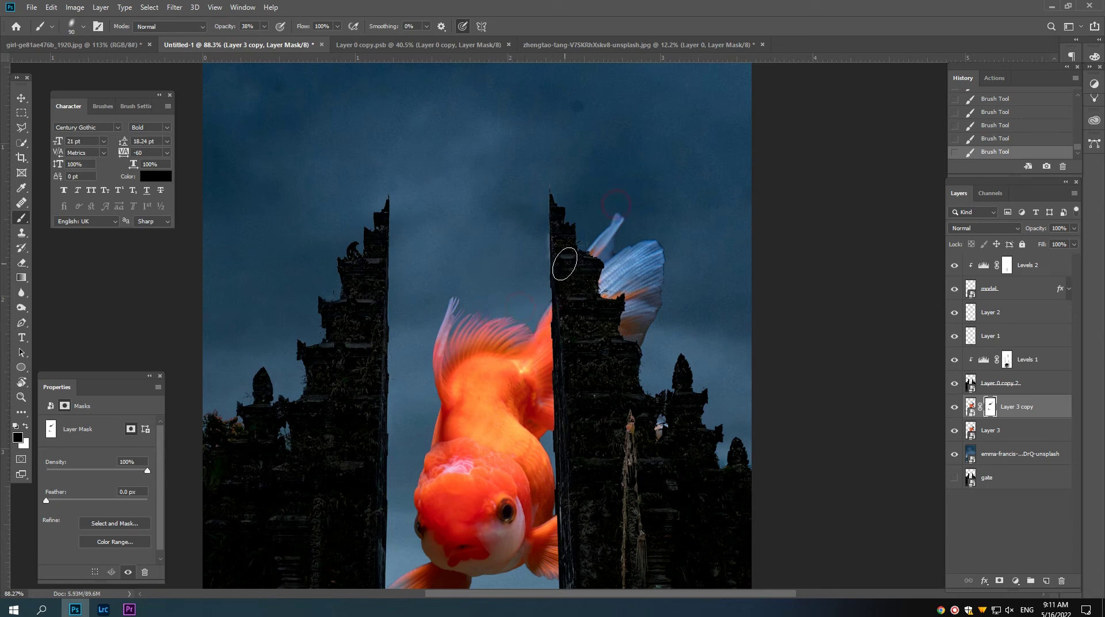
pyautogui.moveTo(611, 210); pyautogui.dragTo(631, 239)
pyautogui.moveTo(666, 286)
pyautogui.mouseDown()
pyautogui.moveTo(654, 321)
pyautogui.moveTo(629, 282)
pyautogui.mouseUp()
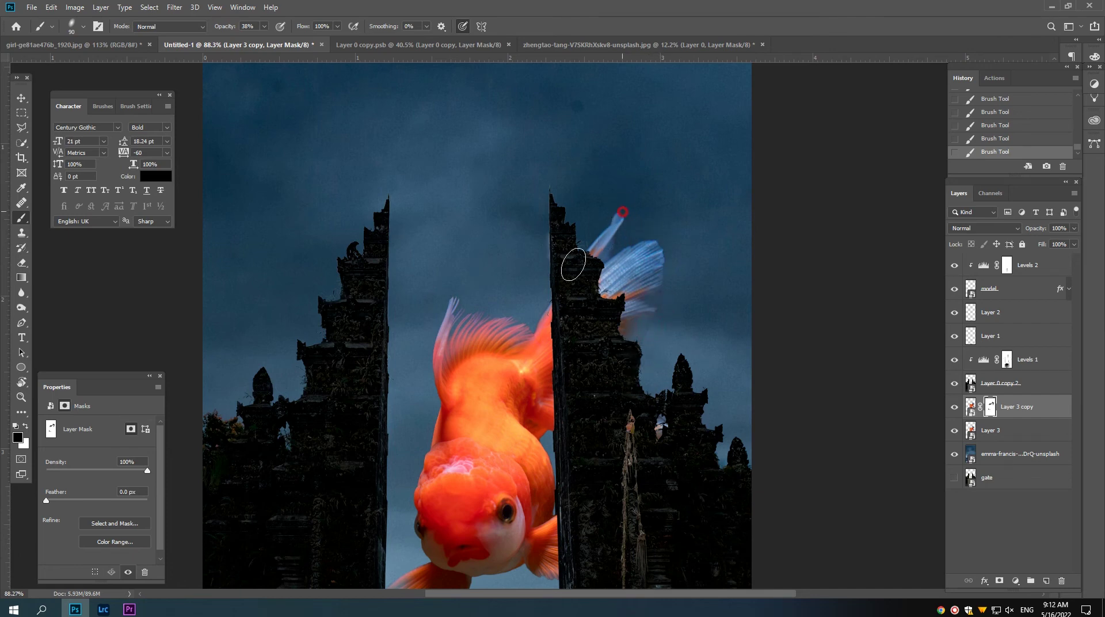
pyautogui.hotkey('ctrl', '0')
pyautogui.scroll(2, 504, 358)
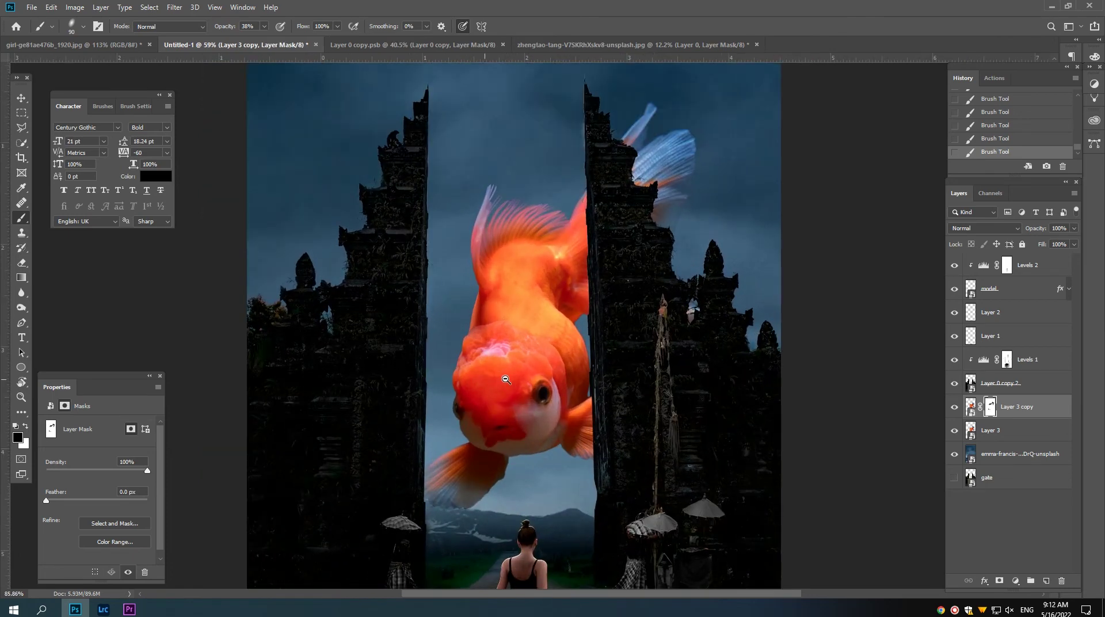
pyautogui.press('v')
pyautogui.scroll(-2, 515, 367)
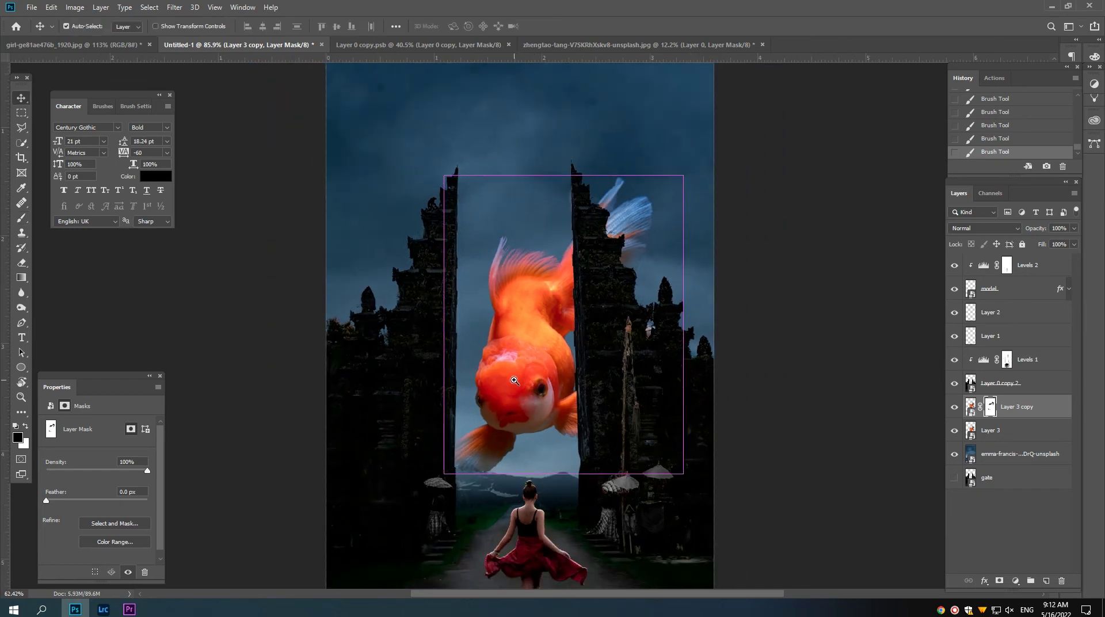
# Group both fish layers into a group named goldfish.
pyautogui.click(1023, 435)
pyautogui.keyDown('shift'); pyautogui.click(1019, 414); pyautogui.keyUp('shift')
pyautogui.moveTo(1018, 414); pyautogui.dragTo(1030, 580)
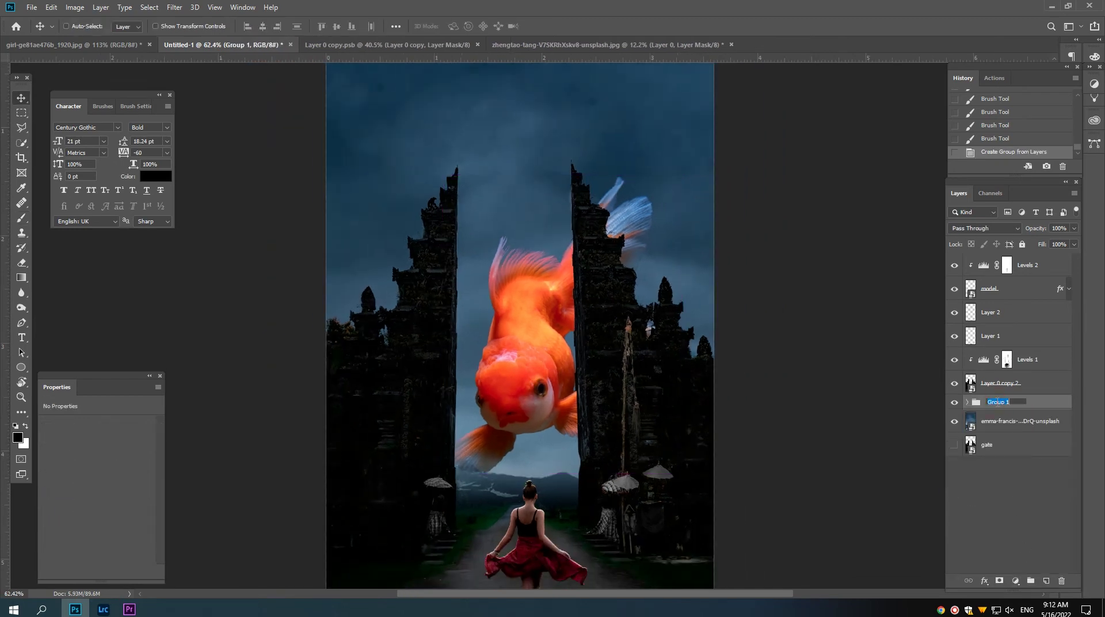
pyautogui.write('goldfish')
pyautogui.press('Return')
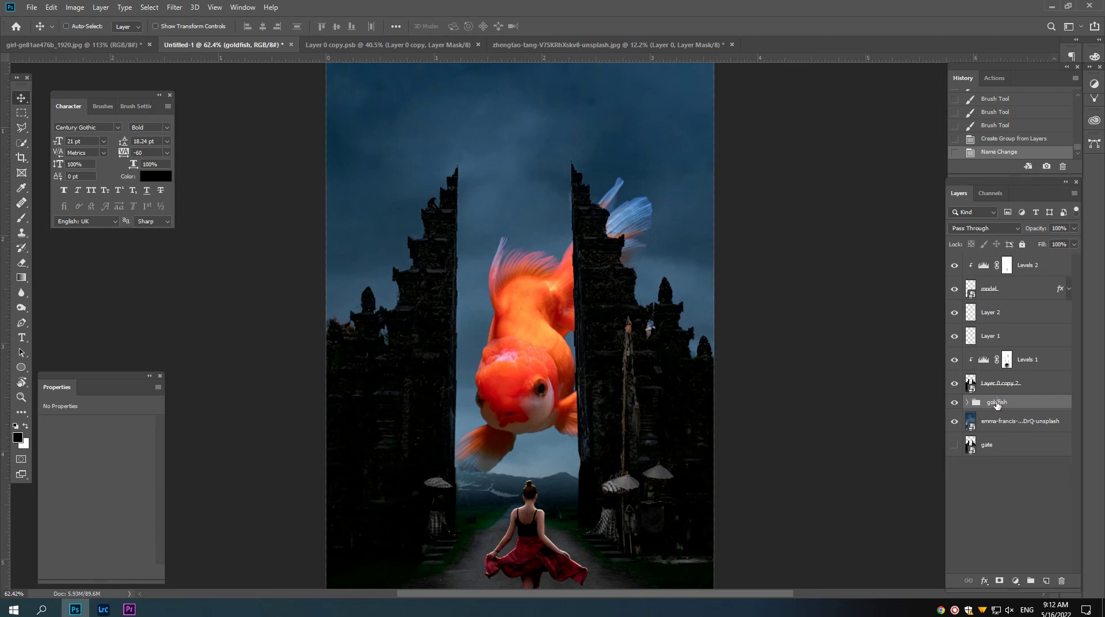
pyautogui.moveTo(650, 376)
pyautogui.mouseDown()
pyautogui.moveTo(562, 377)
pyautogui.moveTo(673, 393)
pyautogui.mouseUp()
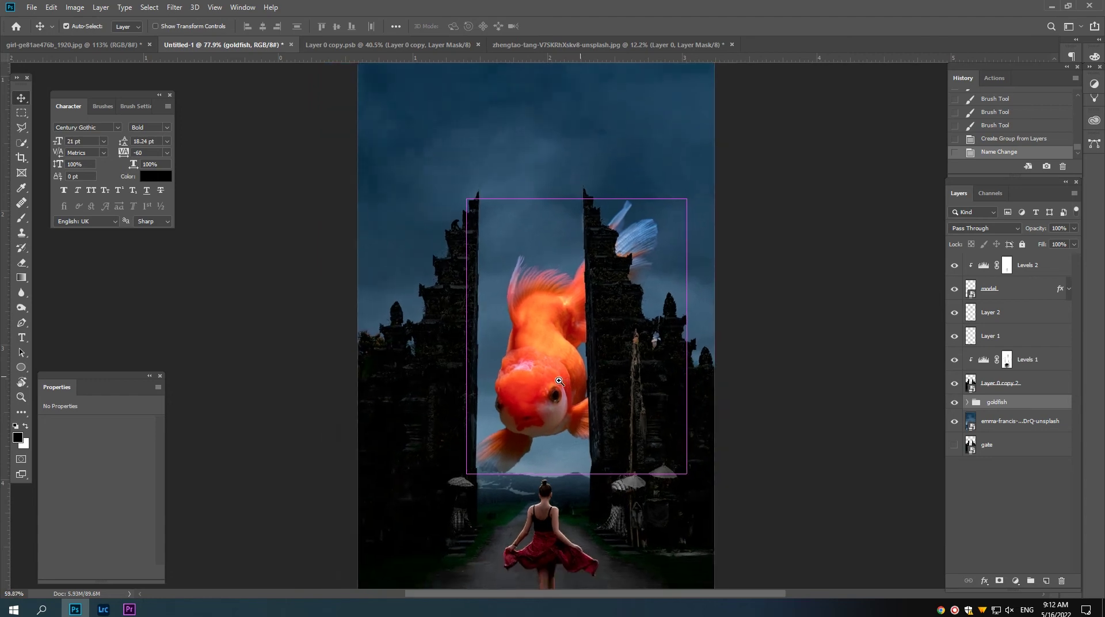
pyautogui.press('ctrl')
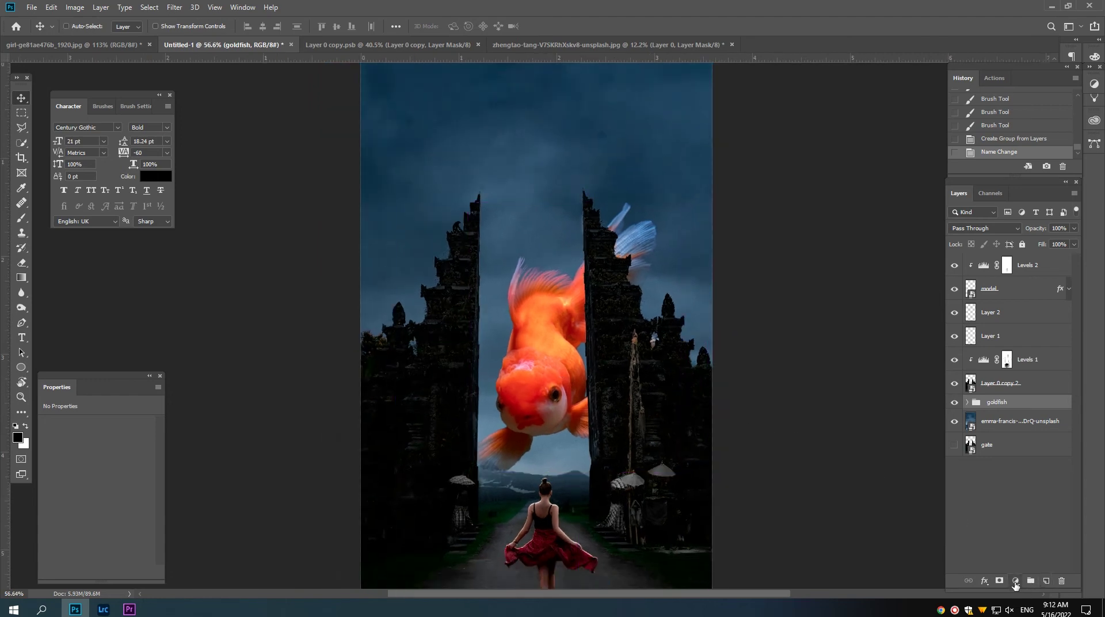
# On a new layer, paint sampled sky-blue haze over the fins near the gate top.
pyautogui.click(1045, 580)
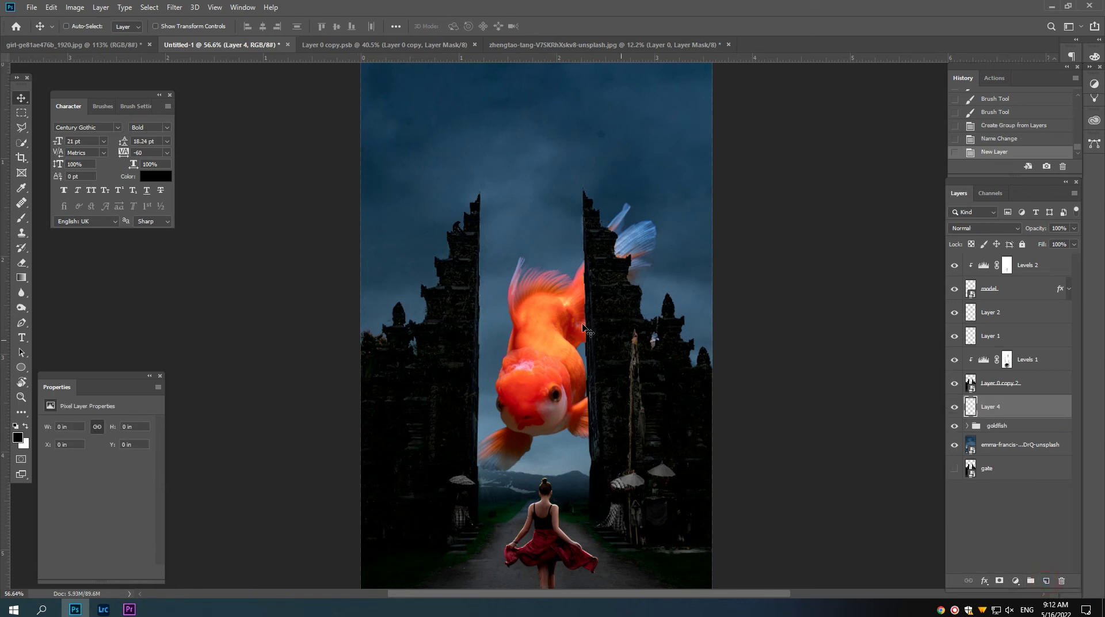
pyautogui.click(23, 218)
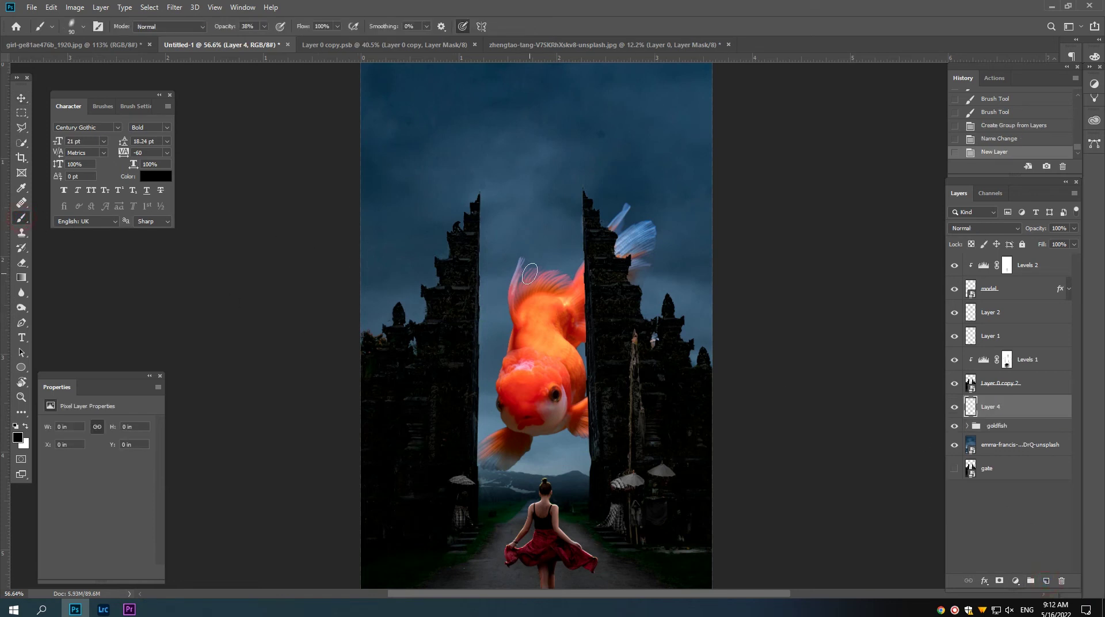
pyautogui.keyDown('alt'); pyautogui.click(665, 225); pyautogui.keyUp('alt')
pyautogui.moveTo(640, 197)
pyautogui.mouseDown()
pyautogui.moveTo(621, 225)
pyautogui.moveTo(616, 210)
pyautogui.moveTo(627, 258)
pyautogui.moveTo(629, 233)
pyautogui.mouseUp()
pyautogui.press(']')
pyautogui.press(']')
pyautogui.press(']')
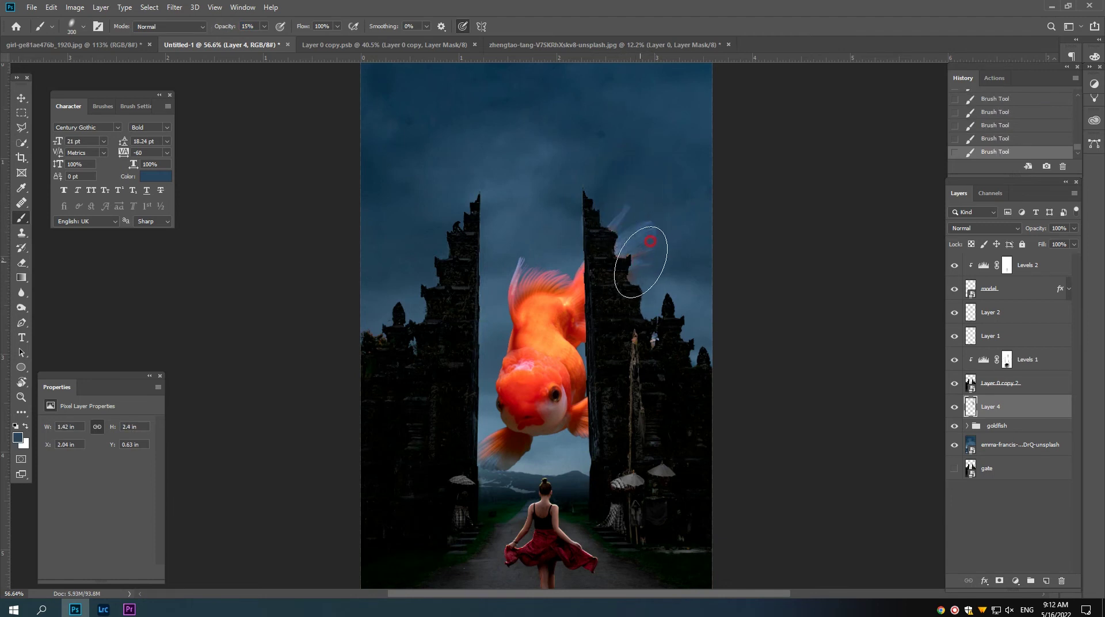
pyautogui.keyDown('alt'); pyautogui.click(658, 289); pyautogui.keyUp('alt')
pyautogui.moveTo(629, 309); pyautogui.dragTo(627, 315)
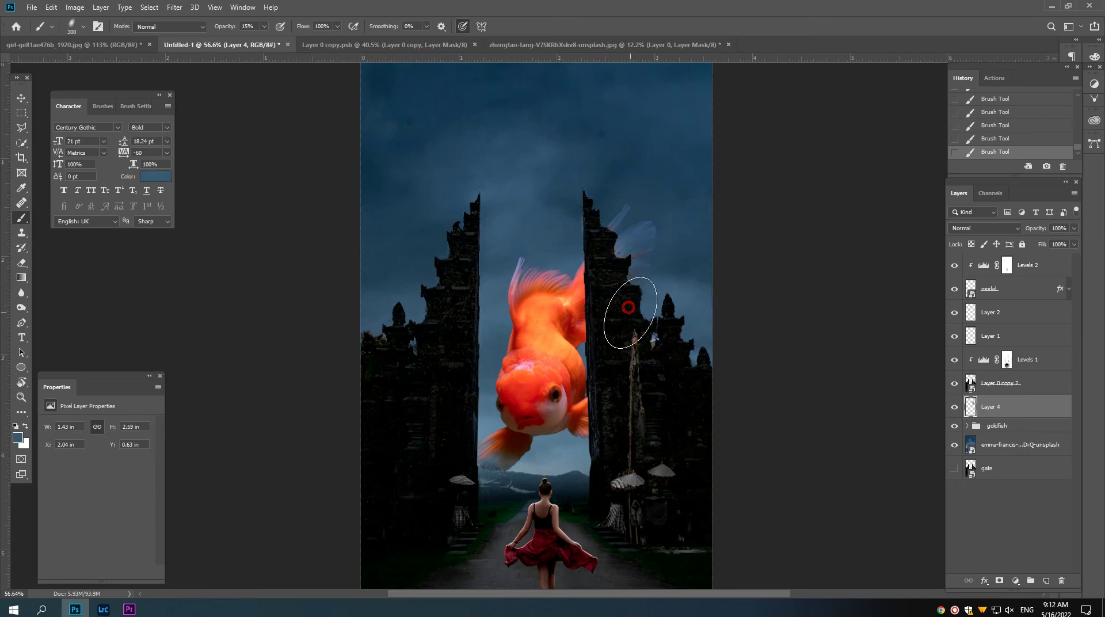
# Brush more sky-blue haze along the right gate, fish's right edge and left gate.
pyautogui.keyDown('alt'); pyautogui.click(570, 240); pyautogui.keyUp('alt')
pyautogui.moveTo(573, 241); pyautogui.dragTo(592, 256)
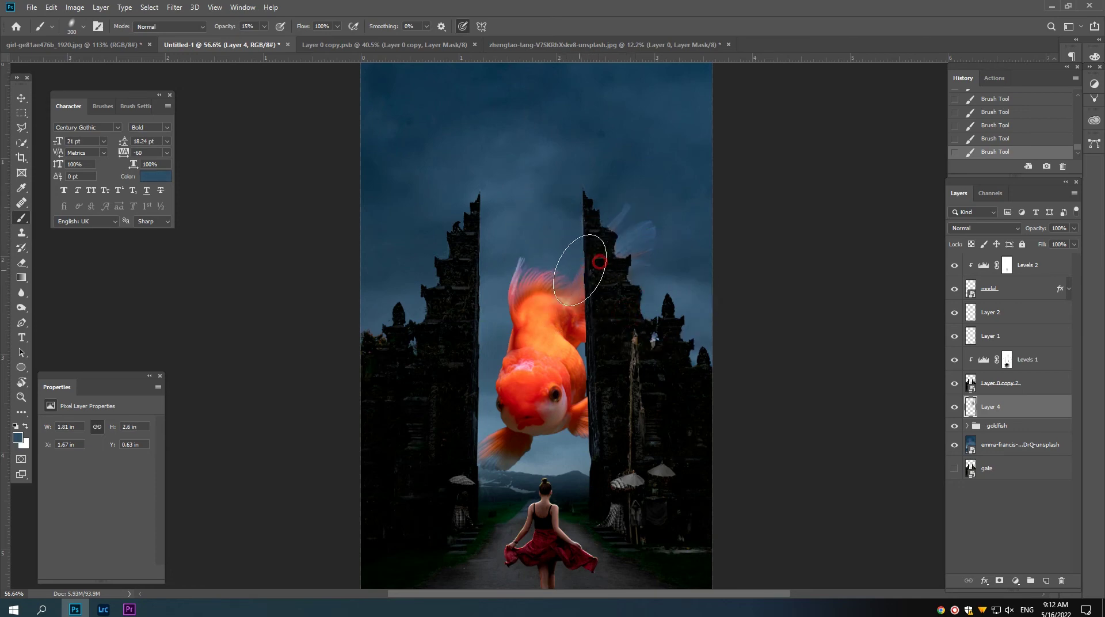
pyautogui.moveTo(516, 265); pyautogui.dragTo(604, 324)
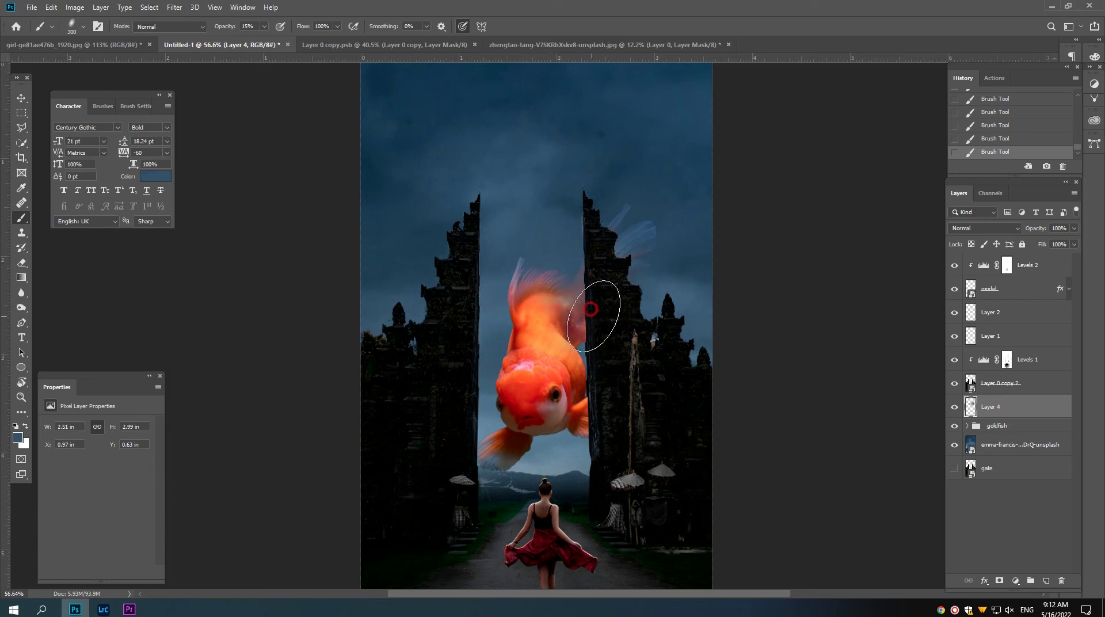
pyautogui.moveTo(568, 274); pyautogui.dragTo(606, 268)
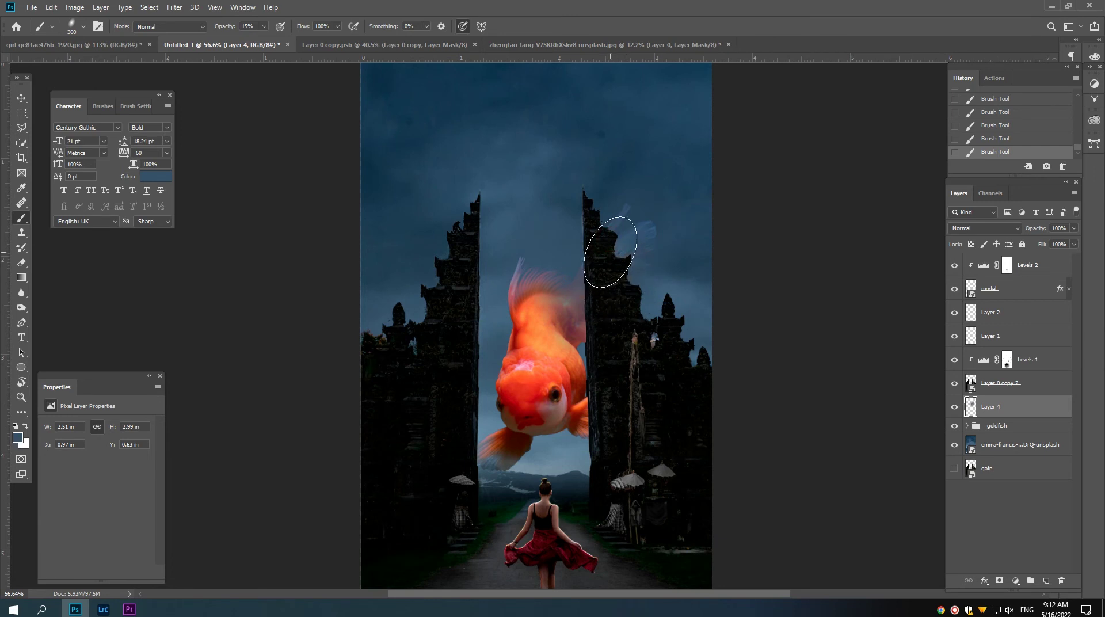
pyautogui.keyDown('alt'); pyautogui.click(484, 428); pyautogui.keyUp('alt')
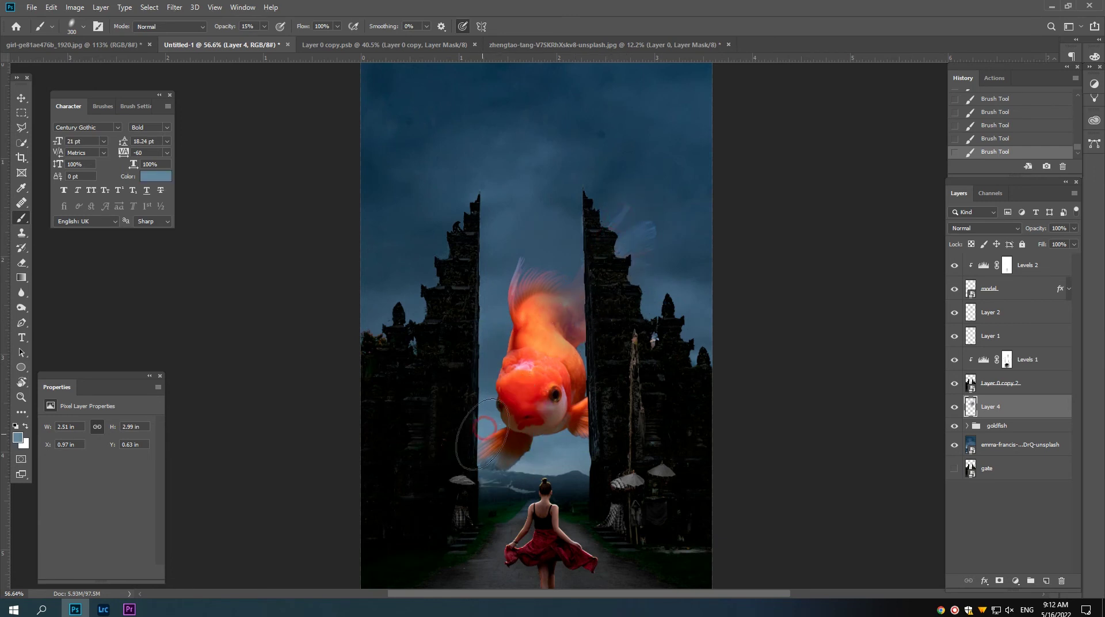
pyautogui.moveTo(484, 428)
pyautogui.mouseDown()
pyautogui.moveTo(467, 443)
pyautogui.moveTo(506, 489)
pyautogui.mouseUp()
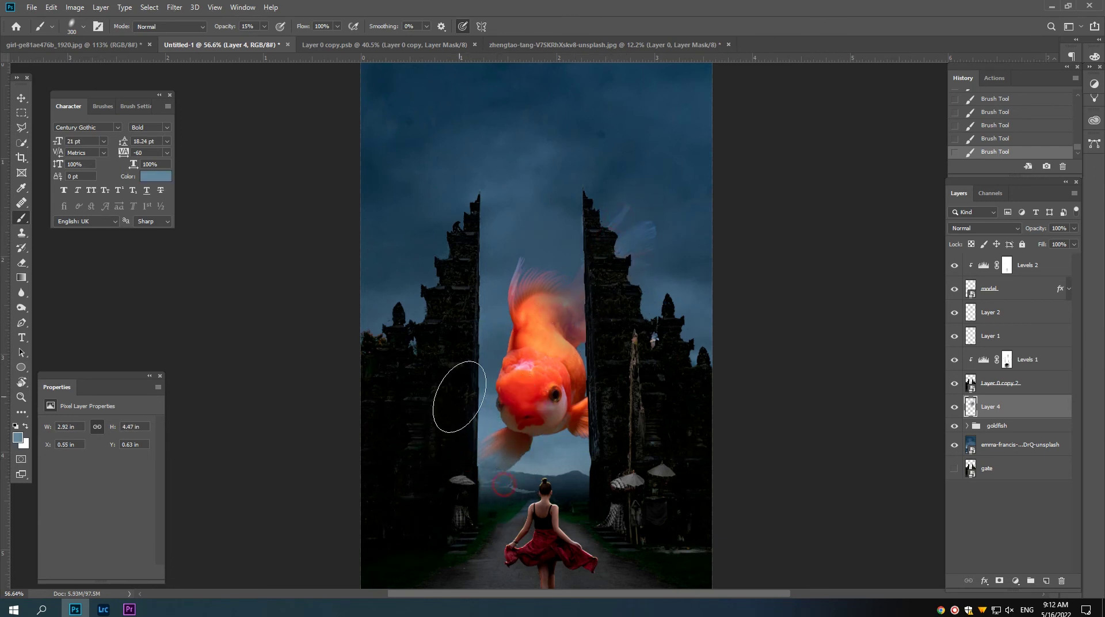
pyautogui.scroll(2, 549, 383)
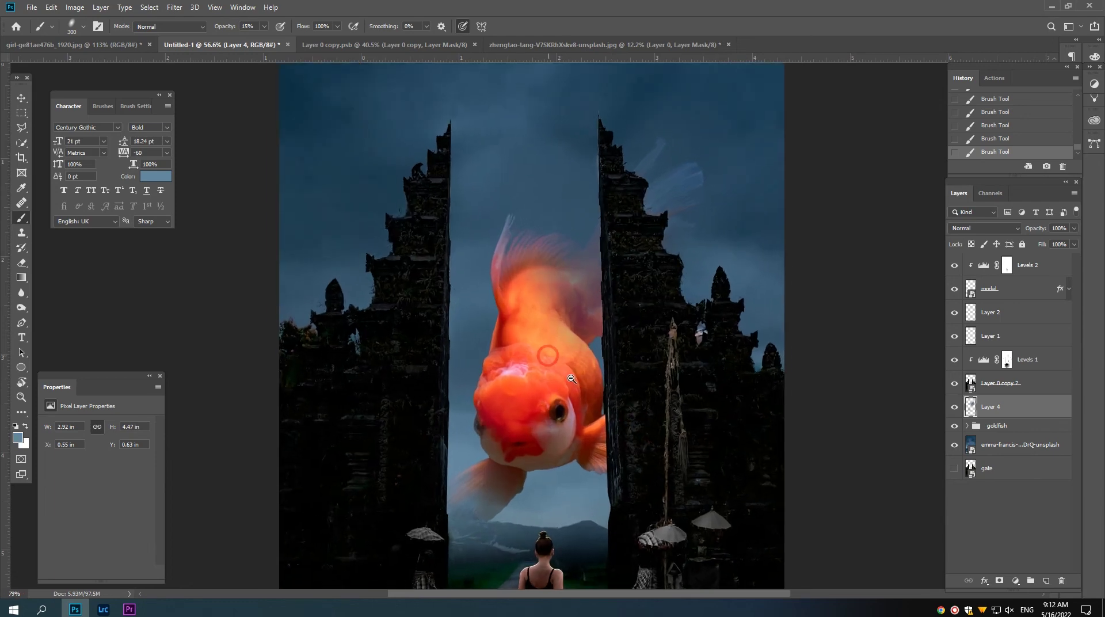
pyautogui.scroll(2, 550, 384)
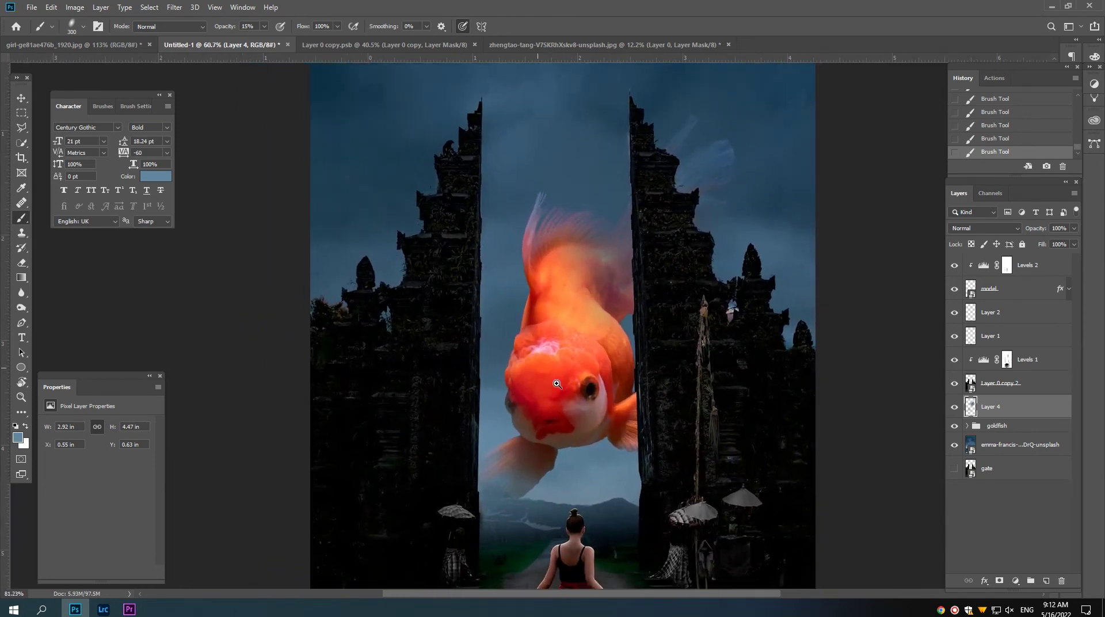
pyautogui.scroll(-1, 550, 384)
pyautogui.scroll(-1, 550, 384)
pyautogui.scroll(-1, 545, 384)
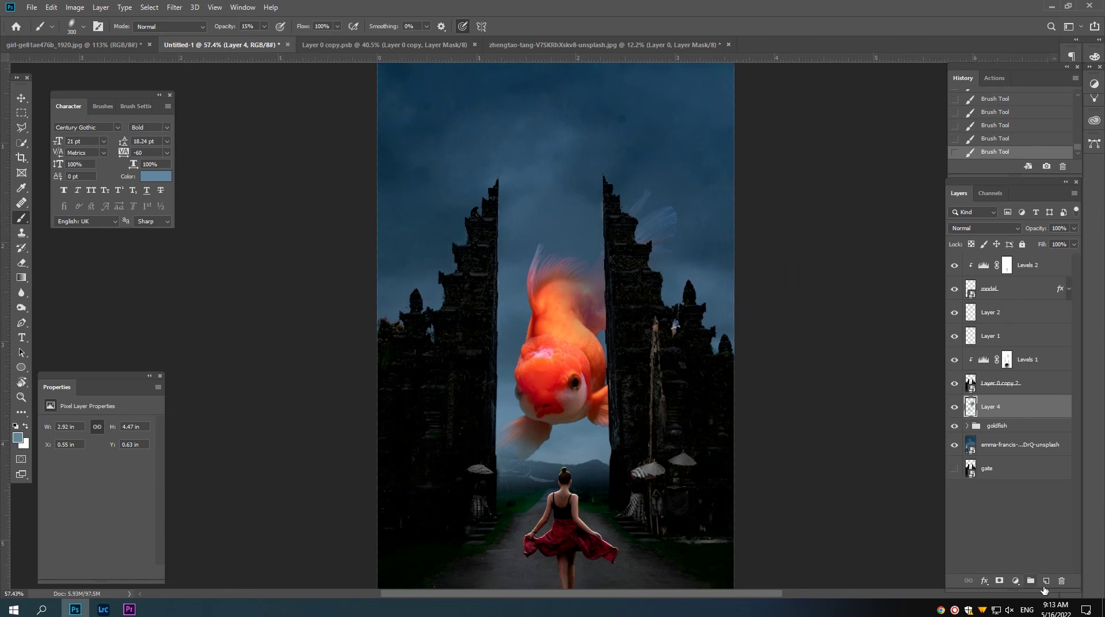
# Add a new layer with Color Dodge blend mode.
pyautogui.click(1044, 581)
pyautogui.click(983, 228)
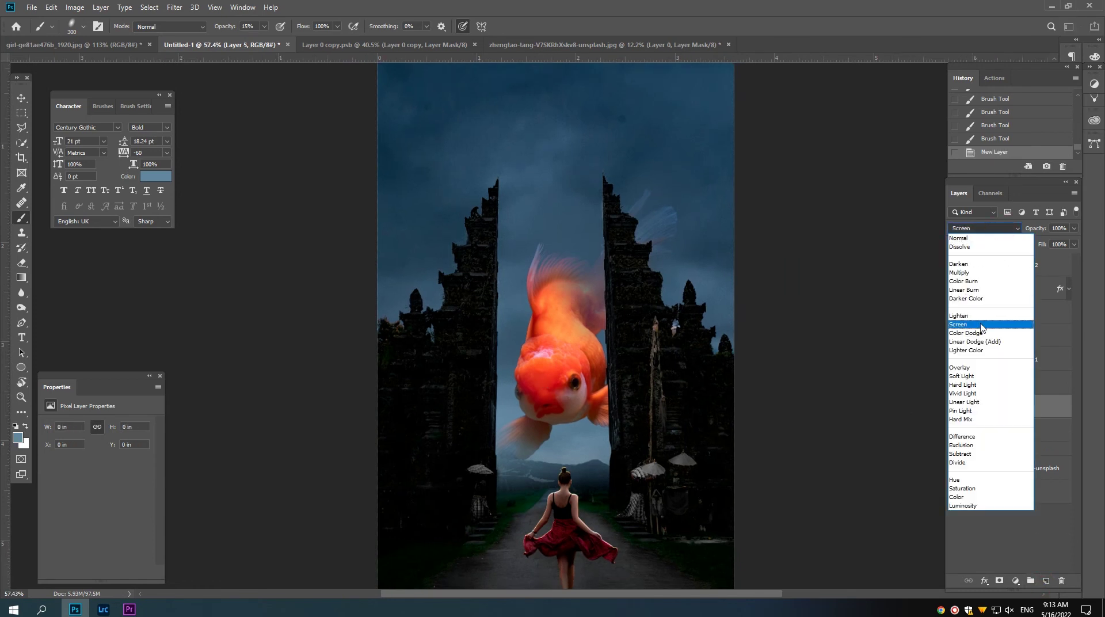
pyautogui.click(972, 334)
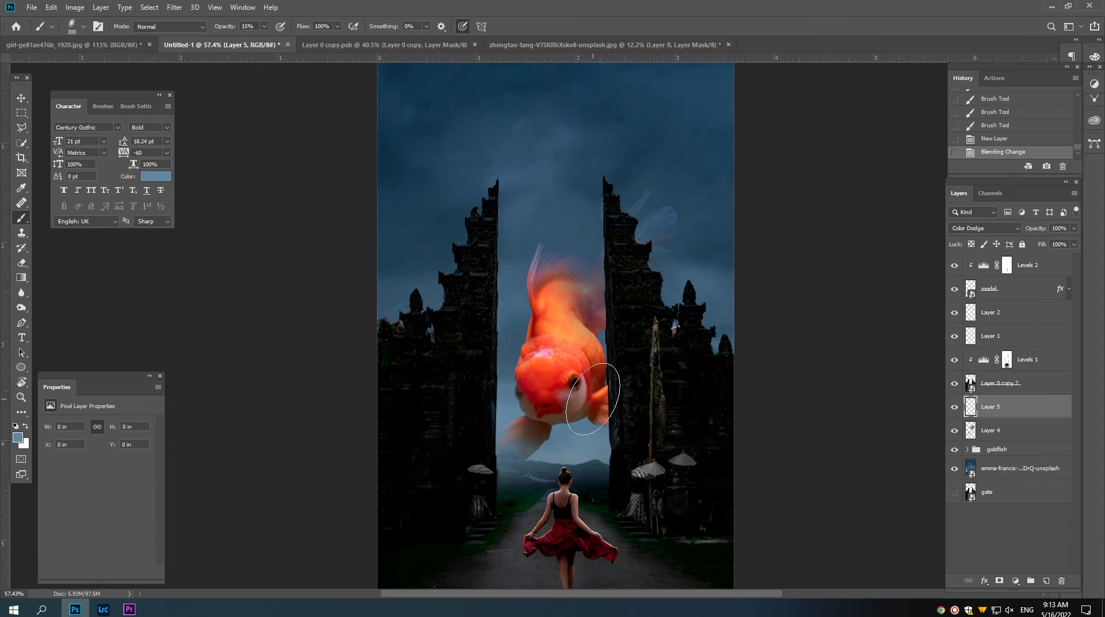
# Paint the sampled goldfish orange softly over the fish's head and eye area.
pyautogui.keyDown('alt'); pyautogui.click(571, 334); pyautogui.keyUp('alt')
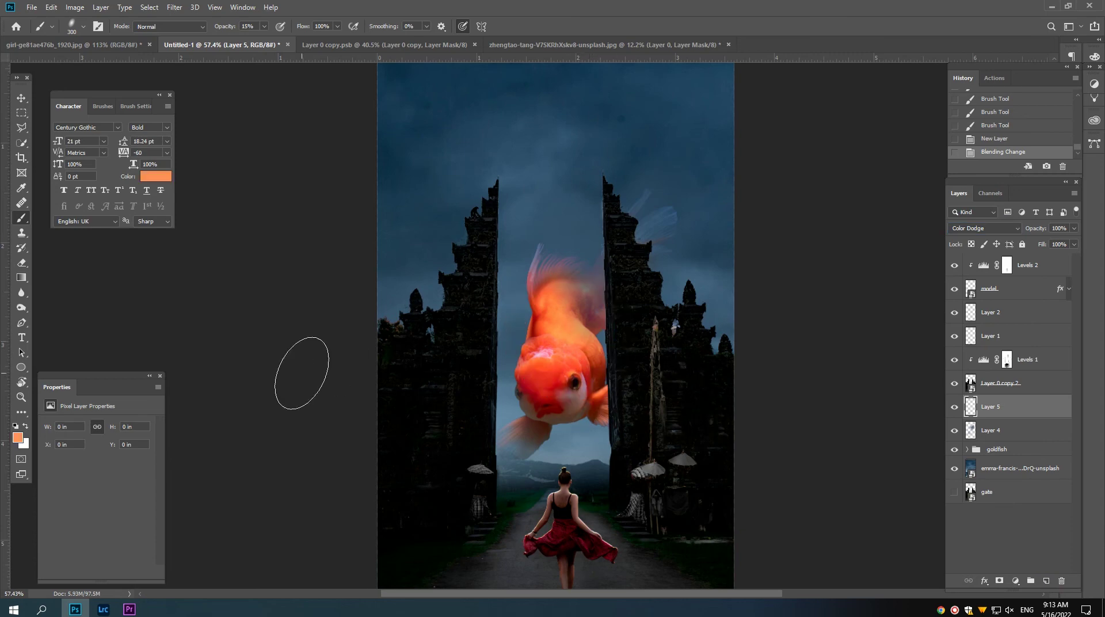
pyautogui.moveTo(219, 30); pyautogui.dragTo(224, 30)
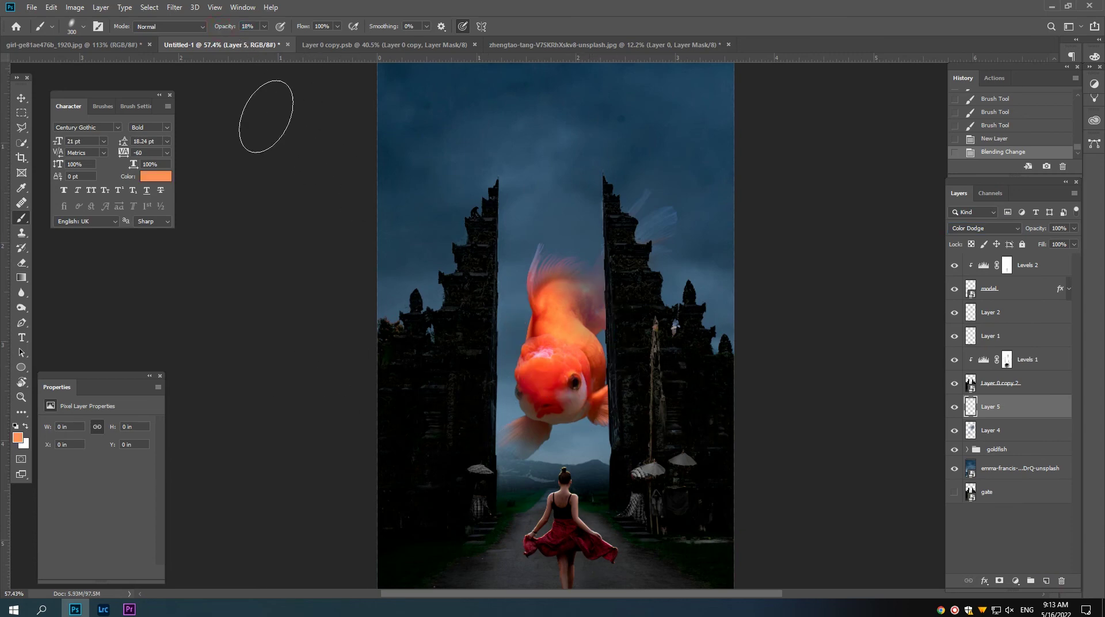
pyautogui.moveTo(544, 331)
pyautogui.mouseDown()
pyautogui.moveTo(518, 374)
pyautogui.moveTo(530, 347)
pyautogui.moveTo(554, 395)
pyautogui.mouseUp()
pyautogui.press(']')
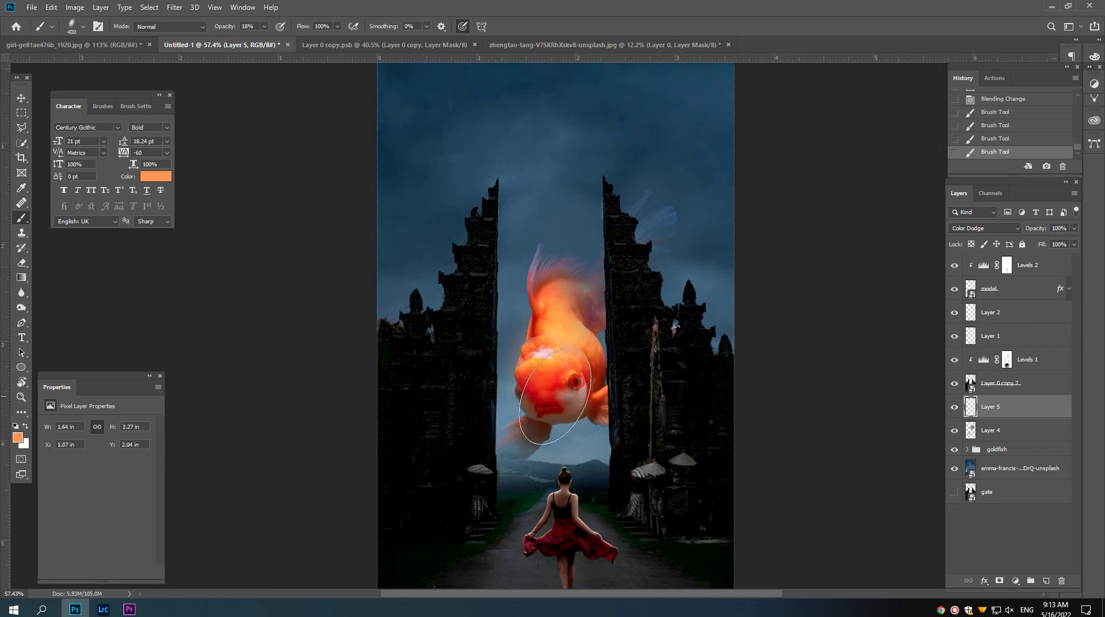
pyautogui.moveTo(557, 348)
pyautogui.mouseDown()
pyautogui.moveTo(584, 383)
pyautogui.moveTo(566, 370)
pyautogui.mouseUp()
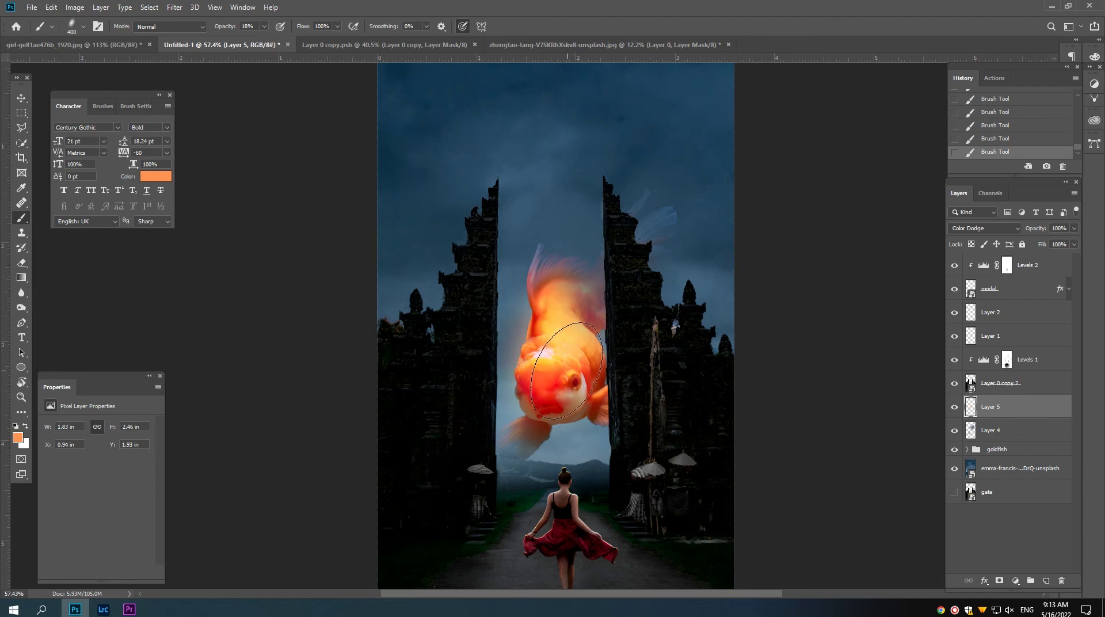
pyautogui.press('[')
pyautogui.press('[')
pyautogui.press('[')
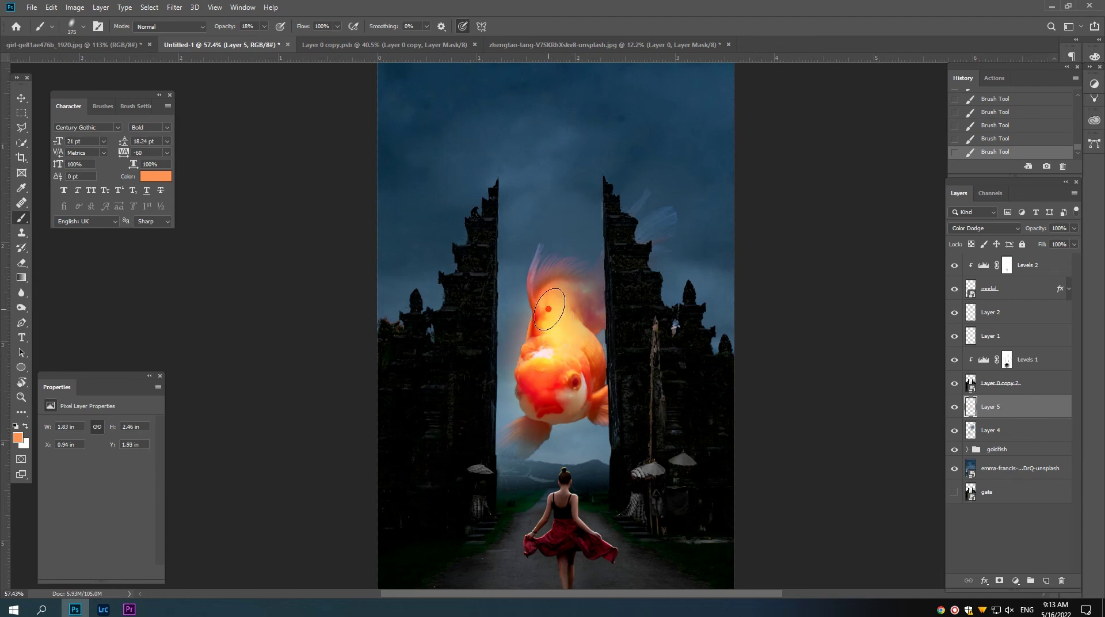
pyautogui.press(']')
pyautogui.moveTo(536, 387)
pyautogui.mouseDown()
pyautogui.moveTo(540, 374)
pyautogui.moveTo(585, 397)
pyautogui.mouseUp()
# Switch between Eraser, Brush and Pen tools, checking the brush settings.
pyautogui.click(22, 263)
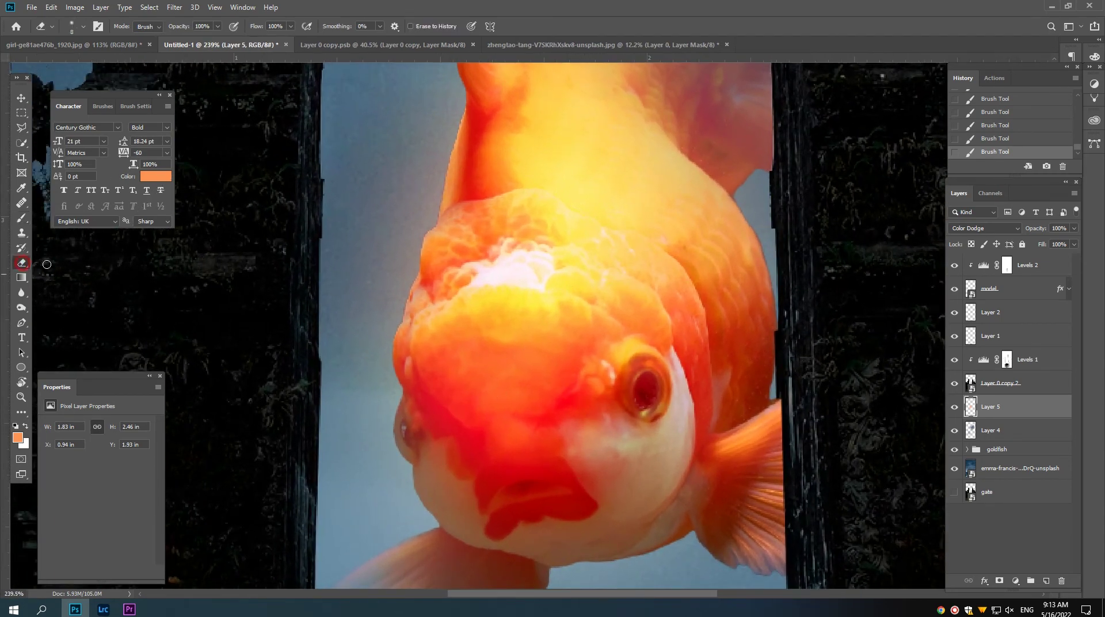
pyautogui.rightClick(646, 377)
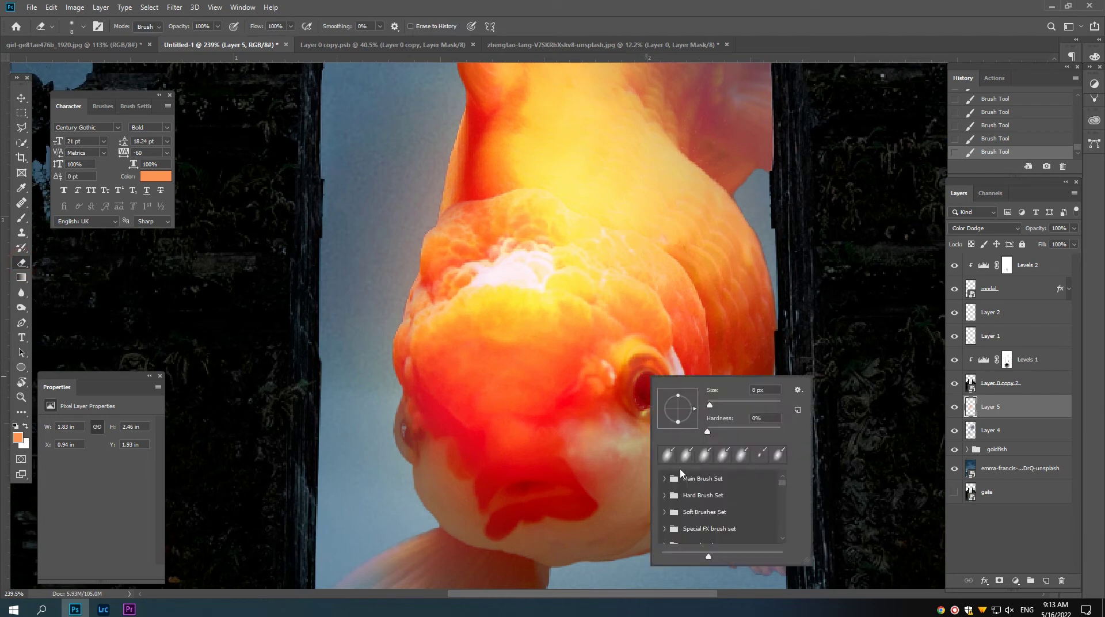
pyautogui.press('b')
pyautogui.press('Escape')
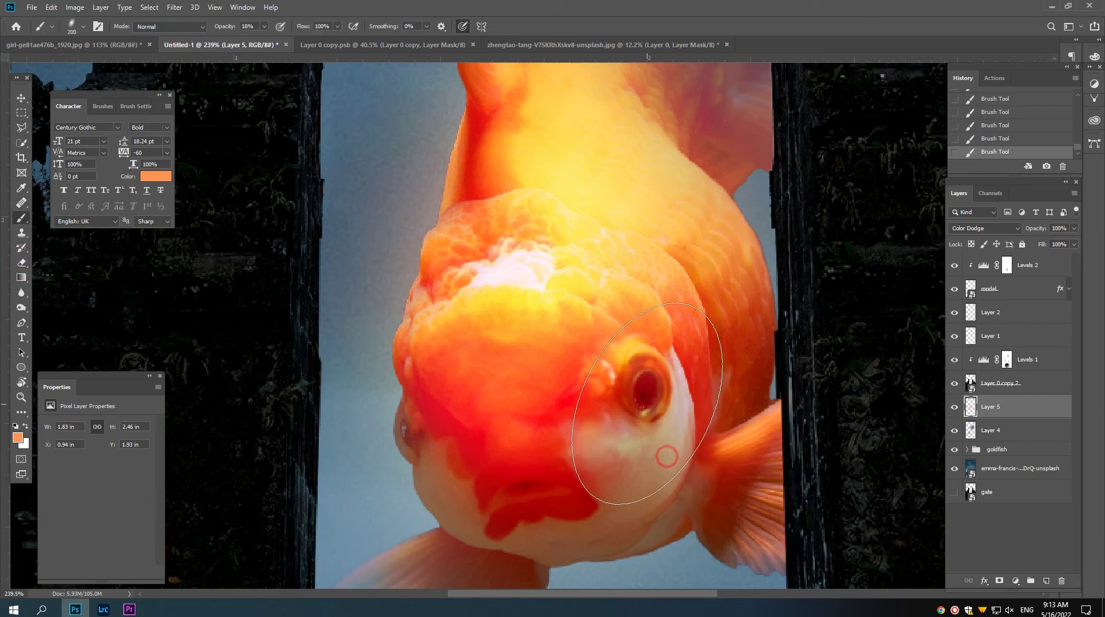
pyautogui.press('p')
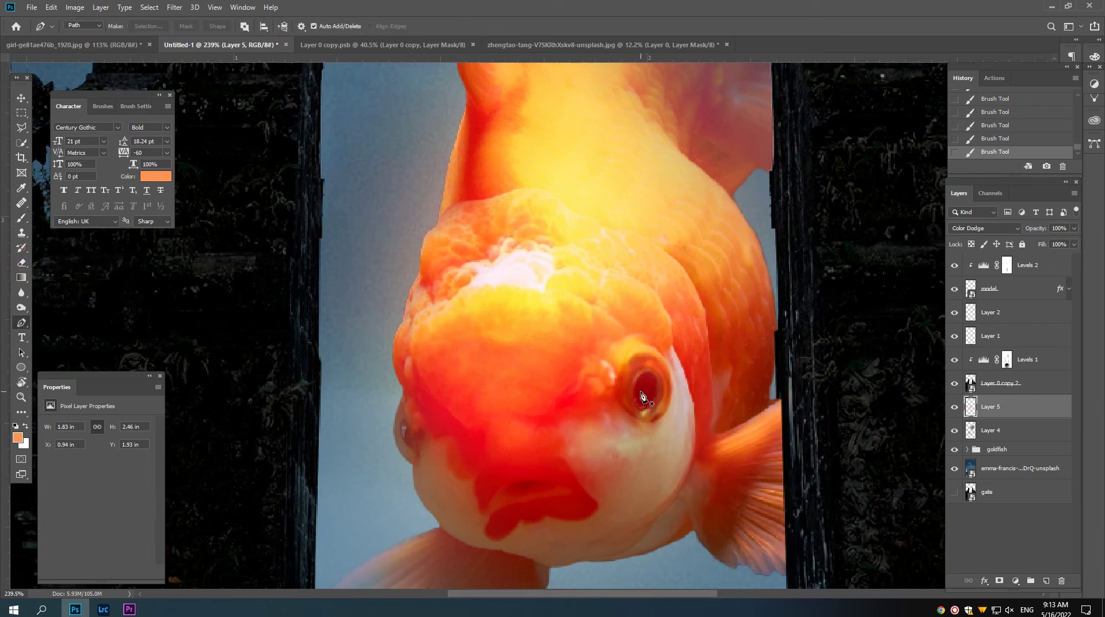
pyautogui.press('e')
pyautogui.rightClick(642, 397)
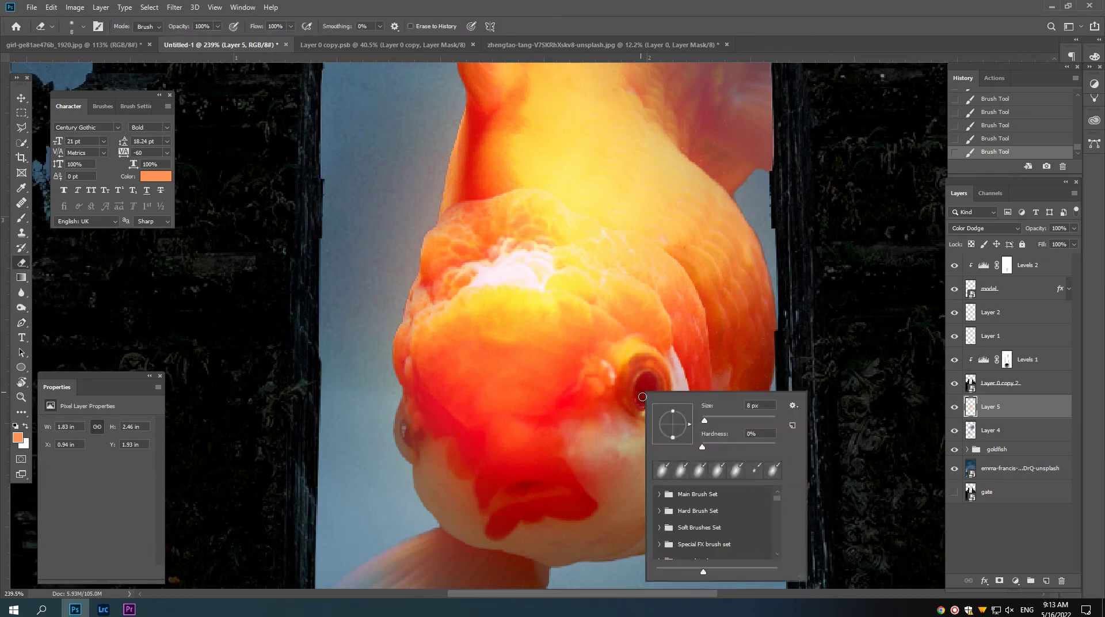
pyautogui.press('b')
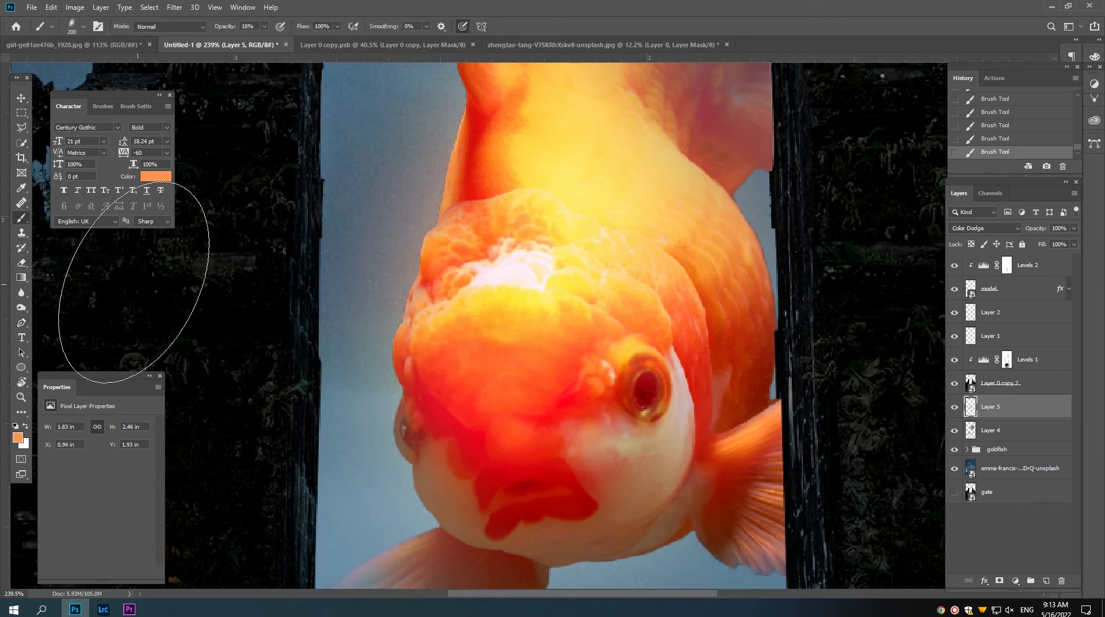
# Try the Clone Stamp over the fish's eye, dismissing the missing-source warnings.
pyautogui.press('s')
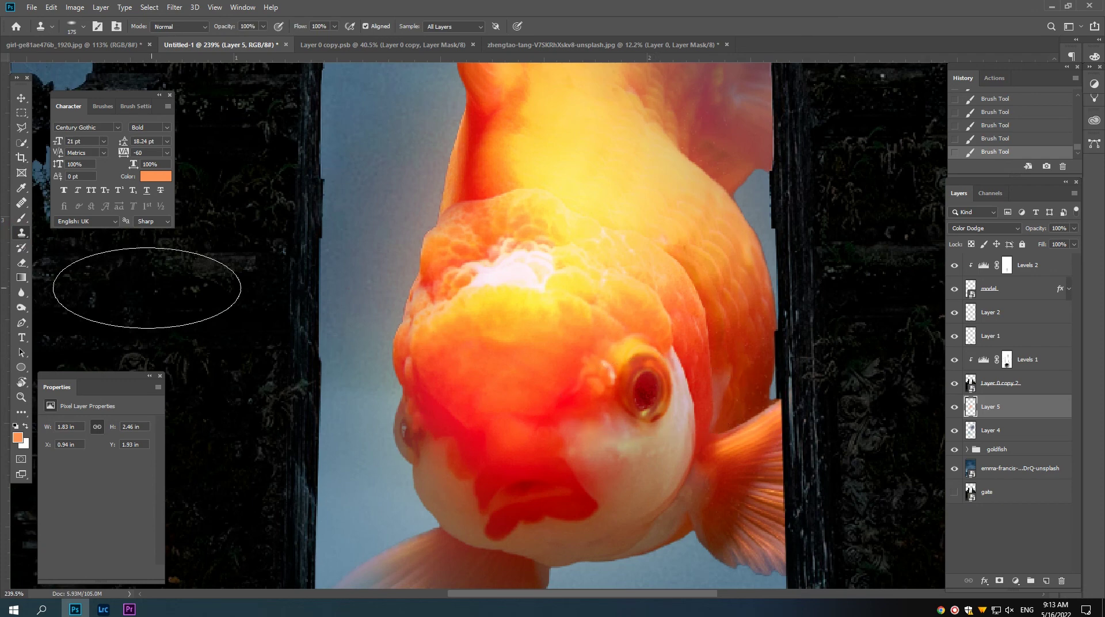
pyautogui.rightClick(597, 358)
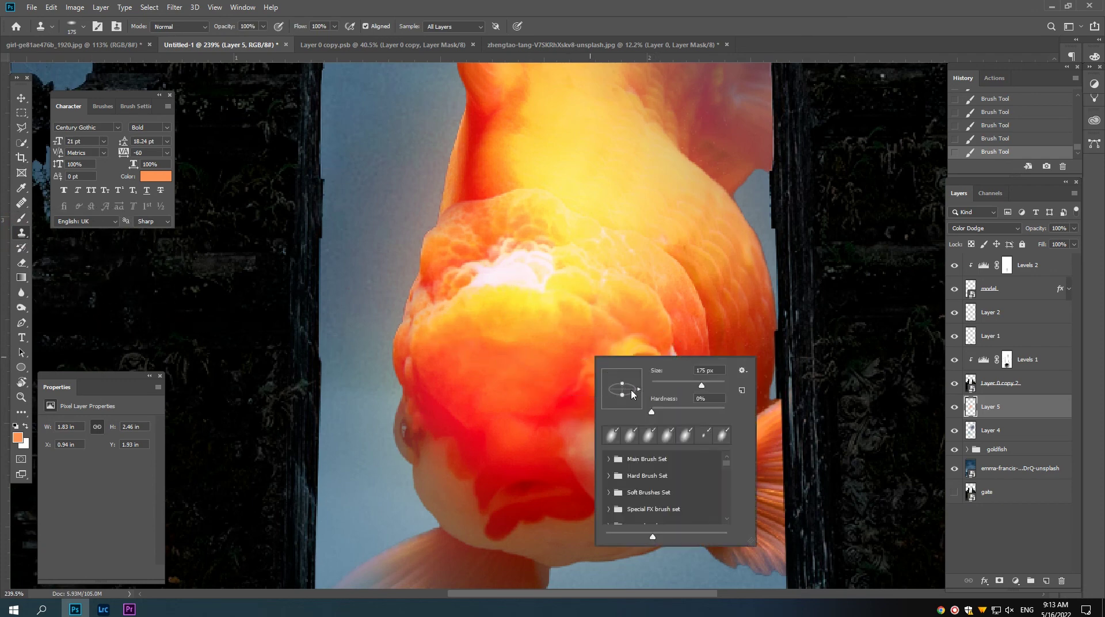
pyautogui.moveTo(636, 387)
pyautogui.mouseDown()
pyautogui.moveTo(623, 395)
pyautogui.moveTo(608, 372)
pyautogui.mouseUp()
pyautogui.click(636, 314)
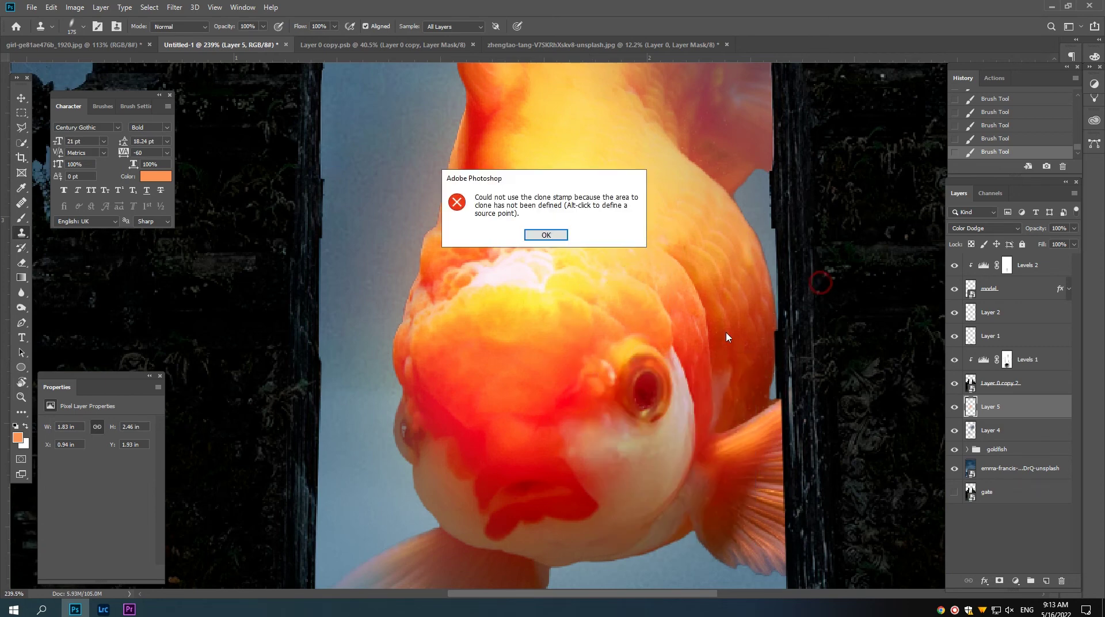
pyautogui.click(529, 239)
pyautogui.press('[')
pyautogui.press('[')
pyautogui.press('[')
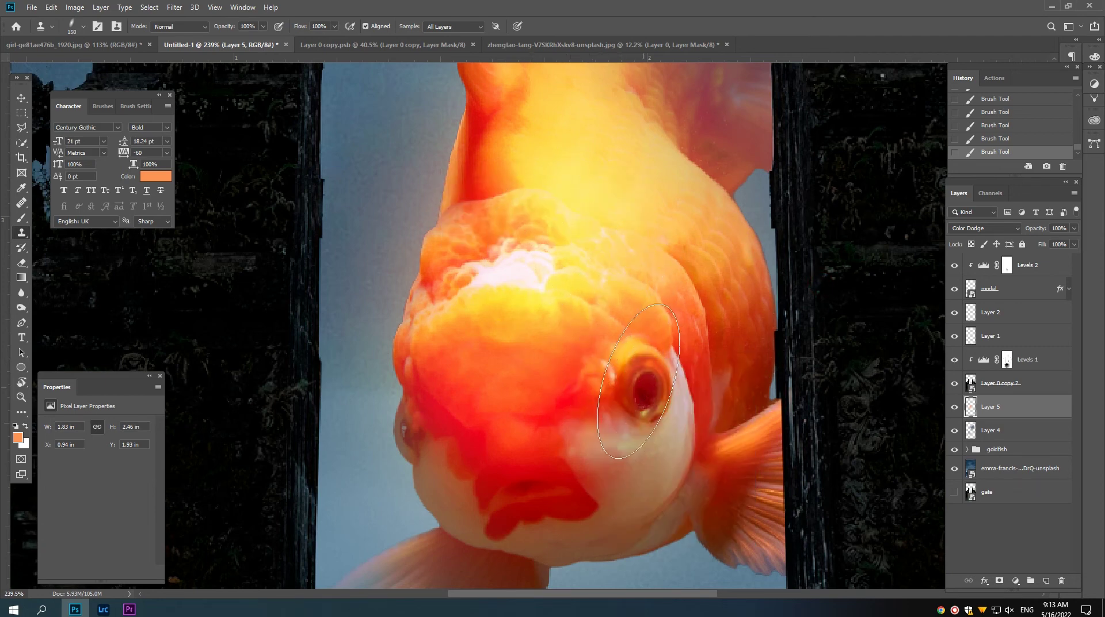
pyautogui.press('[')
pyautogui.press('[')
pyautogui.press('[')
pyautogui.click(636, 378)
pyautogui.click(546, 234)
# Erase the orange glow over both fish eyes with a Soft Round Brush eraser.
pyautogui.click(22, 262)
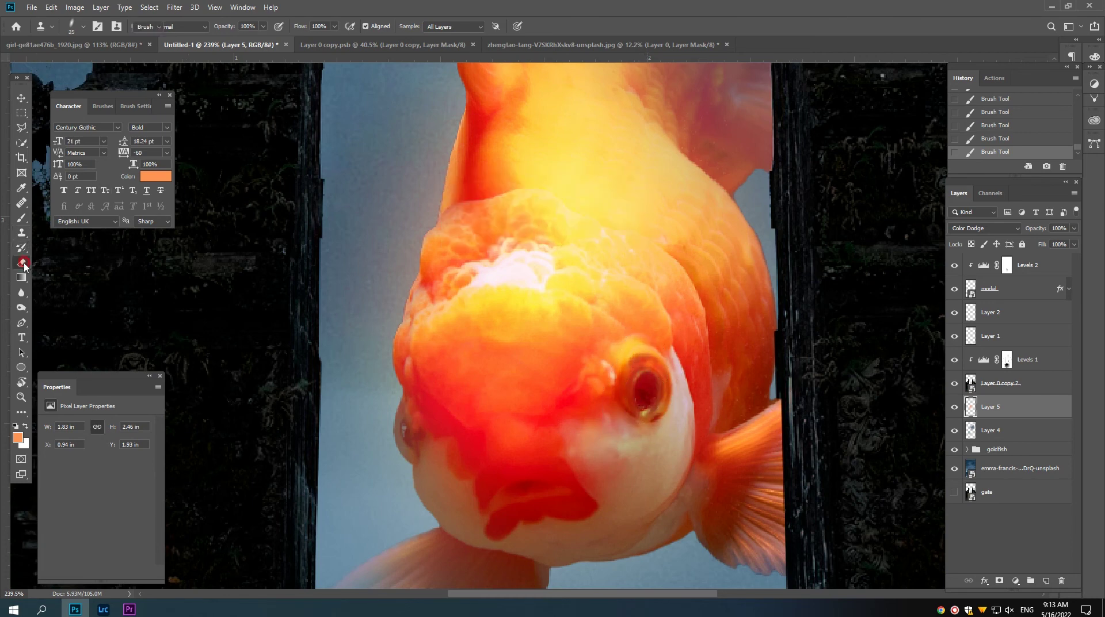
pyautogui.rightClick(656, 382)
pyautogui.click(674, 485)
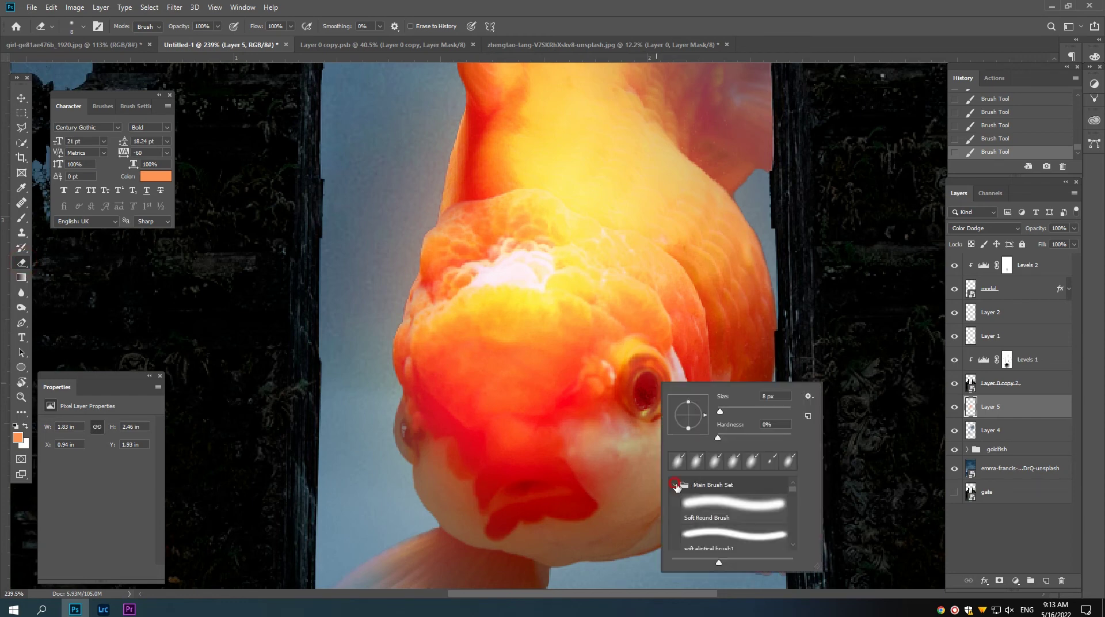
pyautogui.doubleClick(700, 500)
pyautogui.press(']')
pyautogui.moveTo(643, 367)
pyautogui.mouseDown()
pyautogui.moveTo(648, 386)
pyautogui.moveTo(619, 395)
pyautogui.mouseUp()
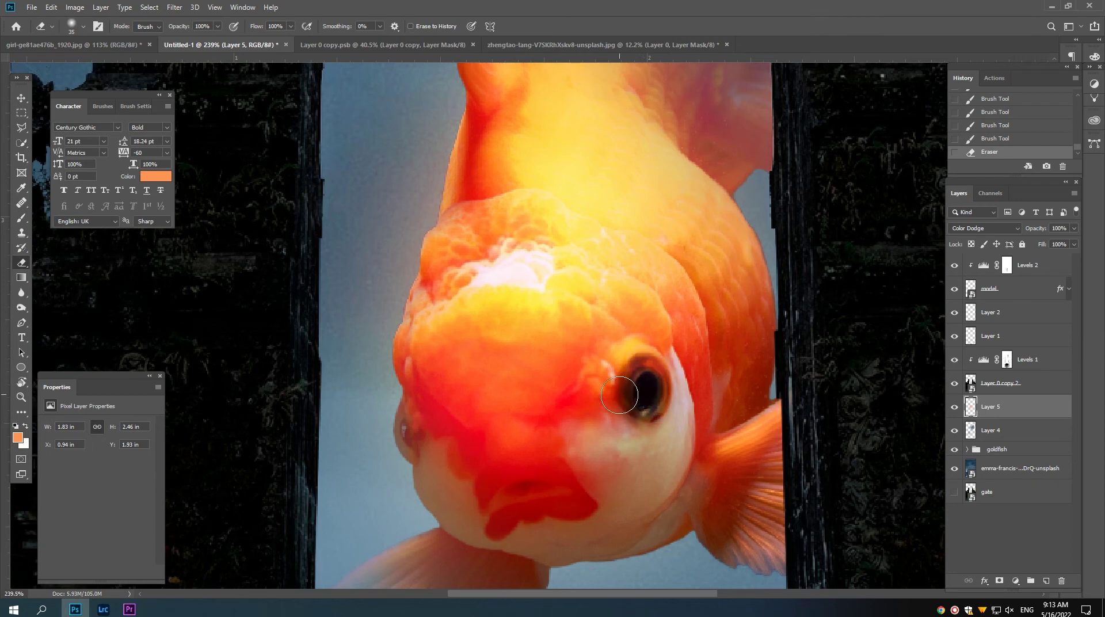
pyautogui.moveTo(403, 428); pyautogui.dragTo(395, 427)
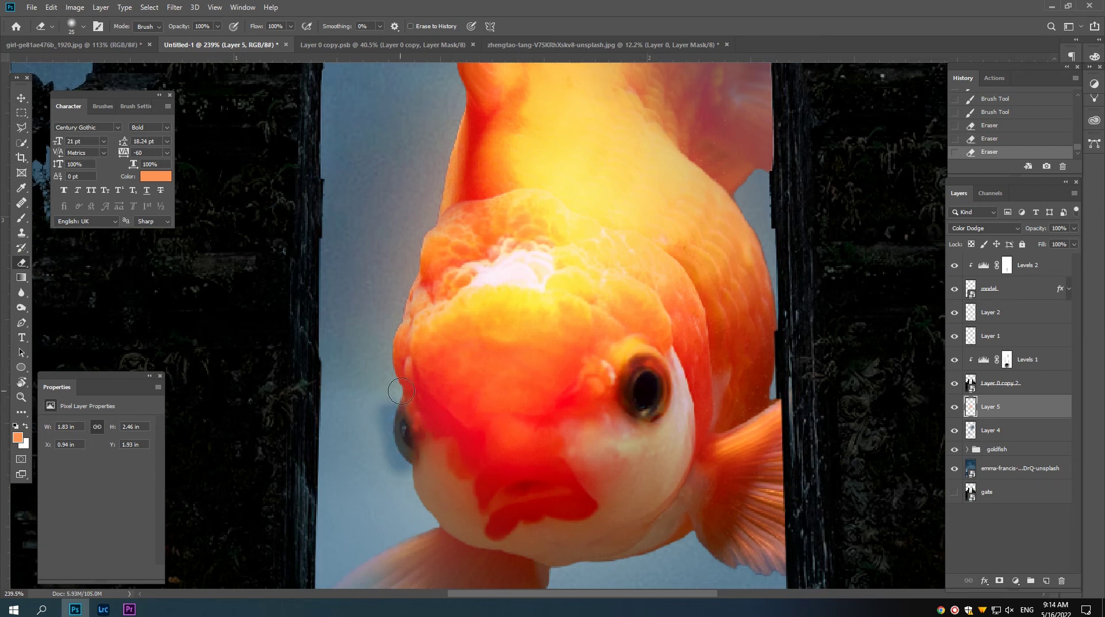
pyautogui.hotkey('ctrl', 'z')
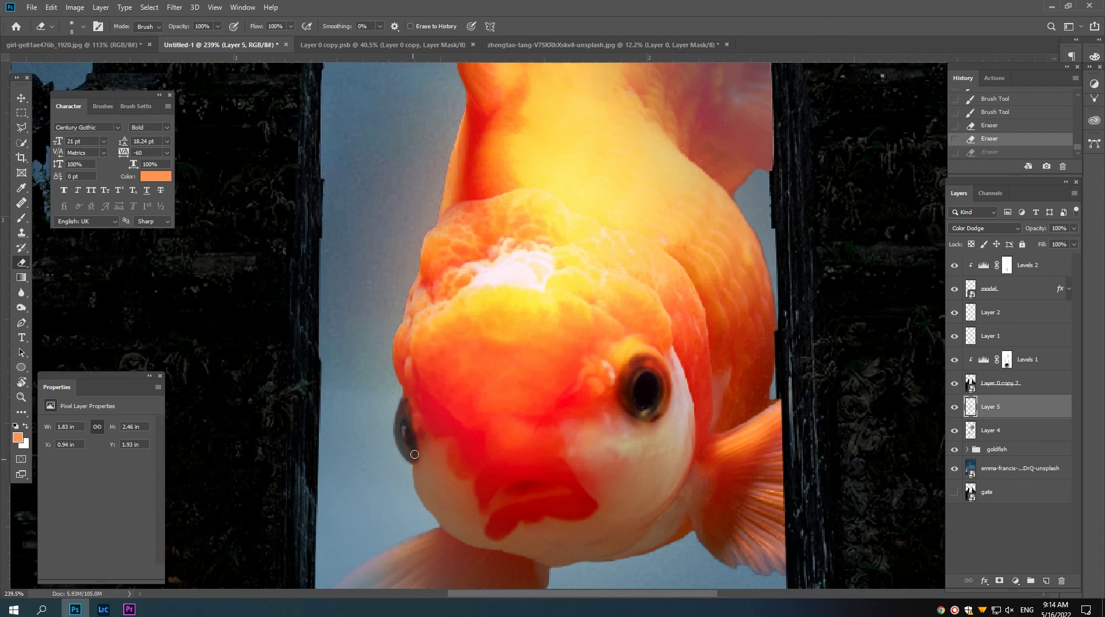
pyautogui.moveTo(414, 454); pyautogui.dragTo(412, 426)
pyautogui.scroll(-3, 414, 452)
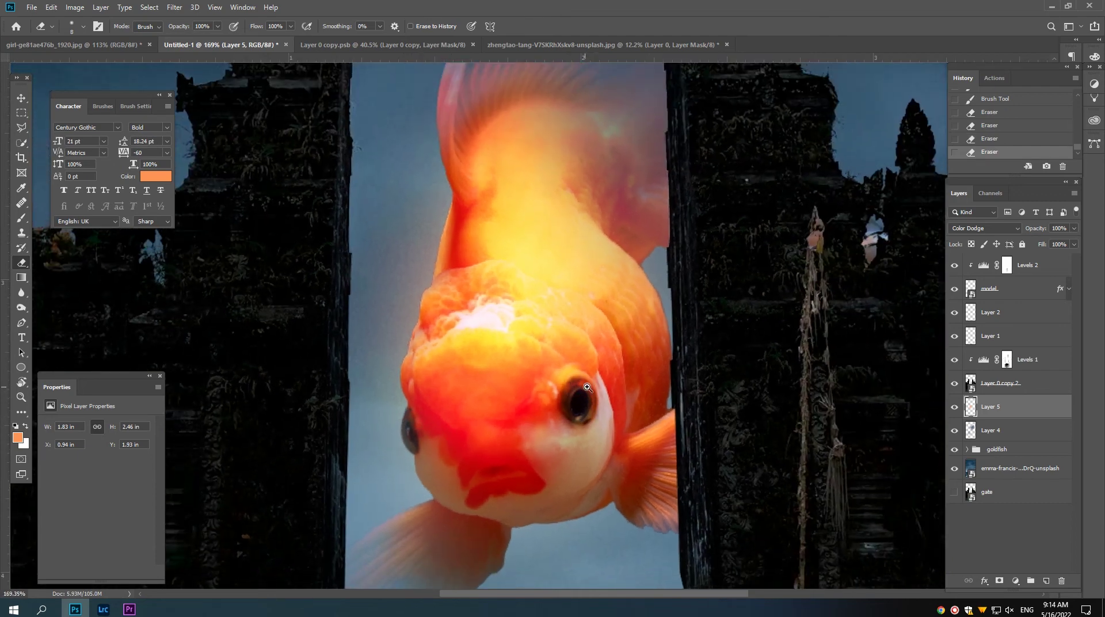
# Scale the sky background layer up well beyond the canvas with Free Transform.
pyautogui.scroll(-2, 587, 387)
pyautogui.scroll(-2, 575, 397)
pyautogui.scroll(-1, 530, 435)
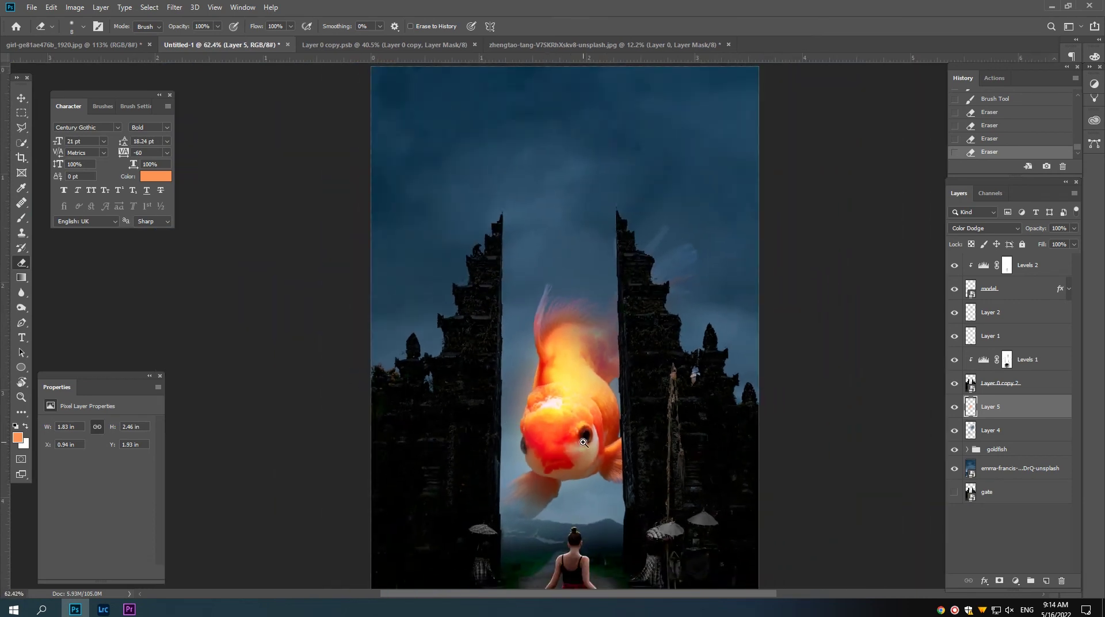
pyautogui.scroll(-1, 583, 442)
pyautogui.scroll(1, 518, 372)
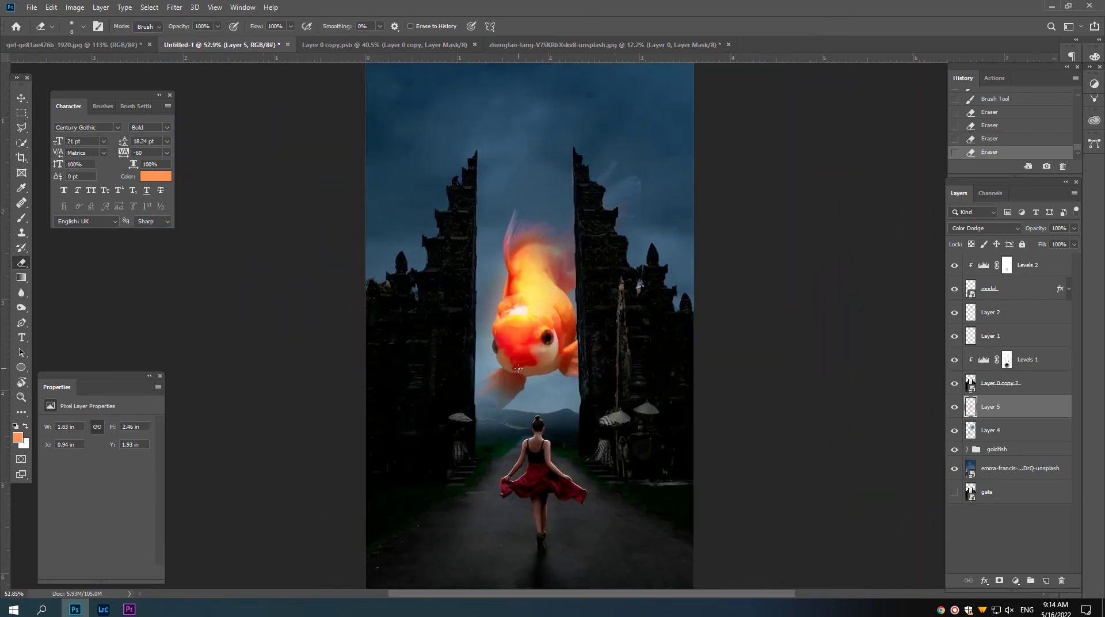
pyautogui.press('v')
pyautogui.scroll(-2, 521, 366)
pyautogui.scroll(1, 522, 364)
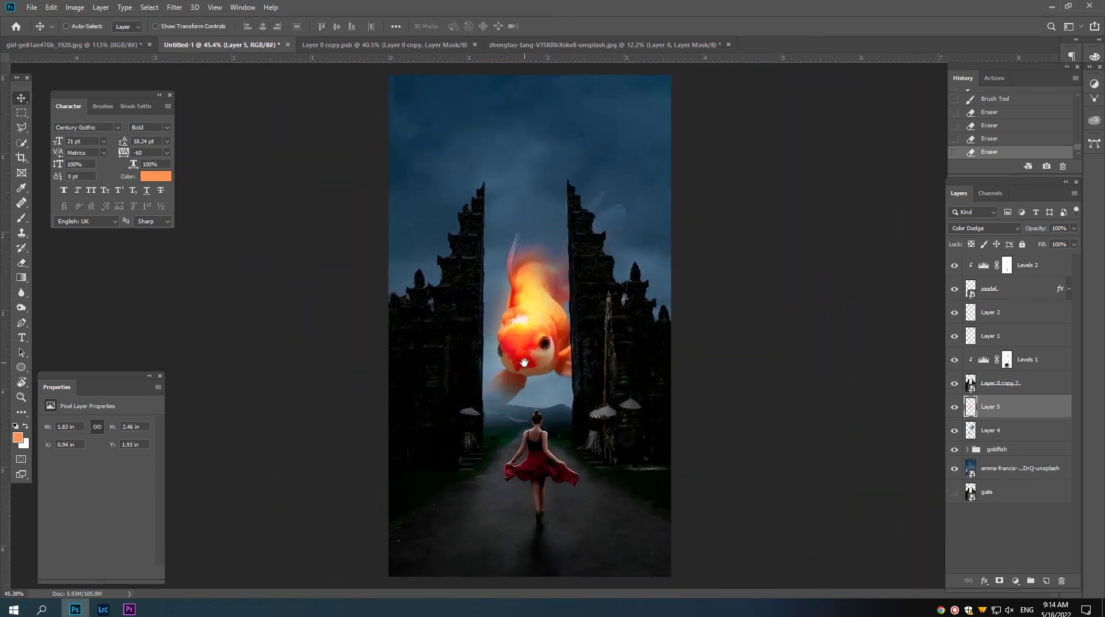
pyautogui.scroll(-1, 524, 366)
pyautogui.scroll(-1, 528, 371)
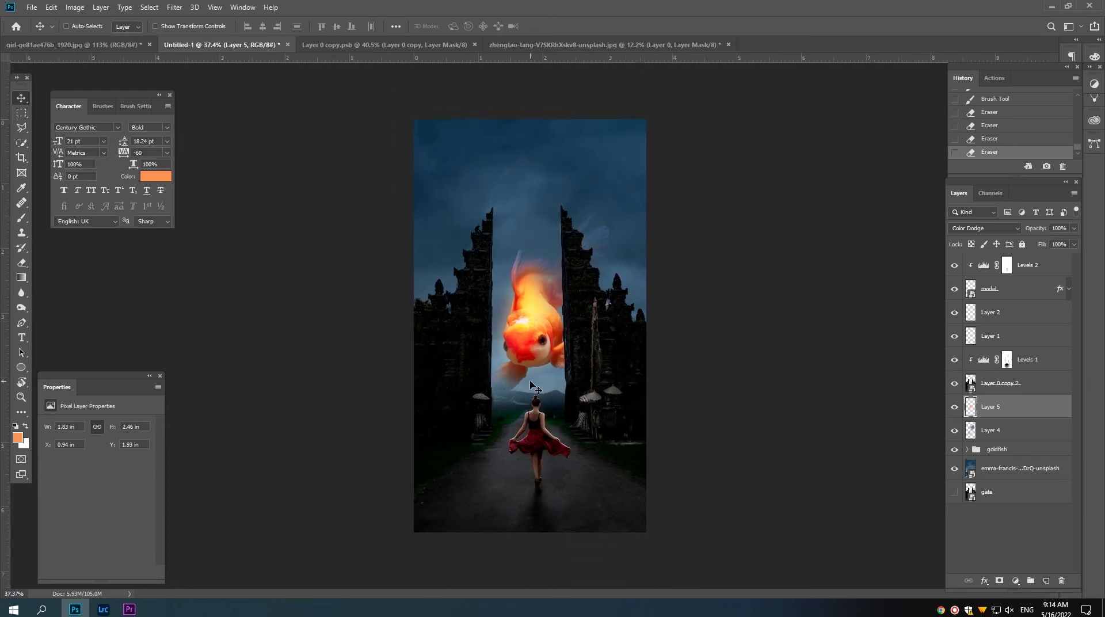
pyautogui.click(998, 477)
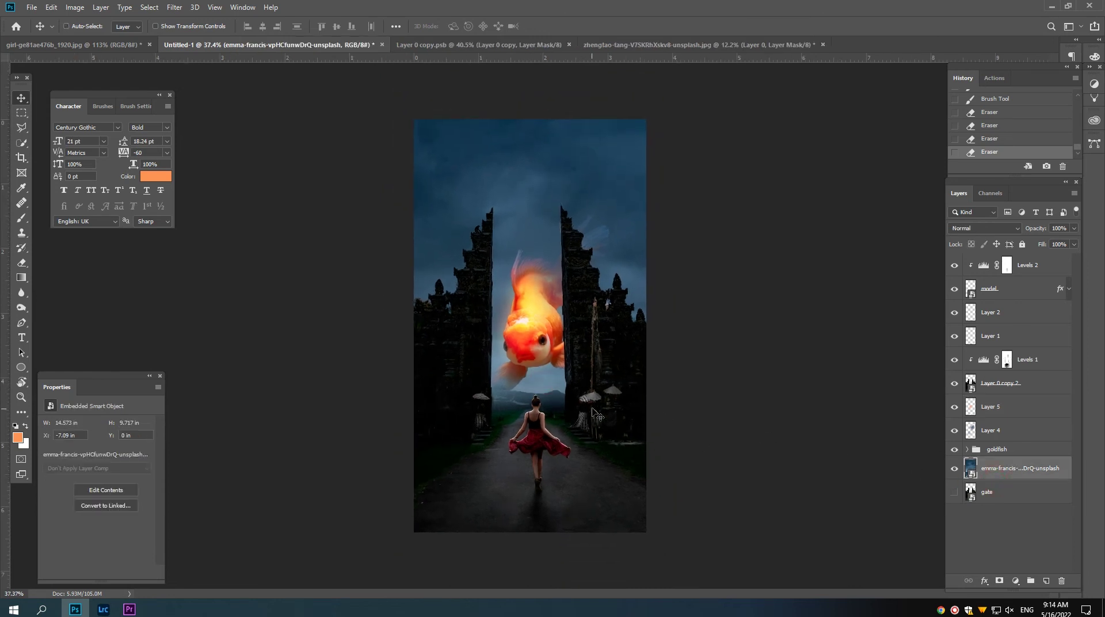
pyautogui.scroll(-3, 592, 412)
pyautogui.scroll(-1, 562, 414)
pyautogui.hotkey('ctrl', 't')
pyautogui.scroll(-2, 518, 426)
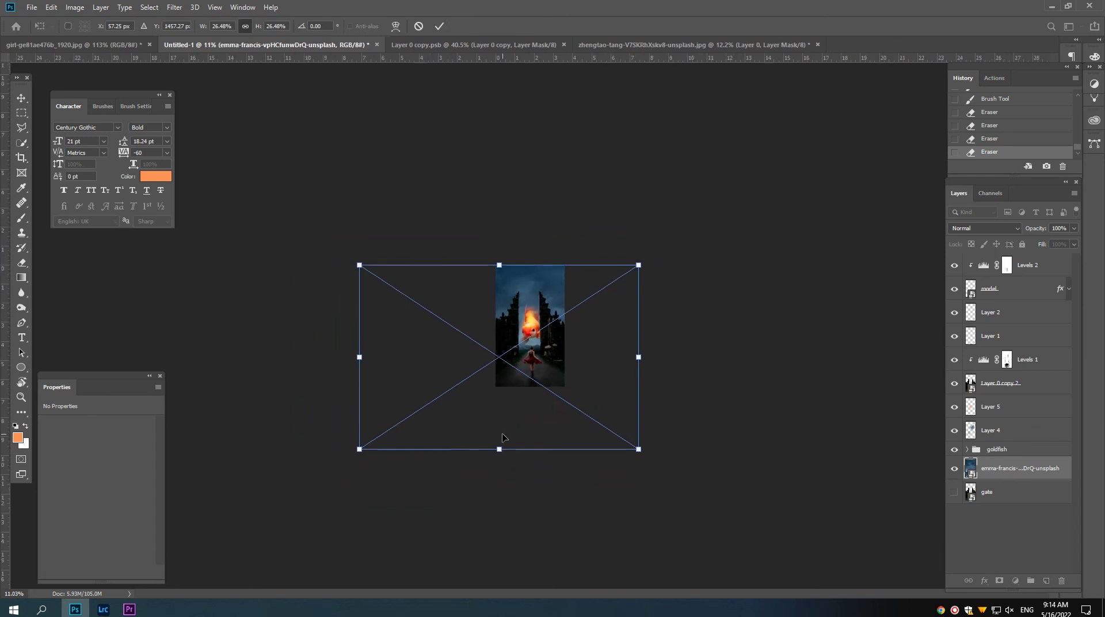
pyautogui.moveTo(358, 452)
pyautogui.mouseDown()
pyautogui.moveTo(217, 495)
pyautogui.moveTo(161, 489)
pyautogui.moveTo(104, 508)
pyautogui.mouseUp()
pyautogui.press('Return')
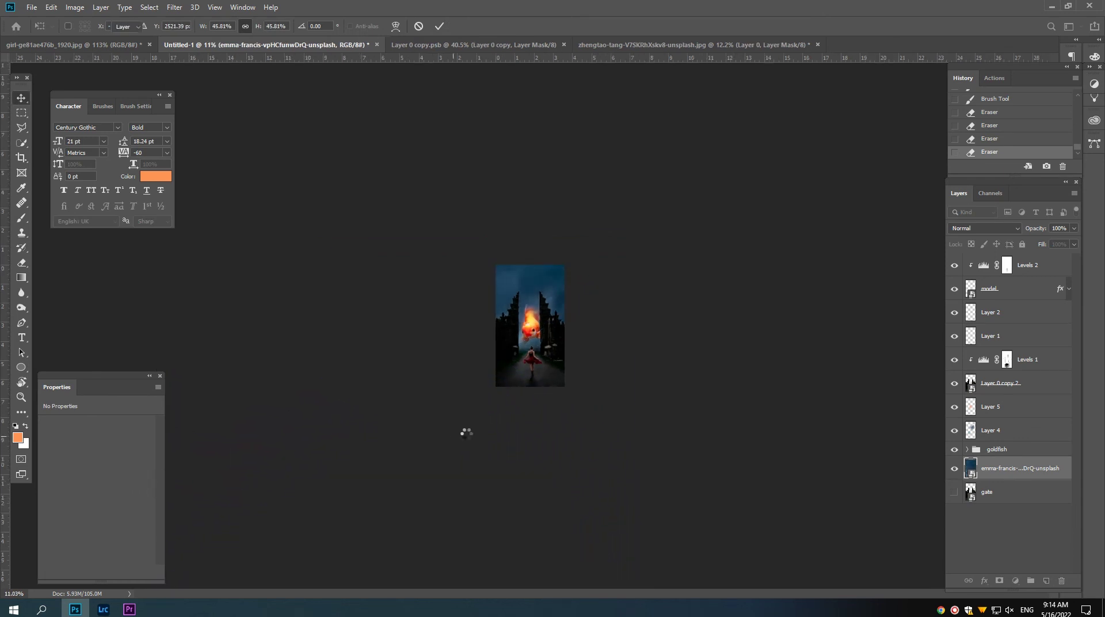
# Delete Layer 4 from the Layers panel.
pyautogui.scroll(3, 581, 364)
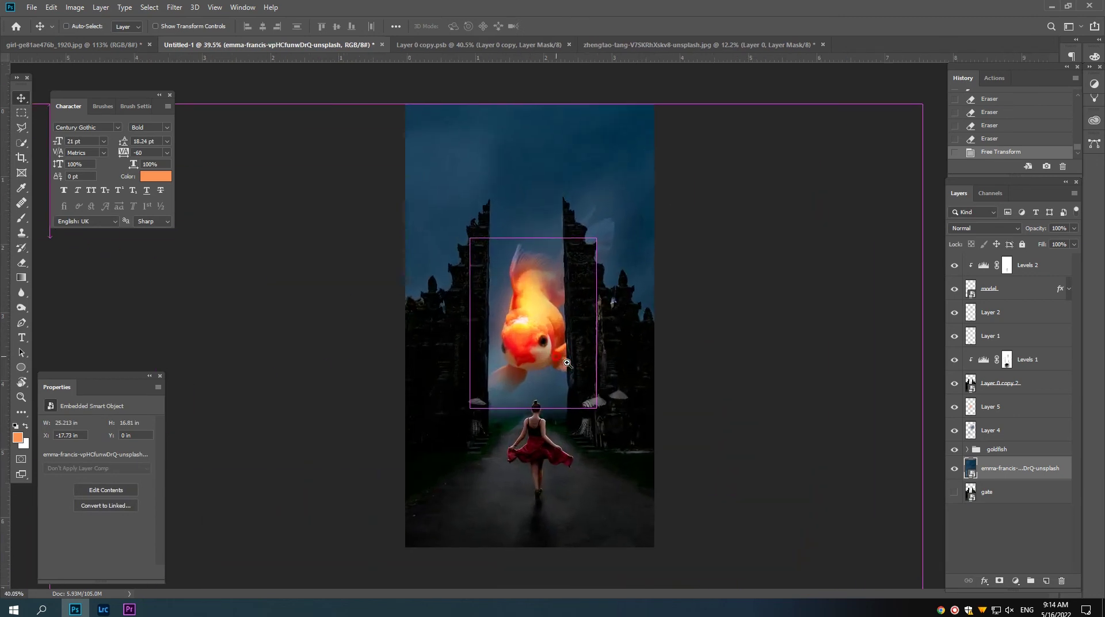
pyautogui.scroll(1, 577, 367)
pyautogui.scroll(-1, 576, 367)
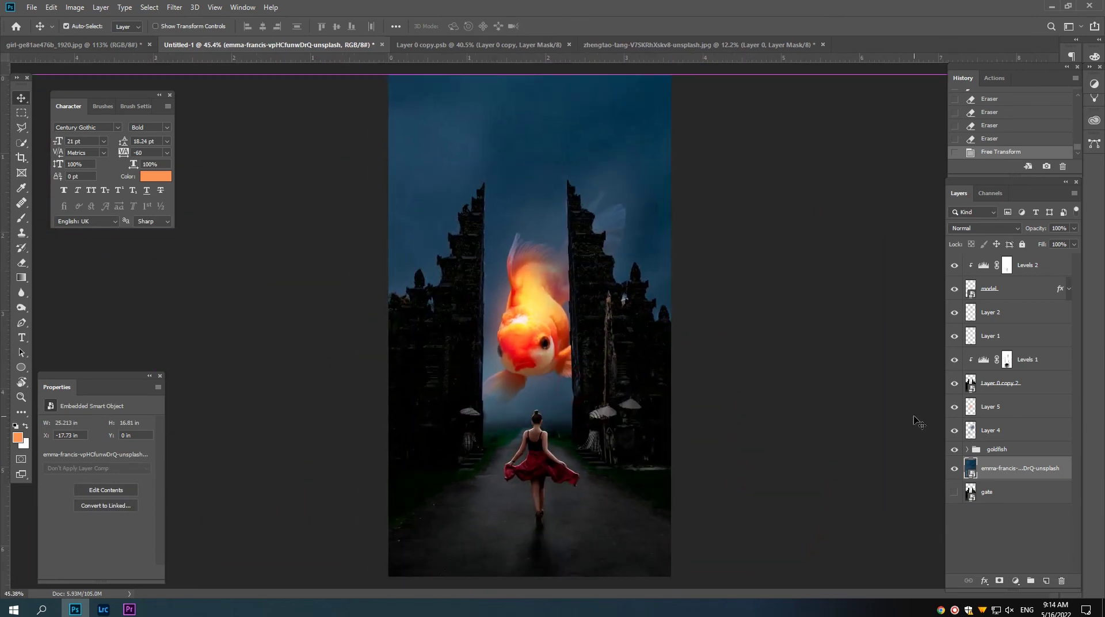
pyautogui.click(992, 426)
pyautogui.press('Delete')
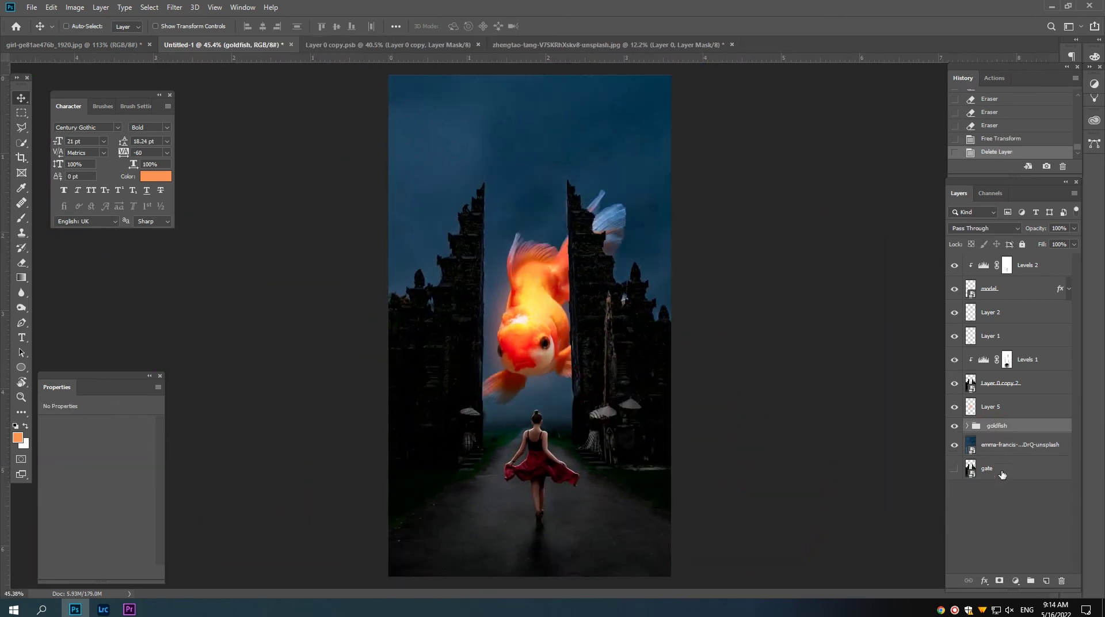
# On a new layer, paint sampled dark sky blue over the tail fin by the right tower.
pyautogui.click(1046, 580)
pyautogui.scroll(1, 630, 291)
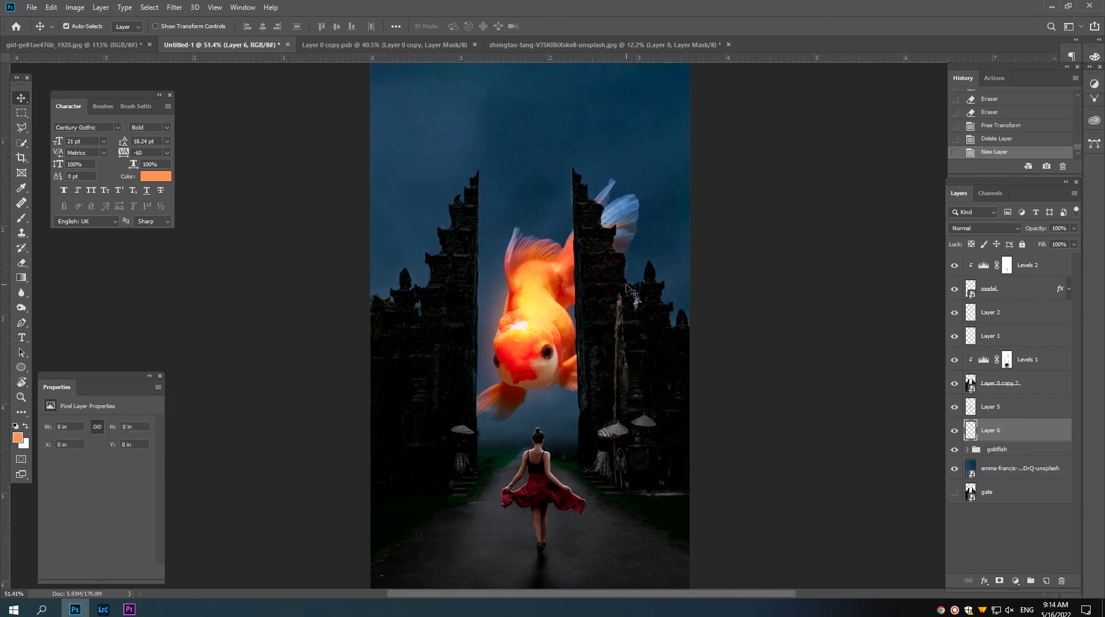
pyautogui.click(19, 223)
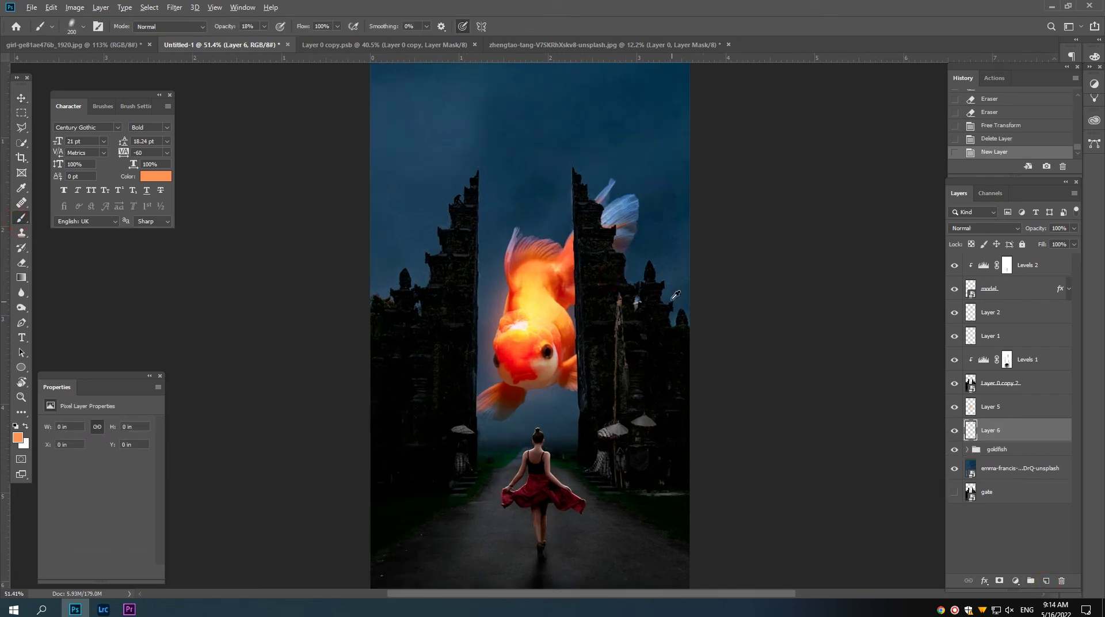
pyautogui.keyDown('alt'); pyautogui.click(664, 210); pyautogui.keyUp('alt')
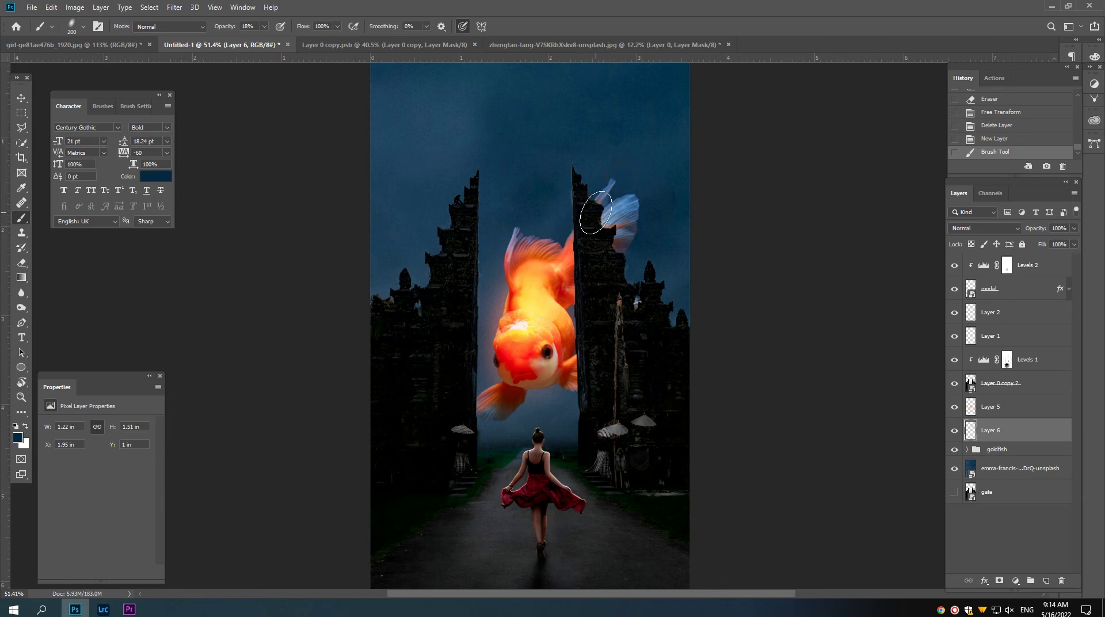
pyautogui.moveTo(597, 208)
pyautogui.mouseDown()
pyautogui.moveTo(646, 222)
pyautogui.moveTo(627, 284)
pyautogui.mouseUp()
# Dab dark blue on the fin tip and shade near the gate towers.
pyautogui.press(']')
pyautogui.press('[')
pyautogui.click(601, 188)
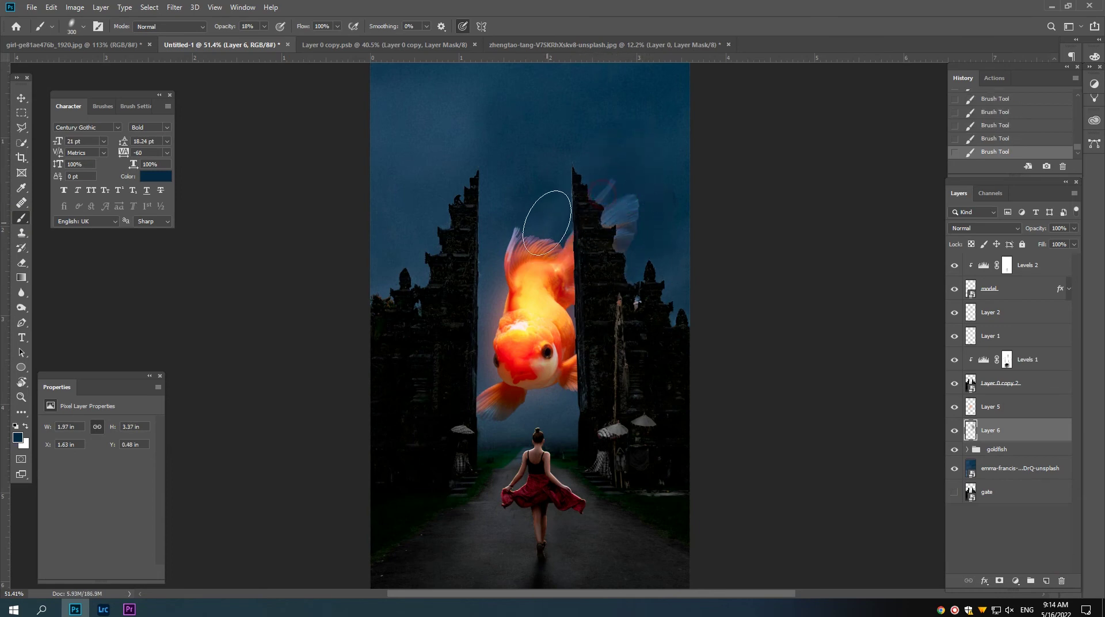
pyautogui.press(']')
pyautogui.press(']')
pyautogui.press(']')
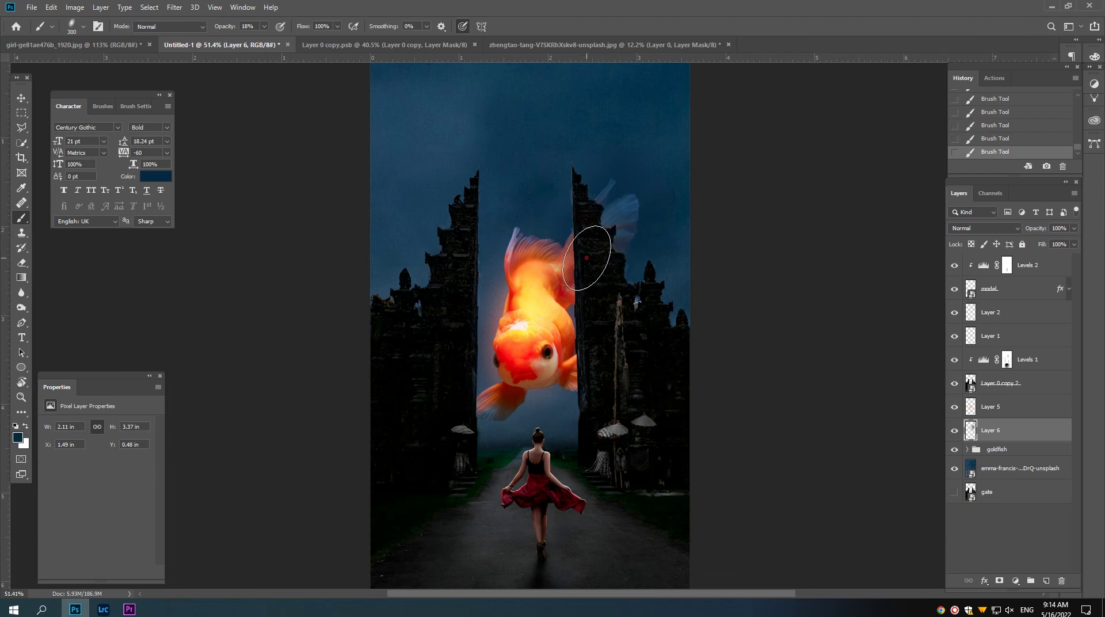
pyautogui.moveTo(456, 414); pyautogui.dragTo(463, 455)
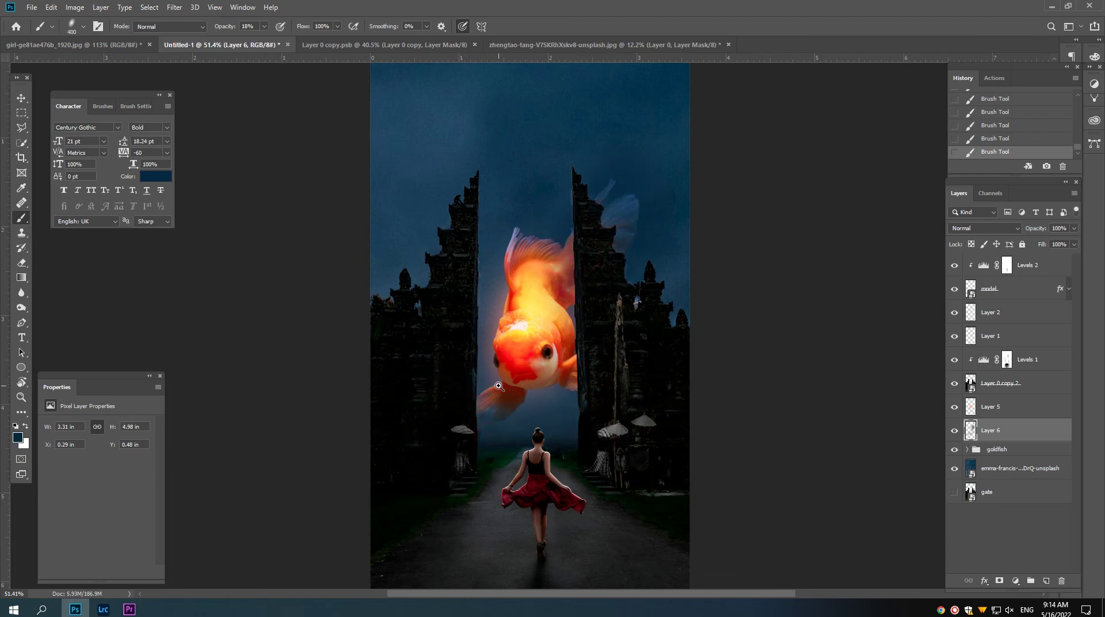
pyautogui.scroll(2, 514, 394)
pyautogui.scroll(1, 509, 380)
pyautogui.scroll(-1, 504, 365)
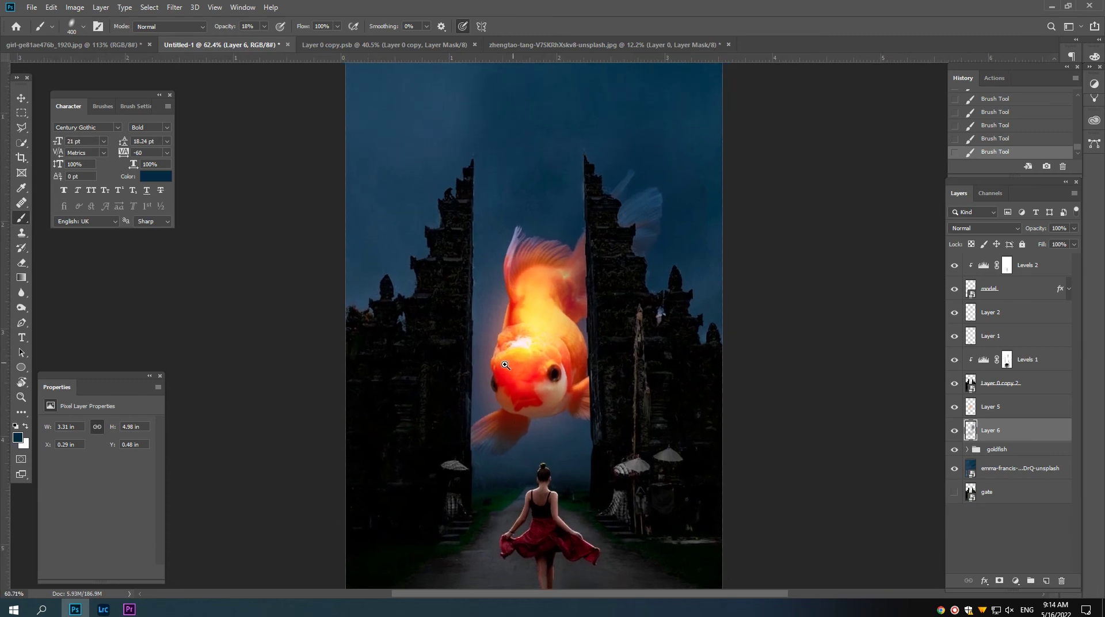
pyautogui.scroll(-1, 504, 365)
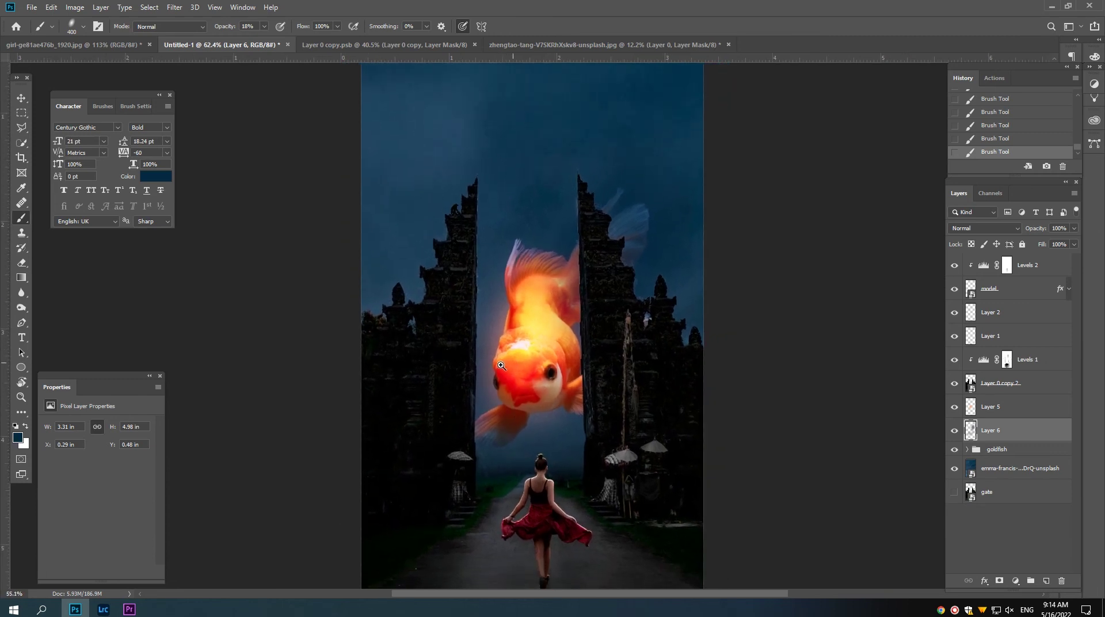
pyautogui.scroll(-1, 477, 336)
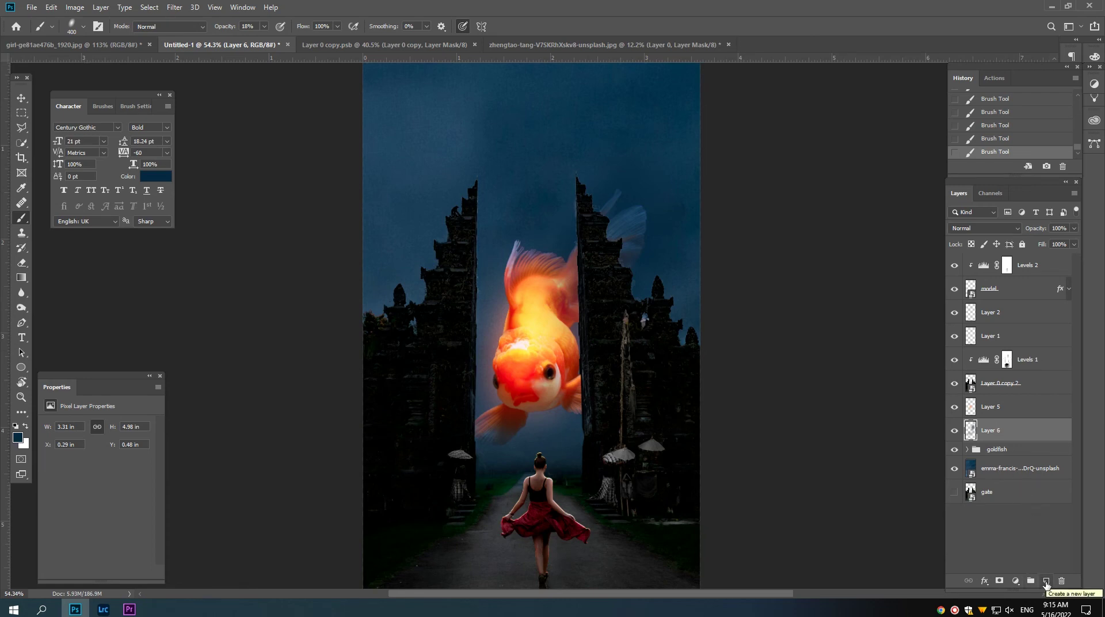
# Add a new Layer 7 set to Color Dodge and zoom to the woman.
pyautogui.click(1046, 581)
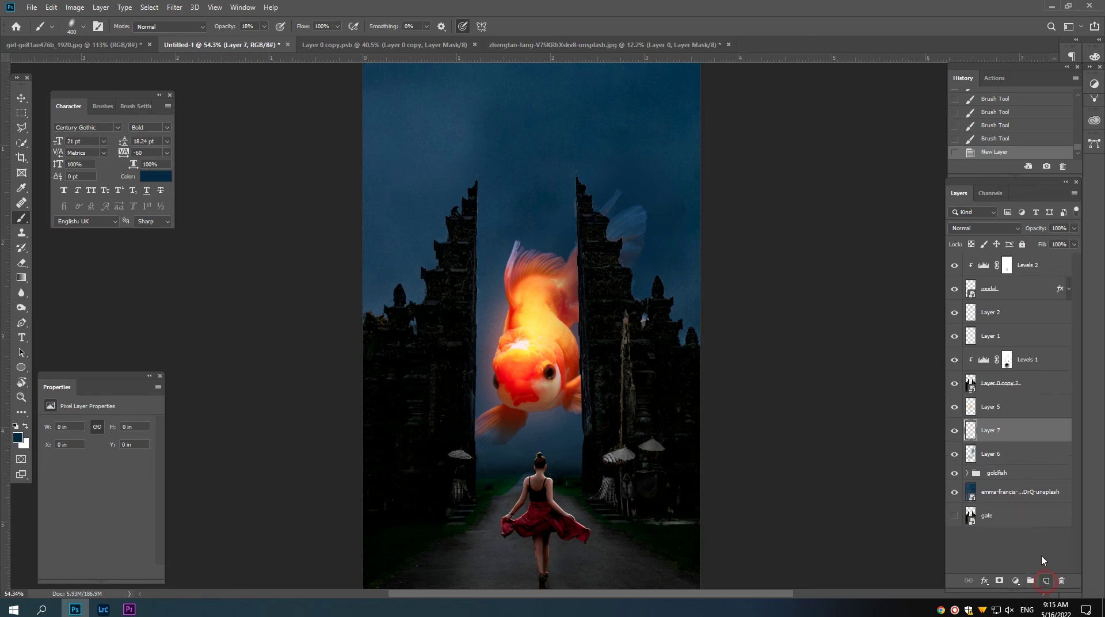
pyautogui.click(967, 229)
pyautogui.click(966, 325)
pyautogui.moveTo(536, 494); pyautogui.dragTo(588, 471)
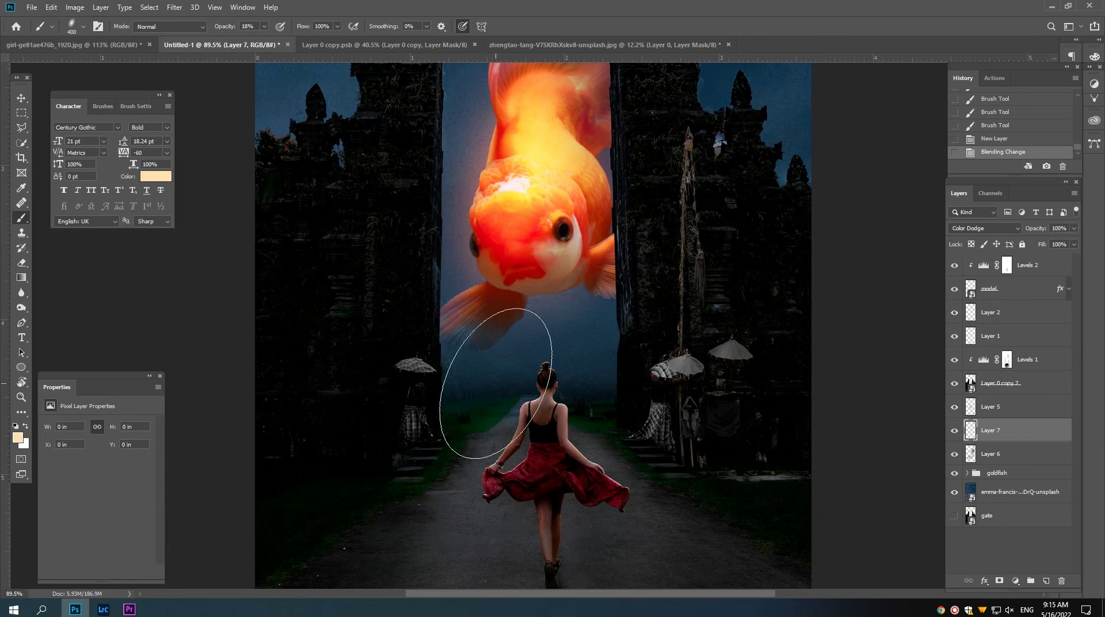
# Paint goldfish-sampled orange glow around the woman's skirt and arm.
pyautogui.keyDown('alt'); pyautogui.click(519, 199); pyautogui.keyUp('alt')
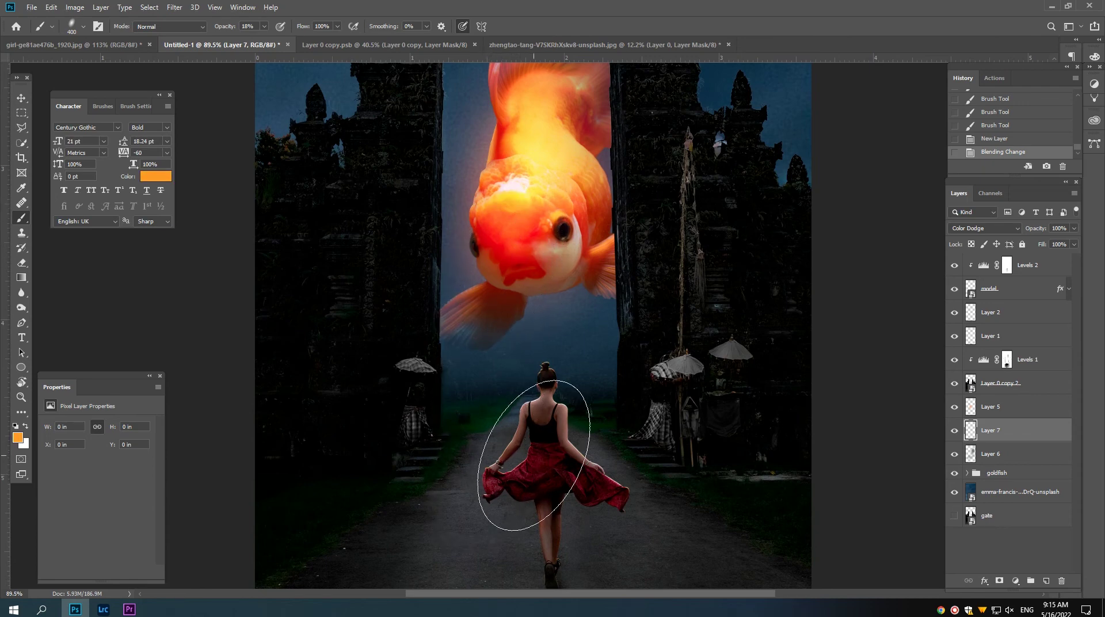
pyautogui.press('Down')
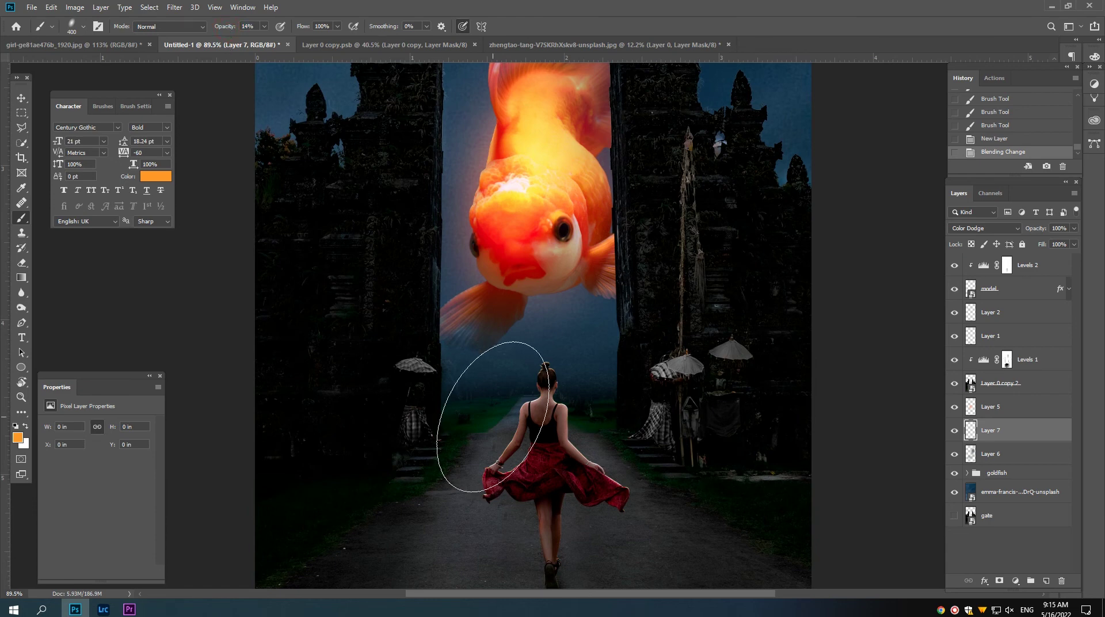
pyautogui.press('[')
pyautogui.press('[')
pyautogui.press('[')
pyautogui.moveTo(483, 440)
pyautogui.mouseDown()
pyautogui.moveTo(518, 460)
pyautogui.moveTo(530, 444)
pyautogui.moveTo(493, 456)
pyautogui.moveTo(509, 449)
pyautogui.mouseUp()
pyautogui.press(']')
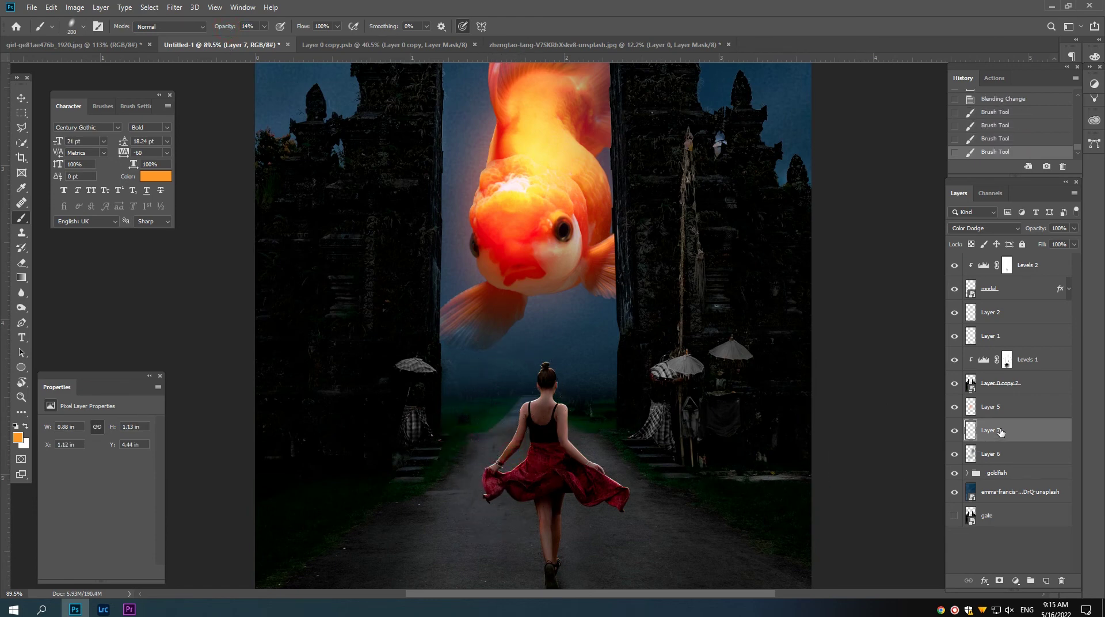
# Move Layer 7 above Levels 1 and paint more glow over the skirt.
pyautogui.moveTo(1000, 431); pyautogui.dragTo(993, 348)
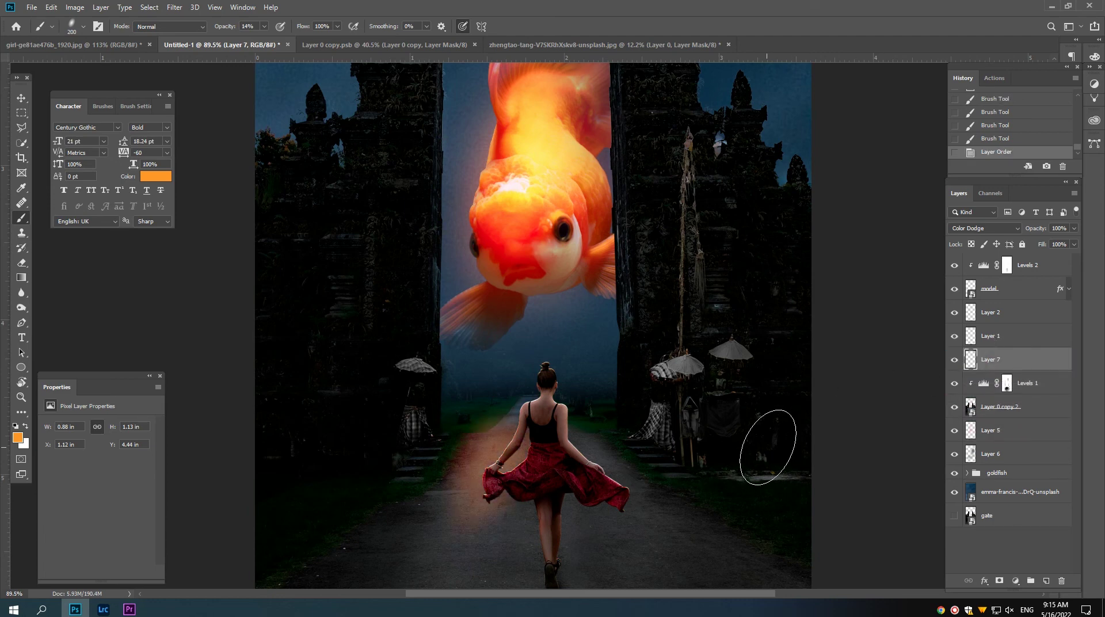
pyautogui.moveTo(547, 444)
pyautogui.mouseDown()
pyautogui.moveTo(587, 432)
pyautogui.moveTo(611, 488)
pyautogui.moveTo(702, 529)
pyautogui.mouseUp()
pyautogui.press(']')
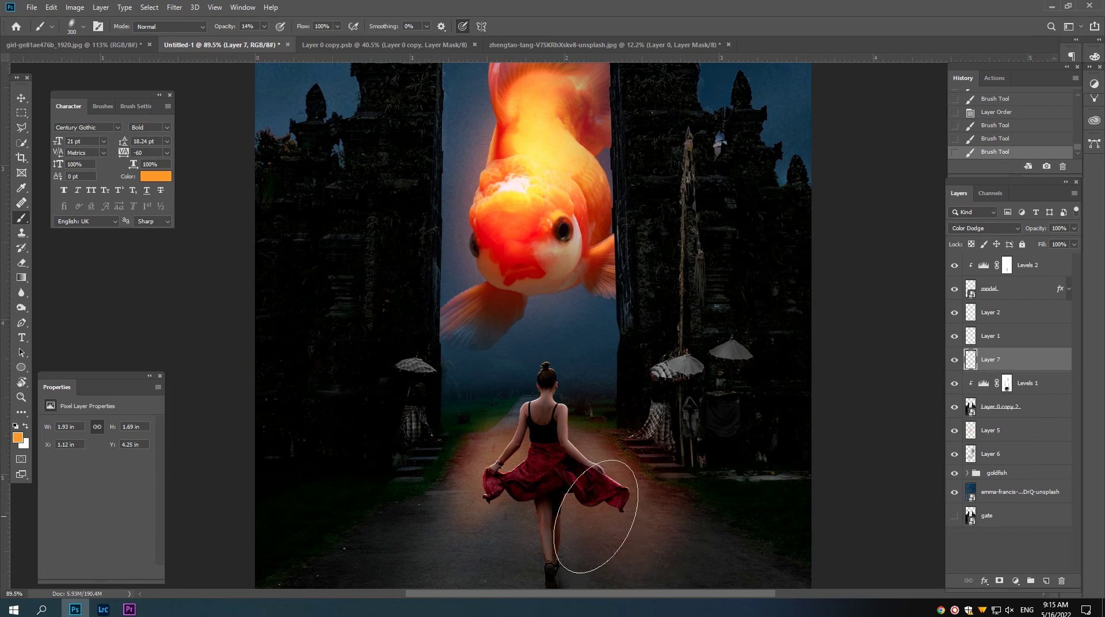
pyautogui.moveTo(595, 516); pyautogui.dragTo(535, 582)
# Paint faint 9%-opacity orange glow on Layer 7 along the road around and below the woman.
pyautogui.scroll(-1, 560, 502)
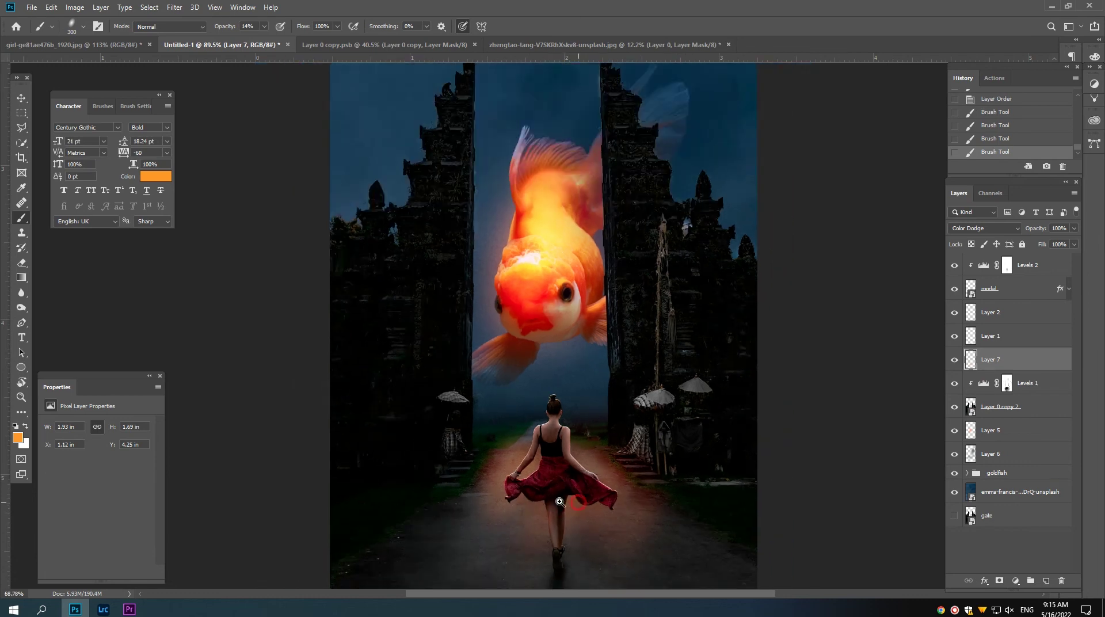
pyautogui.scroll(-2, 559, 502)
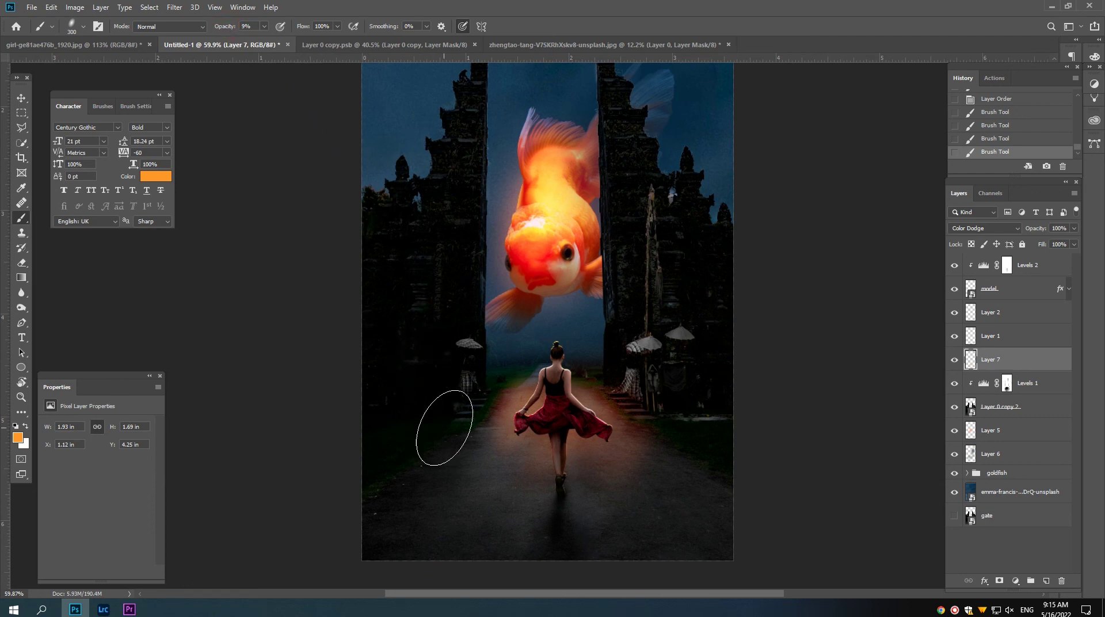
pyautogui.press(']')
pyautogui.press(']')
pyautogui.click(494, 472)
pyautogui.moveTo(496, 473)
pyautogui.mouseDown()
pyautogui.moveTo(641, 512)
pyautogui.moveTo(504, 541)
pyautogui.mouseUp()
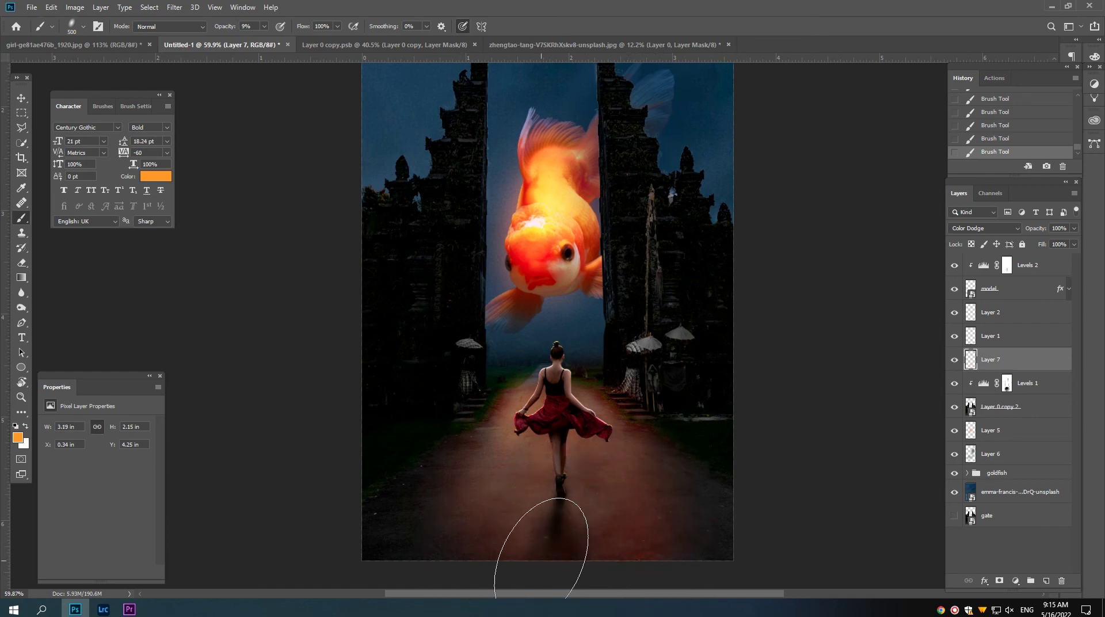
pyautogui.press('[')
pyautogui.press('[')
pyautogui.press('[')
pyautogui.press('[')
pyautogui.moveTo(515, 465)
pyautogui.mouseDown()
pyautogui.moveTo(608, 527)
pyautogui.moveTo(518, 412)
pyautogui.mouseUp()
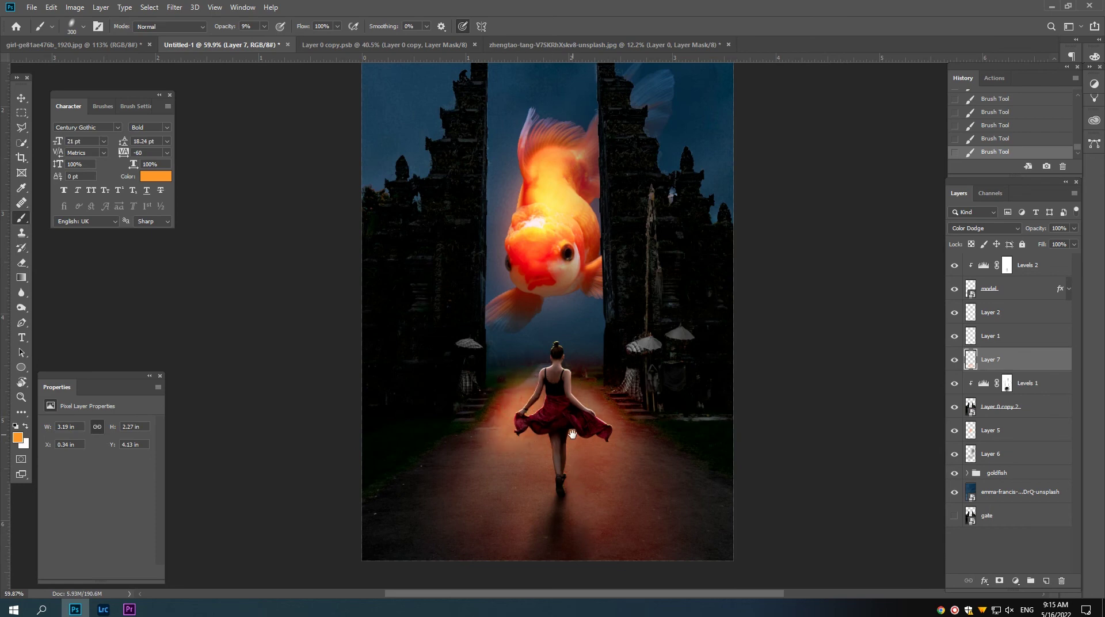
pyautogui.scroll(3, 559, 383)
pyautogui.press('[')
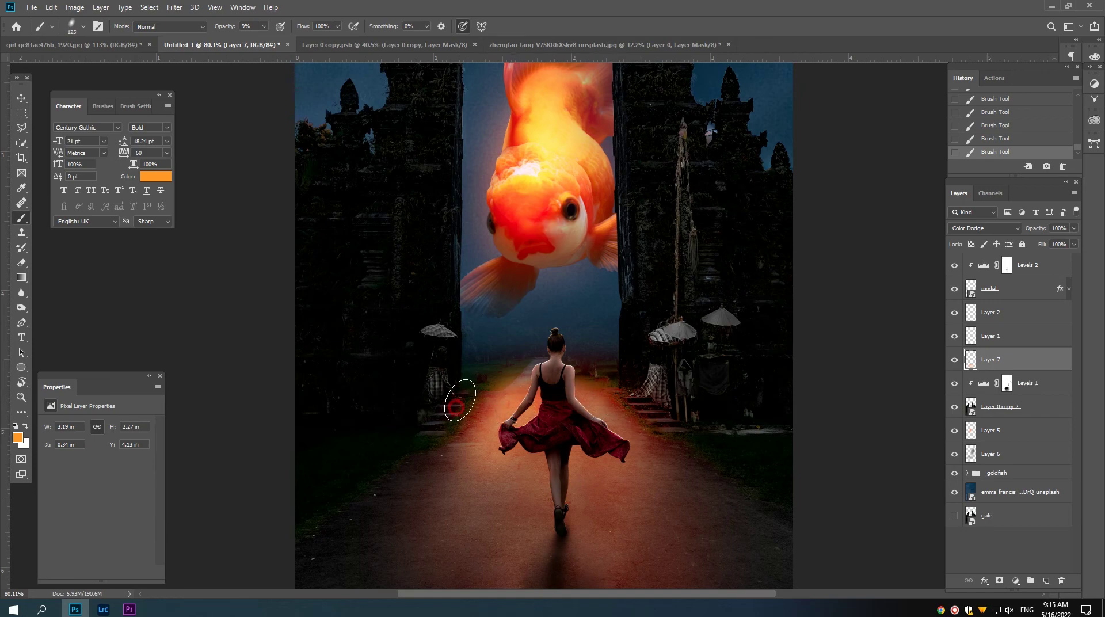
# Undo the stray stroke and load Layer 0 copy 2 as a selection.
pyautogui.scroll(2, 459, 399)
pyautogui.scroll(2, 459, 400)
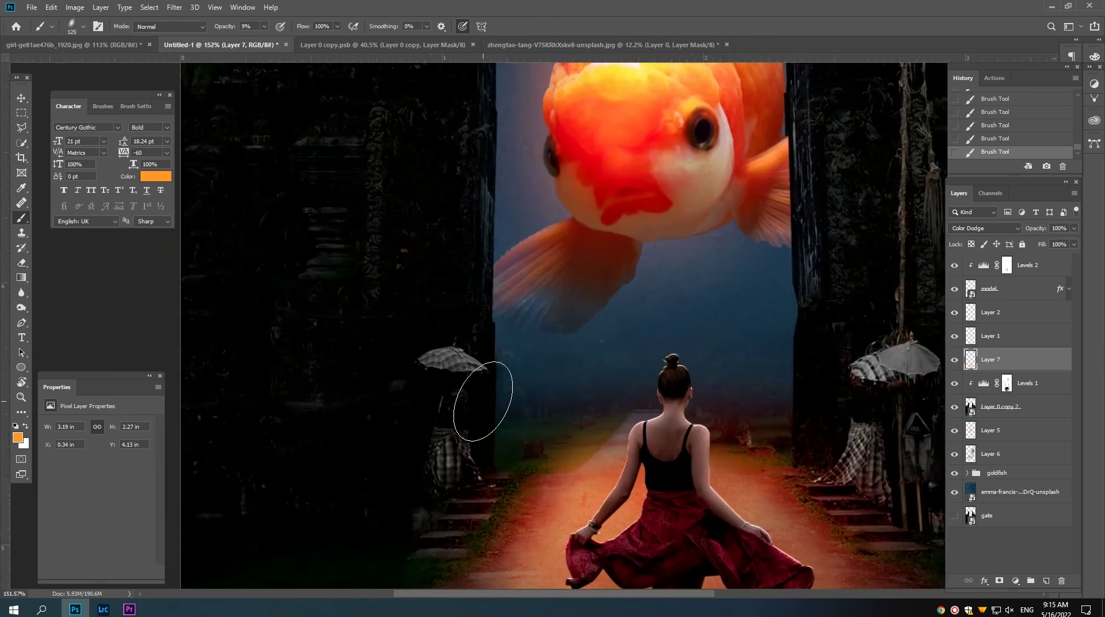
pyautogui.press('[')
pyautogui.press('[')
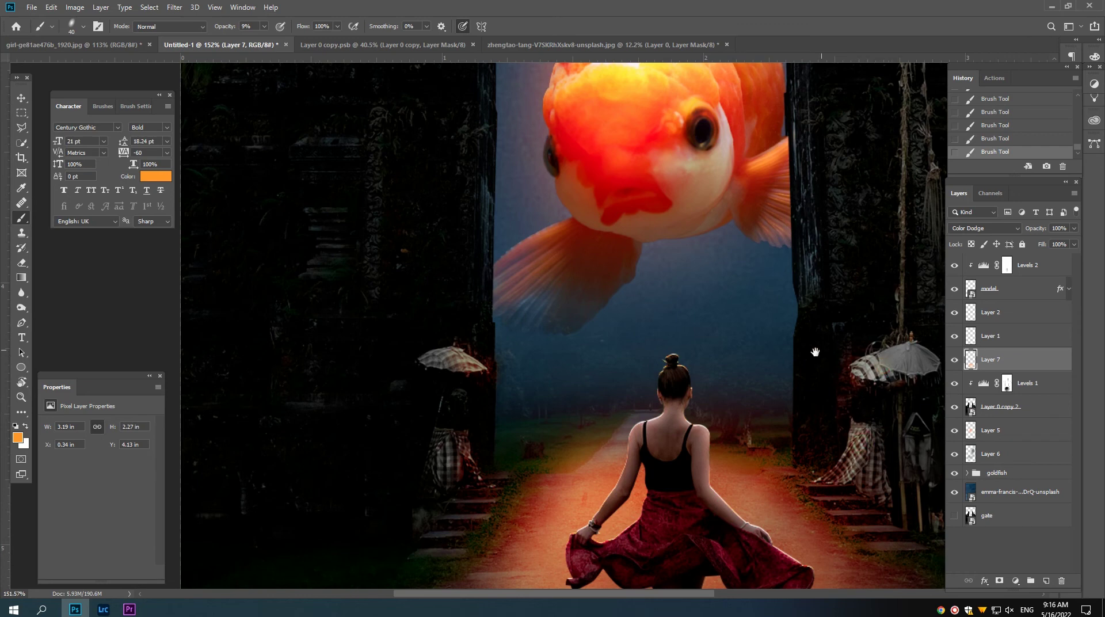
pyautogui.moveTo(814, 352); pyautogui.dragTo(737, 436)
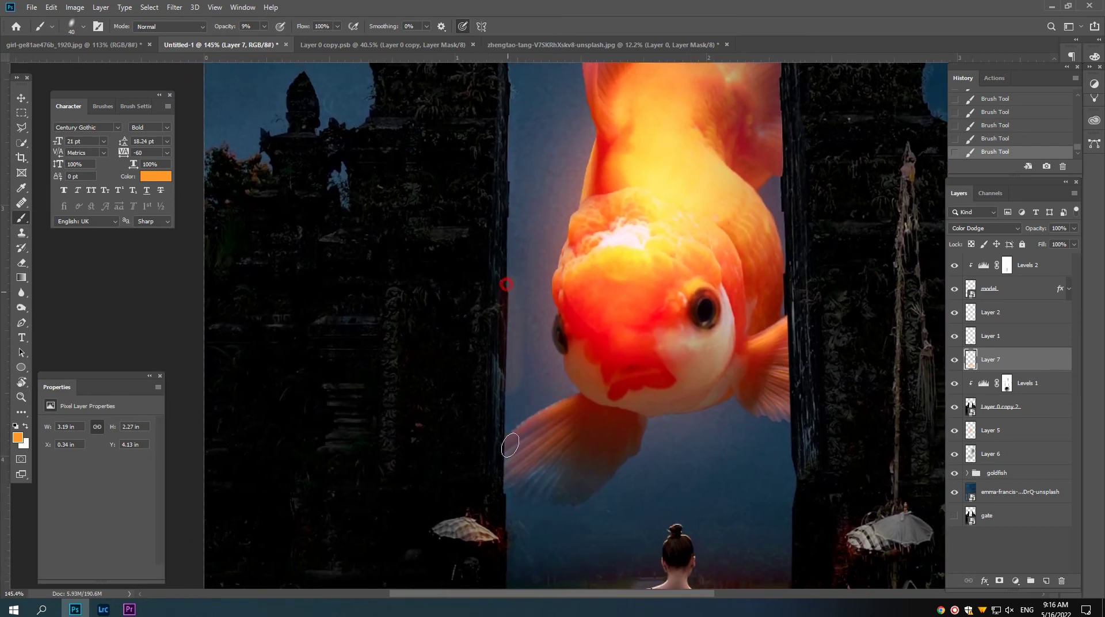
pyautogui.hotkey('ctrl', 'z')
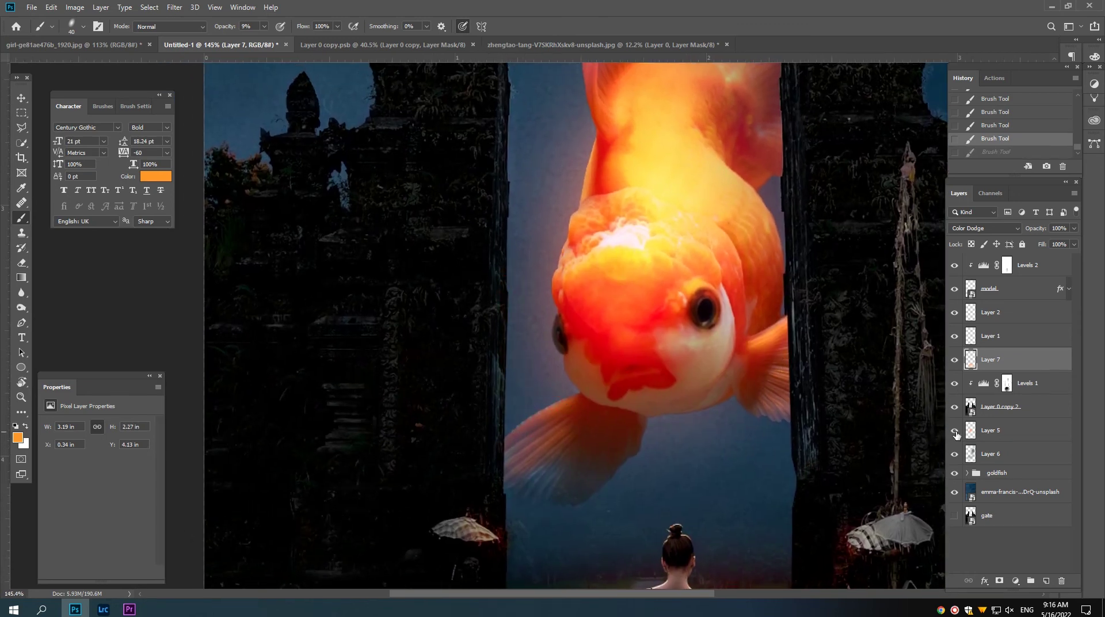
pyautogui.keyDown('ctrl'); pyautogui.click(964, 411); pyautogui.keyUp('ctrl')
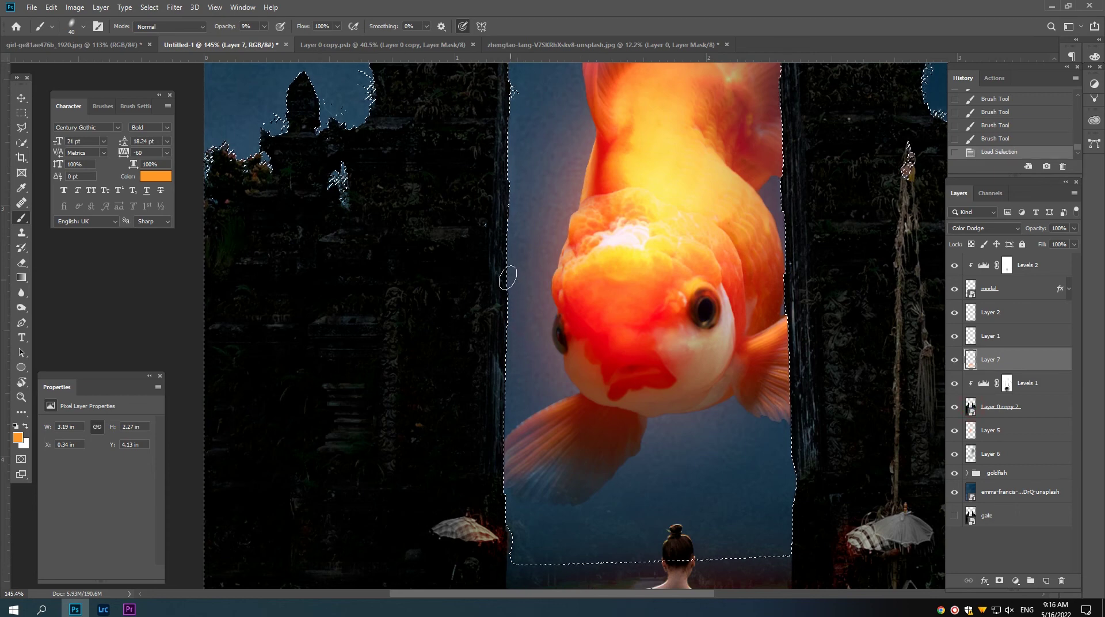
# Paint orange glow along the gate edge beside the fish and the fish's right edge.
pyautogui.moveTo(500, 378)
pyautogui.mouseDown()
pyautogui.moveTo(512, 338)
pyautogui.moveTo(501, 476)
pyautogui.moveTo(500, 439)
pyautogui.mouseUp()
pyautogui.press(']')
pyautogui.press(']')
pyautogui.moveTo(514, 289)
pyautogui.mouseDown()
pyautogui.moveTo(511, 214)
pyautogui.moveTo(513, 242)
pyautogui.mouseUp()
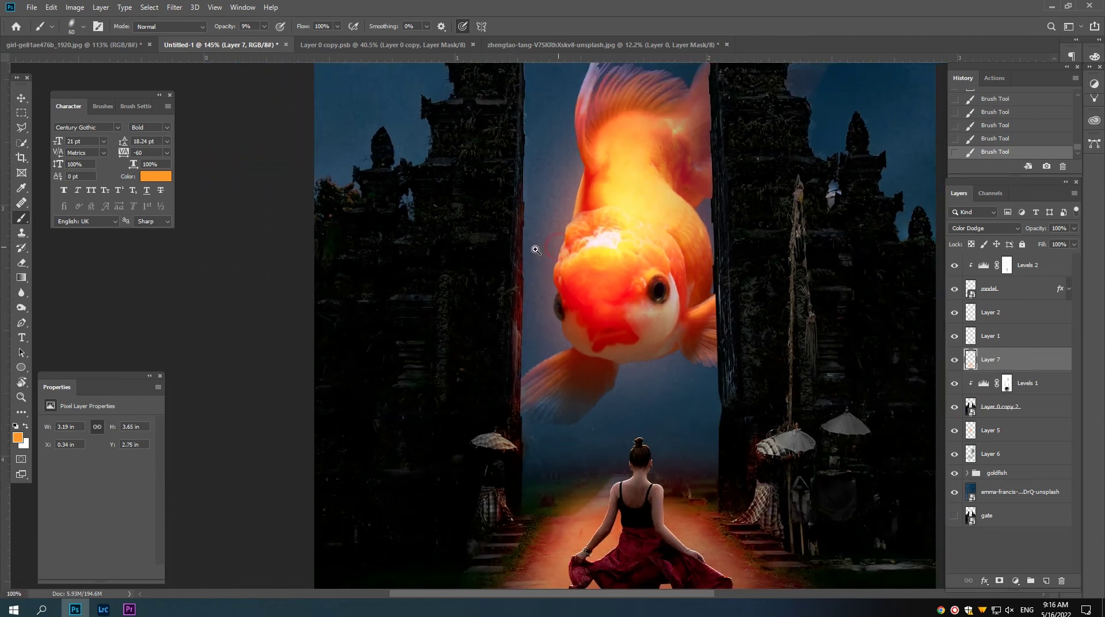
pyautogui.scroll(-1, 541, 250)
pyautogui.moveTo(531, 153); pyautogui.dragTo(524, 296)
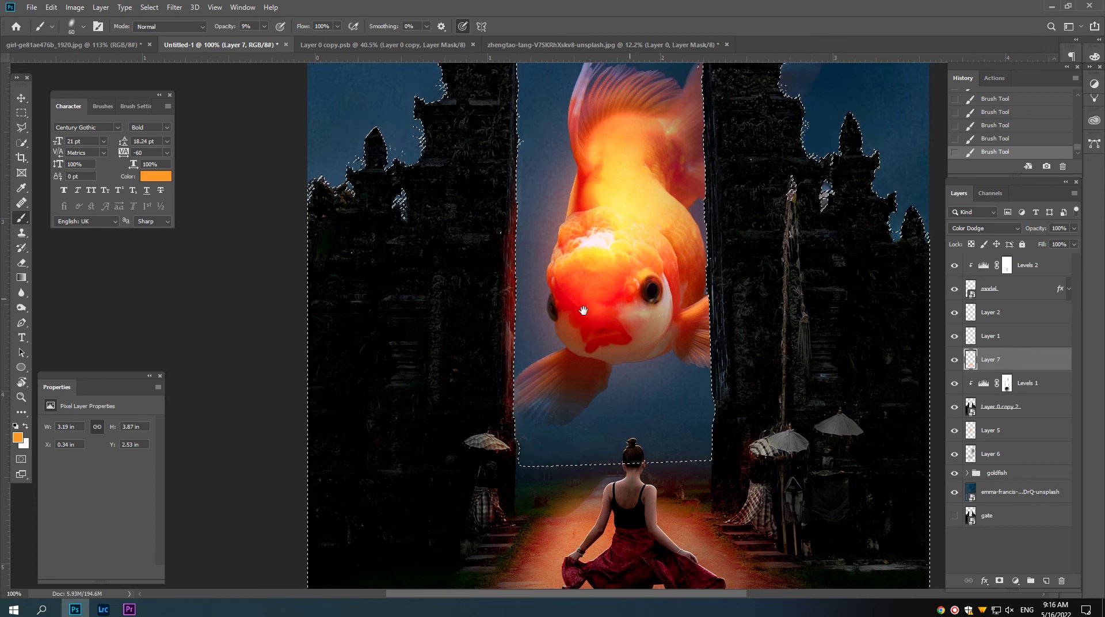
pyautogui.moveTo(517, 322); pyautogui.dragTo(471, 334)
pyautogui.moveTo(659, 171)
pyautogui.mouseDown()
pyautogui.moveTo(666, 348)
pyautogui.moveTo(653, 460)
pyautogui.moveTo(670, 267)
pyautogui.mouseUp()
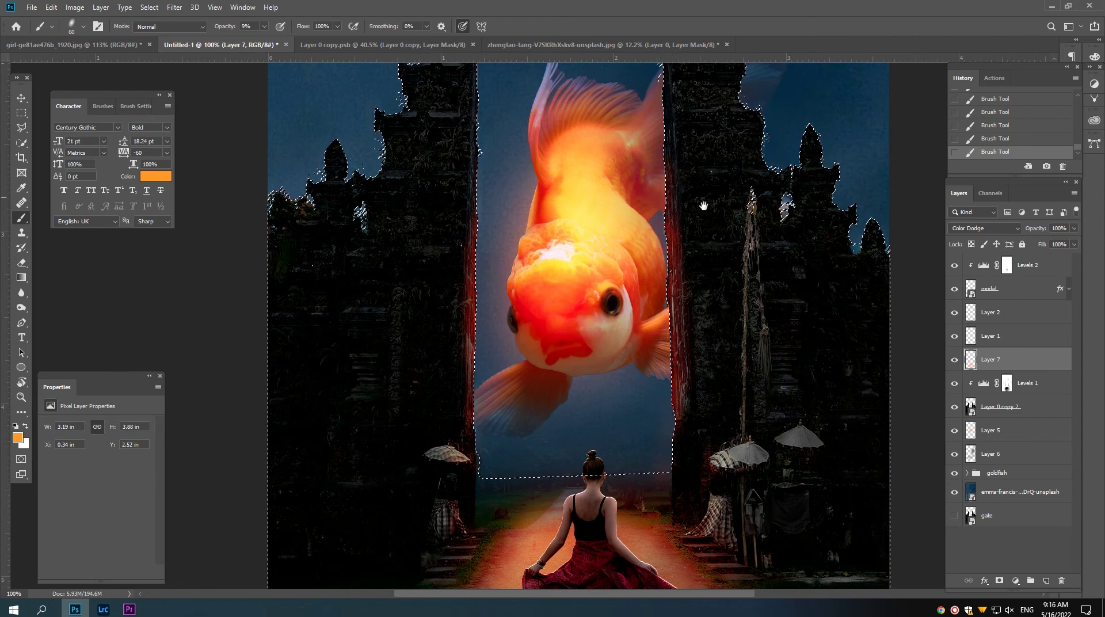
# Paint a reddish glow up the inner edges of the left and right gate pillars.
pyautogui.moveTo(702, 198)
pyautogui.mouseDown()
pyautogui.moveTo(744, 254)
pyautogui.moveTo(722, 423)
pyautogui.mouseUp()
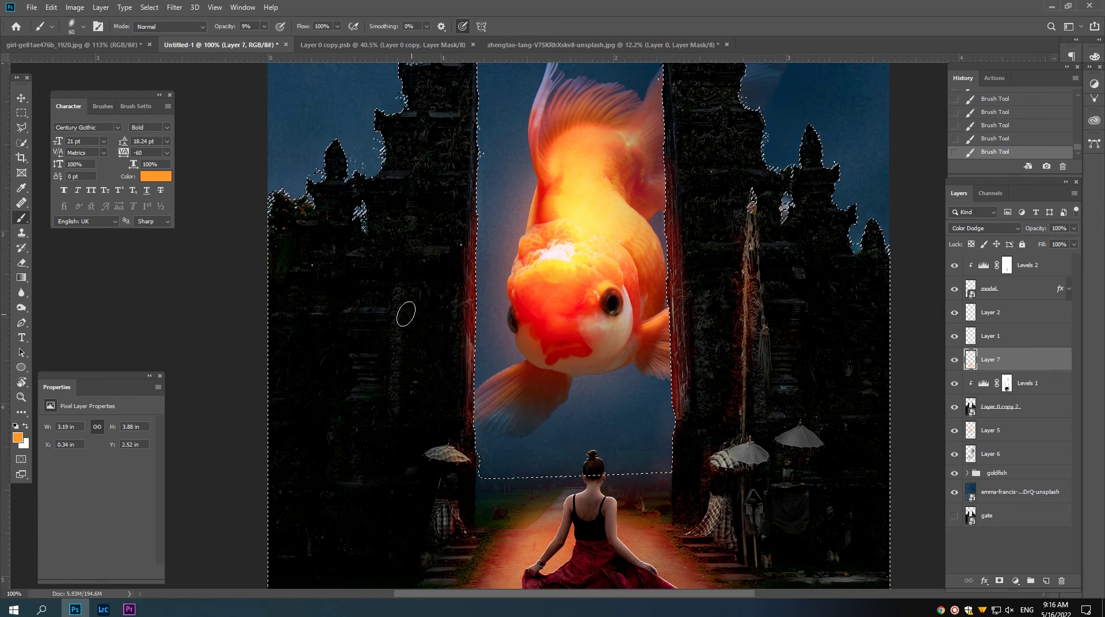
pyautogui.moveTo(403, 313); pyautogui.dragTo(410, 396)
pyautogui.scroll(-2, 455, 368)
pyautogui.scroll(-2, 472, 345)
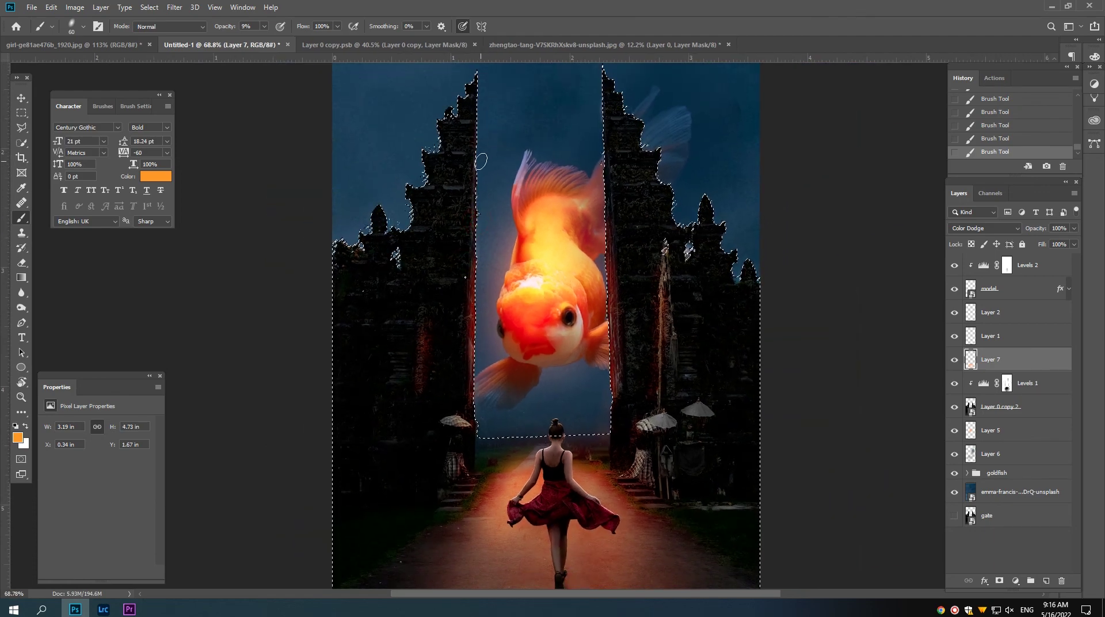
pyautogui.moveTo(475, 127); pyautogui.dragTo(478, 231)
pyautogui.moveTo(603, 75); pyautogui.dragTo(607, 256)
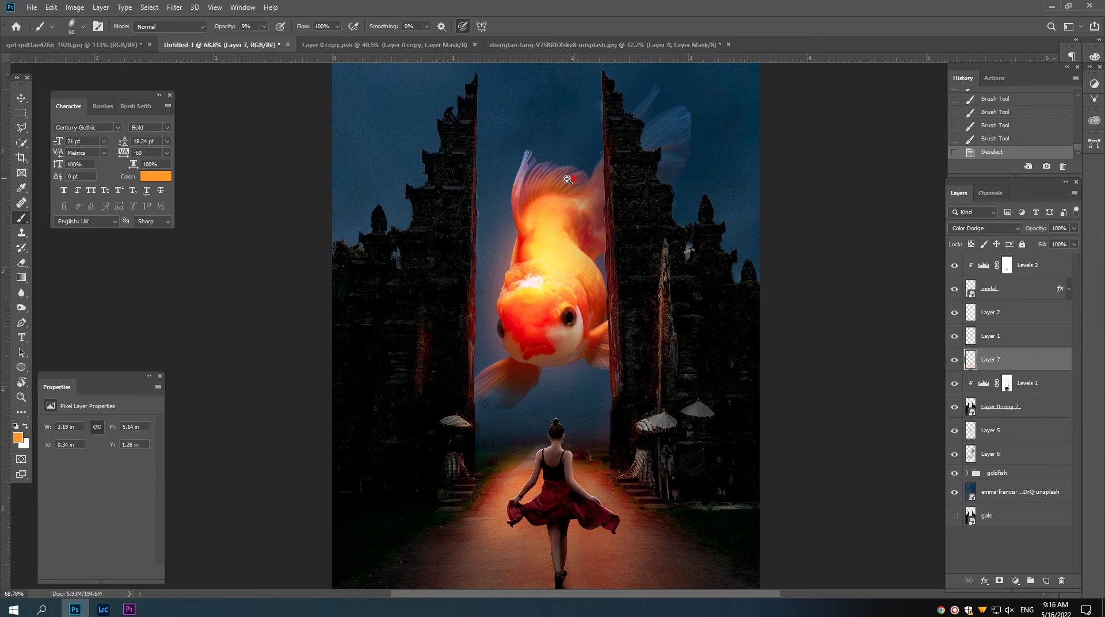
# Deselect with Ctrl+D and switch to the Move tool.
pyautogui.hotkey('ctrl', 'd')
pyautogui.scroll(-1, 549, 255)
pyautogui.scroll(2, 549, 255)
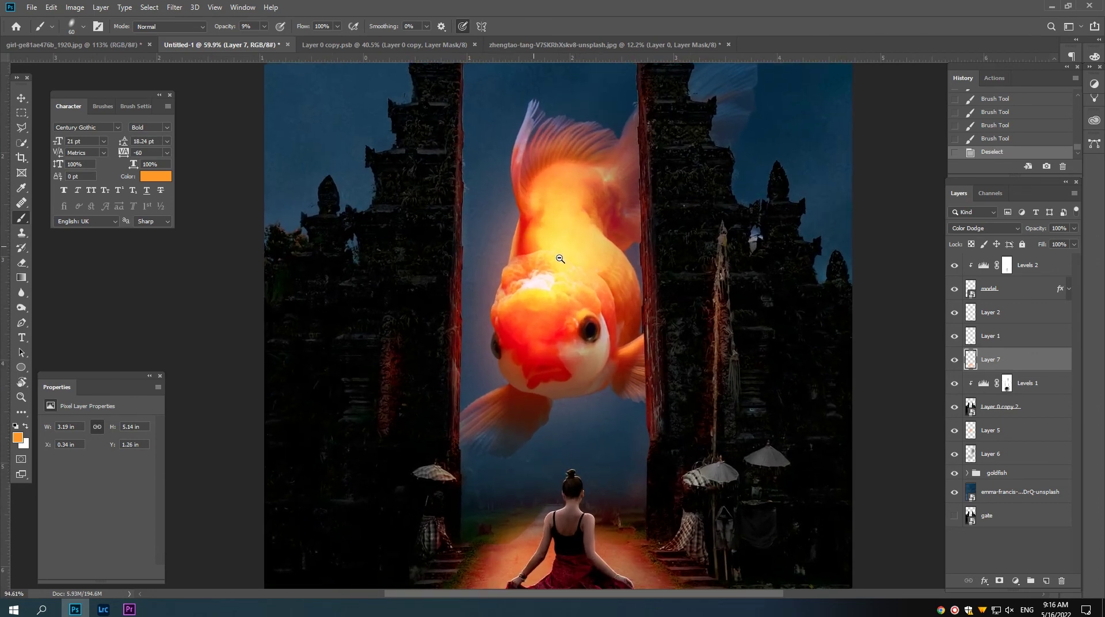
pyautogui.scroll(-4, 560, 259)
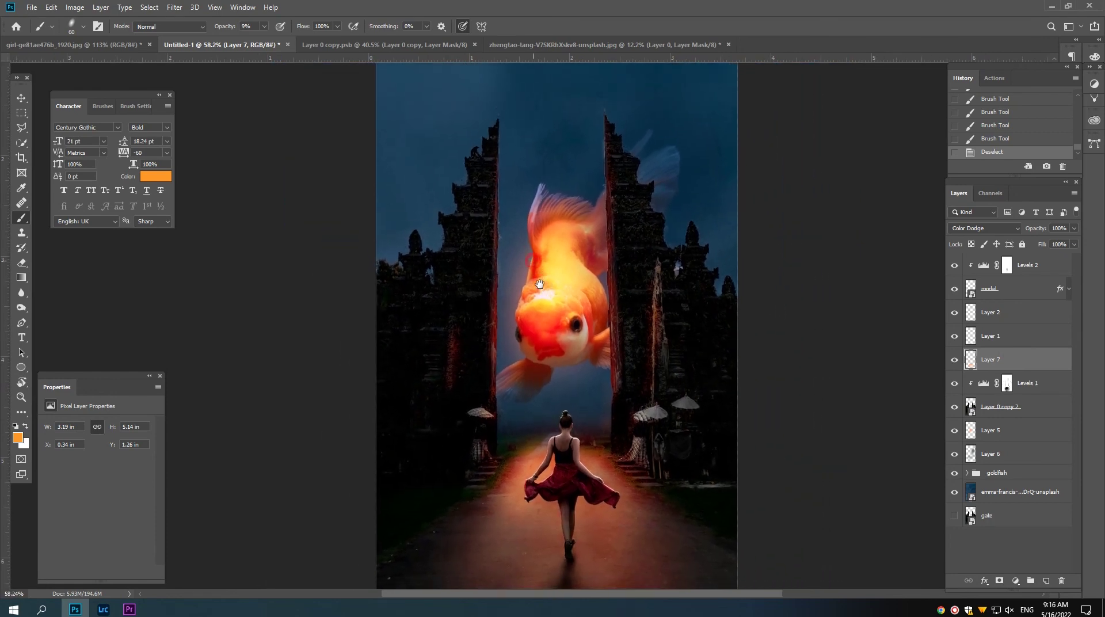
pyautogui.scroll(-2, 535, 286)
pyautogui.press('v')
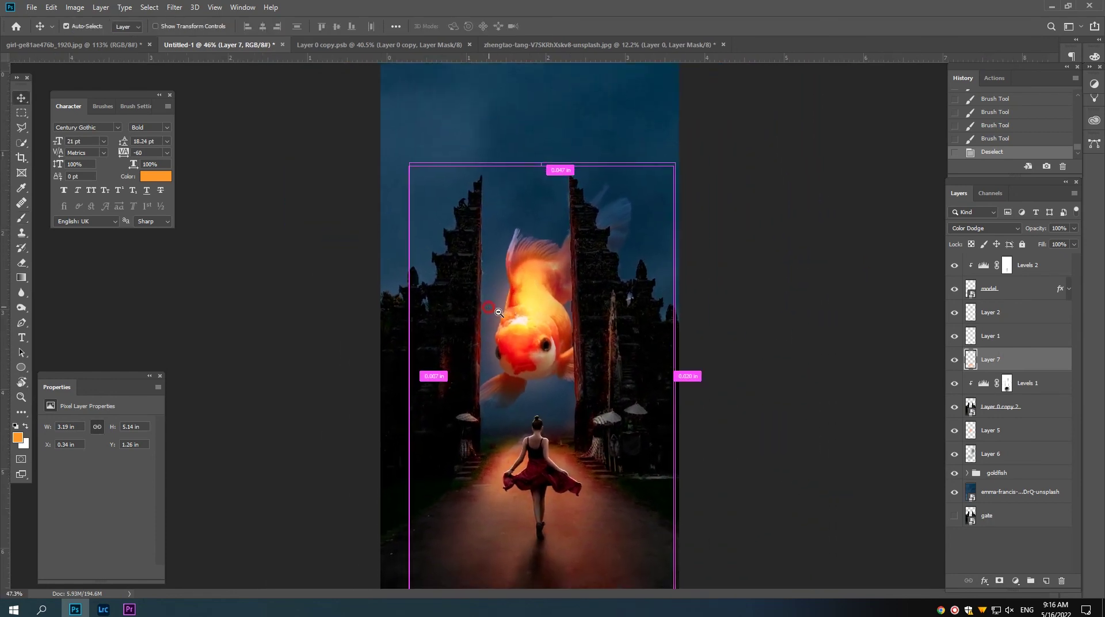
pyautogui.click(1048, 409)
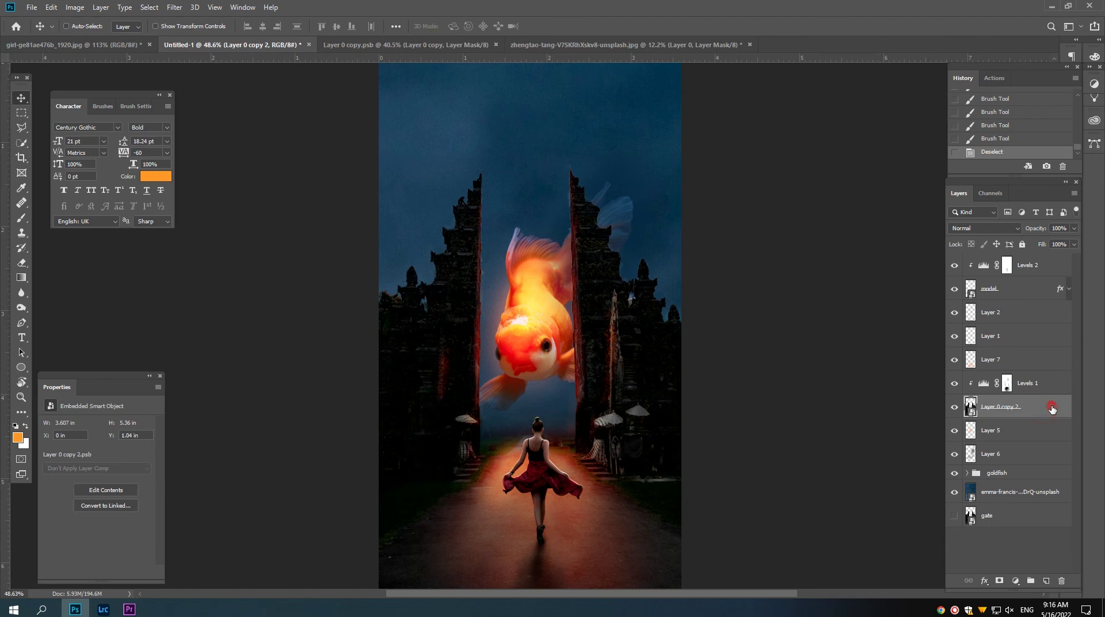
pyautogui.doubleClick(1043, 406)
pyautogui.click(679, 265)
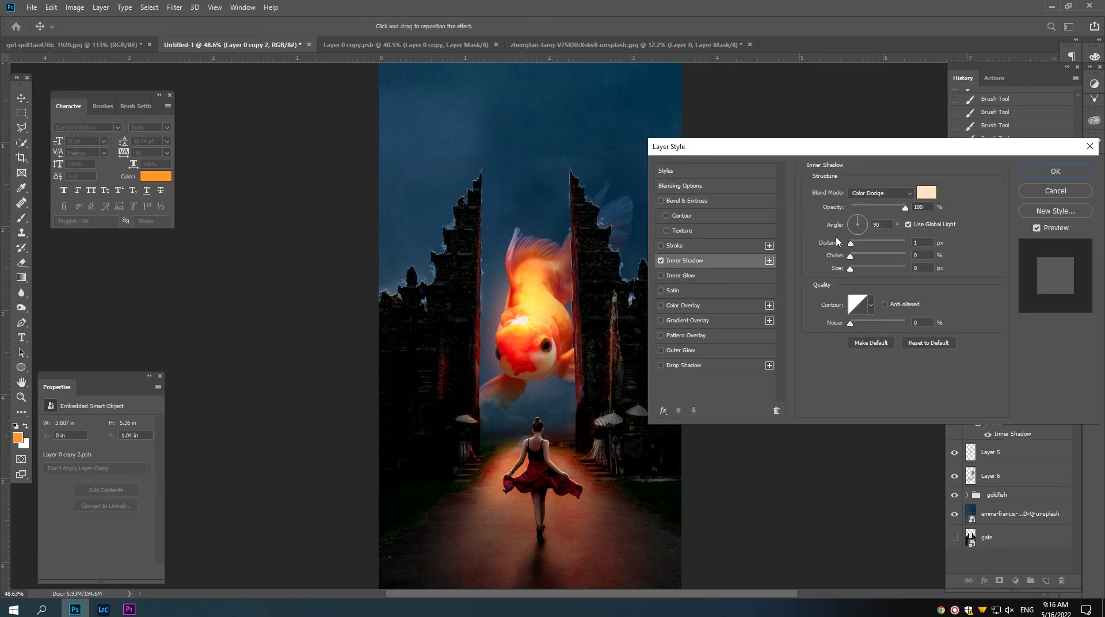
pyautogui.click(859, 235)
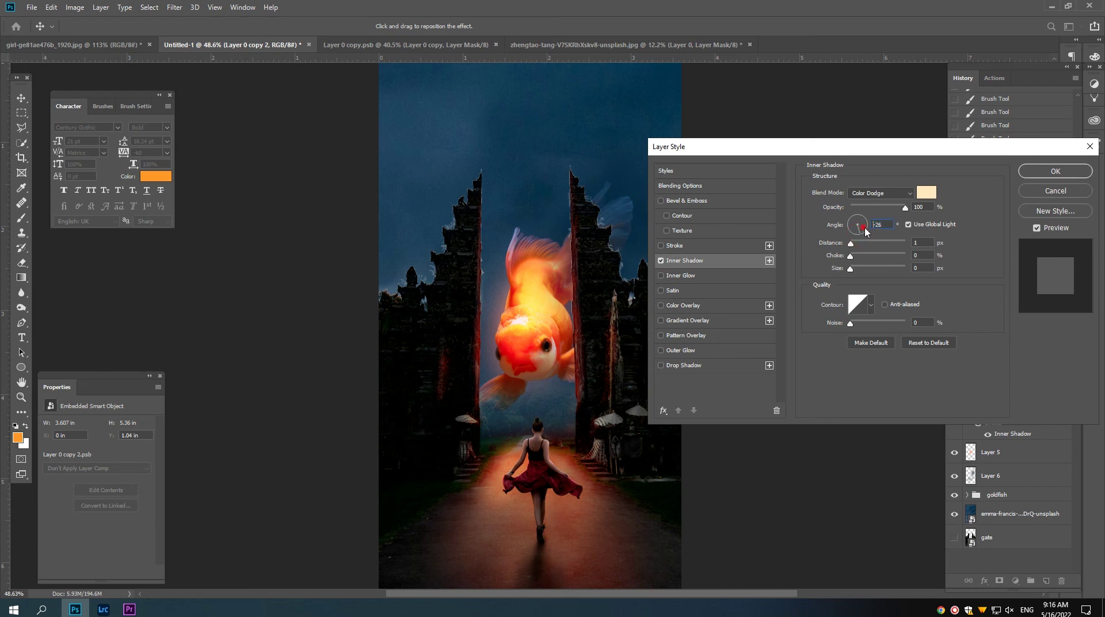
pyautogui.click(848, 228)
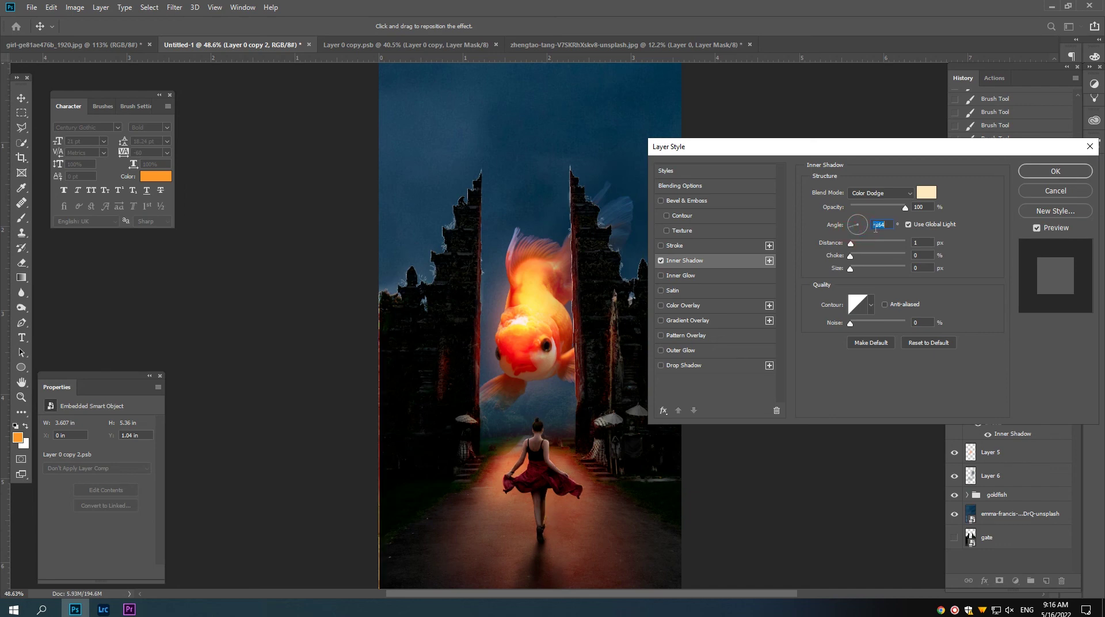
pyautogui.click(1053, 193)
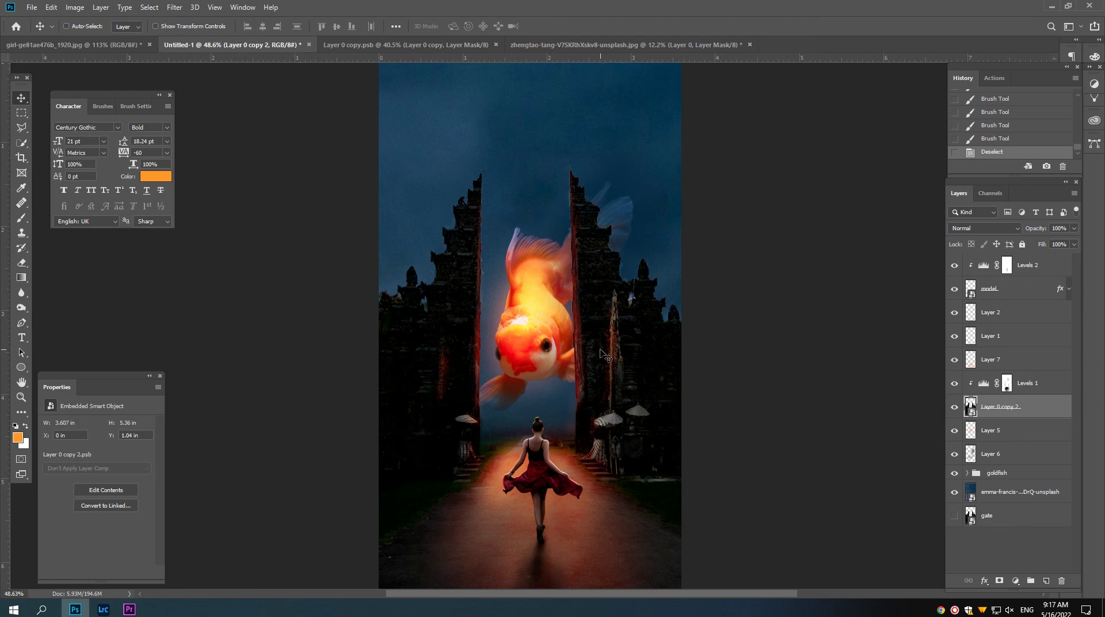
# Commit the placed starfield at the top of the stack and clip Levels 1 to Layer 0 copy 2.
pyautogui.scroll(-3, 587, 335)
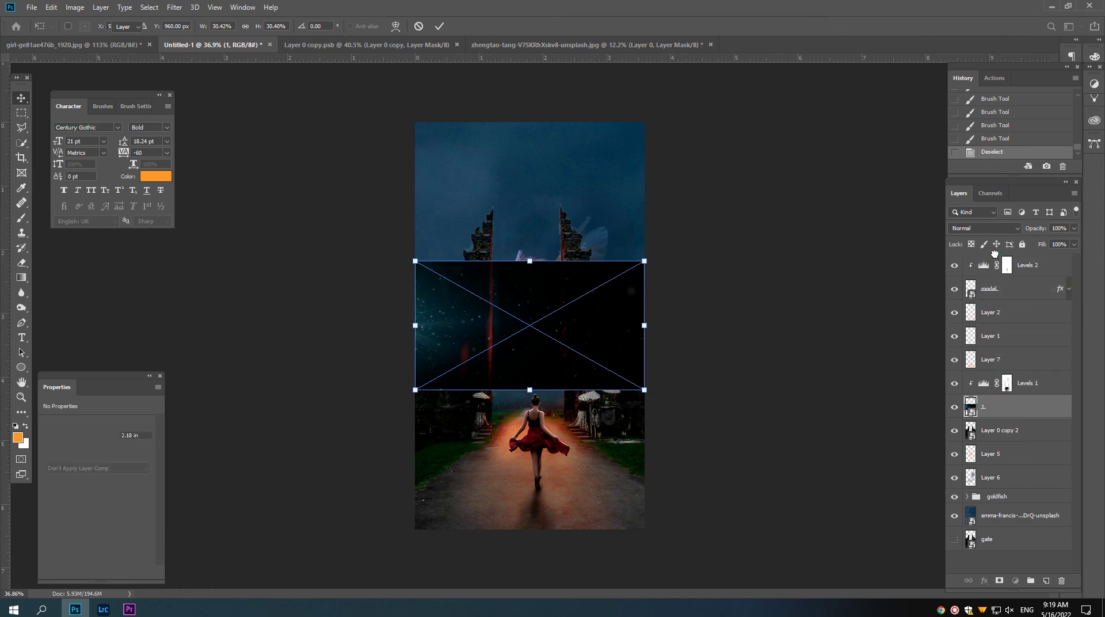
pyautogui.press('Return')
pyautogui.hotkey('ctrl', 'shift', ']')
pyautogui.rightClick(976, 411)
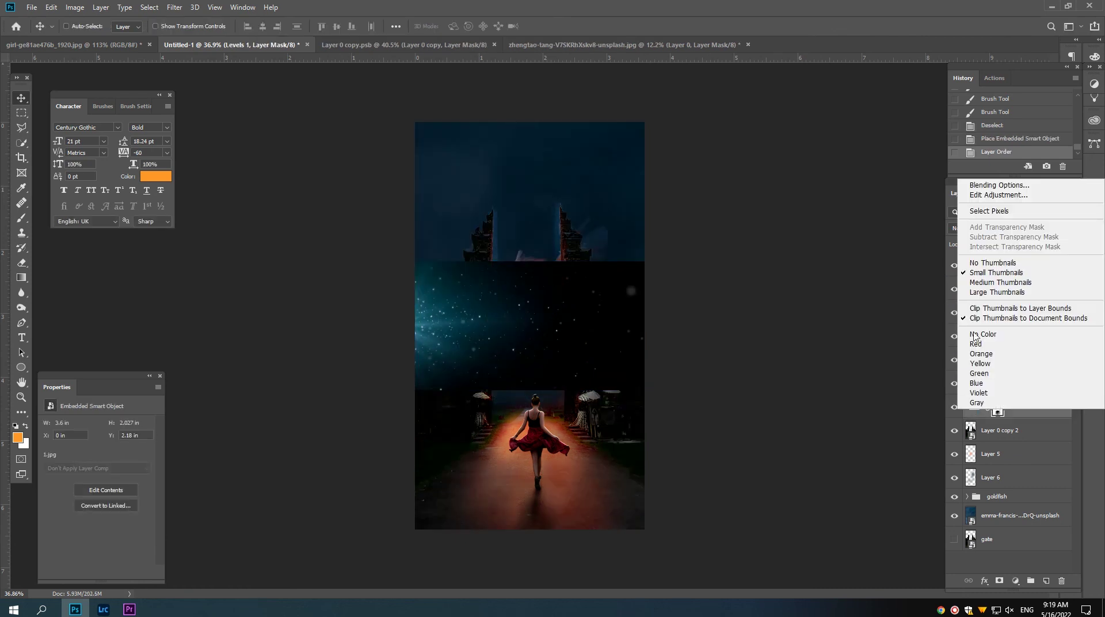
pyautogui.click(1023, 407)
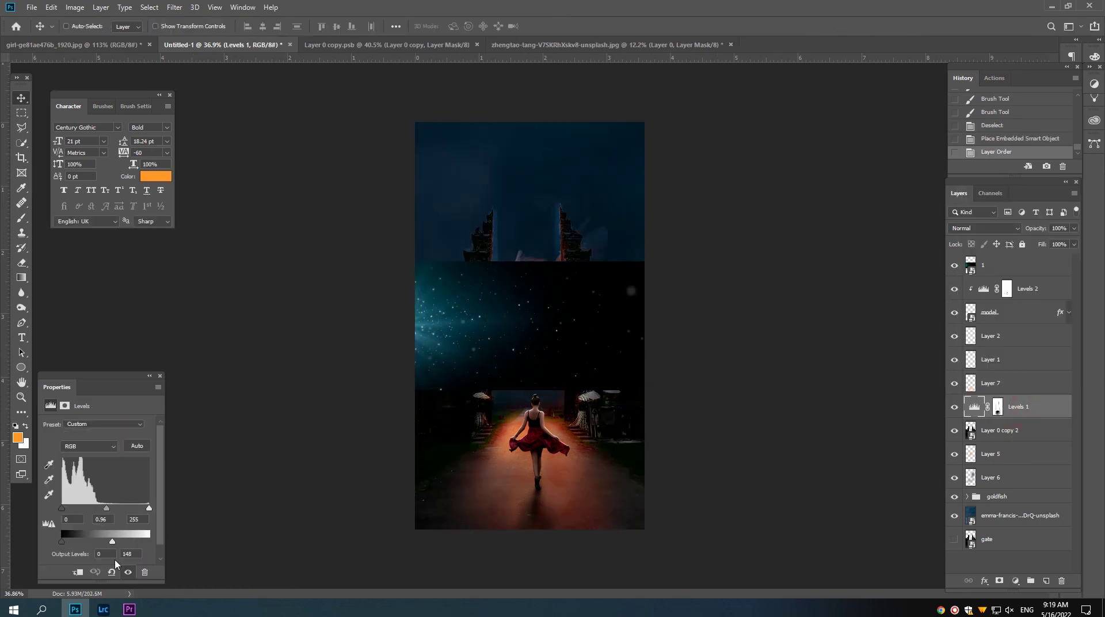
pyautogui.click(78, 573)
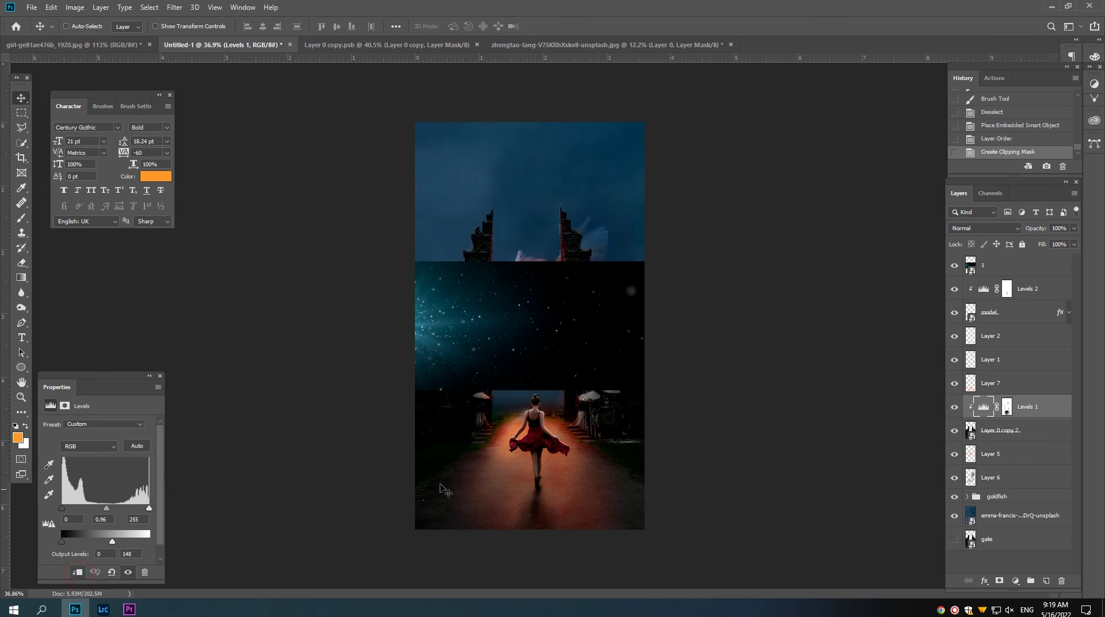
# Set the starfield layer to Screen blending and rasterize it.
pyautogui.click(1009, 269)
pyautogui.click(982, 228)
pyautogui.click(989, 320)
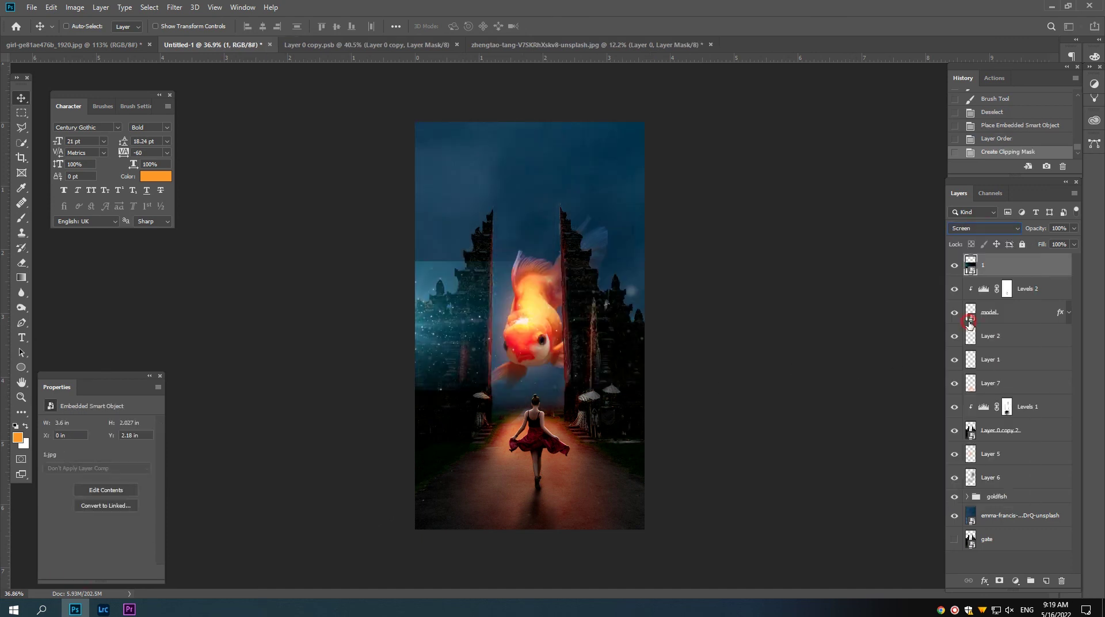
pyautogui.rightClick(993, 286)
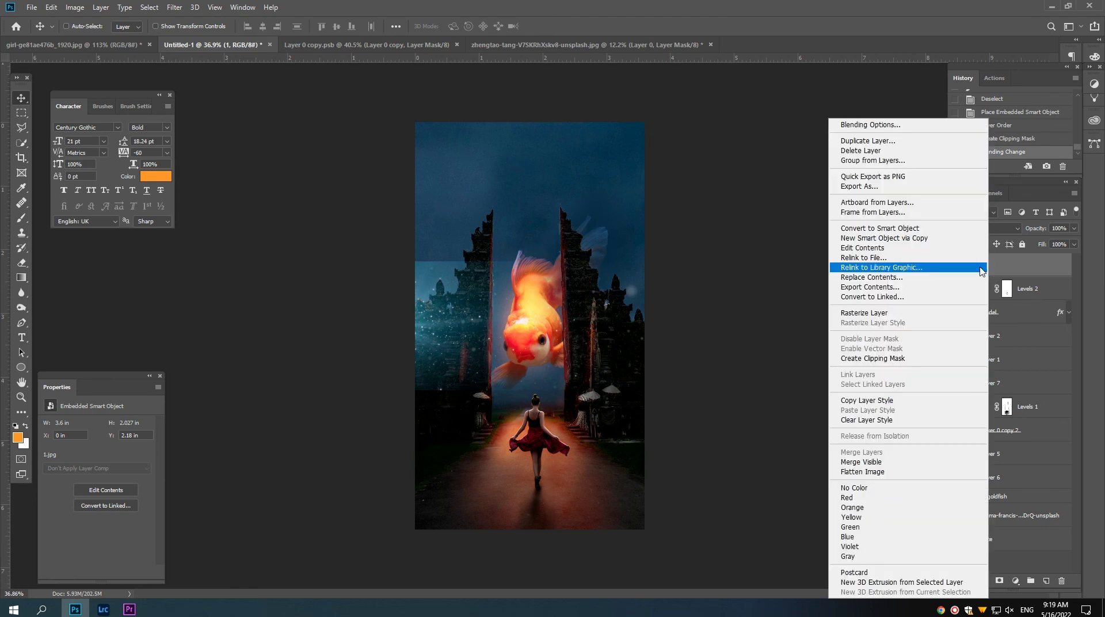
pyautogui.click(873, 314)
# Darken the starfield with Levels 47/0.58/211.
pyautogui.hotkey('ctrl', 'l')
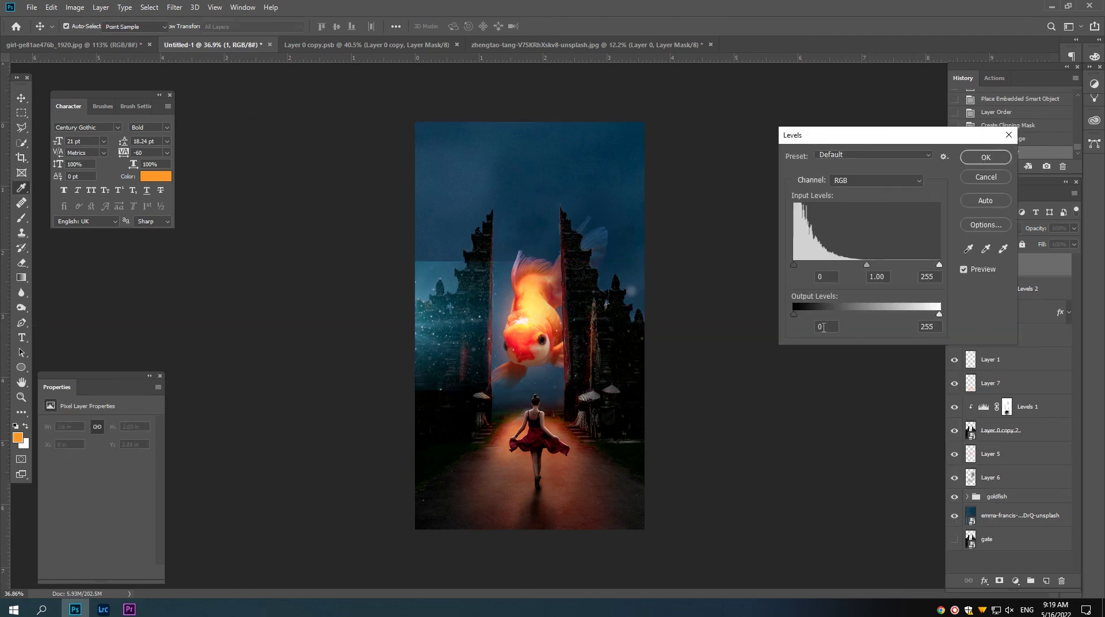
pyautogui.moveTo(794, 265); pyautogui.dragTo(818, 266)
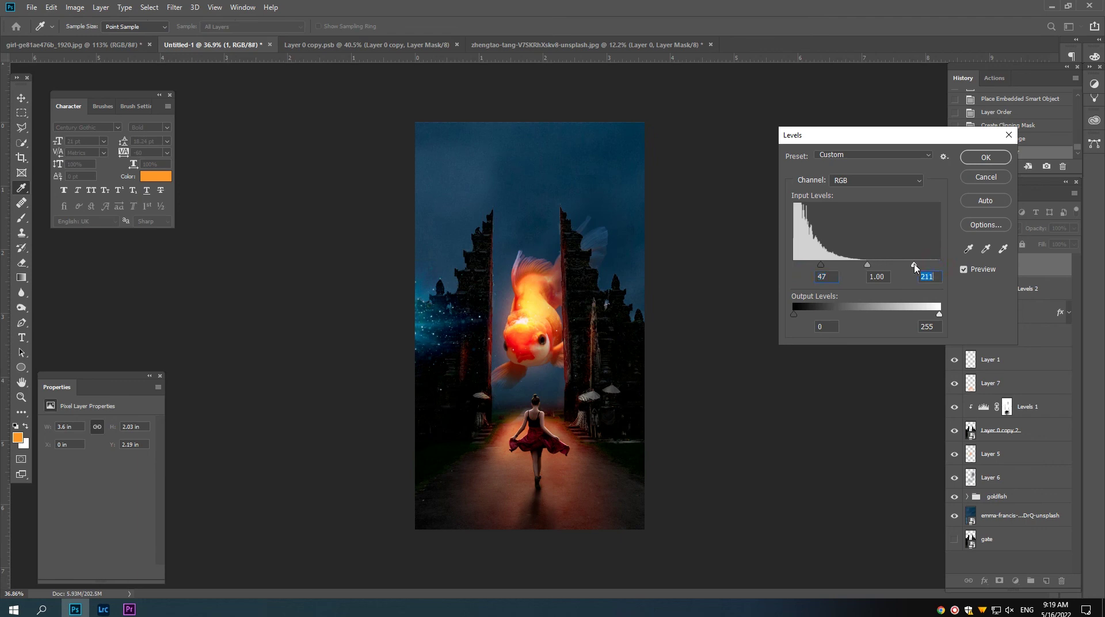
pyautogui.moveTo(867, 266); pyautogui.dragTo(876, 266)
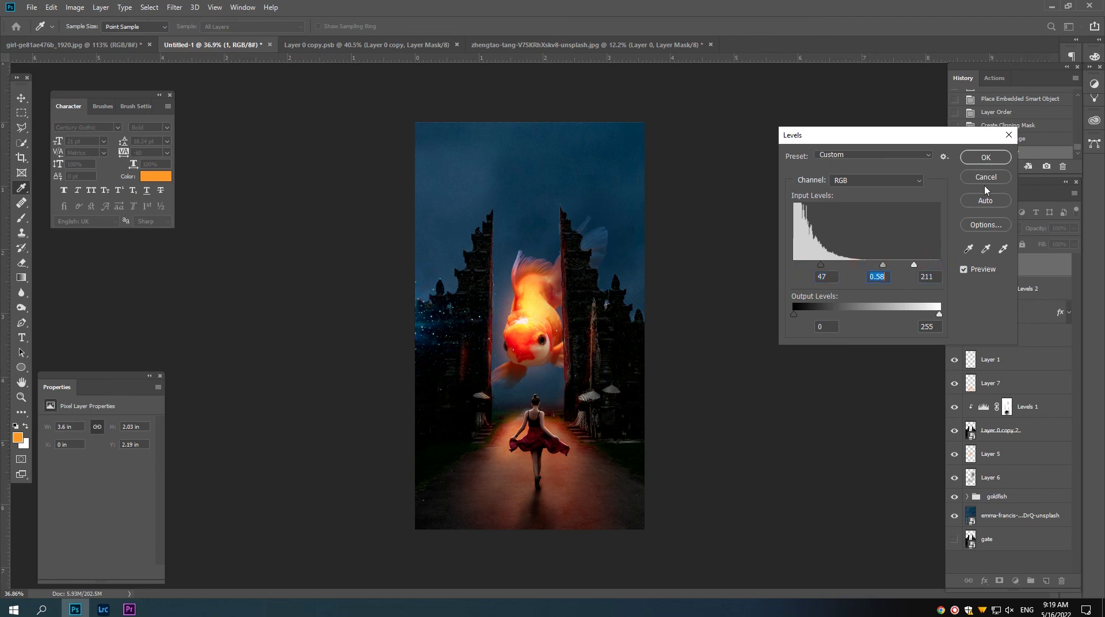
pyautogui.click(985, 157)
# Shift the starfield right and rotate it about -92° over the gates.
pyautogui.press('v')
pyautogui.moveTo(443, 322); pyautogui.dragTo(540, 322)
pyautogui.scroll(1, 533, 332)
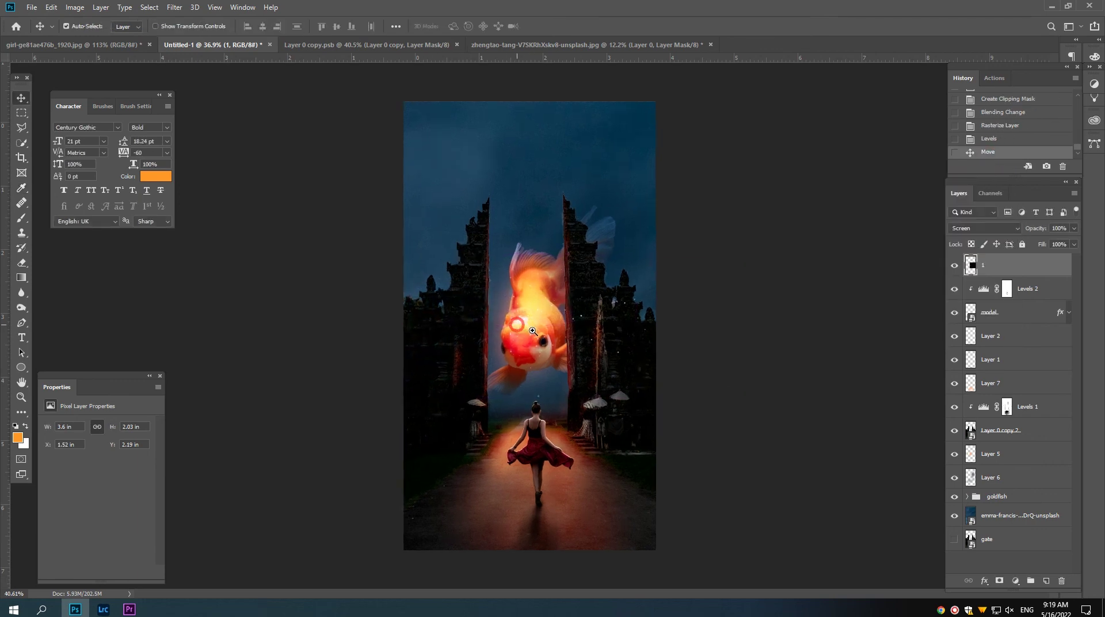
pyautogui.scroll(2, 533, 331)
pyautogui.hotkey('ctrl', 't')
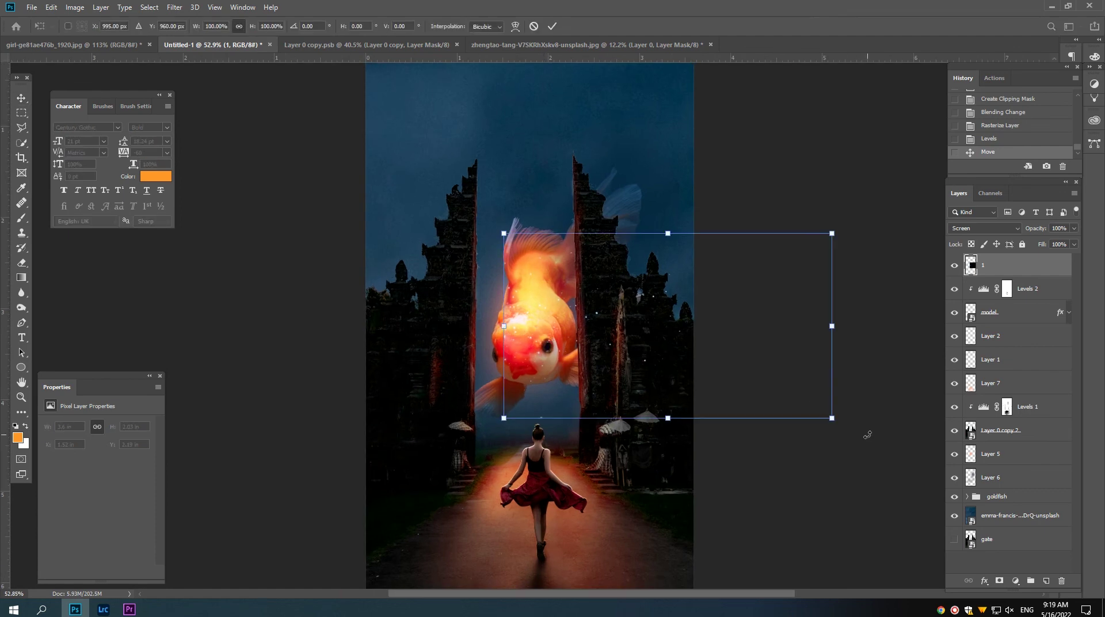
pyautogui.moveTo(867, 434); pyautogui.dragTo(697, 263)
pyautogui.moveTo(684, 318); pyautogui.dragTo(553, 140)
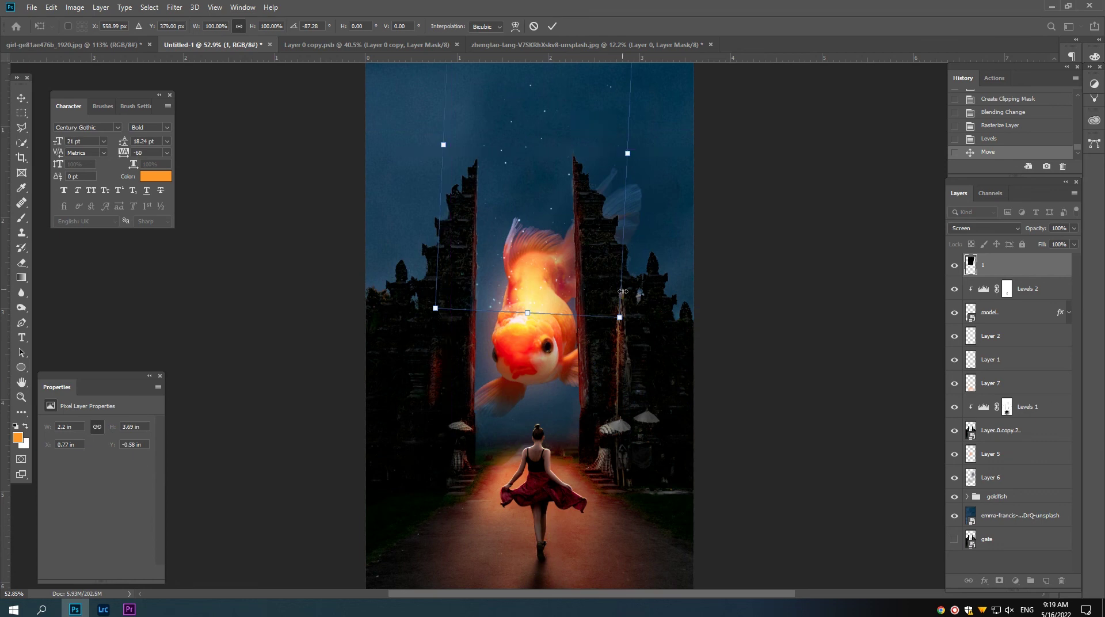
pyautogui.moveTo(623, 291)
pyautogui.mouseDown()
pyautogui.moveTo(592, 264)
pyautogui.moveTo(588, 280)
pyautogui.mouseUp()
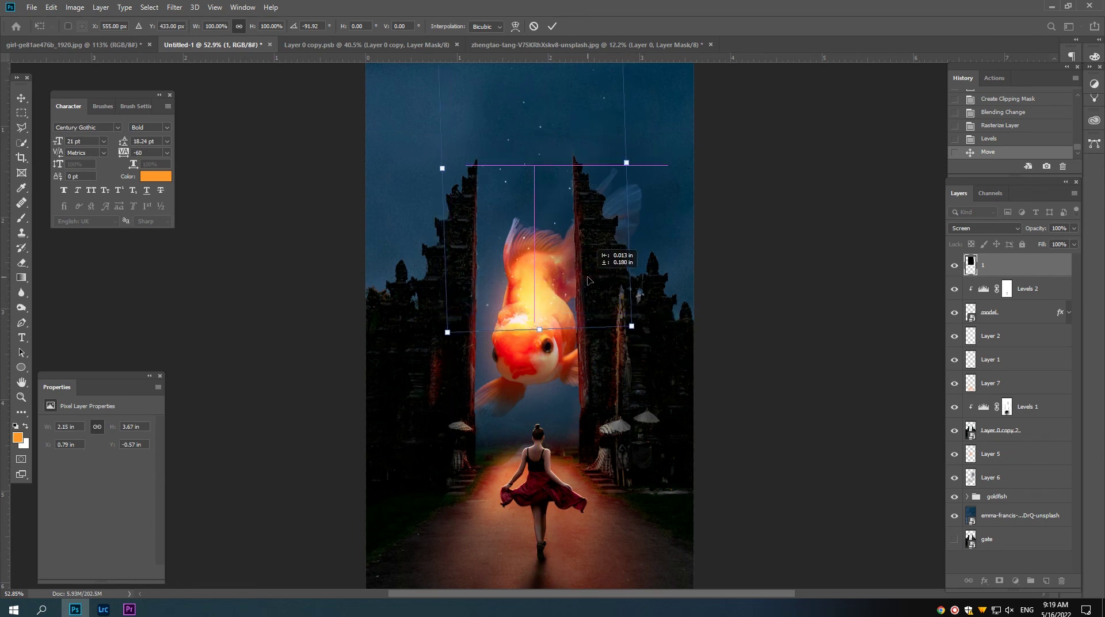
pyautogui.press('Return')
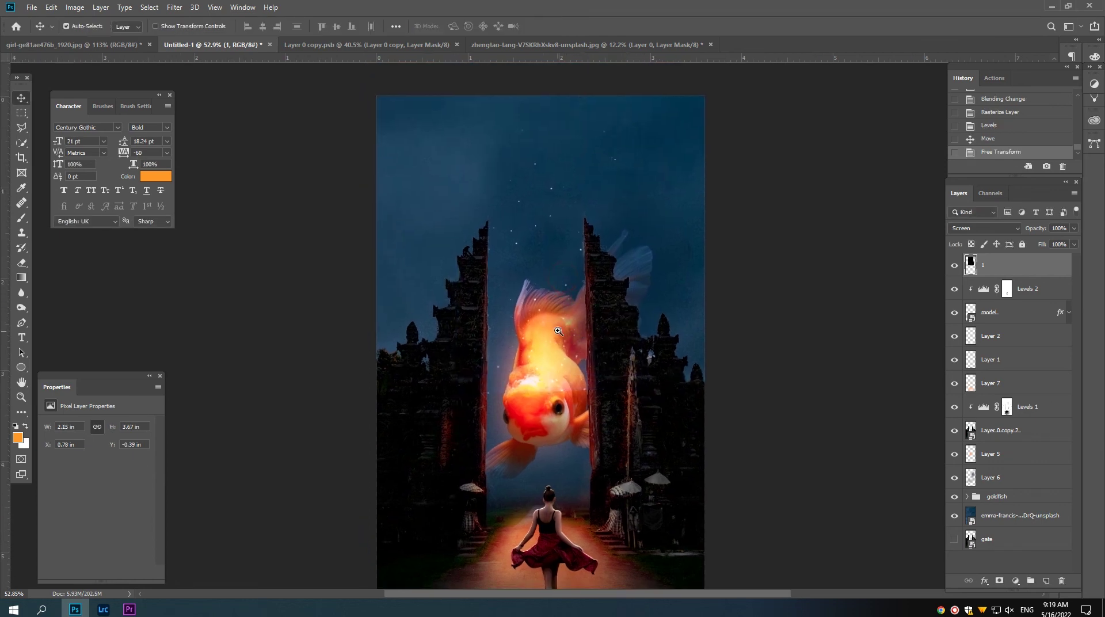
pyautogui.moveTo(557, 330); pyautogui.dragTo(591, 348)
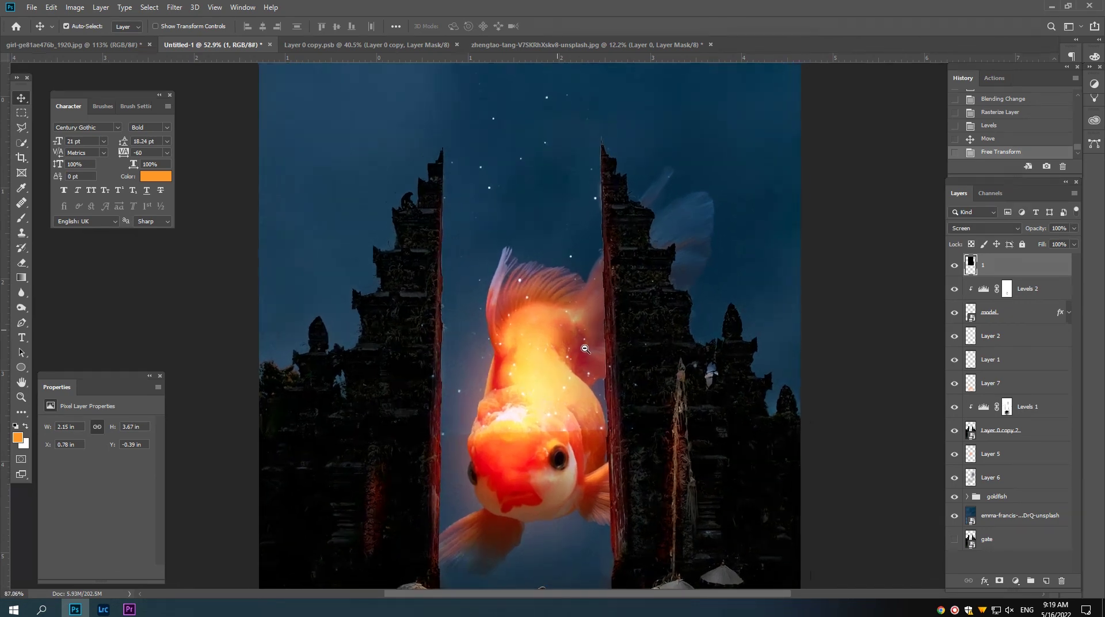
# Add a mask to the starfield and paint out the stars over the fish's head.
pyautogui.click(1000, 581)
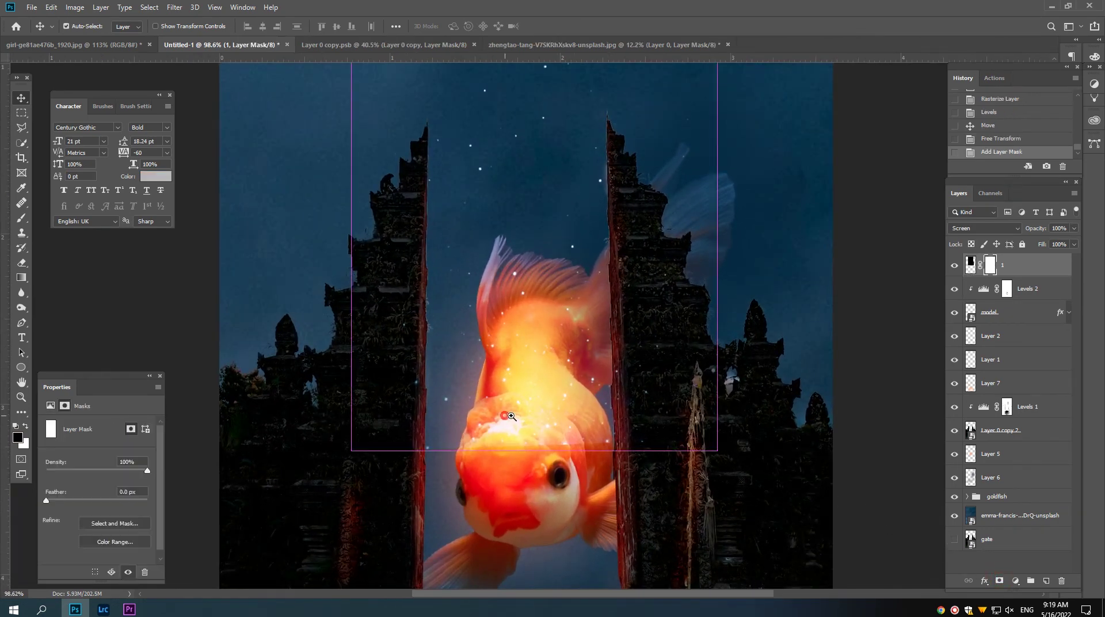
pyautogui.click(22, 219)
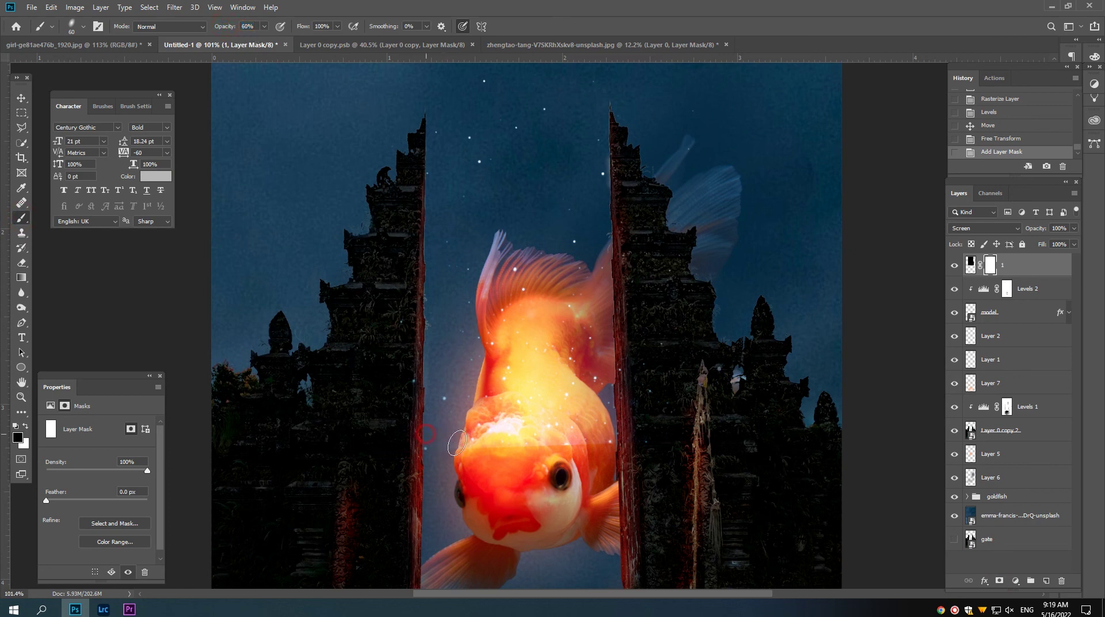
pyautogui.moveTo(457, 442); pyautogui.dragTo(589, 463)
pyautogui.moveTo(460, 447); pyautogui.dragTo(615, 446)
pyautogui.scroll(-5, 399, 440)
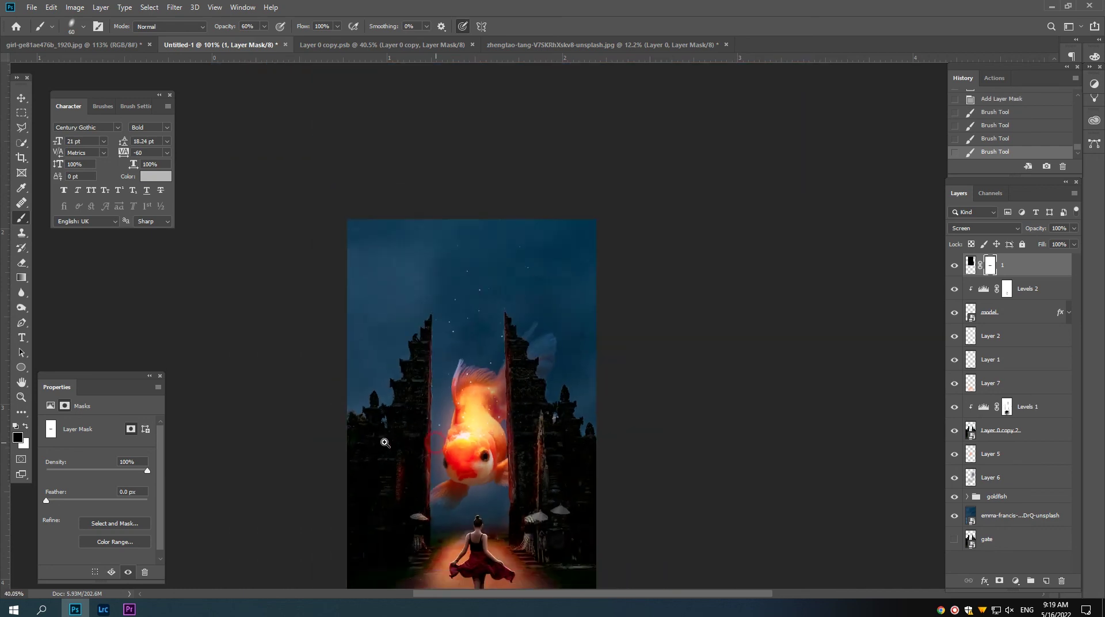
pyautogui.press('v')
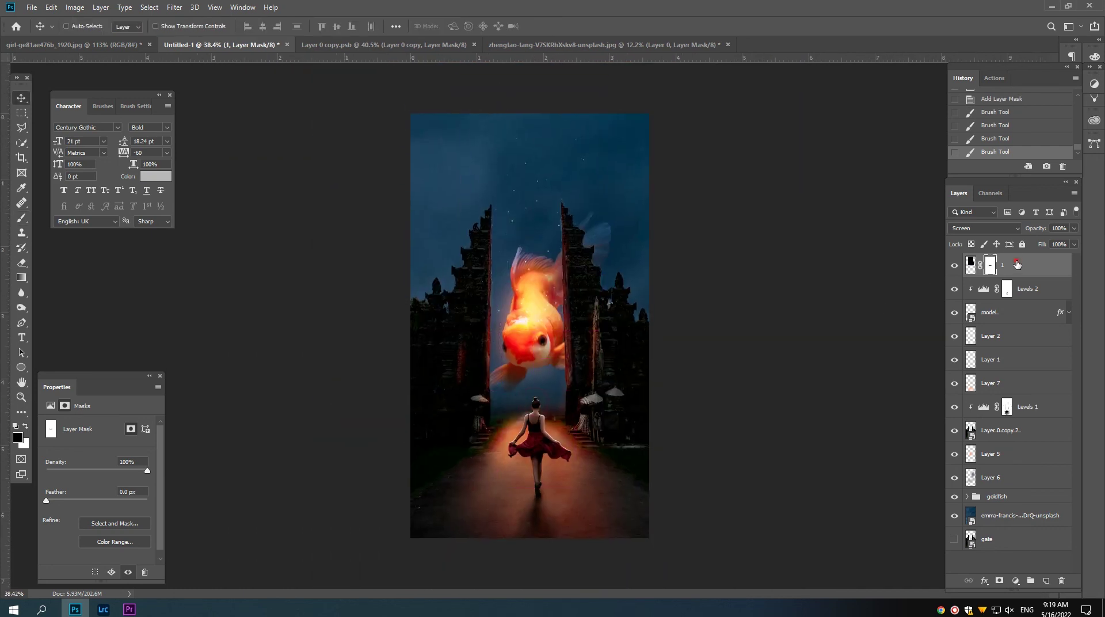
# Duplicate glow layer 1, flip it horizontally and vertically, rotate about 167°, and move it onto the path.
pyautogui.moveTo(1017, 264); pyautogui.dragTo(1046, 580)
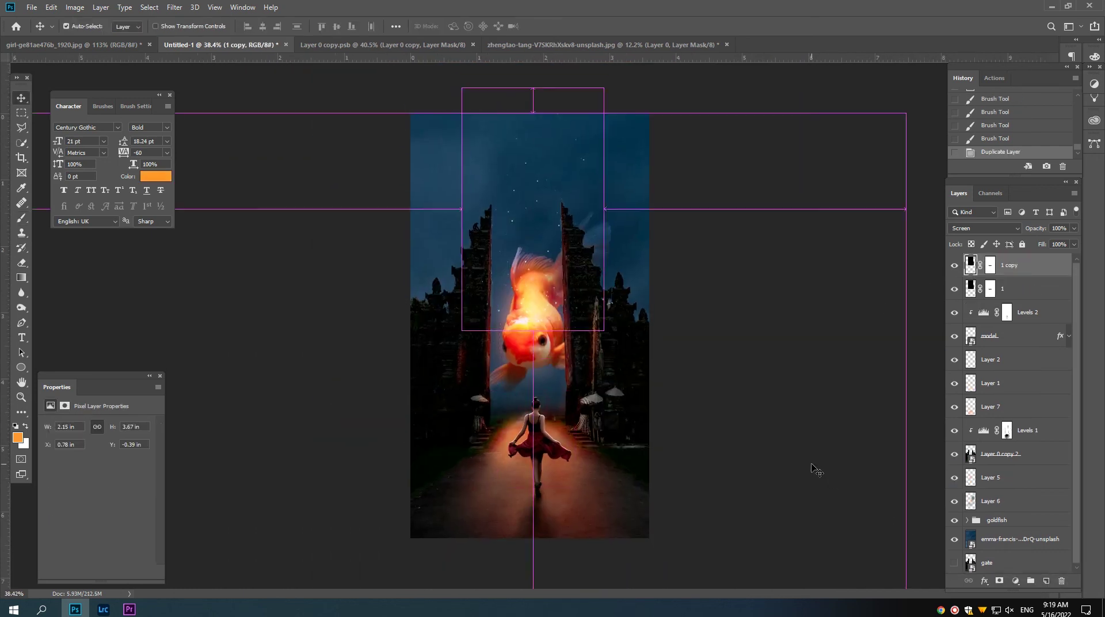
pyautogui.hotkey('ctrl', 't')
pyautogui.rightClick(591, 299)
pyautogui.click(624, 445)
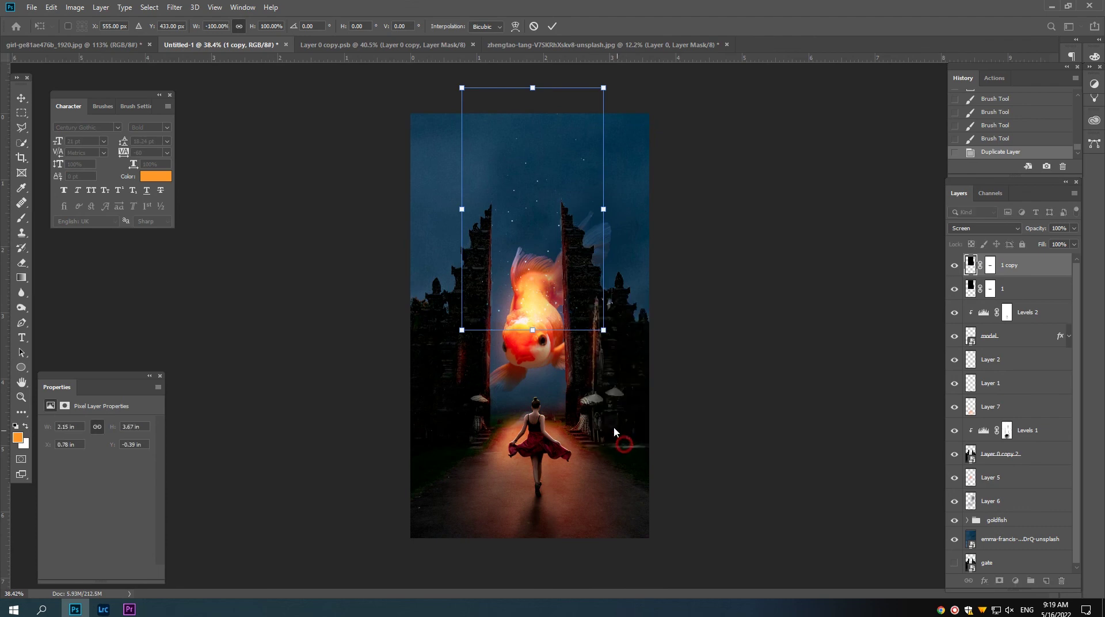
pyautogui.moveTo(566, 280); pyautogui.dragTo(563, 475)
pyautogui.moveTo(556, 469); pyautogui.dragTo(553, 505)
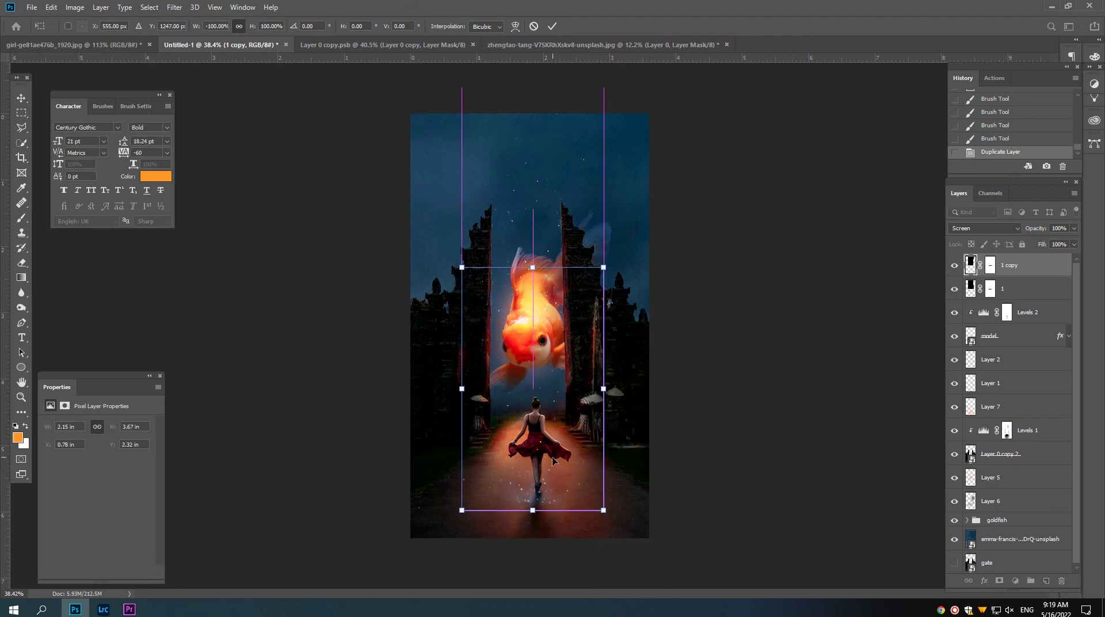
pyautogui.rightClick(551, 506)
pyautogui.click(569, 501)
pyautogui.moveTo(562, 467)
pyautogui.mouseDown()
pyautogui.moveTo(563, 452)
pyautogui.moveTo(566, 536)
pyautogui.mouseUp()
pyautogui.scroll(-1, 600, 505)
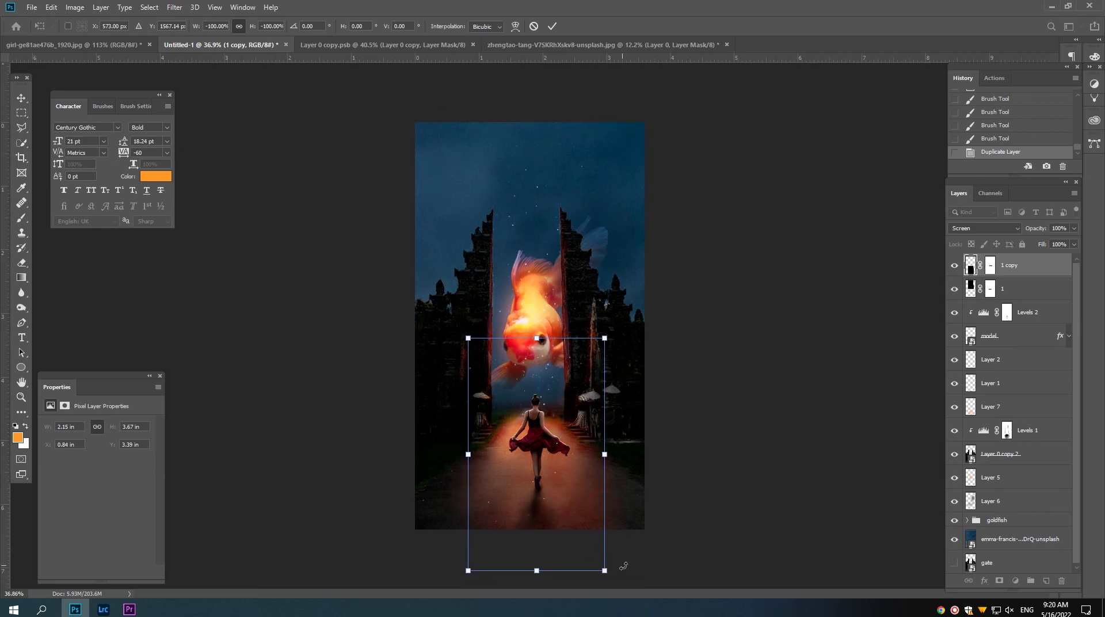
pyautogui.moveTo(621, 563)
pyautogui.mouseDown()
pyautogui.moveTo(593, 493)
pyautogui.moveTo(616, 443)
pyautogui.mouseUp()
pyautogui.press('Return')
# Move layer 1 and its copy down above the goldfish group, then select Levels 2.
pyautogui.scroll(5, 547, 401)
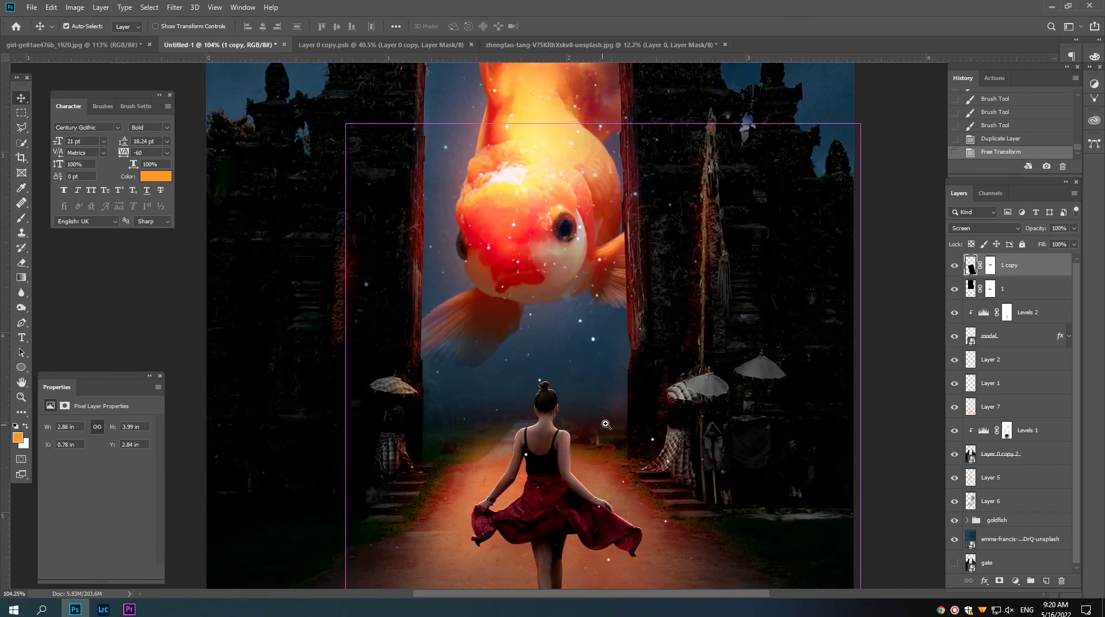
pyautogui.scroll(-2, 547, 401)
pyautogui.keyDown('shift'); pyautogui.click(1023, 291); pyautogui.keyUp('shift')
pyautogui.moveTo(1022, 295); pyautogui.dragTo(1025, 516)
pyautogui.scroll(-2, 603, 351)
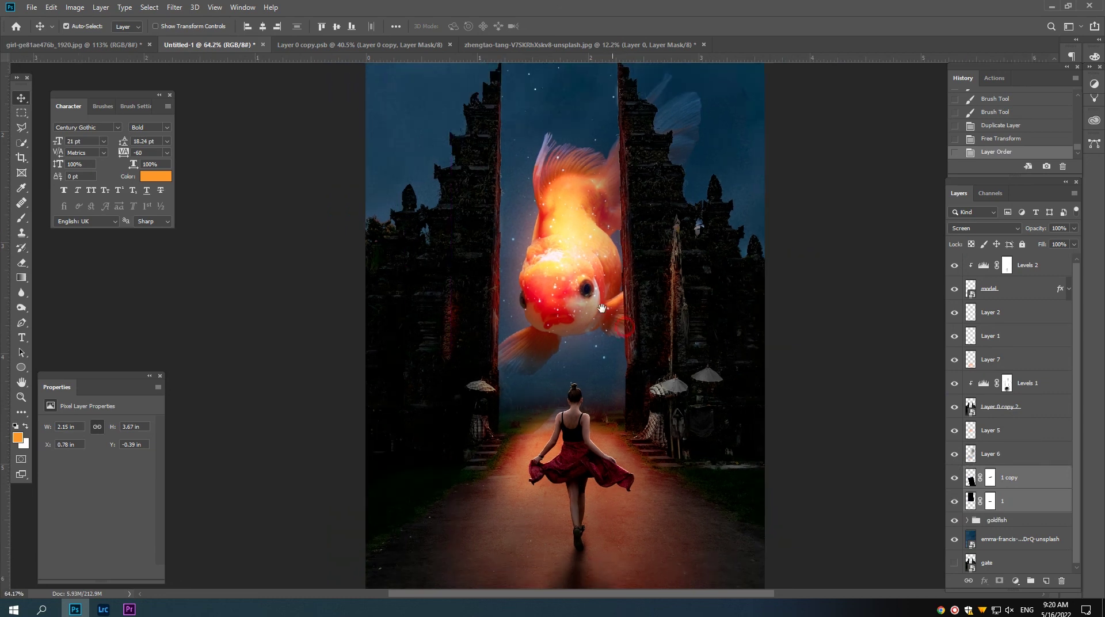
pyautogui.scroll(-2, 603, 351)
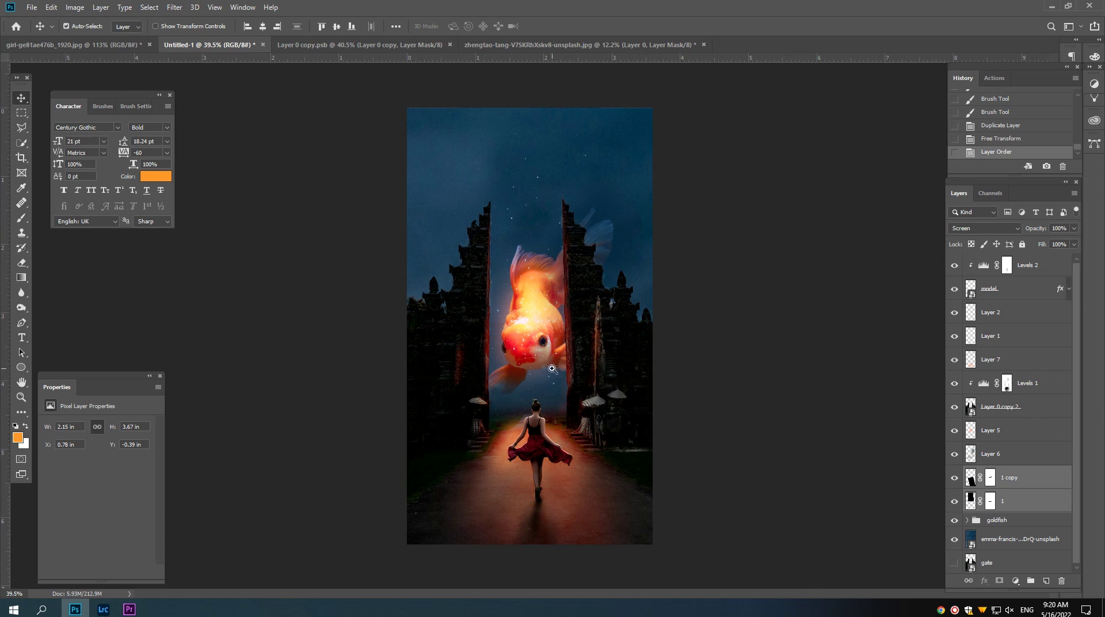
pyautogui.scroll(1, 552, 368)
pyautogui.click(1035, 266)
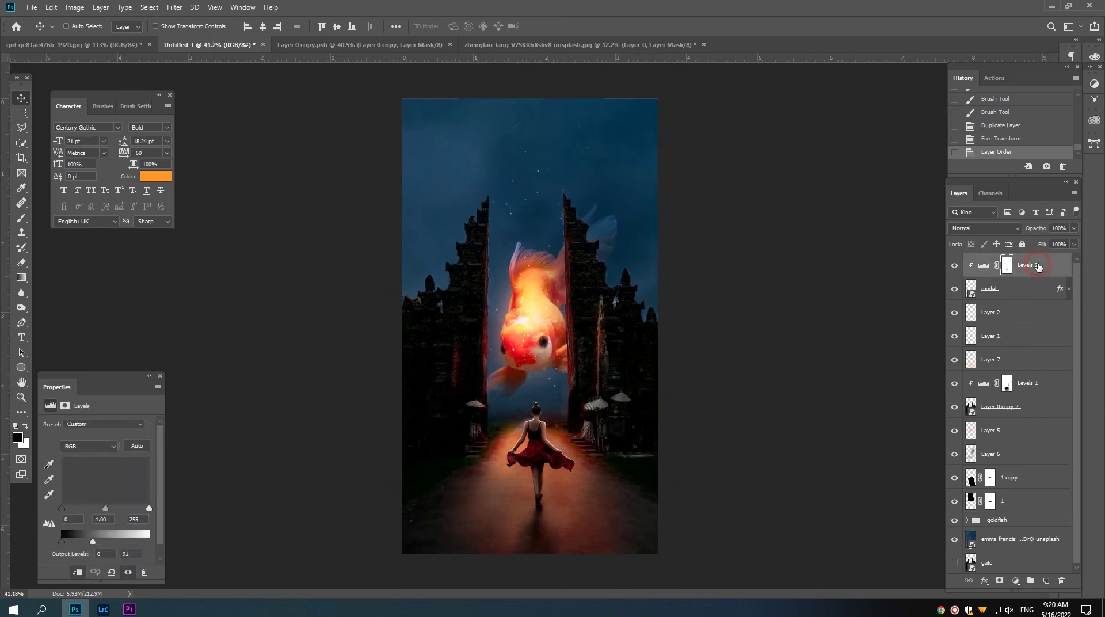
pyautogui.scroll(-1, 536, 348)
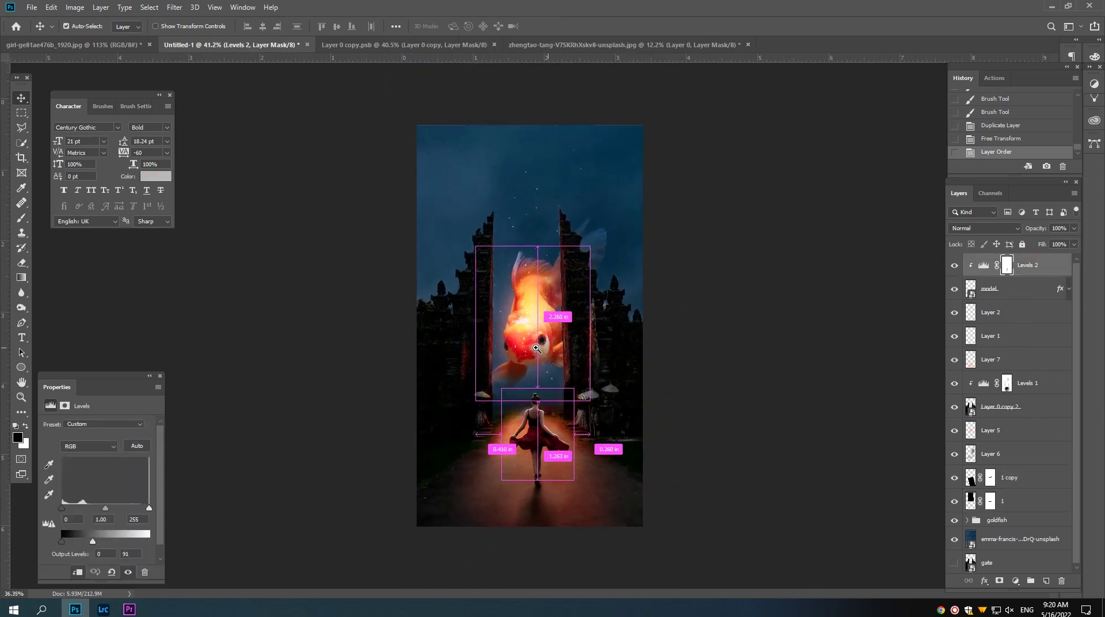
# Add a new Screen-blended layer and choose the Soft Round Brush.
pyautogui.click(1046, 580)
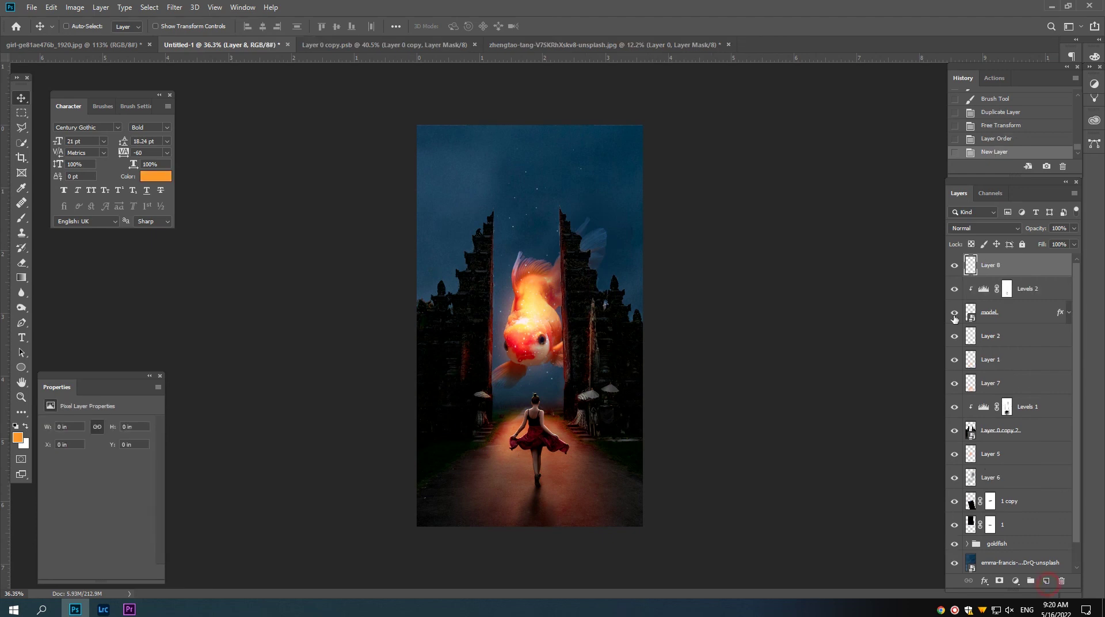
pyautogui.click(970, 233)
pyautogui.click(972, 320)
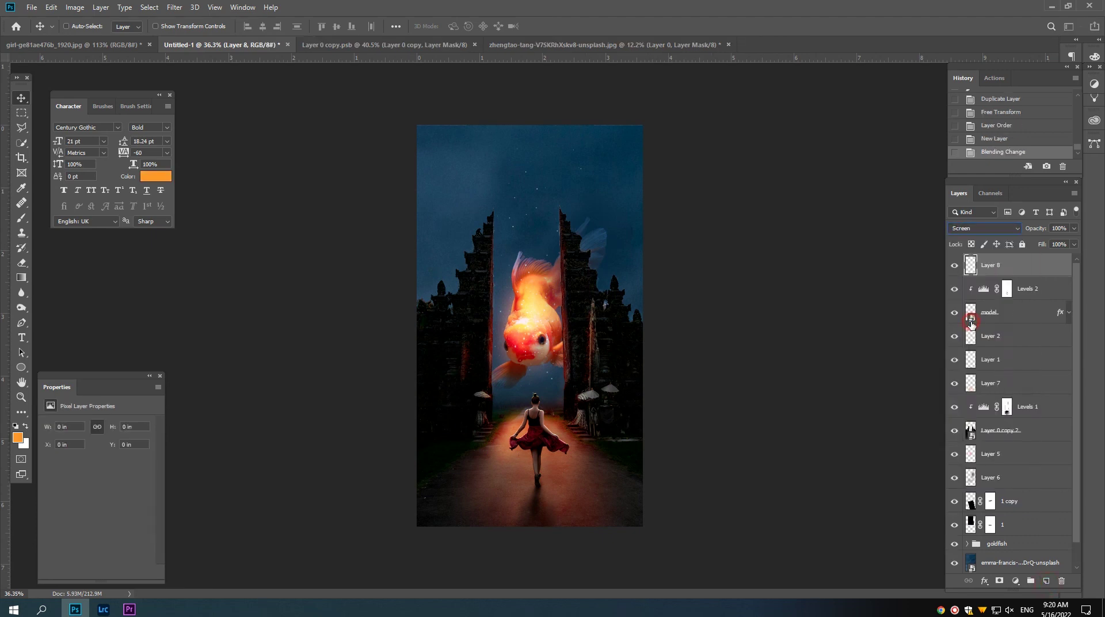
pyautogui.click(21, 219)
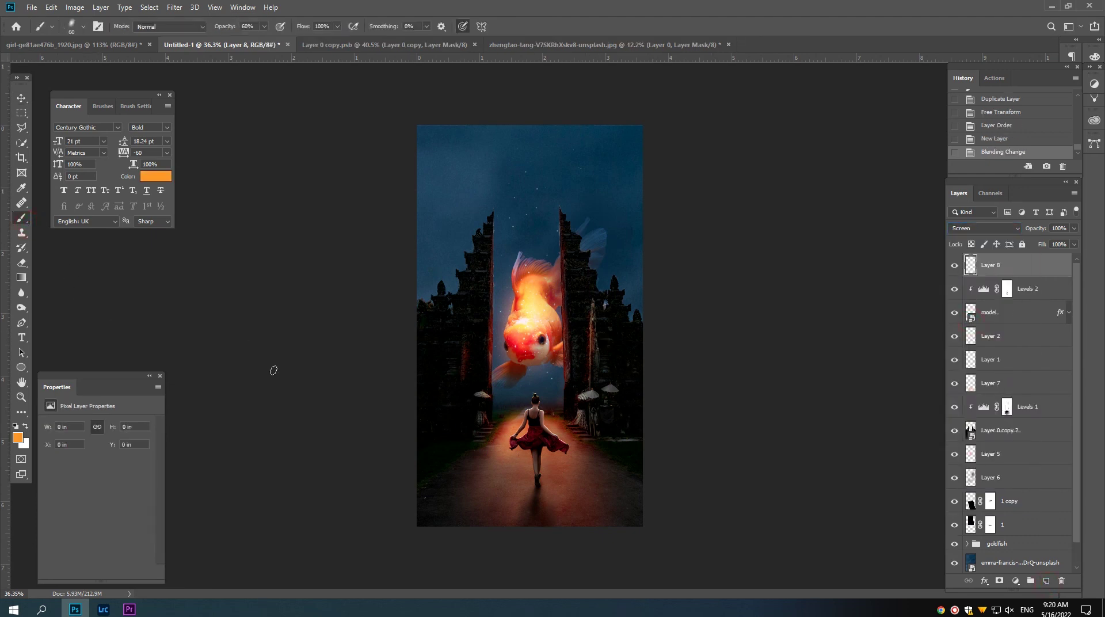
pyautogui.rightClick(598, 427)
pyautogui.click(676, 535)
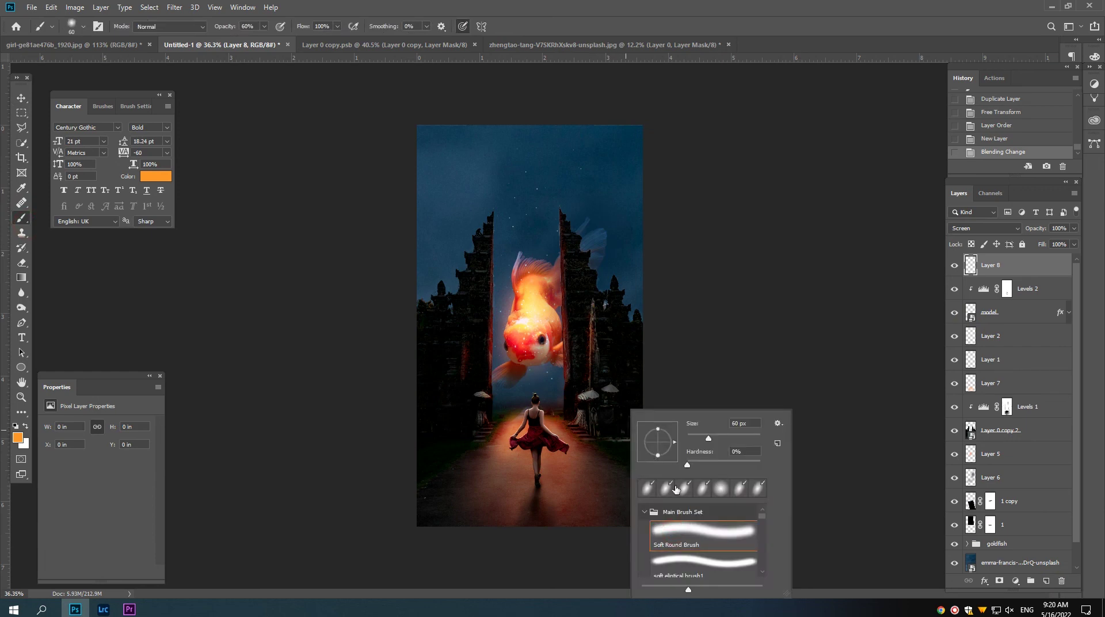
pyautogui.click(784, 320)
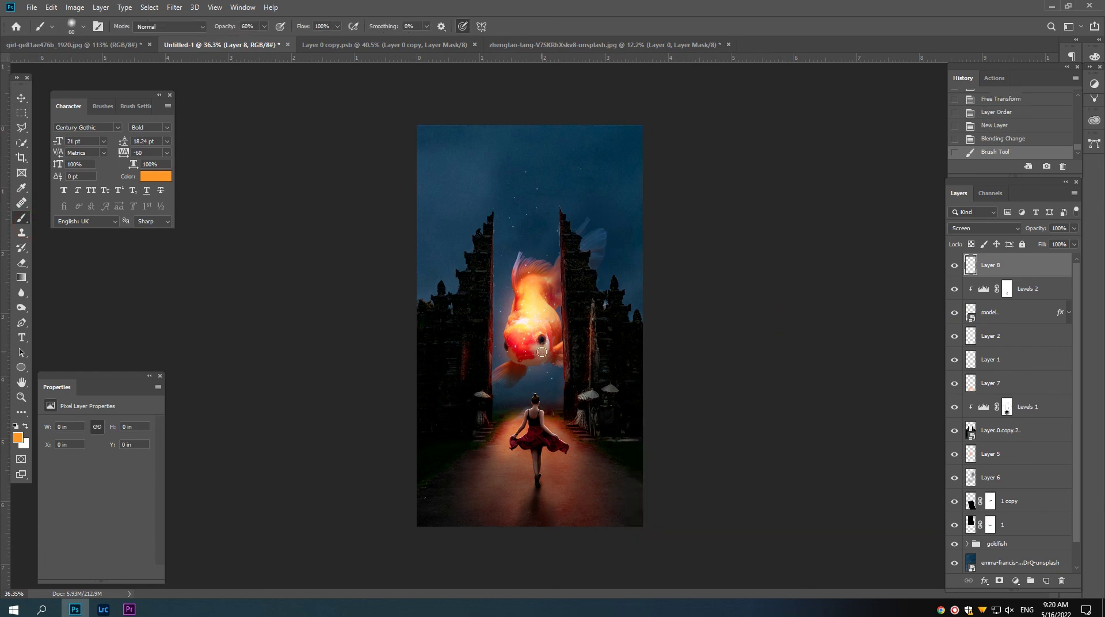
# Paint a soft low-opacity orange glow around the goldfish with a large brush.
pyautogui.moveTo(223, 29); pyautogui.dragTo(191, 32)
pyautogui.press(']')
pyautogui.press(']')
pyautogui.press(']')
pyautogui.press(']')
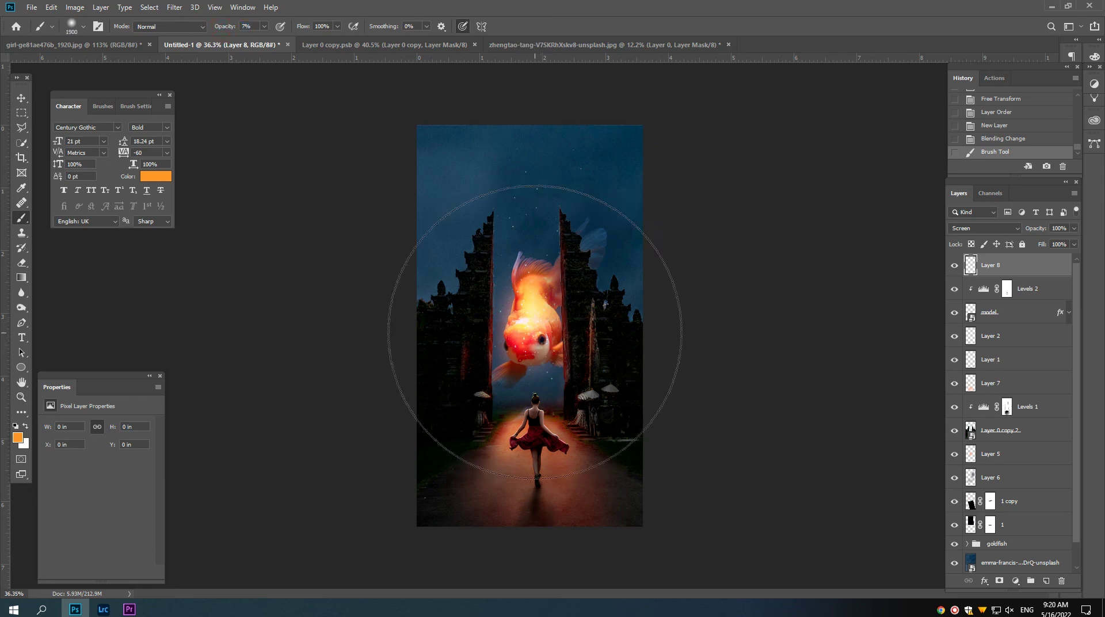
pyautogui.press('[')
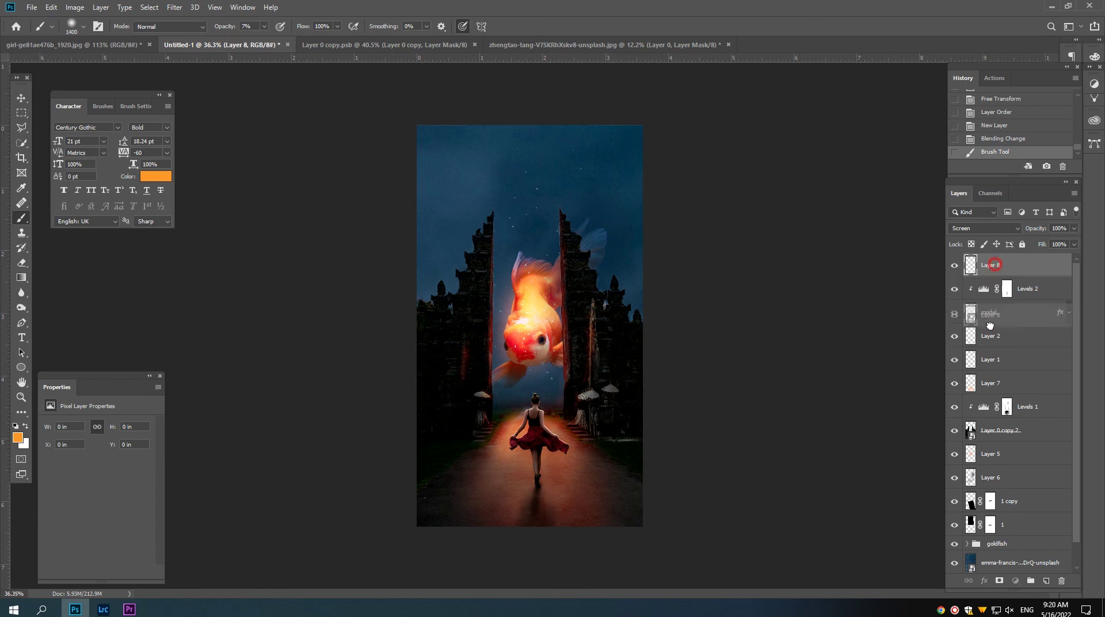
pyautogui.moveTo(996, 266); pyautogui.dragTo(1004, 489)
pyautogui.click(525, 347)
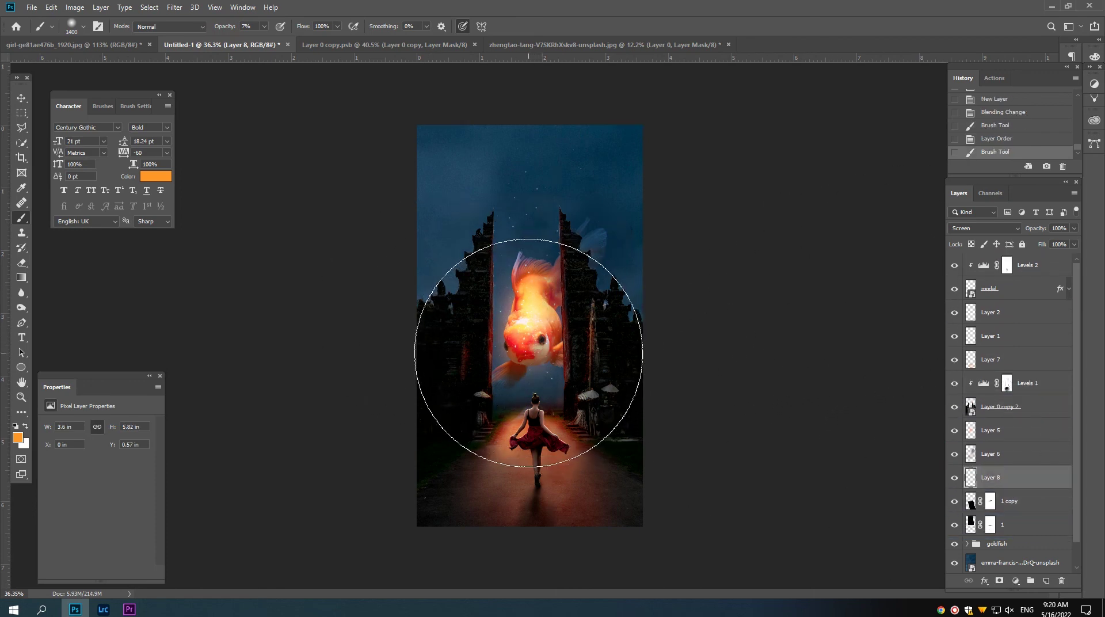
pyautogui.click(524, 354)
pyautogui.press(']')
pyautogui.press(']')
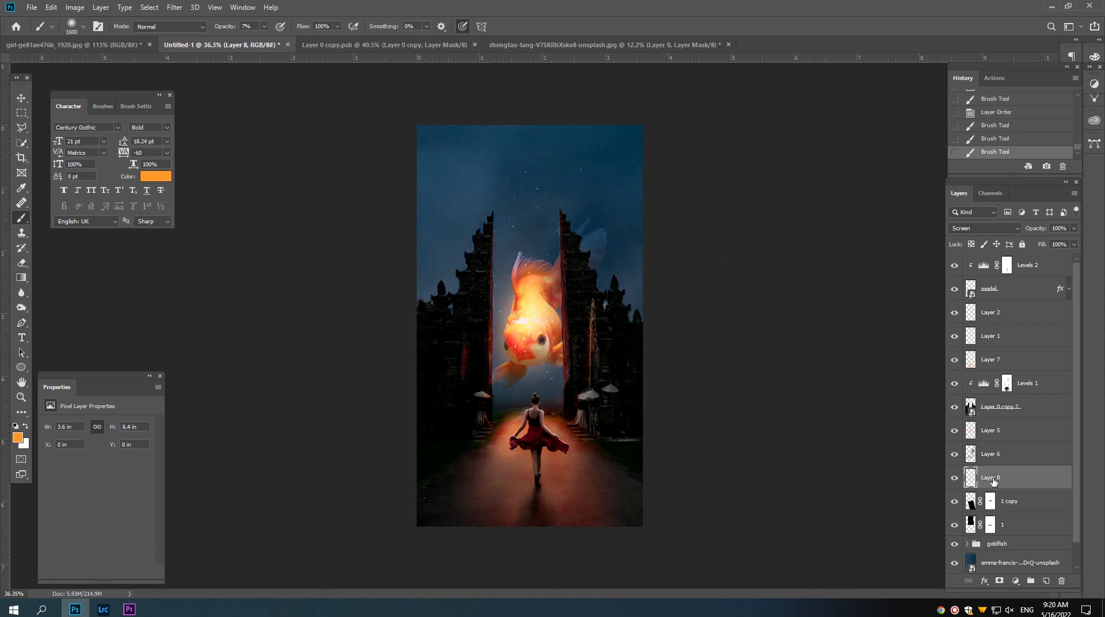
# Place Layer 8 below Layer 1, add faint glow over the gate, and set opacity to 77%.
pyautogui.moveTo(992, 481)
pyautogui.mouseDown()
pyautogui.moveTo(991, 305)
pyautogui.moveTo(990, 320)
pyautogui.mouseUp()
pyautogui.click(954, 313)
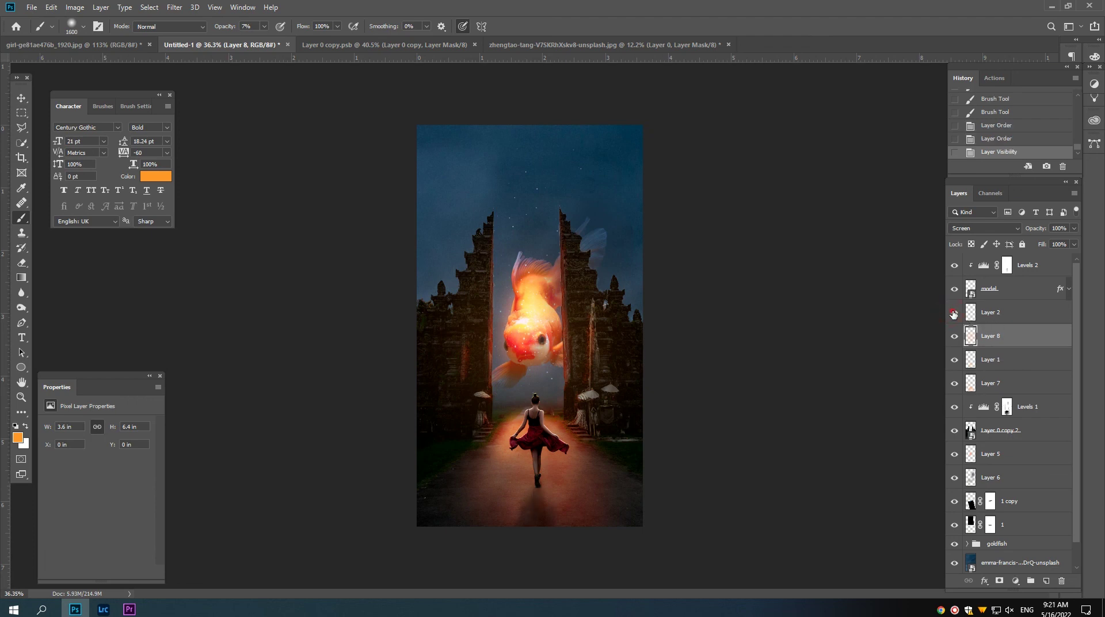
pyautogui.moveTo(995, 340); pyautogui.dragTo(993, 372)
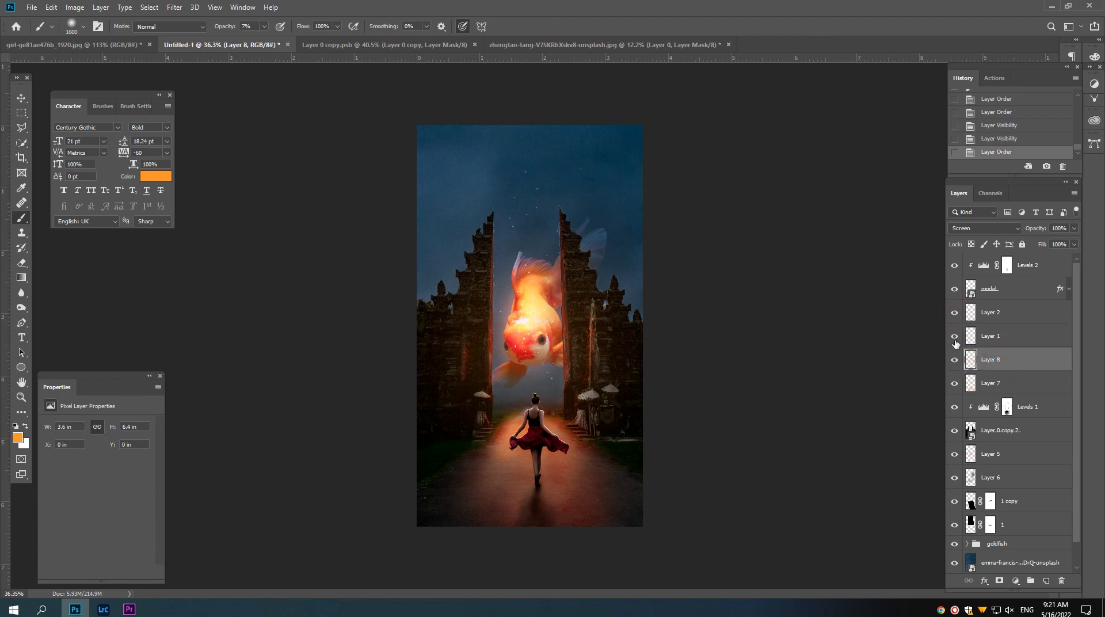
pyautogui.click(954, 336)
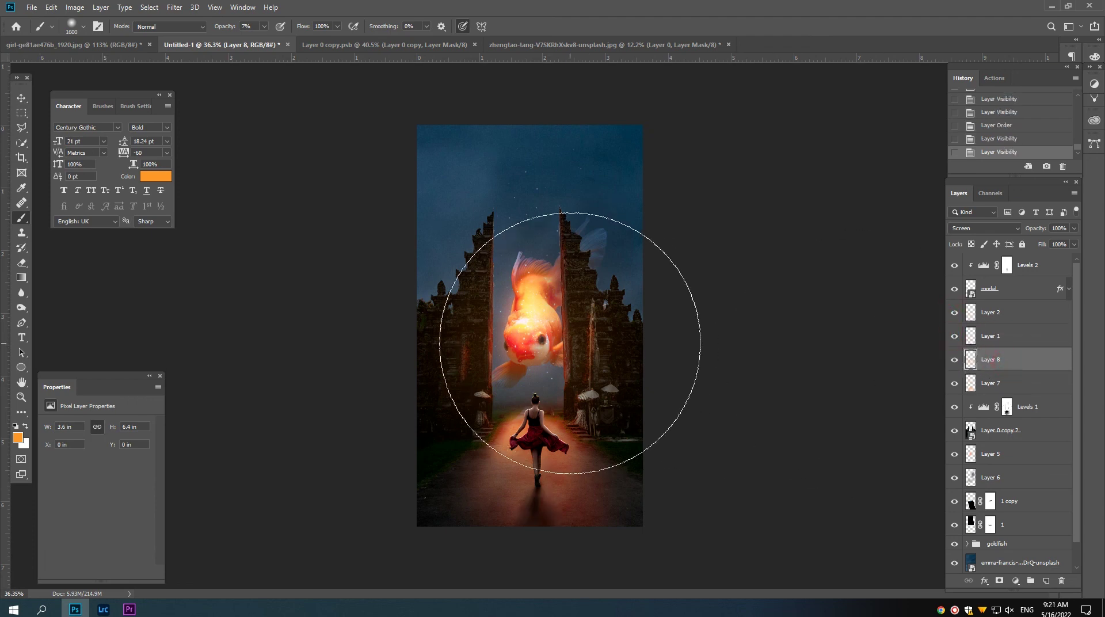
pyautogui.moveTo(567, 345); pyautogui.dragTo(565, 383)
pyautogui.press('[')
pyautogui.press('[')
pyautogui.press('[')
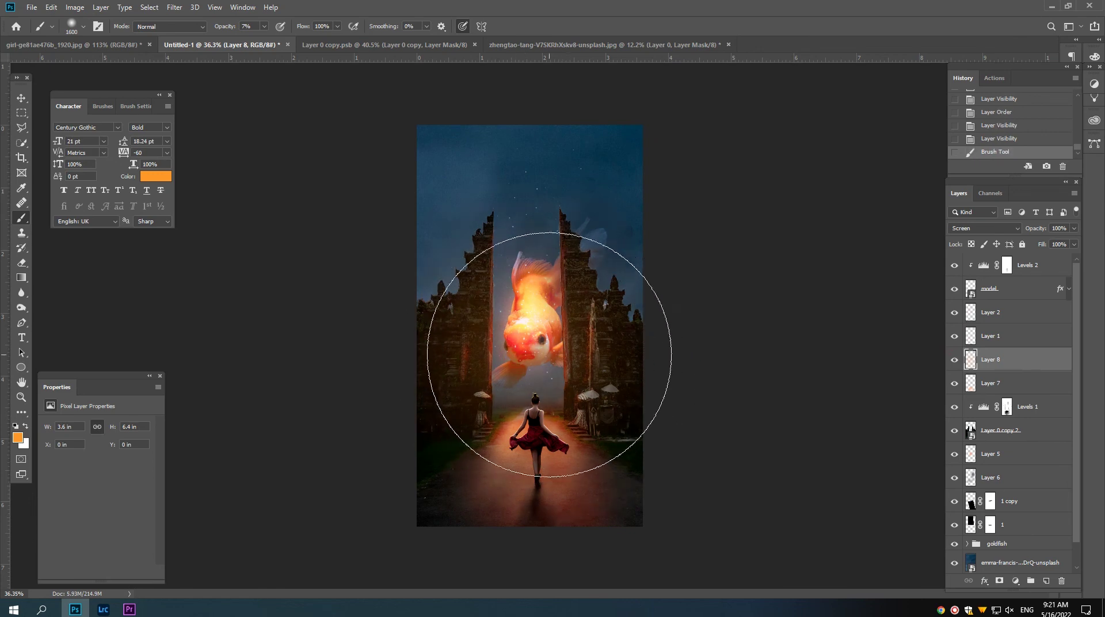
pyautogui.press('[')
pyautogui.press('[')
pyautogui.press('[')
pyautogui.press('[')
pyautogui.press('[')
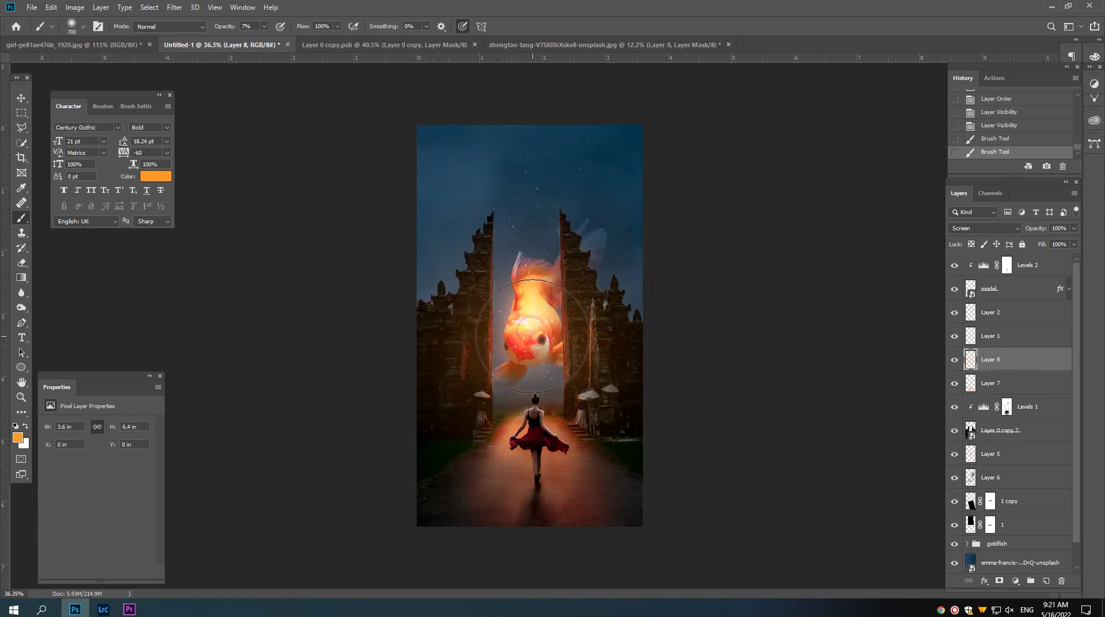
pyautogui.click(532, 328)
pyautogui.moveTo(1033, 230); pyautogui.dragTo(1031, 231)
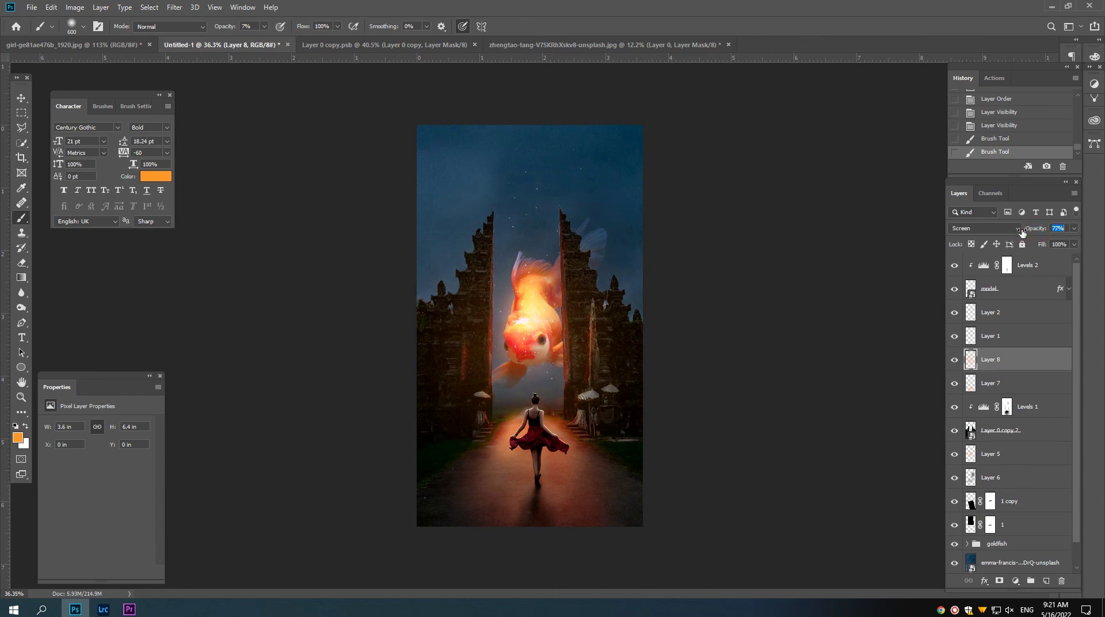
pyautogui.moveTo(1021, 231); pyautogui.dragTo(1021, 232)
pyautogui.click(1034, 270)
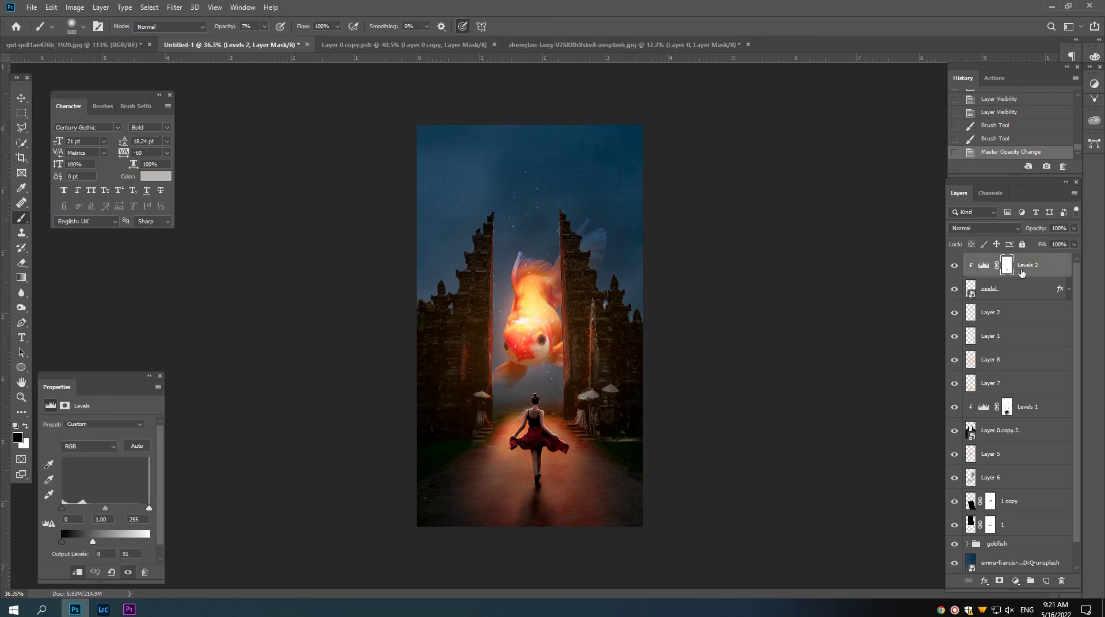
# Reset colours to black and white and add a Gradient Fill layer above Levels 2.
pyautogui.click(982, 288)
pyautogui.click(16, 426)
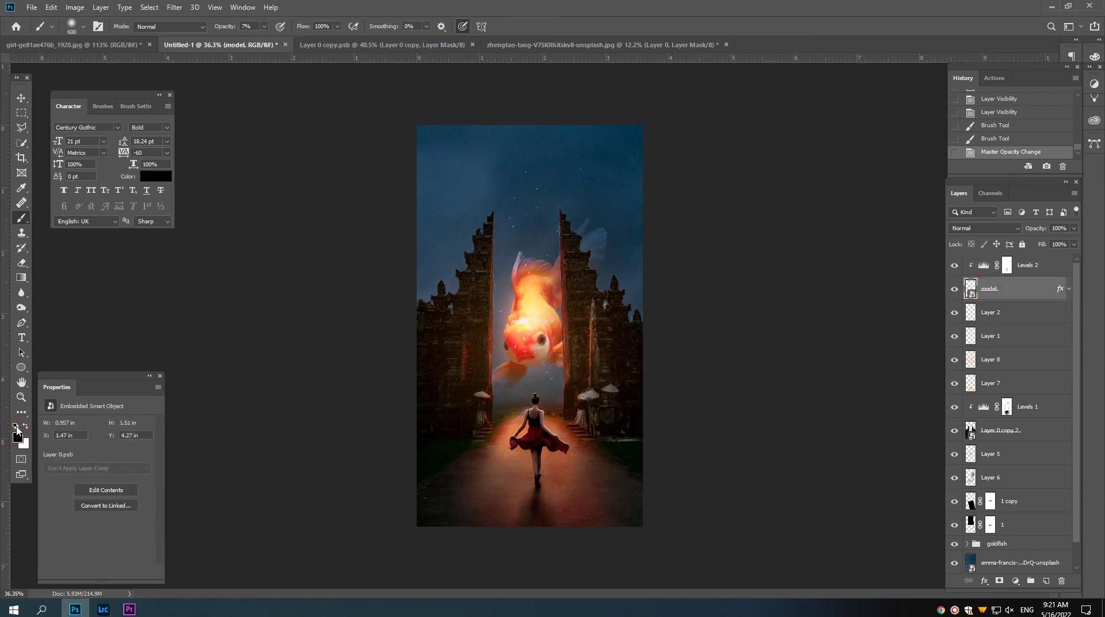
pyautogui.click(1035, 267)
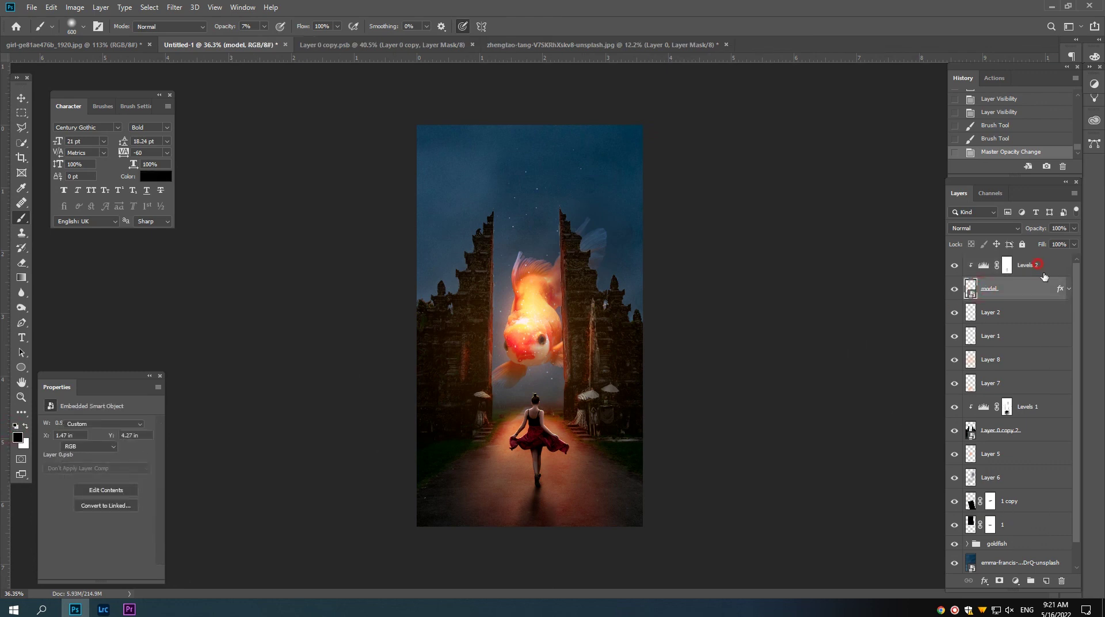
pyautogui.click(1015, 580)
pyautogui.click(1033, 393)
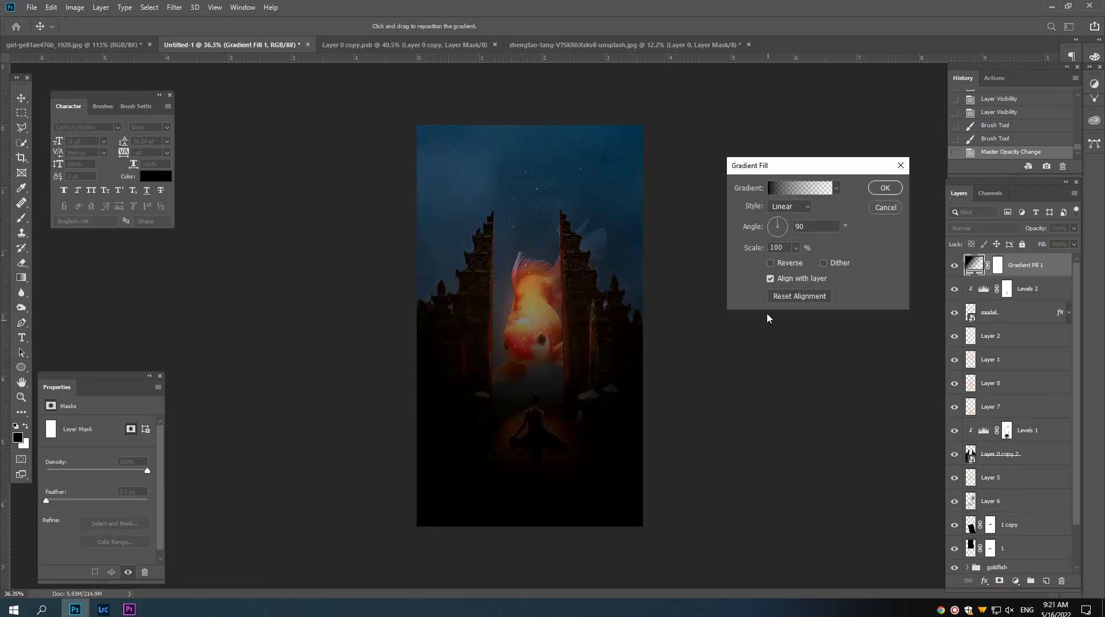
# Make the gradient radial and reversed at 145% scale, fading black to transparent.
pyautogui.click(782, 207)
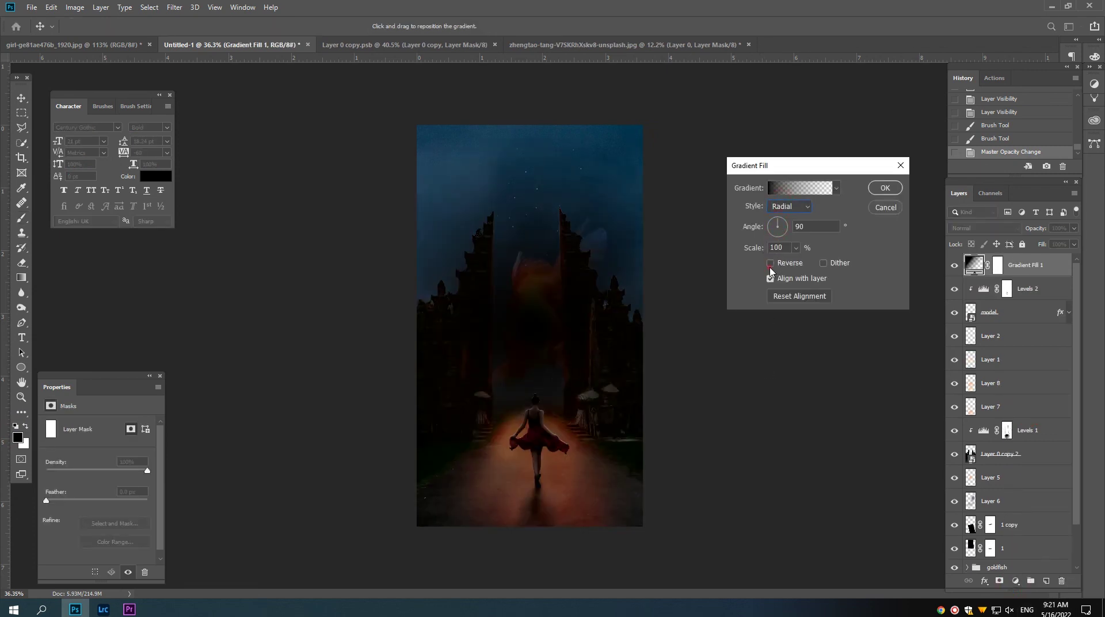
pyautogui.click(770, 263)
pyautogui.moveTo(749, 248); pyautogui.dragTo(772, 258)
pyautogui.click(803, 188)
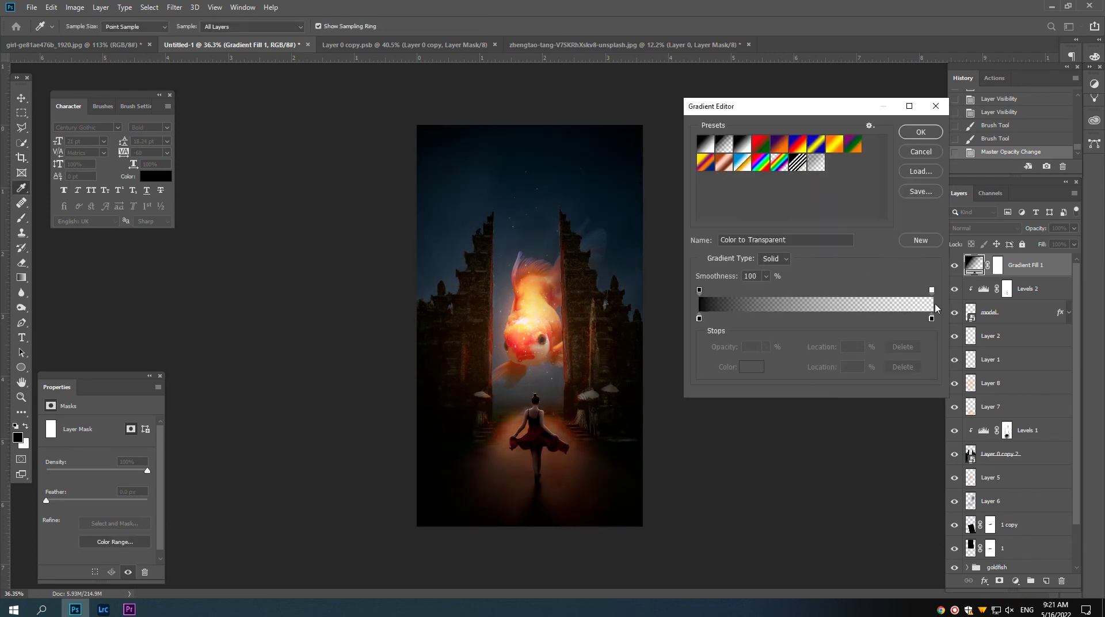
pyautogui.moveTo(931, 290); pyautogui.dragTo(841, 295)
pyautogui.click(915, 132)
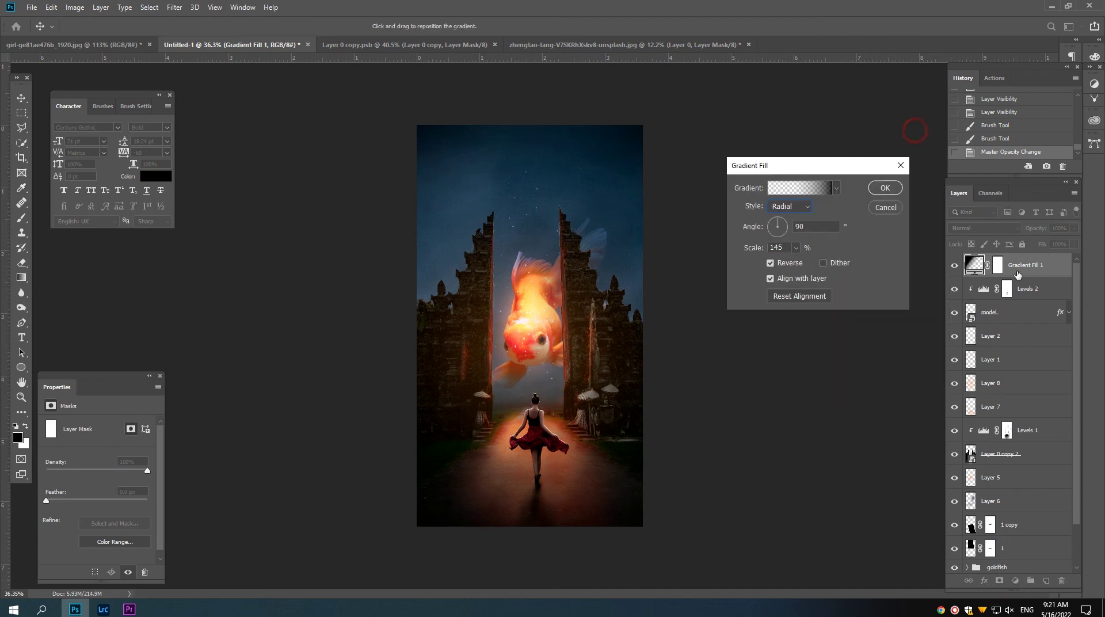
pyautogui.click(884, 188)
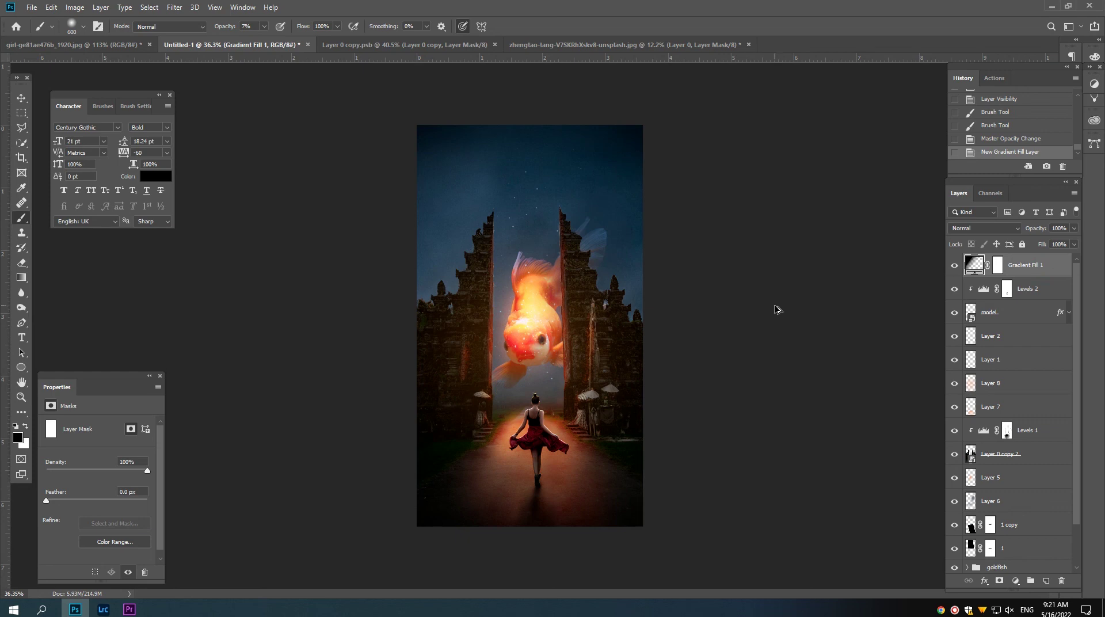
# Stamp all visible layers into a new layer and convert it to a smart object.
pyautogui.hotkey('ctrl', 'shift', 'alt', 'e')
pyautogui.rightClick(1038, 267)
pyautogui.click(949, 271)
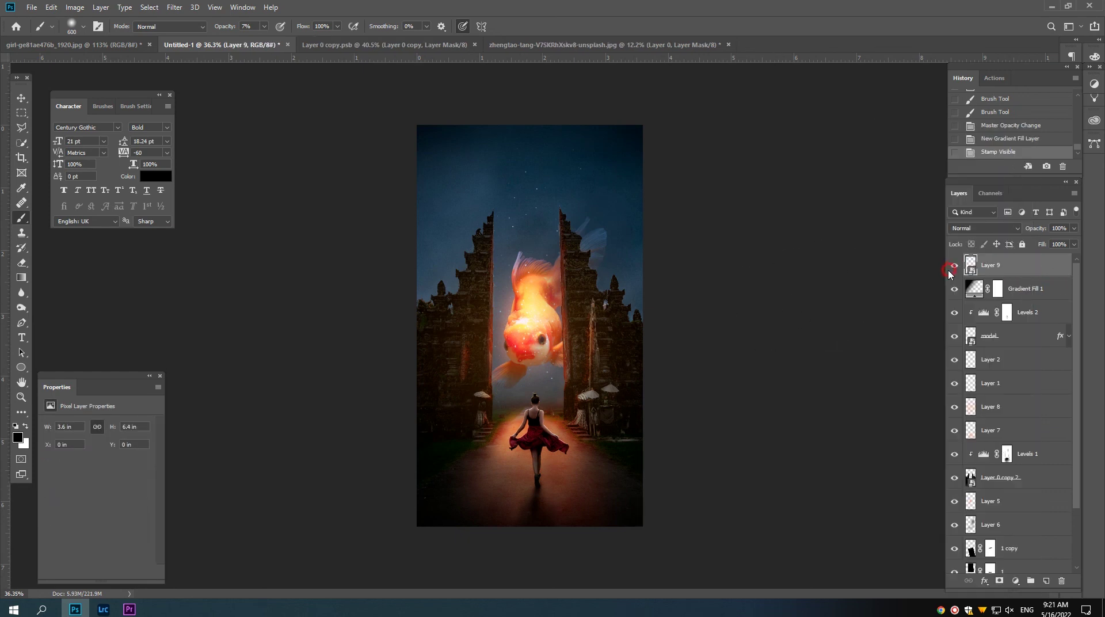
# In Camera Raw, lower highlights, whites and blacks, lift shadows, add texture, cool white balance, reduce saturation.
pyautogui.click(174, 7)
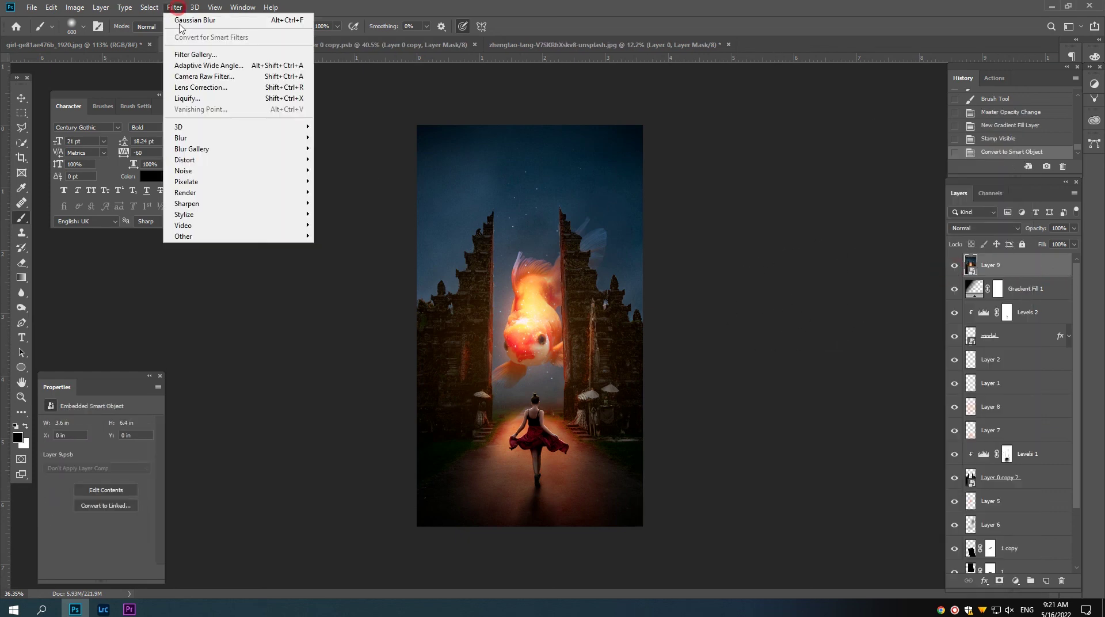
pyautogui.click(195, 77)
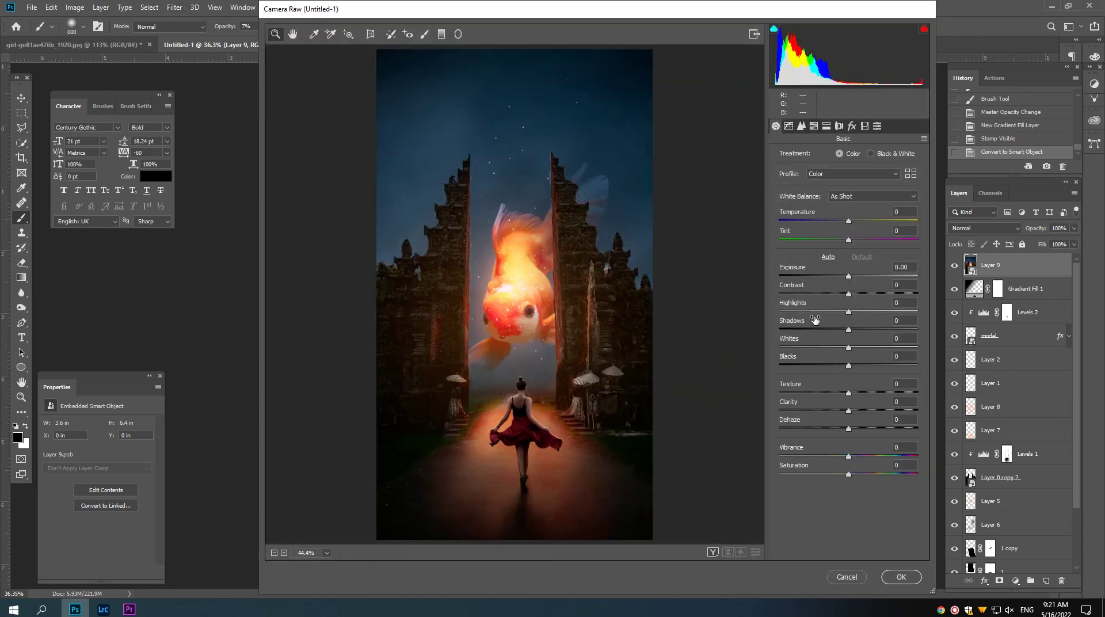
pyautogui.click(818, 311)
pyautogui.click(881, 329)
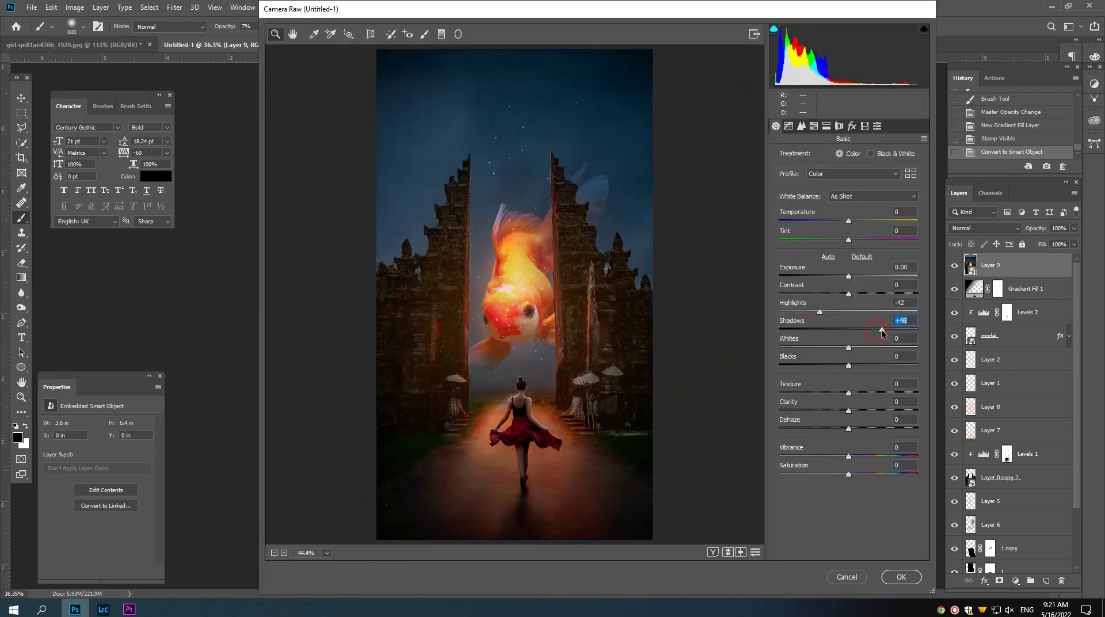
pyautogui.click(833, 352)
pyautogui.click(831, 347)
pyautogui.moveTo(849, 391); pyautogui.dragTo(876, 392)
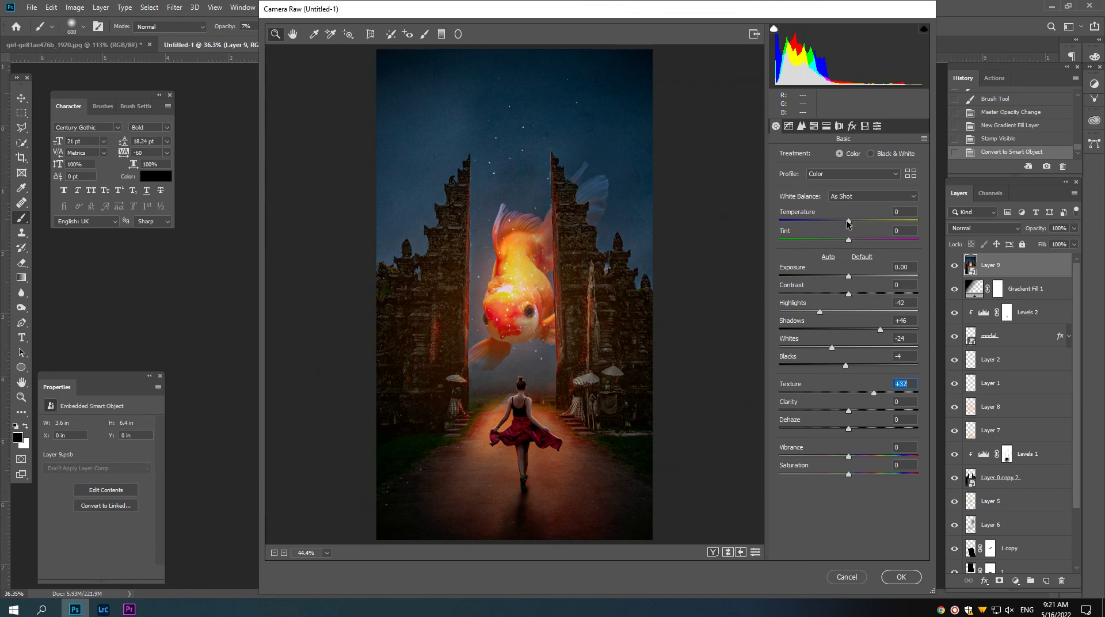
pyautogui.moveTo(846, 221); pyautogui.dragTo(842, 222)
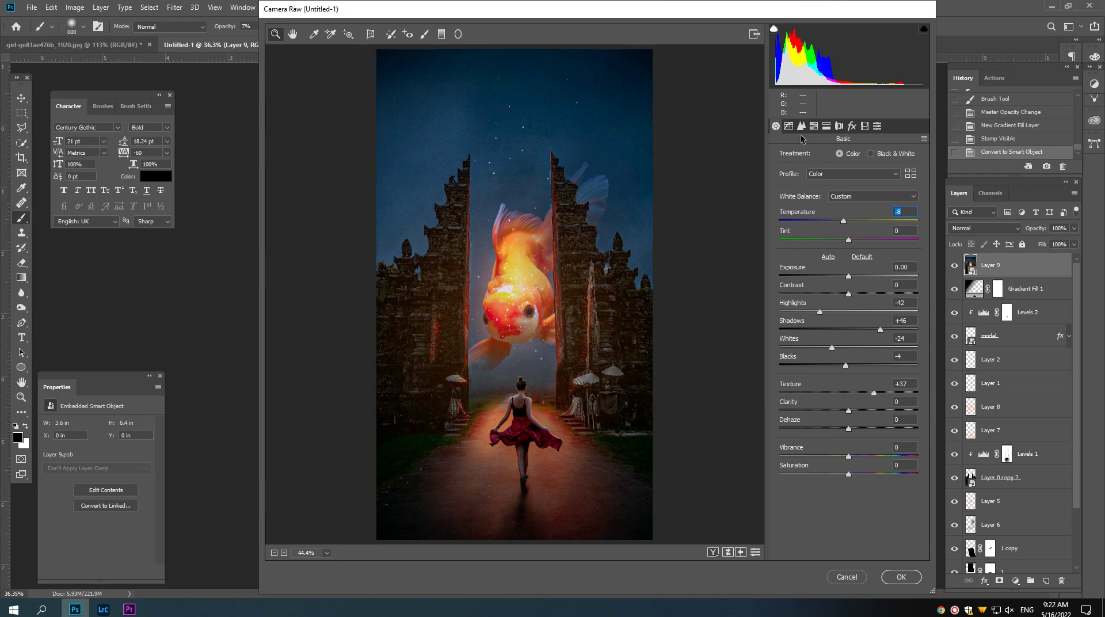
pyautogui.moveTo(848, 473); pyautogui.dragTo(832, 475)
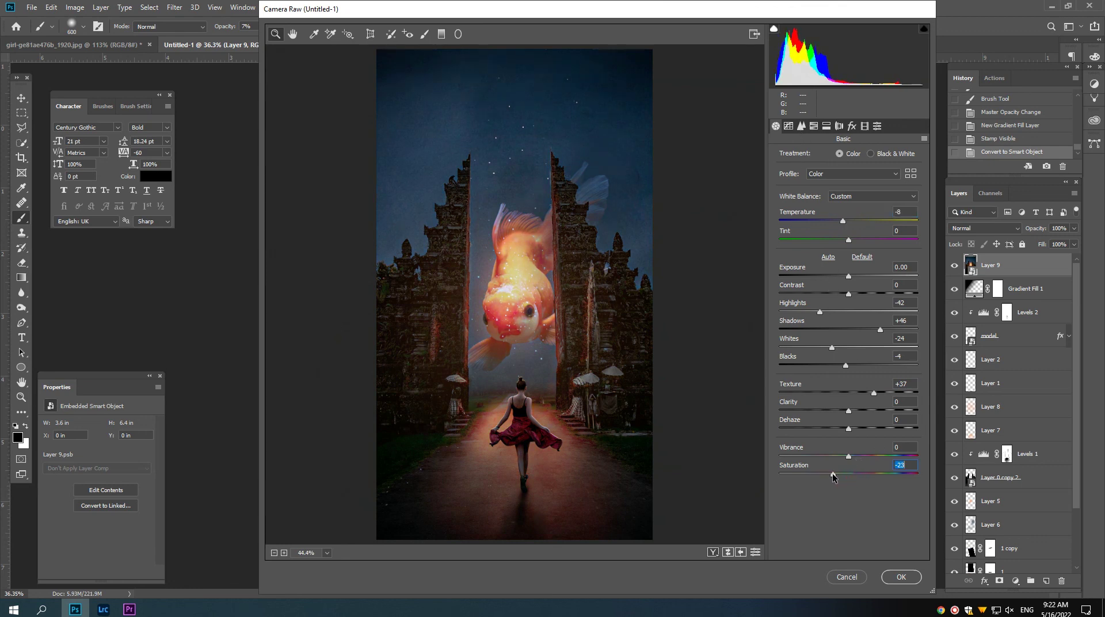
pyautogui.moveTo(831, 365); pyautogui.dragTo(834, 366)
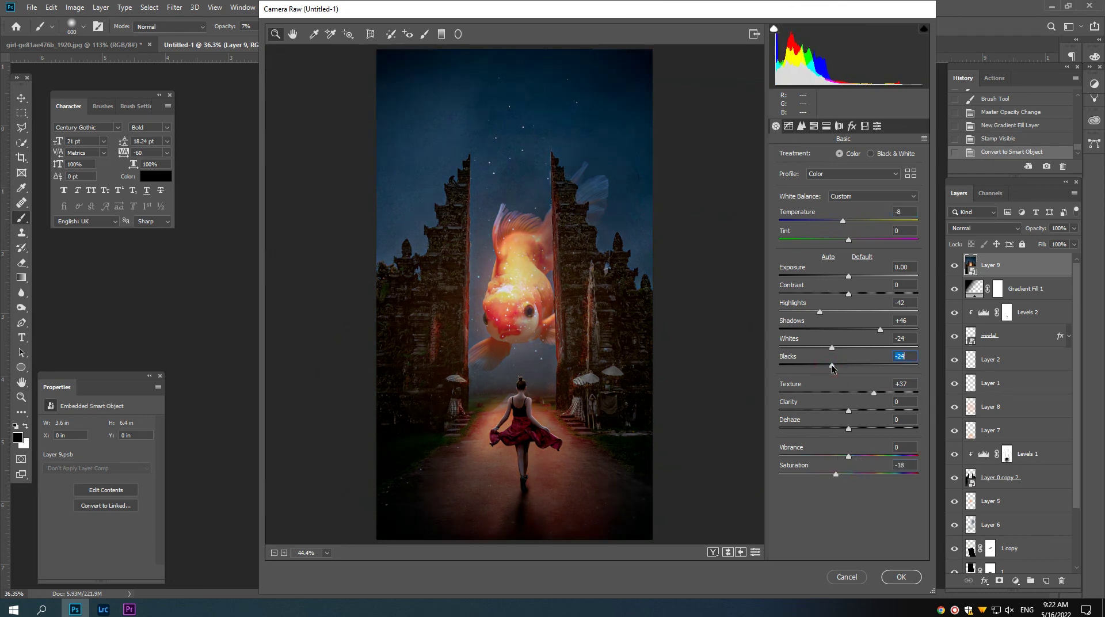
# Add sharpening and luminance noise reduction in the Detail settings.
pyautogui.click(801, 127)
pyautogui.click(804, 173)
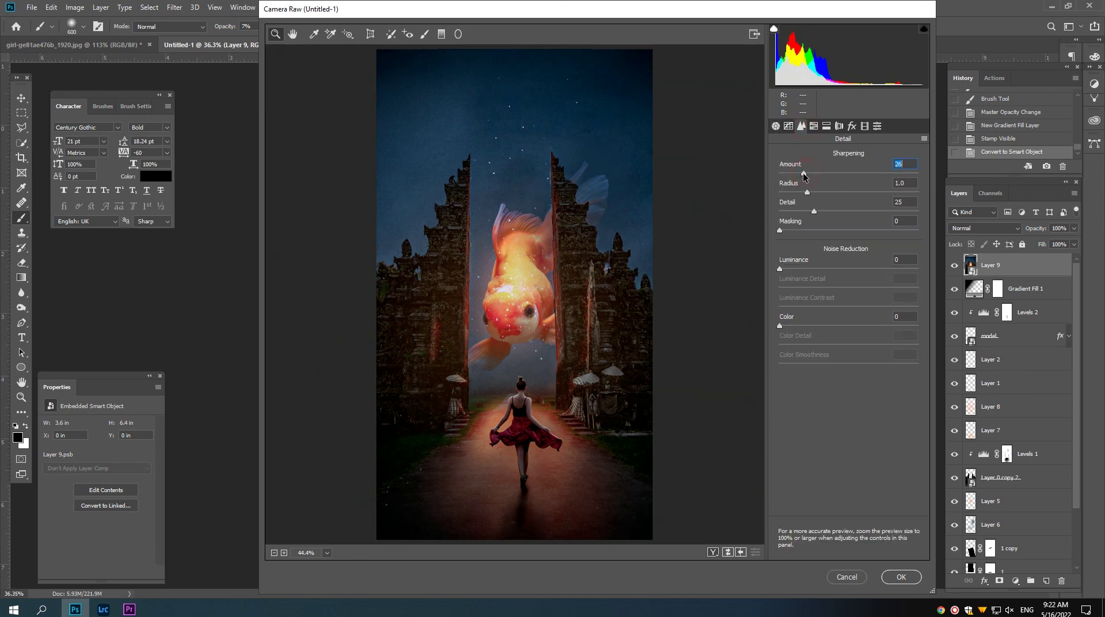
pyautogui.click(790, 269)
# Shift the aqua hue and brighten aqua luminance in HSL to turn the sky teal, then apply.
pyautogui.click(813, 126)
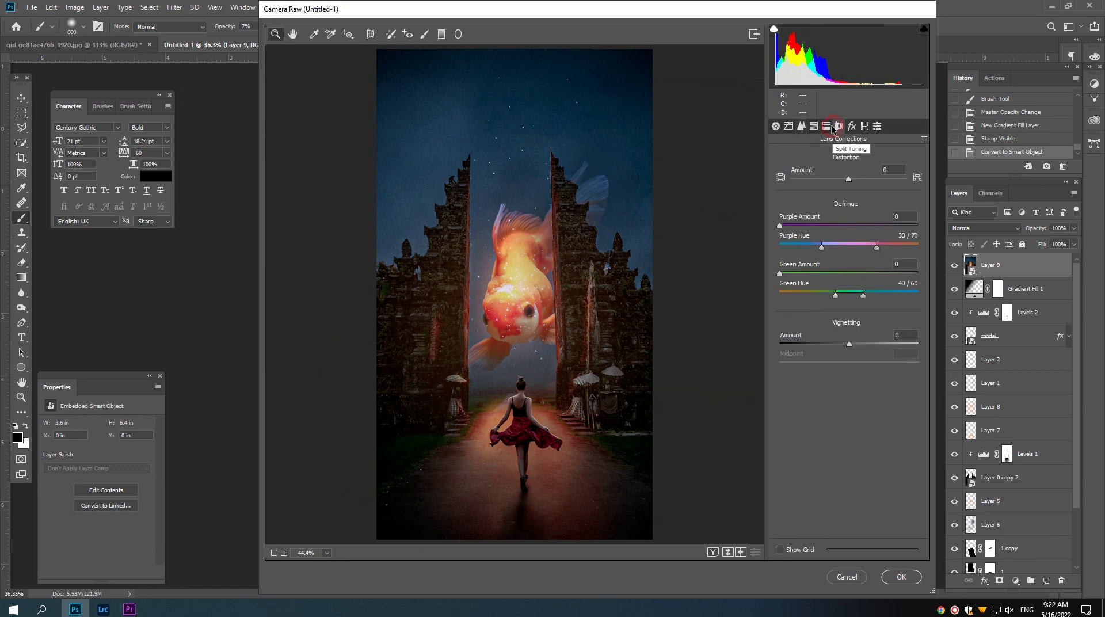
pyautogui.click(815, 128)
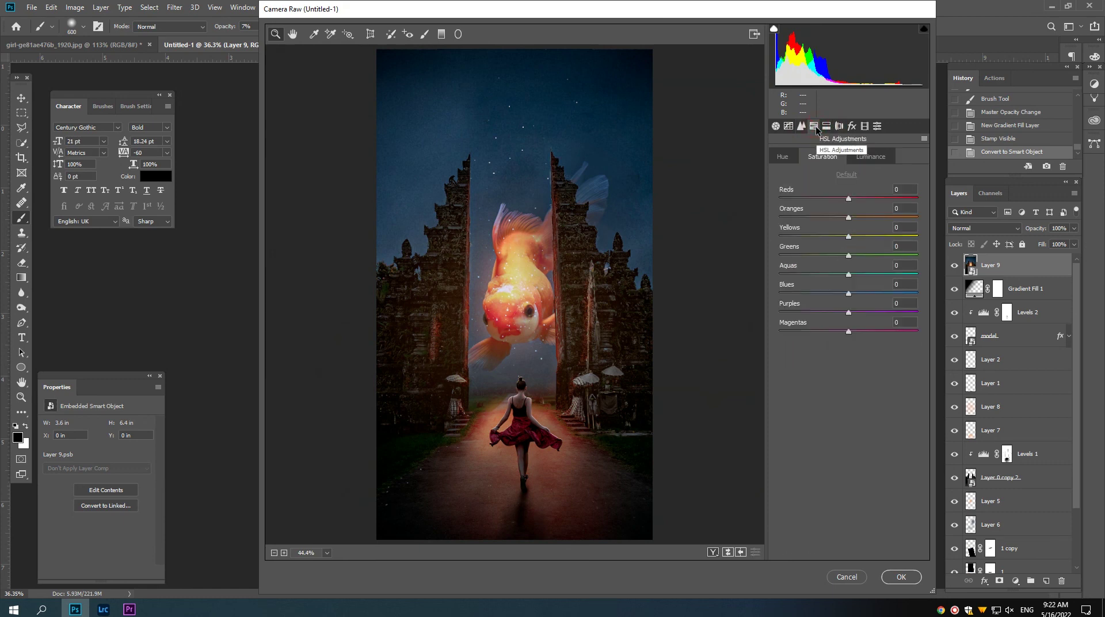
pyautogui.click(783, 162)
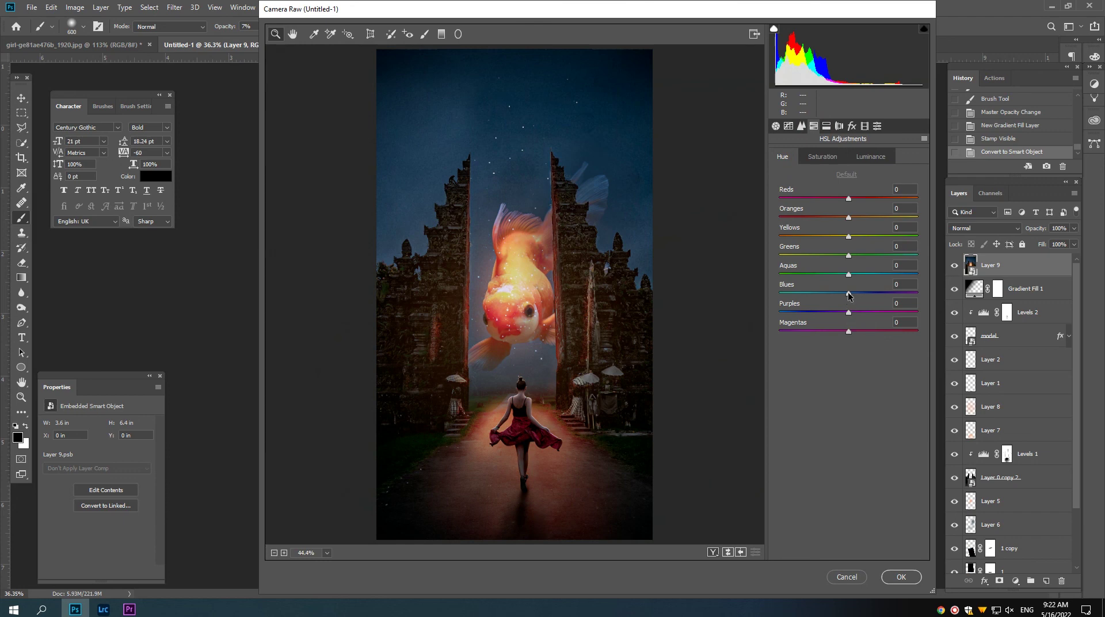
pyautogui.moveTo(843, 275)
pyautogui.mouseDown()
pyautogui.moveTo(828, 274)
pyautogui.moveTo(817, 294)
pyautogui.mouseUp()
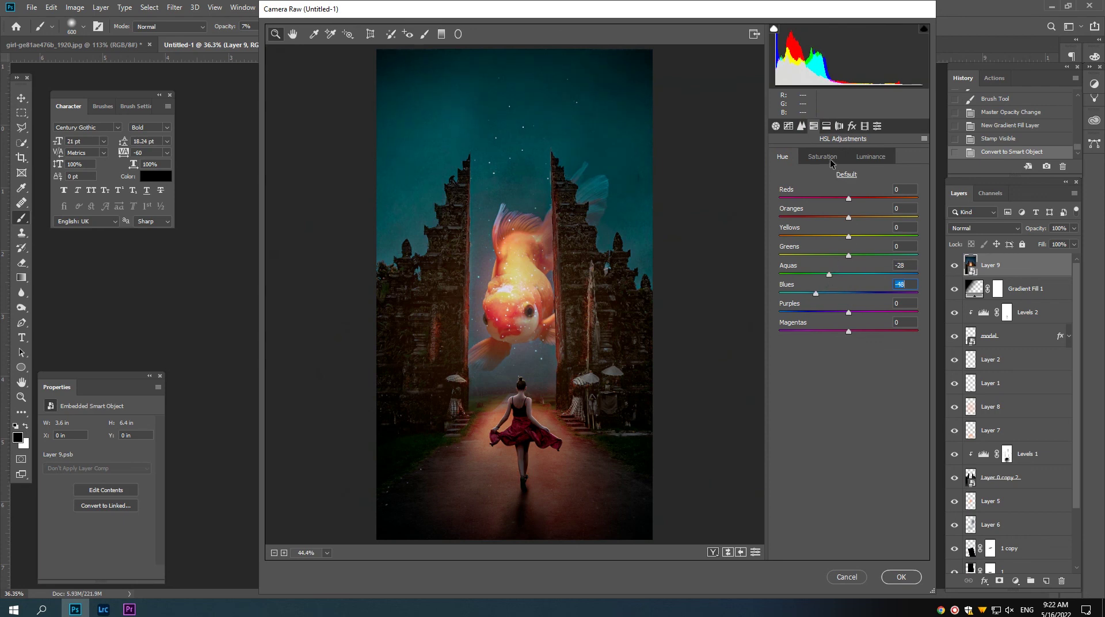
pyautogui.click(867, 161)
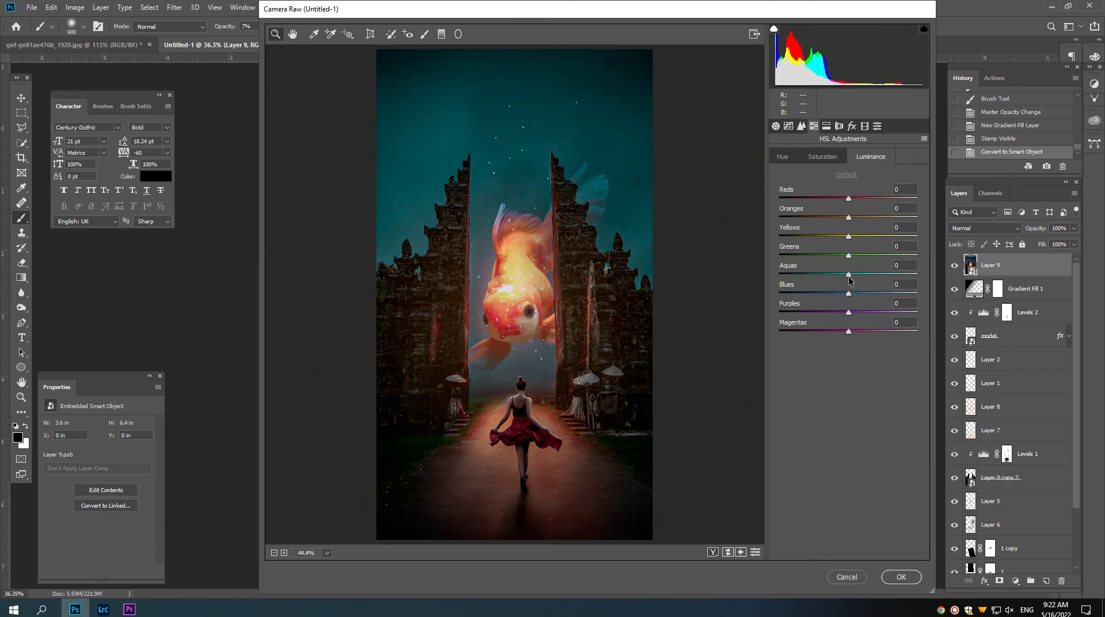
pyautogui.moveTo(848, 276)
pyautogui.mouseDown()
pyautogui.moveTo(864, 279)
pyautogui.moveTo(826, 278)
pyautogui.moveTo(817, 295)
pyautogui.moveTo(863, 295)
pyautogui.moveTo(830, 296)
pyautogui.mouseUp()
pyautogui.click(901, 576)
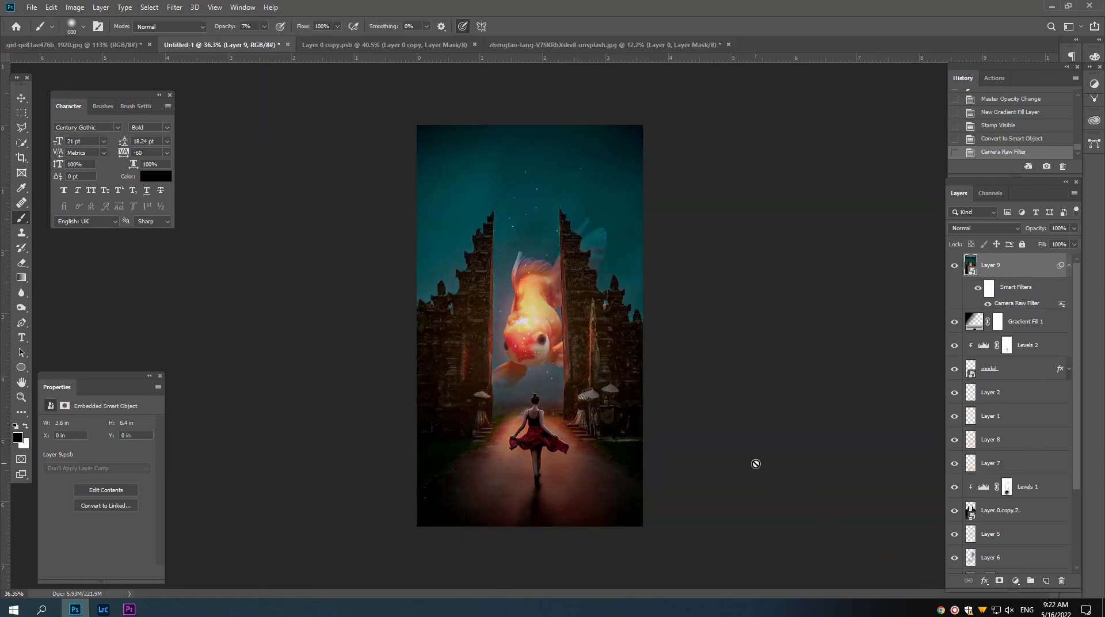
pyautogui.scroll(2, 548, 385)
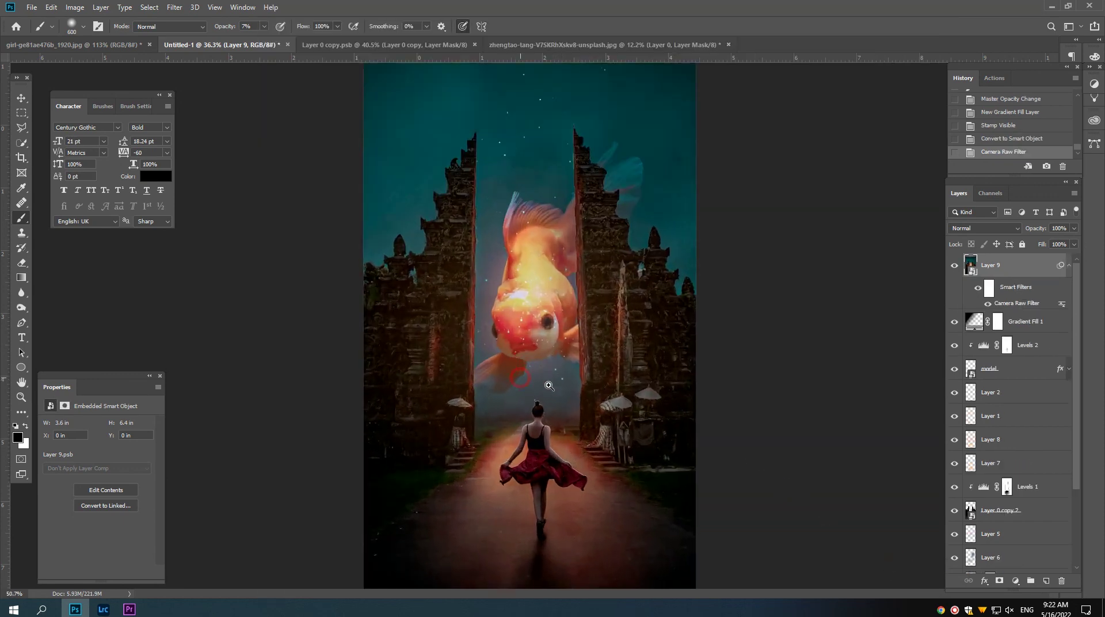
pyautogui.scroll(1, 549, 385)
pyautogui.scroll(-1, 552, 379)
pyautogui.scroll(-1, 554, 375)
pyautogui.scroll(-1, 555, 372)
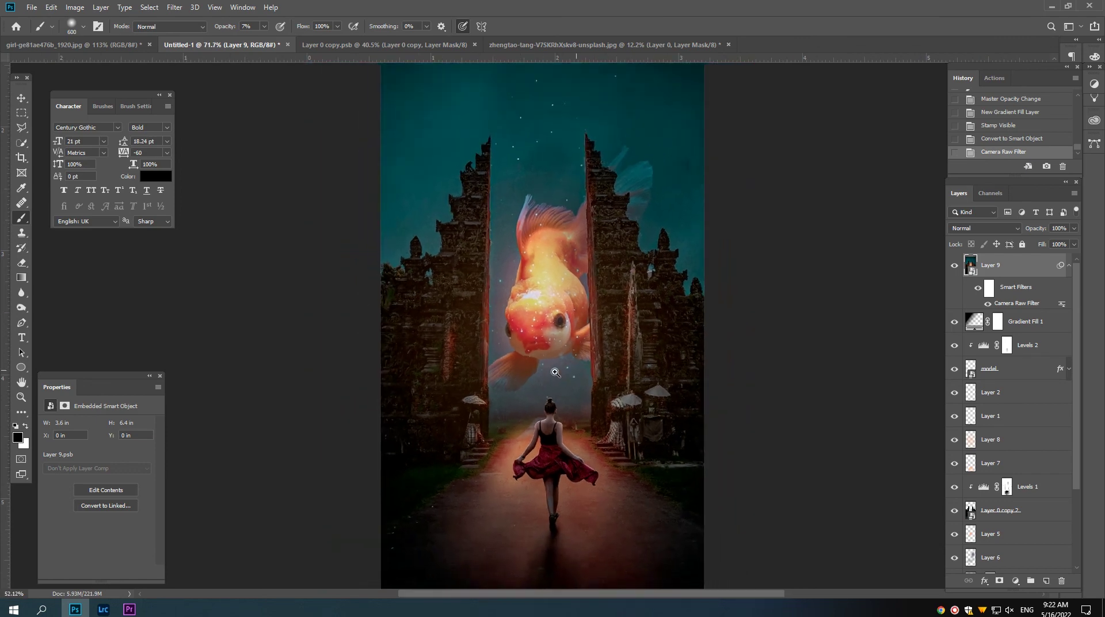
pyautogui.scroll(-1, 552, 372)
pyautogui.scroll(-1, 547, 373)
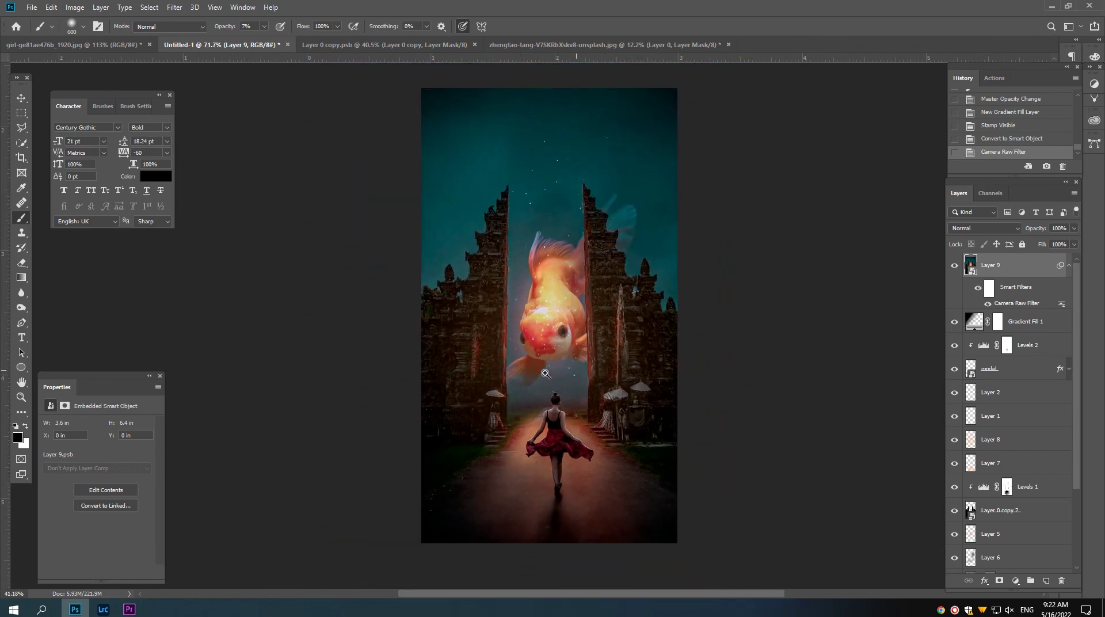
pyautogui.scroll(-1, 546, 373)
pyautogui.moveTo(569, 358); pyautogui.dragTo(549, 356)
pyautogui.scroll(1, 551, 341)
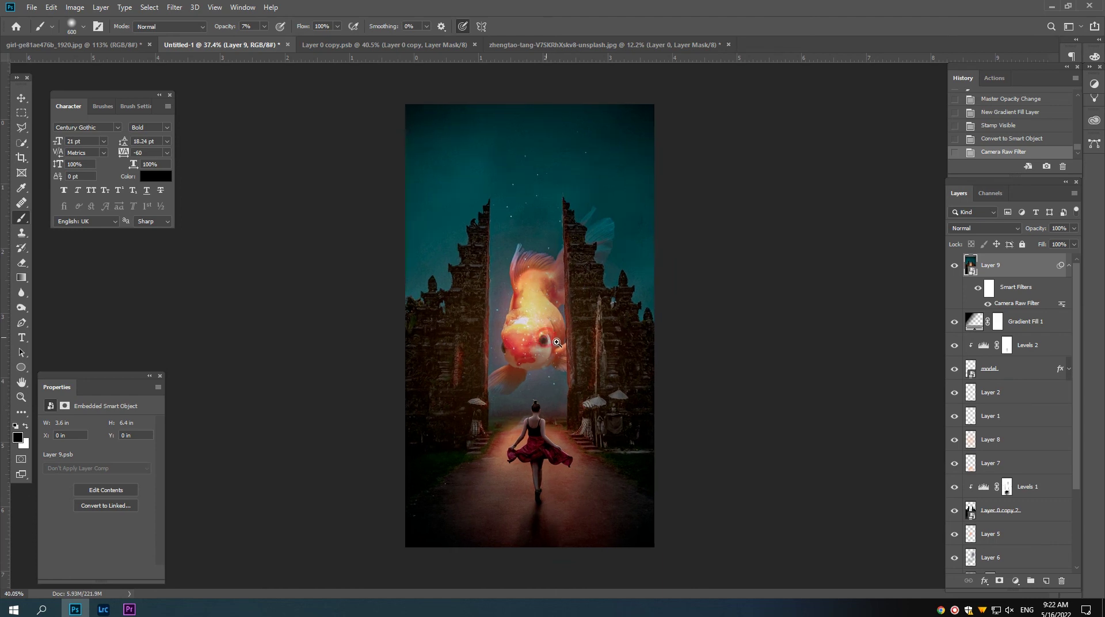
pyautogui.scroll(-2, 551, 342)
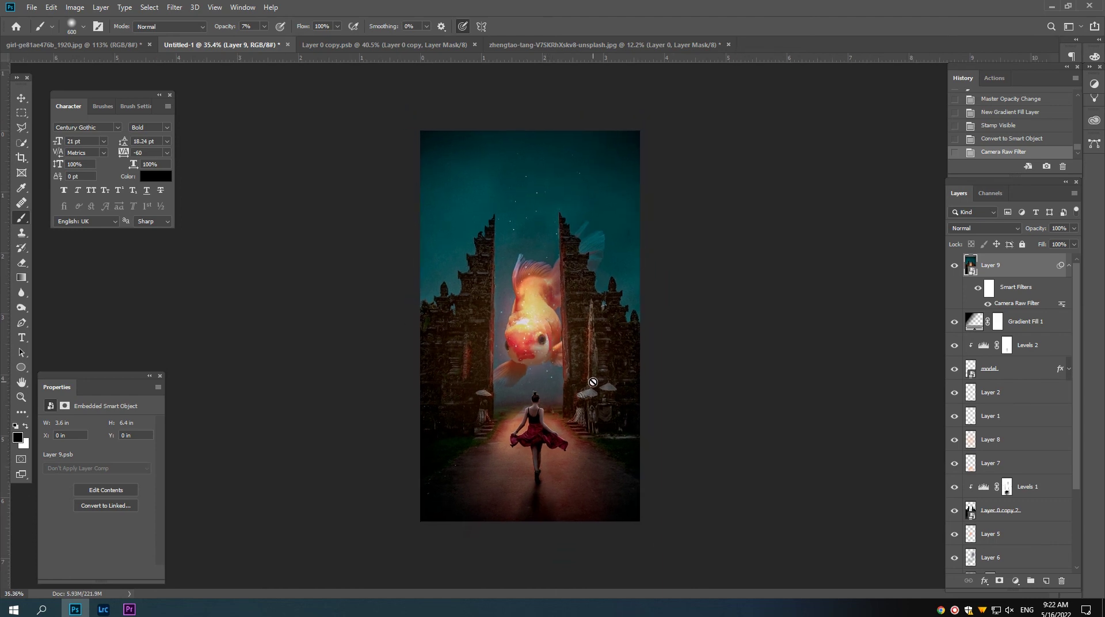
pyautogui.scroll(2, 582, 355)
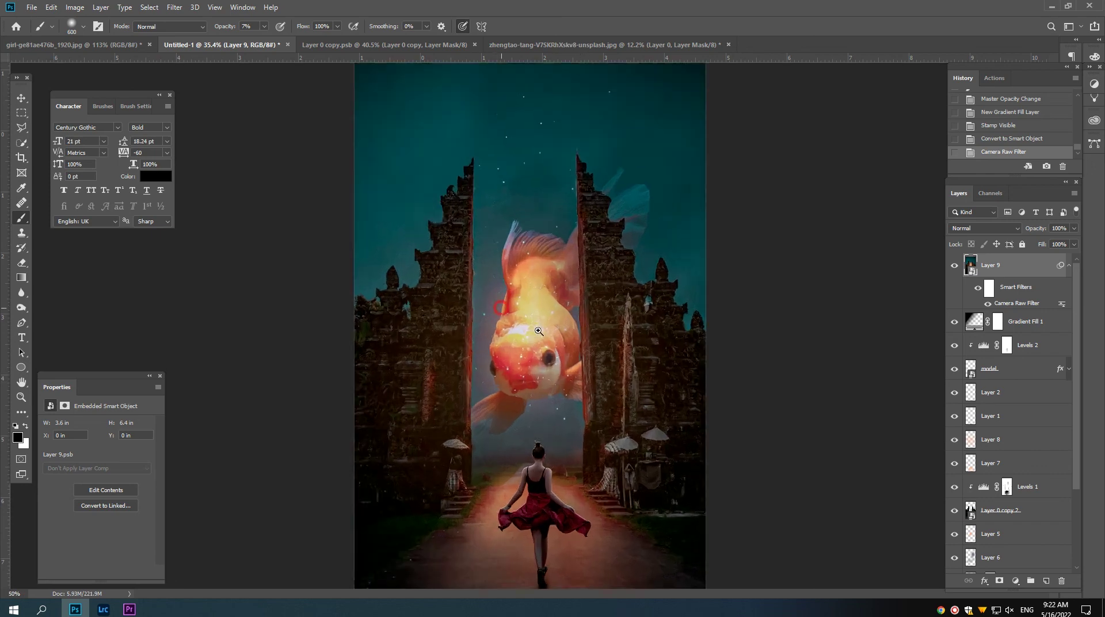
pyautogui.scroll(1, 564, 363)
pyautogui.scroll(1, 535, 374)
pyautogui.scroll(1, 504, 385)
pyautogui.scroll(-1, 503, 385)
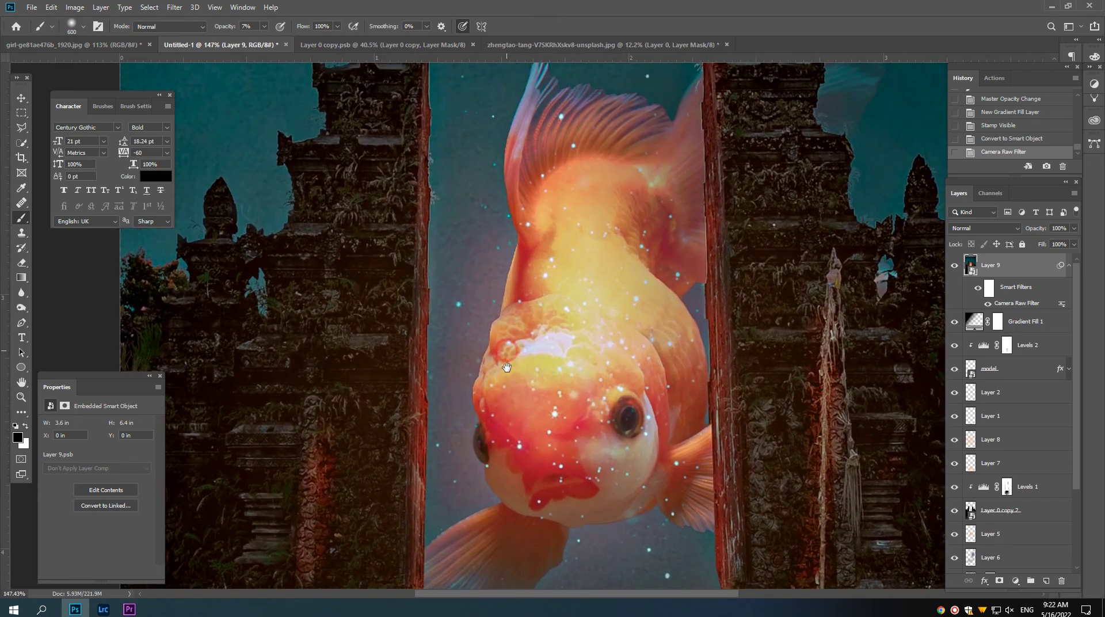
pyautogui.scroll(-1, 501, 374)
pyautogui.scroll(-1, 499, 366)
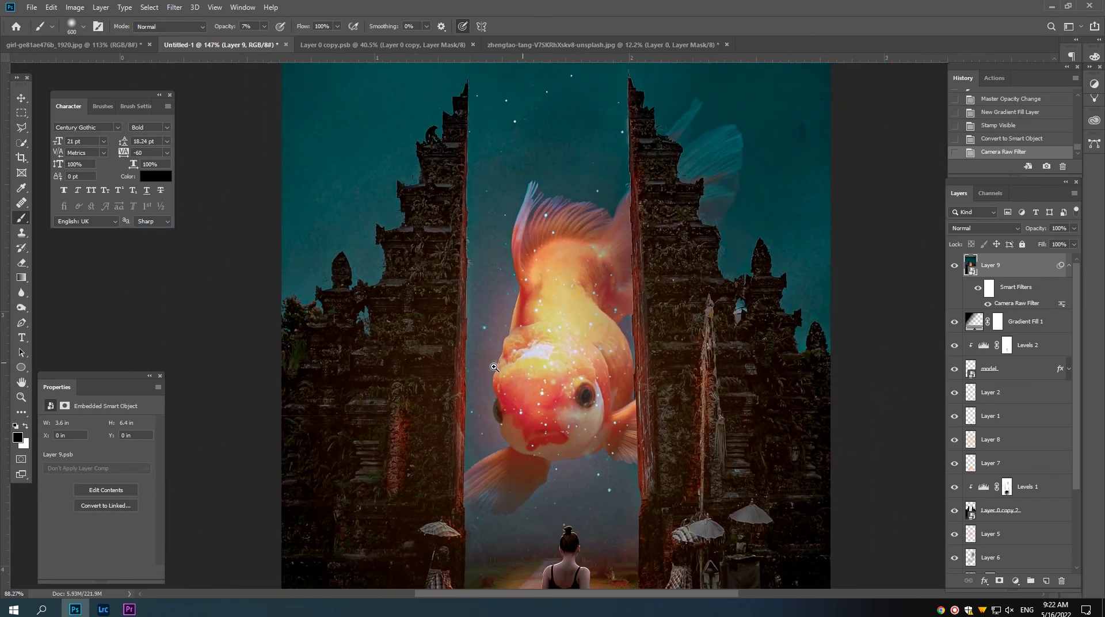
pyautogui.scroll(-1, 489, 368)
pyautogui.scroll(-2, 463, 370)
pyautogui.scroll(-1, 459, 377)
pyautogui.scroll(-1, 459, 377)
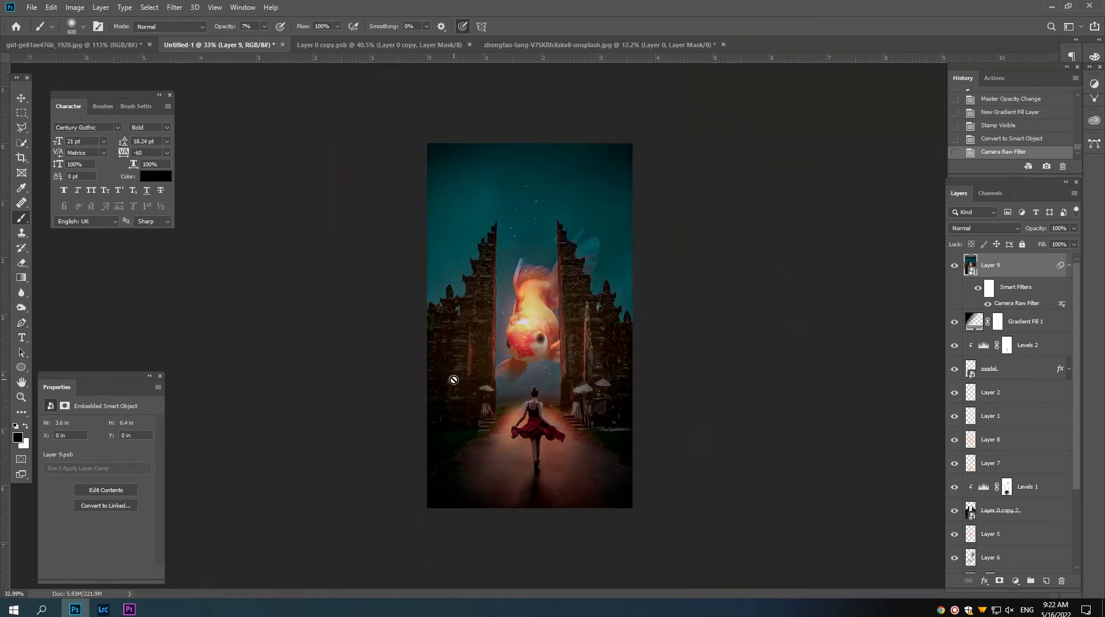